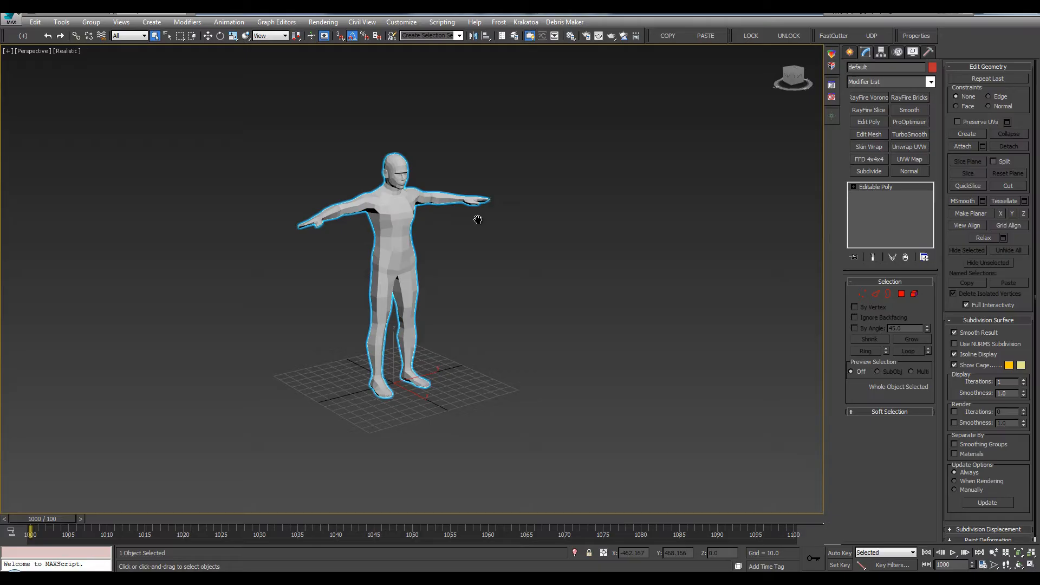
# Review the scene's system unit scale and display unit settings, then accept them unchanged.
pyautogui.keyDown('alt'); pyautogui.moveTo(476, 216); pyautogui.dragTo(464, 162, button='middle'); pyautogui.keyUp('alt')
pyautogui.scroll(3, 491, 211)
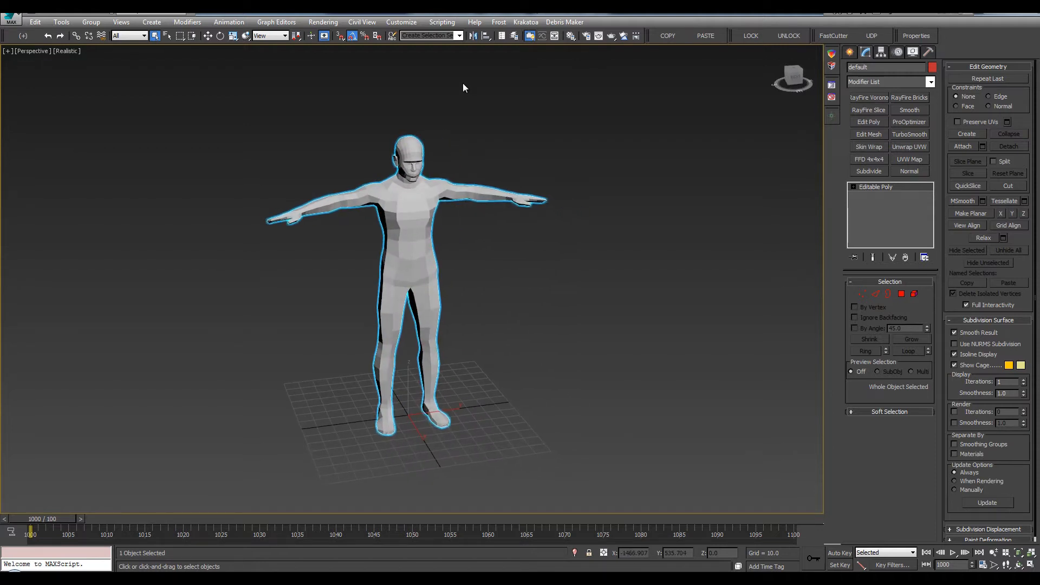
pyautogui.click(400, 22)
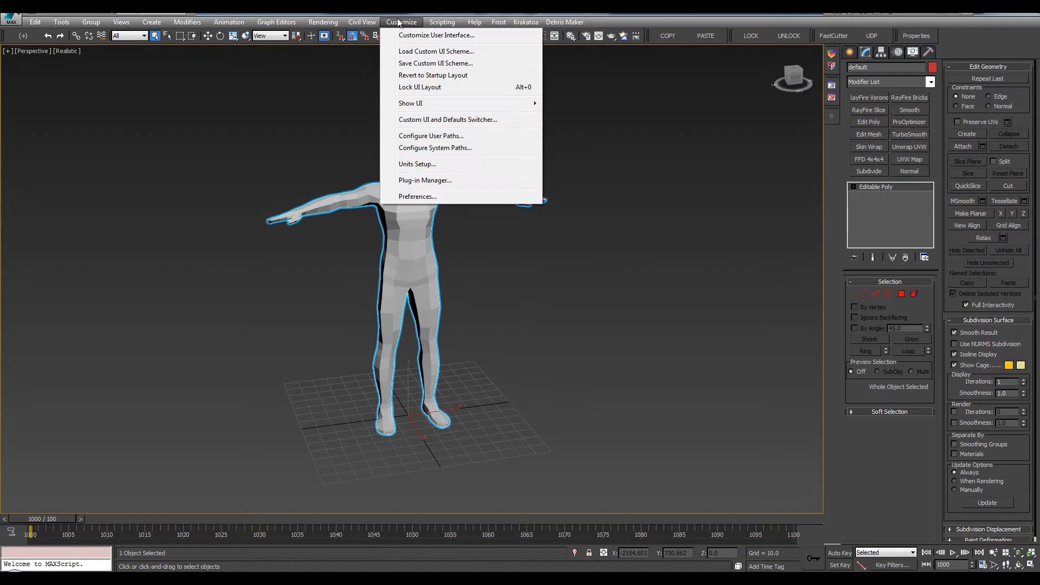
pyautogui.click(417, 164)
pyautogui.moveTo(479, 191); pyautogui.dragTo(644, 114)
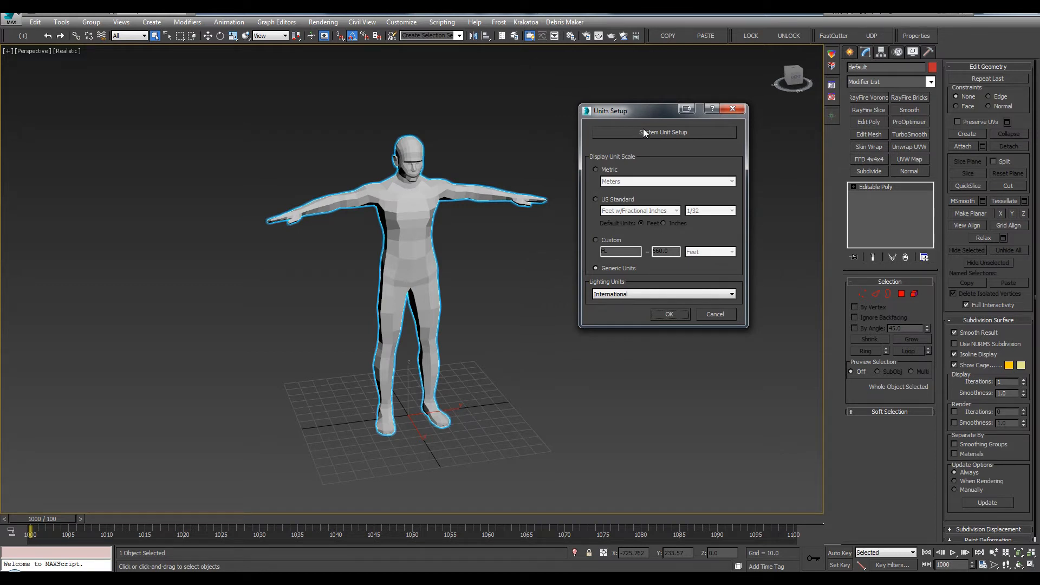
pyautogui.click(644, 131)
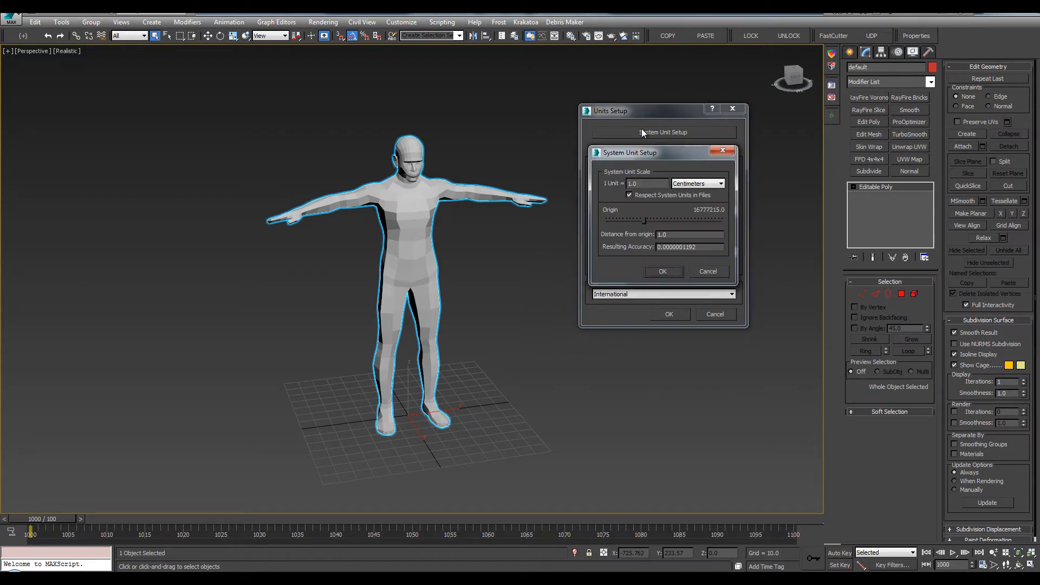
pyautogui.moveTo(648, 152); pyautogui.dragTo(497, 76)
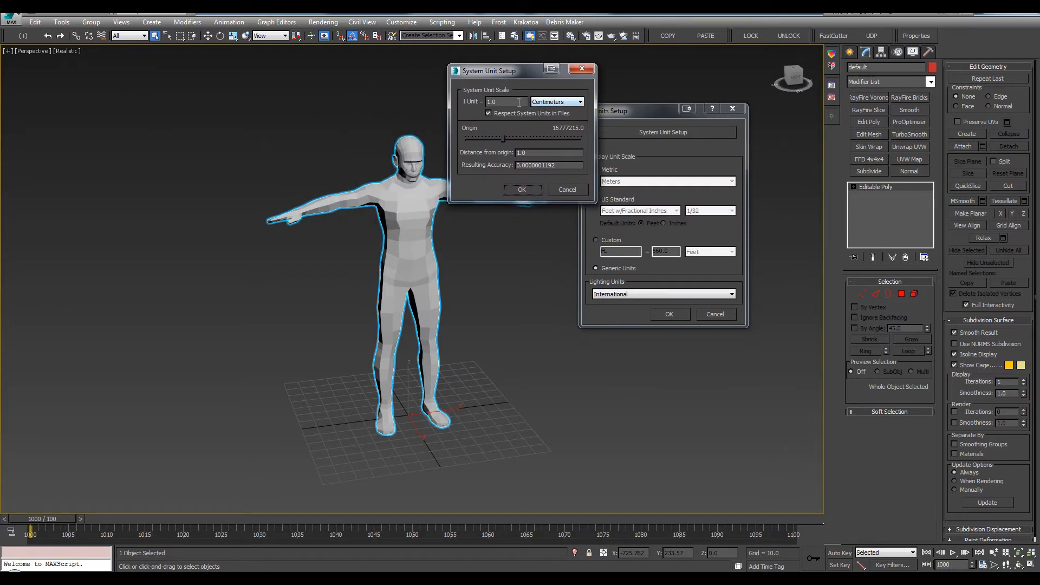
pyautogui.click(533, 189)
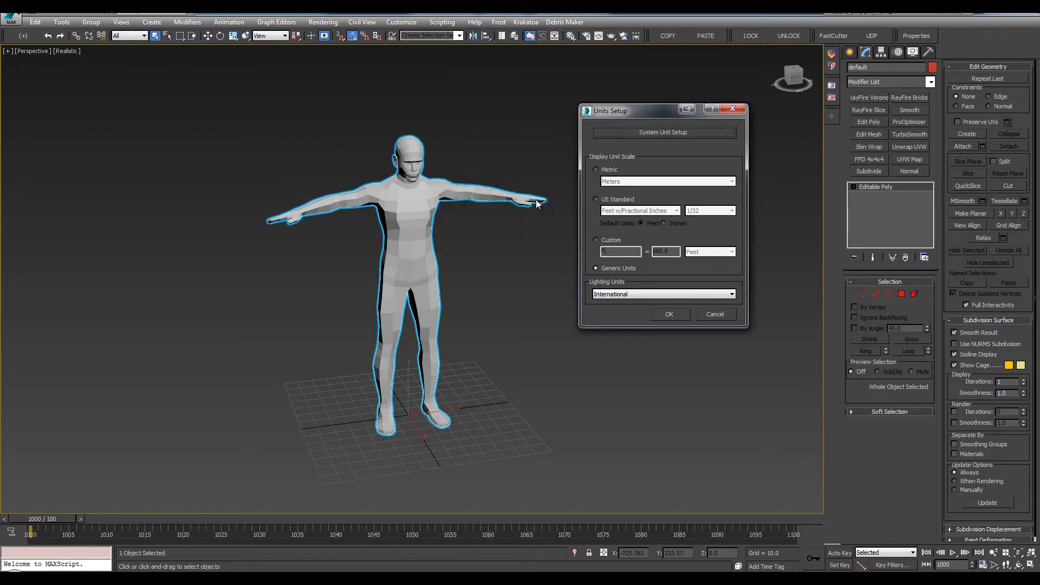
pyautogui.moveTo(612, 111); pyautogui.dragTo(573, 106)
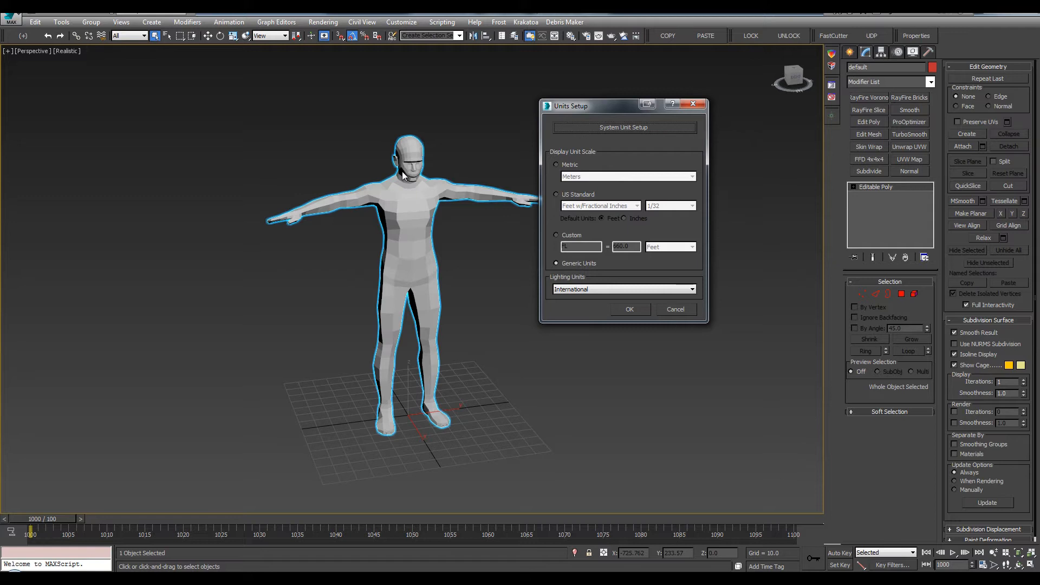
pyautogui.click(629, 309)
# Draw a cylinder in front of the human figure, with a radius of about 26 and a height of about 179.
pyautogui.keyDown('alt'); pyautogui.moveTo(487, 368); pyautogui.dragTo(365, 407, button='middle'); pyautogui.keyUp('alt')
pyautogui.moveTo(394, 372); pyautogui.dragTo(428, 376)
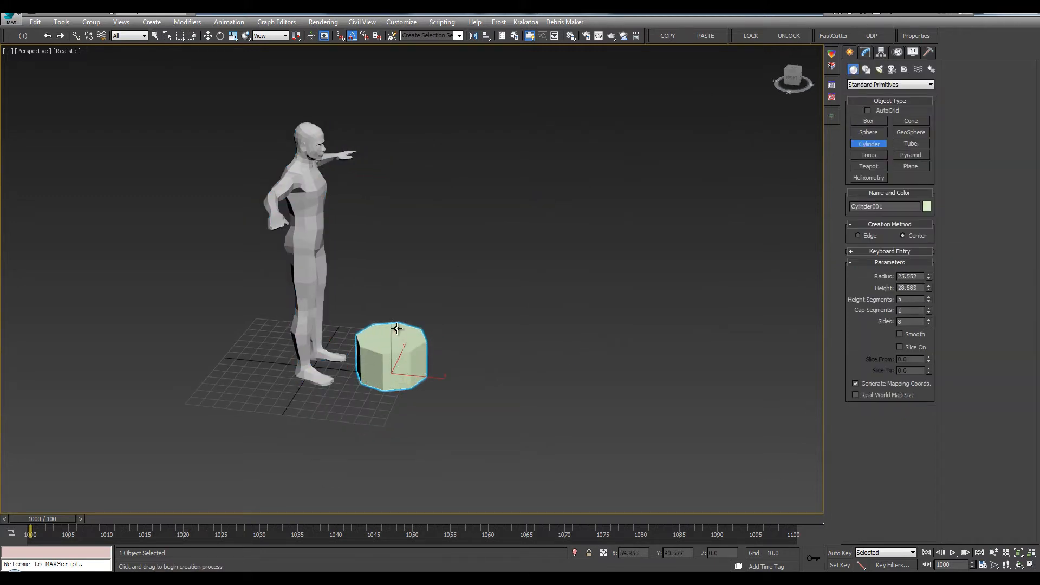
pyautogui.click(391, 145)
pyautogui.hotkey('alt', 'w')
pyautogui.hotkey('alt', 'w')
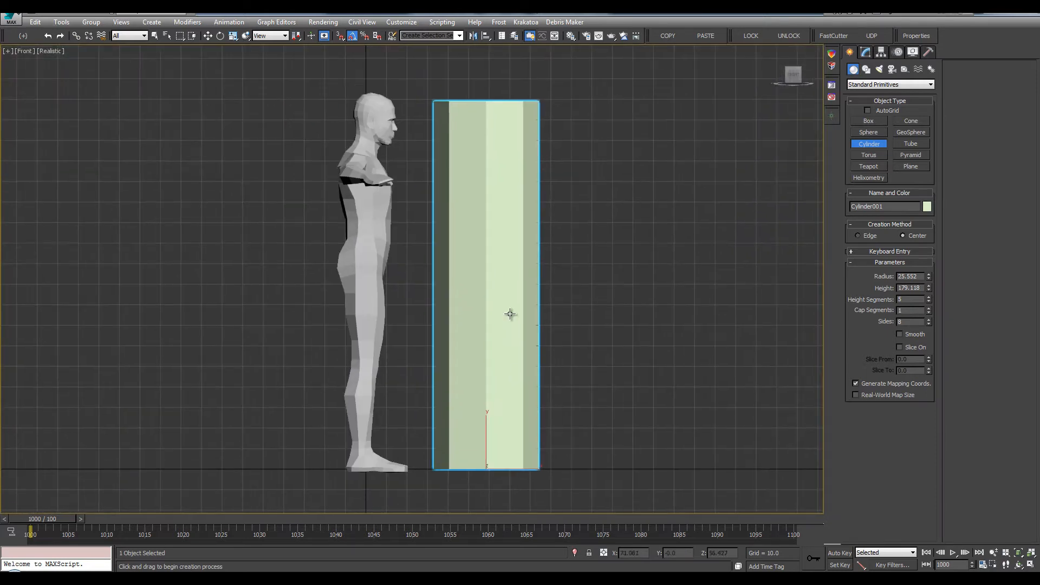
# Set the cylinder's height to 180 and return to the maximized Perspective view.
pyautogui.scroll(-2, 489, 265)
pyautogui.moveTo(485, 262); pyautogui.dragTo(465, 245, button='middle')
pyautogui.click(929, 286)
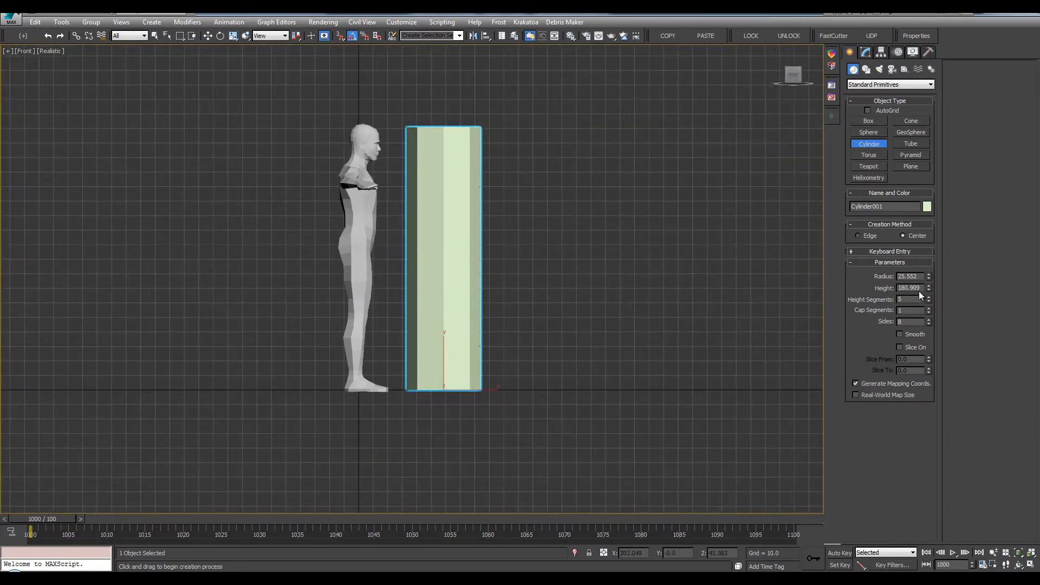
pyautogui.click(909, 288)
pyautogui.write('180')
pyautogui.press('Return')
pyautogui.hotkey('alt', 'w')
pyautogui.rightClick(660, 390)
pyautogui.hotkey('alt', 'w')
pyautogui.keyDown('alt'); pyautogui.moveTo(611, 404); pyautogui.dragTo(598, 407, button='middle'); pyautogui.keyUp('alt')
pyautogui.moveTo(598, 407); pyautogui.dragTo(639, 406, button='middle')
pyautogui.keyDown('alt'); pyautogui.moveTo(662, 299); pyautogui.dragTo(684, 300, button='middle'); pyautogui.keyUp('alt')
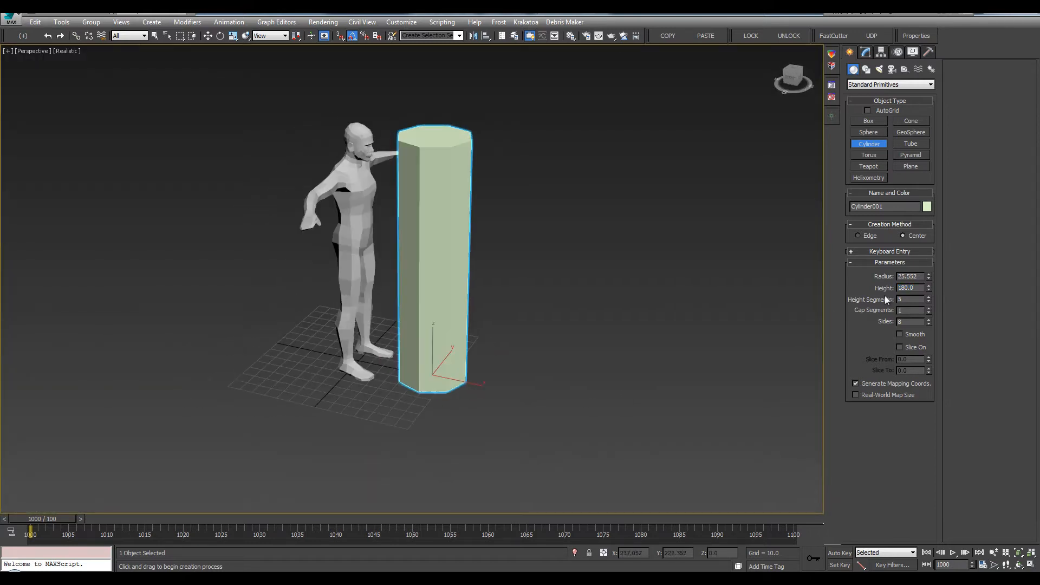
# Move the cylinder along X to behind the human figure, at about X -118, and compare their heights in the Front view.
pyautogui.click(866, 52)
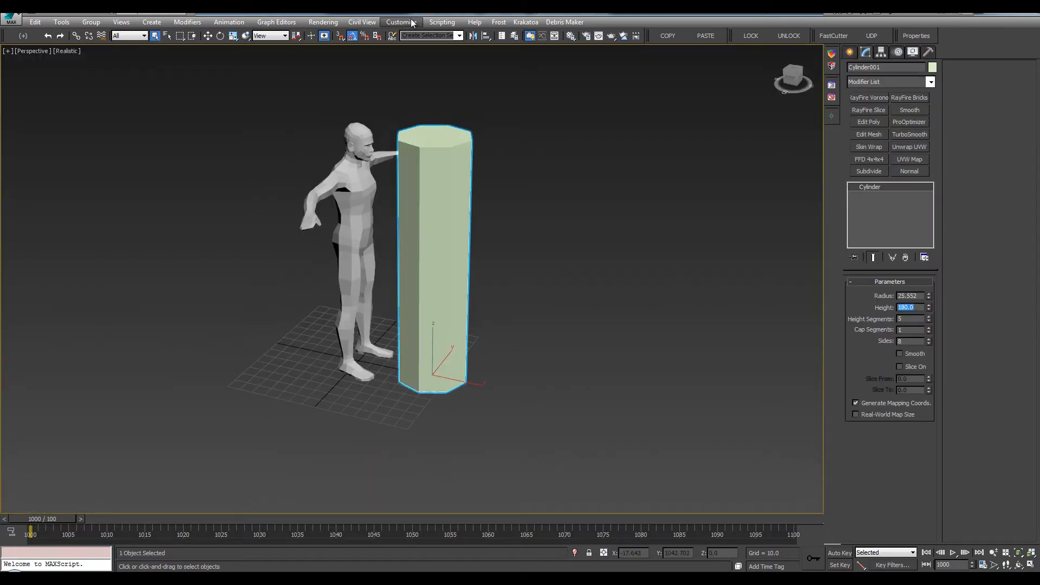
pyautogui.moveTo(514, 262); pyautogui.dragTo(493, 261, button='middle')
pyautogui.press('w')
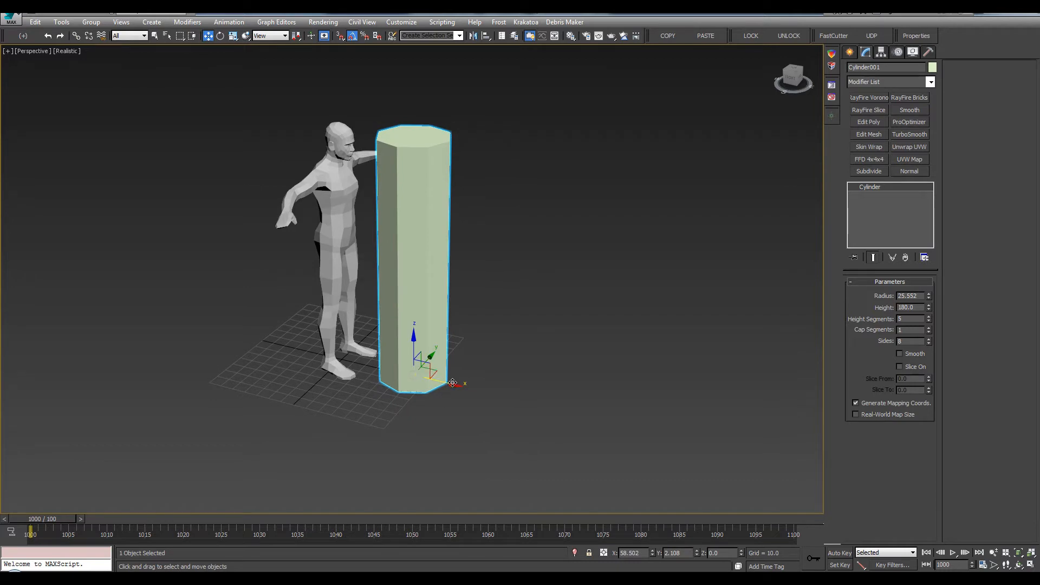
pyautogui.moveTo(451, 349); pyautogui.dragTo(245, 302)
pyautogui.keyDown('alt'); pyautogui.moveTo(245, 301); pyautogui.dragTo(357, 293, button='middle'); pyautogui.keyUp('alt')
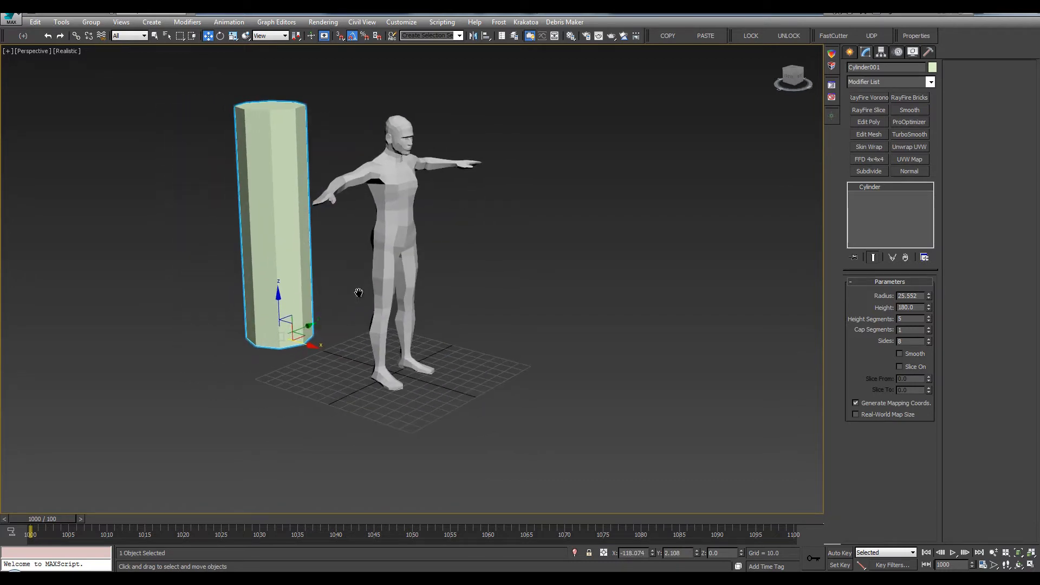
pyautogui.scroll(-3, 358, 293)
pyautogui.keyDown('alt'); pyautogui.moveTo(406, 252); pyautogui.dragTo(435, 234, button='middle'); pyautogui.keyUp('alt')
pyautogui.hotkey('alt', 'w')
pyautogui.click(509, 152)
pyautogui.hotkey('alt', 'w')
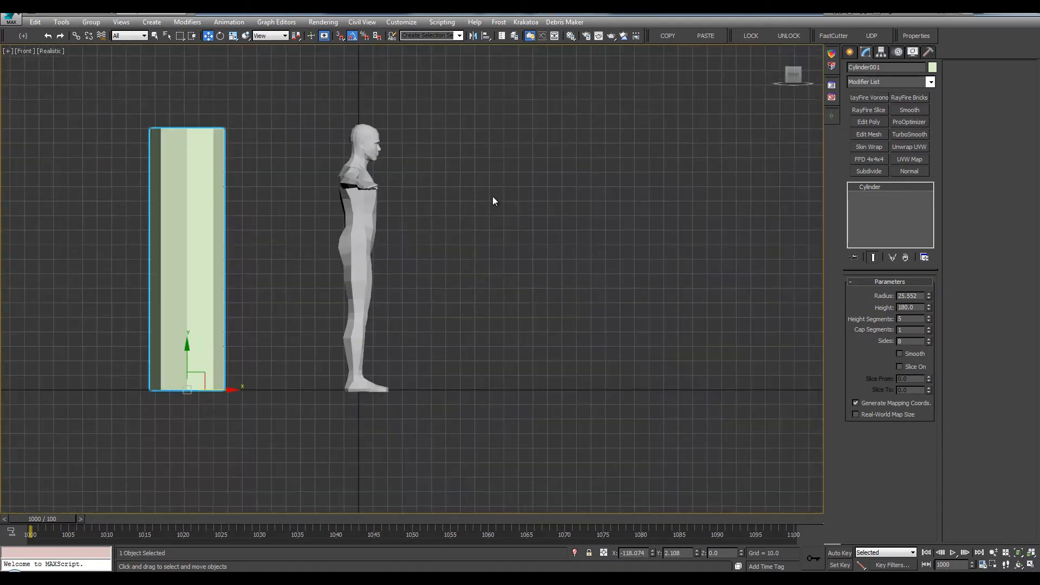
pyautogui.moveTo(494, 207); pyautogui.dragTo(481, 239, button='middle')
pyautogui.scroll(-3, 482, 238)
# Create a new layer named 05_curves in the Layer Explorer.
pyautogui.click(515, 36)
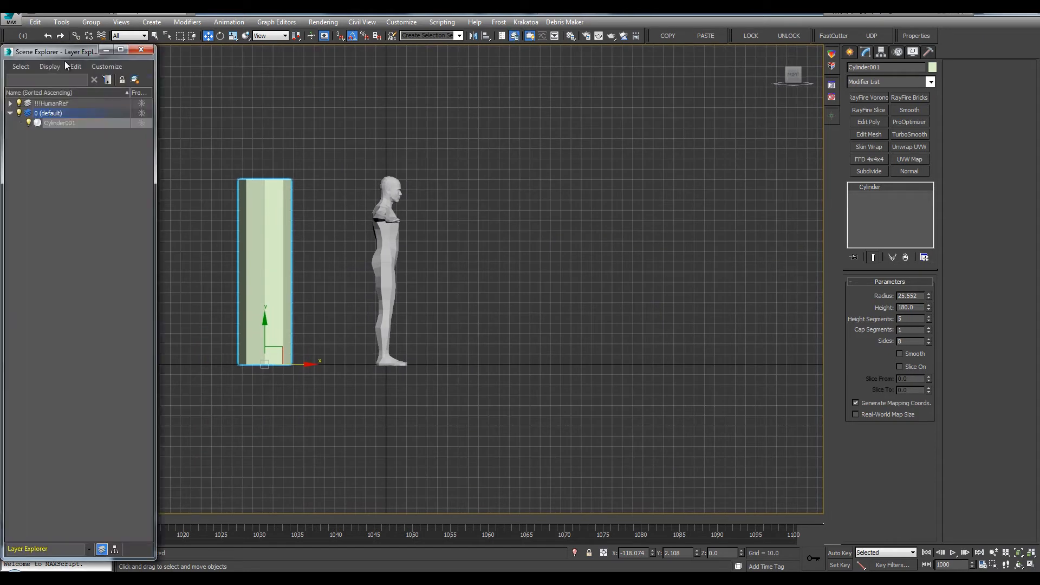
pyautogui.click(7, 101)
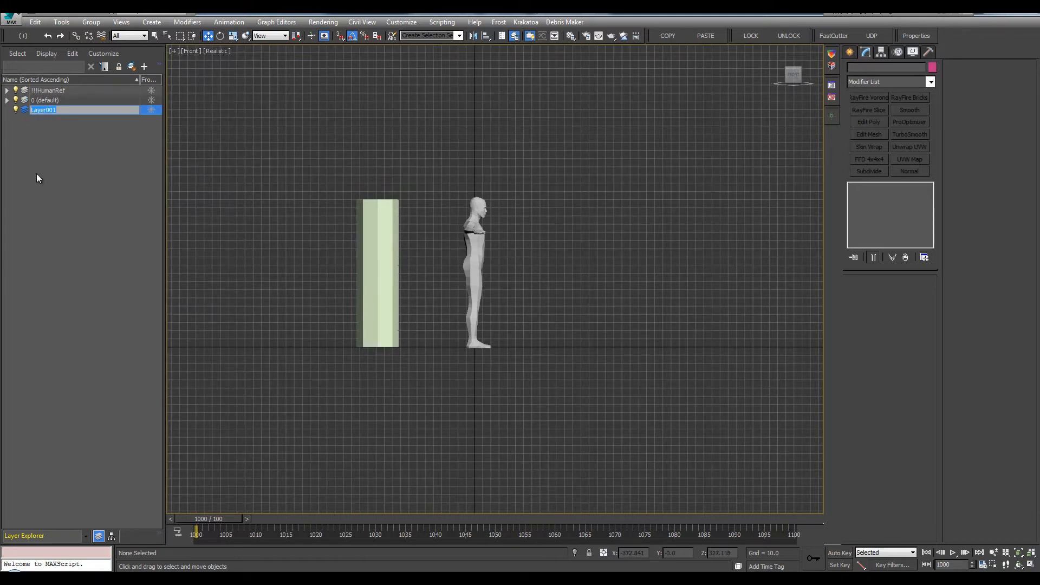
pyautogui.write('05_curves')
pyautogui.press('Return')
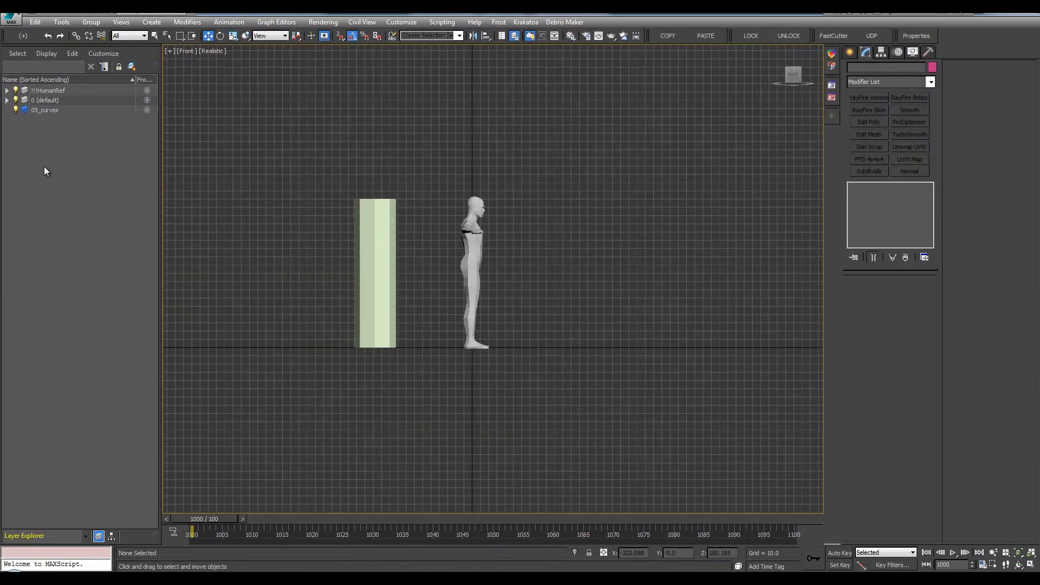
# Activate the NURBS CV Curve tool and hide the !!!HumanRef layer.
pyautogui.click(850, 52)
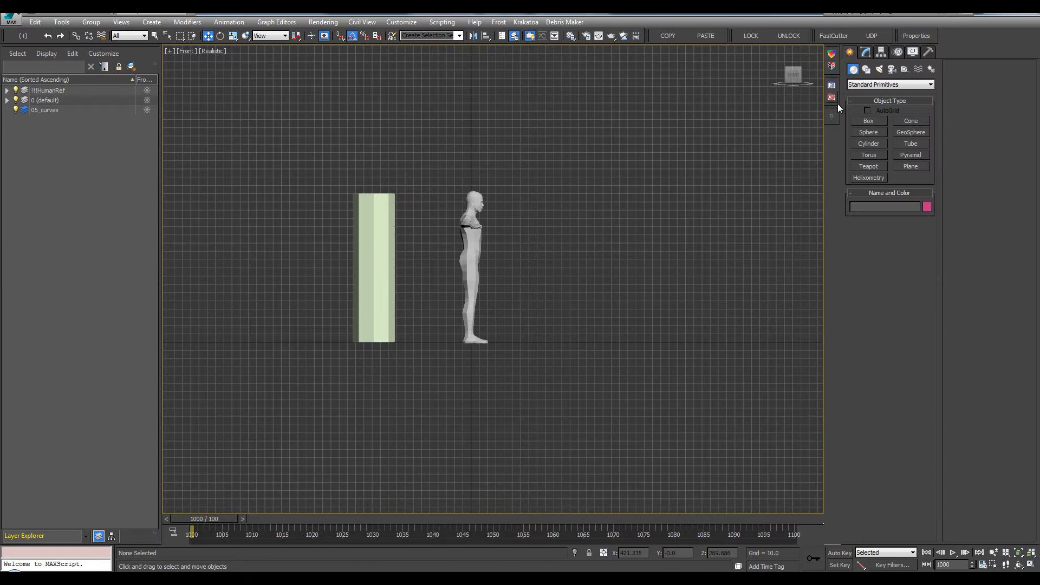
pyautogui.click(875, 83)
pyautogui.click(866, 69)
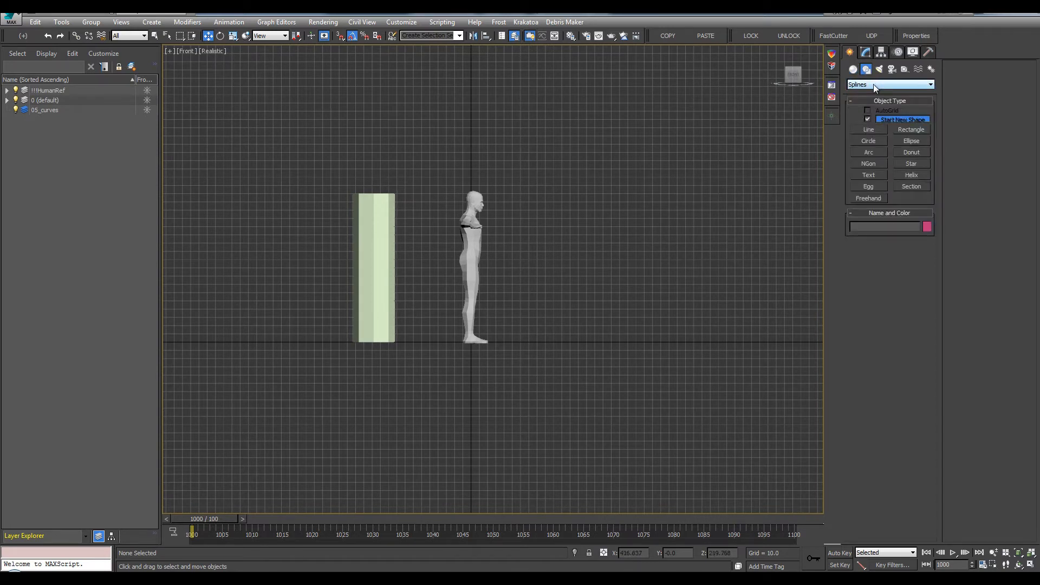
pyautogui.click(874, 83)
pyautogui.click(868, 103)
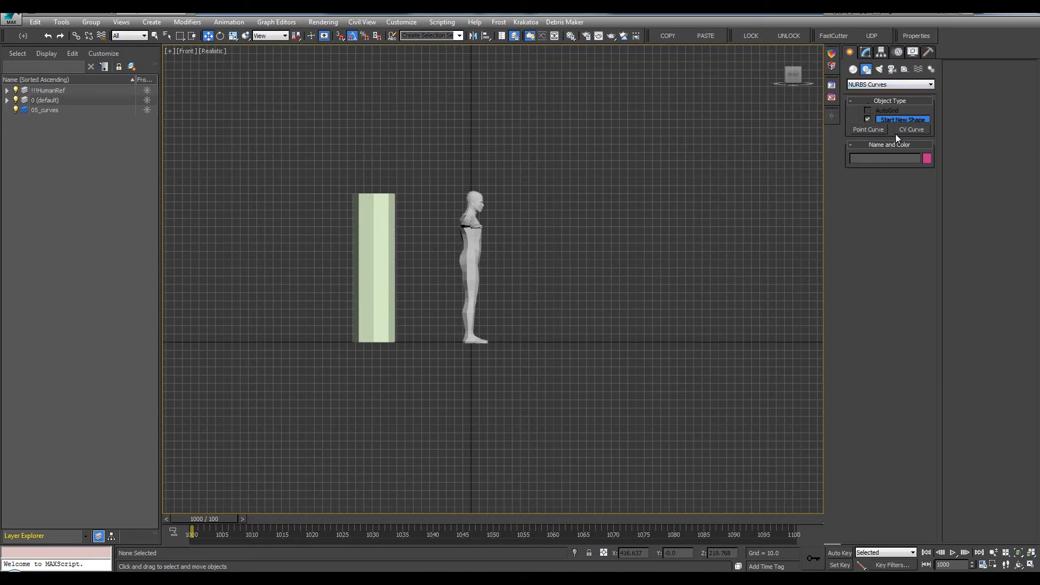
pyautogui.click(912, 129)
pyautogui.moveTo(534, 307); pyautogui.dragTo(499, 351, button='middle')
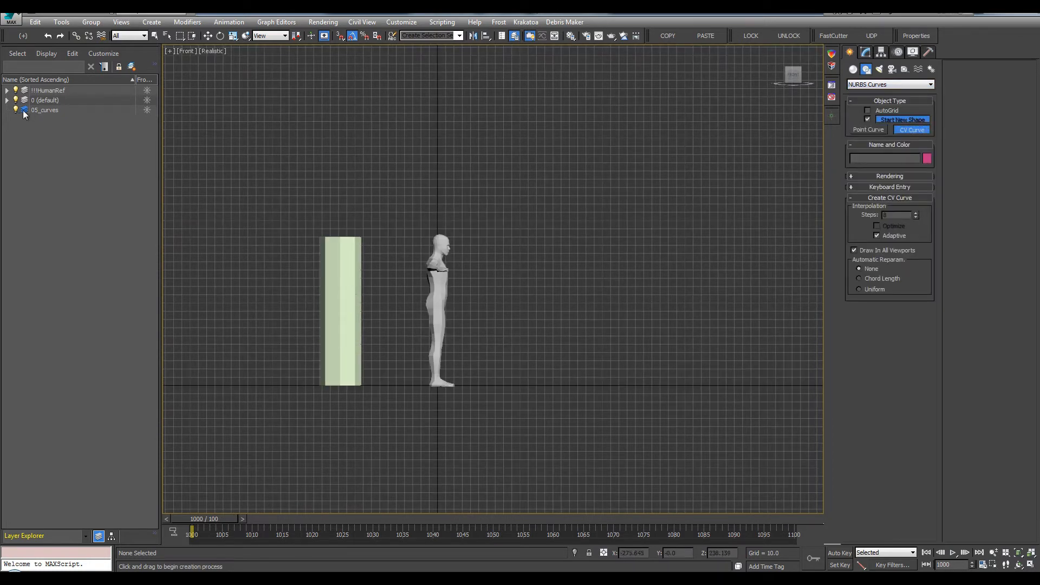
pyautogui.click(15, 91)
pyautogui.moveTo(435, 387); pyautogui.dragTo(432, 394, button='middle')
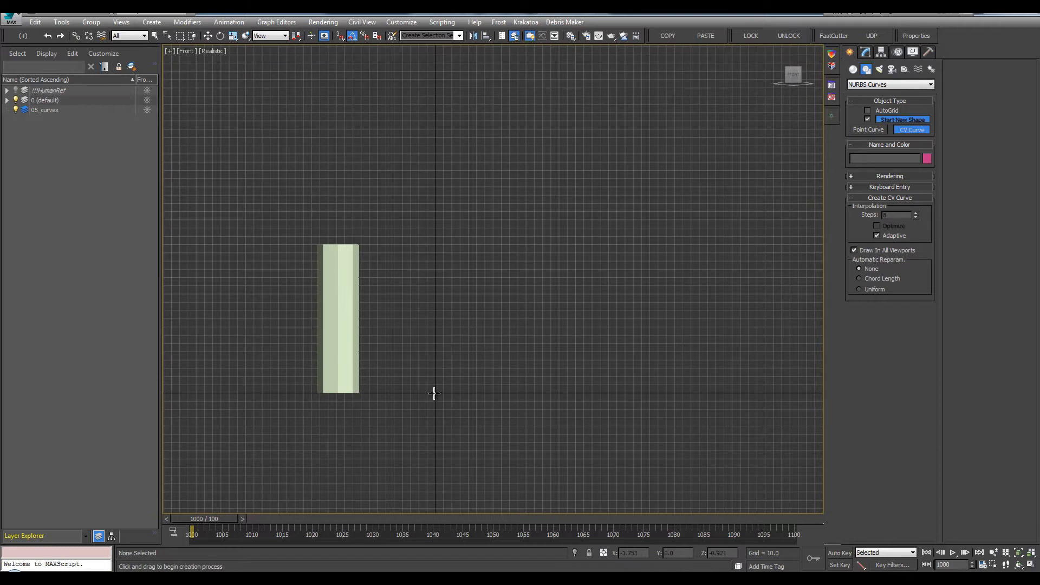
# Draw a straight vertical CV curve with six control vertices from the origin upward, slightly over twice the cylinder's height.
pyautogui.click(435, 394)
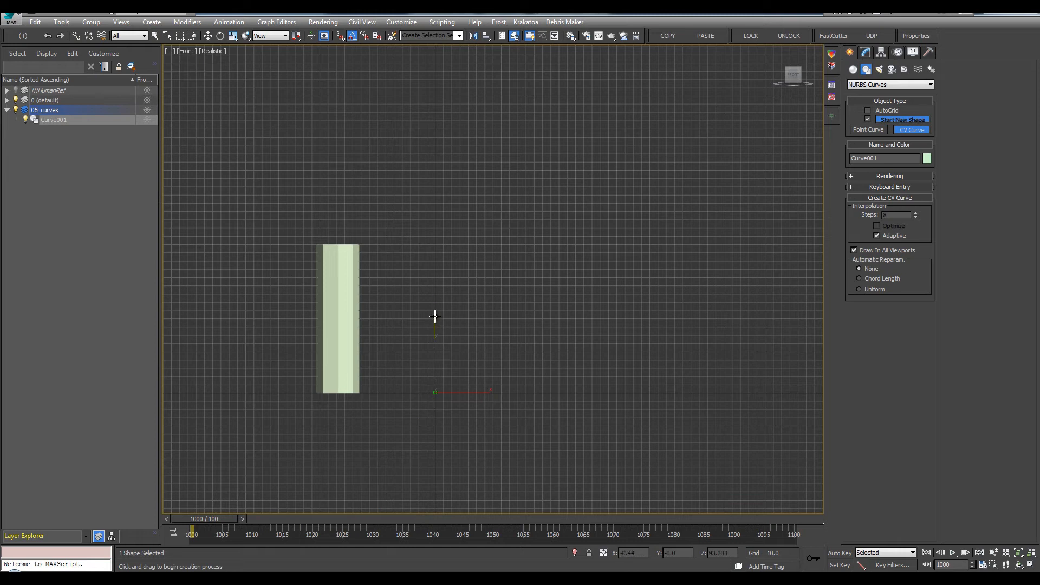
pyautogui.click(437, 351)
pyautogui.click(436, 288)
pyautogui.click(435, 239)
pyautogui.click(437, 178)
pyautogui.rightClick(429, 215)
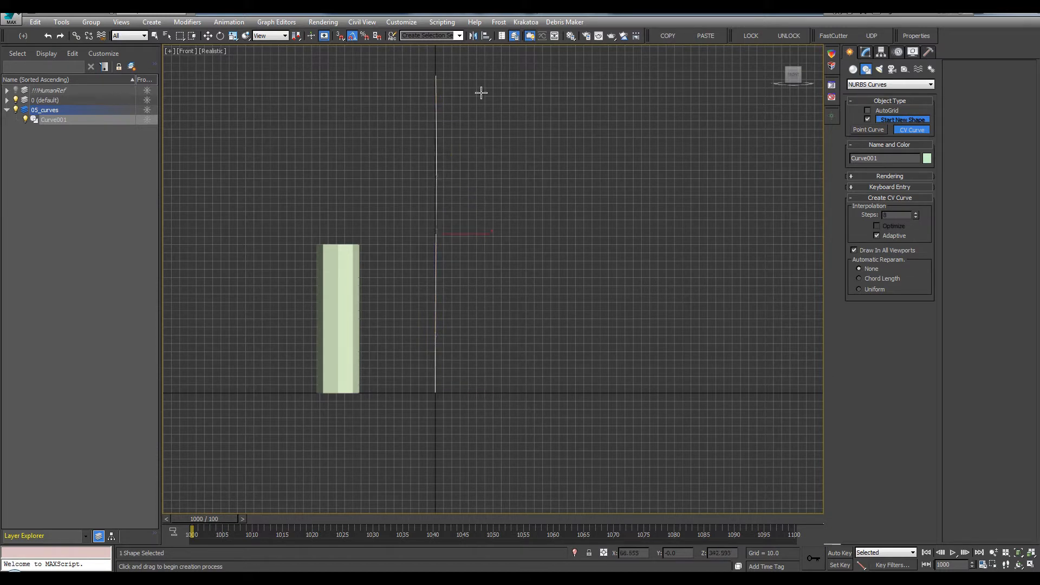
# Try bending the curve in the Perspective view by moving its second-highest control vertex sideways.
pyautogui.hotkey('alt', 'w')
pyautogui.hotkey('alt', 'w')
pyautogui.keyDown('alt'); pyautogui.moveTo(573, 365); pyautogui.dragTo(533, 293, button='middle'); pyautogui.keyUp('alt')
pyautogui.press('w')
pyautogui.click(865, 51)
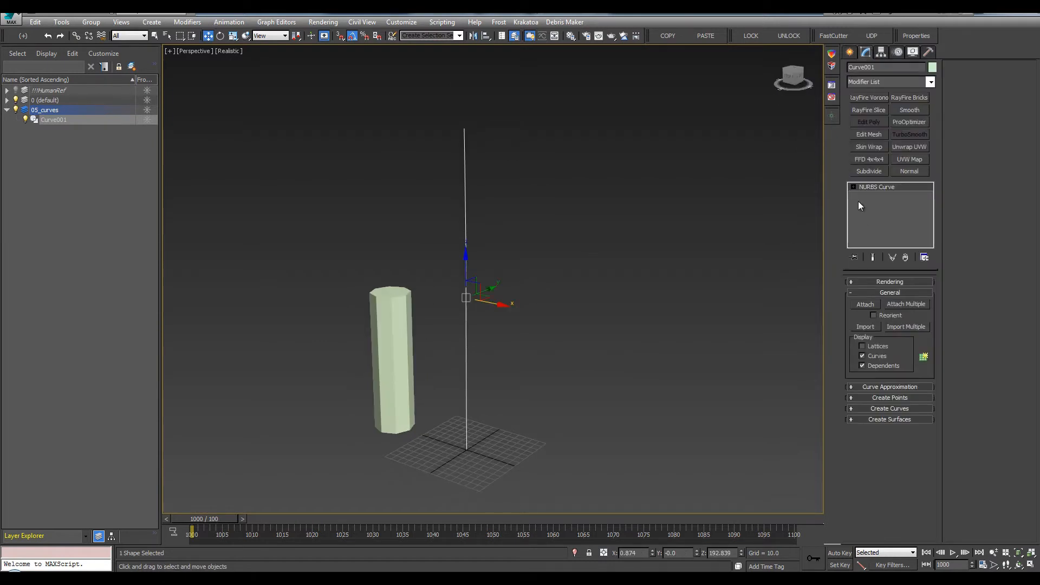
pyautogui.press('1')
pyautogui.moveTo(486, 235); pyautogui.dragTo(523, 244, button='middle')
pyautogui.click(481, 227)
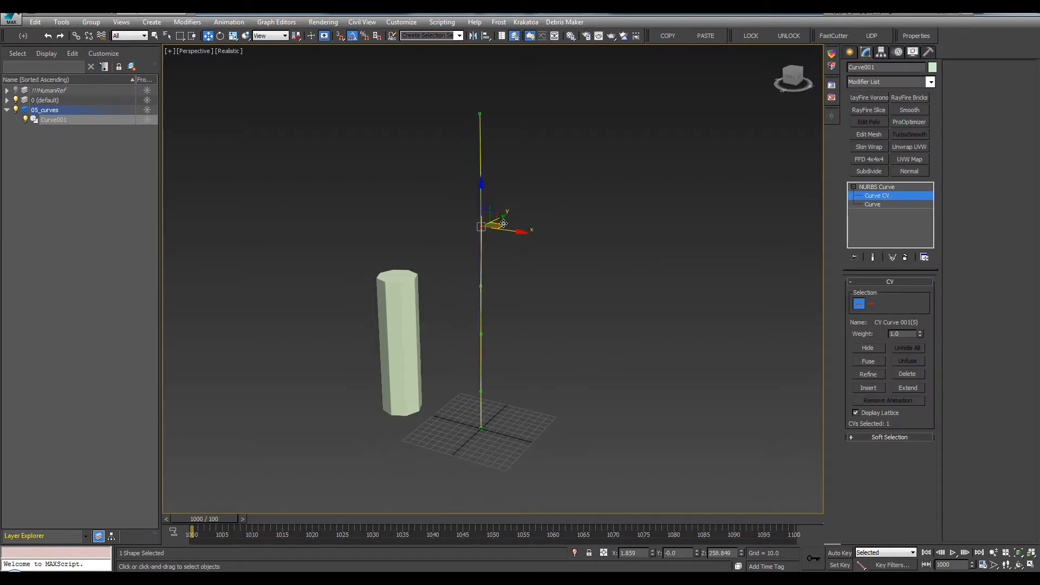
pyautogui.moveTo(504, 224); pyautogui.dragTo(434, 219)
pyautogui.keyDown('alt'); pyautogui.moveTo(434, 219); pyautogui.dragTo(360, 181, button='middle'); pyautogui.keyUp('alt')
pyautogui.keyDown('alt'); pyautogui.moveTo(451, 193); pyautogui.dragTo(407, 258, button='middle'); pyautogui.keyUp('alt')
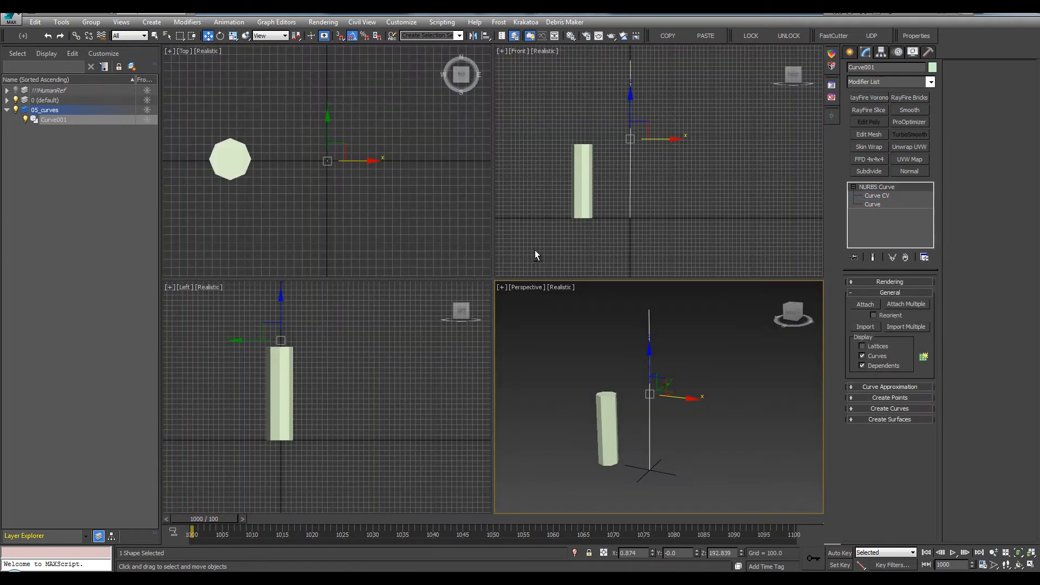
# Draw a helix centred on the origin in the Top view, Radius 1 about 51, Radius 2 about 15 and height about 154.
pyautogui.hotkey('alt', 'w')
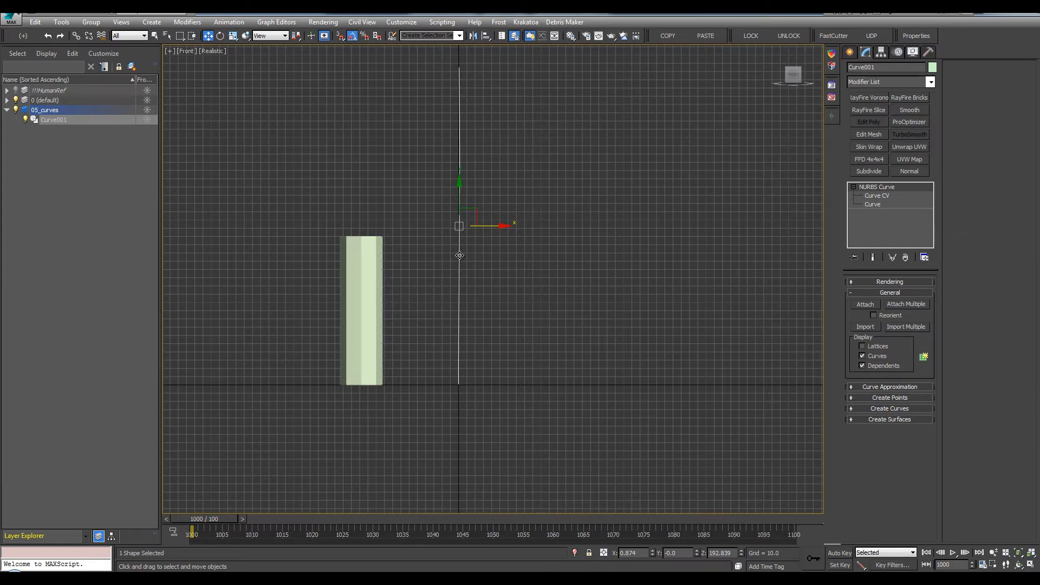
pyautogui.hotkey('alt', 'w')
pyautogui.rightClick(342, 180)
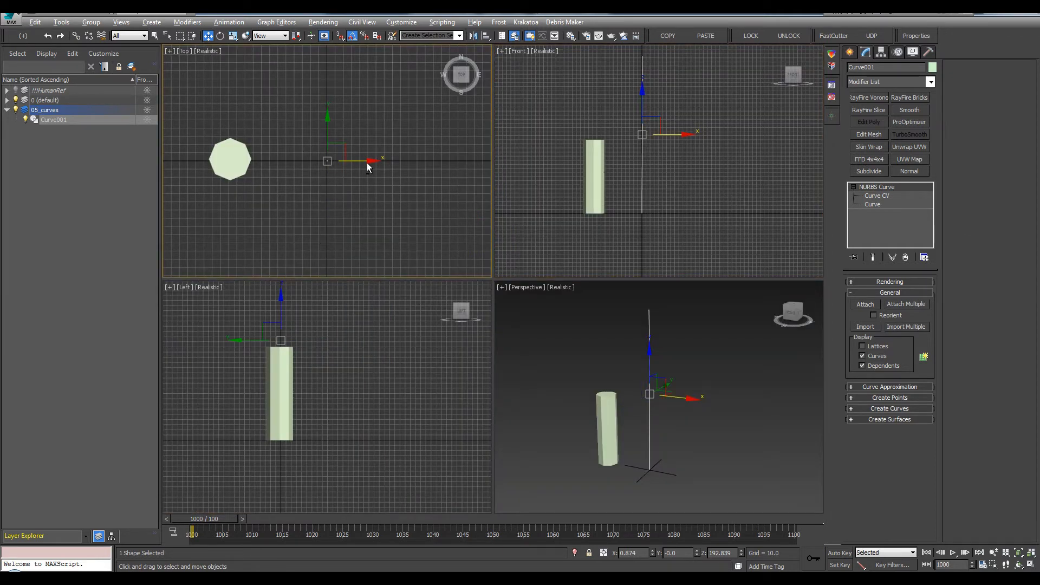
pyautogui.hotkey('alt', 'w')
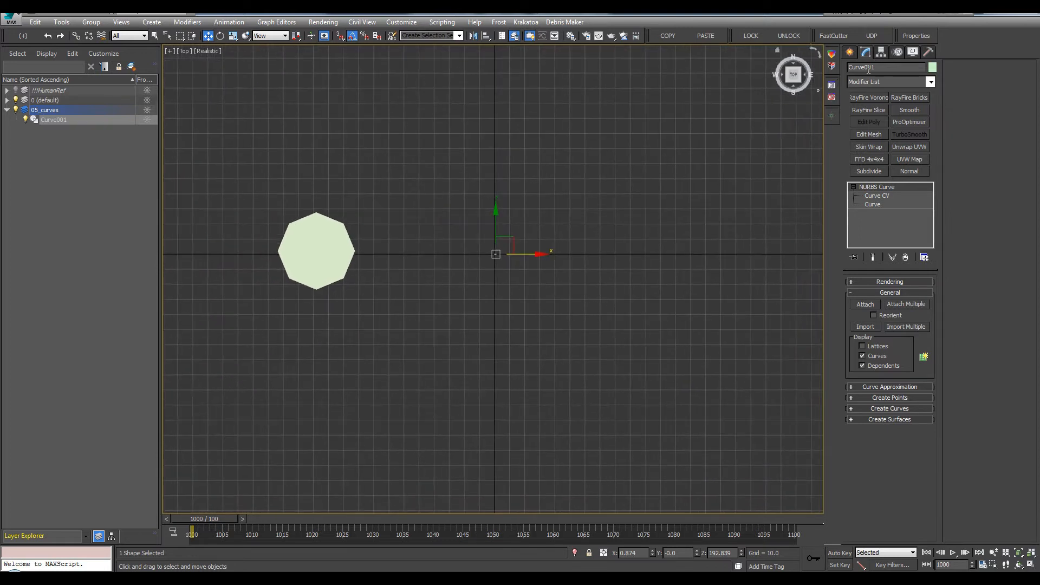
pyautogui.click(849, 51)
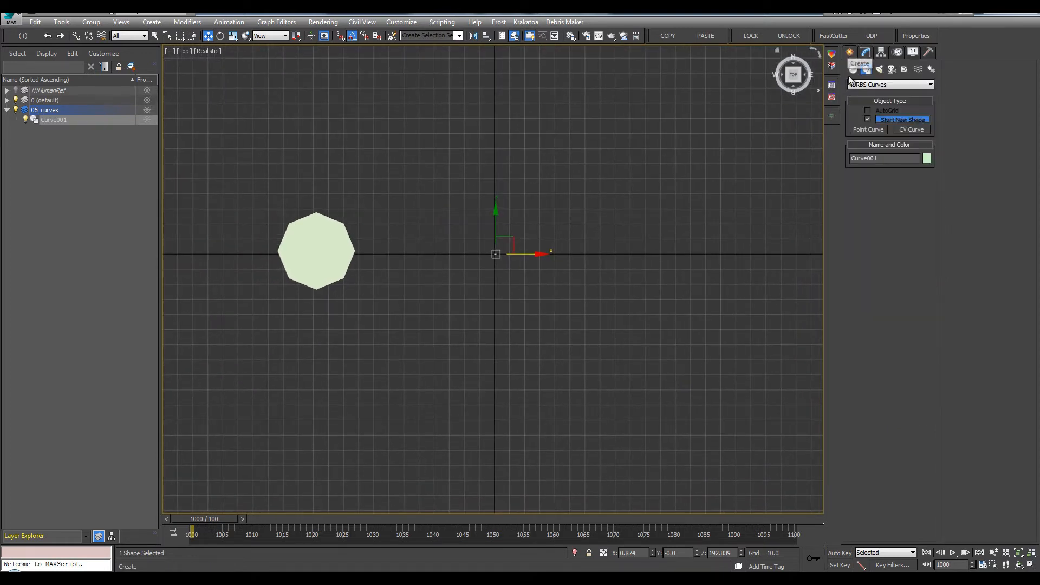
pyautogui.click(860, 87)
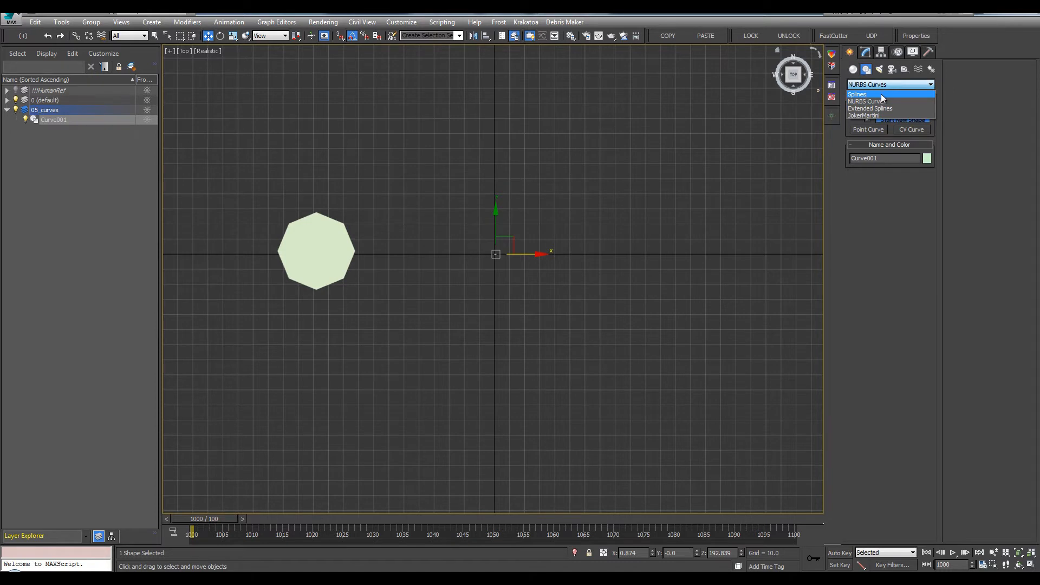
pyautogui.click(881, 95)
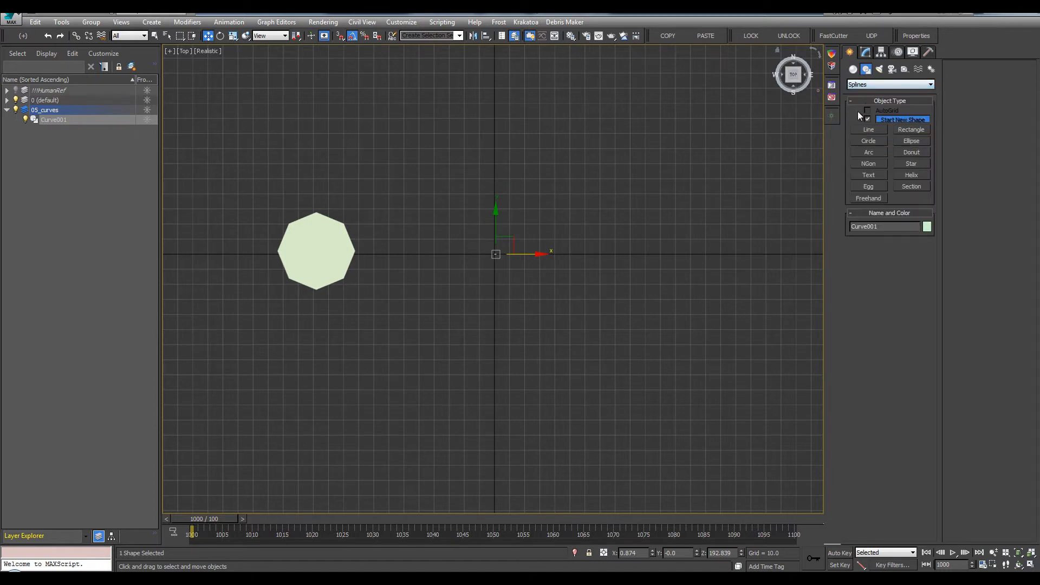
pyautogui.click(912, 176)
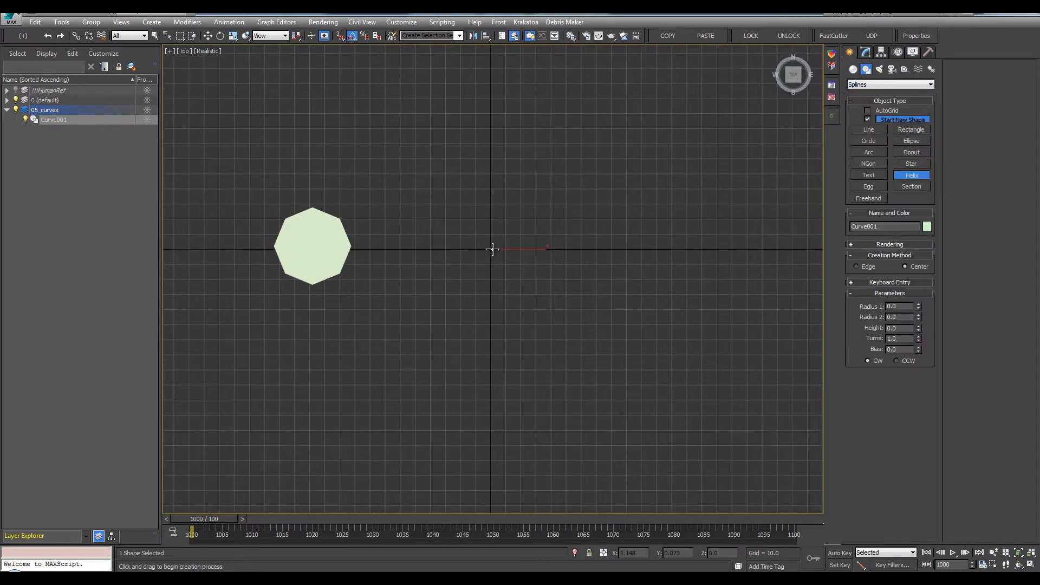
pyautogui.moveTo(493, 249); pyautogui.dragTo(530, 313)
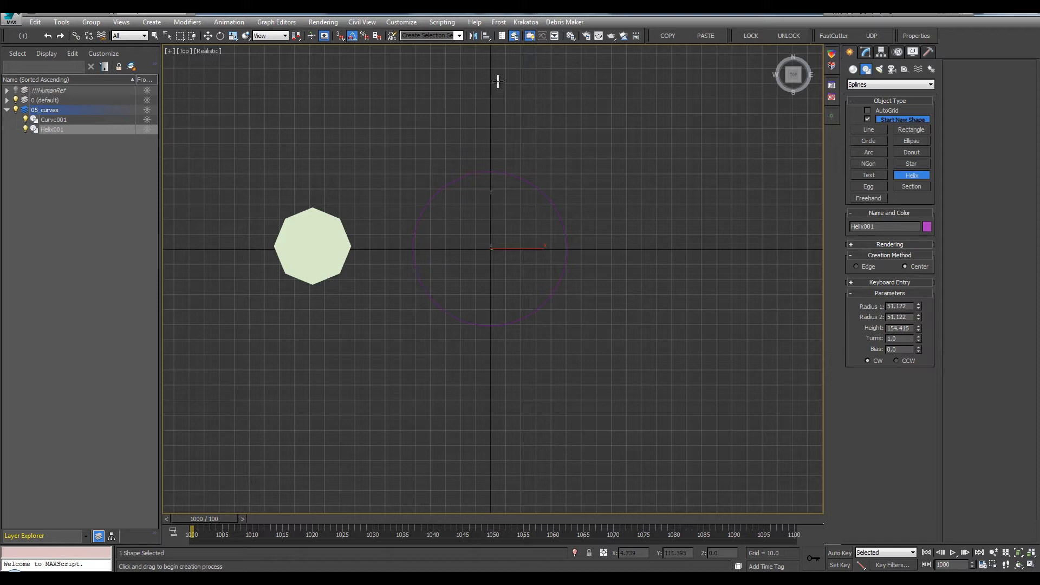
pyautogui.click(463, 268)
pyautogui.hotkey('alt', 'w')
pyautogui.hotkey('alt', 'w')
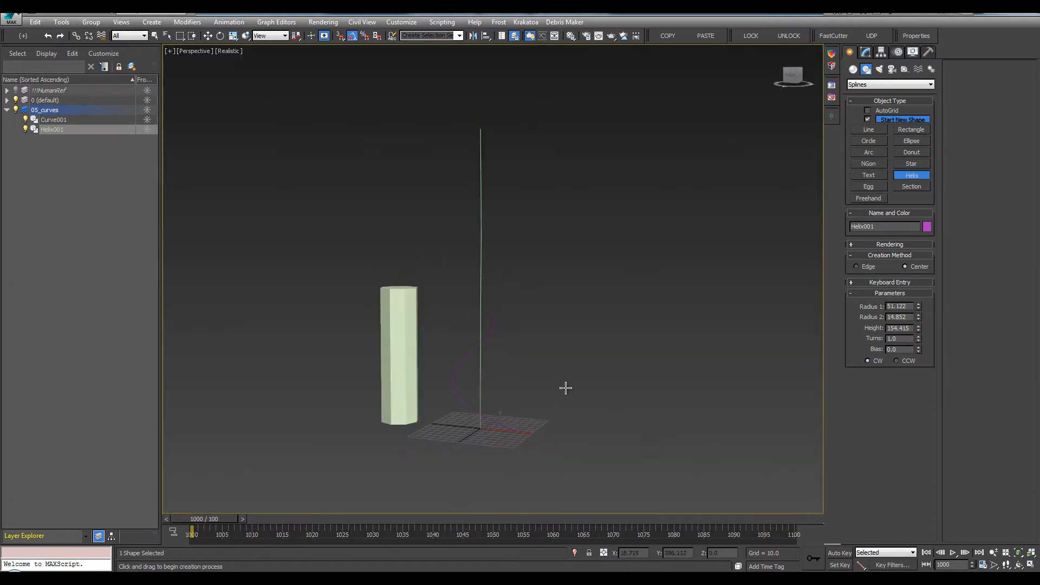
pyautogui.press('w')
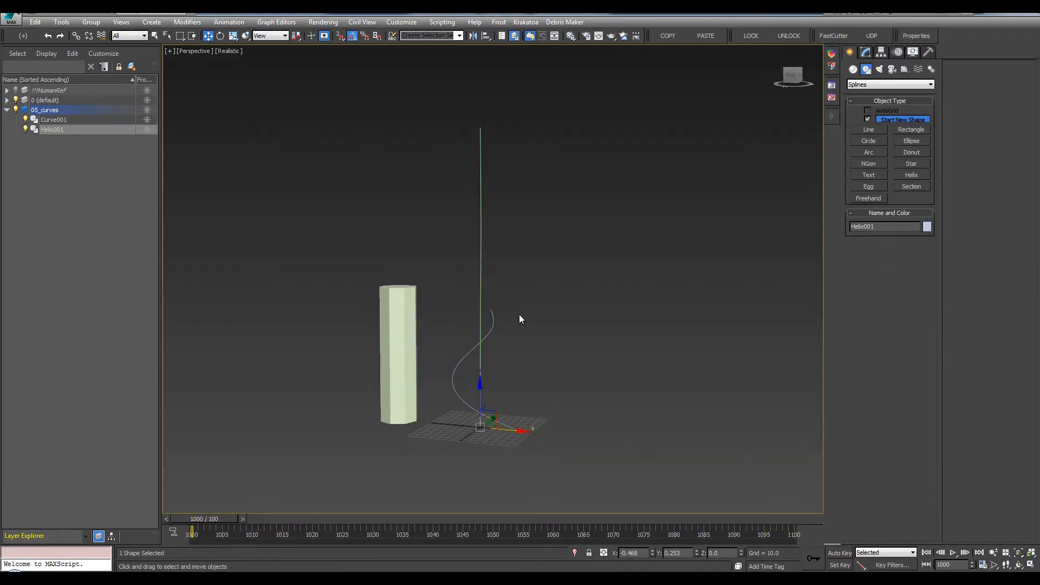
# Raise the helix's height to about 475.6 so it extends above the vertical curve.
pyautogui.keyDown('alt'); pyautogui.moveTo(519, 314); pyautogui.dragTo(494, 330, button='middle'); pyautogui.keyUp('alt')
pyautogui.keyDown('alt'); pyautogui.moveTo(698, 183); pyautogui.dragTo(661, 164, button='middle'); pyautogui.keyUp('alt')
pyautogui.moveTo(920, 329); pyautogui.dragTo(921, 244)
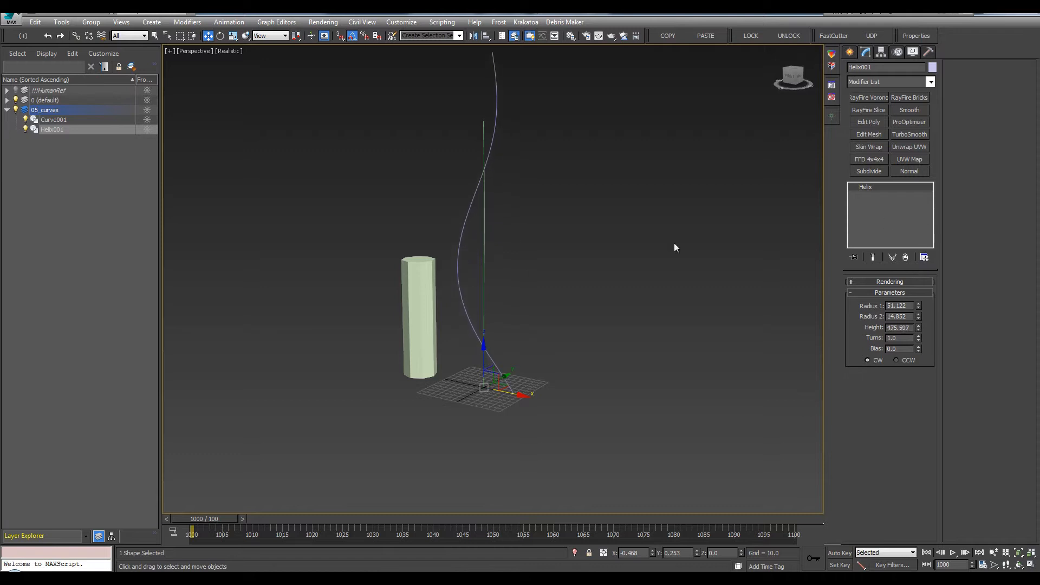
pyautogui.keyDown('alt'); pyautogui.moveTo(674, 243); pyautogui.dragTo(661, 260, button='middle'); pyautogui.keyUp('alt')
# Try different turn counts for the helix and settle on exactly 3 turns.
pyautogui.moveTo(919, 343); pyautogui.dragTo(890, 113)
pyautogui.keyDown('alt'); pyautogui.moveTo(547, 235); pyautogui.dragTo(550, 228, button='middle'); pyautogui.keyUp('alt')
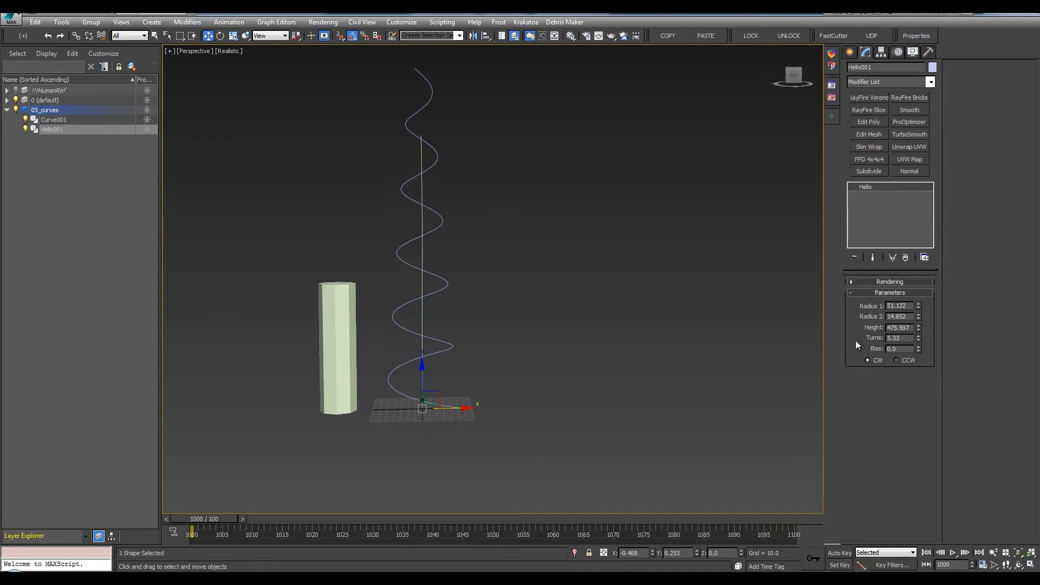
pyautogui.moveTo(919, 340); pyautogui.dragTo(917, 360)
pyautogui.keyDown('alt'); pyautogui.moveTo(661, 294); pyautogui.dragTo(655, 292, button='middle'); pyautogui.keyUp('alt')
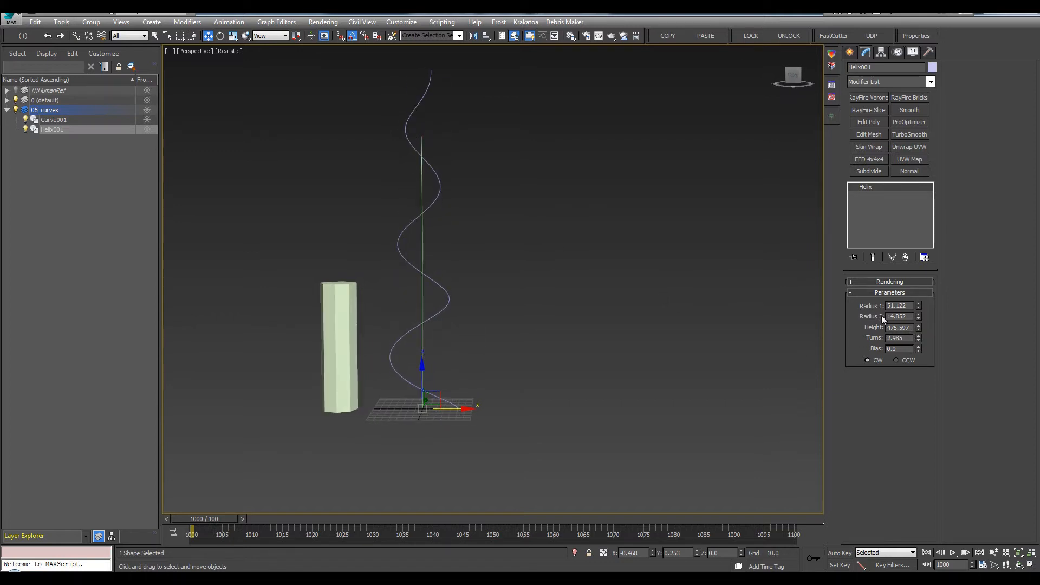
pyautogui.moveTo(900, 340); pyautogui.dragTo(860, 344)
pyautogui.write('3')
pyautogui.press('Return')
# Narrow the helix's upper end to a Radius 2 of about 1.14 and set its bias to -0.08.
pyautogui.moveTo(920, 349); pyautogui.dragTo(920, 381)
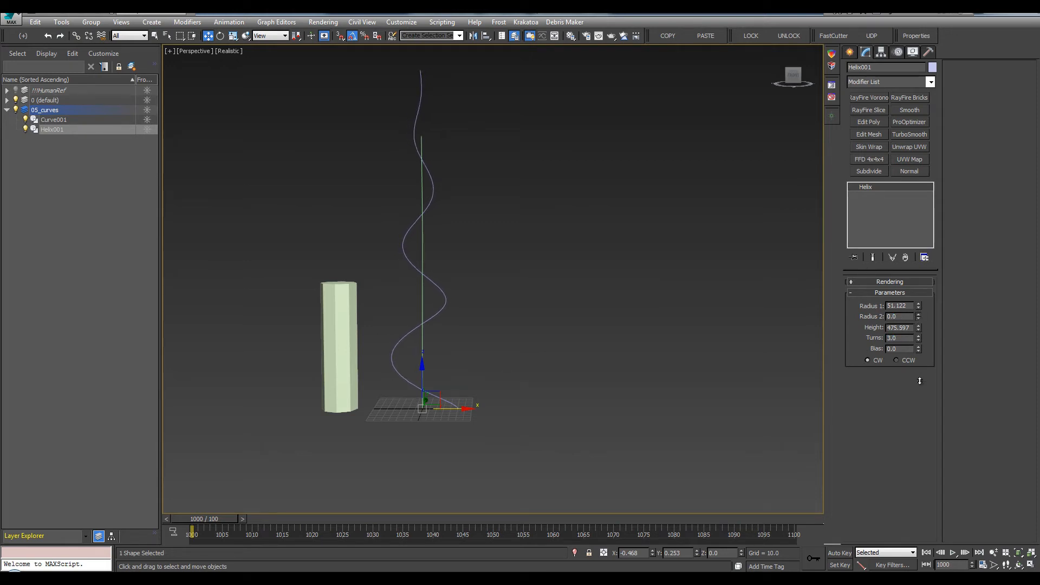
pyautogui.moveTo(919, 320); pyautogui.dragTo(921, 337)
pyautogui.moveTo(919, 350); pyautogui.dragTo(920, 353)
pyautogui.keyDown('alt'); pyautogui.moveTo(717, 375); pyautogui.dragTo(596, 374, button='middle'); pyautogui.keyUp('alt')
pyautogui.moveTo(919, 350); pyautogui.dragTo(919, 350)
# Clone the helix in place as an independent copy named Helix002 with a pink wire colour.
pyautogui.keyDown('alt'); pyautogui.moveTo(628, 304); pyautogui.dragTo(482, 264, button='middle'); pyautogui.keyUp('alt')
pyautogui.press('q')
pyautogui.press('w')
pyautogui.click(468, 264)
pyautogui.click(468, 265)
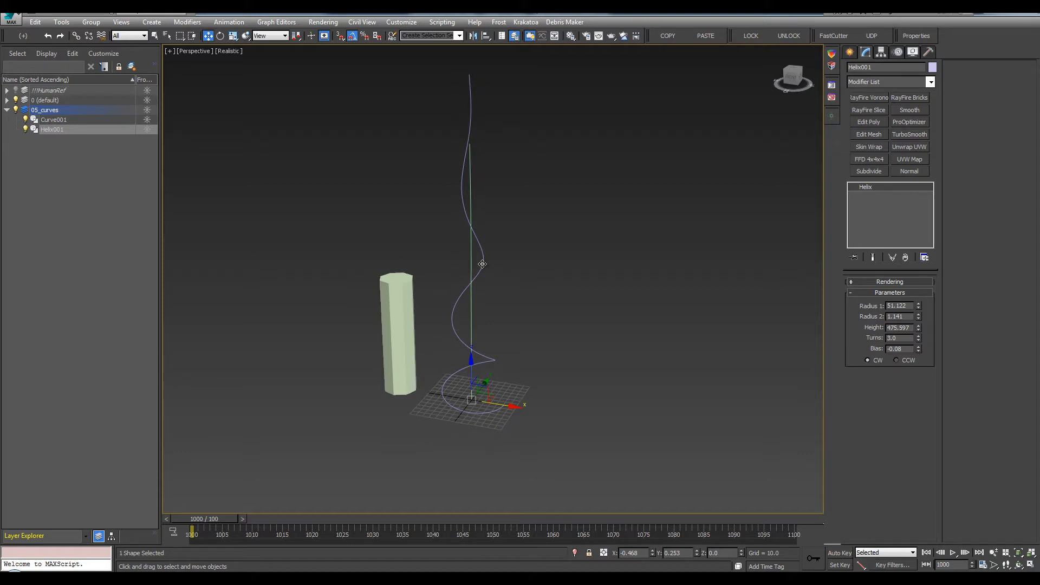
pyautogui.hotkey('ctrl', 'v')
pyautogui.moveTo(488, 239); pyautogui.dragTo(530, 211)
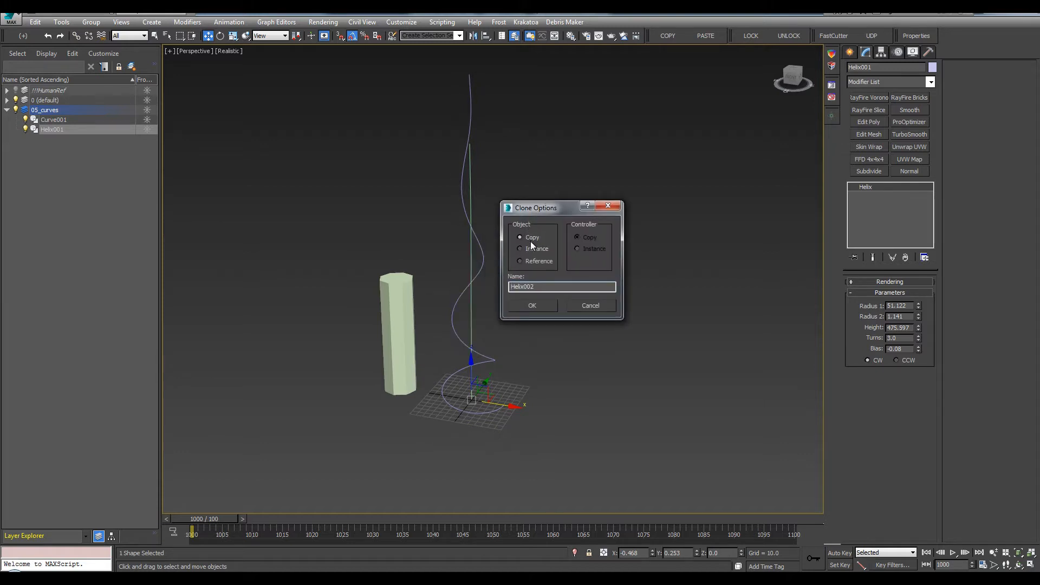
pyautogui.click(532, 305)
pyautogui.press('q')
pyautogui.moveTo(511, 288); pyautogui.dragTo(569, 278, button='middle')
pyautogui.press('c')
pyautogui.press('c')
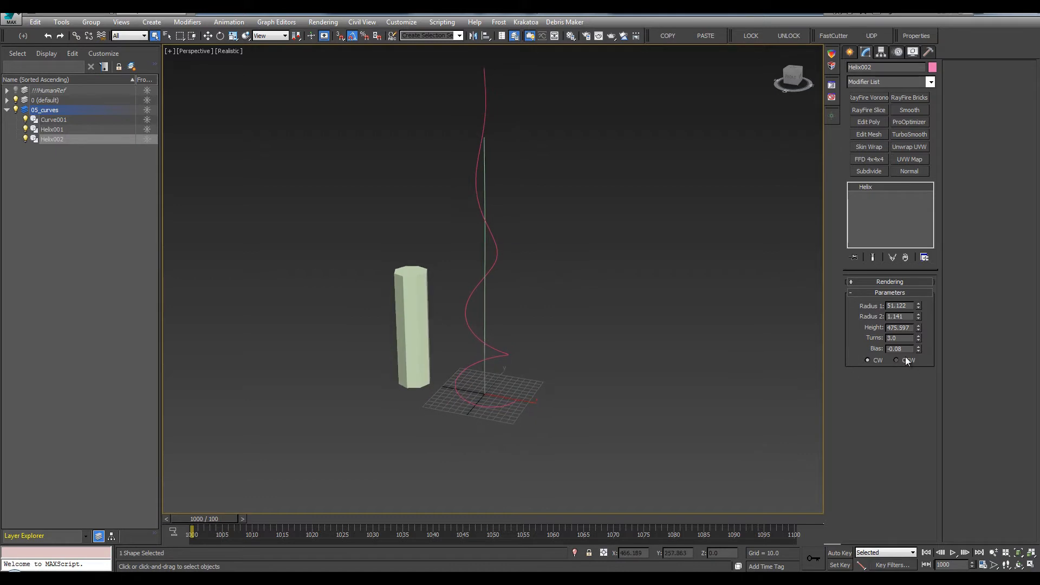
# Make the pink helix wind counter-clockwise, with Radius 2 about 1.2, height about 485.1 and 4.59 turns.
pyautogui.click(897, 360)
pyautogui.keyDown('alt'); pyautogui.moveTo(402, 341); pyautogui.dragTo(494, 233, button='middle'); pyautogui.keyUp('alt')
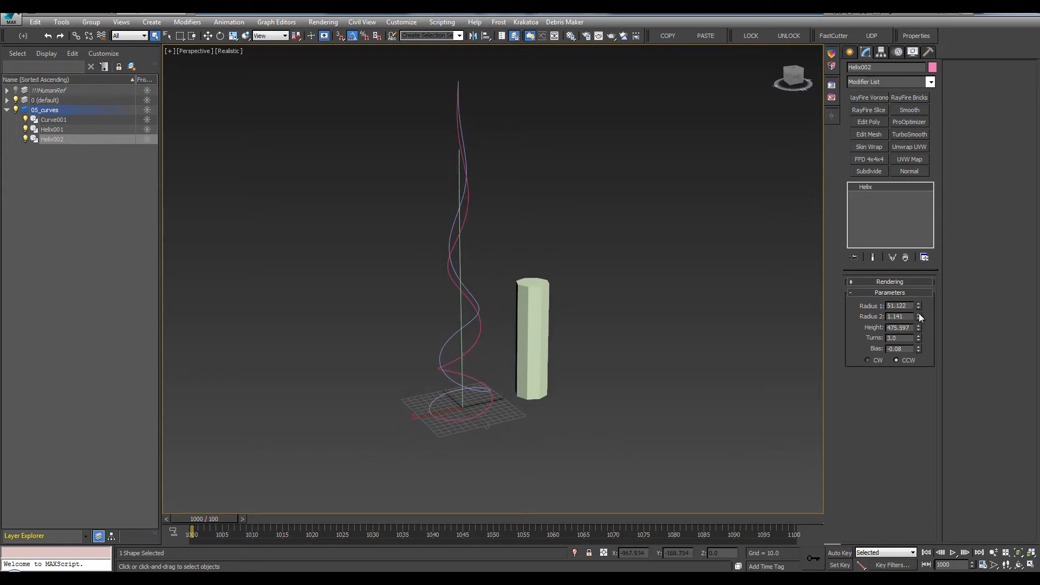
pyautogui.moveTo(920, 316)
pyautogui.mouseDown()
pyautogui.moveTo(919, 334)
pyautogui.moveTo(919, 323)
pyautogui.mouseUp()
pyautogui.keyDown('alt'); pyautogui.moveTo(575, 324); pyautogui.dragTo(472, 267, button='middle'); pyautogui.keyUp('alt')
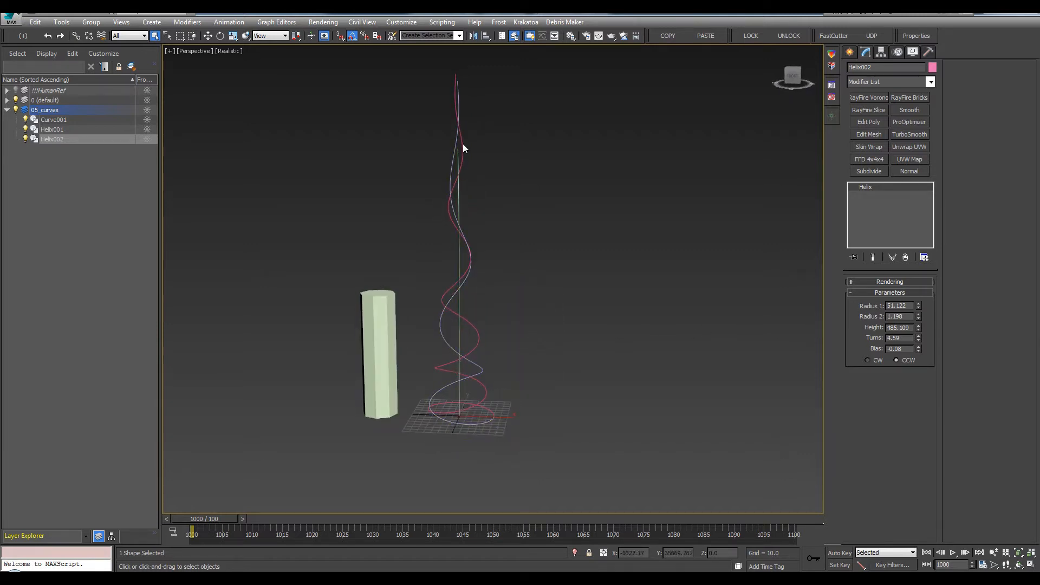
pyautogui.keyDown('alt'); pyautogui.moveTo(465, 144); pyautogui.dragTo(443, 339, button='middle'); pyautogui.keyUp('alt')
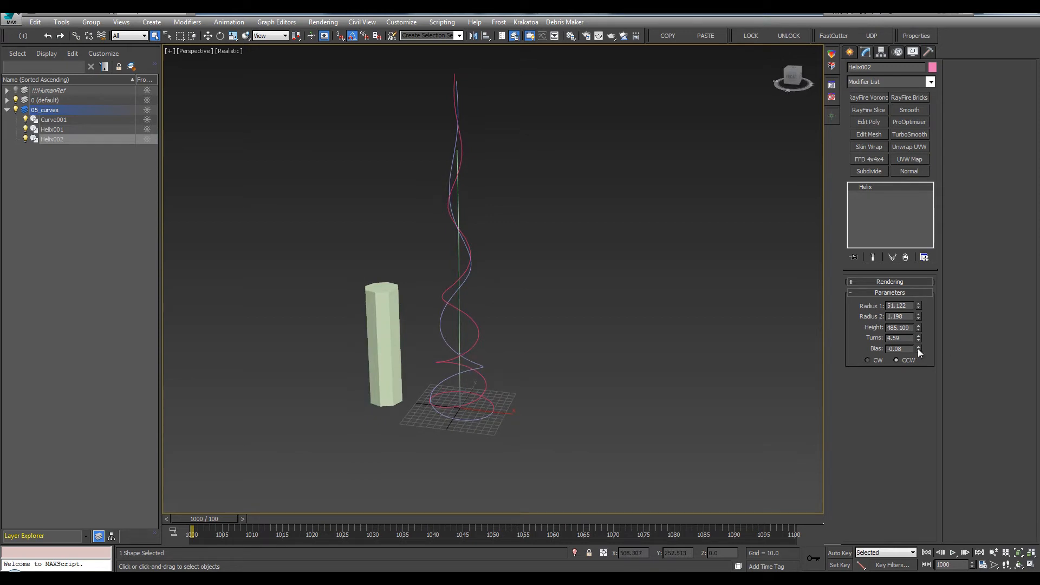
# Set the pink helix's bias to -0.04 and reduce its Radius 1 to about 30.2.
pyautogui.moveTo(918, 349); pyautogui.dragTo(918, 346)
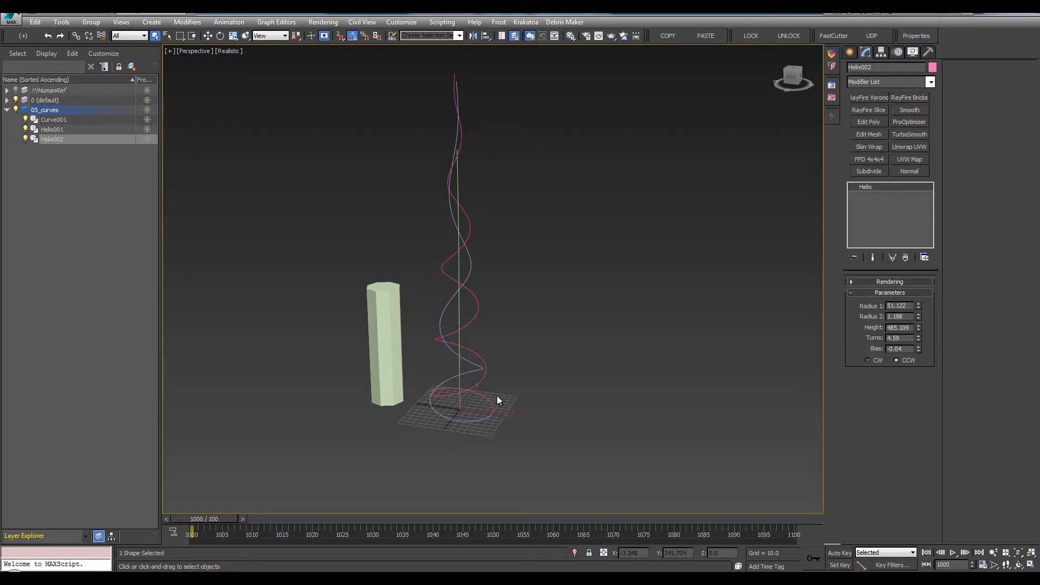
pyautogui.moveTo(919, 305); pyautogui.dragTo(919, 331)
pyautogui.moveTo(786, 354)
pyautogui.keyDown('alt'); pyautogui.mouseDown(button='middle')
pyautogui.moveTo(311, 372)
pyautogui.moveTo(573, 414)
pyautogui.moveTo(572, 364)
pyautogui.moveTo(561, 376)
pyautogui.moveTo(538, 347)
pyautogui.moveTo(503, 353)
pyautogui.mouseUp(button='middle'); pyautogui.keyUp('alt')
# Clone the pink helix in place, make the copy wind clockwise and cycle its wire colour to green.
pyautogui.hotkey('ctrl', 'v')
pyautogui.click(495, 333)
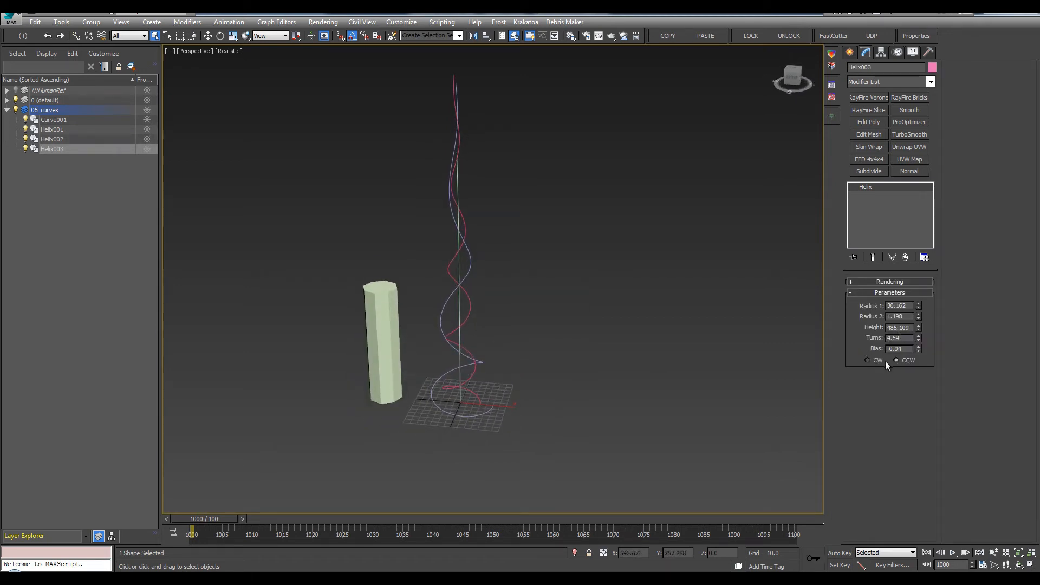
pyautogui.click(869, 360)
pyautogui.hotkey('alt', 'c')
pyautogui.hotkey('alt', 'c')
pyautogui.hotkey('alt', 'c')
pyautogui.hotkey('alt', 'c')
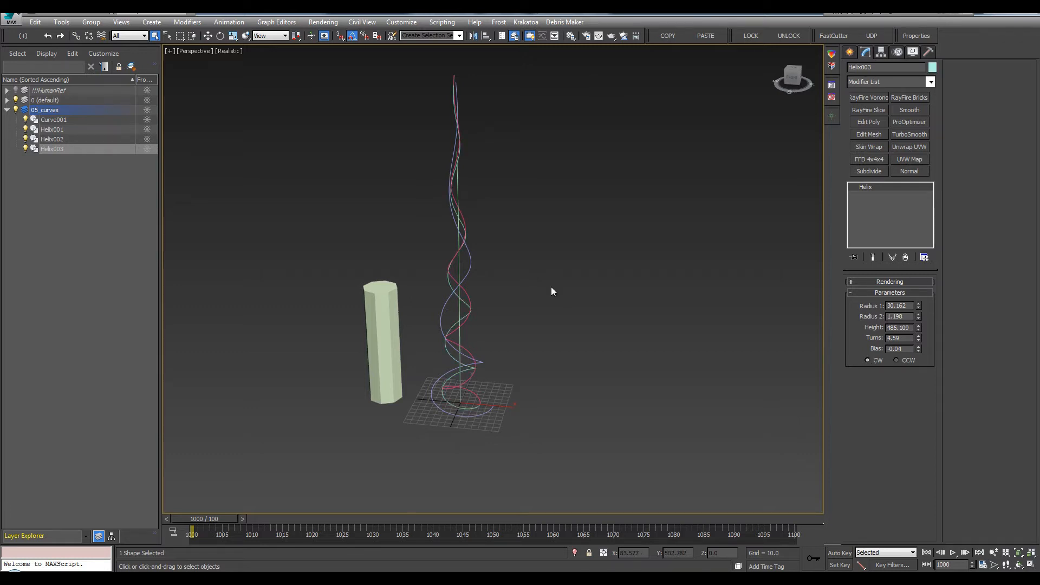
pyautogui.hotkey('alt', 'c')
pyautogui.hotkey('alt', 'c')
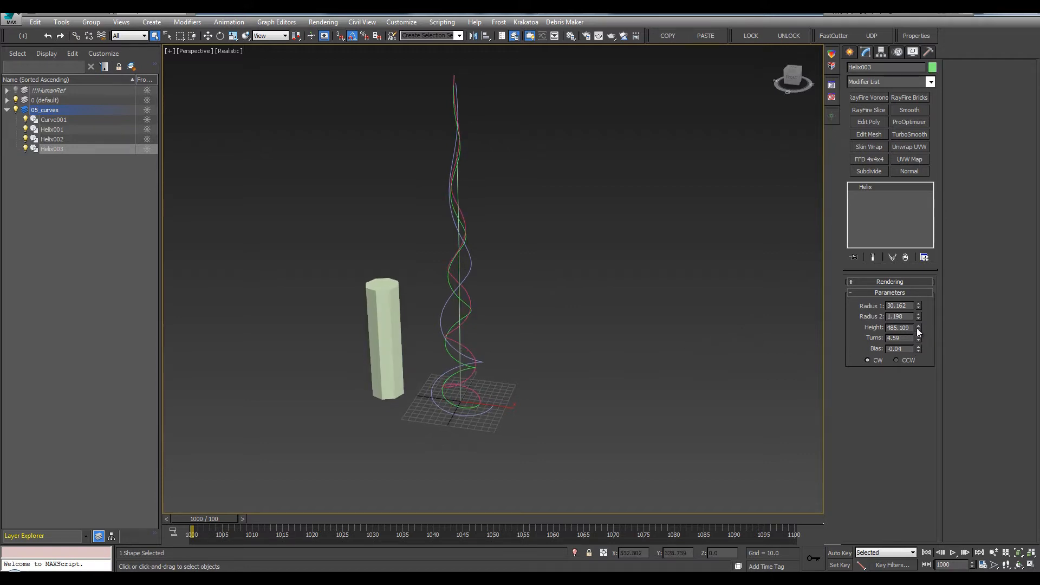
# Enlarge the green helix to Radius 1 about 37.1 and height about 557.9, with about 5.4 turns.
pyautogui.moveTo(918, 330); pyautogui.dragTo(919, 294)
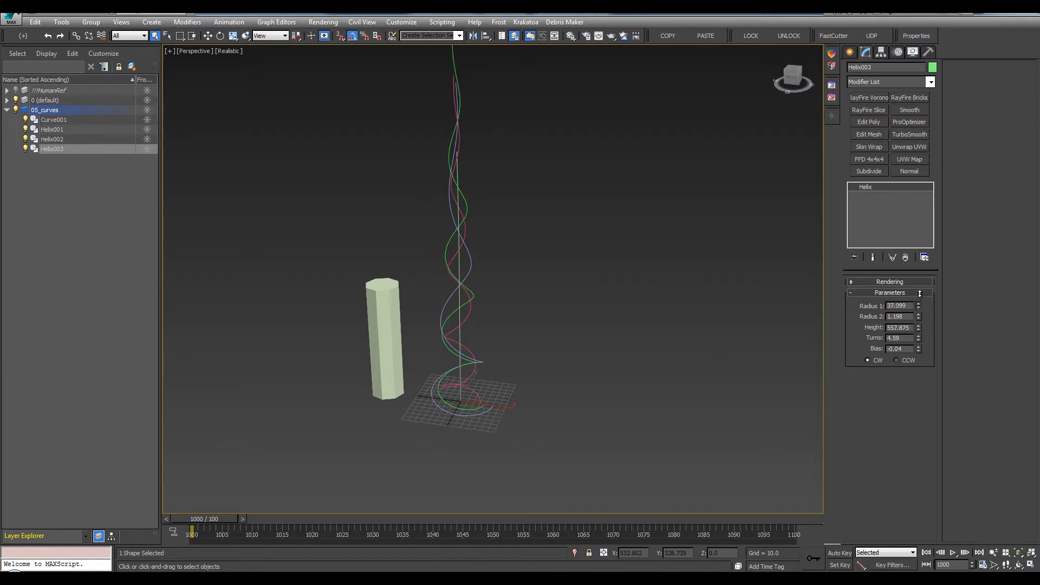
pyautogui.moveTo(918, 343); pyautogui.dragTo(918, 334)
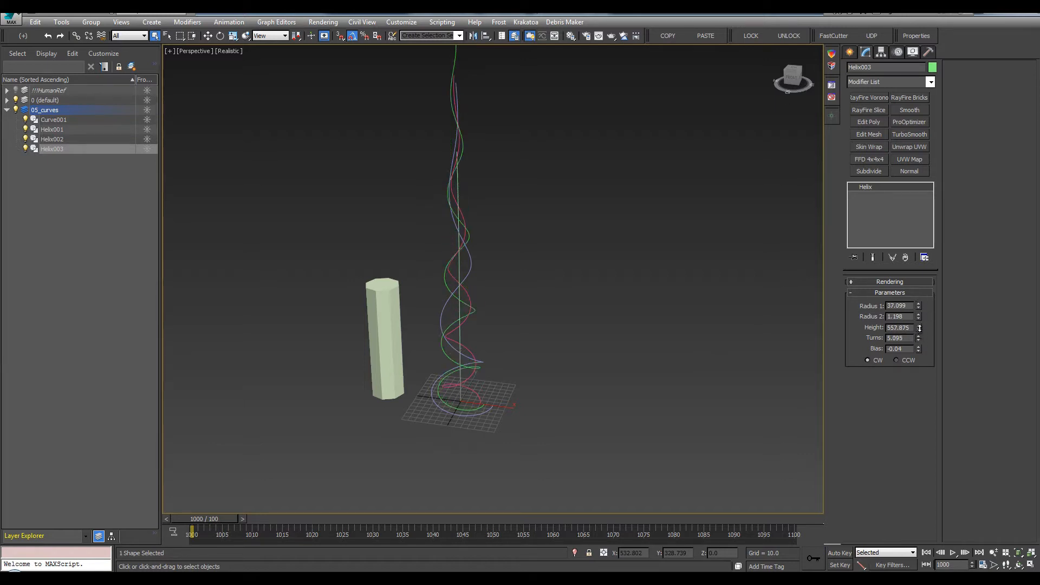
# Rotate the green helix 170 degrees about its vertical axis to offset it from the other helices.
pyautogui.press('e')
pyautogui.keyDown('alt'); pyautogui.moveTo(507, 426); pyautogui.dragTo(480, 432, button='middle'); pyautogui.keyUp('alt')
pyautogui.moveTo(480, 433); pyautogui.dragTo(541, 412)
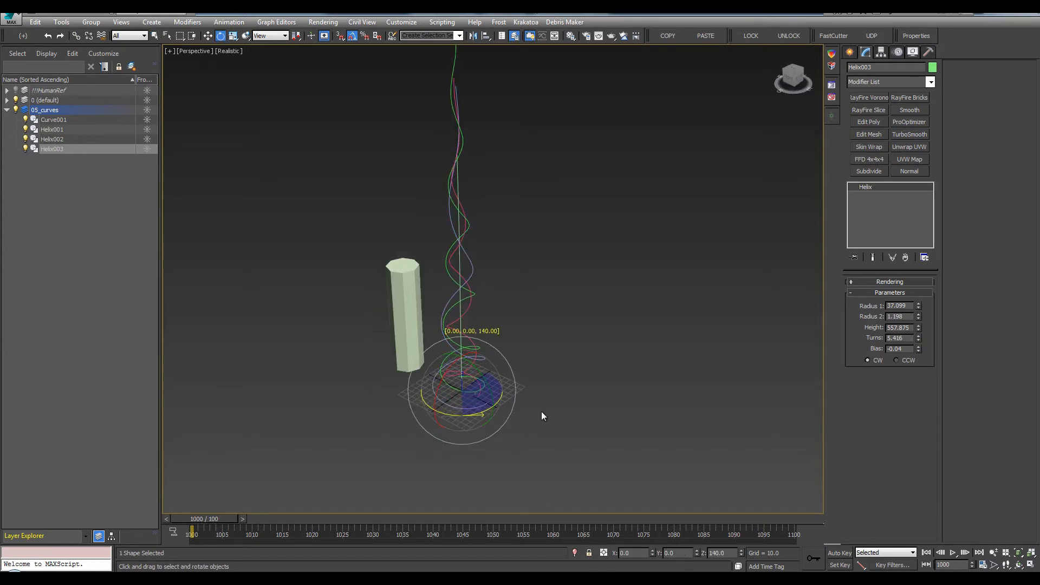
pyautogui.keyDown('alt'); pyautogui.moveTo(541, 412); pyautogui.dragTo(473, 411, button='middle'); pyautogui.keyUp('alt')
pyautogui.moveTo(473, 412); pyautogui.dragTo(485, 405)
pyautogui.keyDown('alt'); pyautogui.moveTo(485, 405); pyautogui.dragTo(600, 364, button='middle'); pyautogui.keyUp('alt')
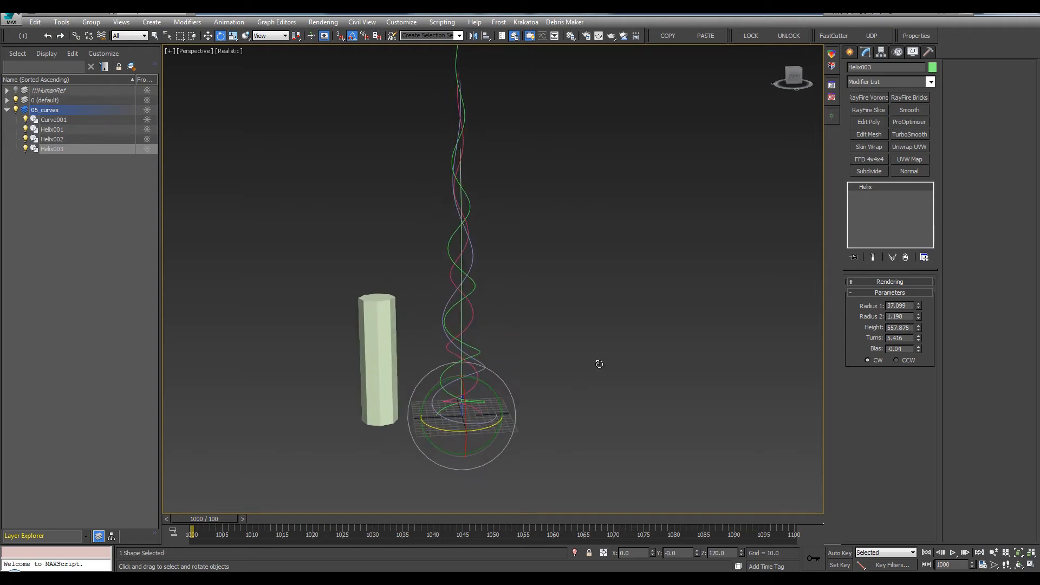
# Fine-tune the green helix to a height of about 580.2 and about 5.31 turns.
pyautogui.moveTo(917, 337); pyautogui.dragTo(919, 320)
pyautogui.keyDown('alt'); pyautogui.moveTo(772, 376); pyautogui.dragTo(814, 352, button='middle'); pyautogui.keyUp('alt')
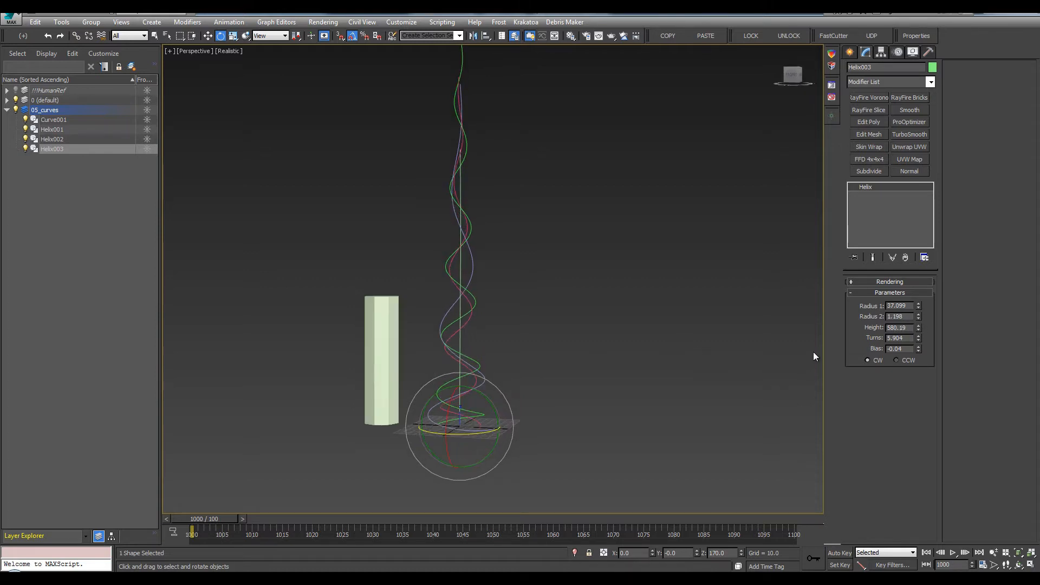
pyautogui.moveTo(919, 337)
pyautogui.mouseDown()
pyautogui.moveTo(916, 368)
pyautogui.moveTo(918, 343)
pyautogui.mouseUp()
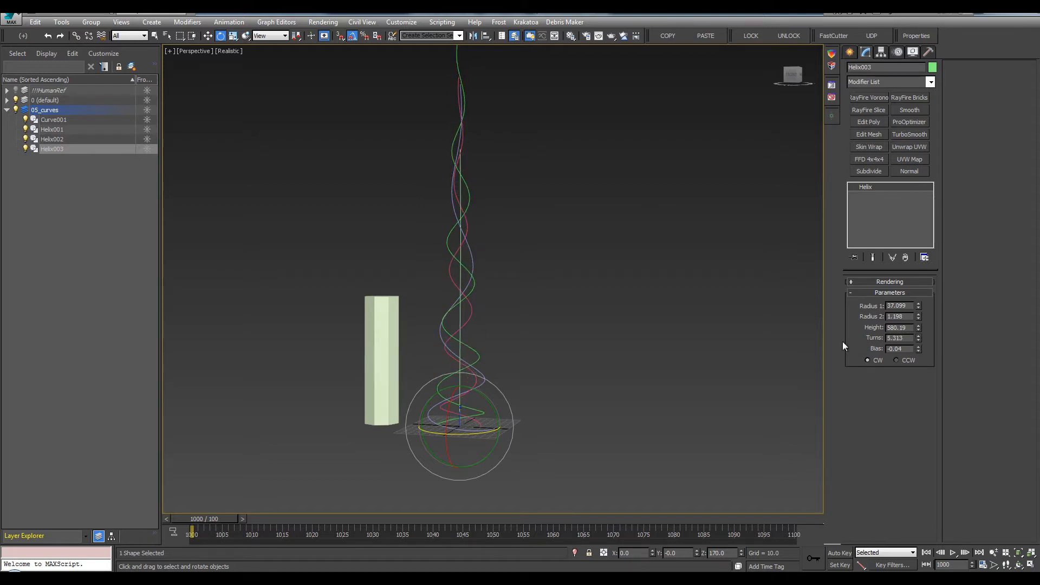
# Examine from several angles and close up how the three helices intertwine around the central vertical curve.
pyautogui.keyDown('alt'); pyautogui.moveTo(786, 336); pyautogui.dragTo(326, 441, button='middle'); pyautogui.keyUp('alt')
pyautogui.moveTo(465, 296); pyautogui.dragTo(487, 227, button='middle')
pyautogui.scroll(5, 470, 311)
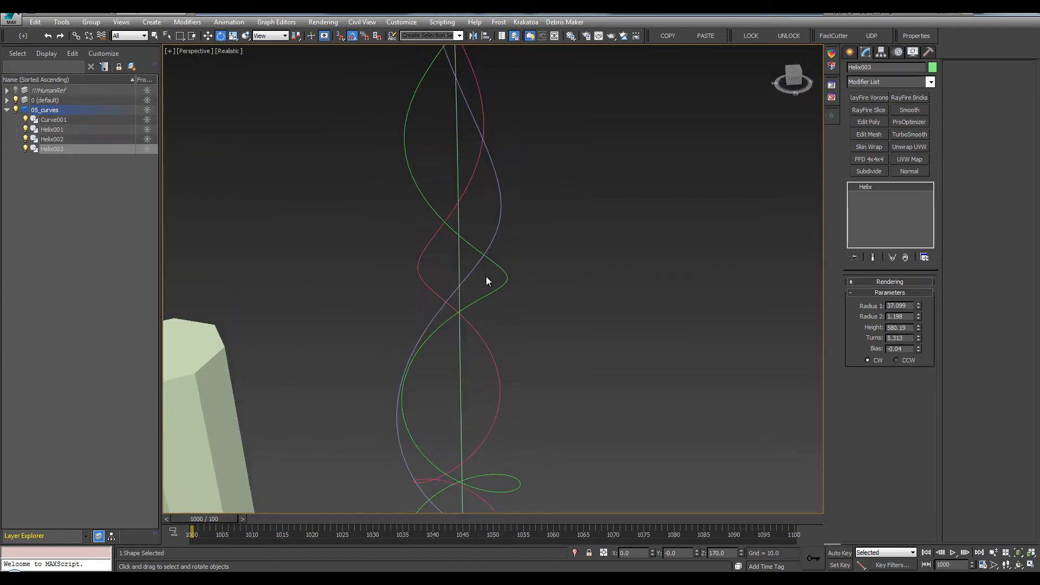
pyautogui.scroll(-5, 486, 276)
pyautogui.press('q')
pyautogui.keyDown('alt'); pyautogui.moveTo(496, 395); pyautogui.dragTo(448, 372, button='middle'); pyautogui.keyUp('alt')
pyautogui.keyDown('alt'); pyautogui.moveTo(486, 202); pyautogui.dragTo(528, 282, button='middle'); pyautogui.keyUp('alt')
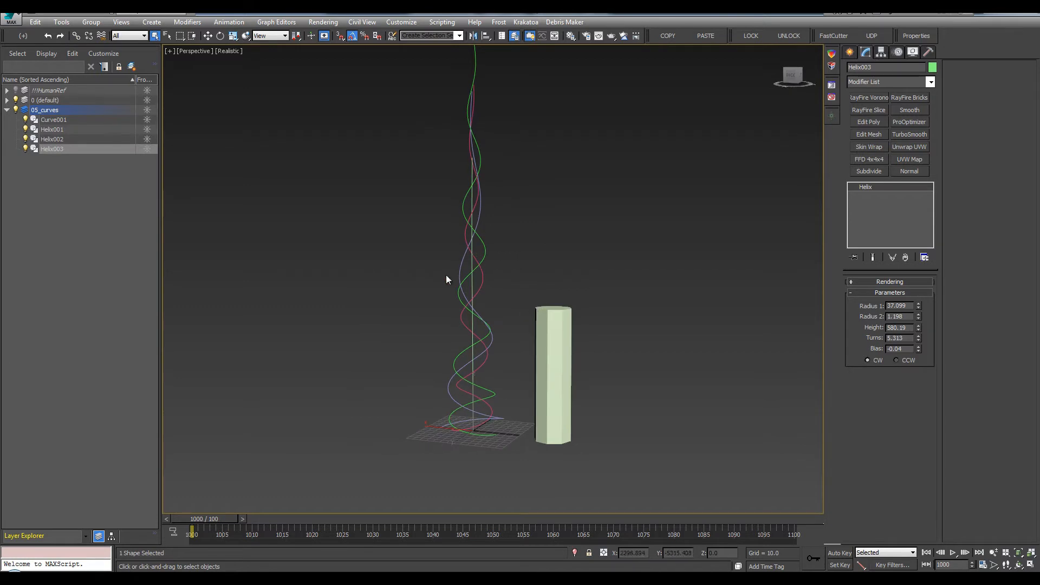
pyautogui.keyDown('alt'); pyautogui.moveTo(448, 279); pyautogui.dragTo(473, 269, button='middle'); pyautogui.keyUp('alt')
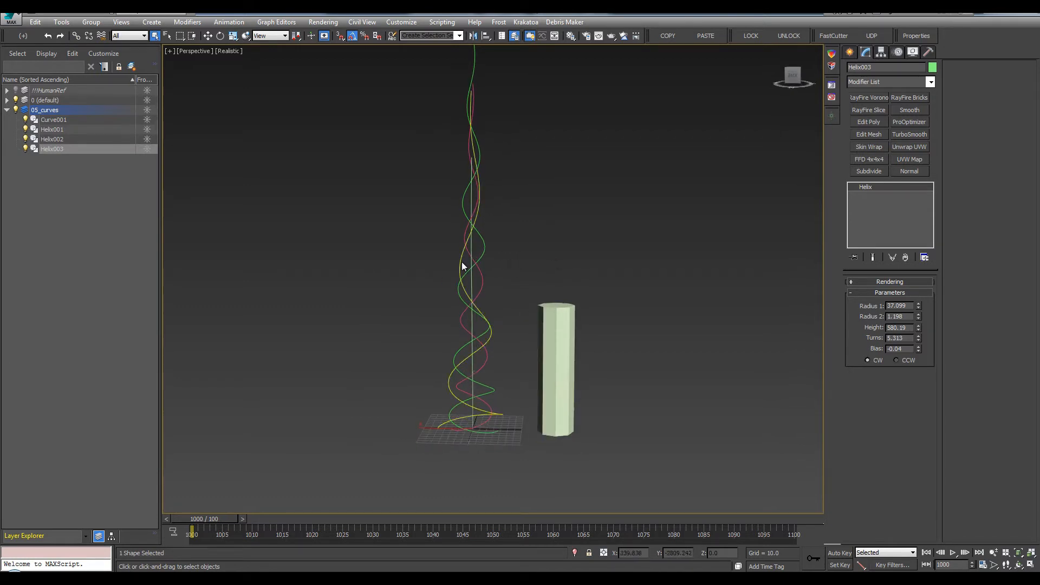
pyautogui.hotkey('alt', 'w')
pyautogui.hotkey('alt', 'w')
pyautogui.press('g')
pyautogui.moveTo(469, 252); pyautogui.dragTo(464, 289, button='middle')
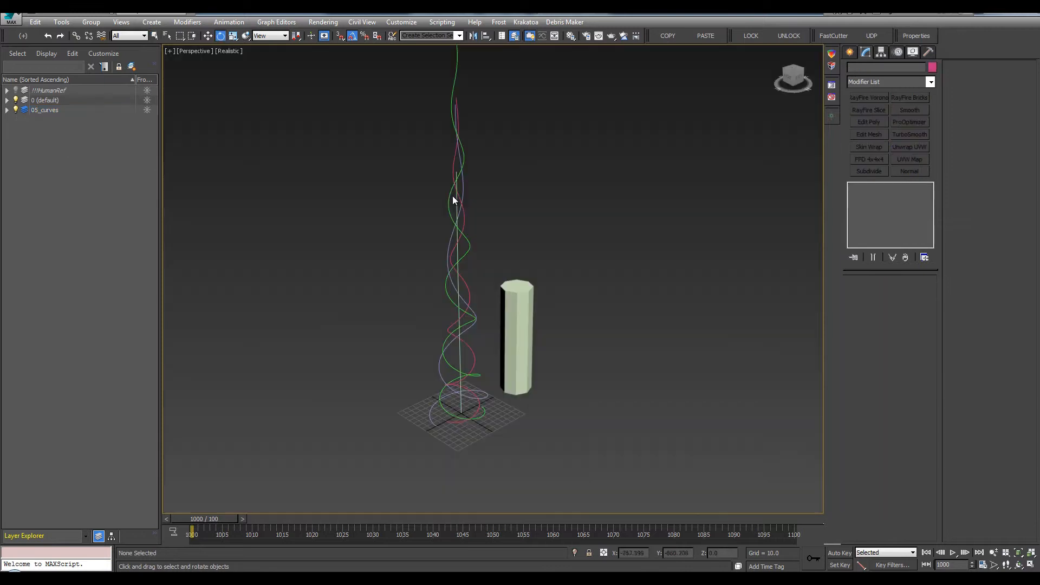
# Raise the top CV of the central NURBS curve to a height of about 498.6, working in the Front view.
pyautogui.click(455, 197)
pyautogui.hotkey('alt', 'w')
pyautogui.rightClick(606, 248)
pyautogui.hotkey('alt', 'w')
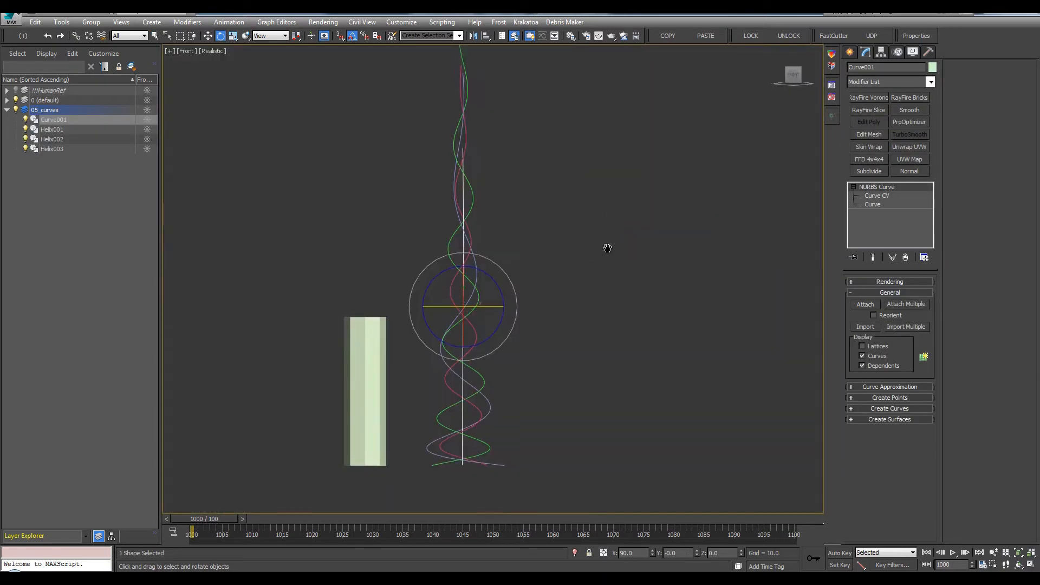
pyautogui.click(872, 196)
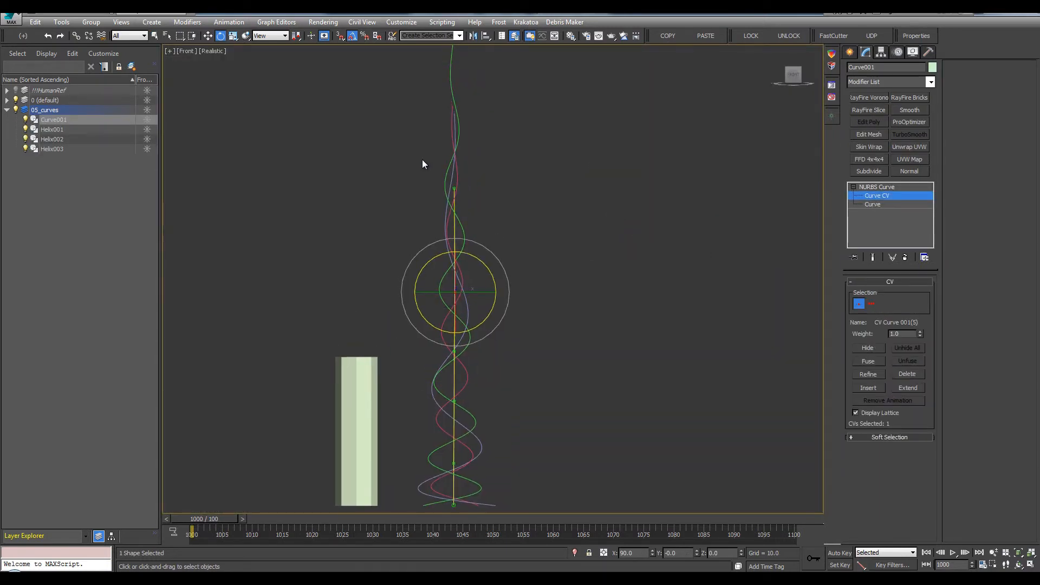
pyautogui.click(453, 179)
pyautogui.press('w')
pyautogui.moveTo(488, 228); pyautogui.dragTo(444, 227, button='middle')
pyautogui.moveTo(455, 176); pyautogui.dragTo(449, 108)
pyautogui.hotkey('alt', 'w')
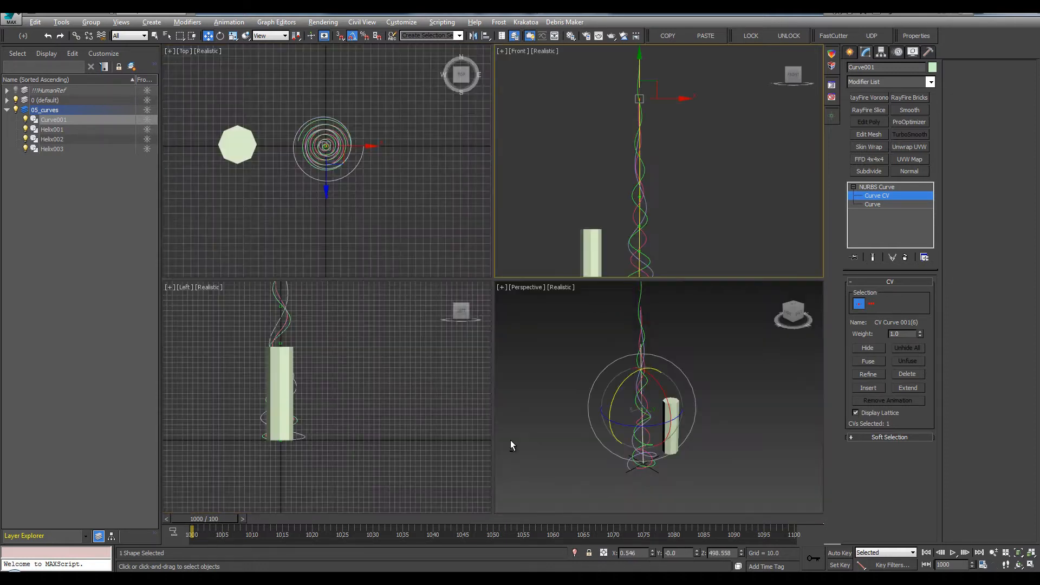
pyautogui.hotkey('alt', 'w')
pyautogui.click(896, 196)
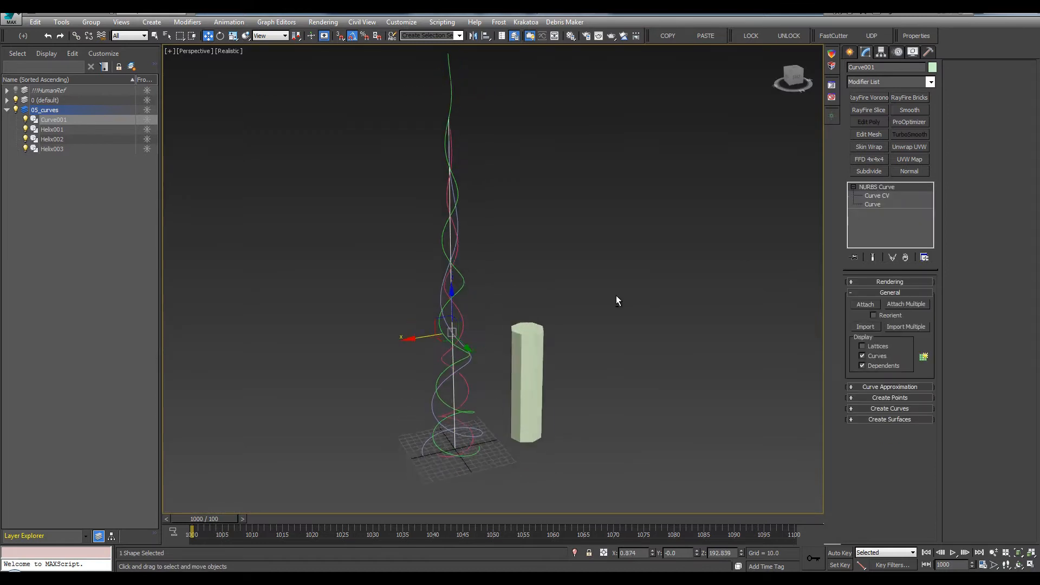
# Select the three helices and apply the world-space PathDeform (WSM) modifier to all of them at once.
pyautogui.keyDown('alt'); pyautogui.moveTo(616, 295); pyautogui.dragTo(518, 329, button='middle'); pyautogui.keyUp('alt')
pyautogui.scroll(3, 534, 299)
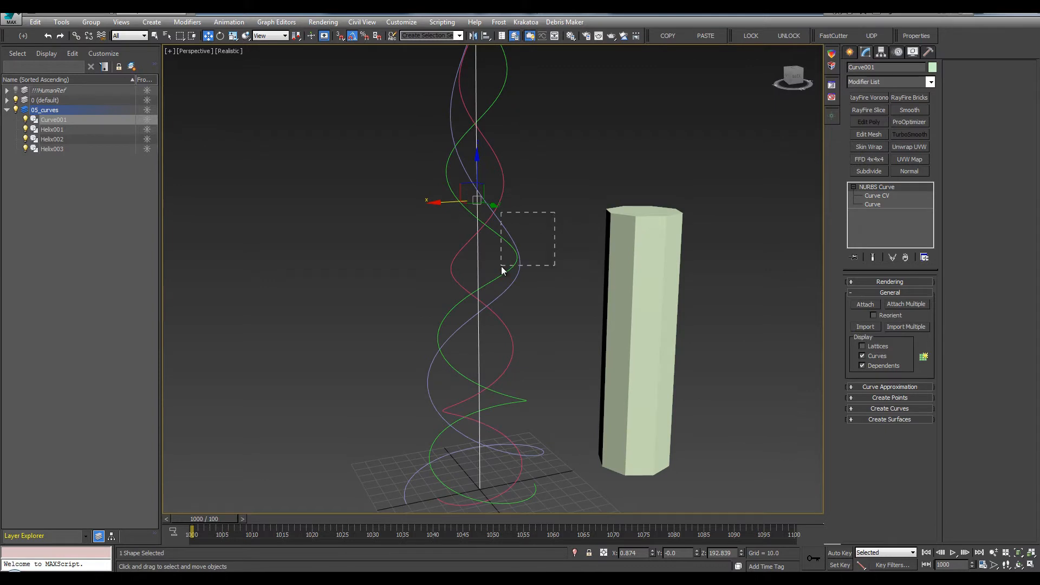
pyautogui.moveTo(502, 266); pyautogui.dragTo(501, 266)
pyautogui.keyDown('ctrl'); pyautogui.click(483, 280); pyautogui.keyUp('ctrl')
pyautogui.keyDown('alt'); pyautogui.moveTo(483, 280); pyautogui.dragTo(506, 226, button='middle'); pyautogui.keyUp('alt')
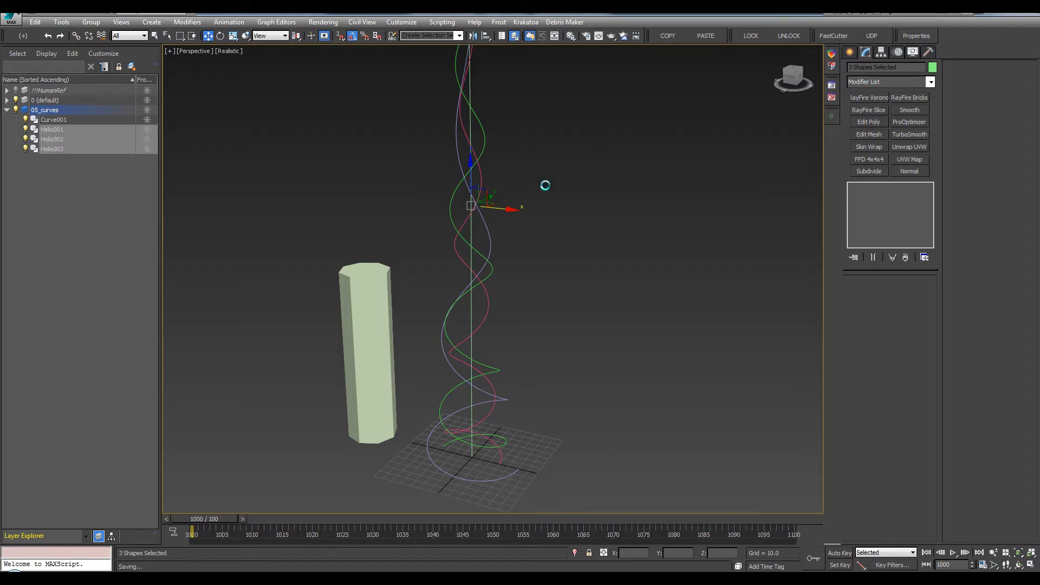
pyautogui.click(895, 81)
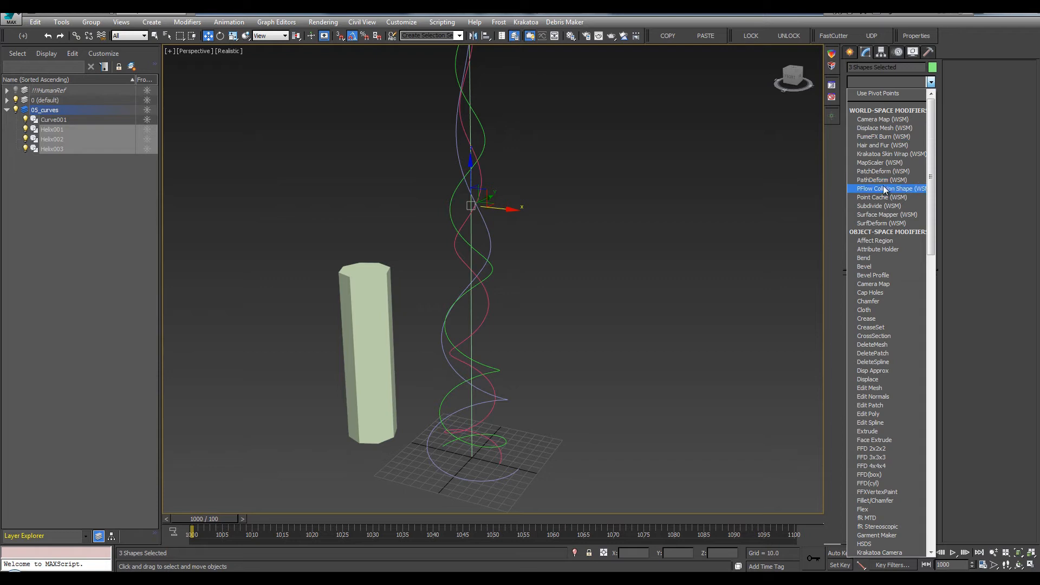
pyautogui.click(874, 180)
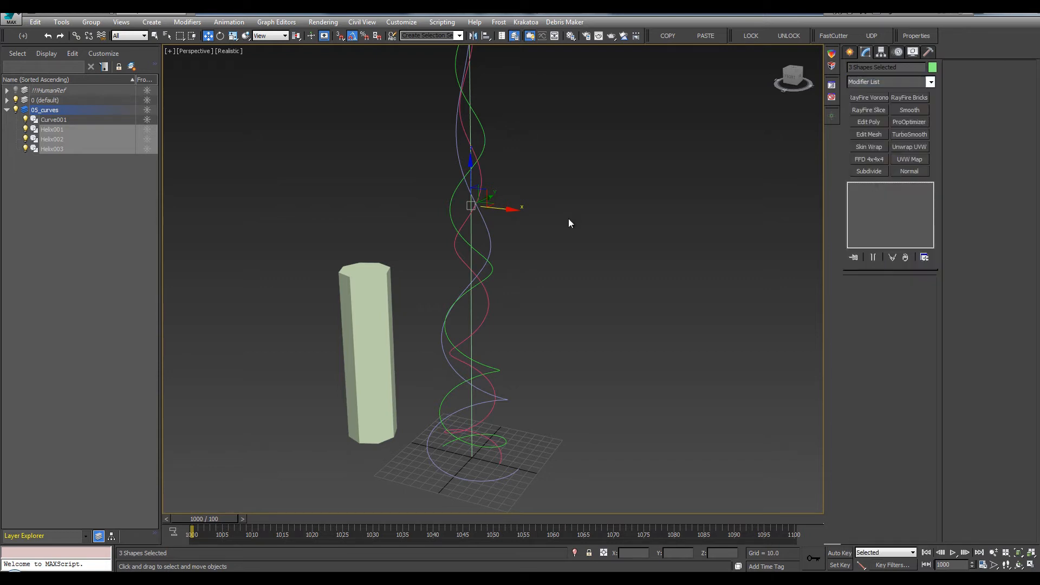
pyautogui.click(878, 84)
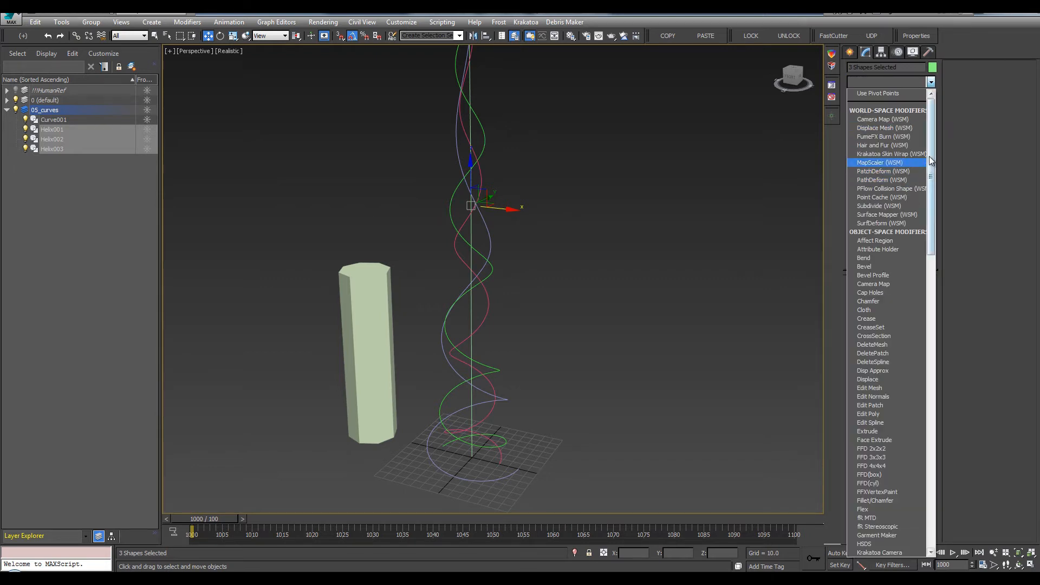
pyautogui.moveTo(929, 156); pyautogui.dragTo(937, 325)
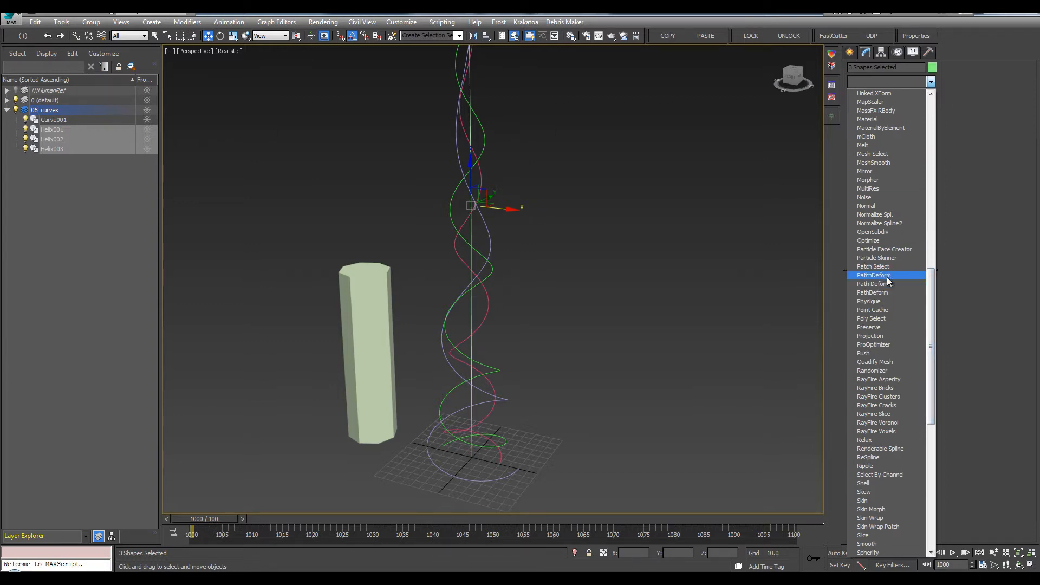
pyautogui.scroll(18, 872, 239)
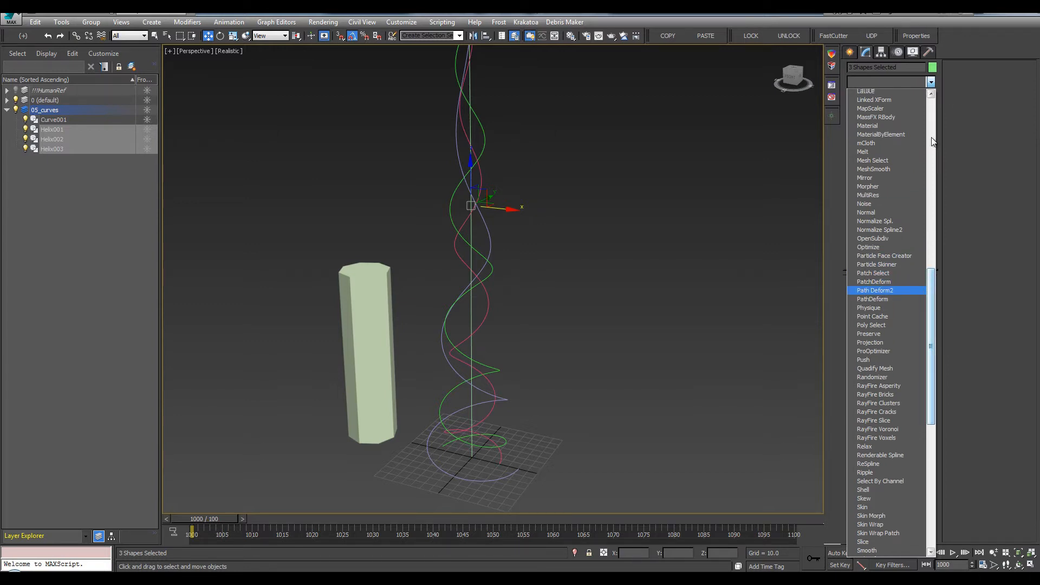
pyautogui.click(588, 236)
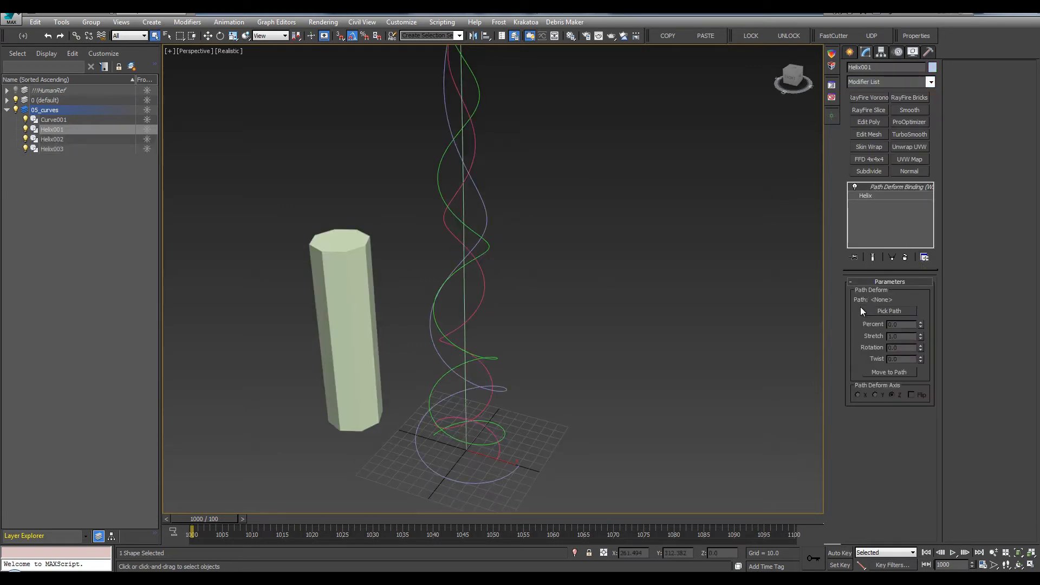
# Pick the vertical central curve as the deform path and move Helix001 onto that path.
pyautogui.click(870, 311)
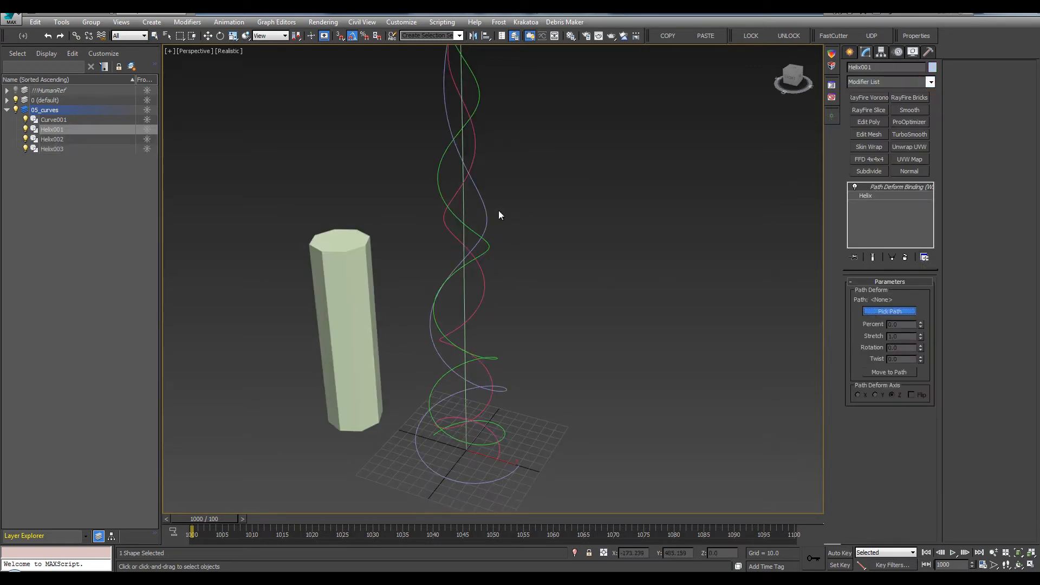
pyautogui.click(464, 200)
pyautogui.keyDown('alt'); pyautogui.moveTo(497, 213); pyautogui.dragTo(525, 336, button='middle'); pyautogui.keyUp('alt')
pyautogui.press('q')
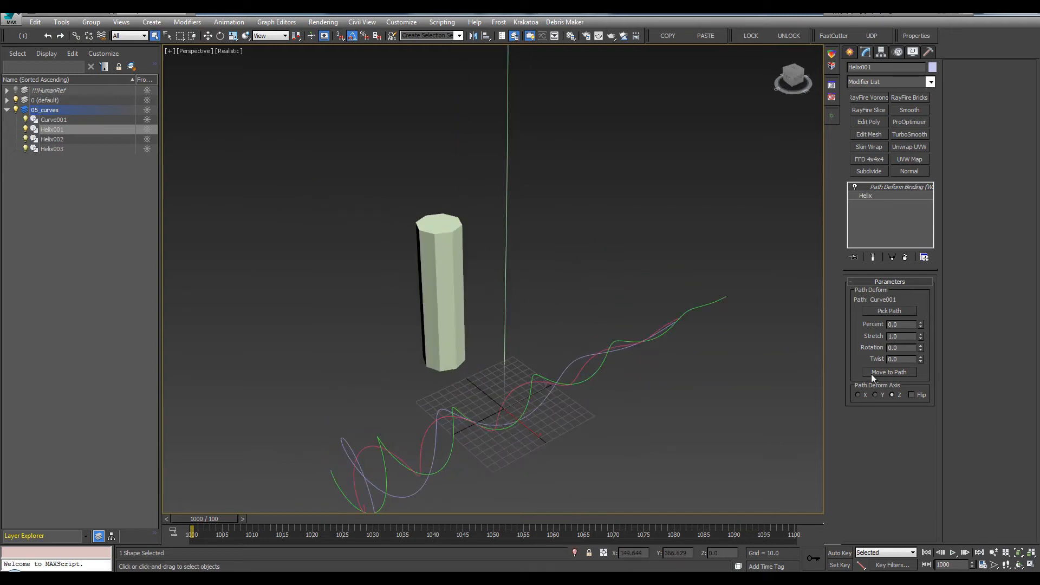
pyautogui.click(886, 373)
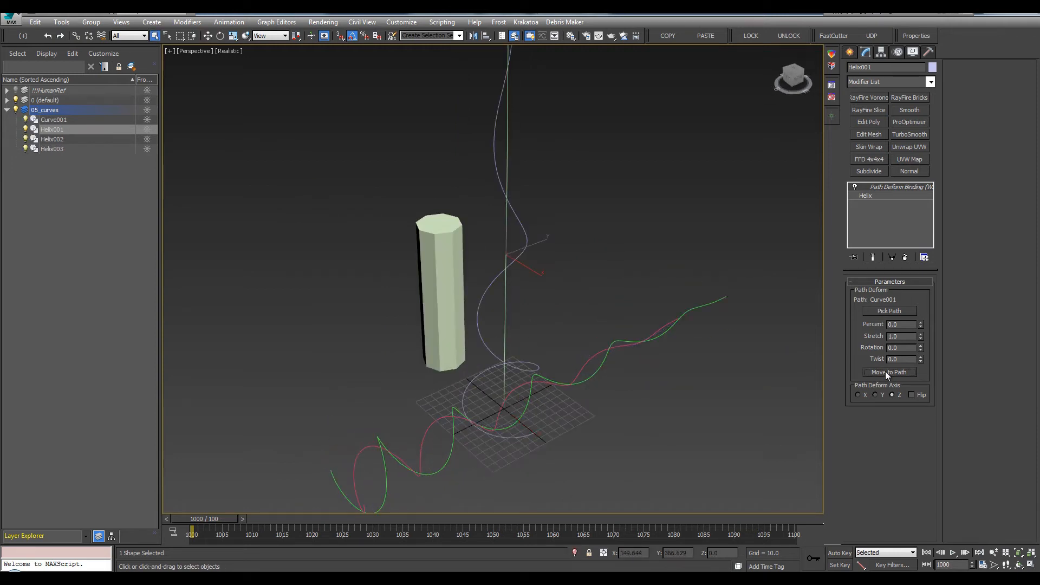
pyautogui.rightClick(623, 310)
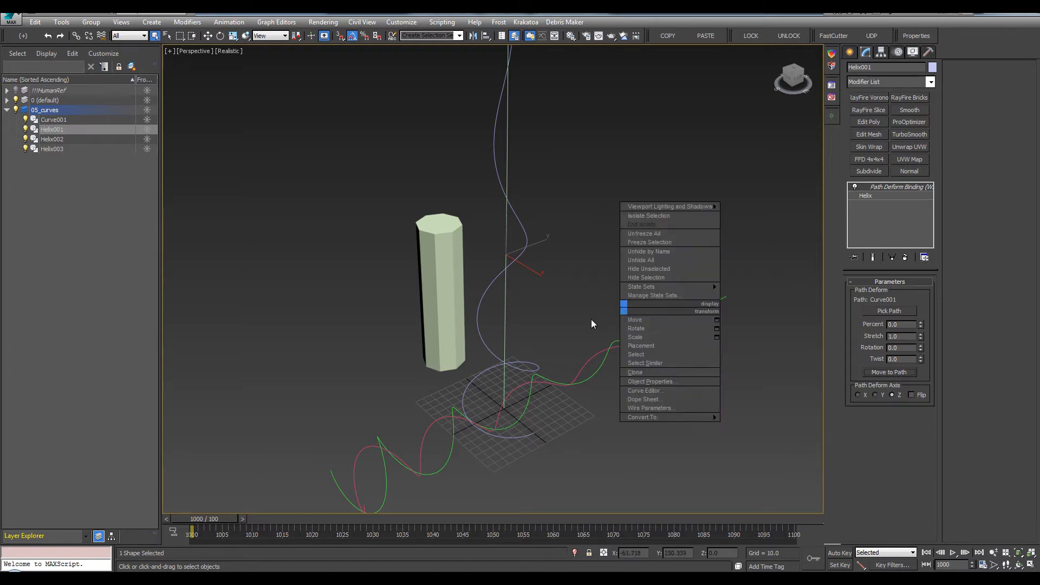
pyautogui.click(608, 343)
# Move Helix002 and Helix003 onto the deform path as well.
pyautogui.click(6, 111)
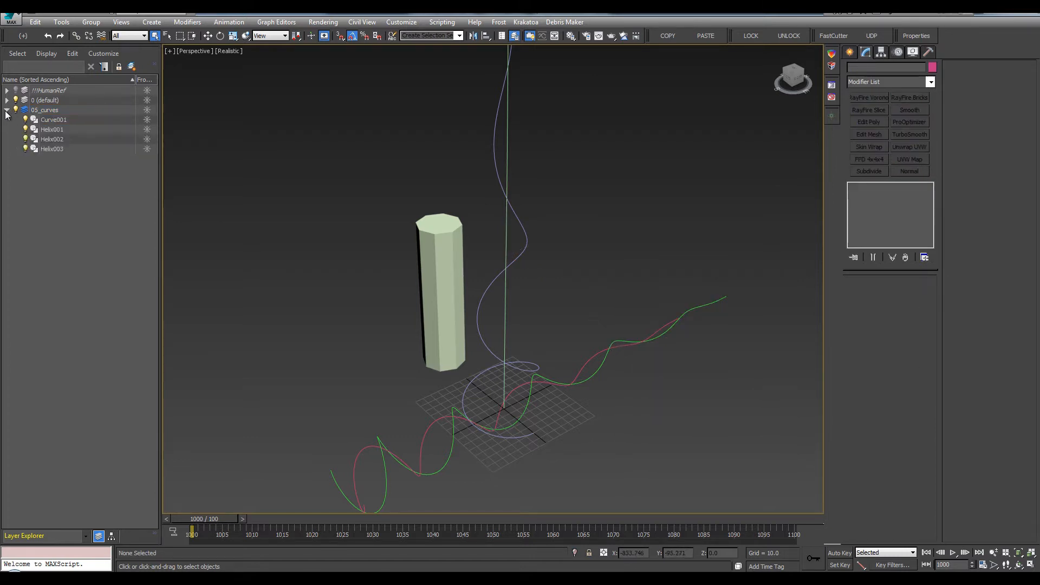
pyautogui.click(52, 140)
pyautogui.click(878, 373)
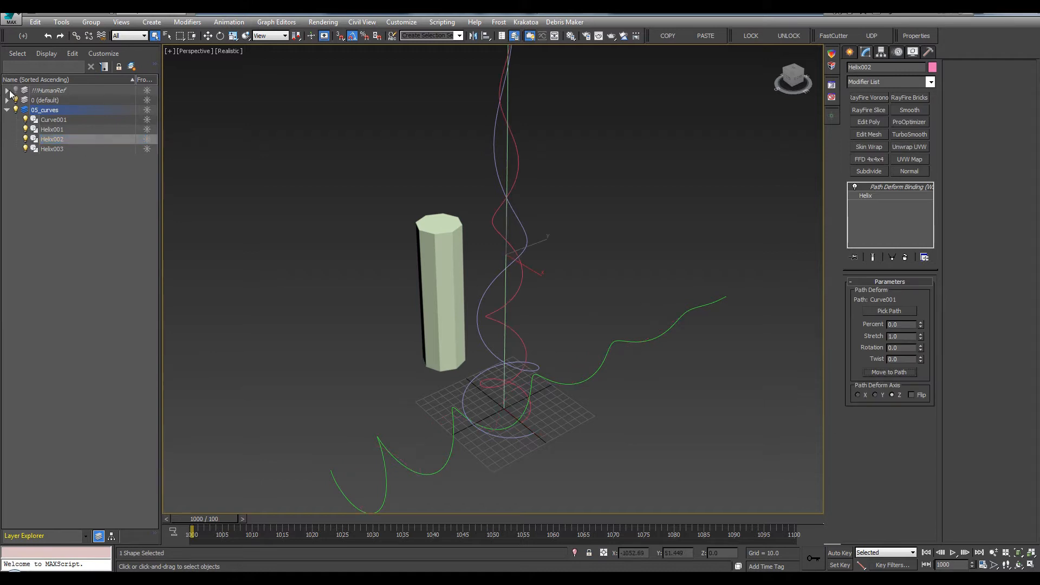
pyautogui.click(52, 149)
pyautogui.click(894, 372)
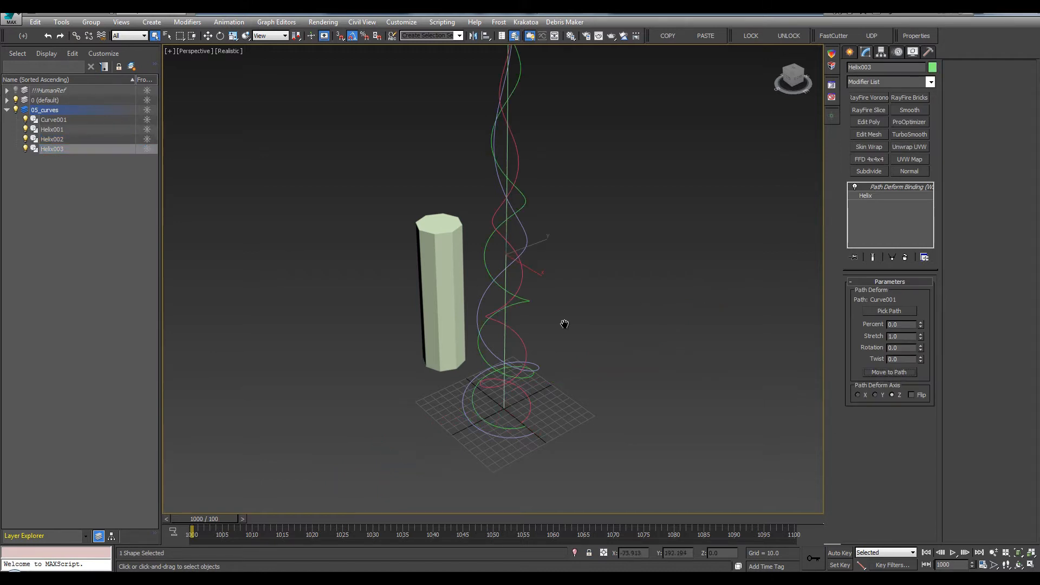
pyautogui.keyDown('alt'); pyautogui.moveTo(562, 323); pyautogui.dragTo(552, 274, button='middle'); pyautogui.keyUp('alt')
pyautogui.scroll(3, 552, 271)
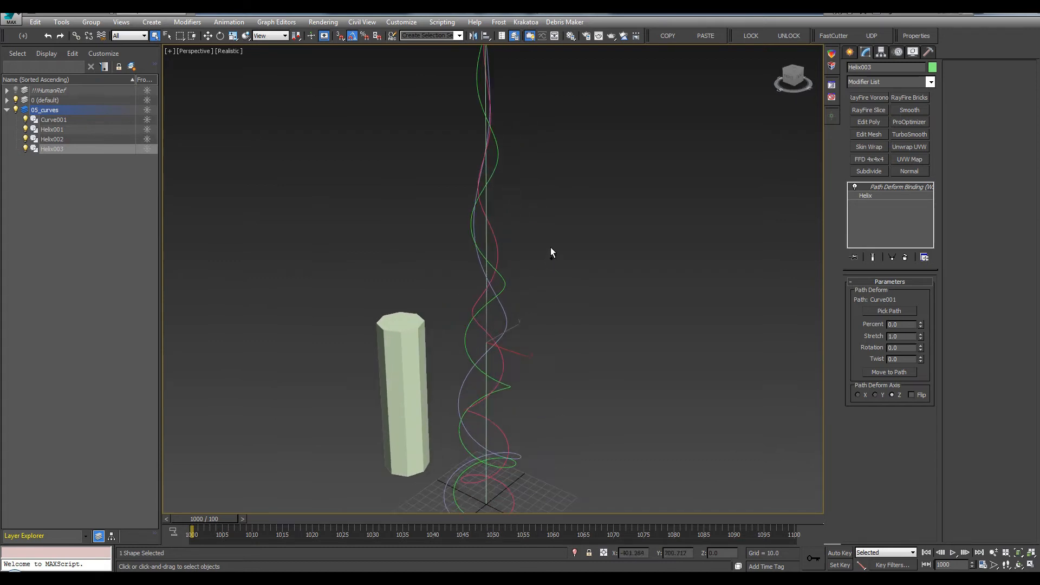
# Bring up the numbered colour palette and assign the black colour 0 to all three helices.
pyautogui.click(832, 54)
pyautogui.moveTo(35, 31); pyautogui.dragTo(648, 101)
pyautogui.keyDown('ctrl'); pyautogui.click(488, 325); pyautogui.keyUp('ctrl')
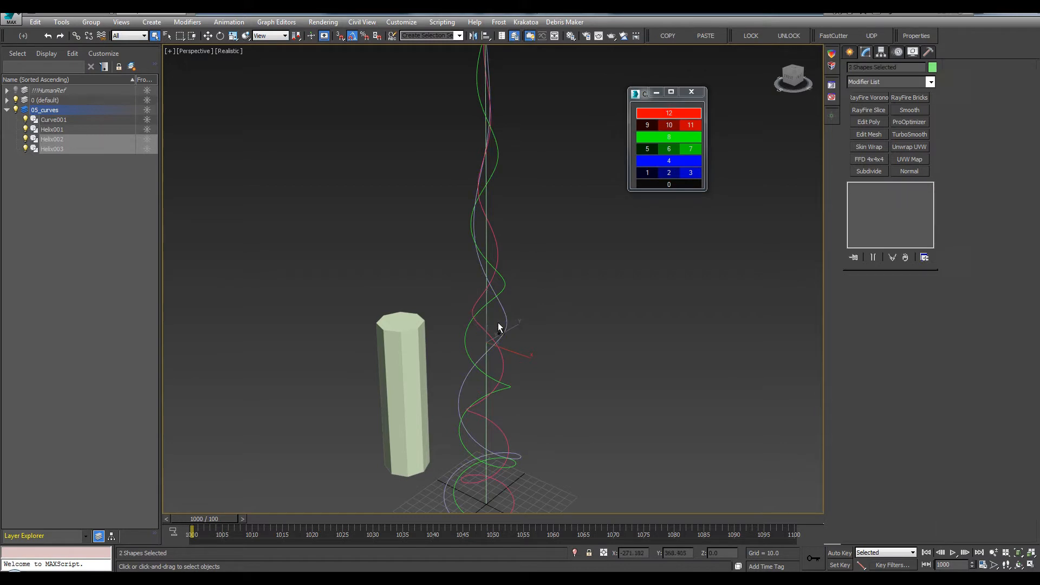
pyautogui.keyDown('ctrl'); pyautogui.click(499, 325); pyautogui.keyUp('ctrl')
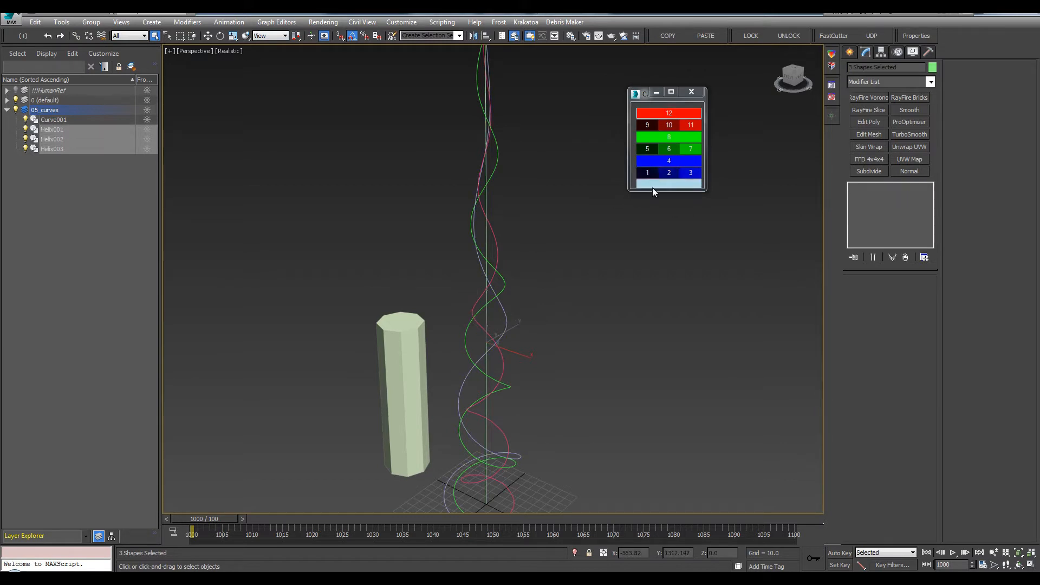
pyautogui.click(662, 184)
# Assign the bright green colour 8 to the central curve.
pyautogui.click(486, 216)
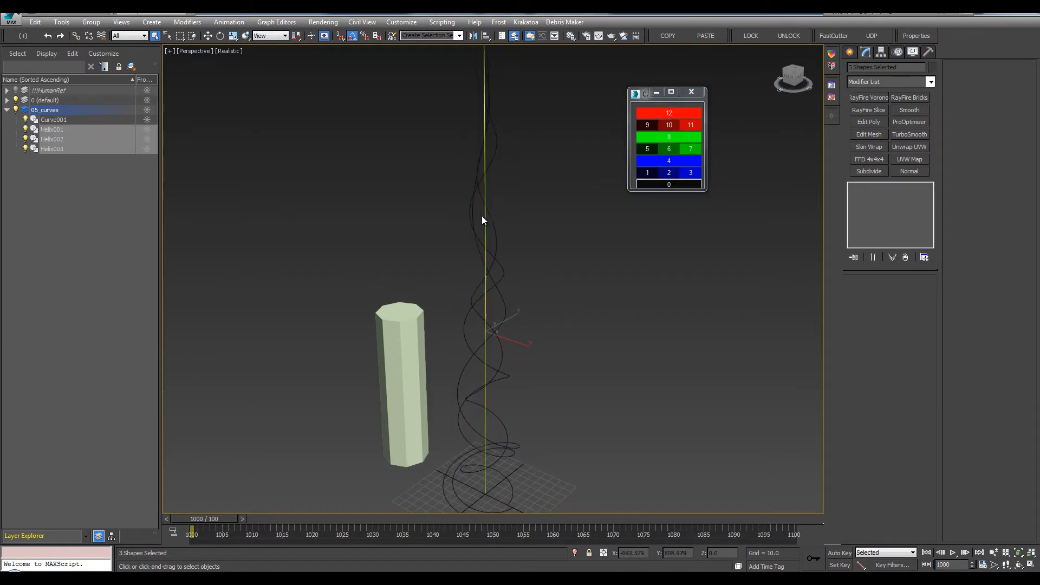
pyautogui.keyDown('alt'); pyautogui.moveTo(486, 222); pyautogui.dragTo(601, 216, button='middle'); pyautogui.keyUp('alt')
pyautogui.click(658, 138)
pyautogui.click(534, 263)
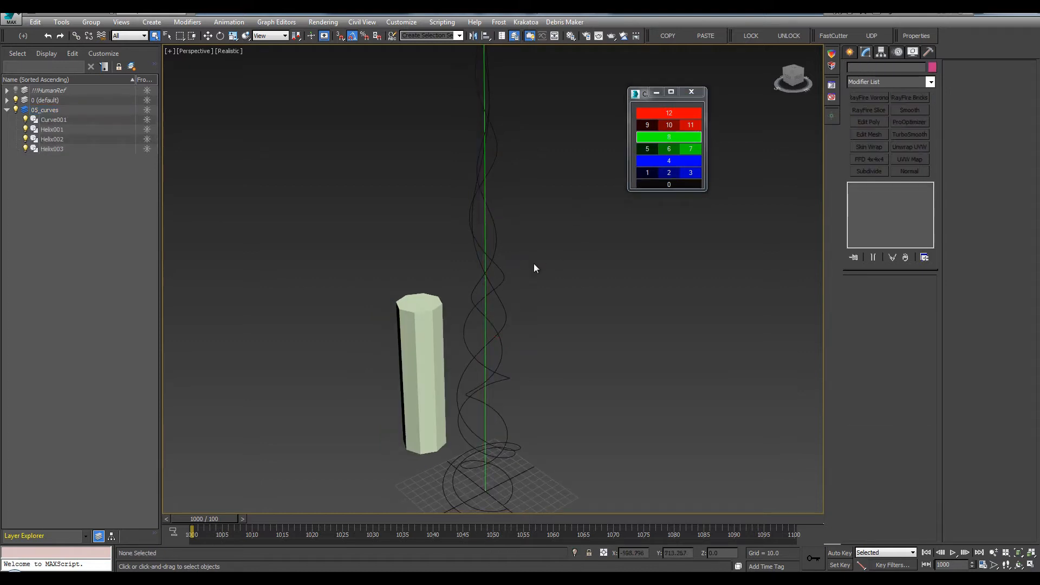
pyautogui.keyDown('alt'); pyautogui.moveTo(534, 263); pyautogui.dragTo(557, 248, button='middle'); pyautogui.keyUp('alt')
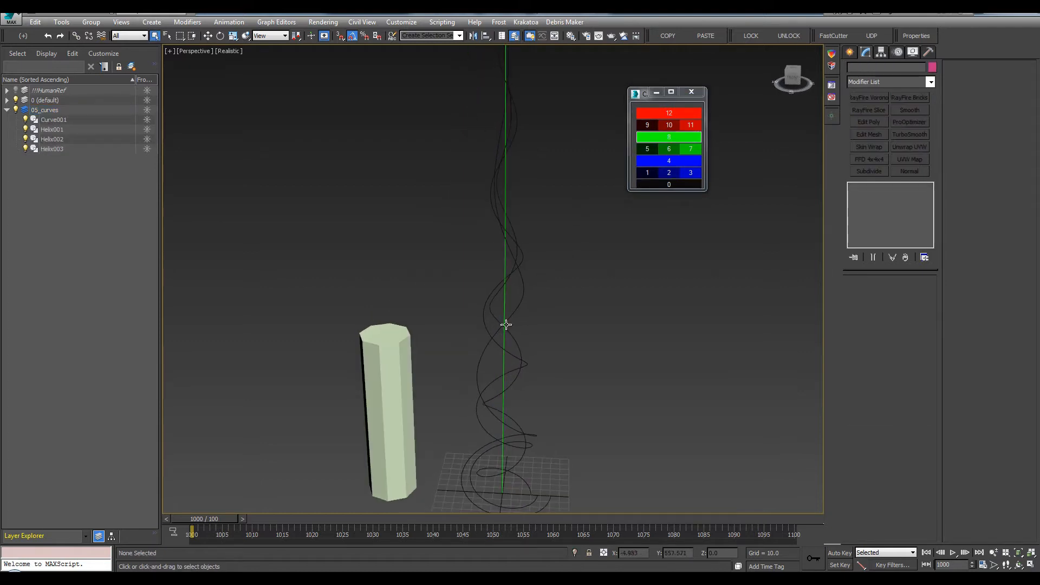
# Freeze Helix001, Helix002 and Helix003 together on the 05_curves layer.
pyautogui.click(60, 129)
pyautogui.keyDown('shift'); pyautogui.click(54, 149); pyautogui.keyUp('shift')
pyautogui.click(146, 133)
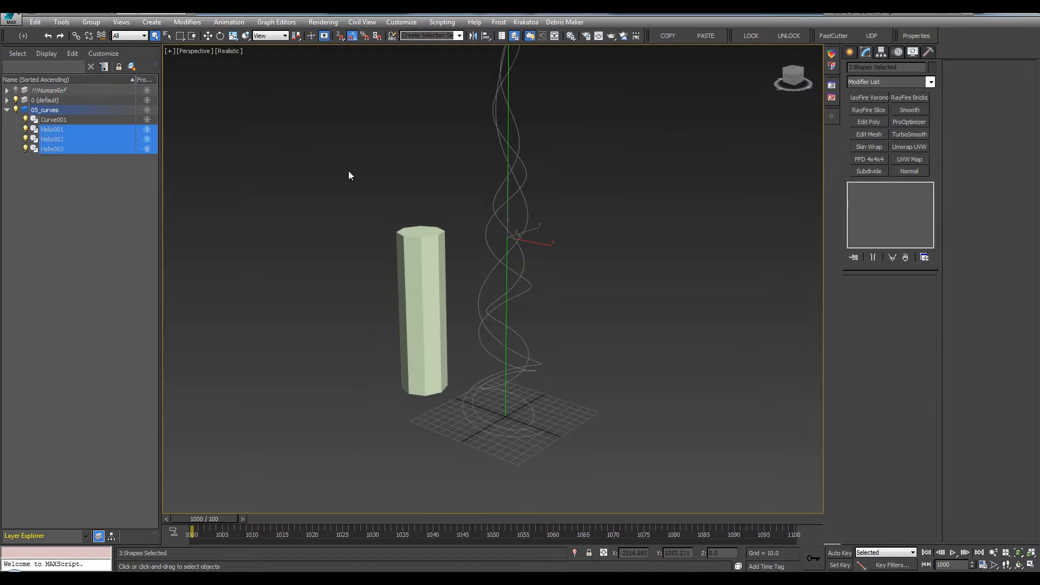
# Select the central curve and enter its CV editing level with the Move tool active.
pyautogui.click(511, 217)
pyautogui.keyDown('alt'); pyautogui.moveTo(544, 214); pyautogui.dragTo(514, 234, button='middle'); pyautogui.keyUp('alt')
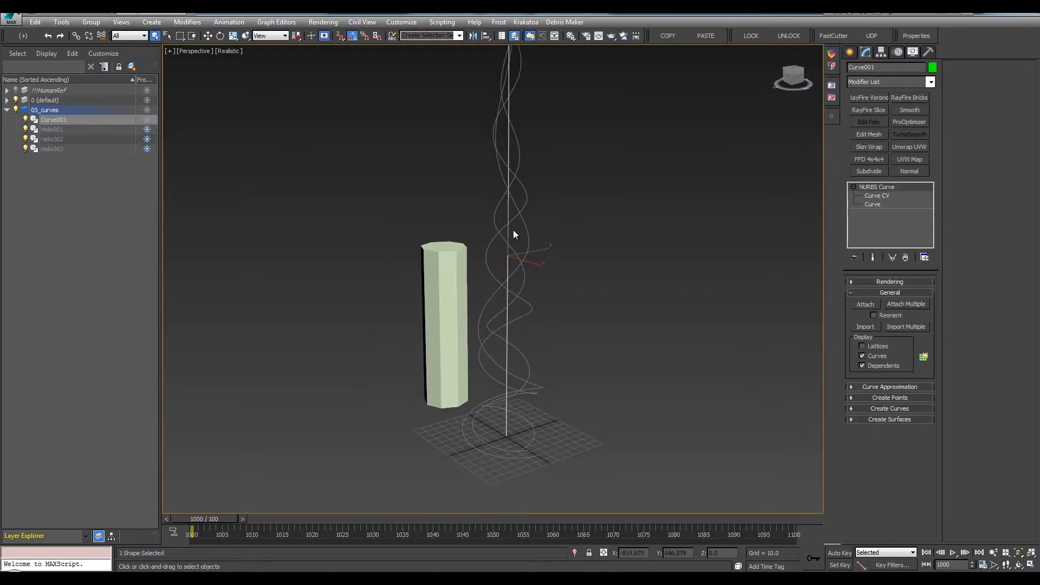
pyautogui.keyDown('alt'); pyautogui.moveTo(476, 168); pyautogui.dragTo(511, 251, button='middle'); pyautogui.keyUp('alt')
pyautogui.click(873, 196)
pyautogui.press('w')
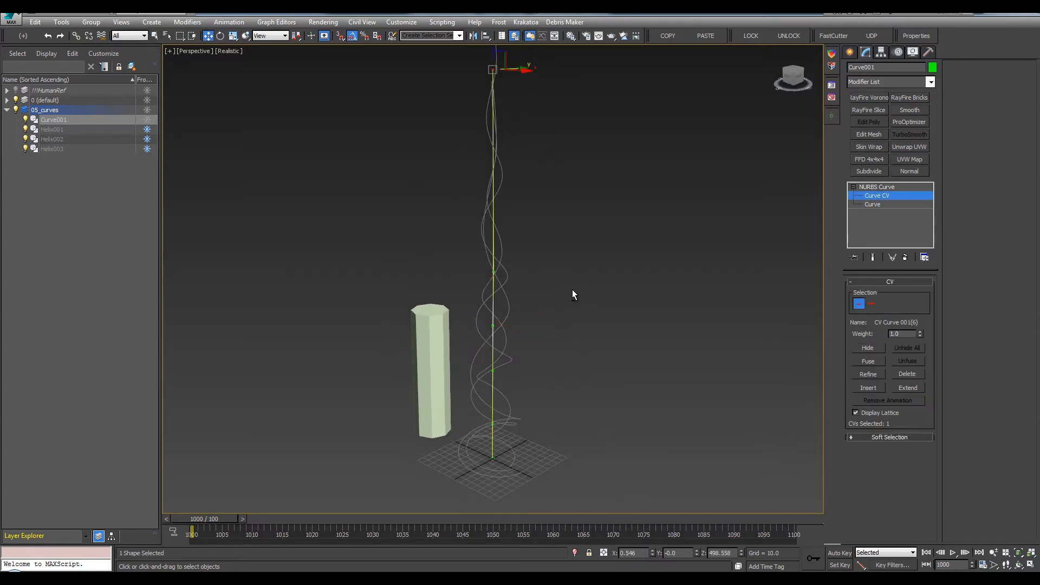
pyautogui.keyDown('alt'); pyautogui.moveTo(572, 290); pyautogui.dragTo(530, 278, button='middle'); pyautogui.keyUp('alt')
# Try to shift the central curve's fifth CV sideways to bend the helices along with it.
pyautogui.click(493, 275)
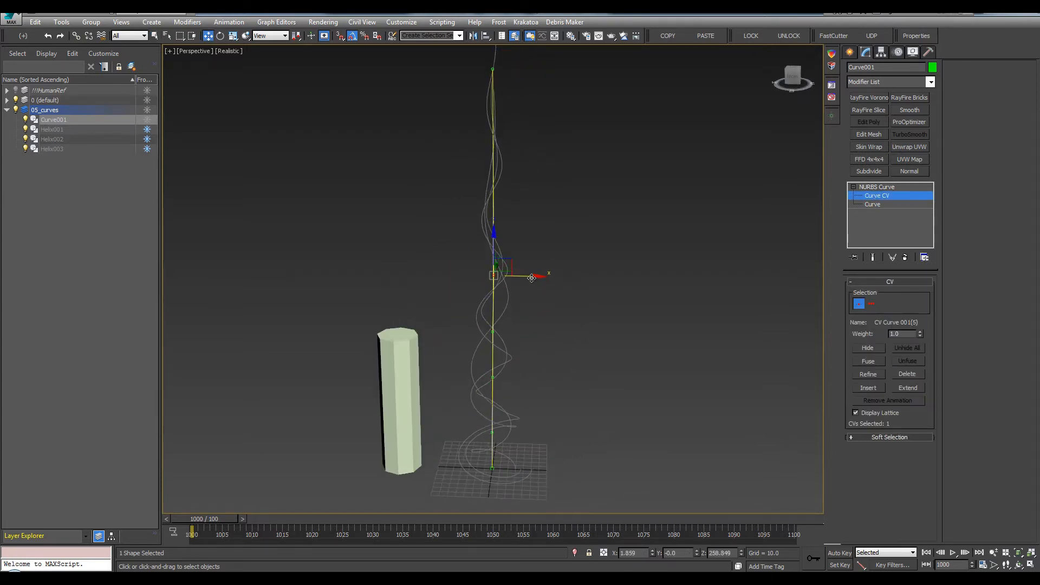
pyautogui.moveTo(530, 278)
pyautogui.mouseDown()
pyautogui.moveTo(629, 272)
pyautogui.moveTo(529, 273)
pyautogui.mouseUp()
pyautogui.keyDown('alt'); pyautogui.moveTo(529, 274); pyautogui.dragTo(481, 297, button='middle'); pyautogui.keyUp('alt')
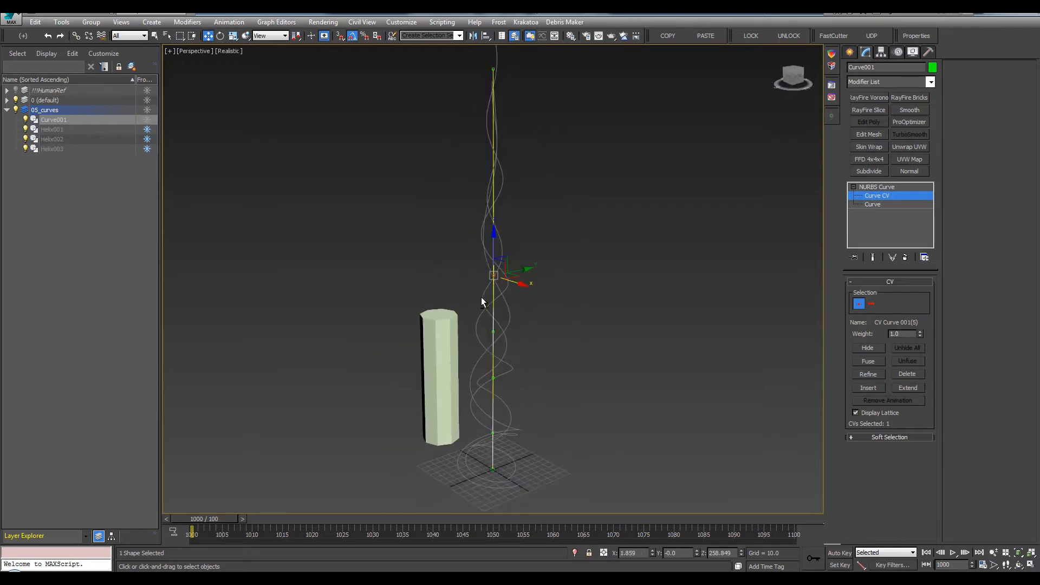
pyautogui.scroll(3, 518, 292)
pyautogui.moveTo(469, 251); pyautogui.dragTo(468, 246)
pyautogui.scroll(-3, 525, 278)
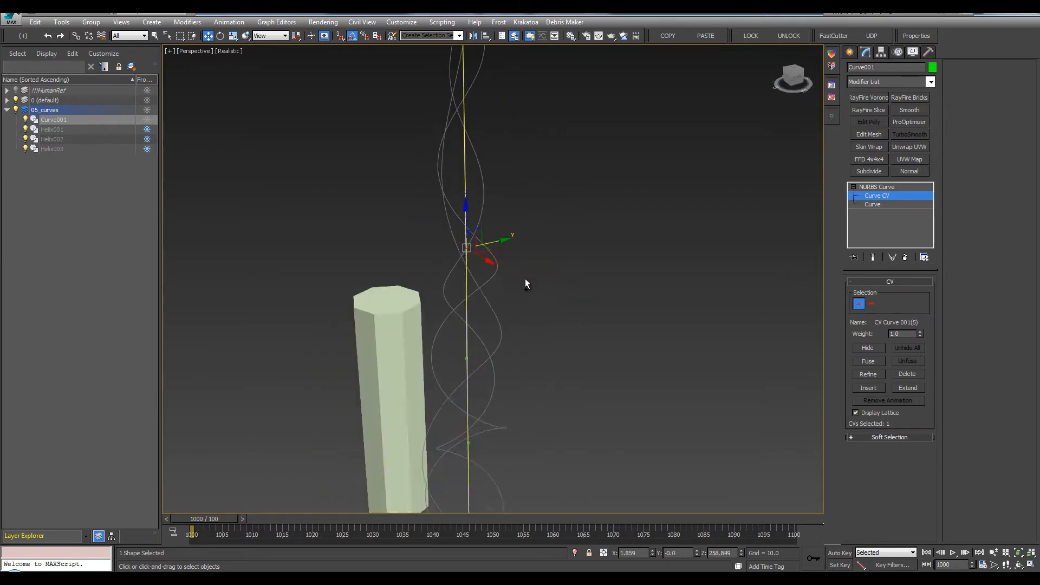
pyautogui.keyDown('alt'); pyautogui.moveTo(525, 279); pyautogui.dragTo(499, 290, button='middle'); pyautogui.keyUp('alt')
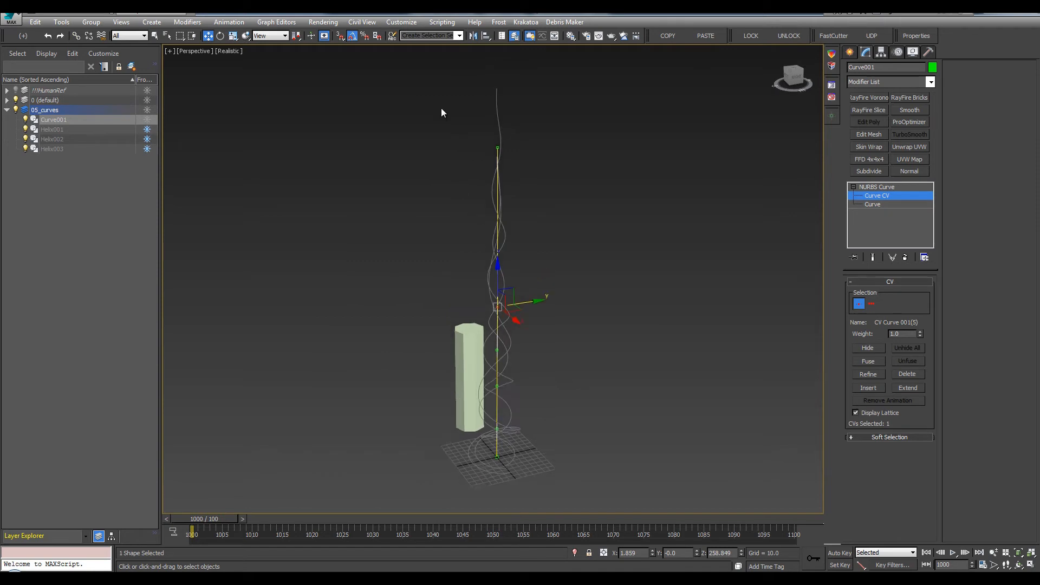
# Try pulling the central curve's top CV down and sideways, and undo the move.
pyautogui.click(497, 147)
pyautogui.moveTo(506, 139); pyautogui.dragTo(369, 284)
pyautogui.moveTo(530, 283)
pyautogui.keyDown('alt'); pyautogui.mouseDown(button='middle')
pyautogui.moveTo(374, 268)
pyautogui.moveTo(522, 293)
pyautogui.mouseUp(button='middle'); pyautogui.keyUp('alt')
pyautogui.hotkey('ctrl', 'z')
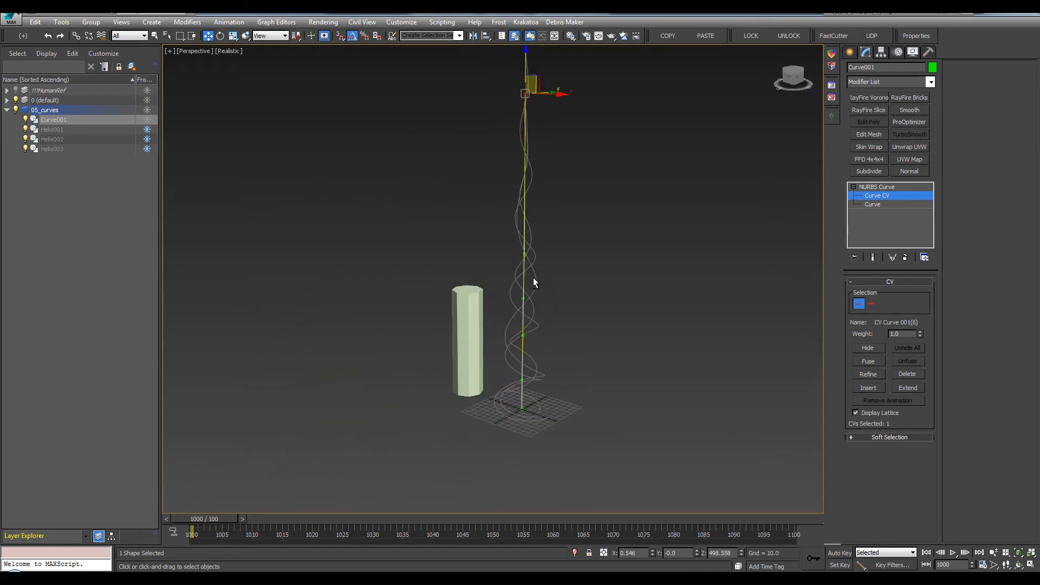
# Move the central curve's fourth CV out to about X 117.1, Y -26.7, Z 187.3 to bend the helices.
pyautogui.scroll(3, 533, 278)
pyautogui.click(507, 233)
pyautogui.keyDown('alt'); pyautogui.moveTo(477, 258); pyautogui.dragTo(517, 259, button='middle'); pyautogui.keyUp('alt')
pyautogui.moveTo(523, 242); pyautogui.dragTo(615, 311)
pyautogui.click(506, 302)
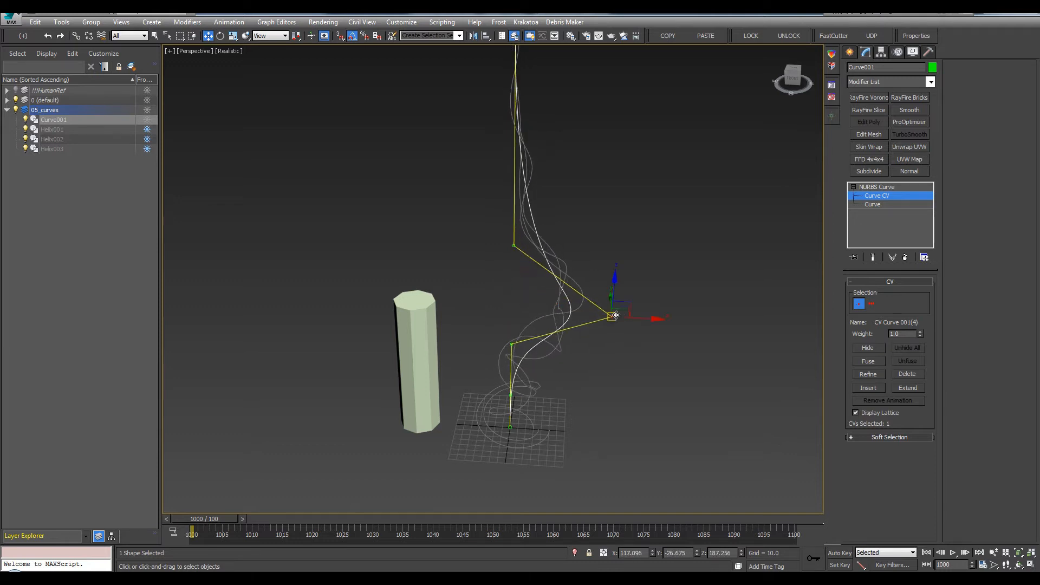
# Undo the central curve's last CV move and leave its CV editing level with nothing selected.
pyautogui.press('q')
pyautogui.keyDown('alt'); pyautogui.moveTo(547, 322); pyautogui.dragTo(518, 329, button='middle'); pyautogui.keyUp('alt')
pyautogui.keyDown('alt'); pyautogui.moveTo(577, 269); pyautogui.dragTo(579, 310, button='middle'); pyautogui.keyUp('alt')
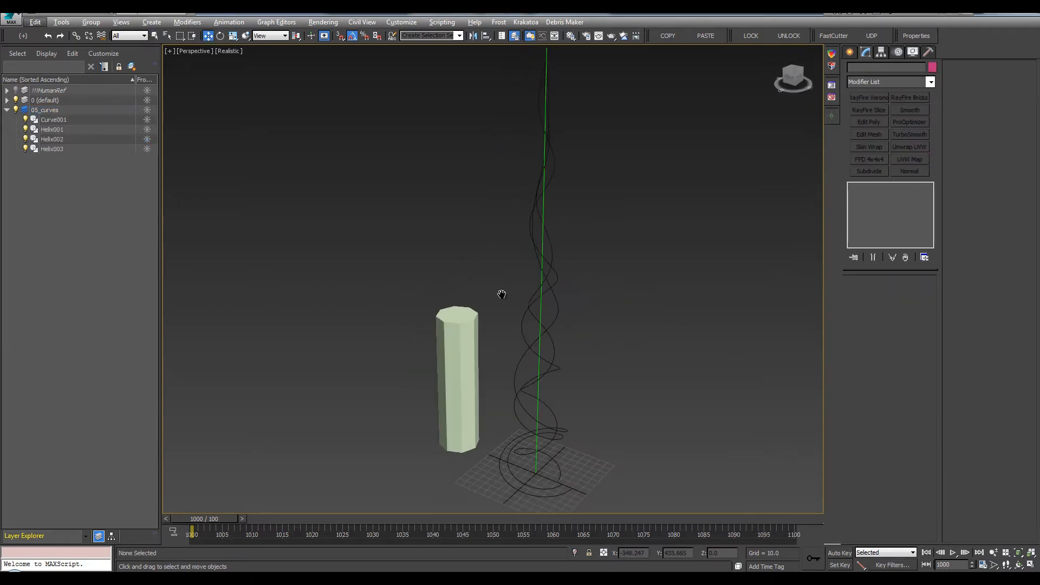
pyautogui.keyDown('alt'); pyautogui.moveTo(499, 293); pyautogui.dragTo(286, 269, button='middle'); pyautogui.keyUp('alt')
pyautogui.press('q')
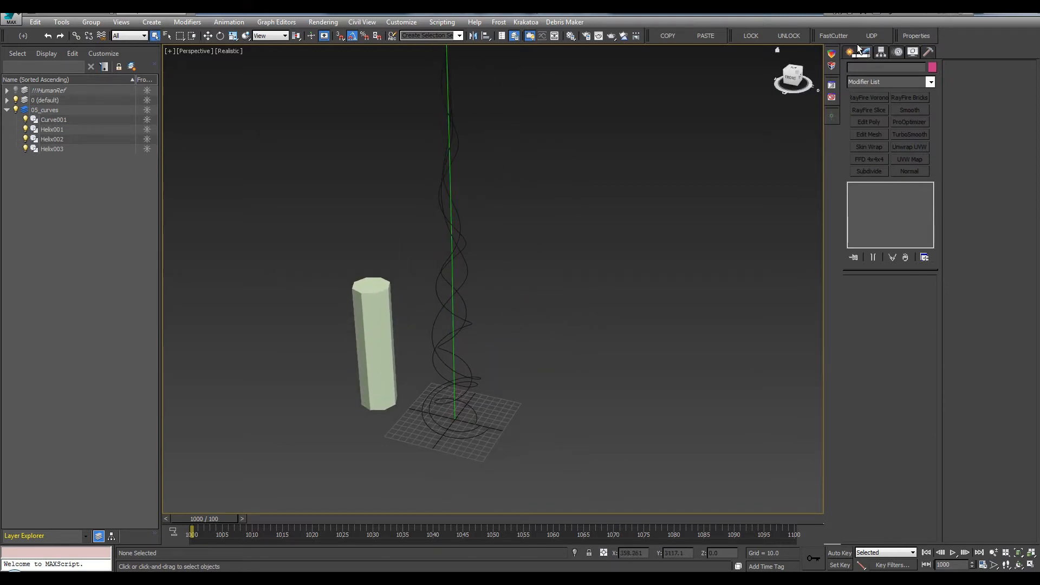
# Draw a circle spline of about 124.5 radius around the base of the helices and open its parameters for editing.
pyautogui.click(849, 52)
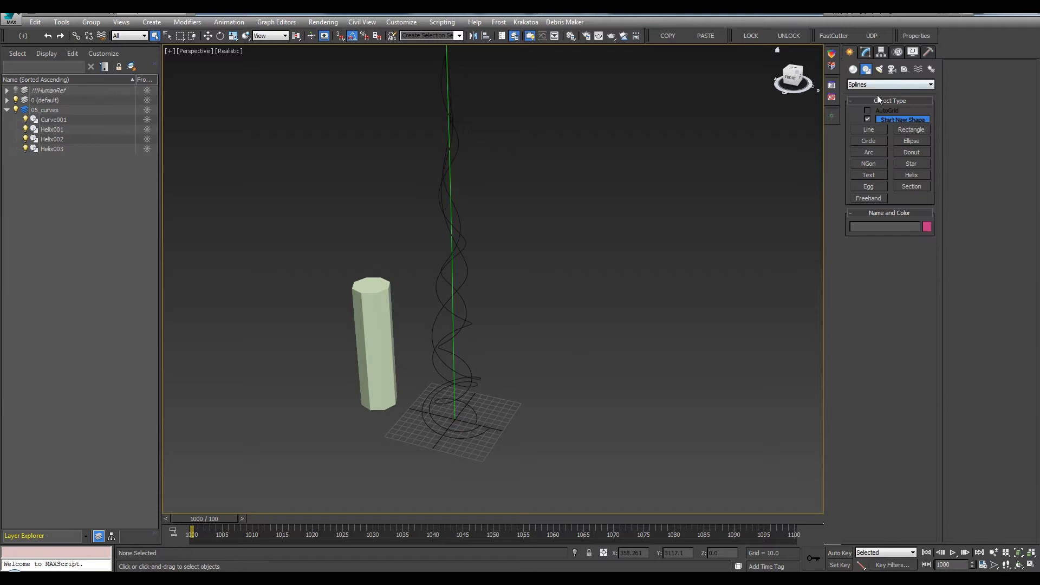
pyautogui.click(869, 140)
pyautogui.moveTo(388, 414); pyautogui.dragTo(432, 391, button='middle')
pyautogui.moveTo(459, 387); pyautogui.dragTo(531, 428)
pyautogui.press('w')
pyautogui.click(866, 52)
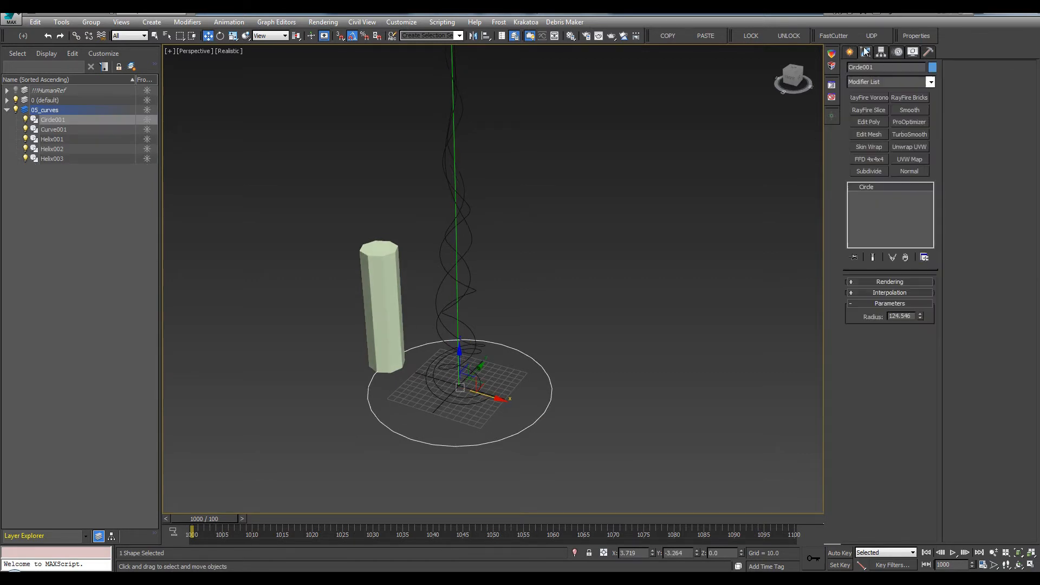
# Preview the circle as a tube in the viewport at a thickness of about 29.3, and turn its viewport rendering off again.
pyautogui.click(875, 282)
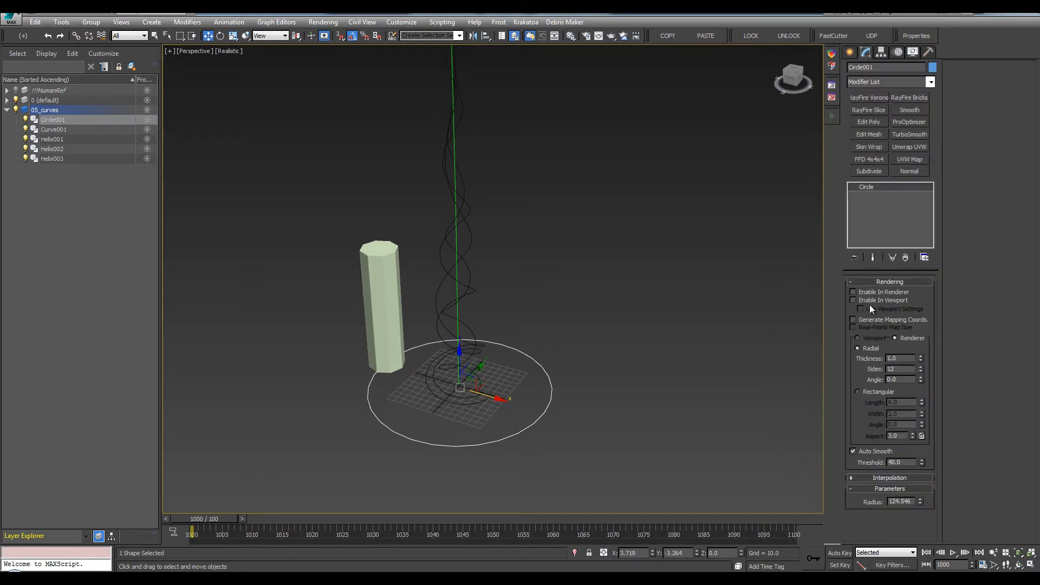
pyautogui.click(873, 300)
pyautogui.moveTo(920, 358); pyautogui.dragTo(924, 313)
pyautogui.moveTo(926, 359); pyautogui.dragTo(923, 336)
pyautogui.keyDown('alt'); pyautogui.moveTo(534, 401); pyautogui.dragTo(529, 381, button='middle'); pyautogui.keyUp('alt')
pyautogui.click(867, 301)
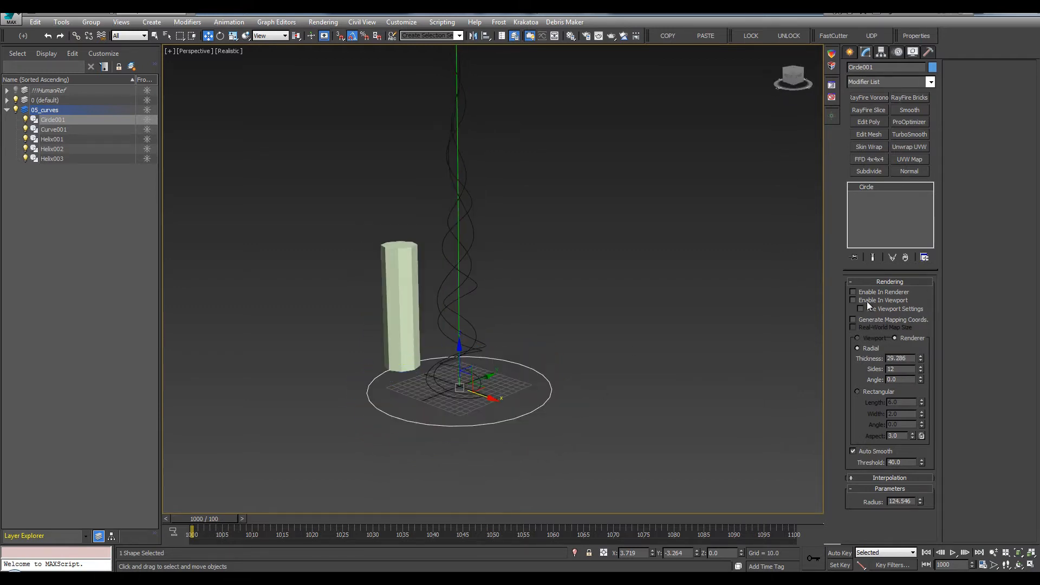
pyautogui.keyDown('alt'); pyautogui.moveTo(558, 347); pyautogui.dragTo(532, 362, button='middle'); pyautogui.keyUp('alt')
pyautogui.press('q')
pyautogui.scroll(4, 460, 305)
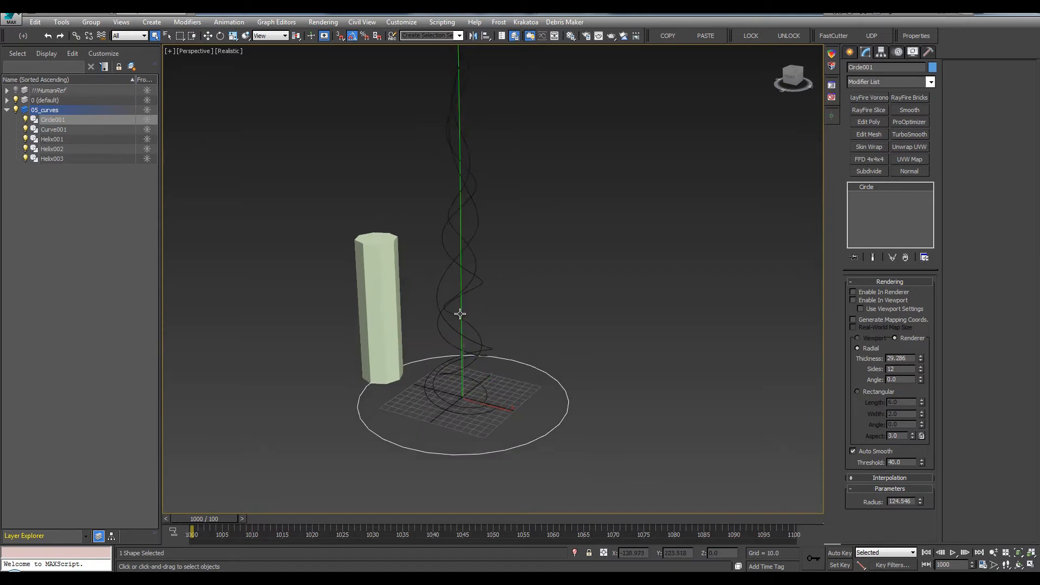
pyautogui.moveTo(522, 246); pyautogui.dragTo(426, 311)
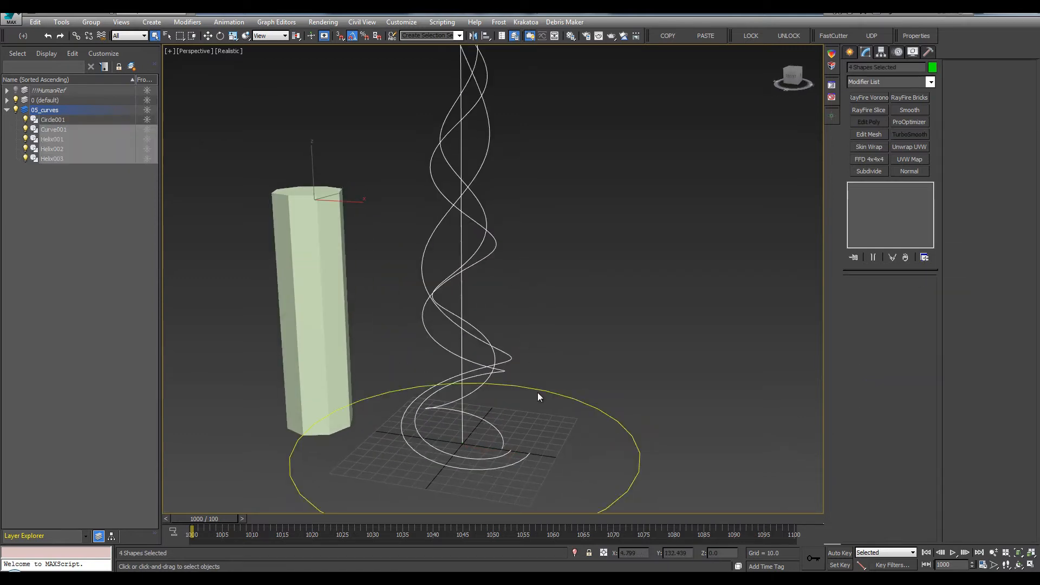
pyautogui.click(579, 399)
pyautogui.keyDown('alt'); pyautogui.moveTo(577, 378); pyautogui.dragTo(573, 320, button='middle'); pyautogui.keyUp('alt')
pyautogui.scroll(-1, 531, 376)
pyautogui.click(577, 380)
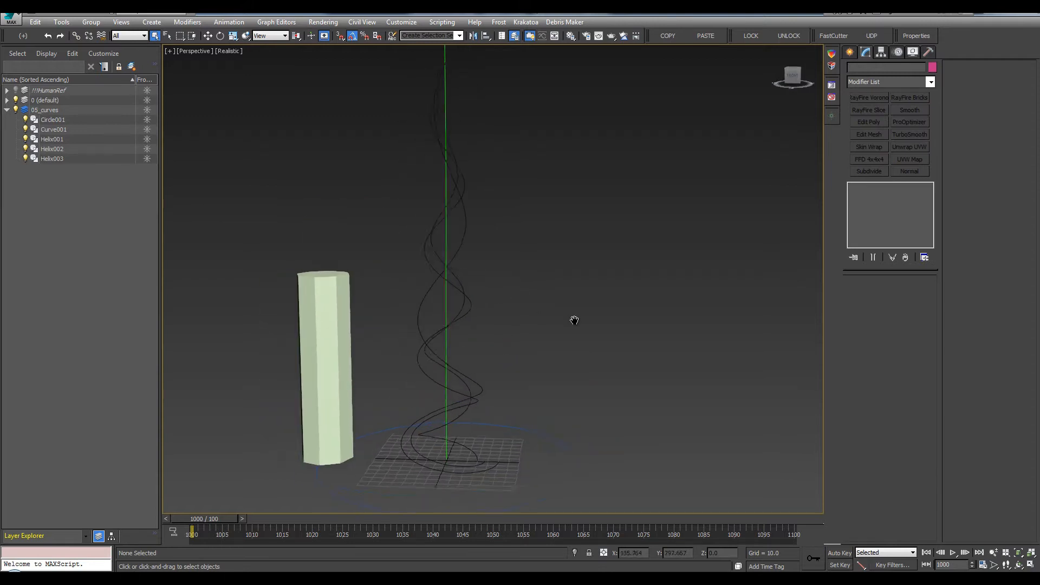
# Hide the 0 (default) layer and view the remaining curves from the front.
pyautogui.click(15, 100)
pyautogui.press('w')
pyautogui.press('f')
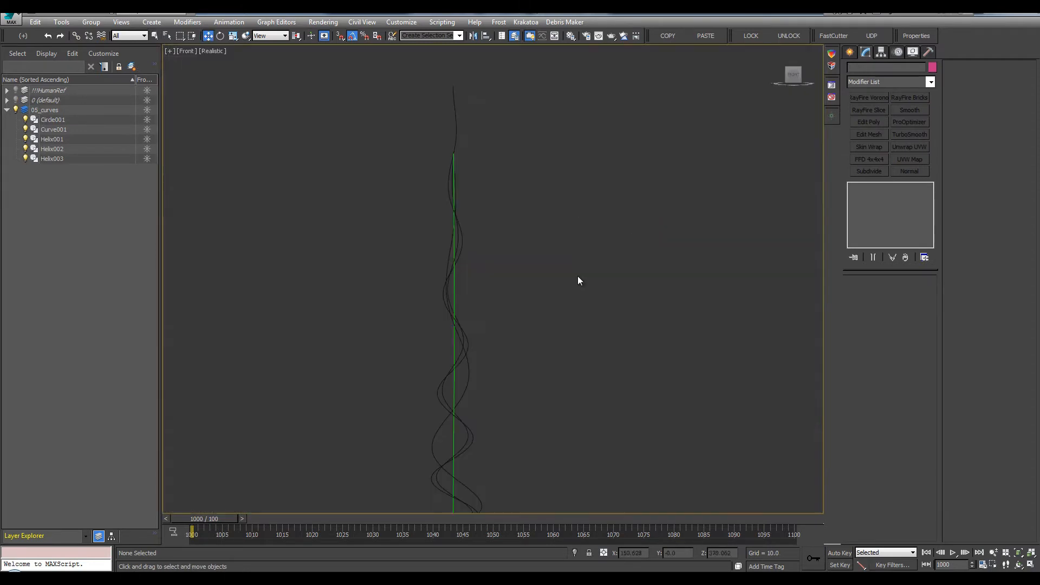
pyautogui.press('q')
pyautogui.keyDown('alt'); pyautogui.moveTo(578, 280); pyautogui.dragTo(508, 282, button='middle'); pyautogui.keyUp('alt')
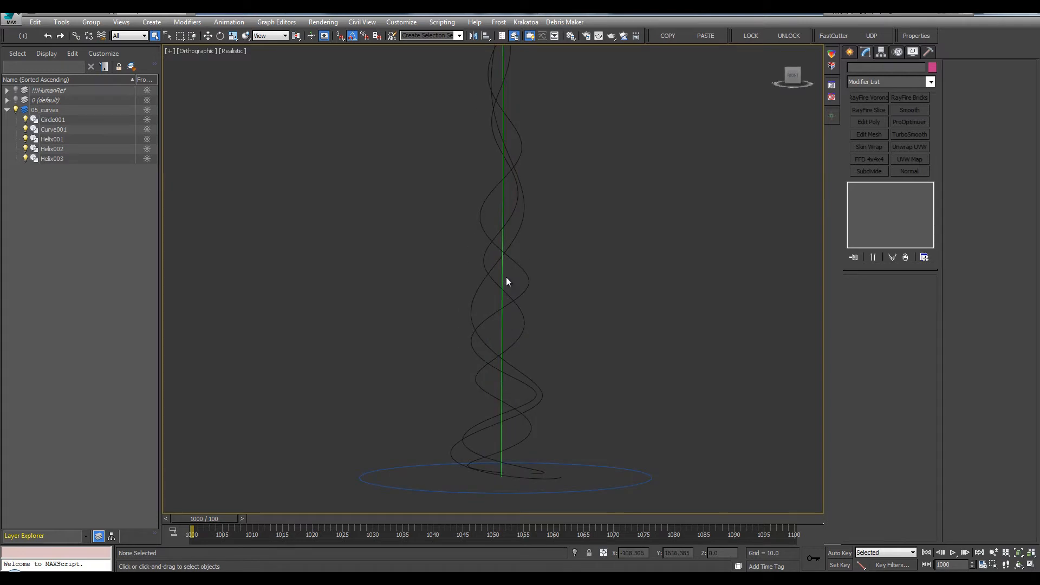
# Rename the central NURBS curve to master_curve.
pyautogui.click(503, 275)
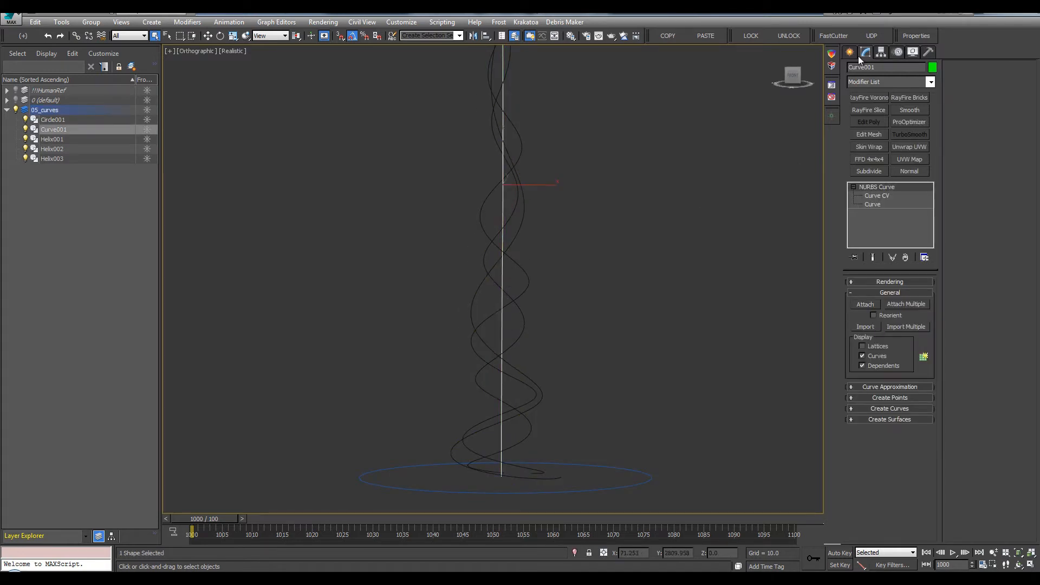
pyautogui.click(889, 65)
pyautogui.write('master')
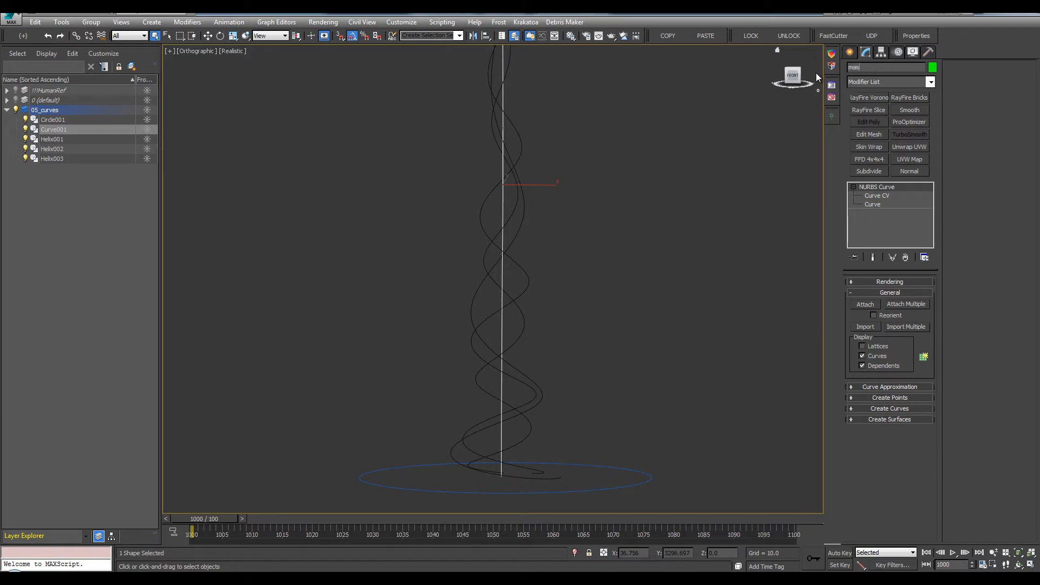
pyautogui.write('_curve')
# Add a Spline IK Control modifier to master_curve.
pyautogui.hotkey('alt', 'w')
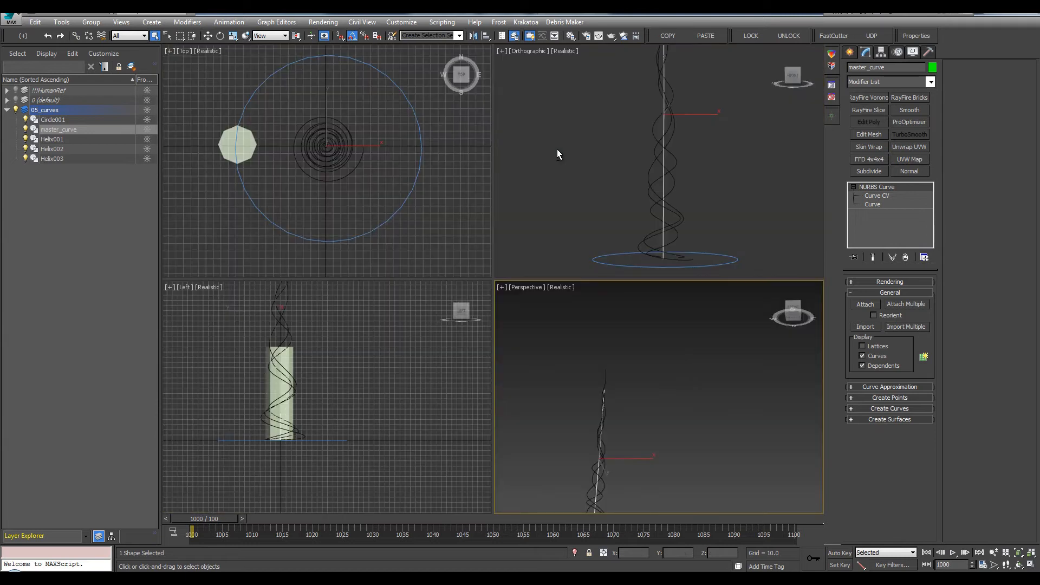
pyautogui.hotkey('alt', 'w')
pyautogui.moveTo(608, 240); pyautogui.dragTo(593, 272, button='middle')
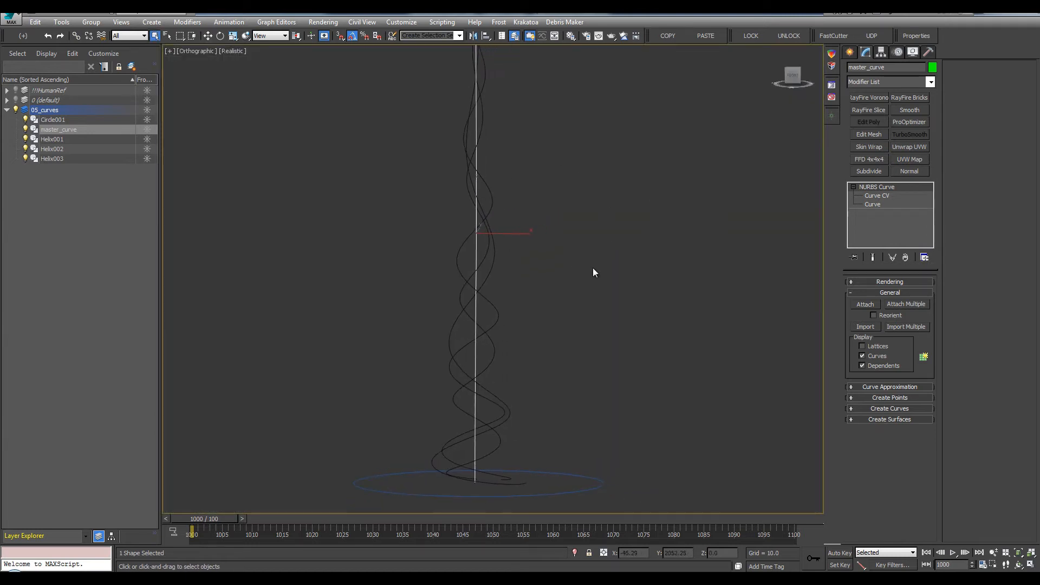
pyautogui.click(873, 82)
pyautogui.scroll(-18, 929, 333)
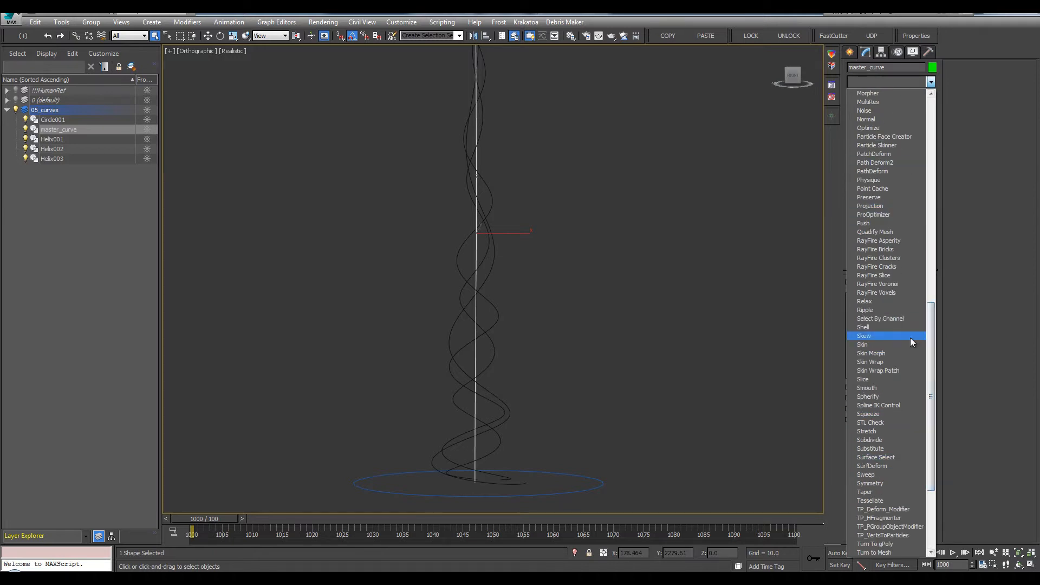
pyautogui.click(892, 405)
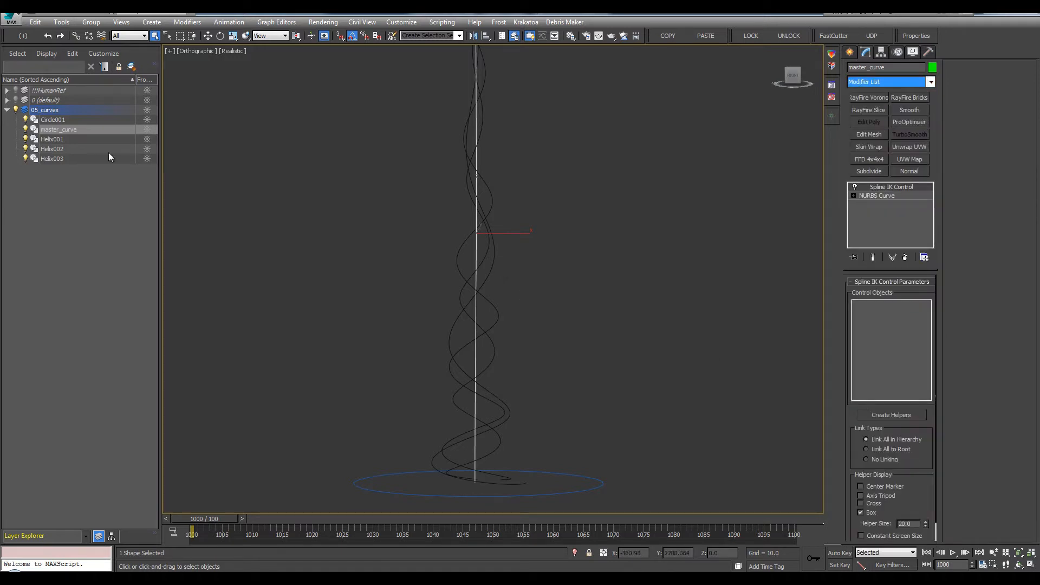
# Create a new layer and name it 05_curveCntrls.
pyautogui.click(132, 67)
pyautogui.click(131, 66)
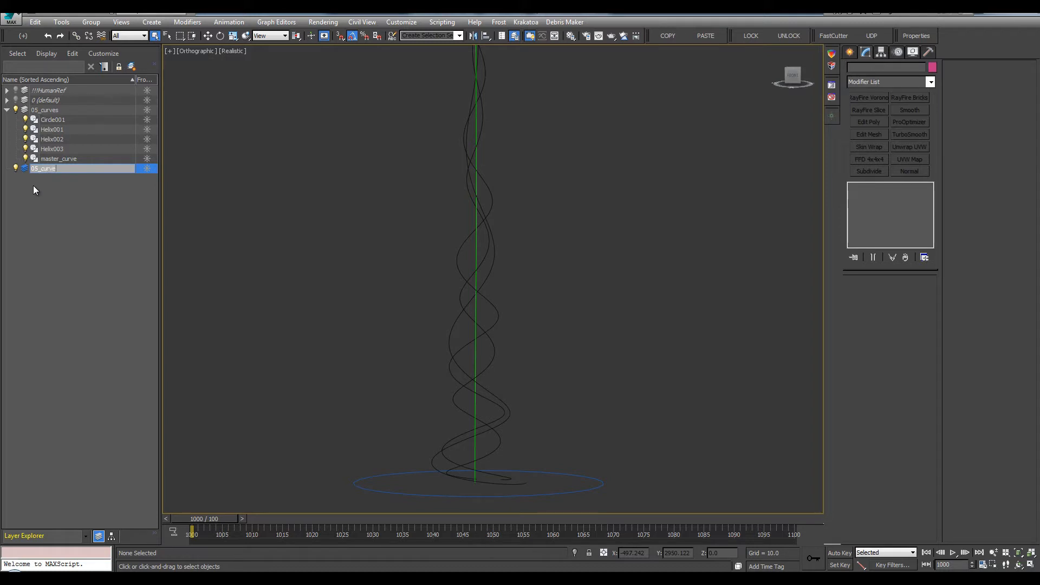
pyautogui.write('05_curveCntrl')
pyautogui.press('Return')
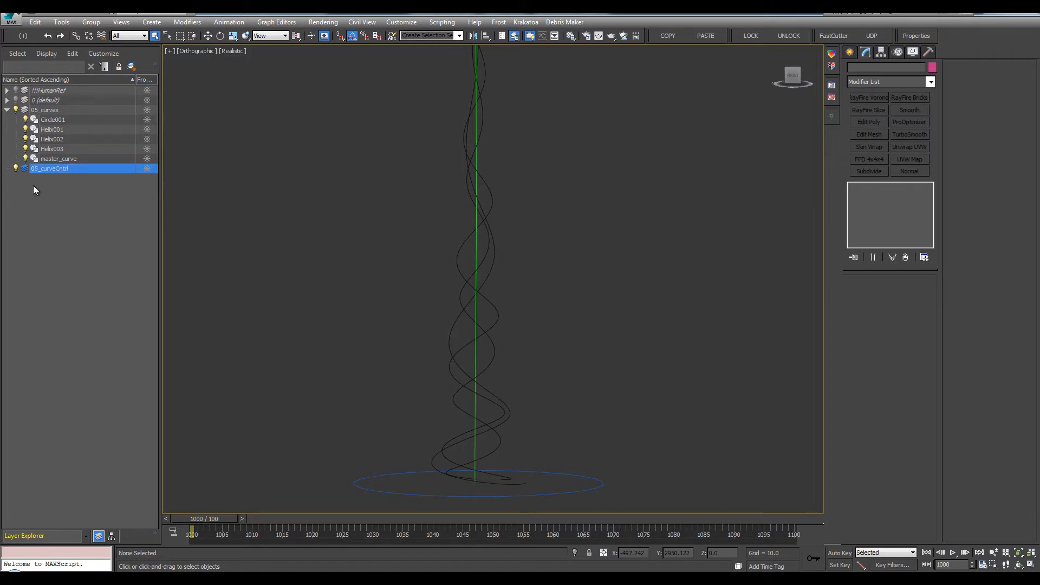
pyautogui.click(64, 169)
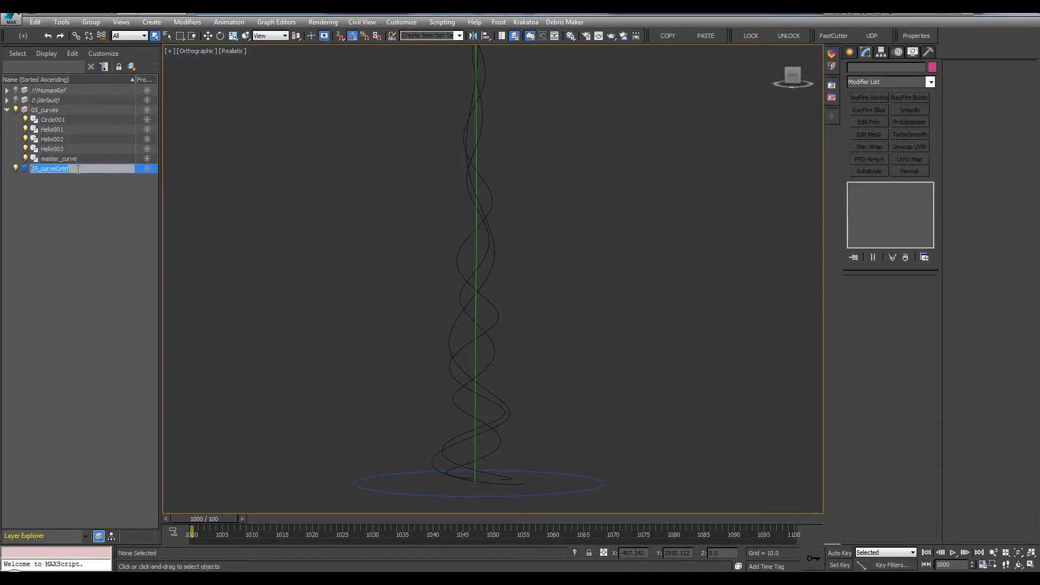
pyautogui.click(77, 169)
pyautogui.write('s')
pyautogui.press('Return')
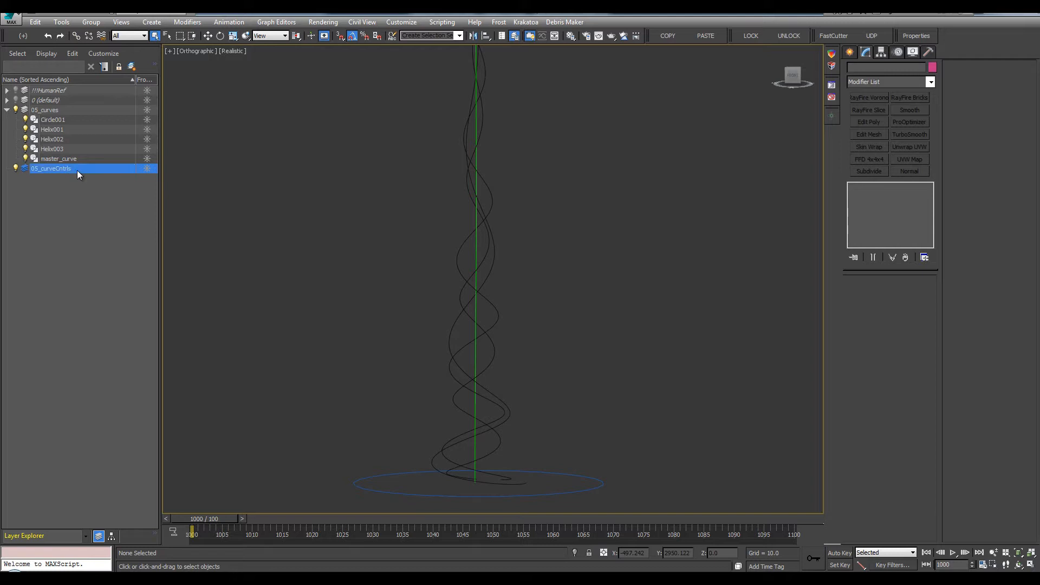
# Create Spline IK Control helpers along master_curve using the Link All to Root link type.
pyautogui.click(7, 110)
pyautogui.click(474, 219)
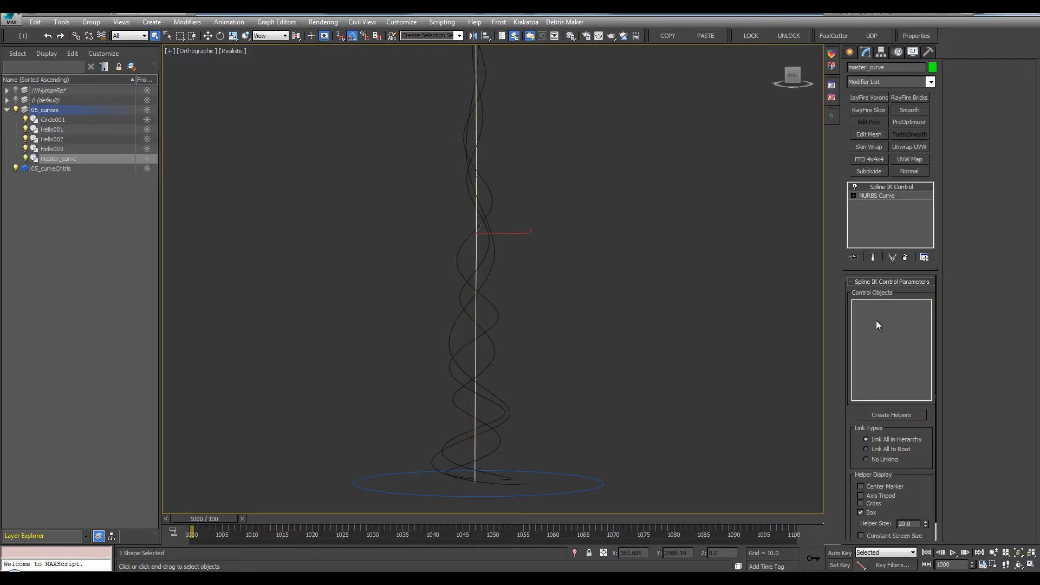
pyautogui.scroll(-1, 892, 428)
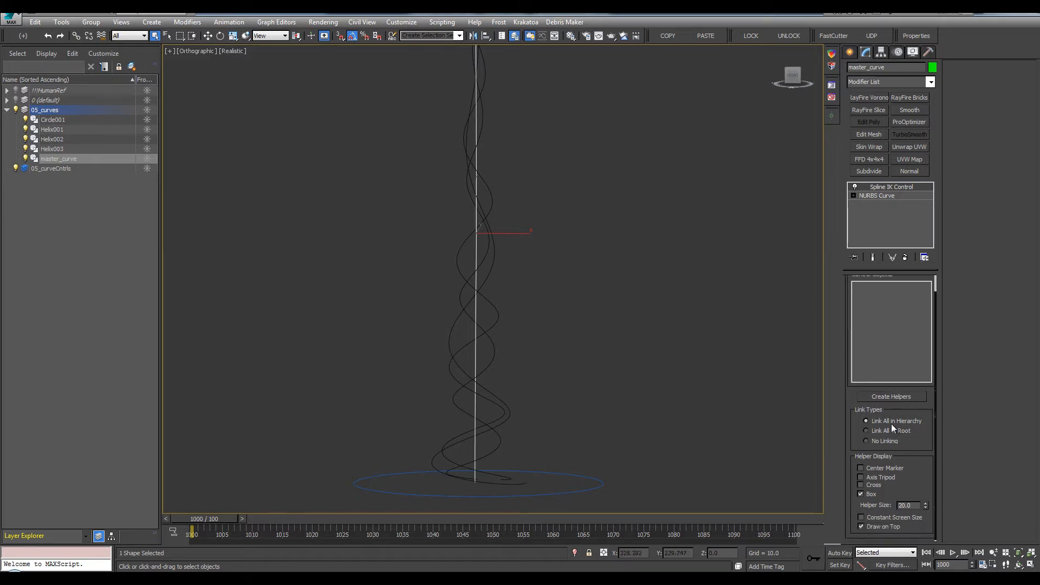
pyautogui.scroll(1, 855, 325)
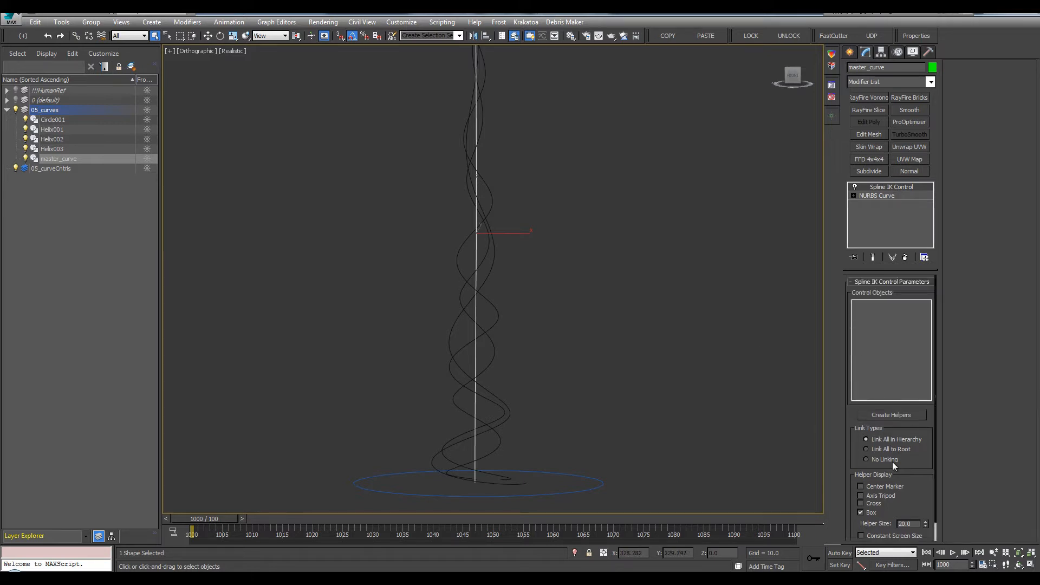
pyautogui.scroll(-1, 917, 372)
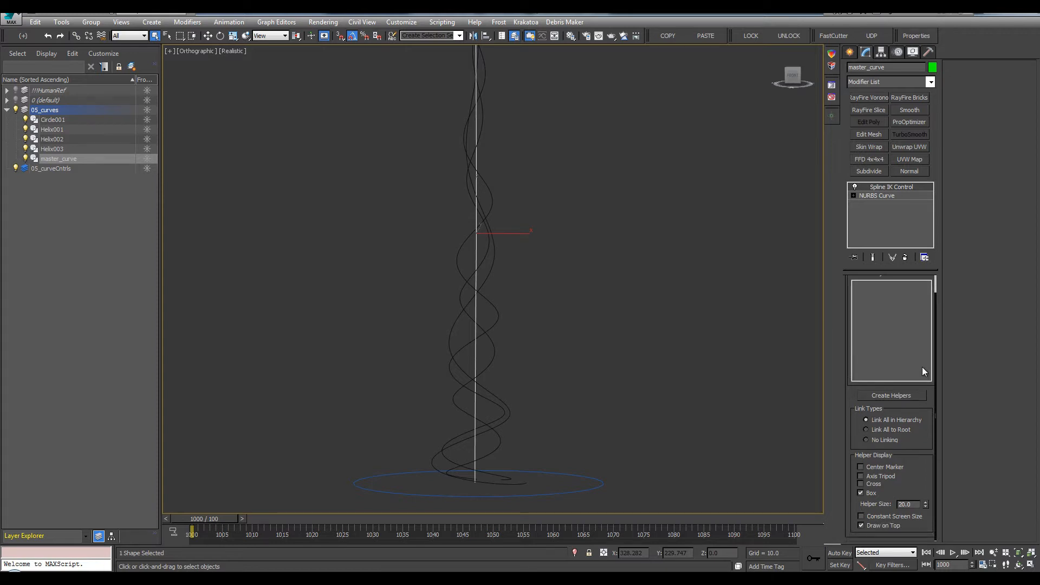
pyautogui.scroll(-2, 586, 209)
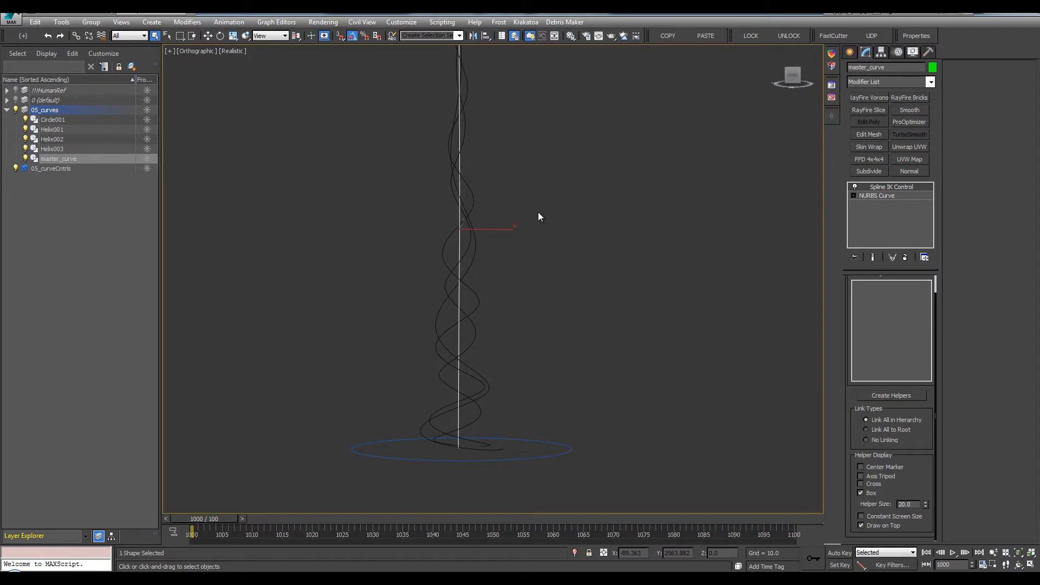
pyautogui.click(496, 197)
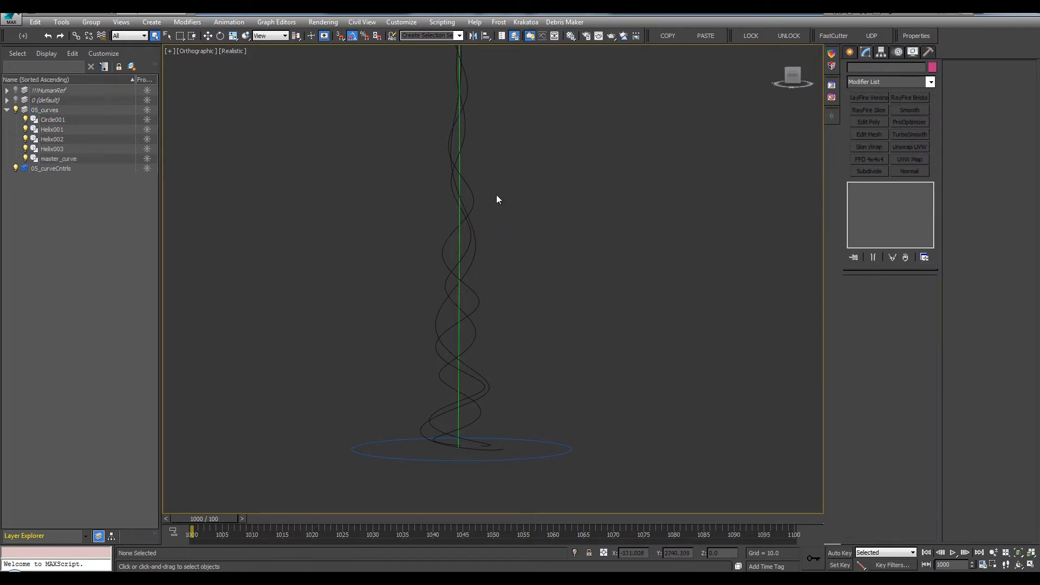
pyautogui.click(462, 189)
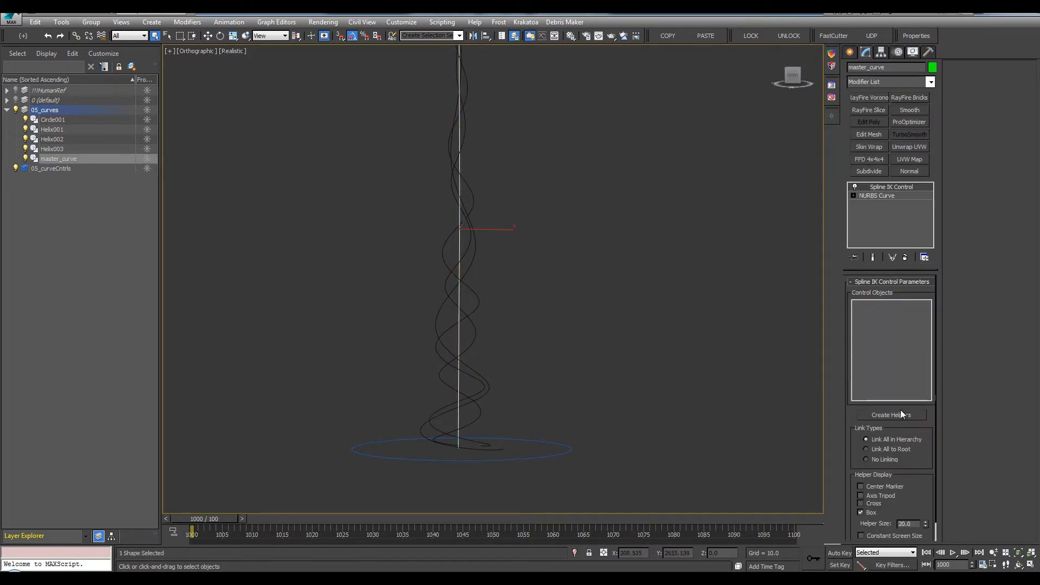
pyautogui.moveTo(904, 432); pyautogui.dragTo(883, 392)
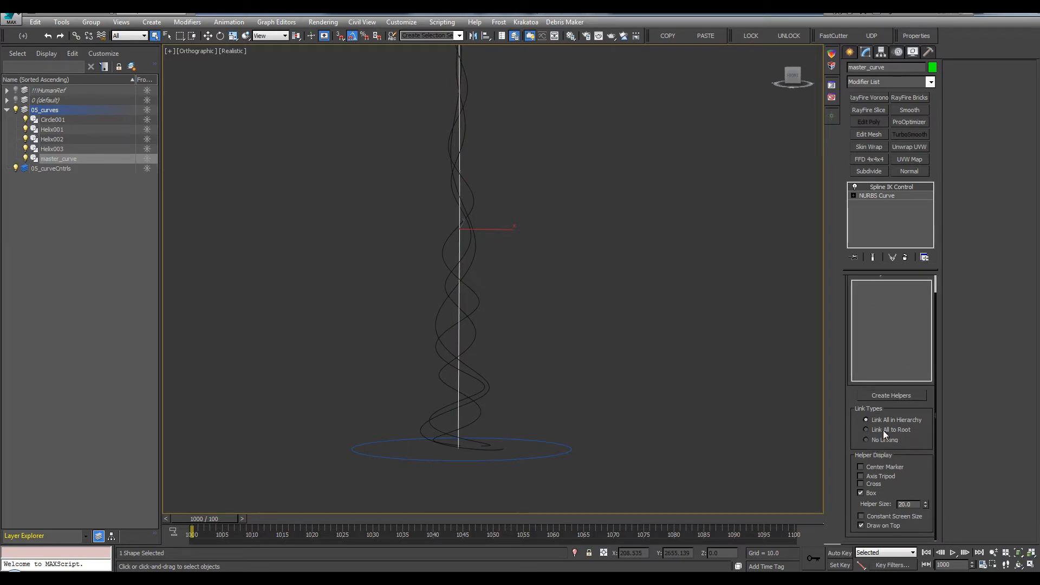
pyautogui.click(891, 396)
pyautogui.moveTo(458, 227); pyautogui.dragTo(514, 224, button='middle')
pyautogui.click(901, 194)
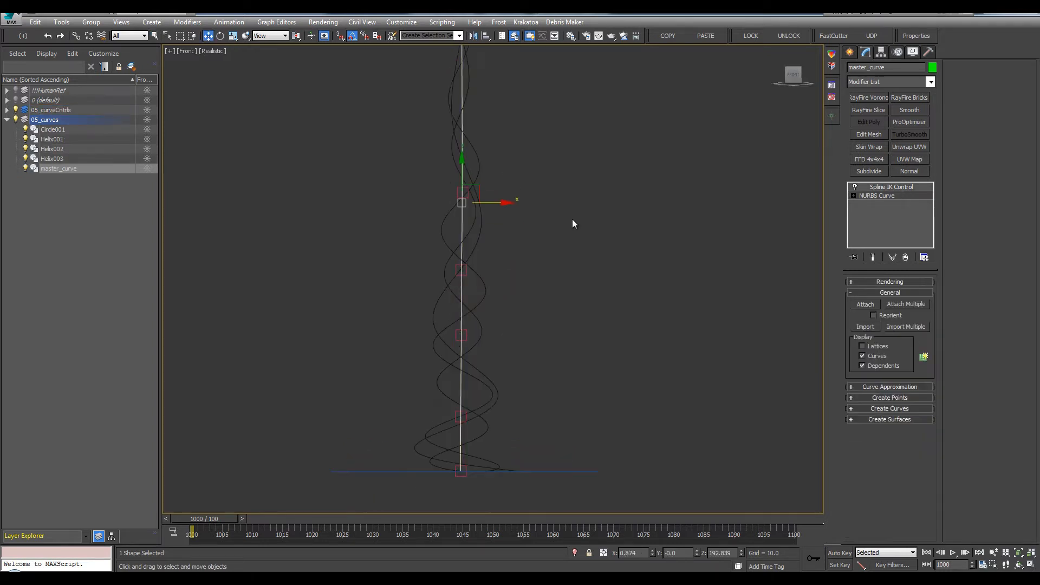
# Try moving the Point002 helper to about X -58.3, Z 42.4 in the front view, undo it and return to perspective.
pyautogui.click(572, 220)
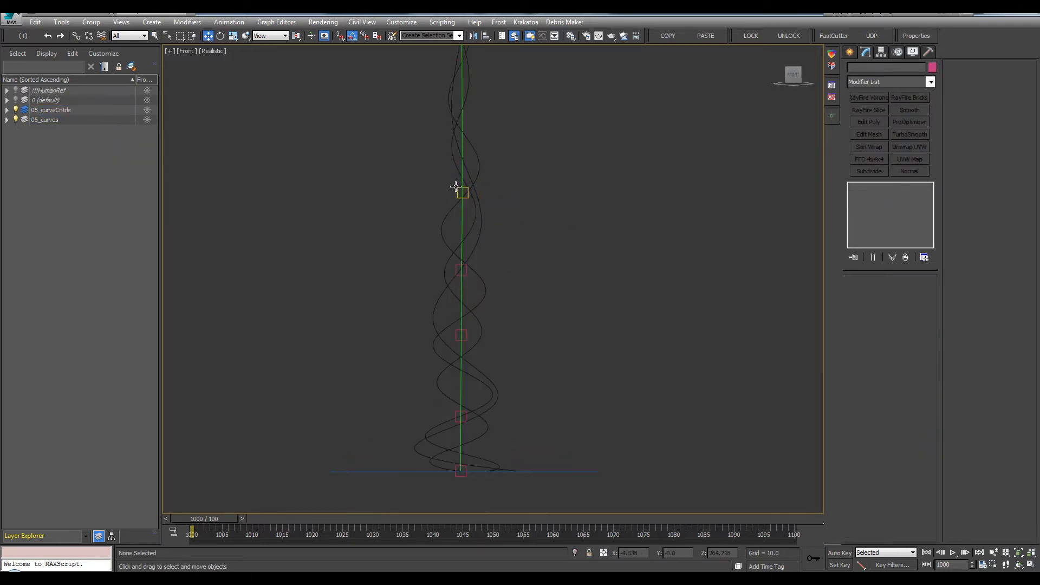
pyautogui.moveTo(455, 186)
pyautogui.mouseDown()
pyautogui.moveTo(416, 184)
pyautogui.moveTo(326, 298)
pyautogui.moveTo(494, 150)
pyautogui.moveTo(467, 197)
pyautogui.moveTo(473, 226)
pyautogui.moveTo(476, 193)
pyautogui.moveTo(484, 210)
pyautogui.moveTo(481, 186)
pyautogui.moveTo(435, 133)
pyautogui.moveTo(403, 138)
pyautogui.moveTo(458, 182)
pyautogui.mouseUp()
pyautogui.click(461, 270)
pyautogui.moveTo(461, 417); pyautogui.dragTo(431, 431)
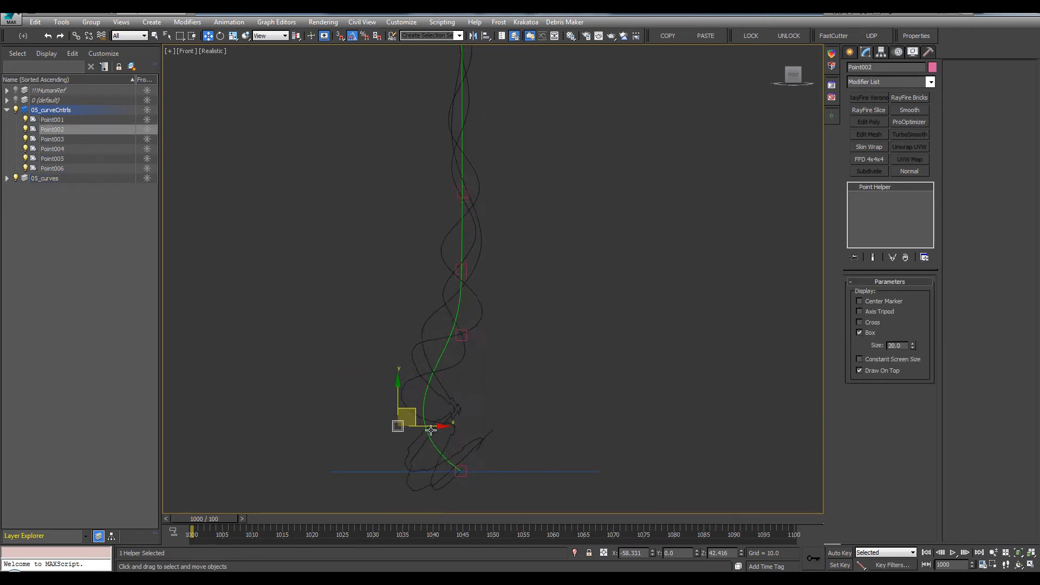
pyautogui.hotkey('alt', 'w')
pyautogui.middleClick(586, 386)
pyautogui.hotkey('alt', 'w')
pyautogui.keyDown('alt'); pyautogui.moveTo(515, 417); pyautogui.dragTo(491, 174, button='middle'); pyautogui.keyUp('alt')
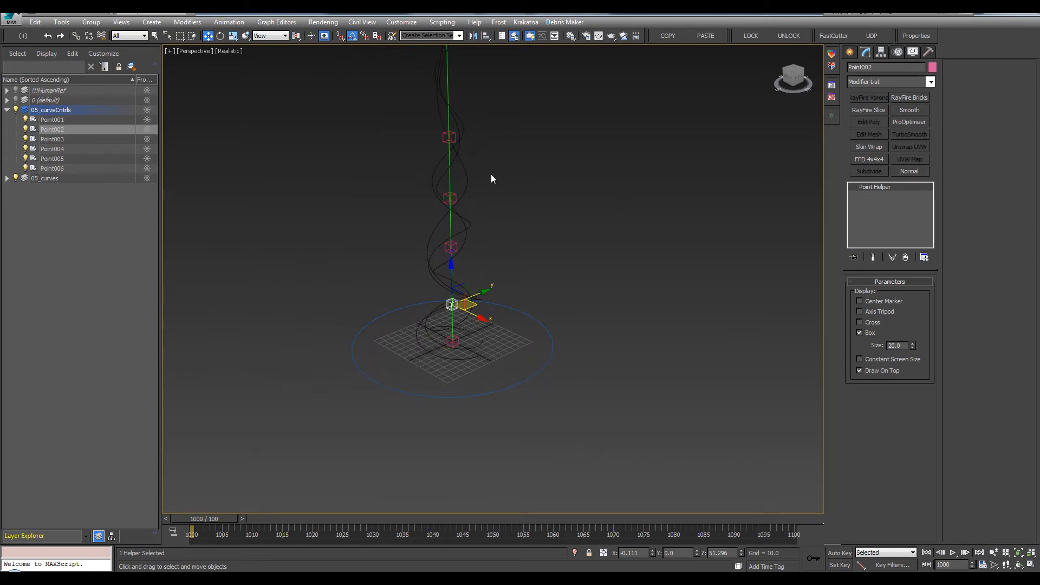
# Move the root helper Point001 at the curve's base to about X 38.6, Y -73.2, carrying the linked helpers along.
pyautogui.click(446, 178)
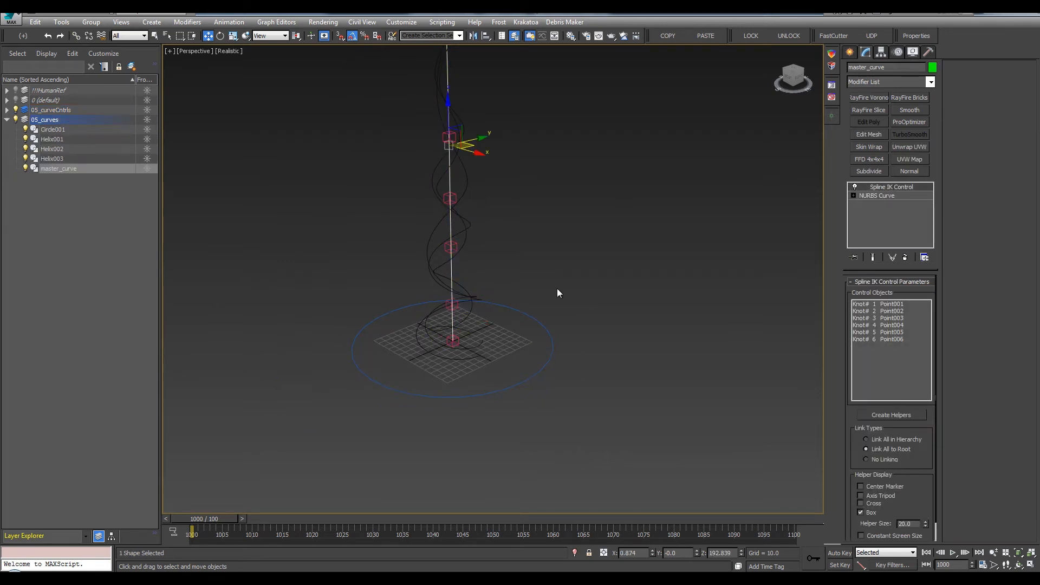
pyautogui.click(473, 341)
pyautogui.click(453, 340)
pyautogui.moveTo(476, 347); pyautogui.dragTo(482, 364)
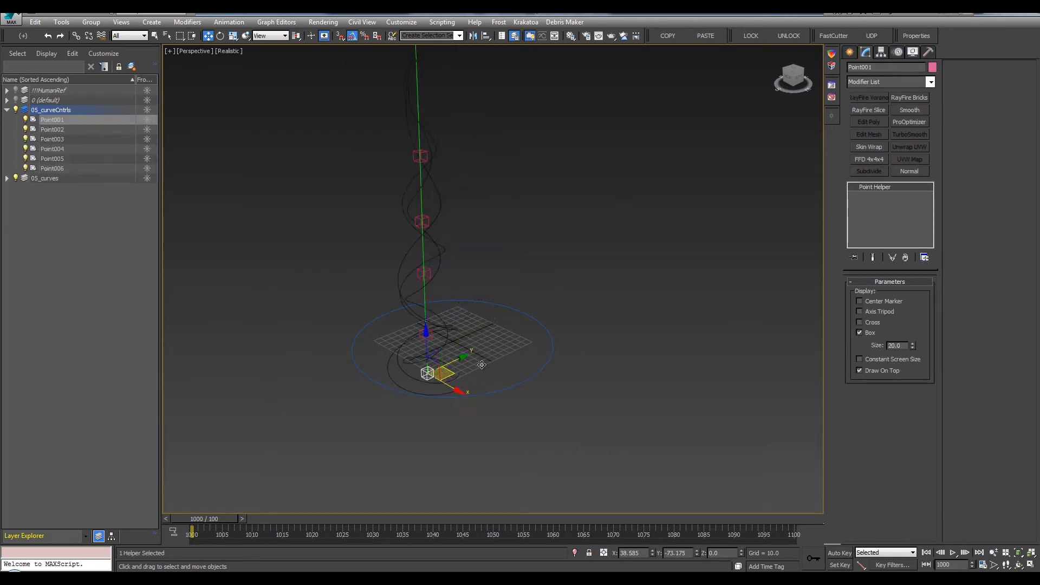
# Undo the root helper's last move and link Point001 to the large base circle as its parent.
pyautogui.hotkey('ctrl', 'z')
pyautogui.scroll(5, 486, 326)
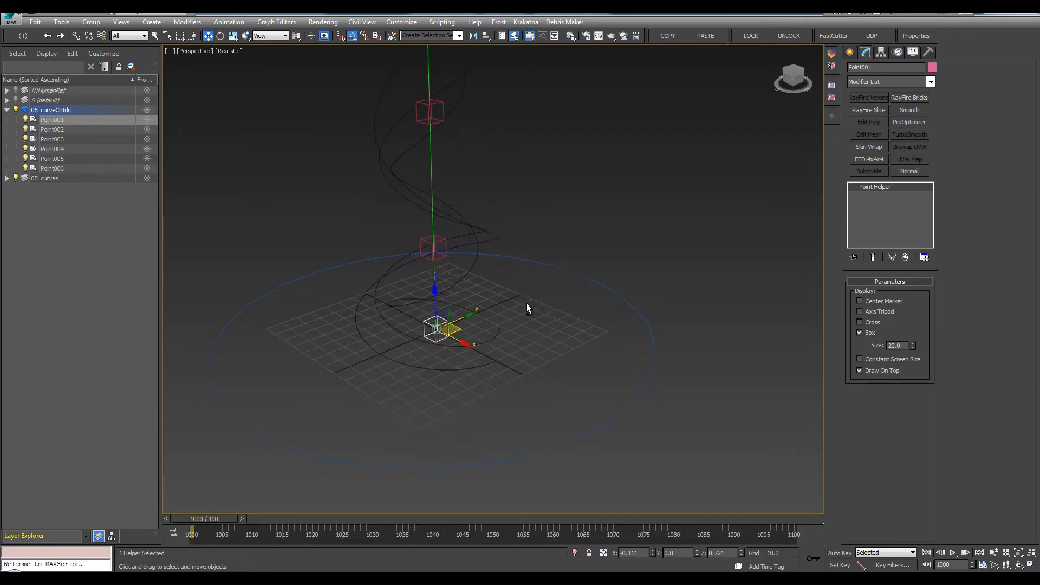
pyautogui.moveTo(526, 308); pyautogui.dragTo(523, 305, button='middle')
pyautogui.click(76, 35)
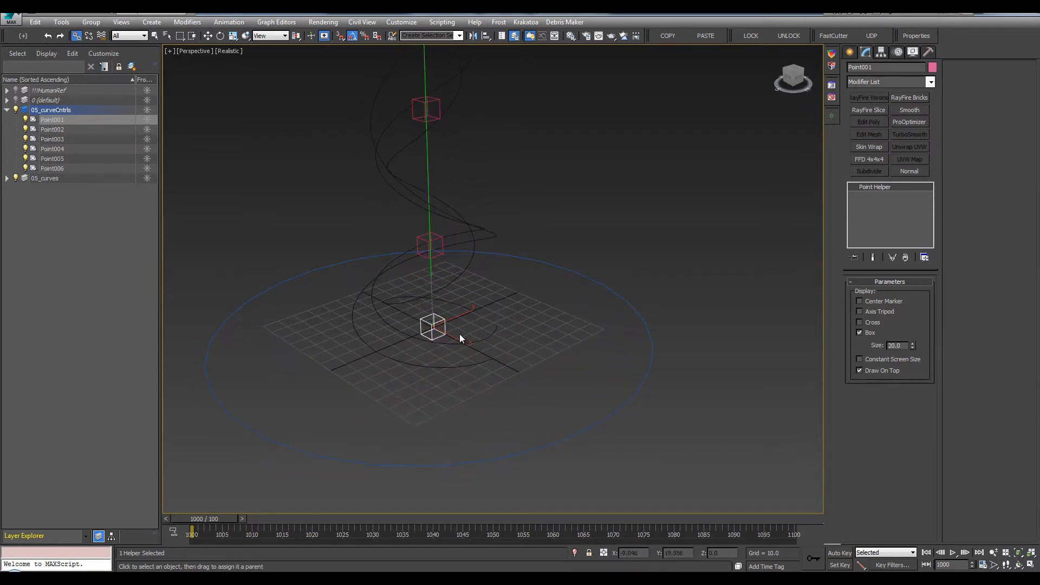
pyautogui.moveTo(432, 336); pyautogui.dragTo(617, 294)
pyautogui.press('q')
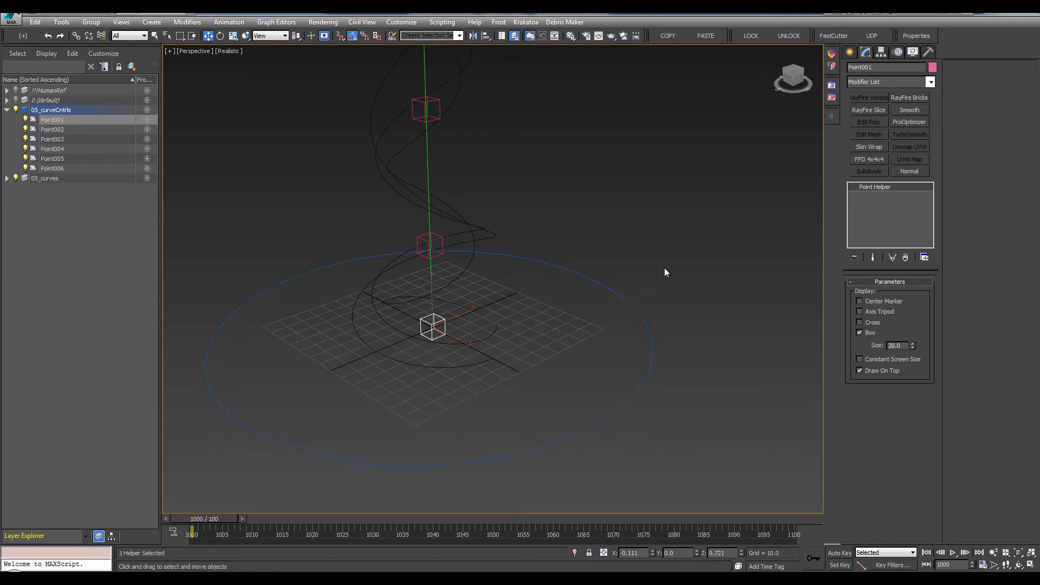
# Select the base circle and reduce its radius to about 94.66.
pyautogui.click(601, 327)
pyautogui.scroll(-5, 600, 327)
pyautogui.moveTo(601, 327); pyautogui.dragTo(550, 305, button='middle')
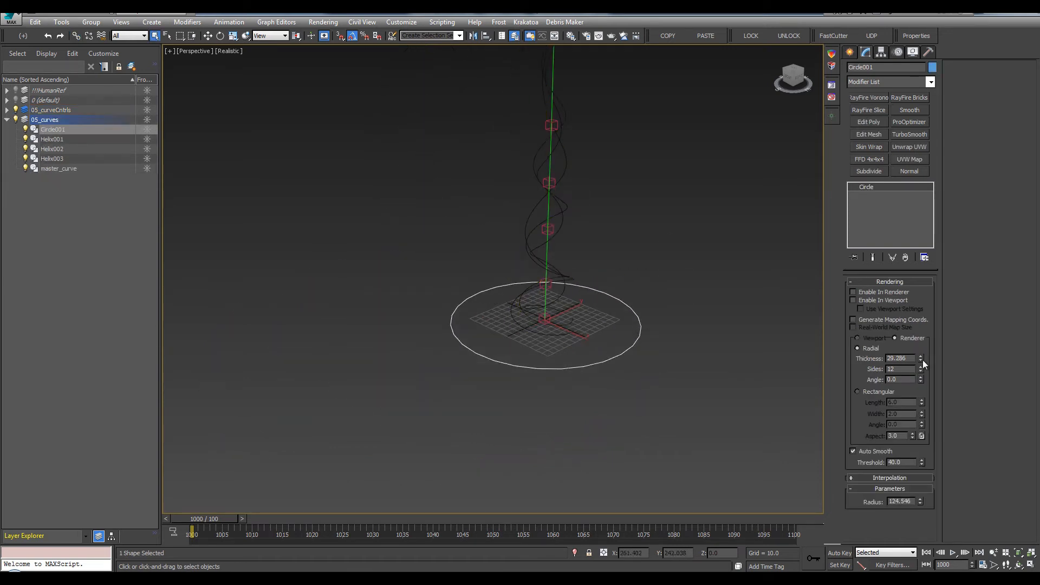
pyautogui.moveTo(923, 362); pyautogui.dragTo(923, 374)
pyautogui.moveTo(919, 500); pyautogui.dragTo(920, 517)
# Try rotating the base circle to test the linked curve rig, then undo the rotation.
pyautogui.press('e')
pyautogui.moveTo(556, 315); pyautogui.dragTo(494, 321, button='middle')
pyautogui.moveTo(494, 322)
pyautogui.mouseDown()
pyautogui.moveTo(503, 345)
pyautogui.moveTo(481, 329)
pyautogui.mouseUp()
pyautogui.hotkey('ctrl', 'z')
pyautogui.moveTo(491, 207); pyautogui.dragTo(488, 213, button='middle')
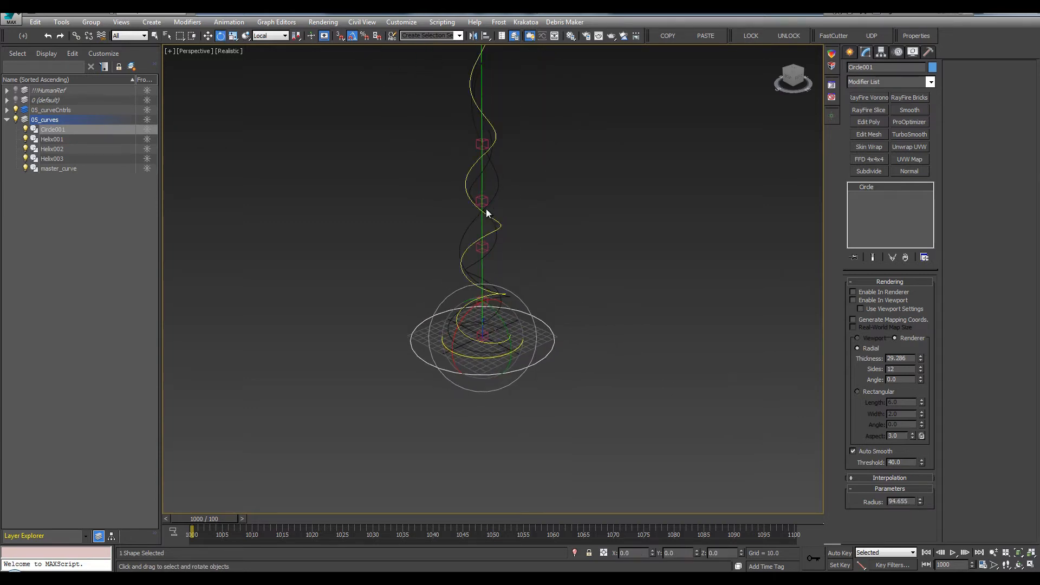
# Try moving a mid-height curve helper sideways, undo it, and test rotating the base circle again.
pyautogui.click(481, 201)
pyautogui.press('w')
pyautogui.moveTo(512, 201); pyautogui.dragTo(438, 224)
pyautogui.keyDown('alt'); pyautogui.moveTo(438, 224); pyautogui.dragTo(505, 257, button='middle'); pyautogui.keyUp('alt')
pyautogui.hotkey('ctrl', 'z')
pyautogui.scroll(-3, 521, 233)
pyautogui.moveTo(548, 330); pyautogui.dragTo(531, 363)
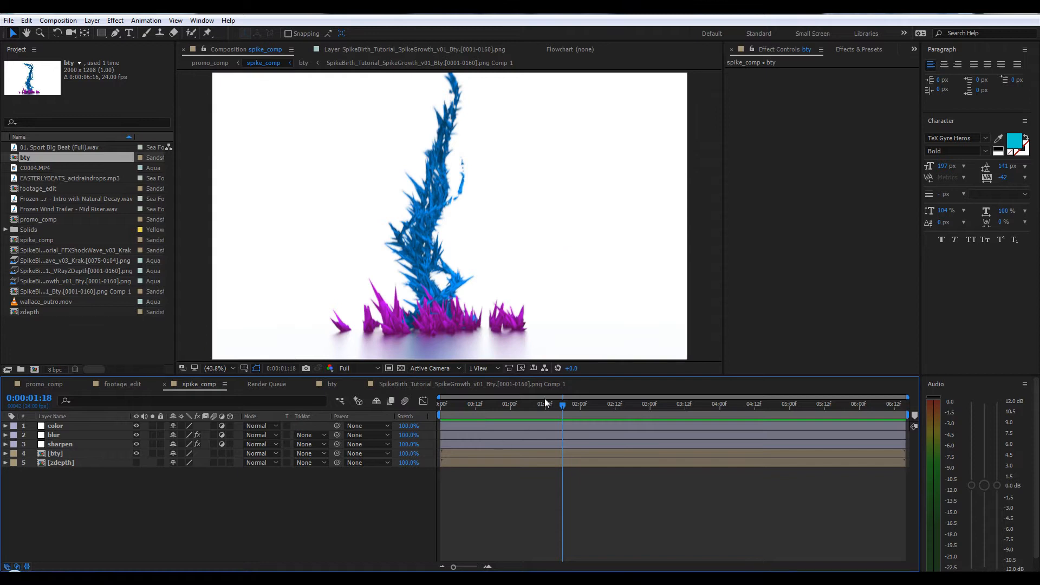
# Switch to After Effects and preview the spike growth animation in spike_comp.
pyautogui.moveTo(544, 403); pyautogui.dragTo(676, 405)
pyautogui.press('space')
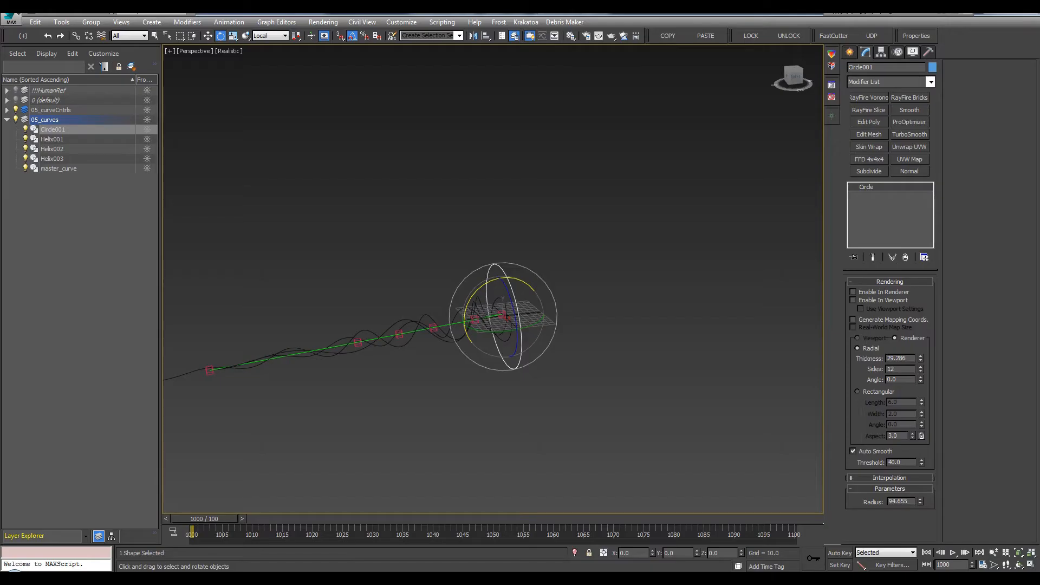
# In 3ds Max, create a new layer and name it 05_followers.
pyautogui.keyDown('alt'); pyautogui.moveTo(584, 272); pyautogui.dragTo(465, 376, button='middle'); pyautogui.keyUp('alt')
pyautogui.press('q')
pyautogui.click(505, 294)
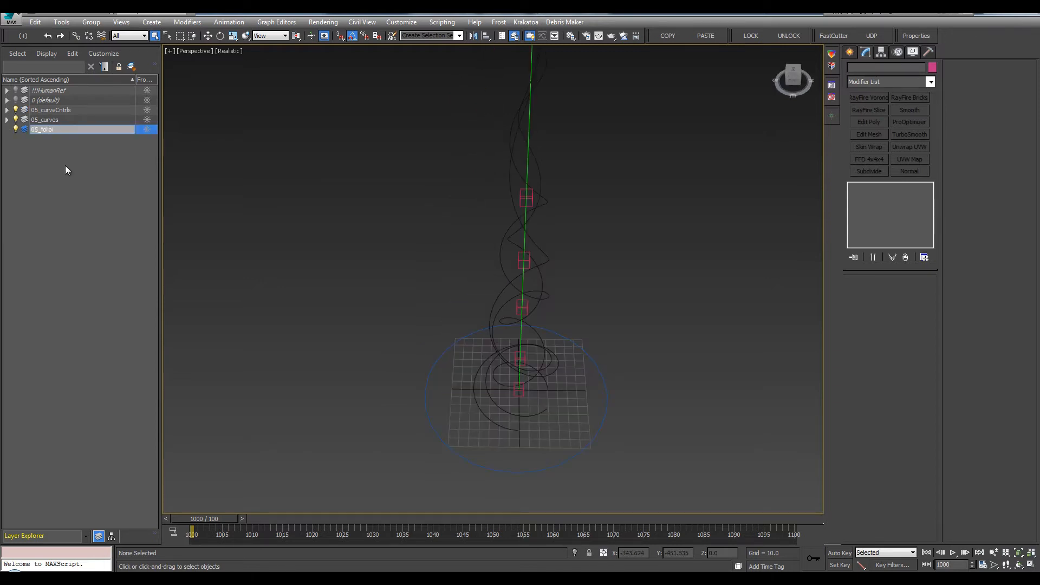
pyautogui.write('ers')
pyautogui.press('Return')
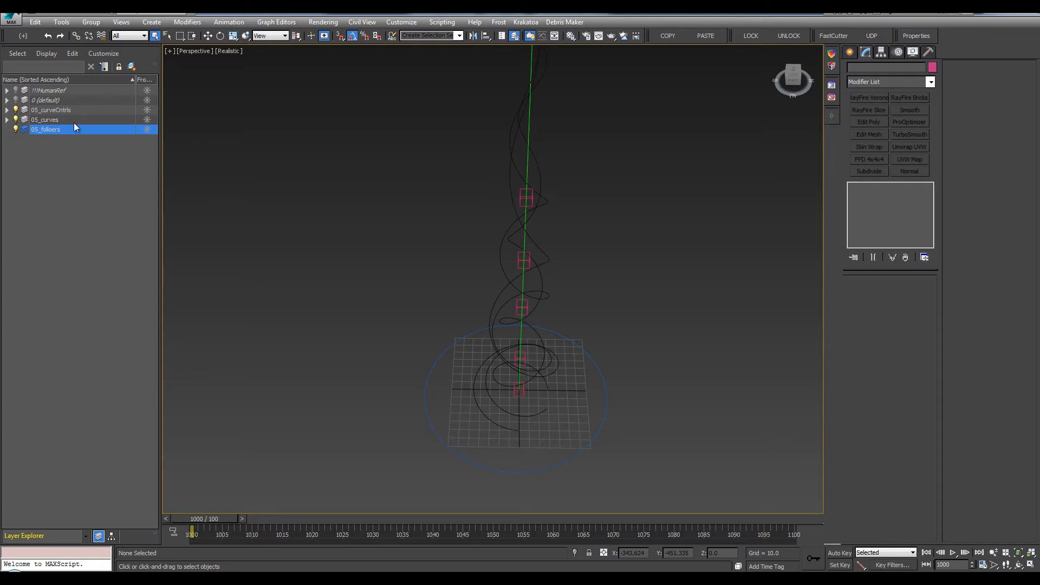
pyautogui.click(52, 133)
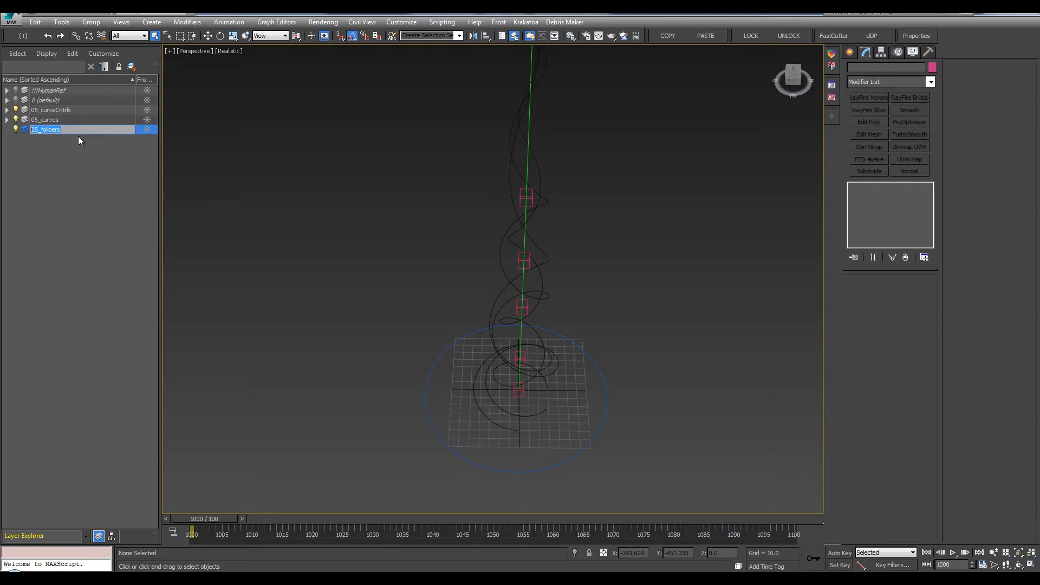
pyautogui.click(63, 130)
pyautogui.press('Return')
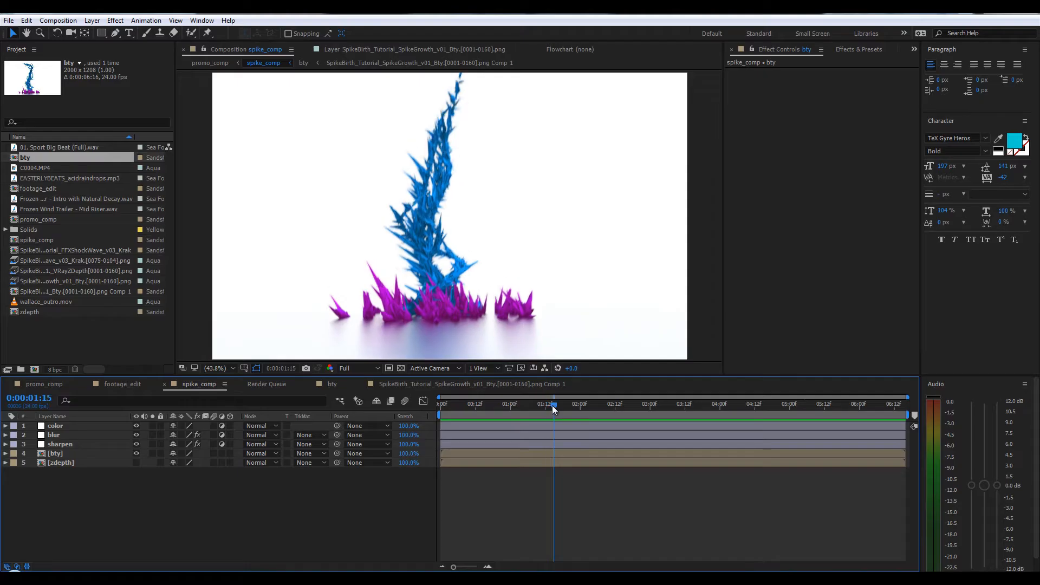
pyautogui.moveTo(552, 405)
pyautogui.mouseDown()
pyautogui.moveTo(593, 407)
pyautogui.moveTo(461, 410)
pyautogui.moveTo(554, 406)
pyautogui.mouseUp()
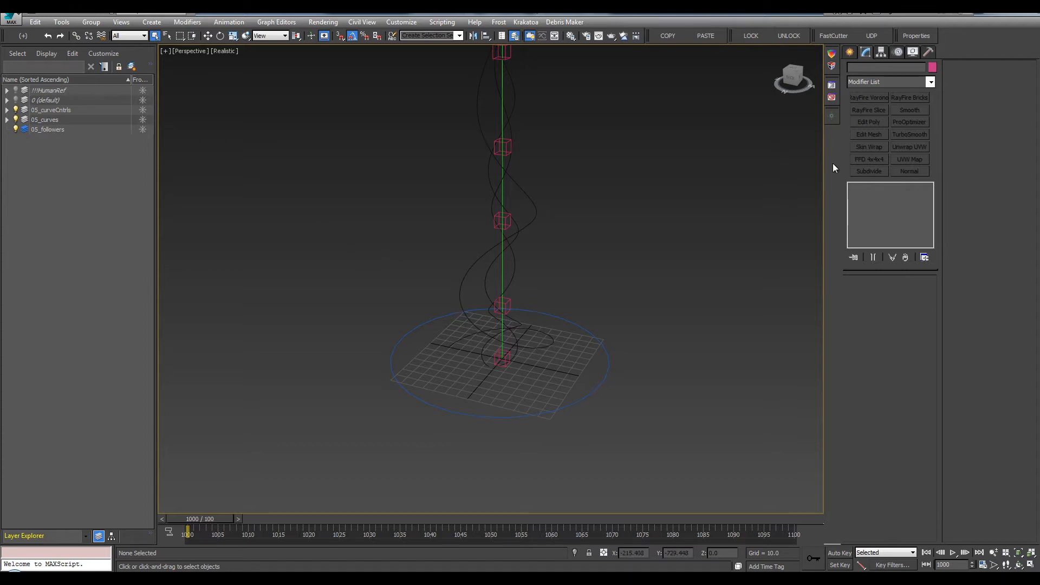
# Create a pointed cone inside the base circle beside the helices, about 6.6 in base radius and 79.6 high.
pyautogui.click(850, 52)
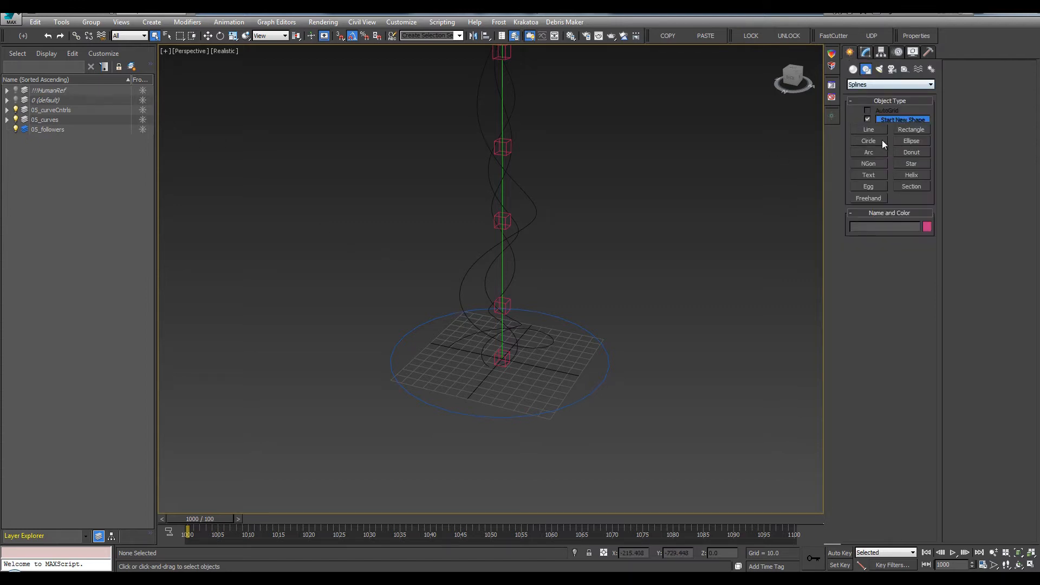
pyautogui.click(853, 69)
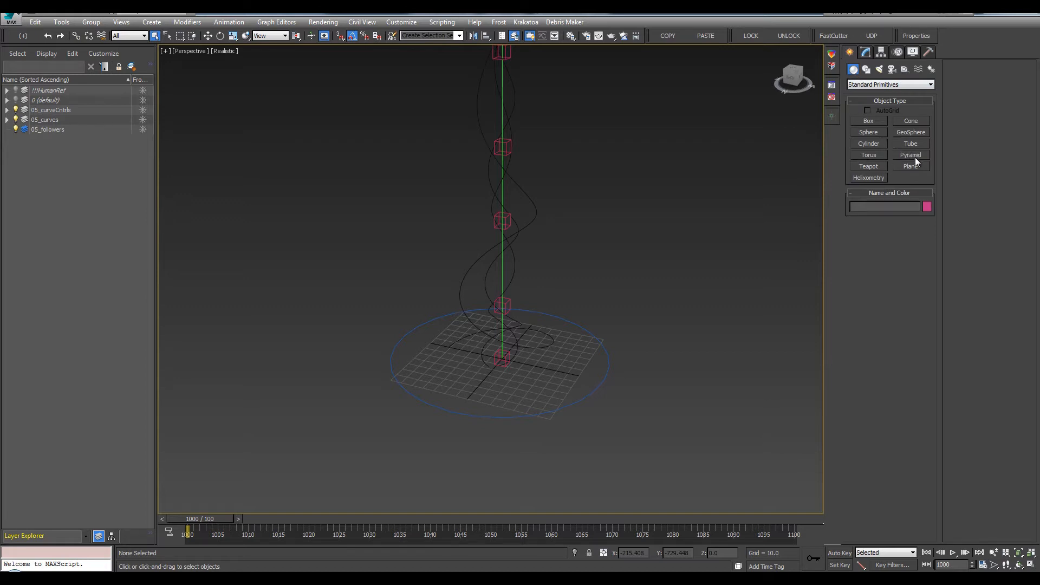
pyautogui.click(913, 155)
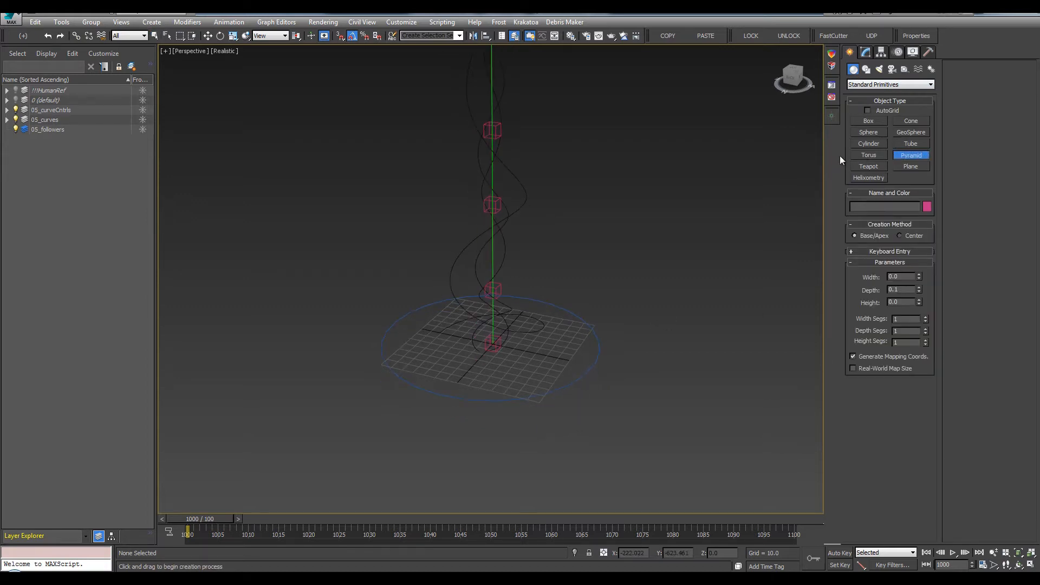
pyautogui.click(904, 120)
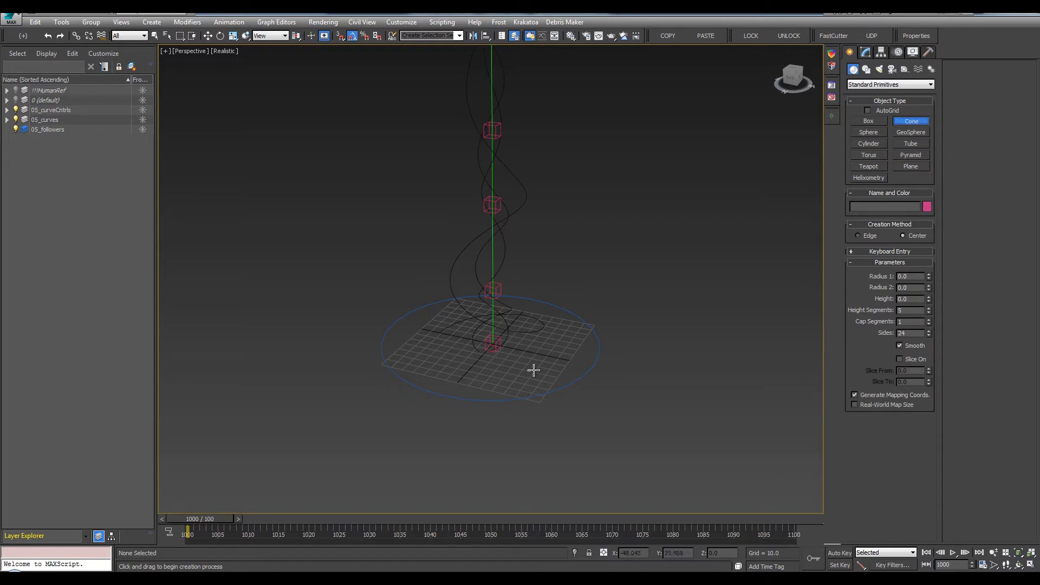
pyautogui.moveTo(548, 355); pyautogui.dragTo(552, 353)
pyautogui.click(549, 286)
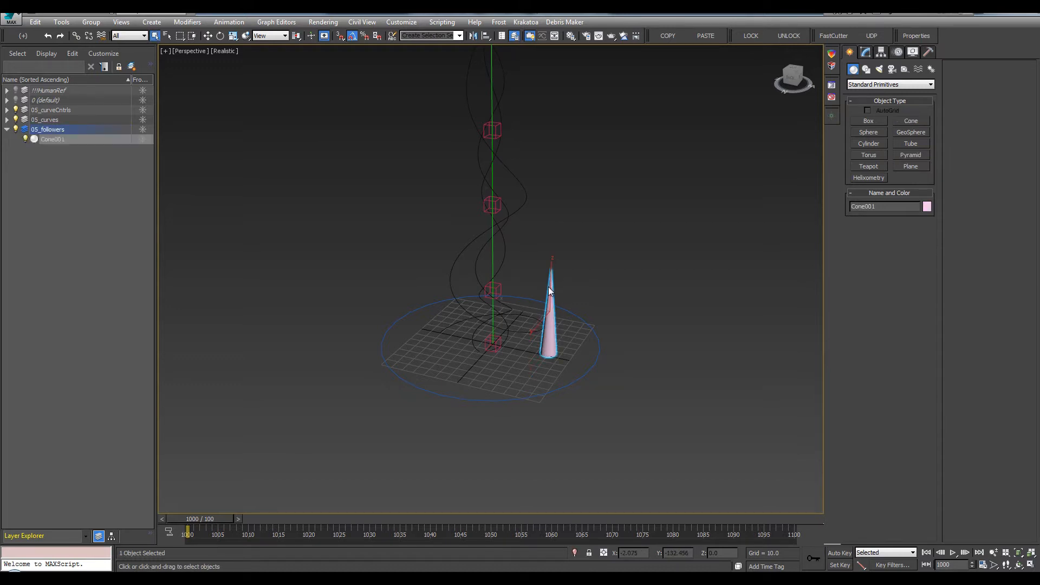
# Turn off smoothing on the cone and reduce it to 6 sides.
pyautogui.click(865, 52)
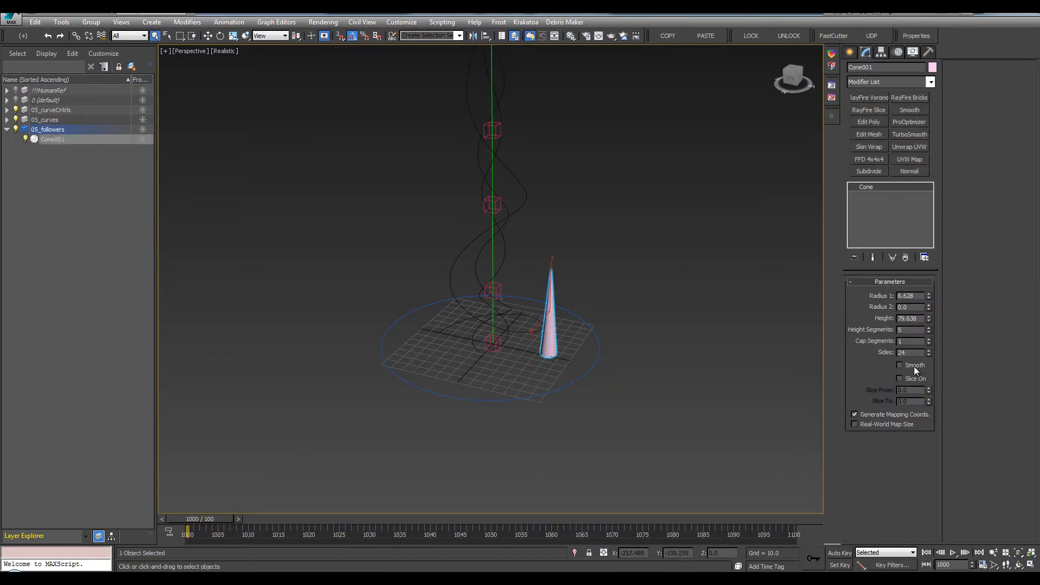
pyautogui.moveTo(928, 351); pyautogui.dragTo(928, 350)
pyautogui.click(928, 350)
pyautogui.click(928, 350)
pyautogui.click(928, 350)
pyautogui.click(928, 355)
pyautogui.scroll(4, 560, 346)
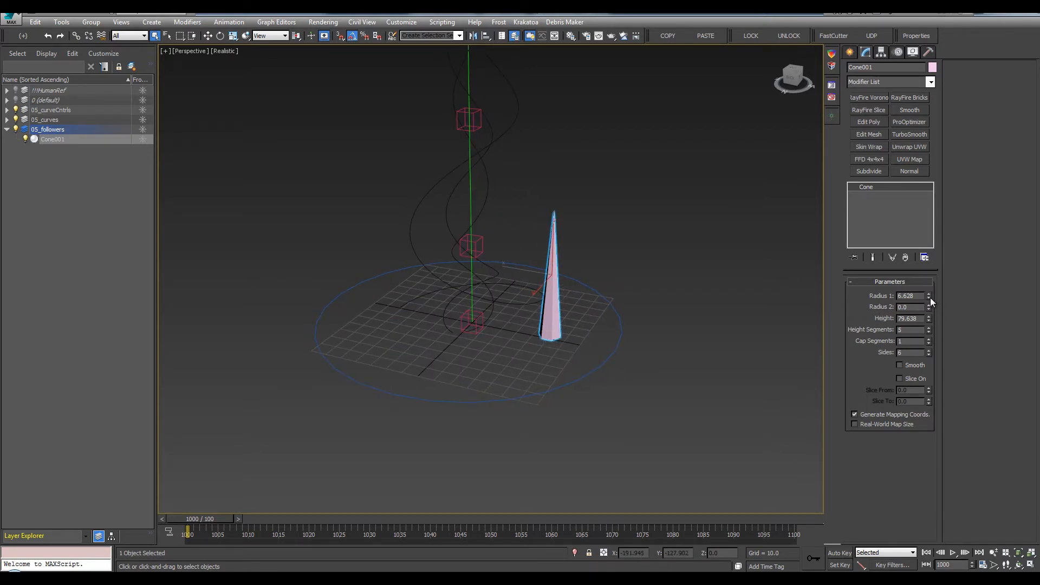
# Set the cone's Radius 1 to 10 and its height to 35.
pyautogui.moveTo(930, 296); pyautogui.dragTo(929, 306)
pyautogui.write('10')
pyautogui.press('Tab')
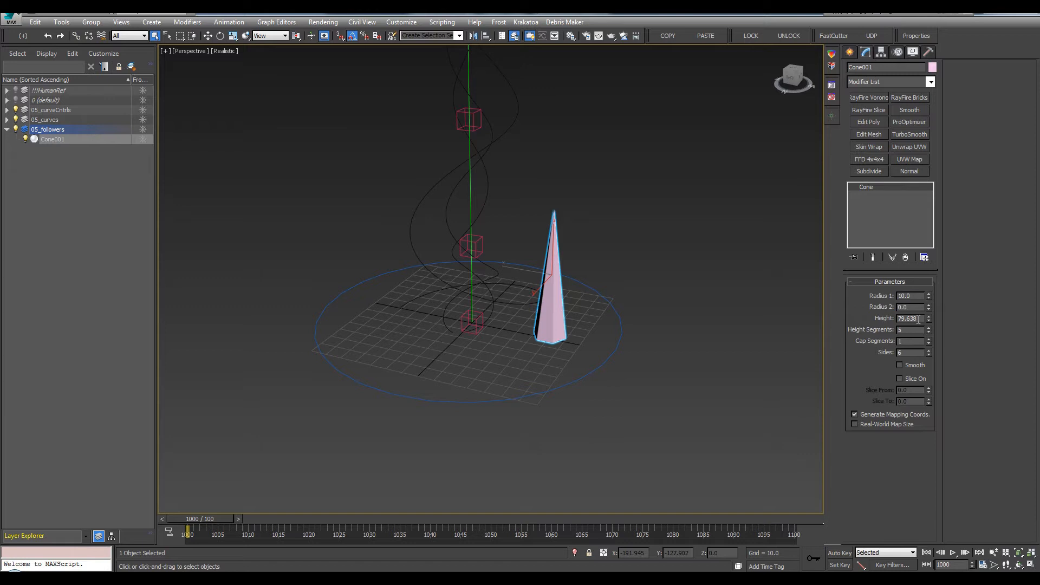
pyautogui.write('35')
pyautogui.press('Return')
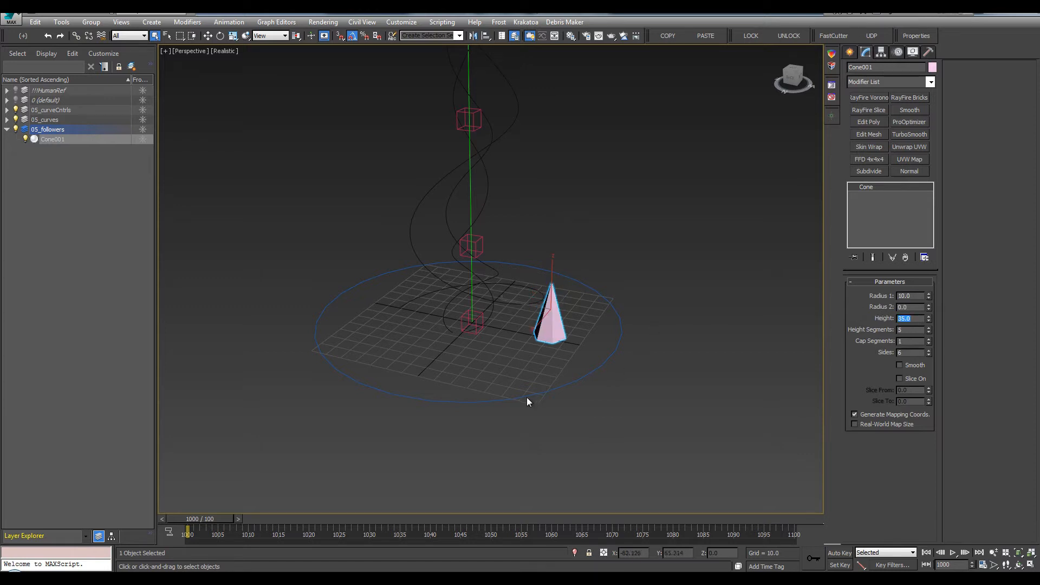
# Set the cone's Radius 1 to 3 and its height to 15.
pyautogui.scroll(5, 544, 375)
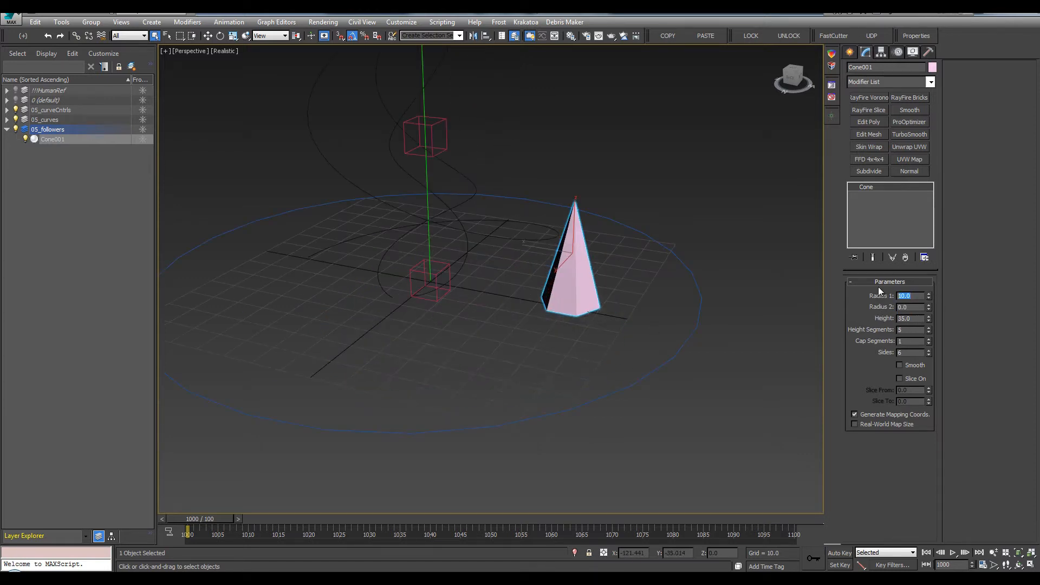
pyautogui.write('3')
pyautogui.press('Tab')
pyautogui.press('Tab')
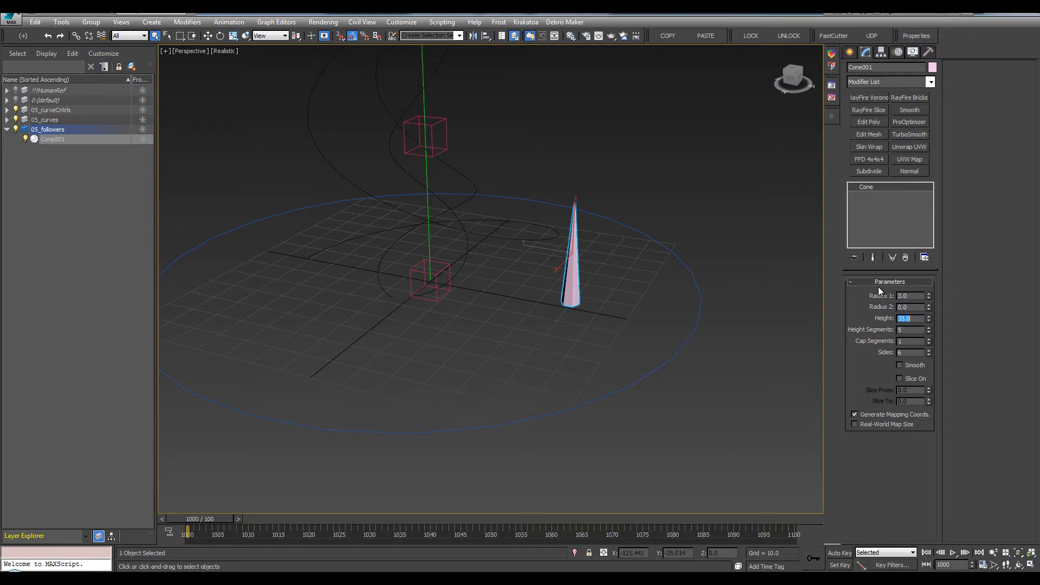
pyautogui.write('15')
pyautogui.press('Return')
pyautogui.scroll(-4, 535, 295)
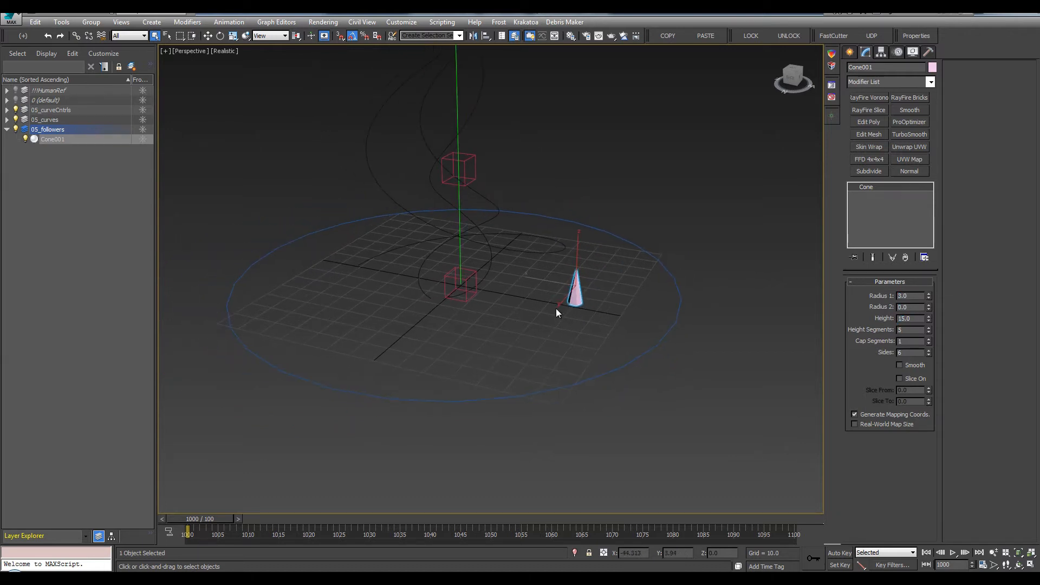
# Colour the cone red with swatch 12 of the colour palette script and close the palette.
pyautogui.click(832, 53)
pyautogui.click(39, 43)
pyautogui.click(187, 22)
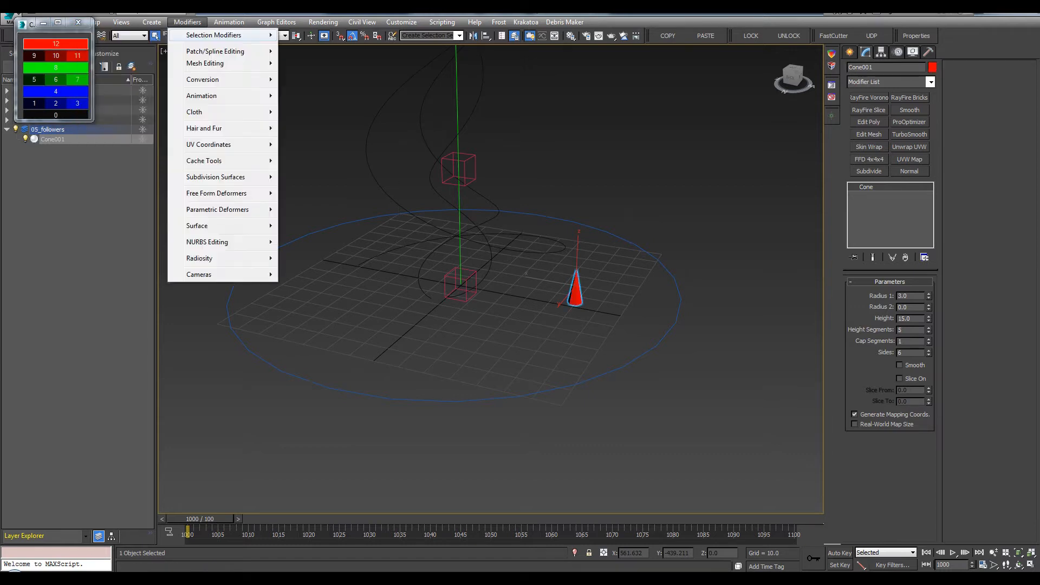
pyautogui.click(80, 23)
# Attach the cone to master_curve with a Path Constraint.
pyautogui.moveTo(582, 317); pyautogui.dragTo(571, 327, button='middle')
pyautogui.moveTo(450, 252); pyautogui.dragTo(433, 276, button='middle')
pyautogui.scroll(3, 441, 280)
pyautogui.scroll(2, 441, 280)
pyautogui.scroll(-1, 285, 90)
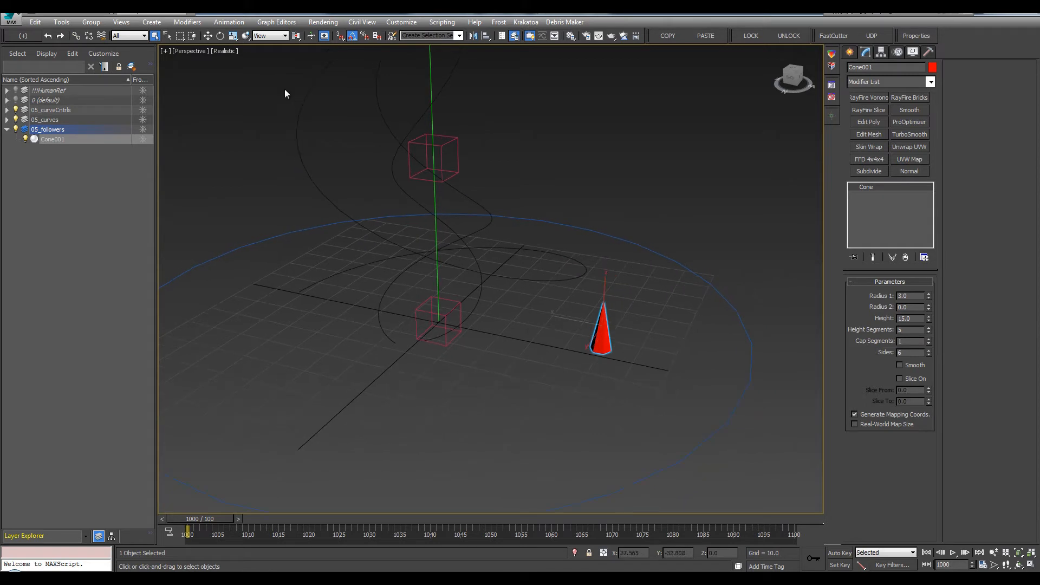
pyautogui.click(229, 22)
pyautogui.moveTo(249, 79)
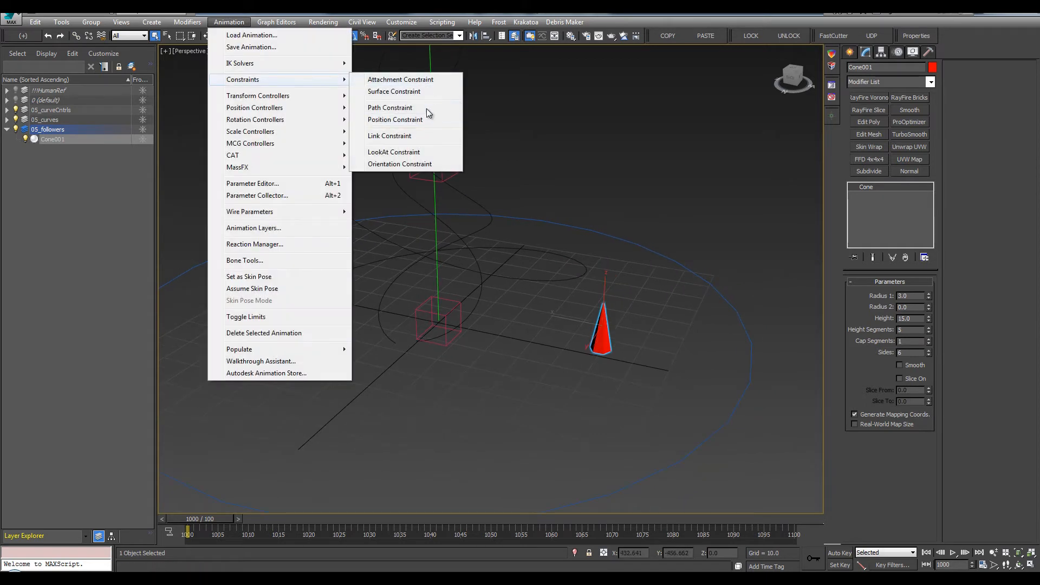
pyautogui.click(425, 108)
pyautogui.click(459, 235)
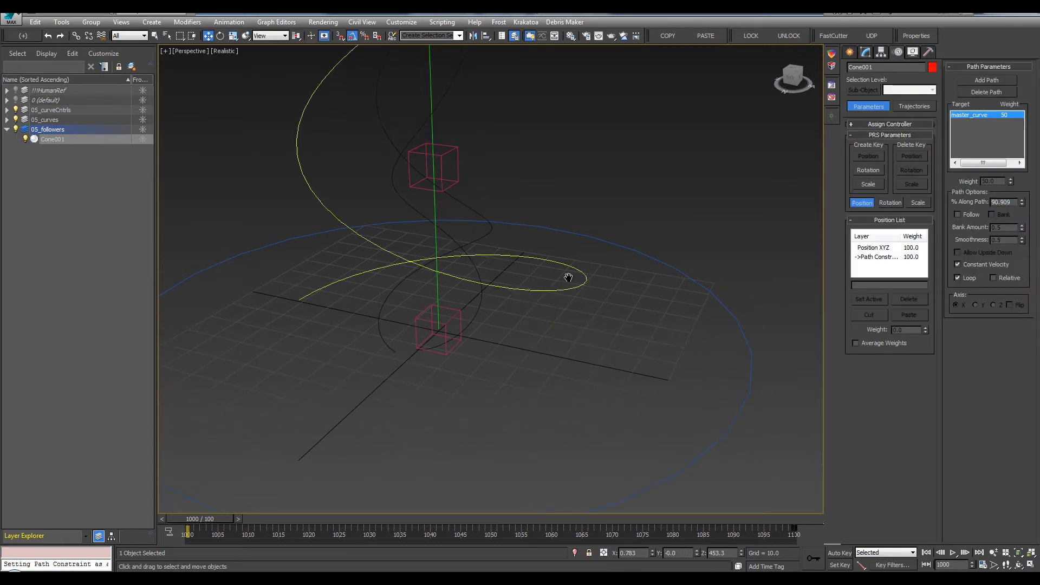
# Scrub the timeline around frame 1000 and examine the cone's position along master_curve.
pyautogui.moveTo(569, 278); pyautogui.dragTo(460, 390, button='middle')
pyautogui.scroll(-3, 499, 259)
pyautogui.click(238, 518)
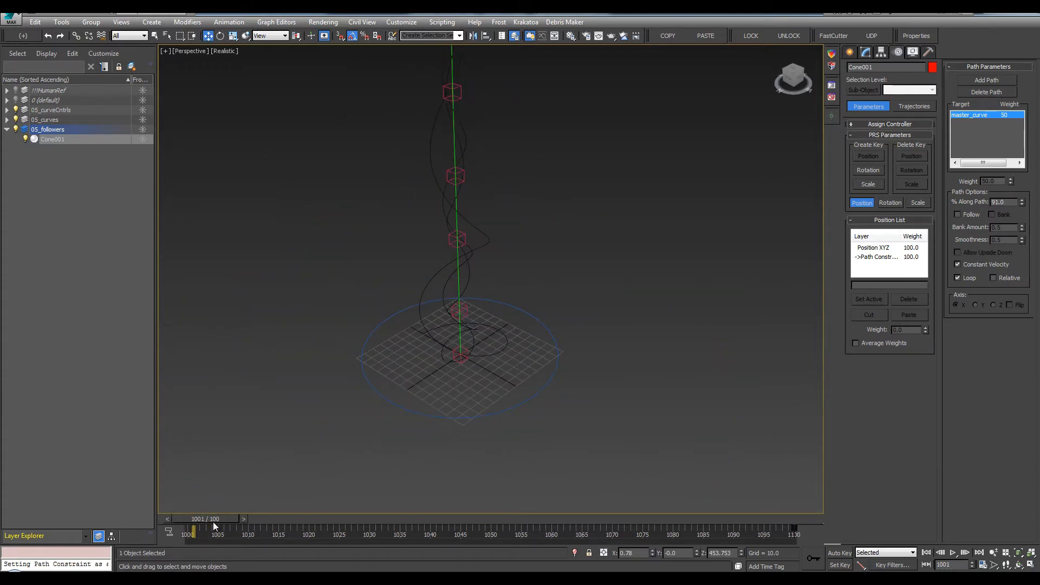
pyautogui.moveTo(214, 524); pyautogui.dragTo(208, 523)
pyautogui.keyDown('alt'); pyautogui.moveTo(630, 178); pyautogui.dragTo(473, 166, button='middle'); pyautogui.keyUp('alt')
pyautogui.press('q')
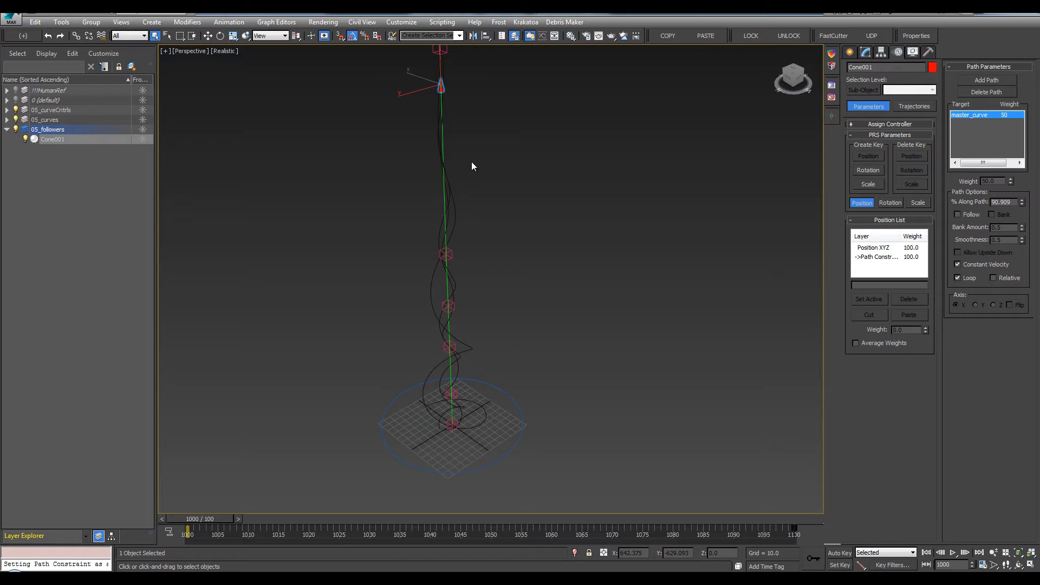
pyautogui.keyDown('alt'); pyautogui.moveTo(473, 166); pyautogui.dragTo(487, 152, button='middle'); pyautogui.keyUp('alt')
# Open a new Track View for the cone, load another saved layout and enlarge the window.
pyautogui.click(277, 21)
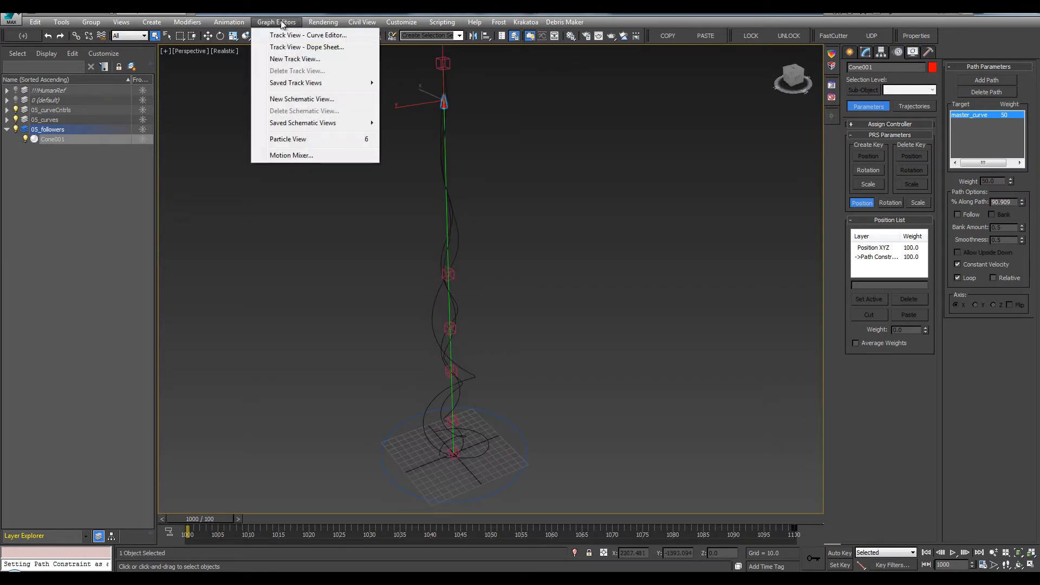
pyautogui.click(294, 59)
pyautogui.rightClick(606, 69)
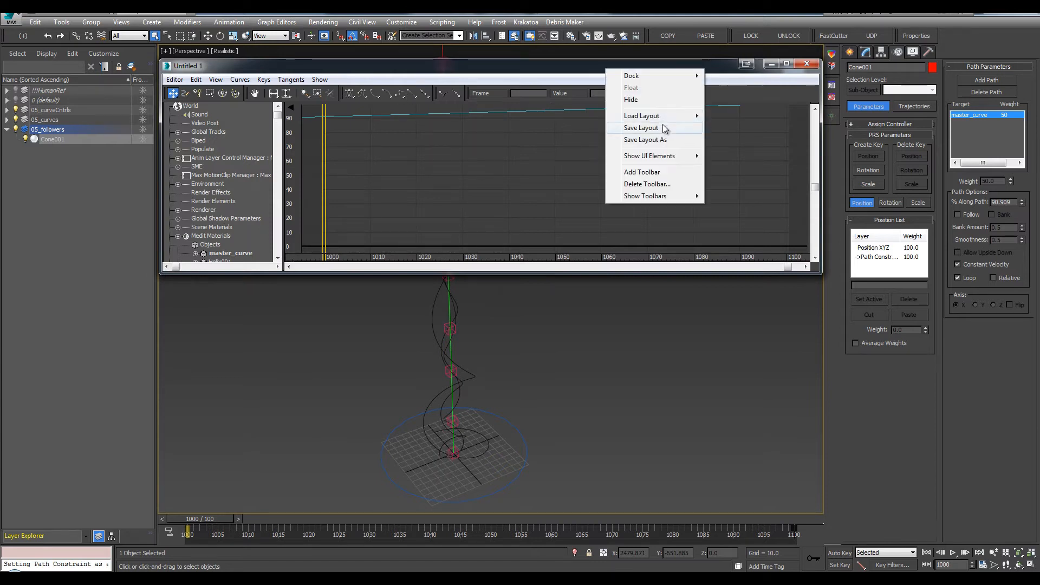
pyautogui.moveTo(661, 116)
pyautogui.click(753, 127)
pyautogui.moveTo(532, 73); pyautogui.dragTo(532, 219)
pyautogui.moveTo(738, 288); pyautogui.dragTo(912, 393)
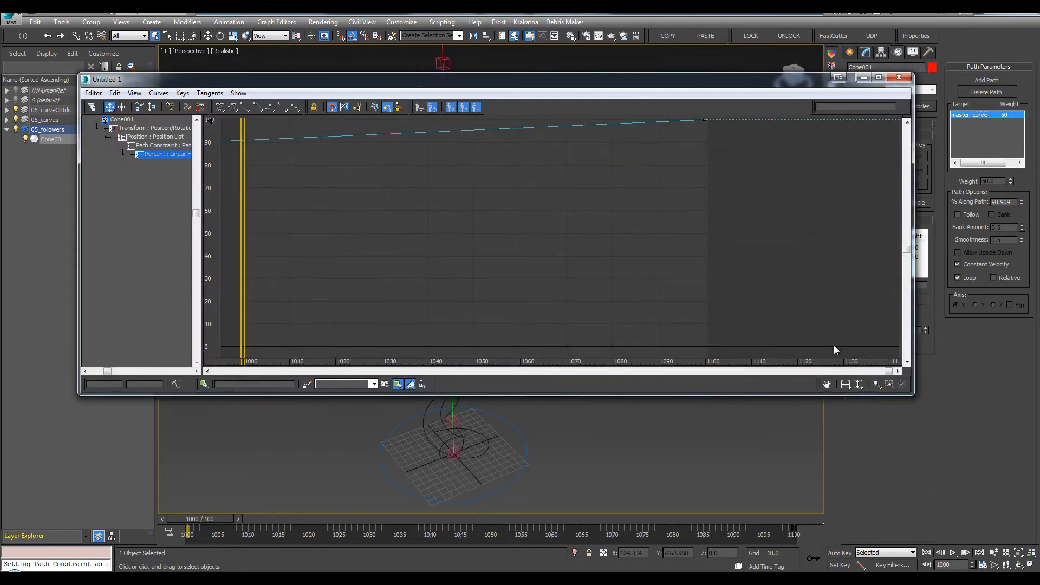
# Move the first key of the cone's Percent curve to frame 1000 at value 0.
pyautogui.scroll(-5, 610, 241)
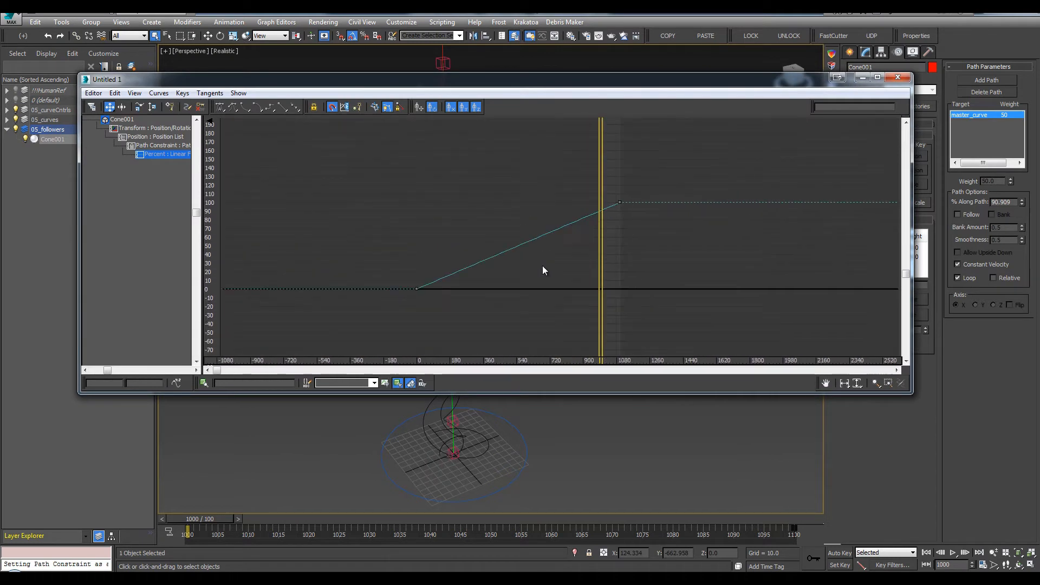
pyautogui.click(416, 288)
pyautogui.moveTo(415, 273); pyautogui.dragTo(400, 250, button='middle')
pyautogui.scroll(3, 399, 252)
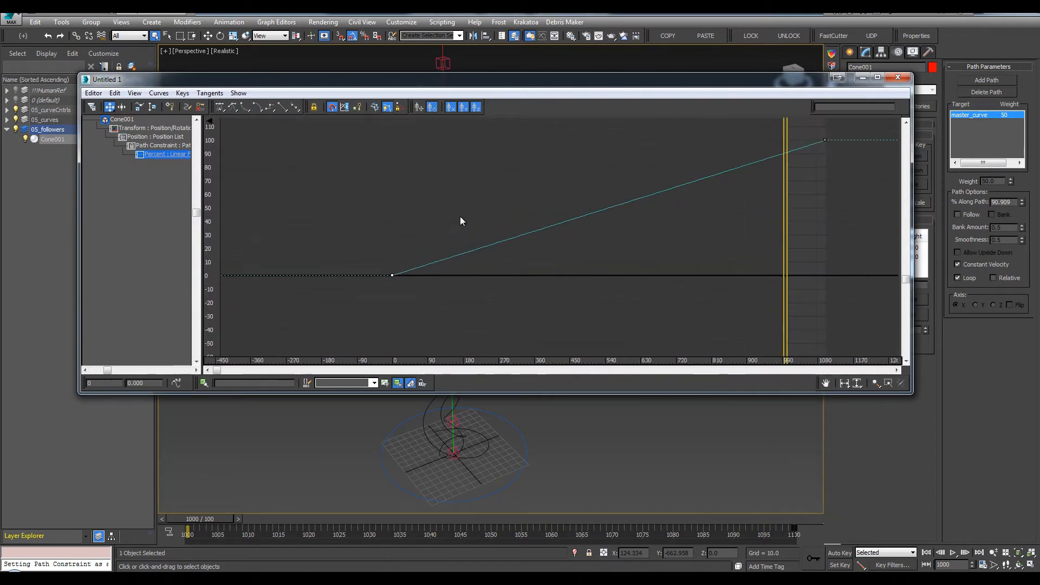
pyautogui.moveTo(460, 221); pyautogui.dragTo(314, 297, button='middle')
pyautogui.moveTo(275, 275); pyautogui.dragTo(669, 275)
pyautogui.moveTo(669, 266); pyautogui.dragTo(567, 233, button='middle')
pyautogui.scroll(5, 567, 258)
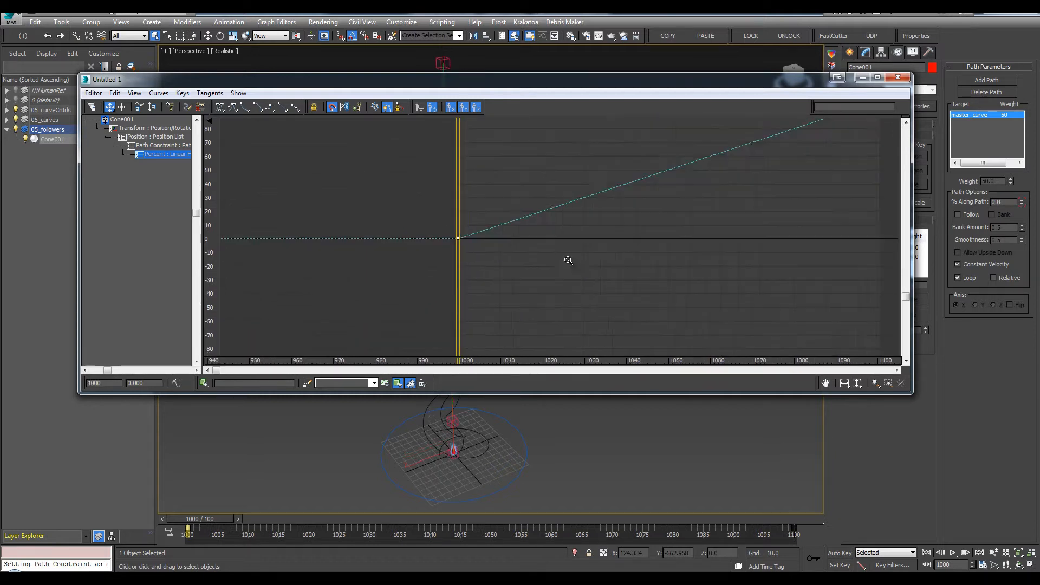
pyautogui.moveTo(517, 237); pyautogui.dragTo(525, 237)
pyautogui.moveTo(502, 246); pyautogui.dragTo(403, 277, button='middle')
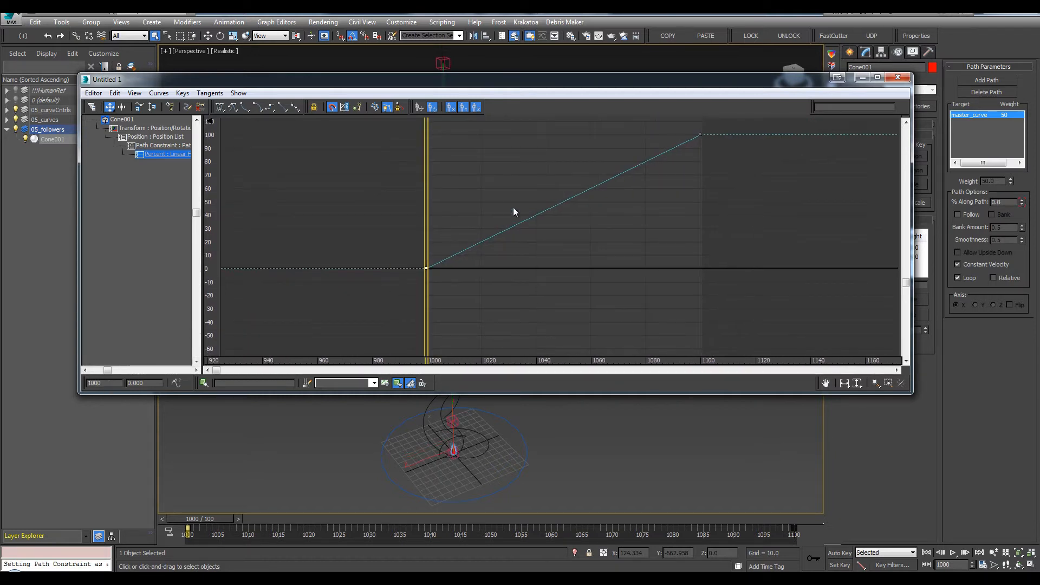
pyautogui.moveTo(514, 211); pyautogui.dragTo(488, 225, button='middle')
# Move the Track View window aside to uncover the guide curves in the viewport.
pyautogui.moveTo(524, 81); pyautogui.dragTo(530, 77)
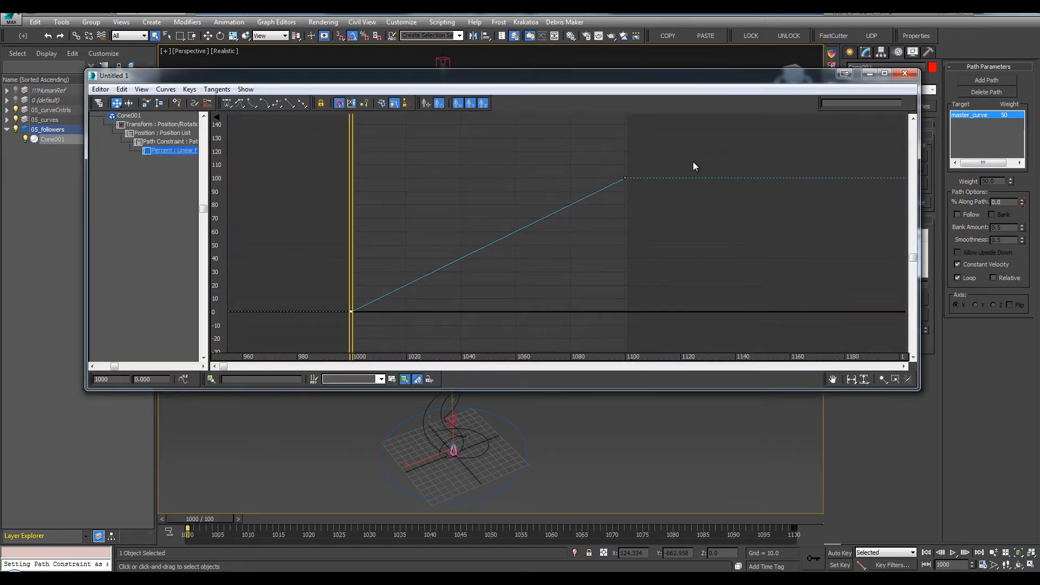
pyautogui.moveTo(399, 187); pyautogui.dragTo(390, 197, button='middle')
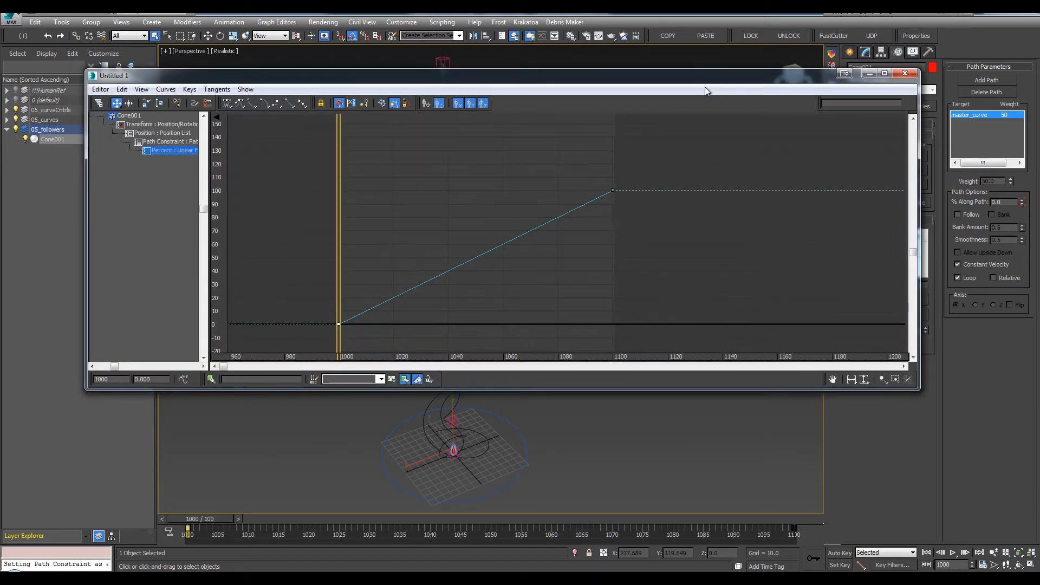
pyautogui.moveTo(484, 229); pyautogui.dragTo(491, 230, button='middle')
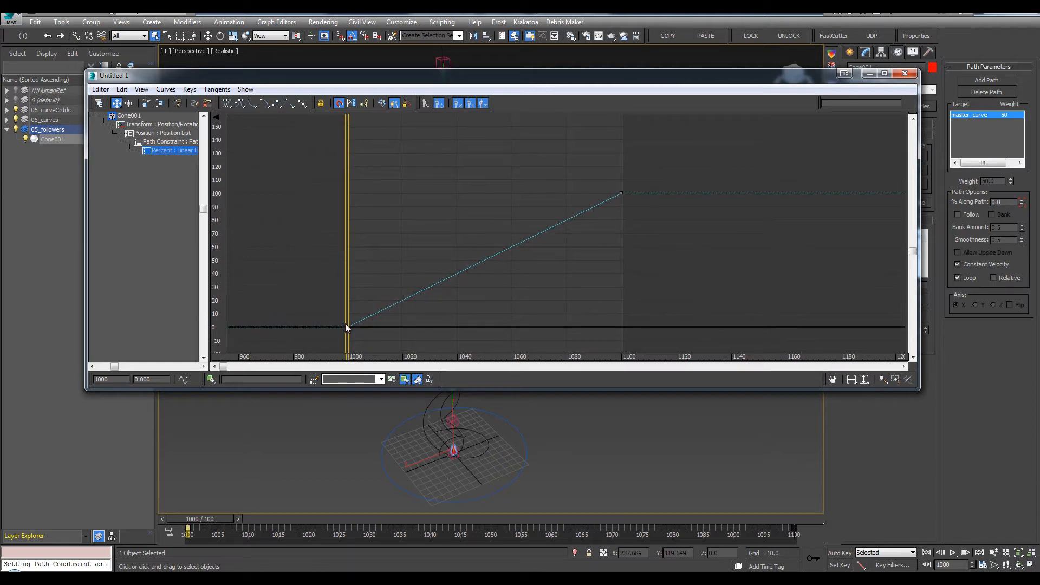
pyautogui.moveTo(409, 80); pyautogui.dragTo(444, 99)
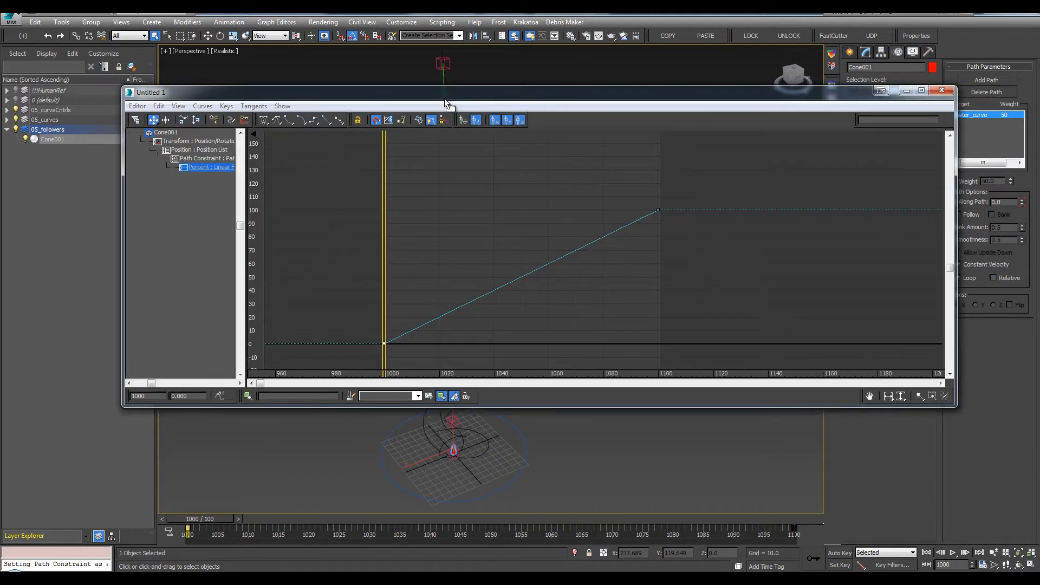
pyautogui.moveTo(444, 99); pyautogui.dragTo(445, 169)
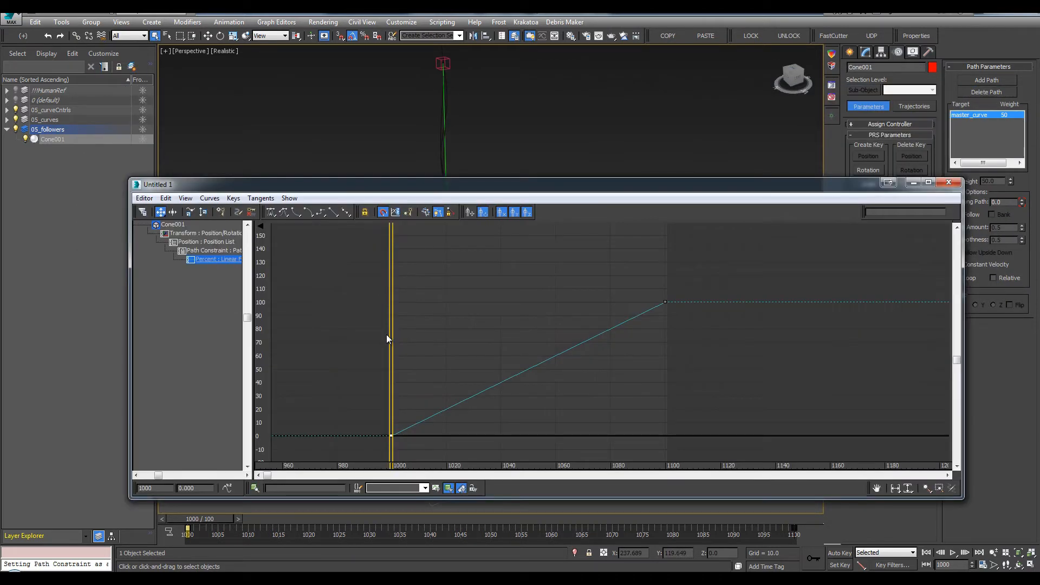
pyautogui.moveTo(386, 334); pyautogui.dragTo(303, 330)
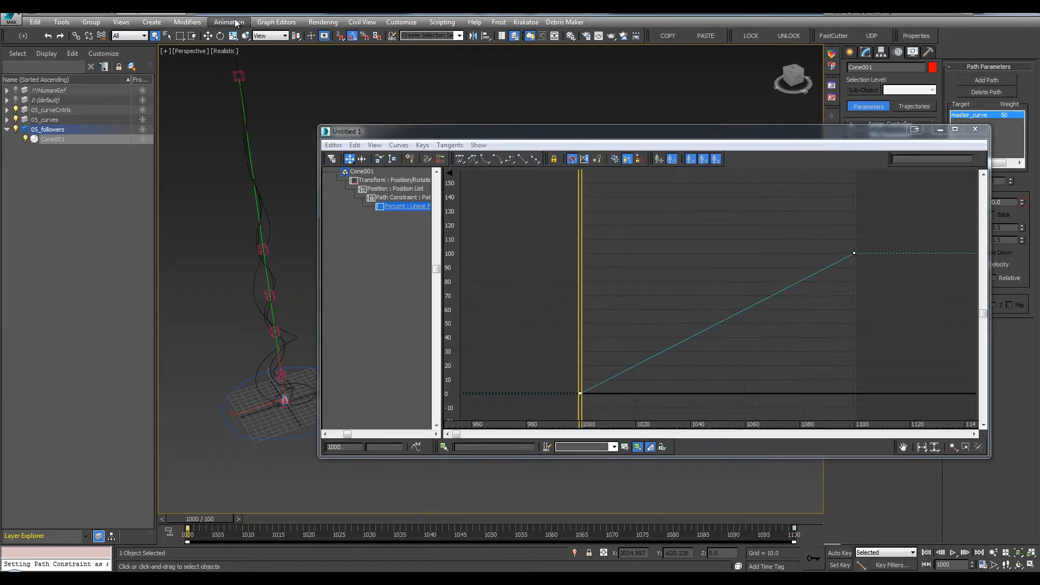
pyautogui.click(229, 21)
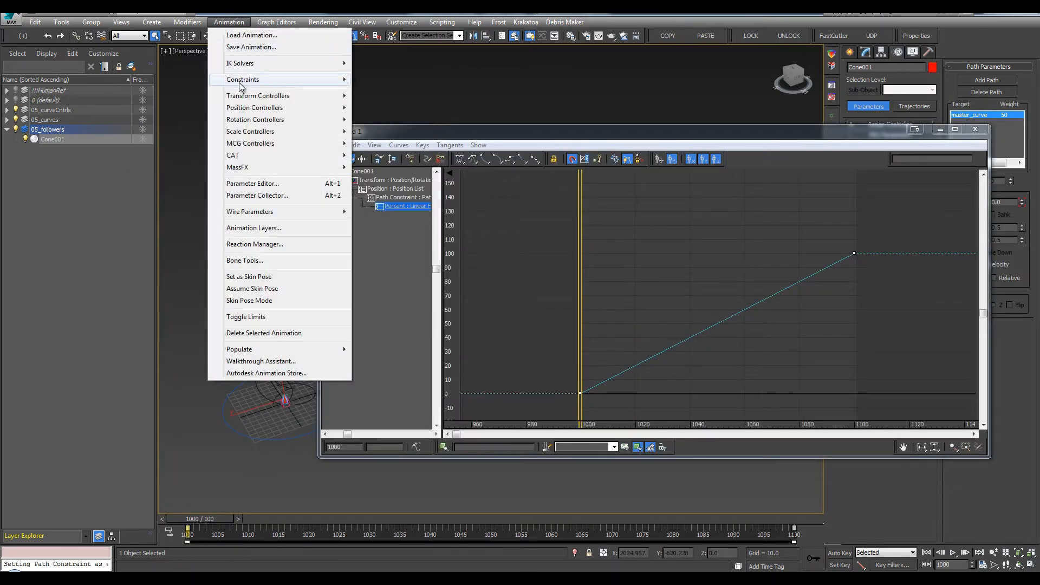
pyautogui.moveTo(242, 80)
pyautogui.click(409, 108)
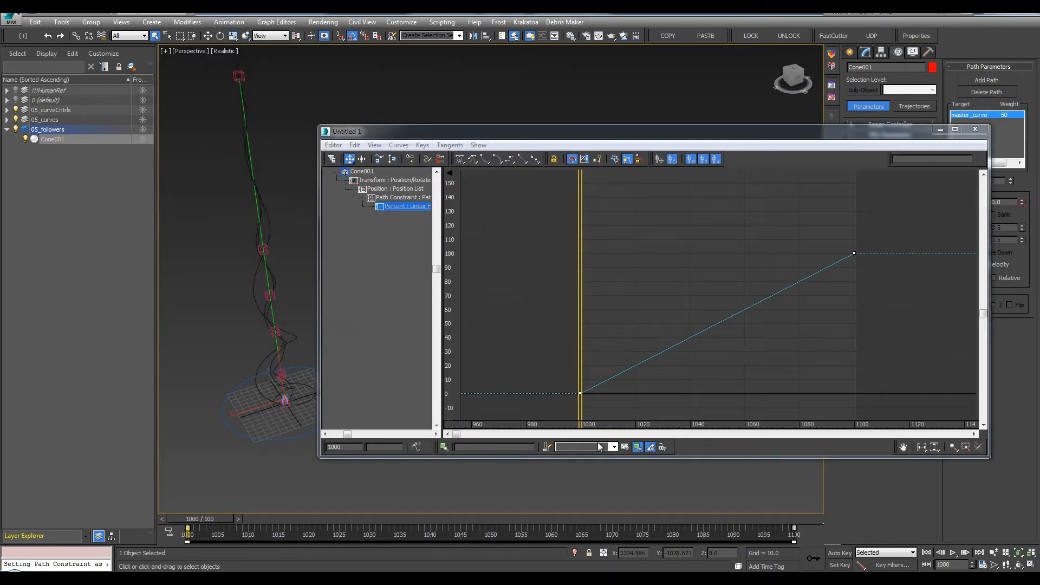
# Widen the Track View's controller list and assign a Bezier Float controller to the path constraint's Percent track.
pyautogui.moveTo(439, 210); pyautogui.dragTo(490, 209)
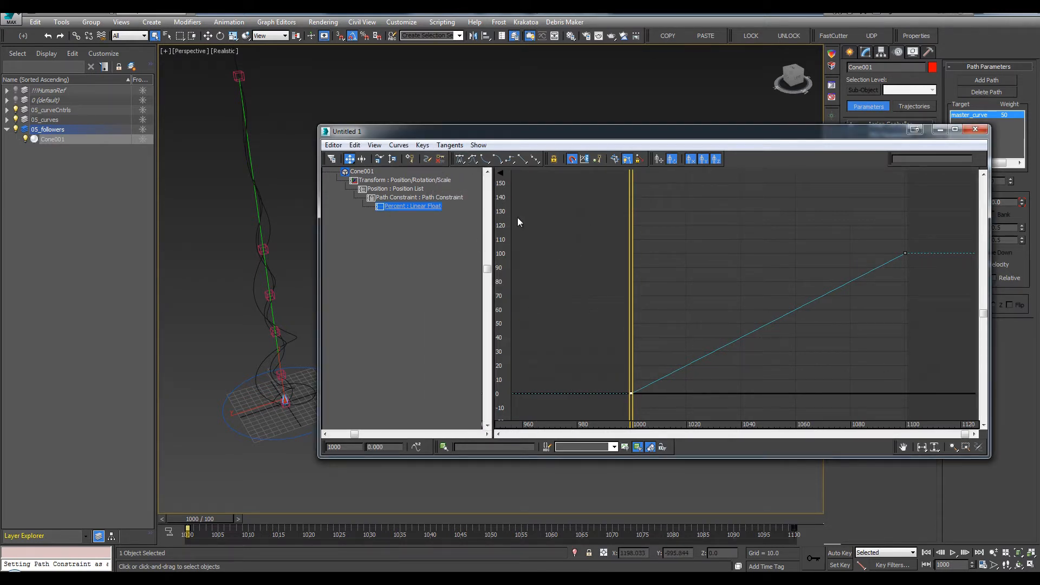
pyautogui.rightClick(395, 203)
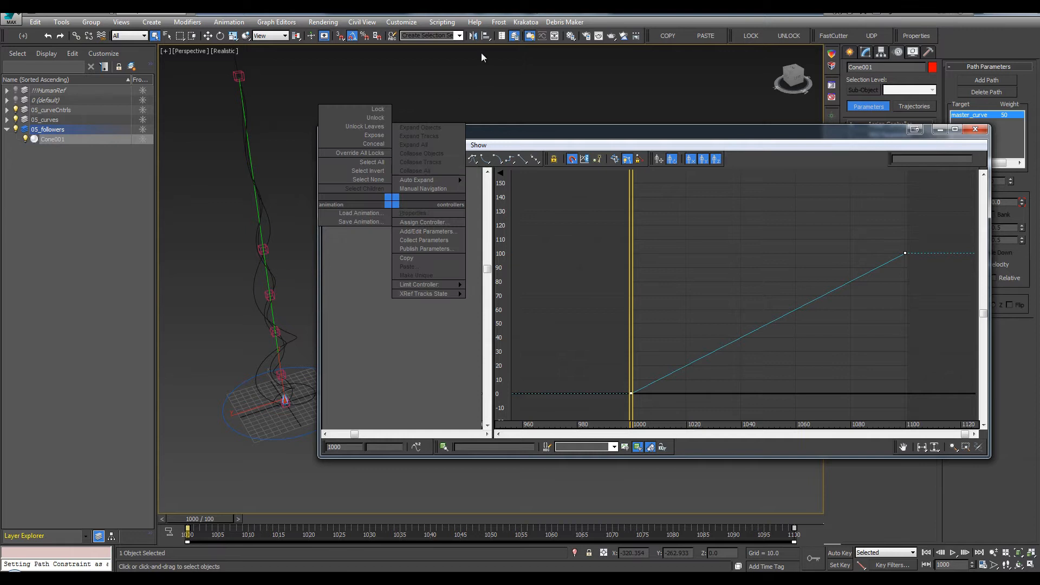
pyautogui.click(450, 230)
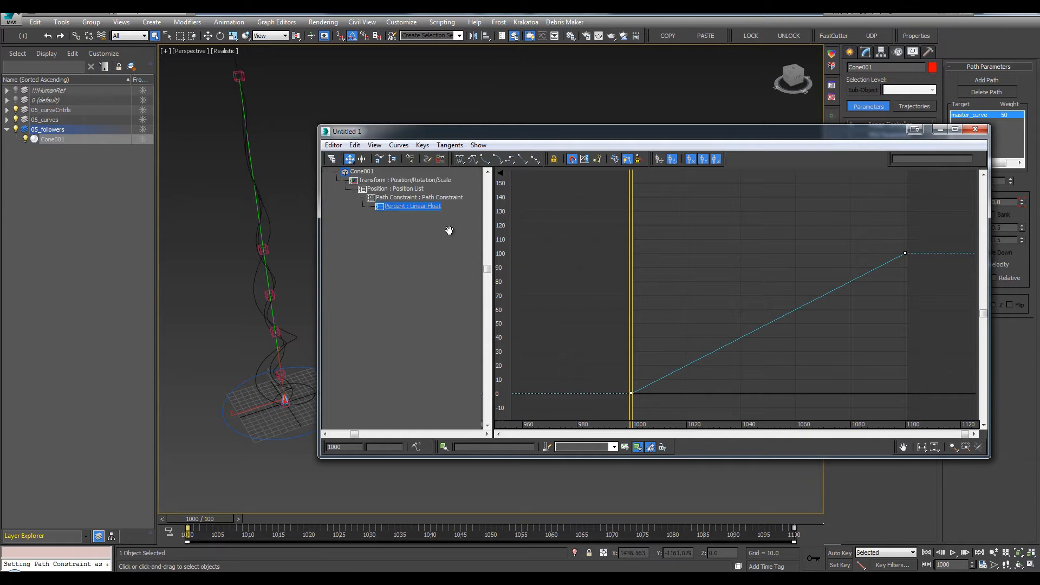
pyautogui.click(400, 200)
pyautogui.click(400, 205)
pyautogui.rightClick(410, 204)
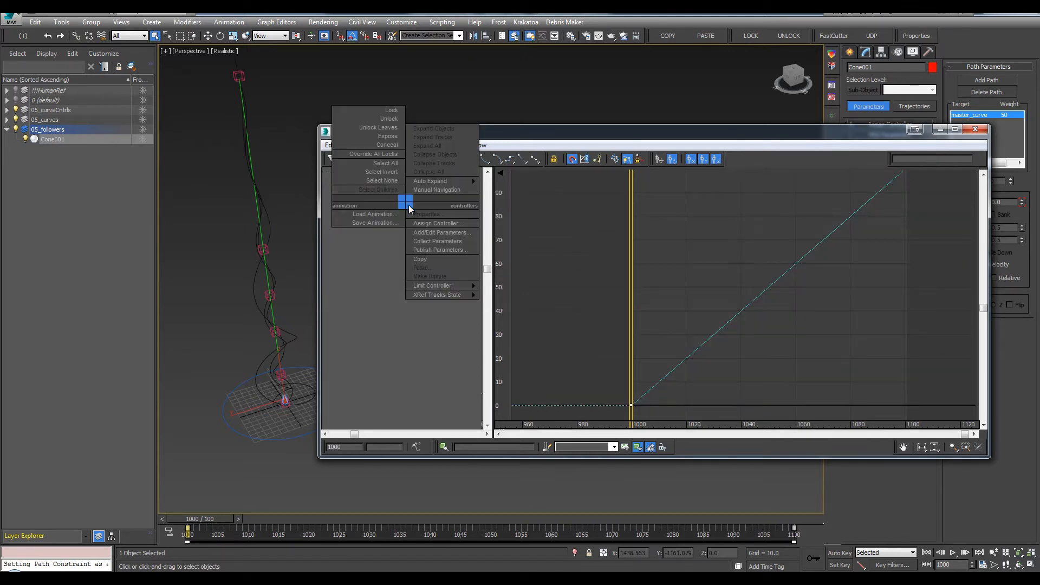
pyautogui.click(425, 223)
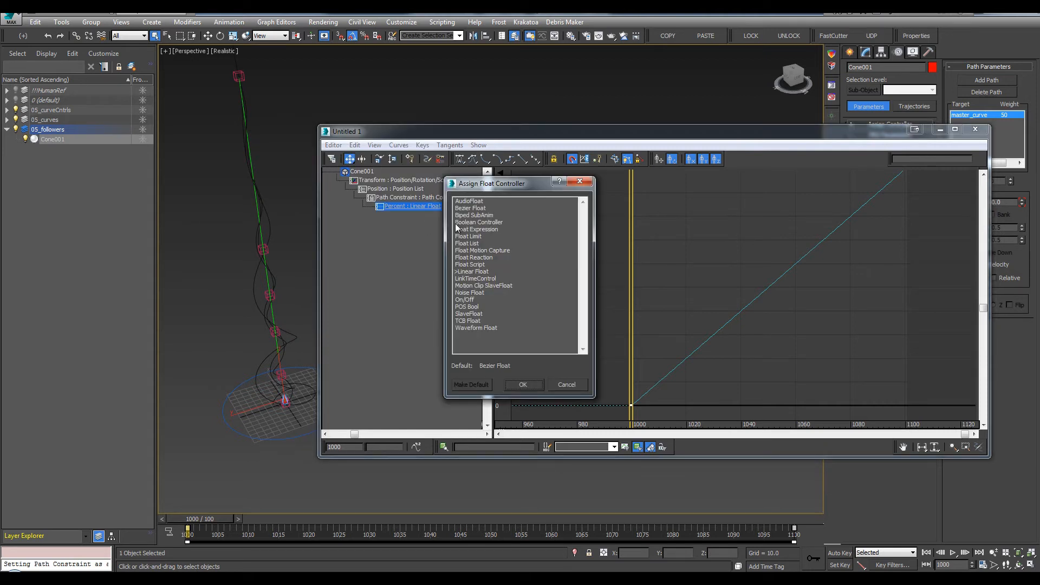
pyautogui.click(470, 209)
pyautogui.click(523, 384)
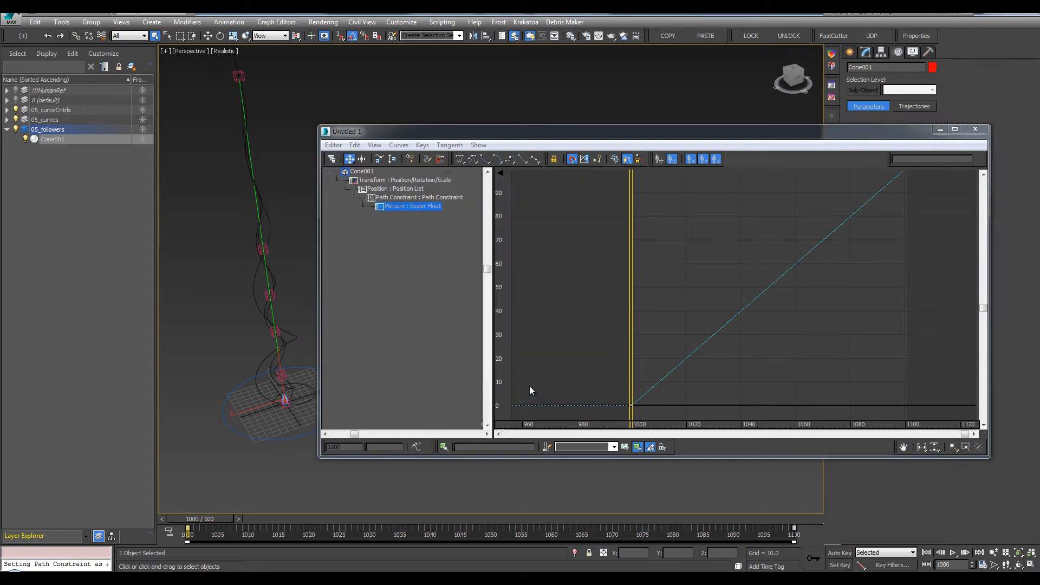
# Set the Percent keys to auto tangents and close the Track View.
pyautogui.moveTo(845, 254); pyautogui.dragTo(827, 277, button='middle')
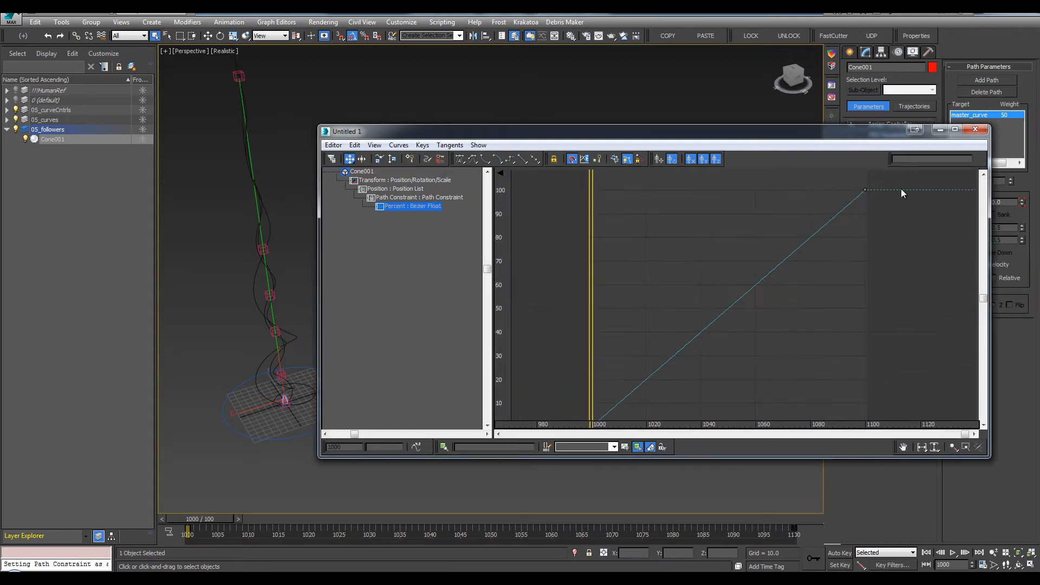
pyautogui.scroll(-2, 734, 258)
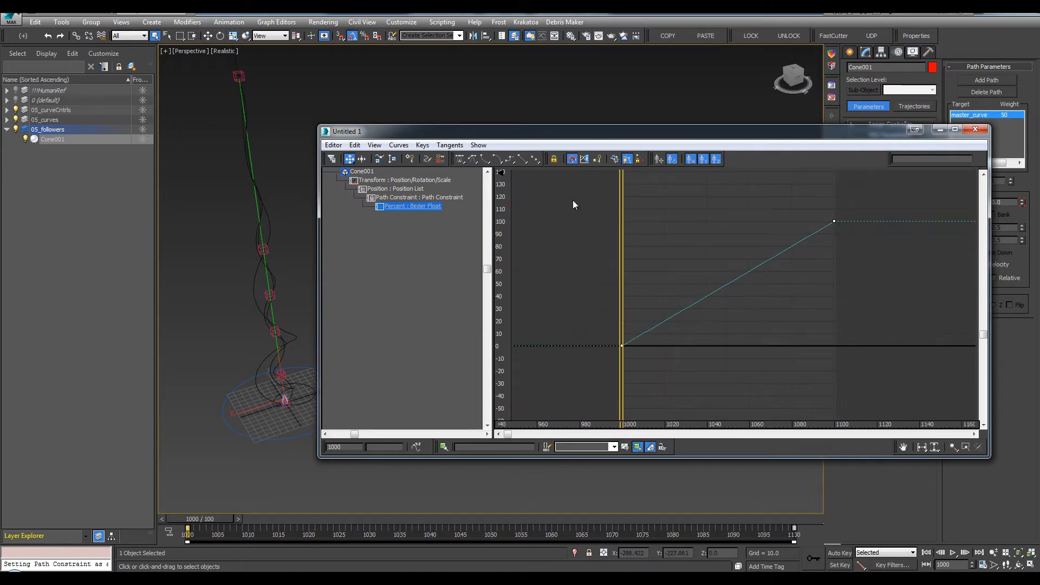
pyautogui.click(461, 159)
pyautogui.click(977, 129)
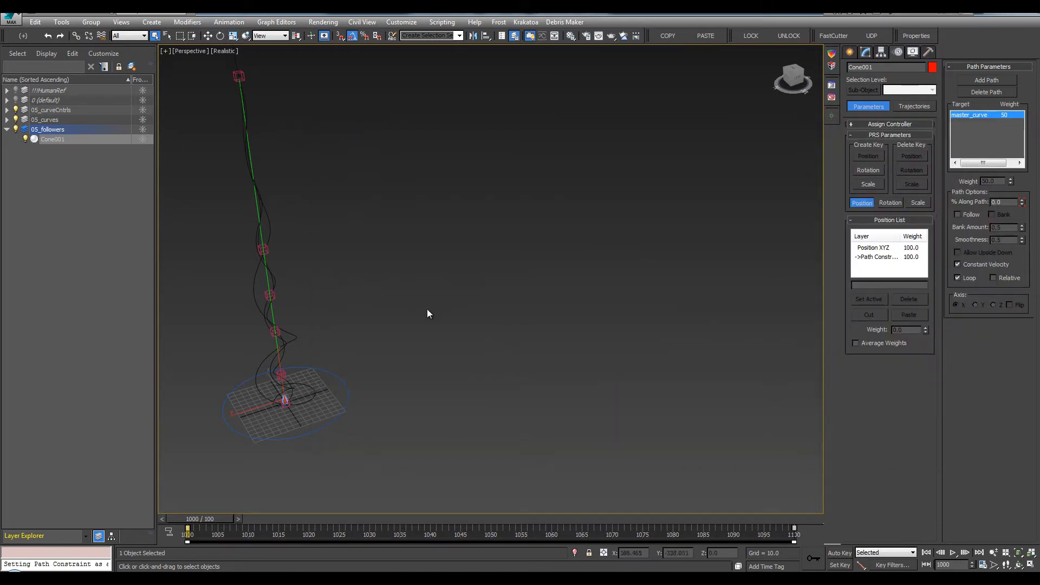
# Play the animation in the Front view, examine the cone's motion along master_curve and rewind to frame 1000.
pyautogui.keyDown('alt'); pyautogui.moveTo(427, 309); pyautogui.dragTo(435, 333, button='middle'); pyautogui.keyUp('alt')
pyautogui.press('f')
pyautogui.moveTo(585, 288); pyautogui.dragTo(526, 364, button='middle')
pyautogui.scroll(-3, 568, 345)
pyautogui.click(554, 362)
pyautogui.press('/')
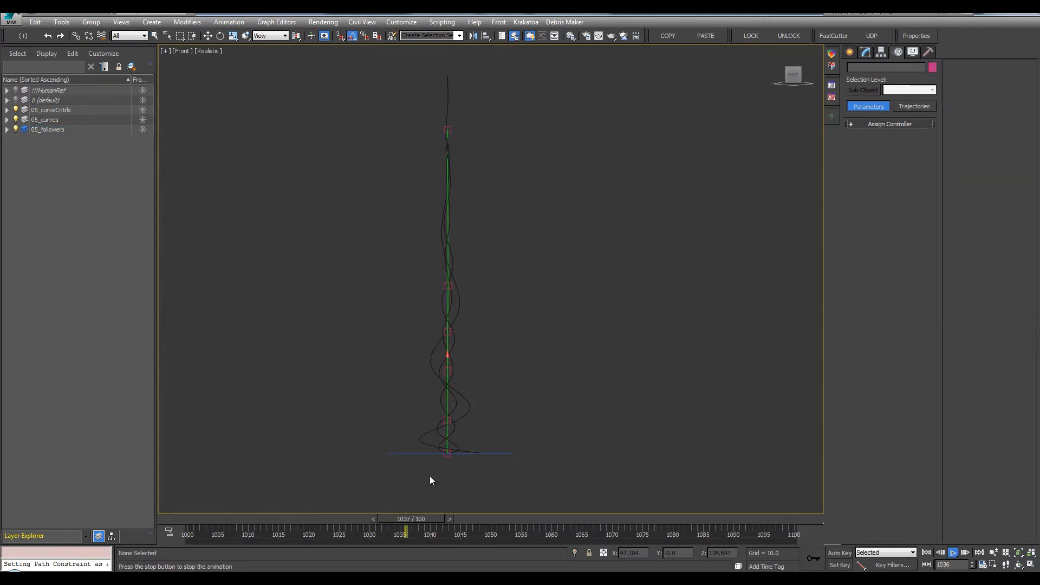
pyautogui.moveTo(304, 521); pyautogui.dragTo(178, 516)
# Return to the Perspective view and clone the red cone at the base of master_curve.
pyautogui.hotkey('alt', 'w')
pyautogui.click(603, 400)
pyautogui.hotkey('alt', 'w')
pyautogui.scroll(5, 484, 356)
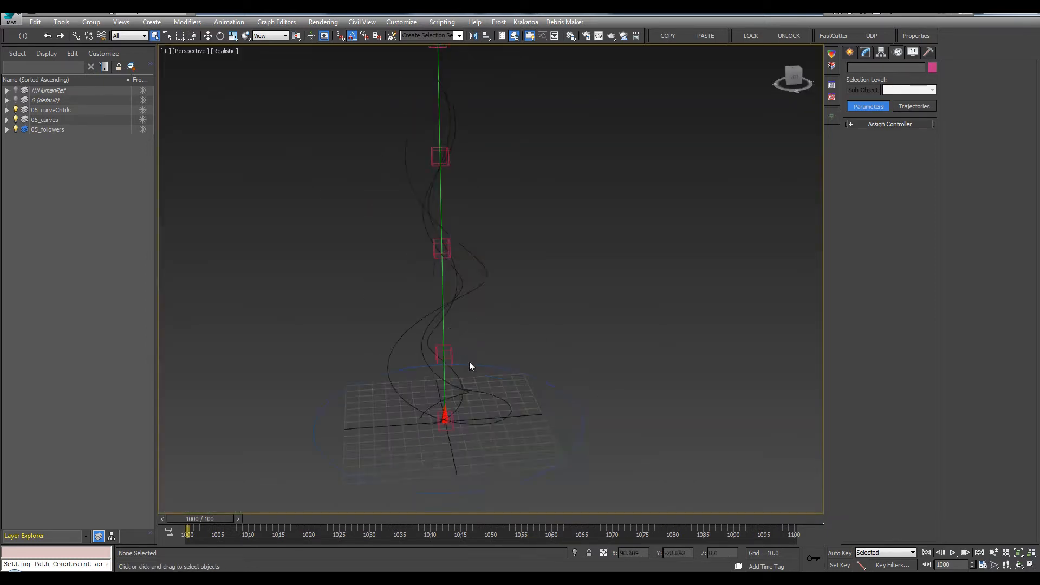
pyautogui.click(424, 428)
pyautogui.moveTo(463, 382); pyautogui.dragTo(481, 317, button='middle')
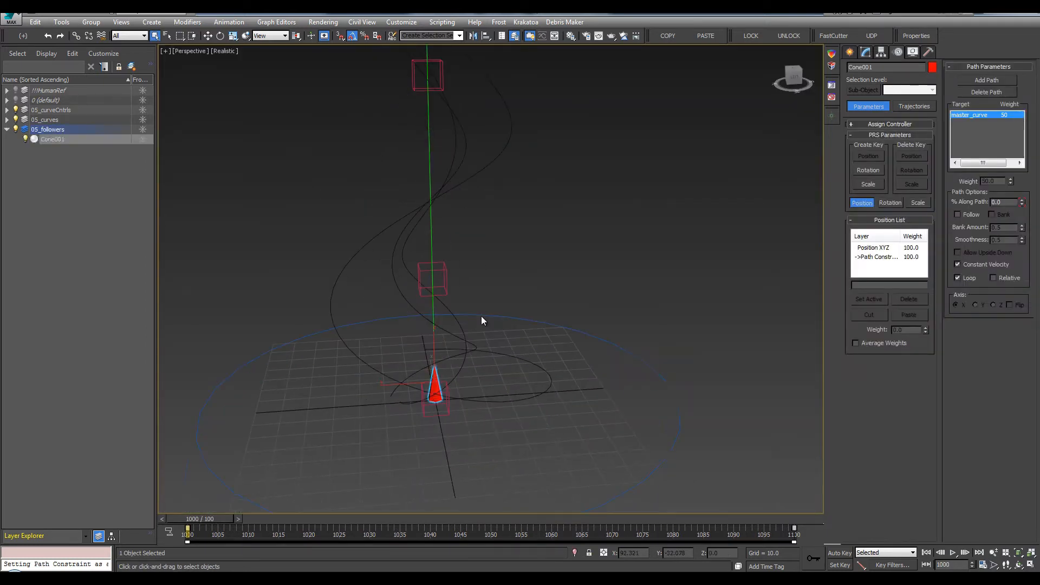
pyautogui.hotkey('ctrl', 'v')
pyautogui.click(492, 335)
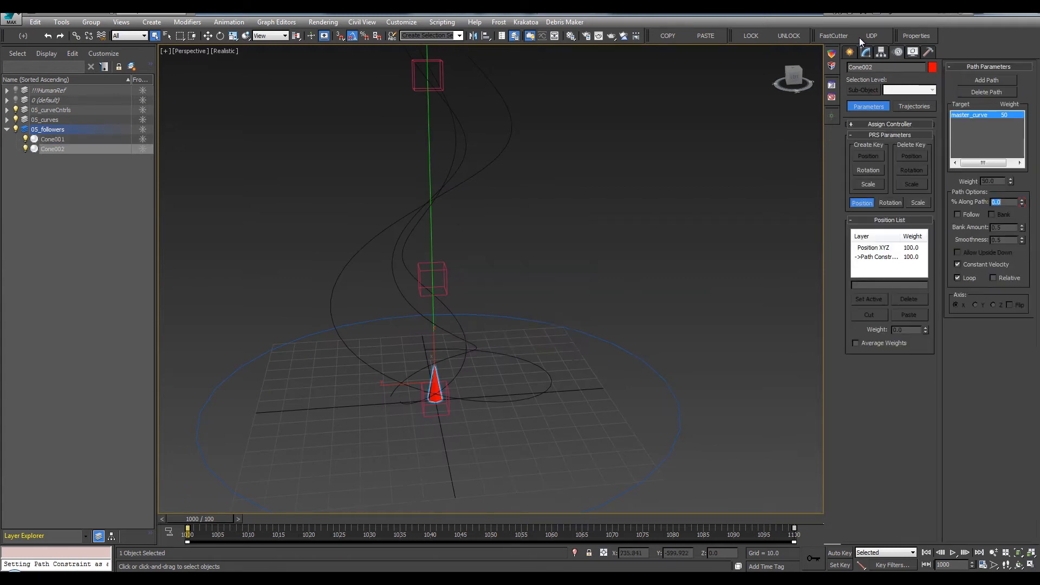
# Colour the cloned cone green with the colour palette script and save the scene.
pyautogui.click(829, 55)
pyautogui.click(40, 79)
pyautogui.click(89, 35)
pyautogui.moveTo(447, 316); pyautogui.dragTo(462, 293, button='middle')
pyautogui.hotkey('ctrl', 's')
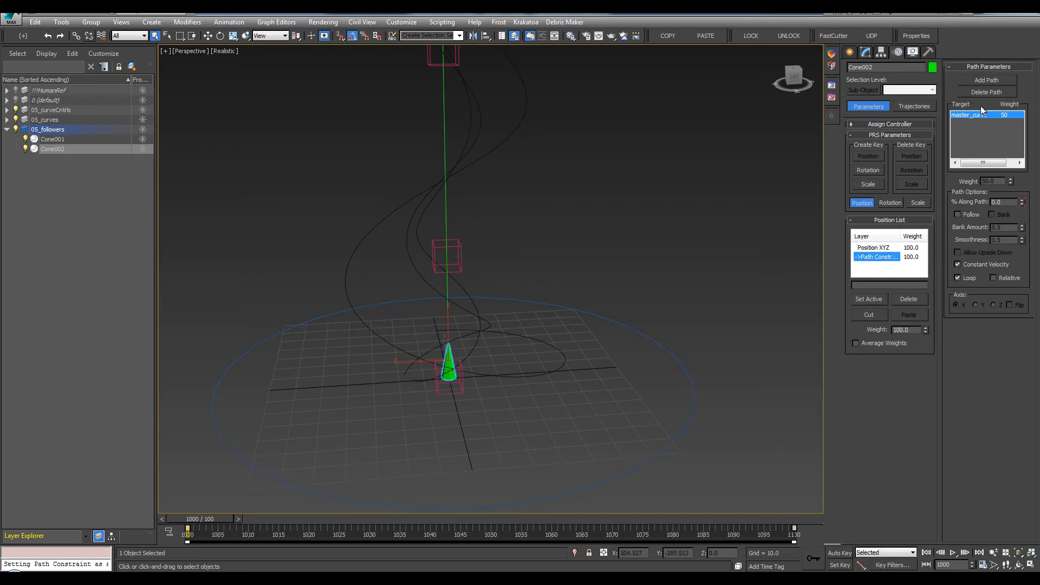
# Replace master_curve with Helix001 as the green cone's constraint path and check its motion on the timeline.
pyautogui.click(981, 92)
pyautogui.click(985, 81)
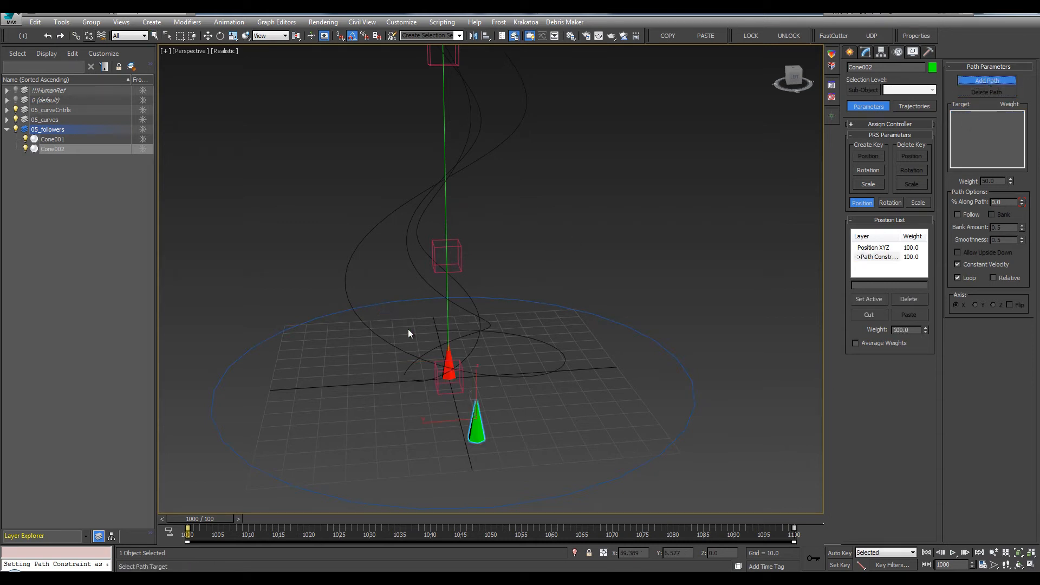
pyautogui.click(370, 334)
pyautogui.keyDown('alt'); pyautogui.moveTo(478, 364); pyautogui.dragTo(448, 391, button='middle'); pyautogui.keyUp('alt')
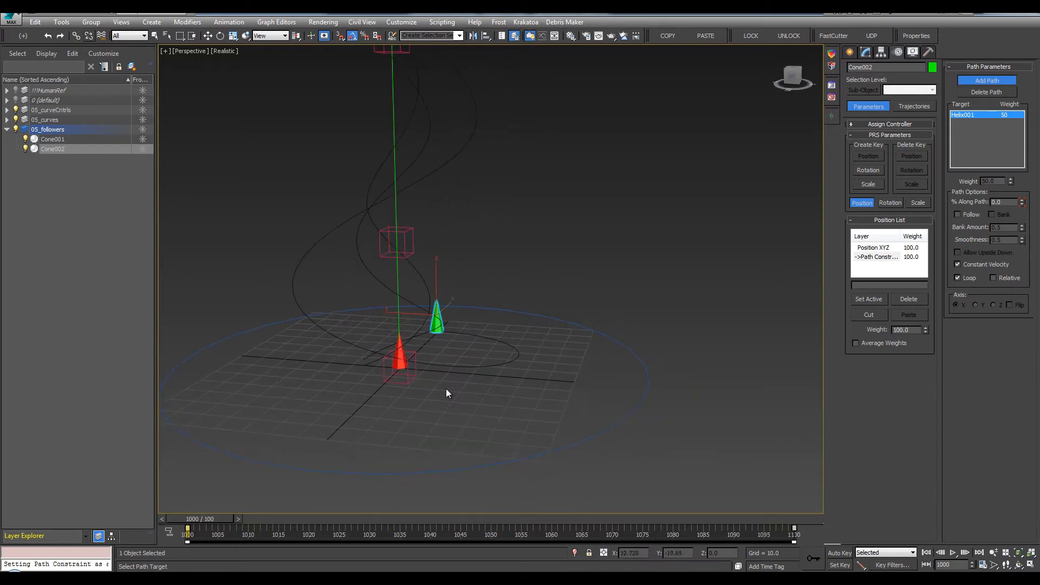
pyautogui.moveTo(210, 515)
pyautogui.mouseDown()
pyautogui.moveTo(447, 522)
pyautogui.moveTo(194, 512)
pyautogui.mouseUp()
pyautogui.keyDown('alt'); pyautogui.moveTo(697, 353); pyautogui.dragTo(414, 341, button='middle'); pyautogui.keyUp('alt')
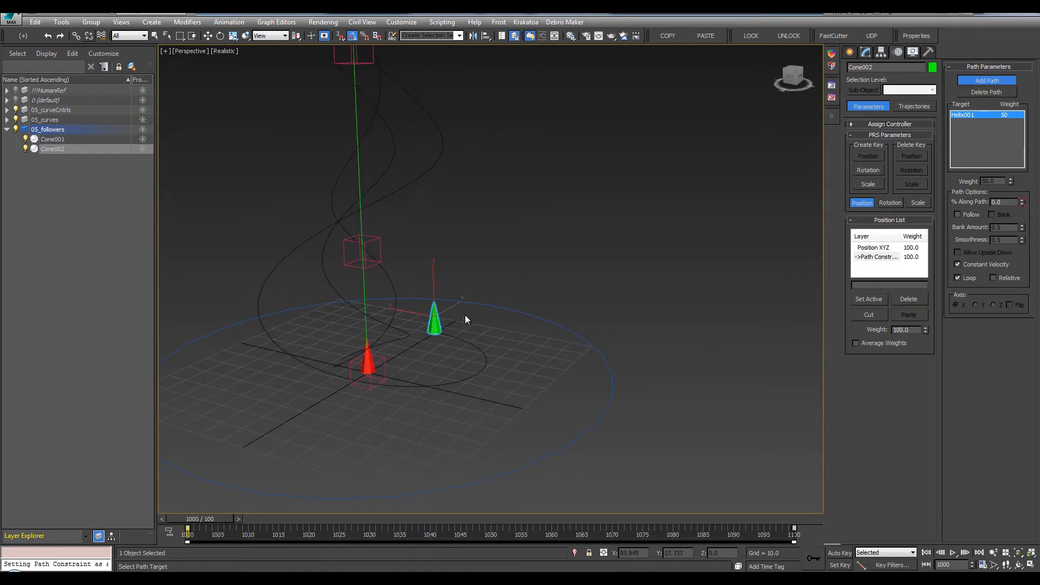
# Turn on Follow with the Z axis for the green cone and scrub to frame 1028.
pyautogui.click(969, 213)
pyautogui.click(975, 304)
pyautogui.click(994, 305)
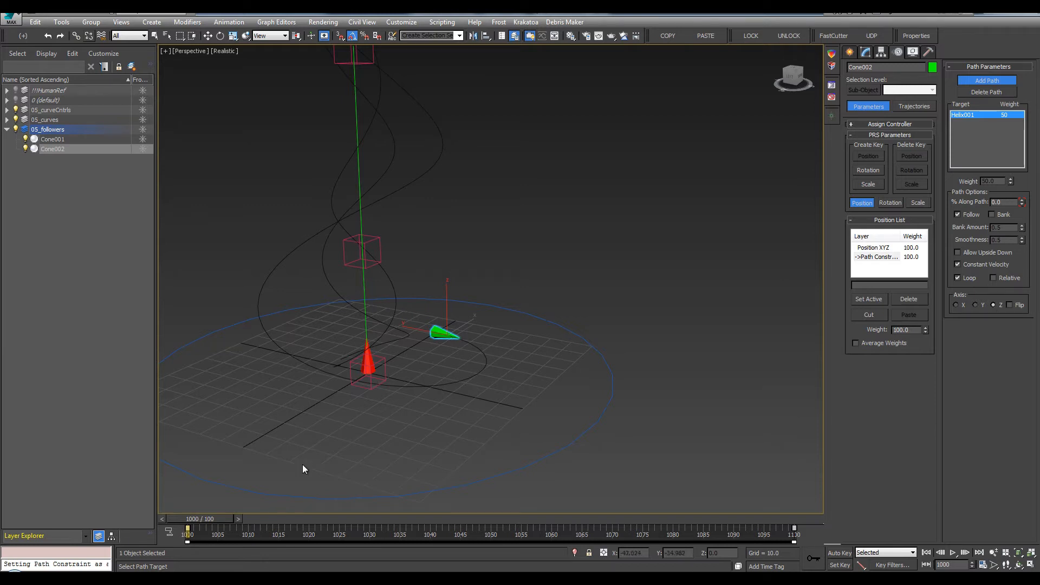
pyautogui.moveTo(215, 527); pyautogui.dragTo(358, 522)
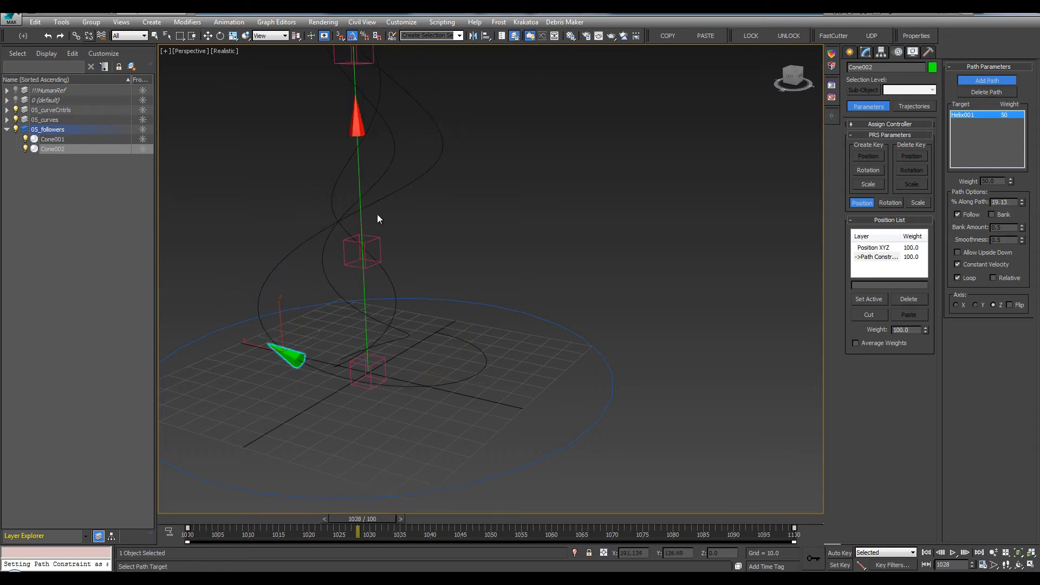
# Leave path picking, turn on Follow with the Z axis for the red cone and deselect it.
pyautogui.click(355, 130)
pyautogui.moveTo(395, 208); pyautogui.dragTo(431, 255, button='middle')
pyautogui.hotkey('ctrl', 'z')
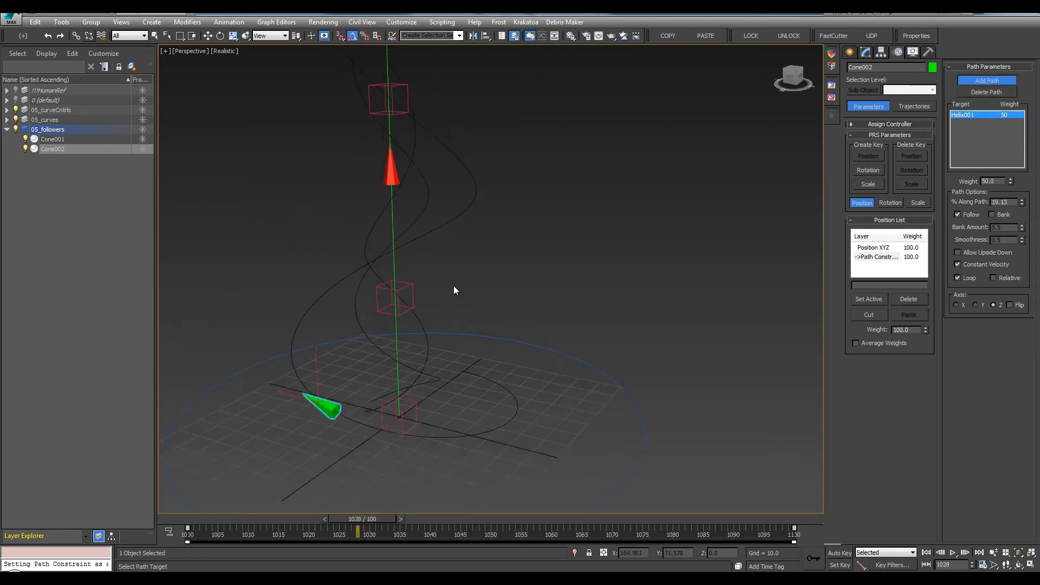
pyautogui.rightClick(461, 268)
pyautogui.click(390, 173)
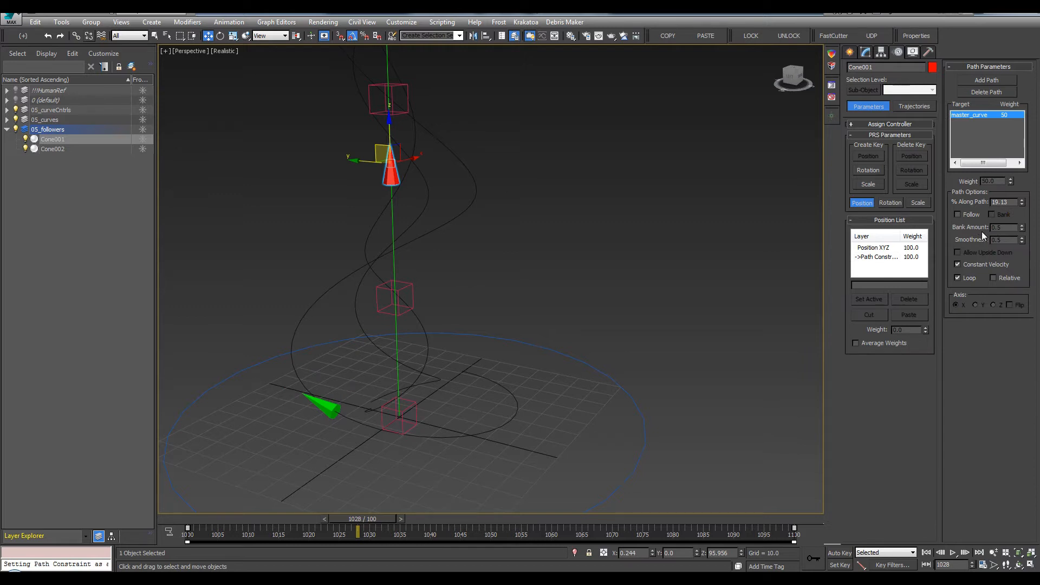
pyautogui.click(958, 214)
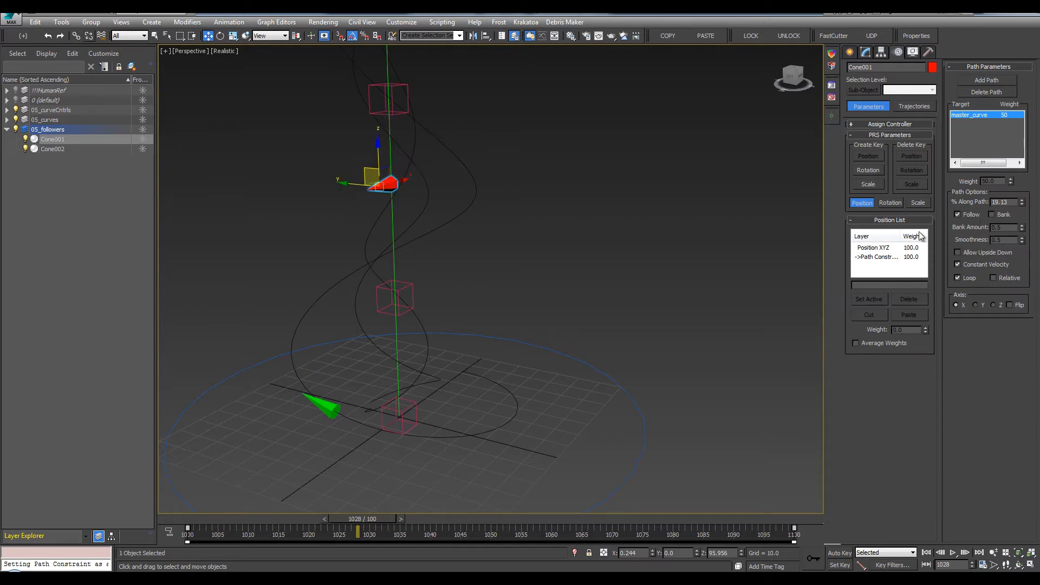
pyautogui.click(993, 305)
pyautogui.keyDown('alt'); pyautogui.moveTo(516, 298); pyautogui.dragTo(415, 288, button='middle'); pyautogui.keyUp('alt')
pyautogui.click(397, 327)
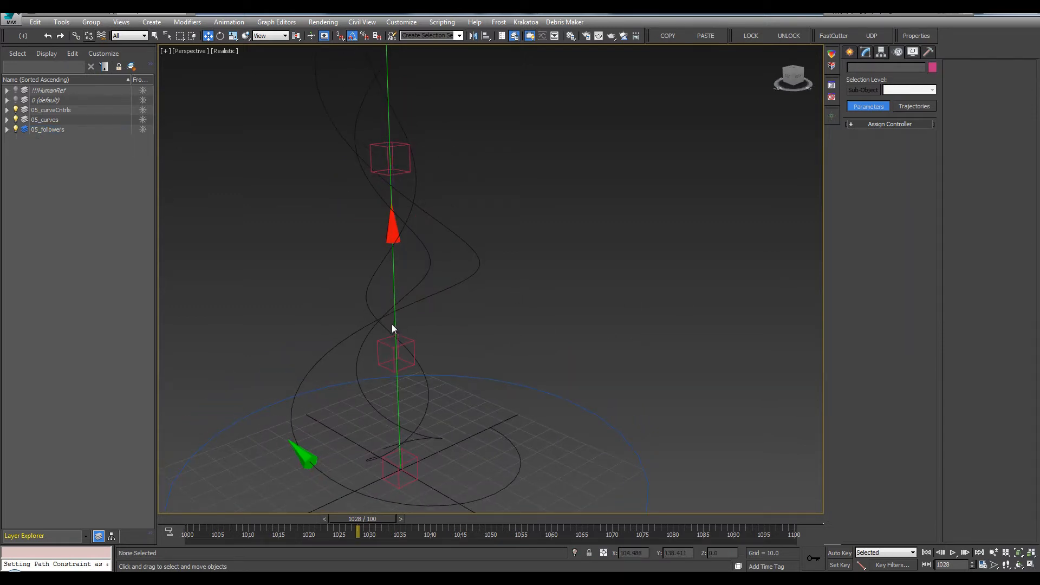
pyautogui.click(393, 324)
pyautogui.click(393, 156)
pyautogui.keyDown('alt'); pyautogui.moveTo(422, 184); pyautogui.dragTo(469, 290, button='middle'); pyautogui.keyUp('alt')
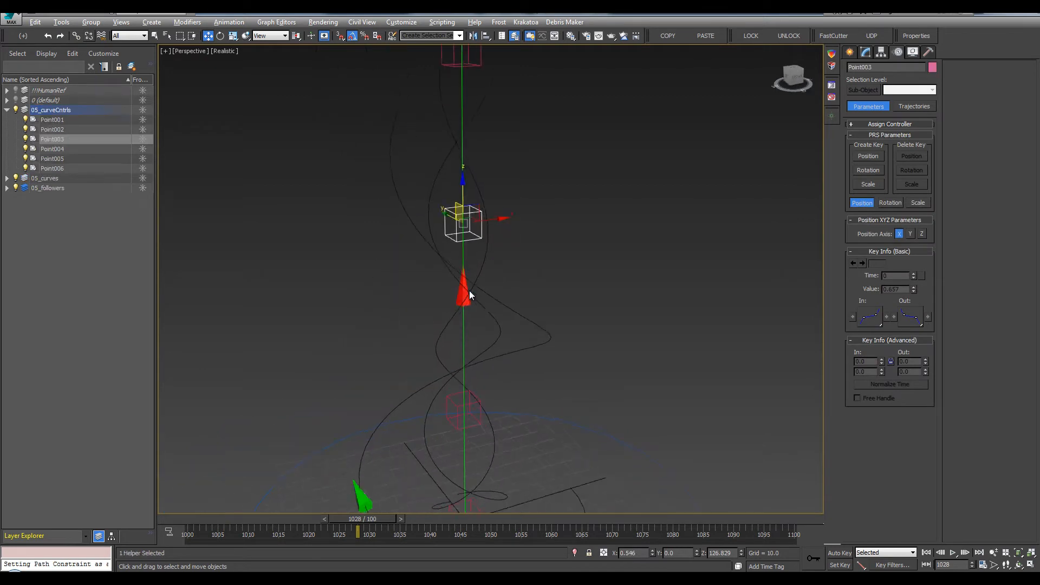
pyautogui.click(288, 226)
pyautogui.moveTo(515, 216)
pyautogui.mouseDown(button='middle')
pyautogui.moveTo(594, 245)
pyautogui.moveTo(544, 211)
pyautogui.moveTo(506, 210)
pyautogui.mouseUp(button='middle')
pyautogui.click(444, 197)
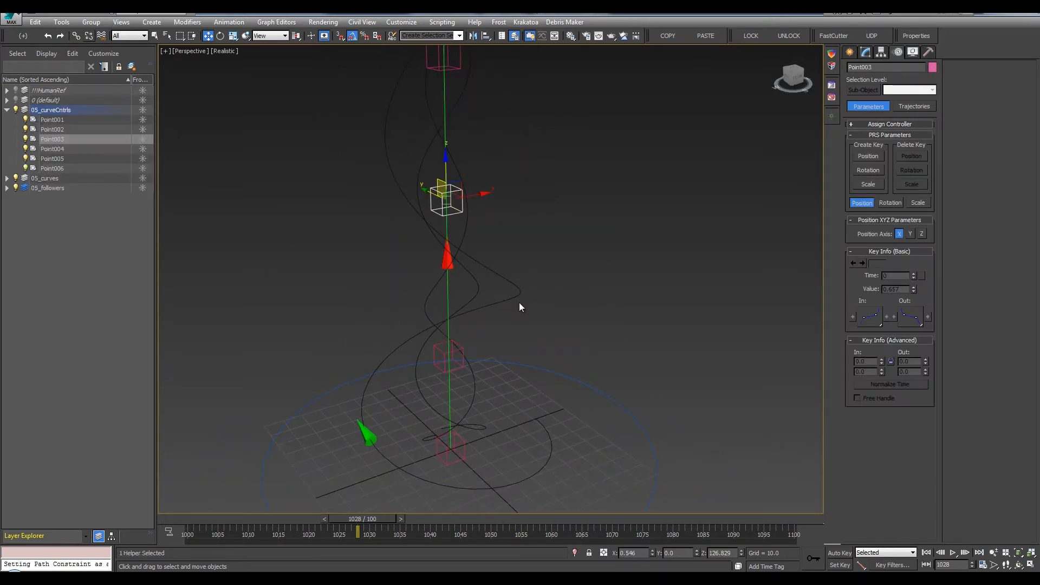
pyautogui.click(312, 290)
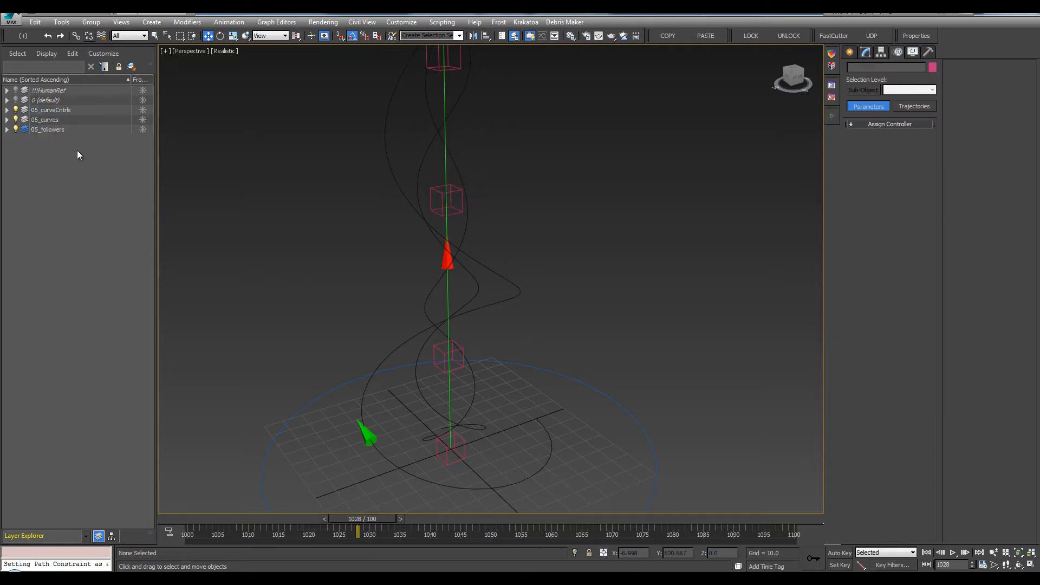
# Freeze the 05_curves layer and try moving the Point003 helper without picking the curves.
pyautogui.click(7, 120)
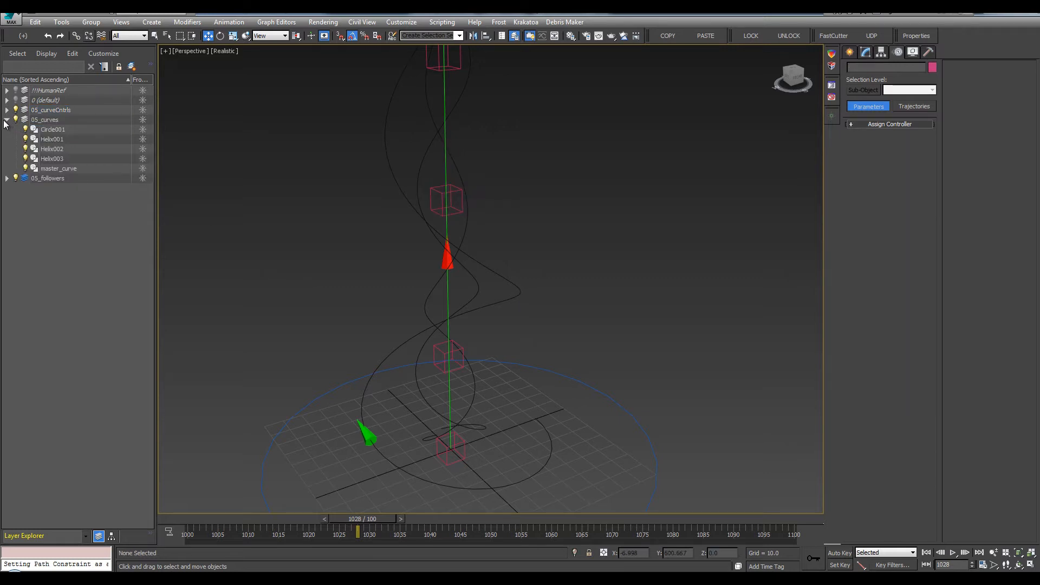
pyautogui.click(6, 120)
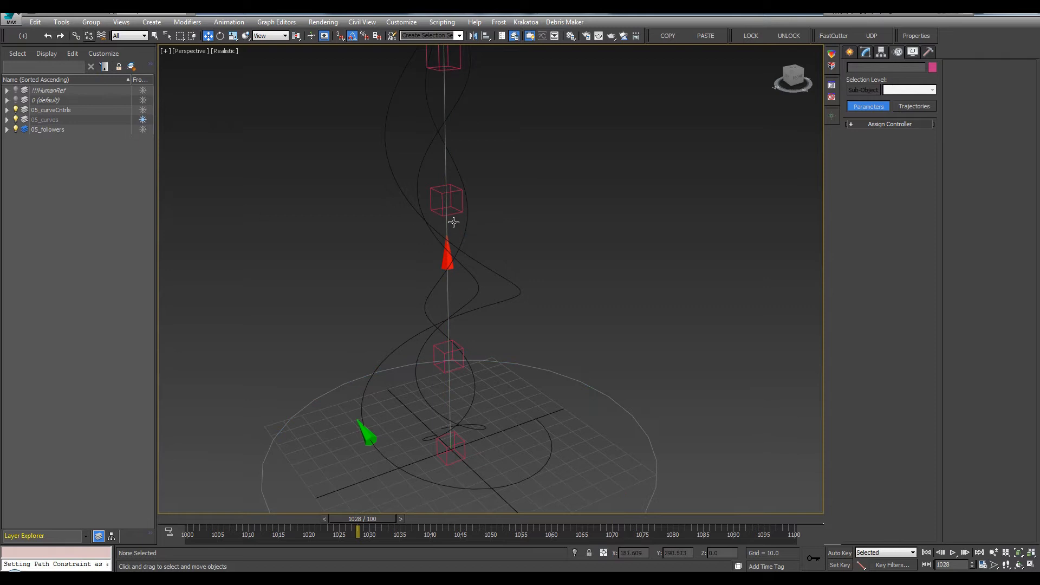
pyautogui.moveTo(341, 124); pyautogui.dragTo(521, 145)
pyautogui.click(446, 199)
pyautogui.moveTo(480, 192); pyautogui.dragTo(602, 235)
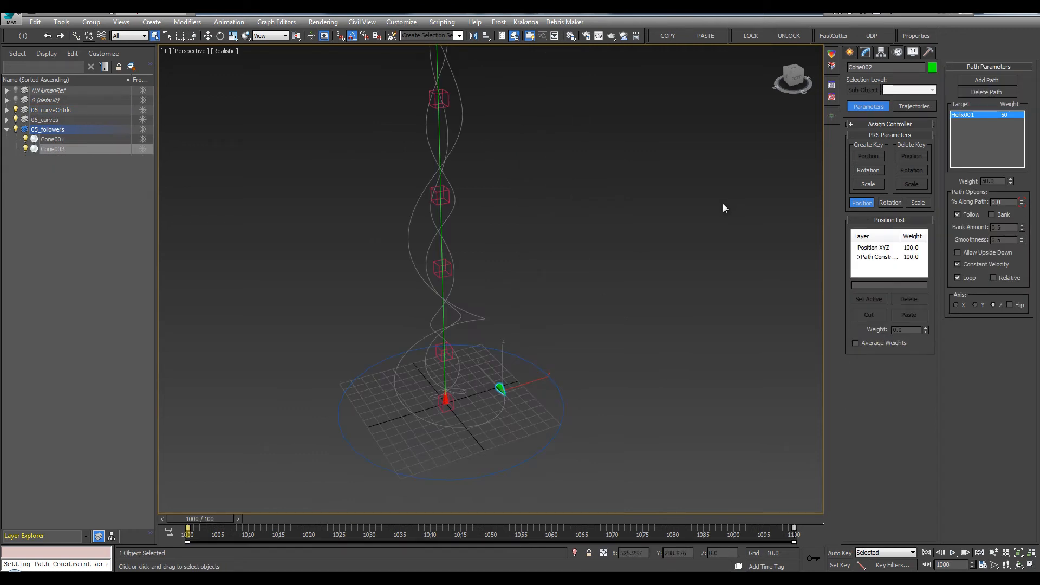
# Clone the green cone and replace Helix001 with Helix003 as the clone's constraint path, checking its motion on the timeline.
pyautogui.hotkey('ctrl', 'v')
pyautogui.click(501, 330)
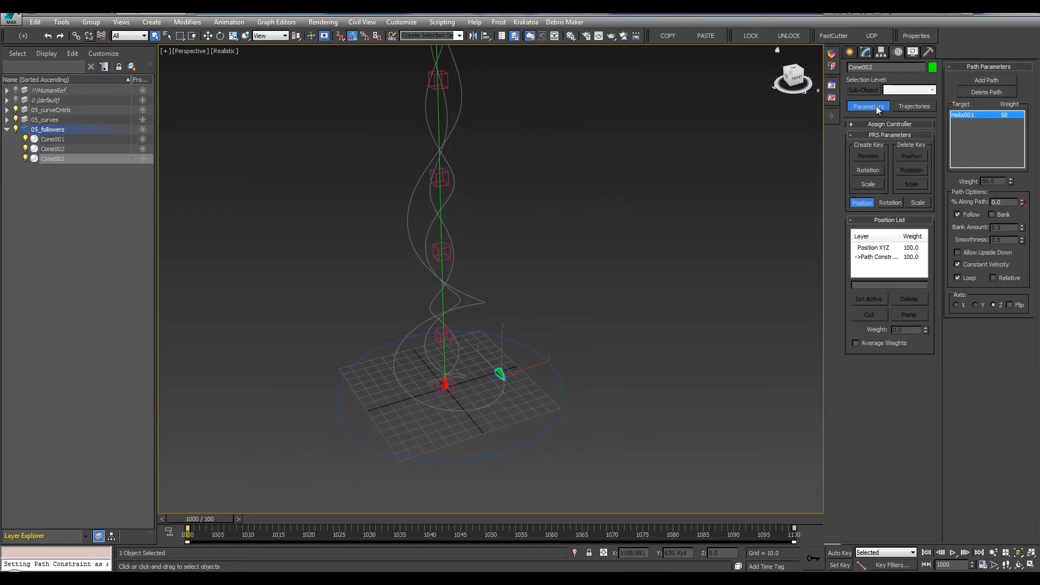
pyautogui.click(990, 92)
pyautogui.click(975, 80)
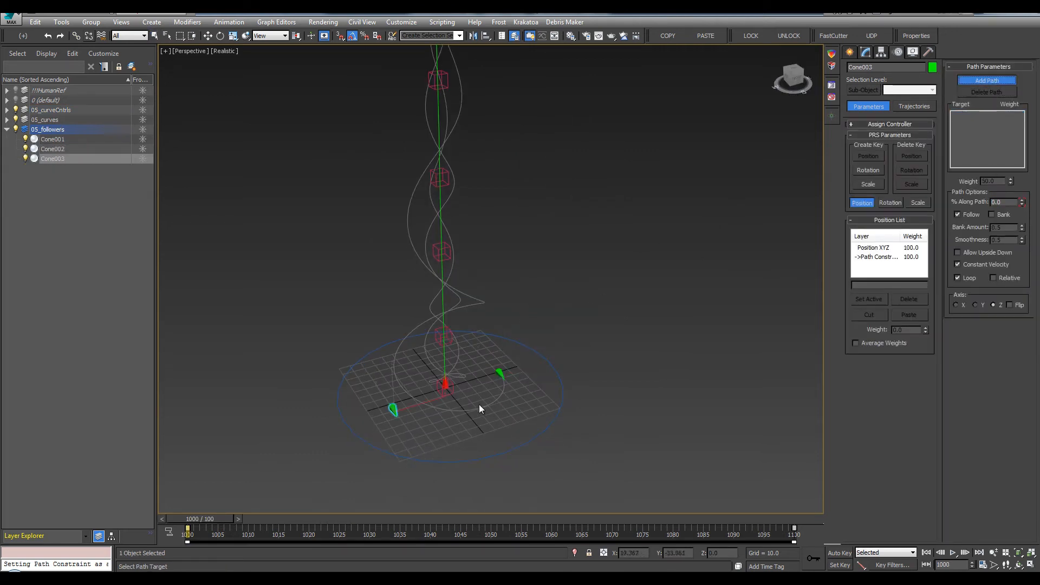
pyautogui.scroll(4, 442, 386)
pyautogui.click(482, 372)
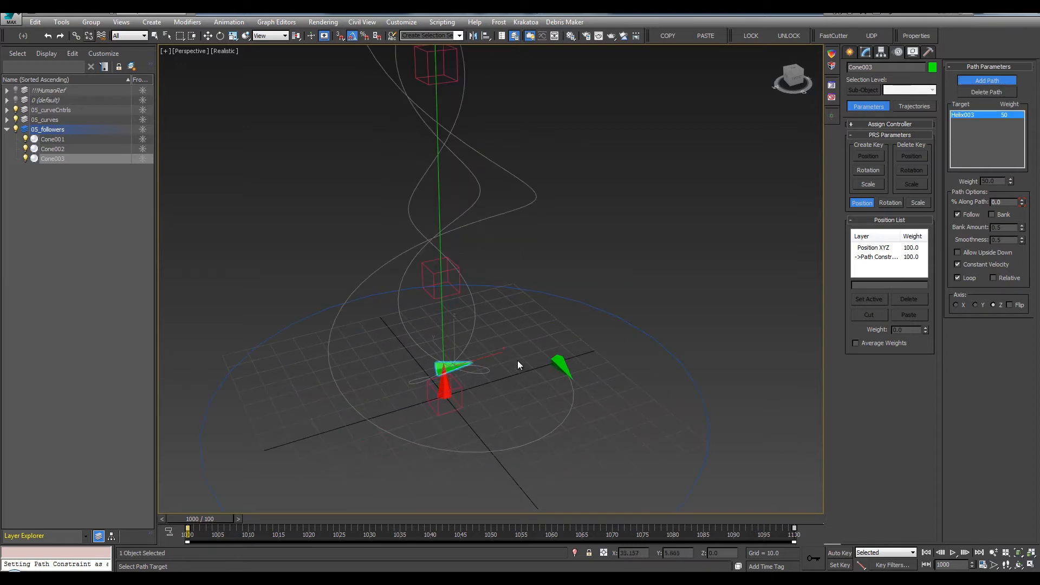
pyautogui.keyDown('alt'); pyautogui.moveTo(518, 362); pyautogui.dragTo(505, 370, button='middle'); pyautogui.keyUp('alt')
pyautogui.scroll(-3, 504, 370)
pyautogui.moveTo(227, 517)
pyautogui.mouseDown()
pyautogui.moveTo(366, 514)
pyautogui.moveTo(217, 514)
pyautogui.mouseUp()
pyautogui.click(986, 81)
# Clone the Helix003 cone, replace its constraint path with Helix002 and leave path picking.
pyautogui.moveTo(502, 382)
pyautogui.mouseDown(button='middle')
pyautogui.moveTo(447, 354)
pyautogui.moveTo(633, 243)
pyautogui.mouseUp(button='middle')
pyautogui.hotkey('ctrl', 'v')
pyautogui.click(488, 333)
pyautogui.click(987, 92)
pyautogui.click(991, 80)
pyautogui.click(463, 334)
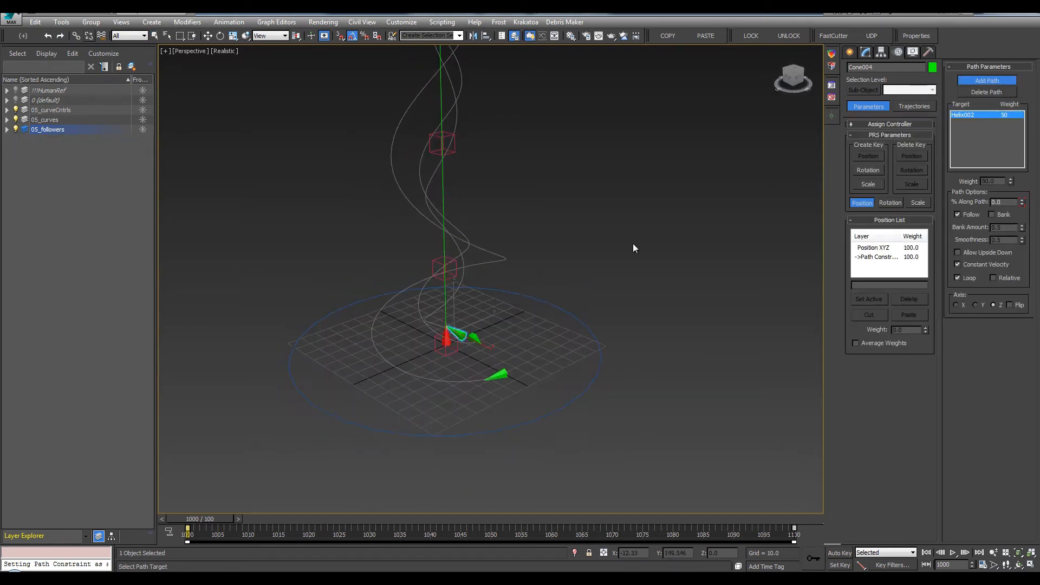
pyautogui.moveTo(547, 315); pyautogui.dragTo(558, 347, button='middle')
pyautogui.scroll(-5, 558, 347)
pyautogui.rightClick(606, 288)
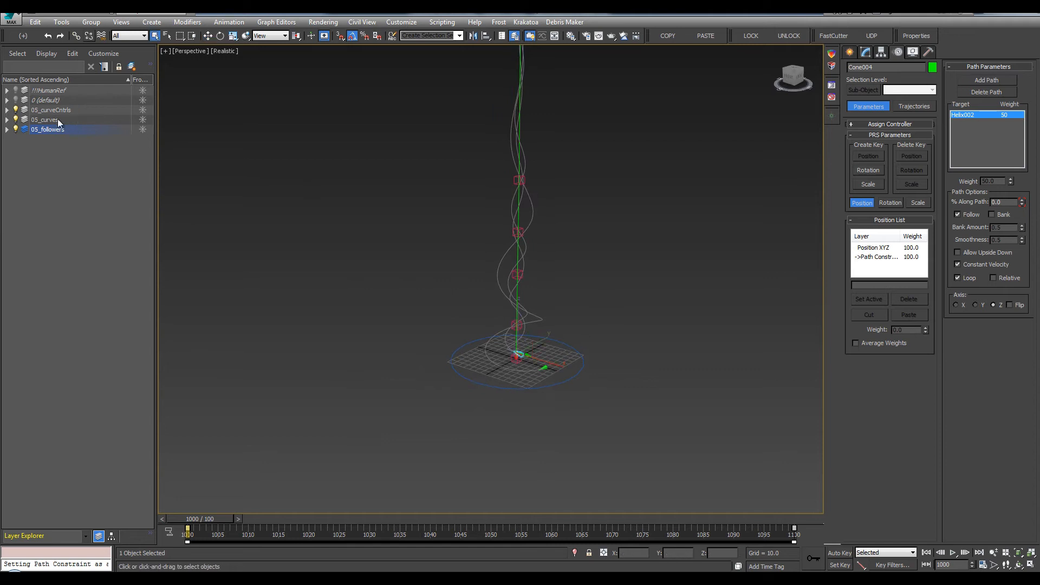
# Hide the 05_curves layer, deselect the cone and scrub the timeline to check how the four cones travel.
pyautogui.click(16, 120)
pyautogui.keyDown('alt'); pyautogui.moveTo(588, 172); pyautogui.dragTo(603, 184, button='middle'); pyautogui.keyUp('alt')
pyautogui.keyDown('alt'); pyautogui.moveTo(605, 294); pyautogui.dragTo(539, 262, button='middle'); pyautogui.keyUp('alt')
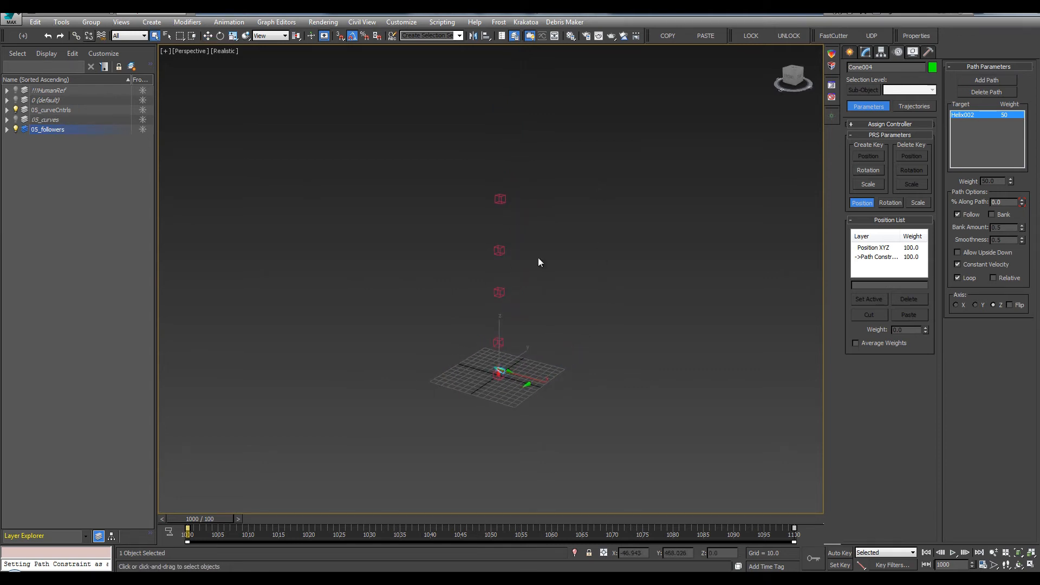
pyautogui.click(596, 111)
pyautogui.press('/')
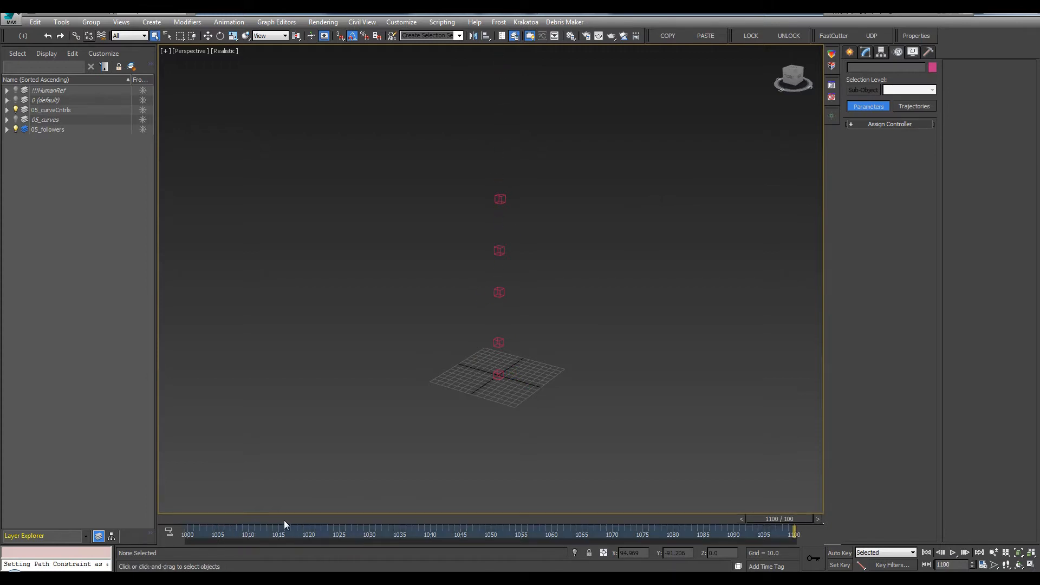
pyautogui.moveTo(284, 520); pyautogui.dragTo(610, 512)
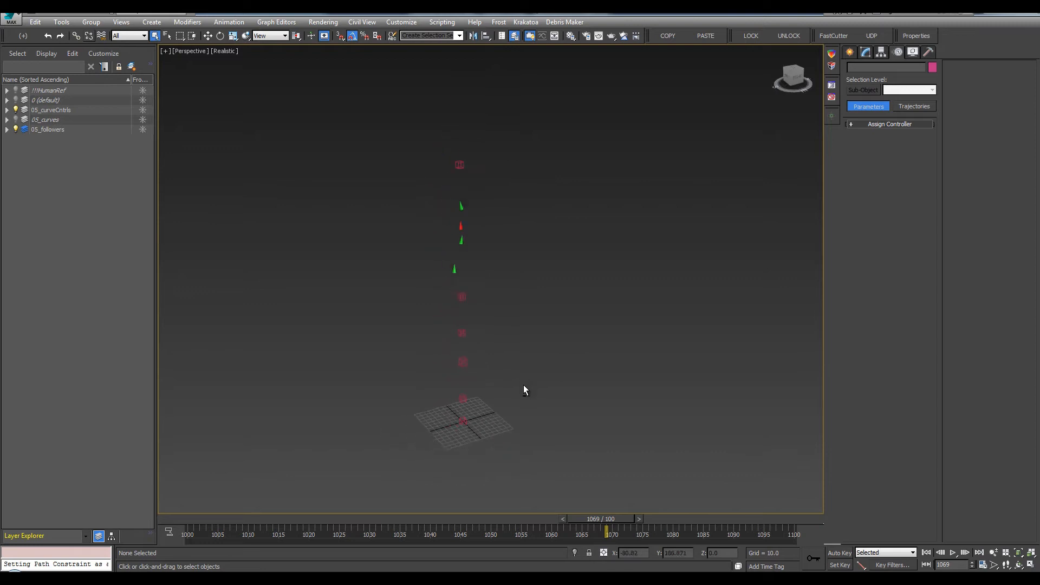
pyautogui.press('/')
pyautogui.moveTo(402, 518); pyautogui.dragTo(123, 80)
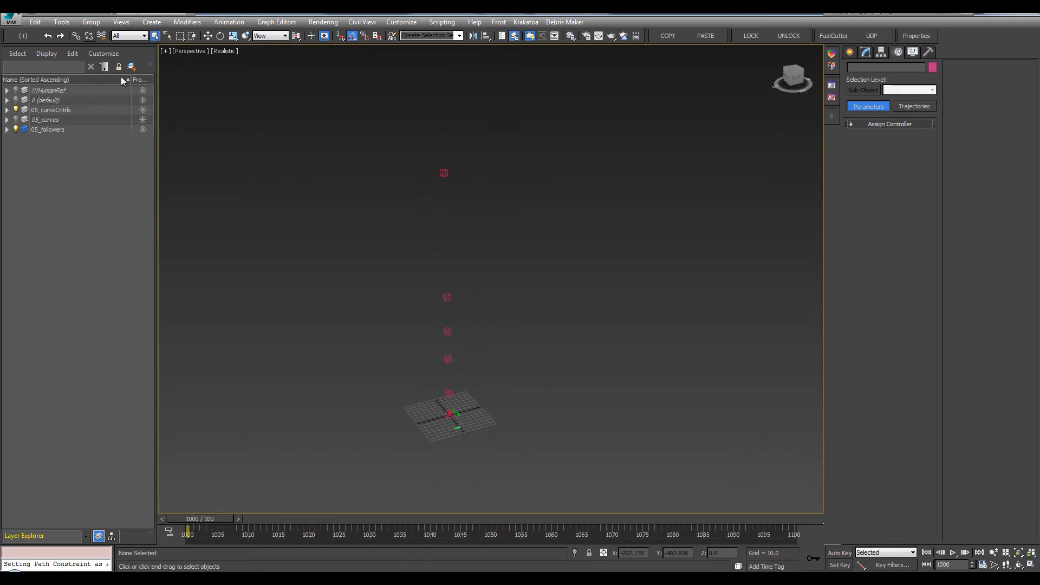
# Show the 05_curves layer again and rotate Circle001 by 90 degrees about the X axis.
pyautogui.click(15, 119)
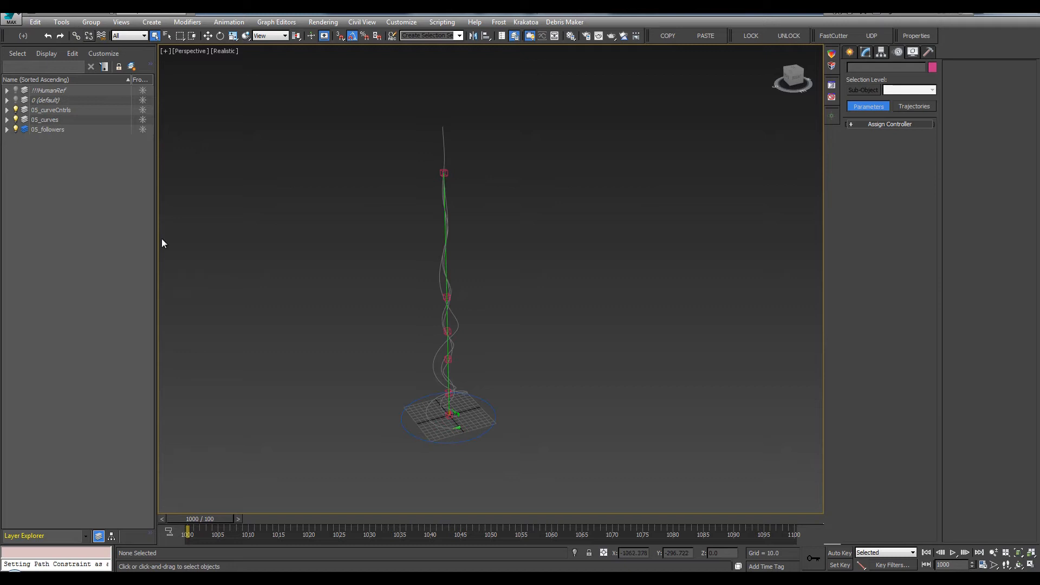
pyautogui.click(7, 119)
pyautogui.click(490, 413)
pyautogui.press('e')
pyautogui.moveTo(489, 413); pyautogui.dragTo(495, 330, button='middle')
pyautogui.moveTo(495, 329); pyautogui.dragTo(443, 325)
pyautogui.keyDown('alt'); pyautogui.moveTo(442, 326); pyautogui.dragTo(517, 297, button='middle'); pyautogui.keyUp('alt')
pyautogui.press('q')
# Go to frame 1060 and raise the Point004 helper to about Y -20, Z 53.
pyautogui.moveTo(268, 521); pyautogui.dragTo(552, 489)
pyautogui.press('e')
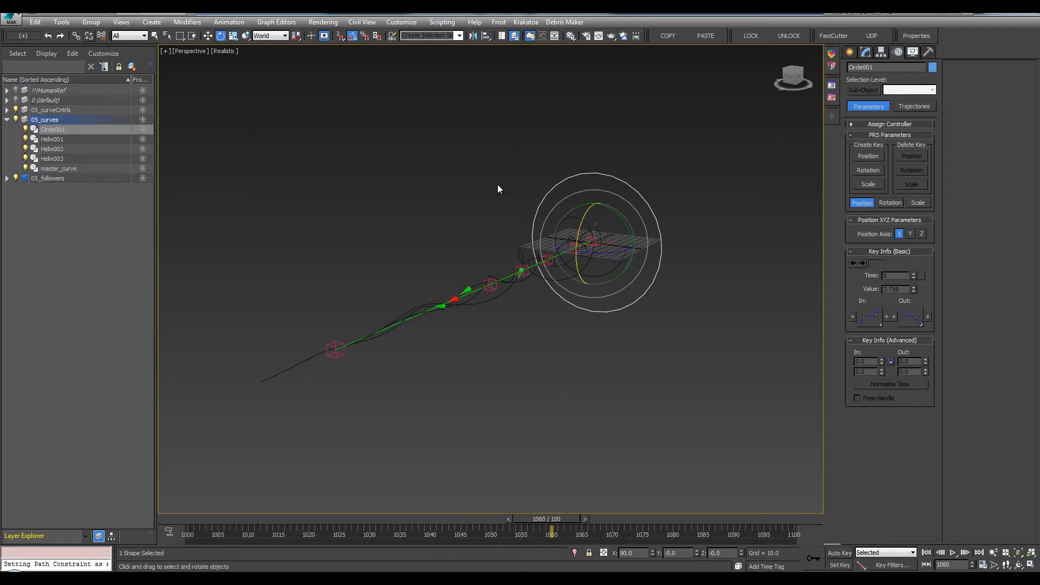
pyautogui.keyDown('alt'); pyautogui.moveTo(497, 185); pyautogui.dragTo(461, 245, button='middle'); pyautogui.keyUp('alt')
pyautogui.click(460, 258)
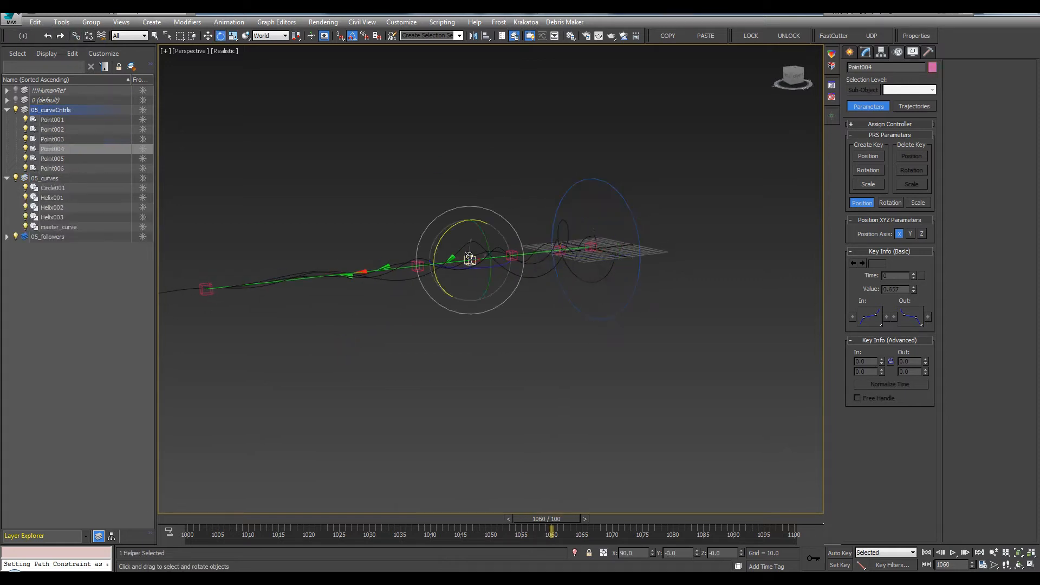
pyautogui.press('w')
pyautogui.moveTo(460, 248); pyautogui.dragTo(457, 204)
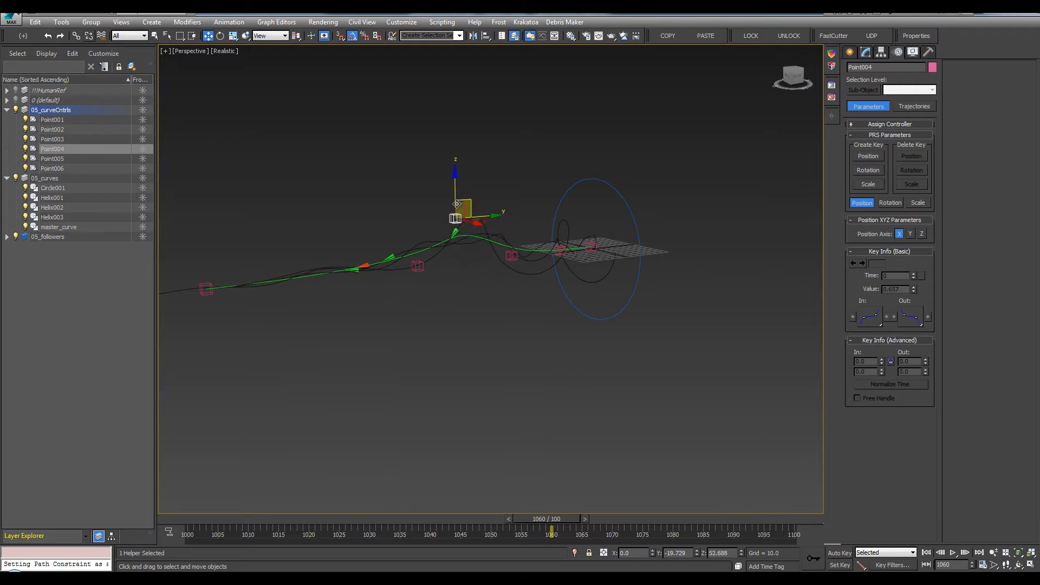
# Move Point005 to about X 60, Y -263, Z -33, and shift Point003 to bend the curves further, leaving nothing selected.
pyautogui.click(417, 266)
pyautogui.keyDown('alt'); pyautogui.moveTo(417, 271); pyautogui.dragTo(432, 288, button='middle'); pyautogui.keyUp('alt')
pyautogui.moveTo(432, 288); pyautogui.dragTo(483, 277)
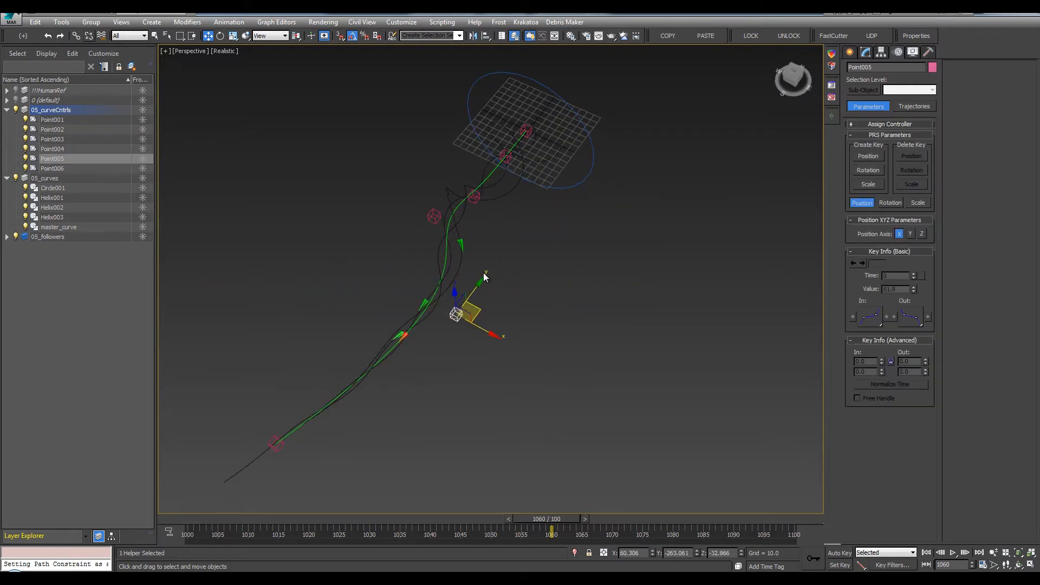
pyautogui.click(473, 199)
pyautogui.moveTo(473, 199); pyautogui.dragTo(541, 112)
pyautogui.keyDown('alt'); pyautogui.moveTo(560, 195); pyautogui.dragTo(551, 313, button='middle'); pyautogui.keyUp('alt')
pyautogui.press('q')
pyautogui.click(588, 244)
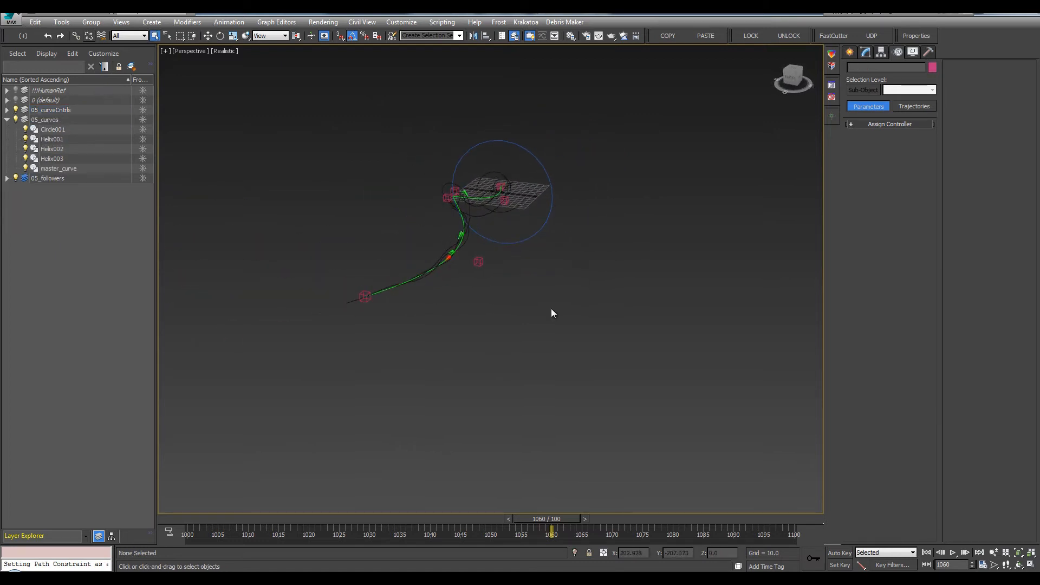
# Play and scrub the animation to check how the cones follow the bent curves.
pyautogui.moveTo(563, 265); pyautogui.dragTo(545, 259, button='middle')
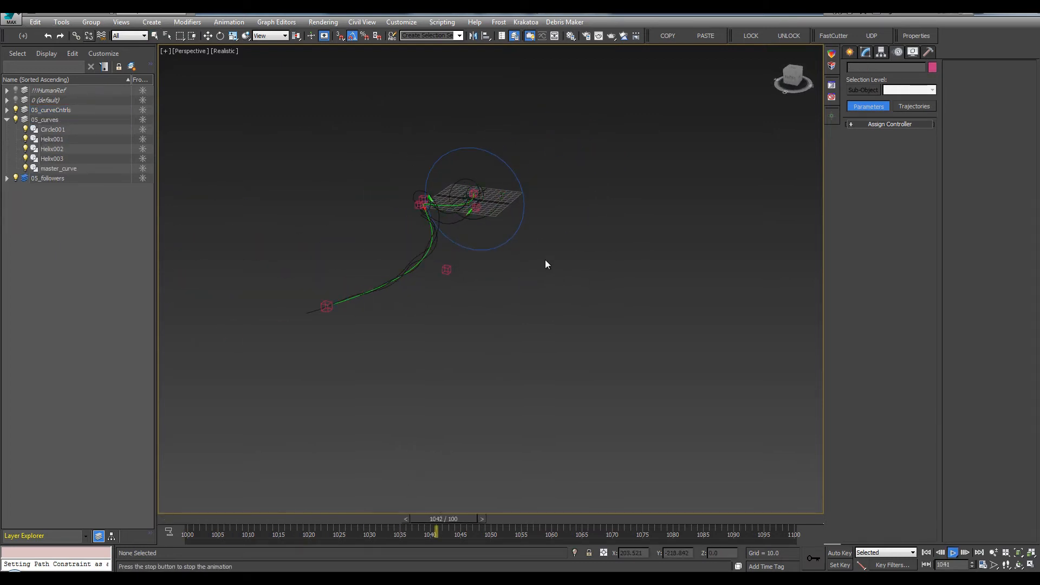
pyautogui.moveTo(314, 520); pyautogui.dragTo(446, 516)
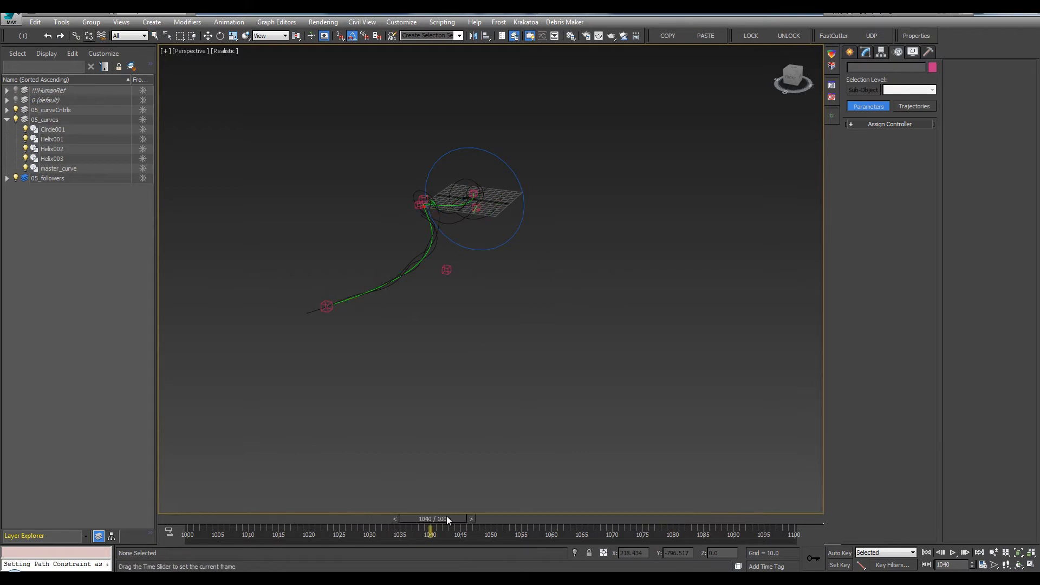
pyautogui.moveTo(546, 519); pyautogui.dragTo(578, 518)
pyautogui.keyDown('alt'); pyautogui.moveTo(423, 260); pyautogui.dragTo(419, 206, button='middle'); pyautogui.keyUp('alt')
pyautogui.scroll(4, 453, 218)
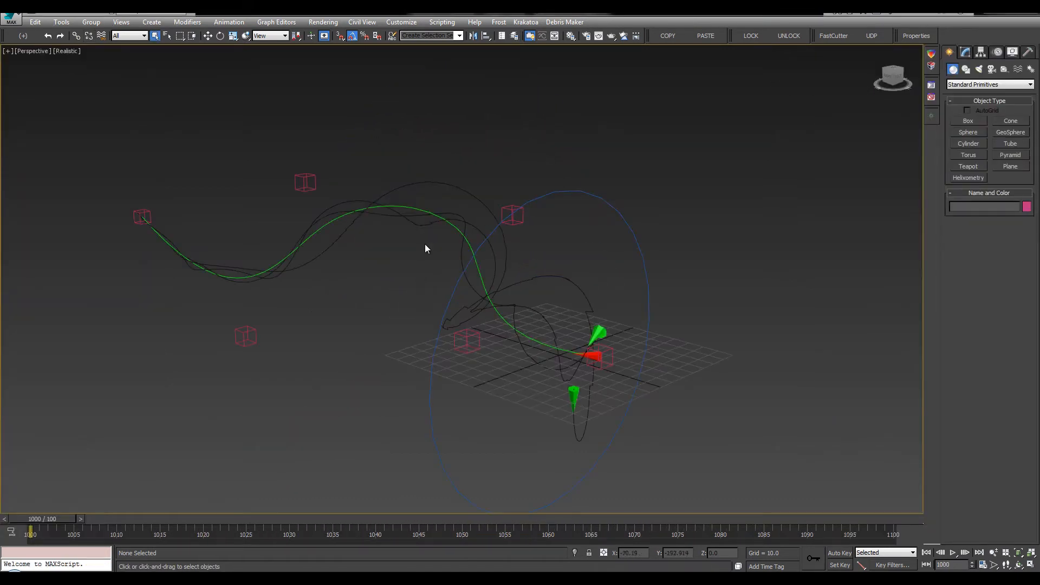
# Select Helix001, Helix002 and Helix003 together and add a Normalize Spline modifier to them.
pyautogui.keyDown('alt'); pyautogui.moveTo(425, 248); pyautogui.dragTo(353, 199, button='middle'); pyautogui.keyUp('alt')
pyautogui.click(354, 200)
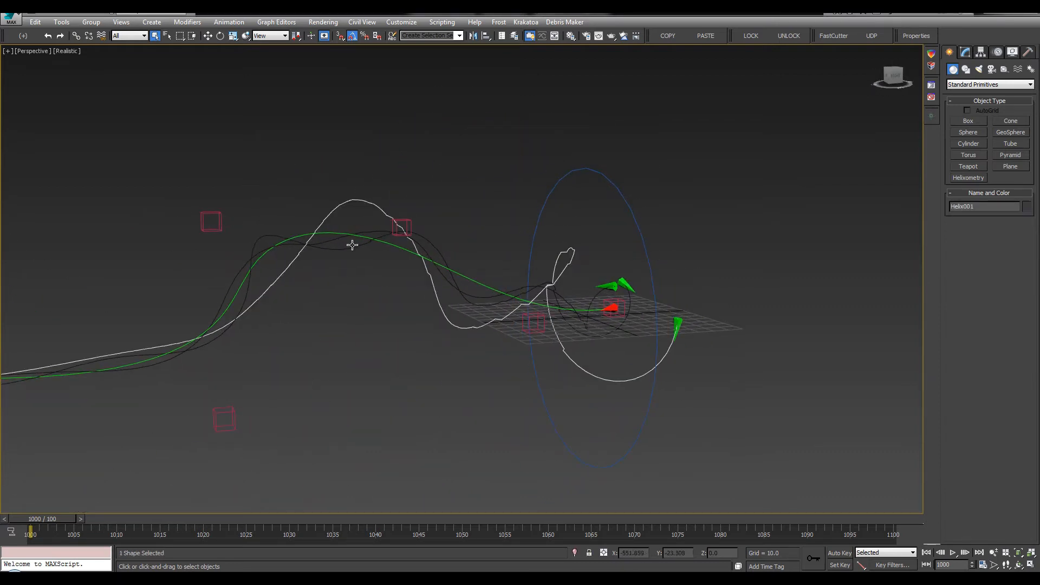
pyautogui.keyDown('ctrl'); pyautogui.click(332, 235); pyautogui.keyUp('ctrl')
pyautogui.scroll(5, 336, 244)
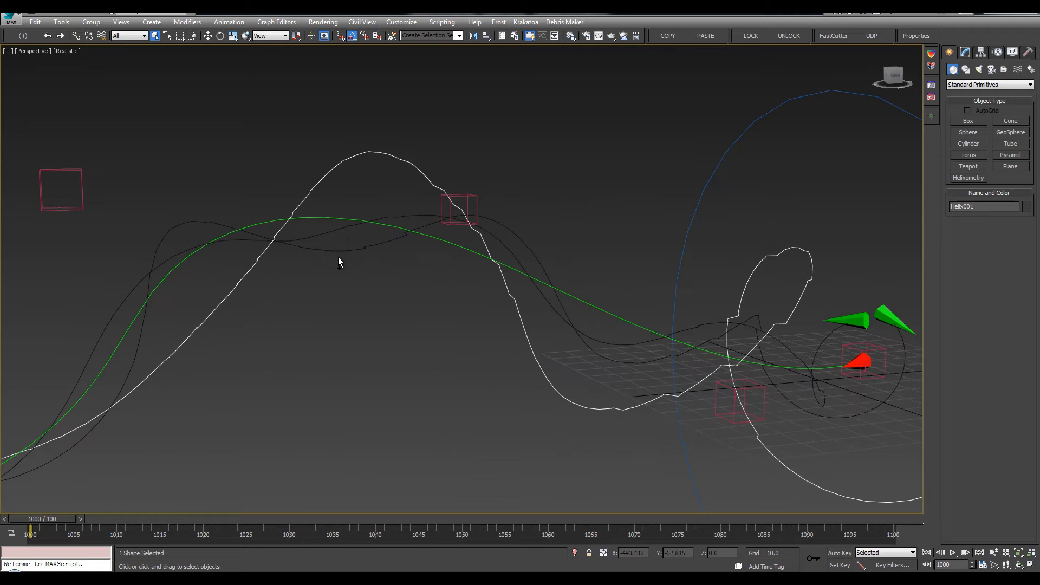
pyautogui.keyDown('ctrl'); pyautogui.click(325, 232); pyautogui.keyUp('ctrl')
pyautogui.click(966, 52)
pyautogui.moveTo(713, 162); pyautogui.dragTo(738, 170, button='middle')
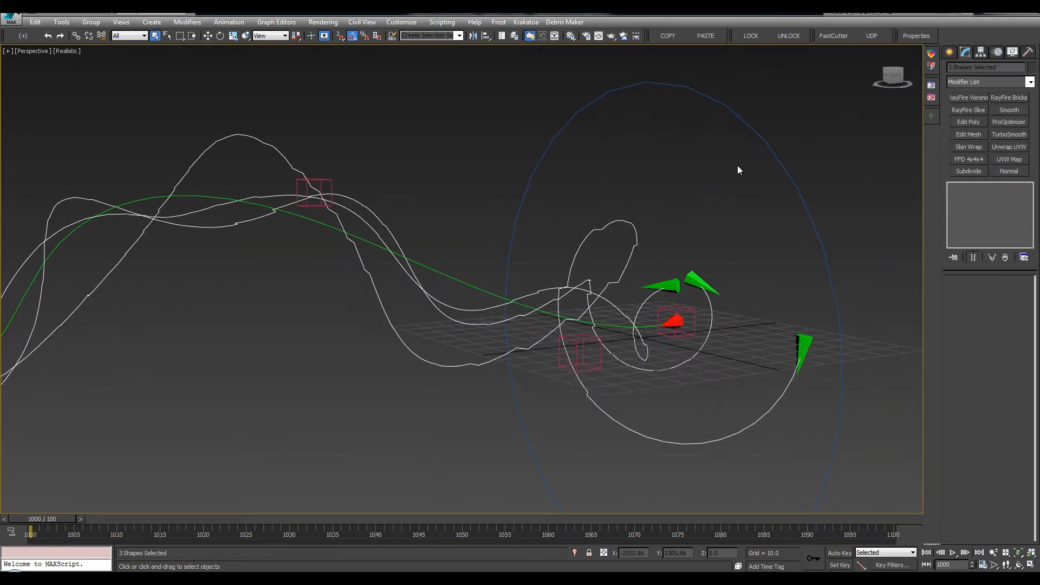
pyautogui.click(993, 83)
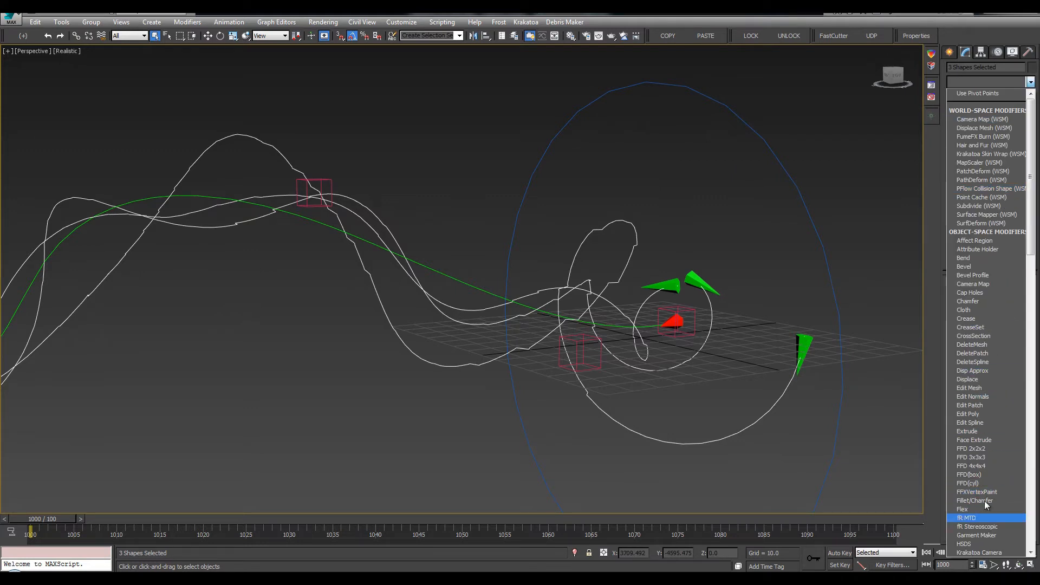
pyautogui.scroll(-6, 985, 467)
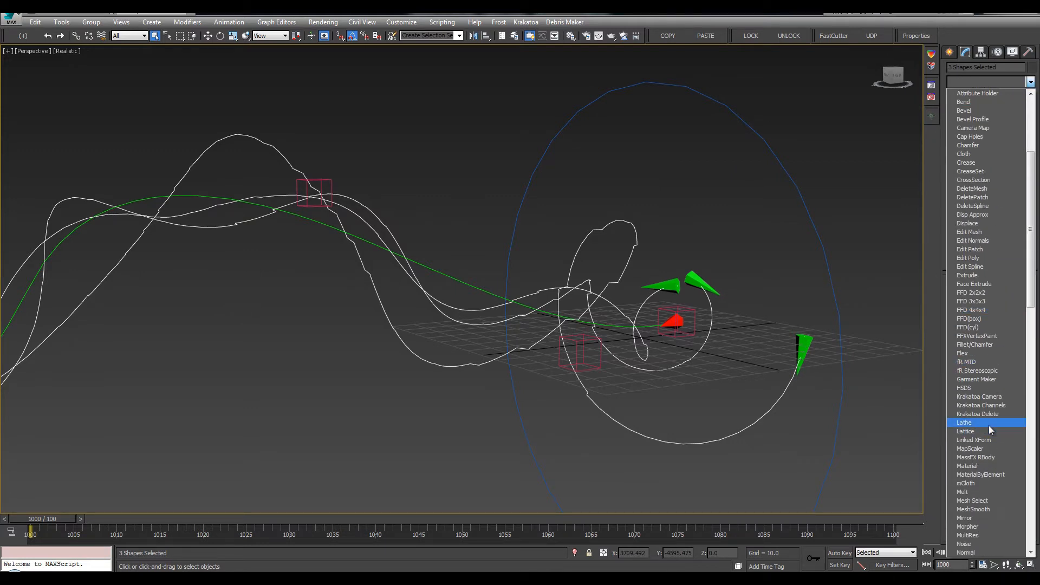
pyautogui.press('n')
pyautogui.click(994, 110)
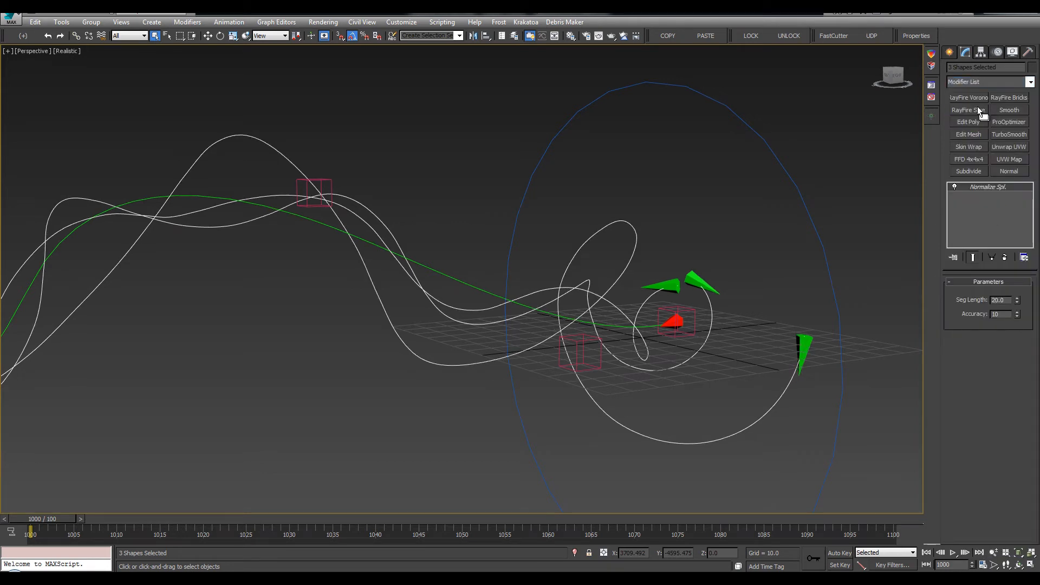
# Set the Normalize Spline segment length to 1.0 and inspect the smoothness of the helix curves.
pyautogui.keyDown('alt'); pyautogui.moveTo(759, 337); pyautogui.dragTo(645, 314, button='middle'); pyautogui.keyUp('alt')
pyautogui.moveTo(1019, 304); pyautogui.dragTo(1018, 308)
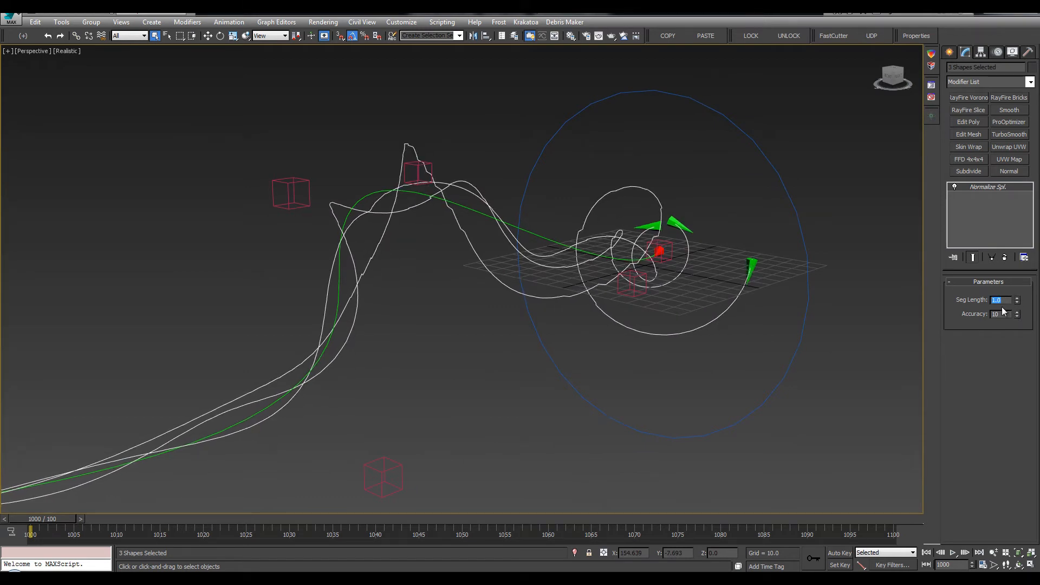
pyautogui.keyDown('alt'); pyautogui.moveTo(477, 250); pyautogui.dragTo(444, 303, button='middle'); pyautogui.keyUp('alt')
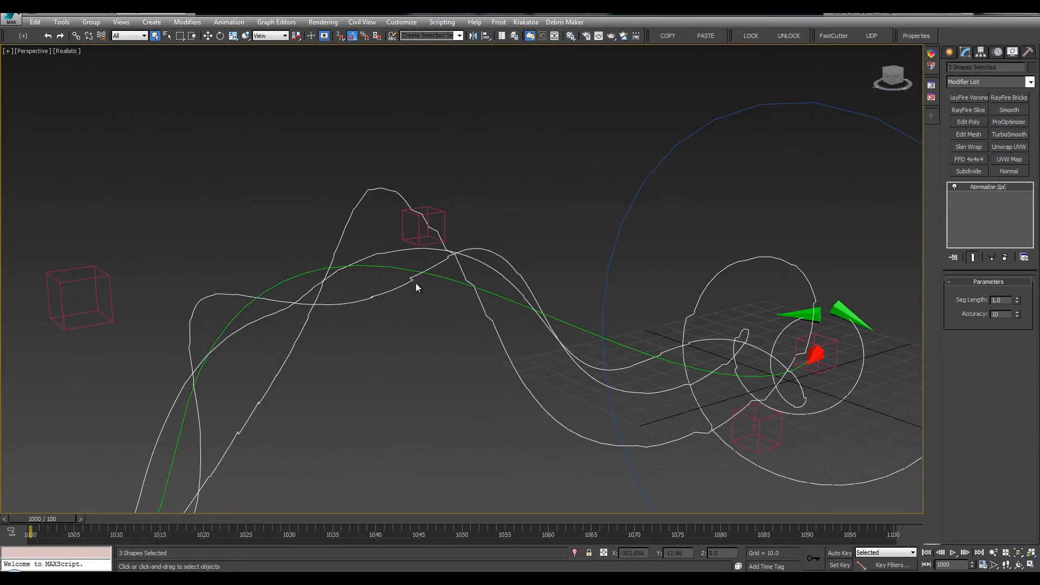
pyautogui.scroll(1, 415, 283)
pyautogui.scroll(-1, 415, 282)
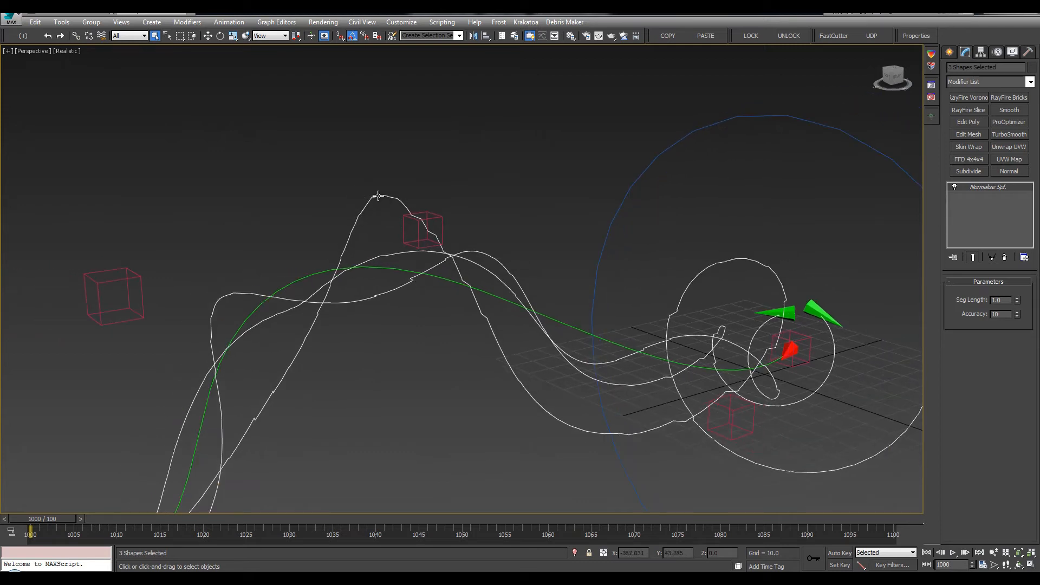
# Set the Normalize Spline segment length to 17.0 for the three helix curves.
pyautogui.moveTo(1018, 305); pyautogui.dragTo(1017, 291)
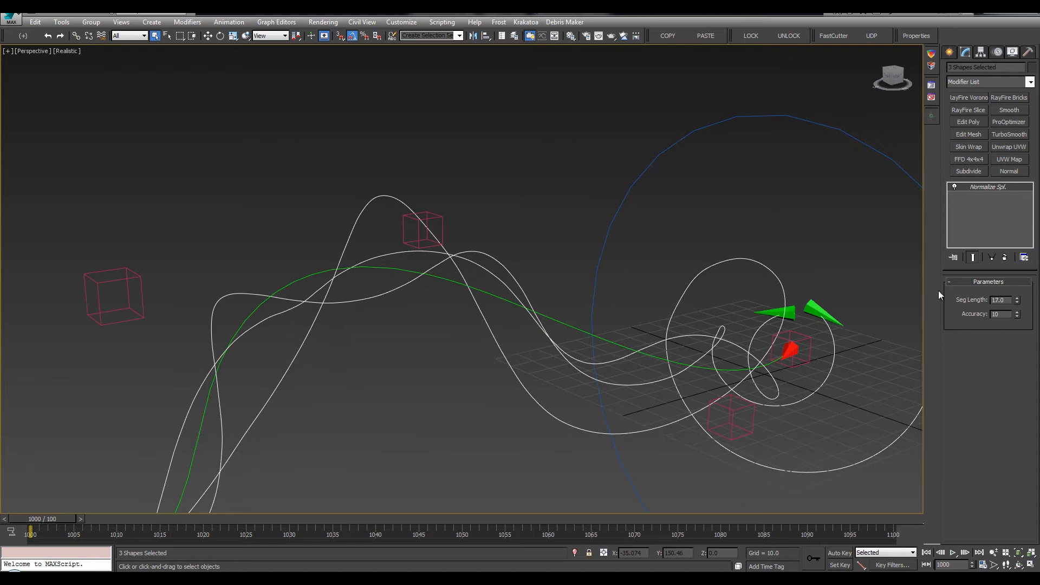
pyautogui.press('z')
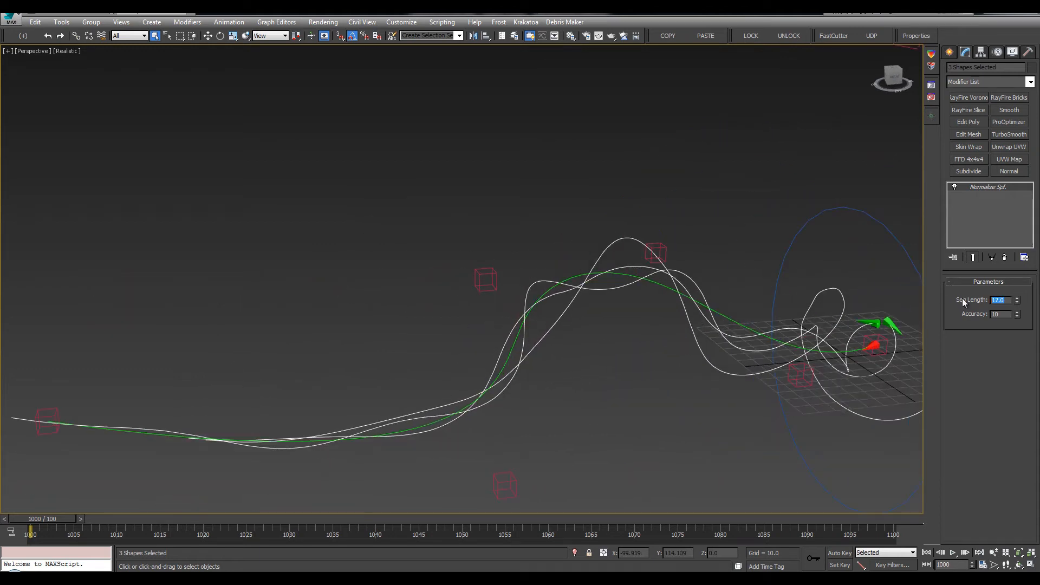
# Reduce the Normalize Spline segment length of the three helix curves to 15.0 and finally to 10.0.
pyautogui.write('15')
pyautogui.press('Return')
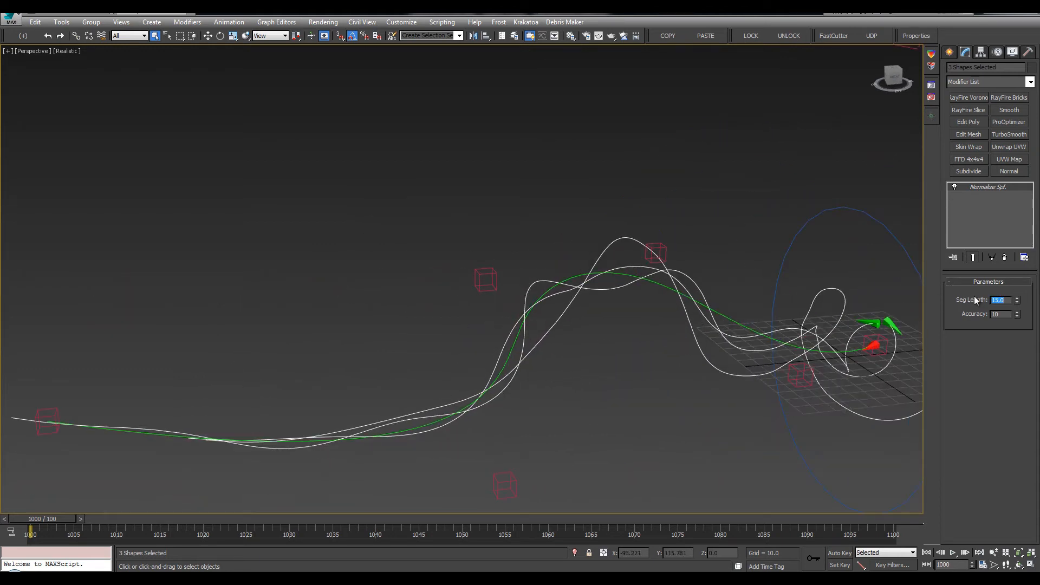
pyautogui.write('10')
pyautogui.press('Return')
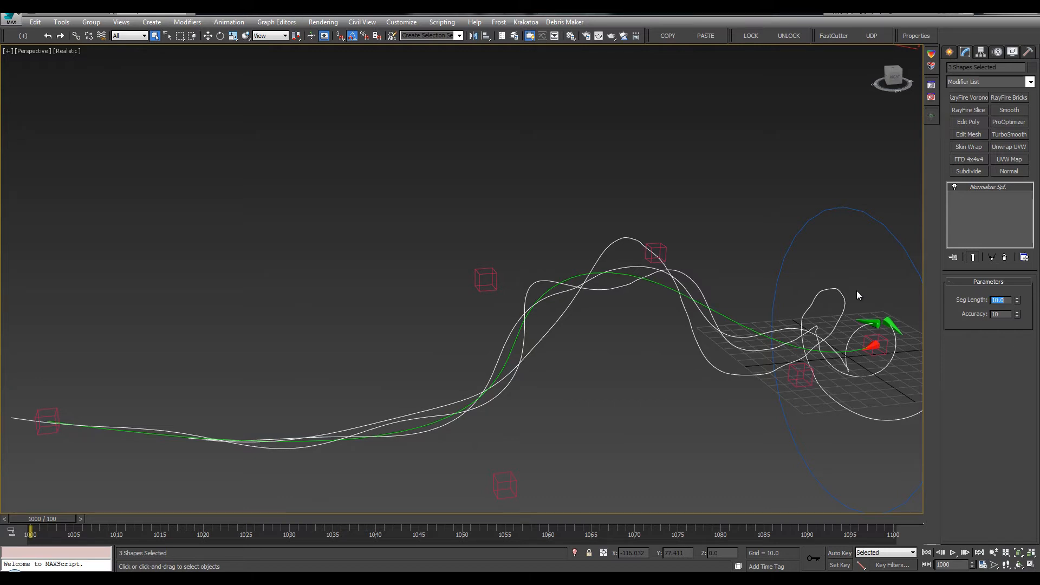
# Move Point003 and the neighbouring upper point helper upward to bend the guide curves and check their smoothness.
pyautogui.keyDown('alt'); pyautogui.moveTo(857, 290); pyautogui.dragTo(423, 336, button='middle'); pyautogui.keyUp('alt')
pyautogui.press('w')
pyautogui.click(384, 302)
pyautogui.moveTo(393, 294); pyautogui.dragTo(397, 290)
pyautogui.keyDown('alt'); pyautogui.moveTo(397, 290); pyautogui.dragTo(556, 274, button='middle'); pyautogui.keyUp('alt')
pyautogui.click(666, 273)
pyautogui.moveTo(533, 275)
pyautogui.mouseDown()
pyautogui.moveTo(385, 226)
pyautogui.moveTo(532, 323)
pyautogui.moveTo(528, 293)
pyautogui.mouseUp()
pyautogui.keyDown('alt'); pyautogui.moveTo(529, 293); pyautogui.dragTo(529, 264, button='middle'); pyautogui.keyUp('alt')
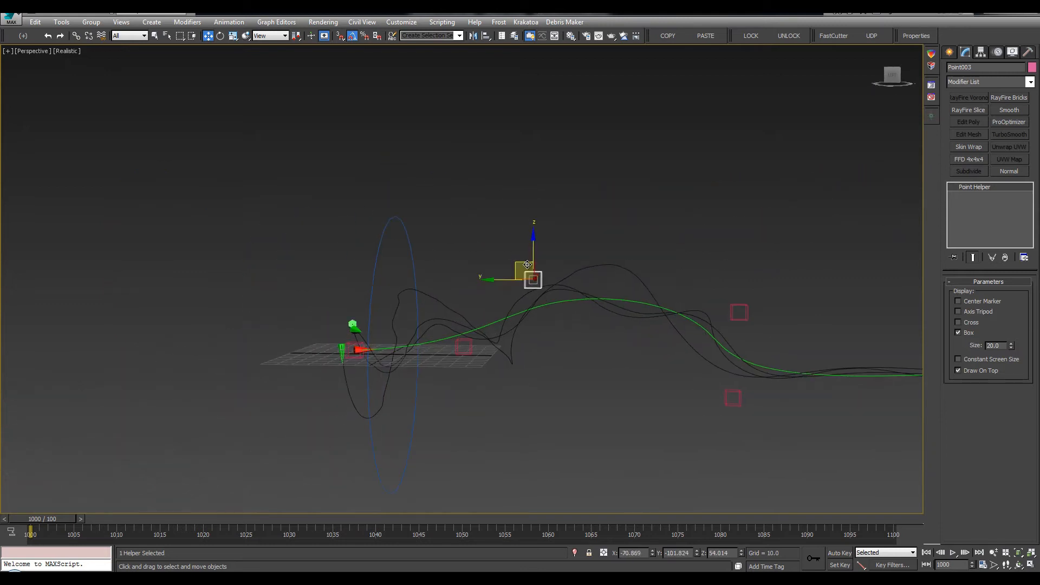
pyautogui.moveTo(528, 264); pyautogui.dragTo(586, 187)
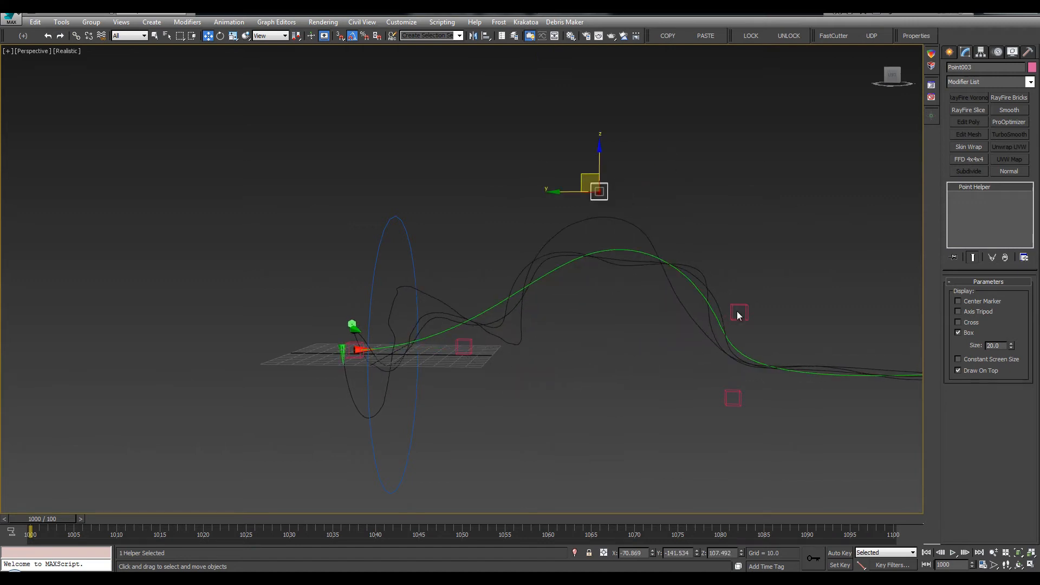
pyautogui.moveTo(741, 313); pyautogui.dragTo(769, 207)
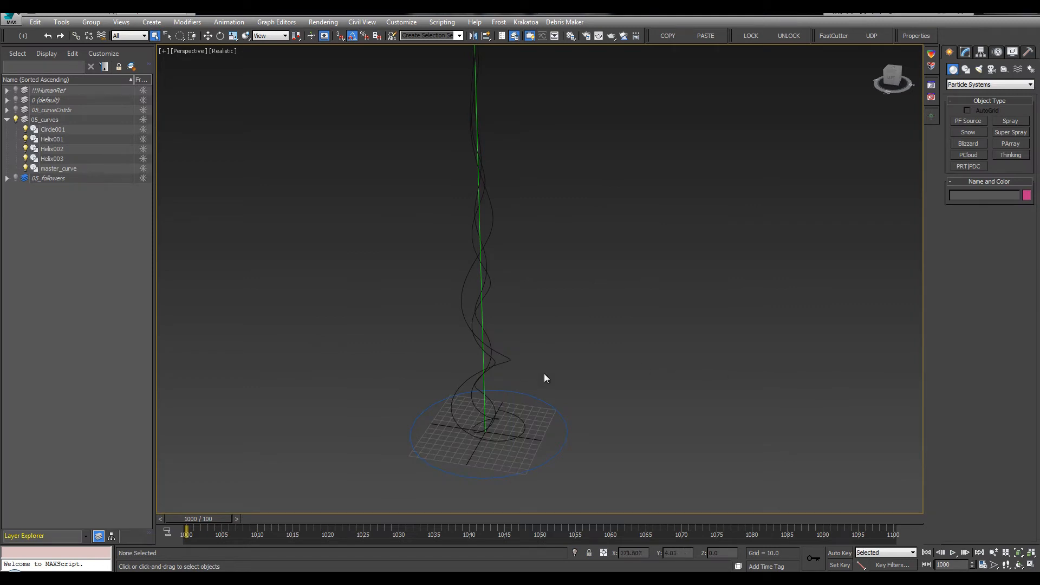
pyautogui.keyDown('alt'); pyautogui.moveTo(544, 378); pyautogui.dragTo(525, 332, button='middle'); pyautogui.keyUp('alt')
pyautogui.hotkey('ctrl', 'a')
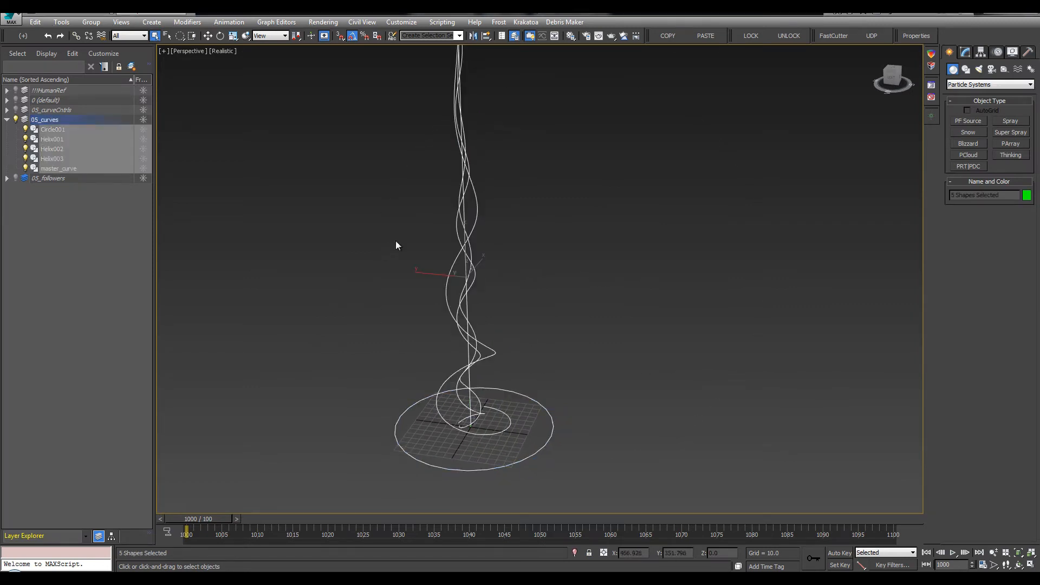
pyautogui.press('w')
pyautogui.keyDown('alt'); pyautogui.moveTo(384, 246); pyautogui.dragTo(503, 275); pyautogui.keyUp('alt')
pyautogui.keyDown('alt'); pyautogui.moveTo(390, 255); pyautogui.dragTo(376, 283, button='middle'); pyautogui.keyUp('alt')
pyautogui.click(198, 242)
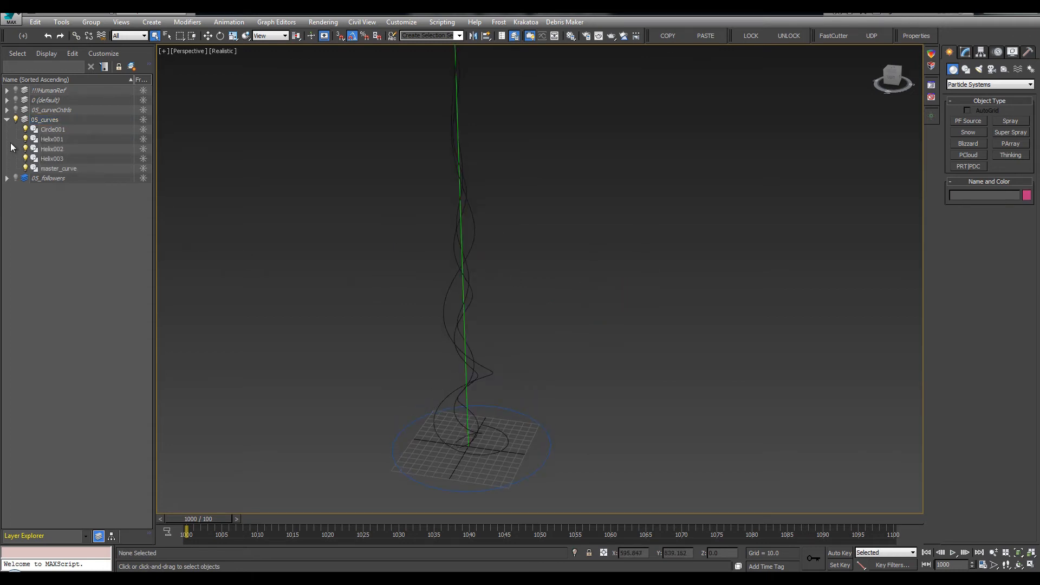
# Hide Circle001, Helix001, Helix003 and master_curve in the 05_curves layer, leaving only Helix002 visible.
pyautogui.click(49, 129)
pyautogui.keyDown('shift'); pyautogui.click(54, 168); pyautogui.keyUp('shift')
pyautogui.click(26, 169)
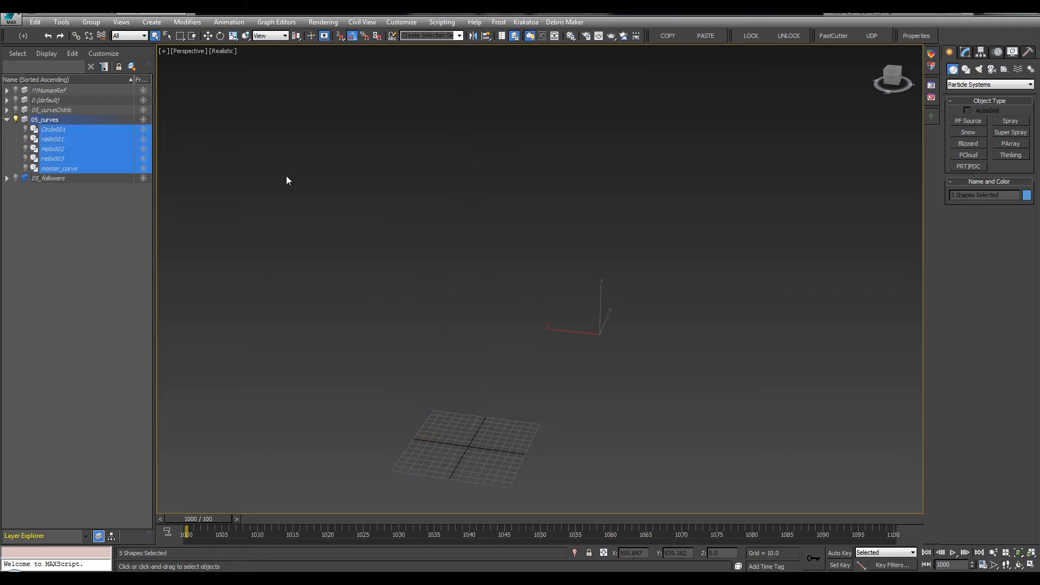
pyautogui.click(286, 179)
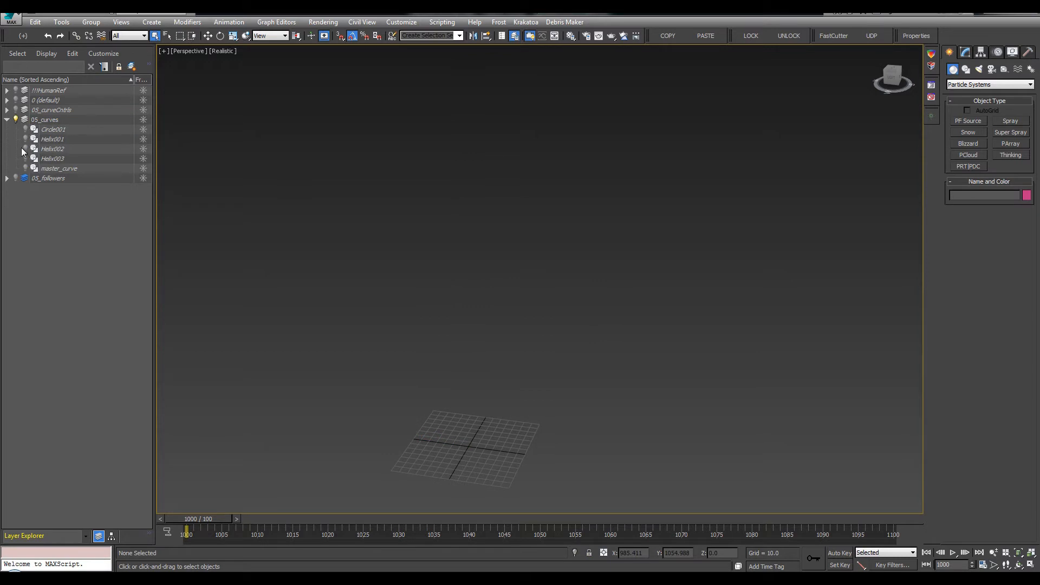
pyautogui.keyDown('alt'); pyautogui.moveTo(412, 262); pyautogui.dragTo(460, 287, button='middle'); pyautogui.keyUp('alt')
pyautogui.keyDown('alt'); pyautogui.moveTo(472, 336); pyautogui.dragTo(452, 286, button='middle'); pyautogui.keyUp('alt')
pyautogui.scroll(3, 466, 297)
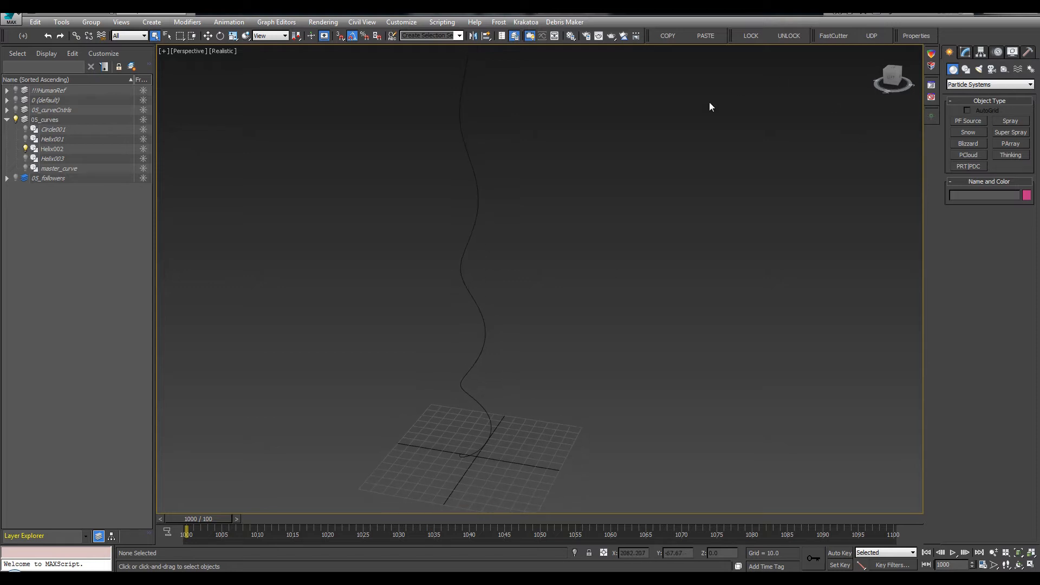
# Create a new layer named 07_TP.
pyautogui.click(132, 66)
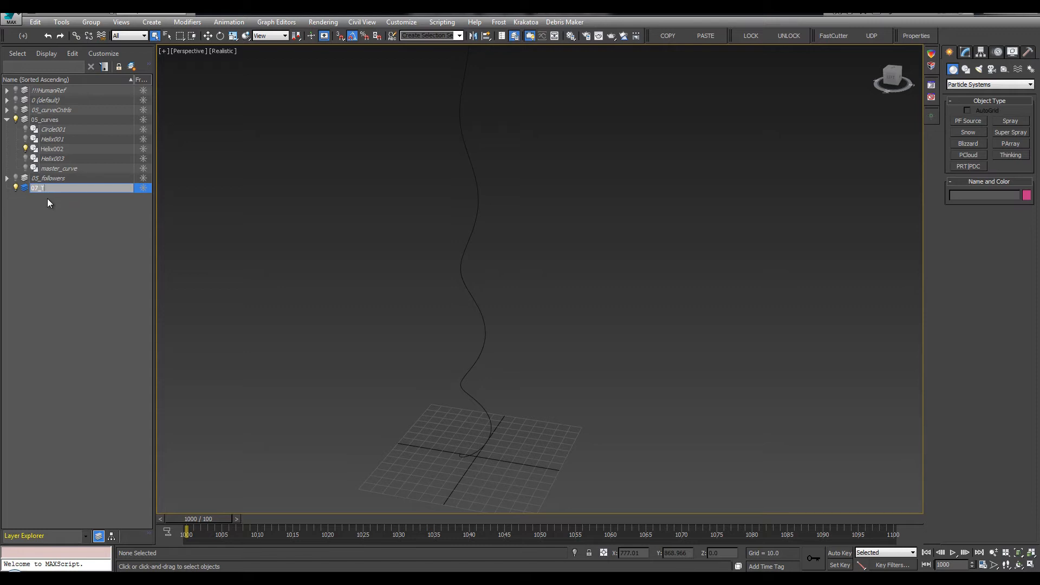
pyautogui.write('07_T')
pyautogui.press('Return')
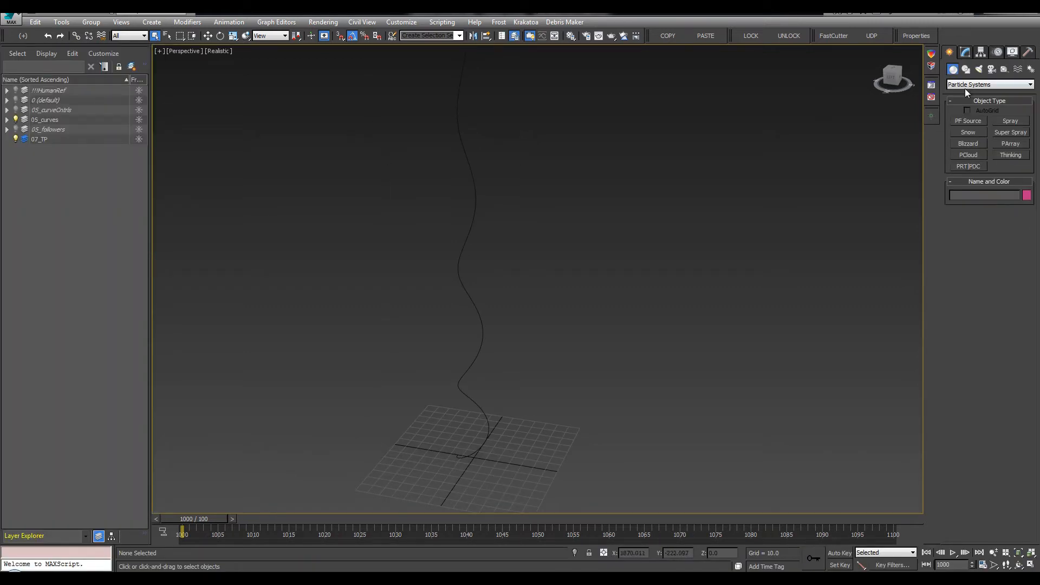
# Create a Thinking particle system in the viewport on the grid near the base of the helix curve.
pyautogui.click(964, 85)
pyautogui.click(964, 84)
pyautogui.click(1001, 155)
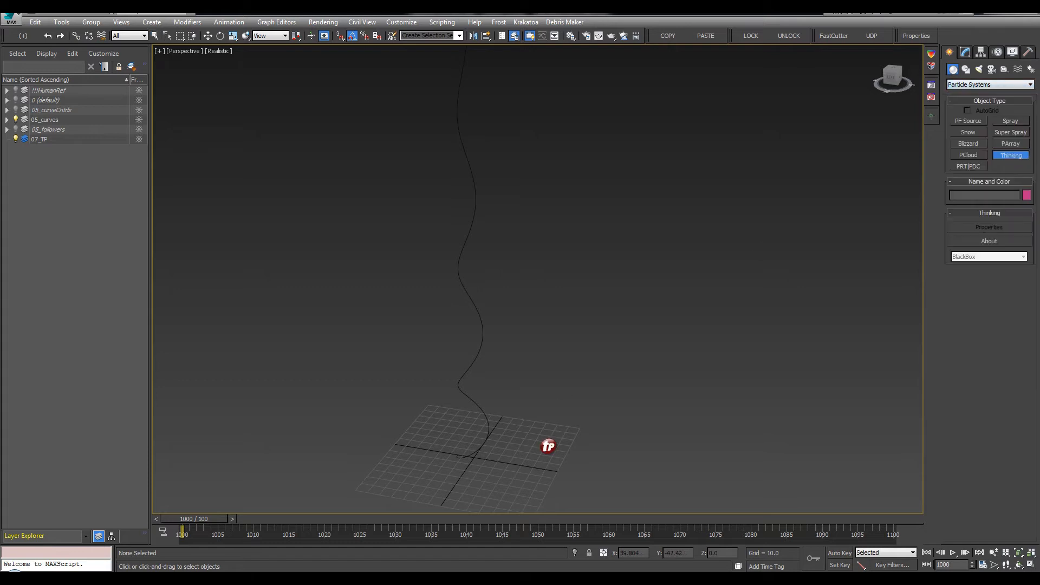
pyautogui.click(541, 438)
# Reset the Thinking001 object's X and Y position to 0.0 so it sits at the world origin.
pyautogui.press('w')
pyautogui.moveTo(591, 420); pyautogui.dragTo(588, 370, button='middle')
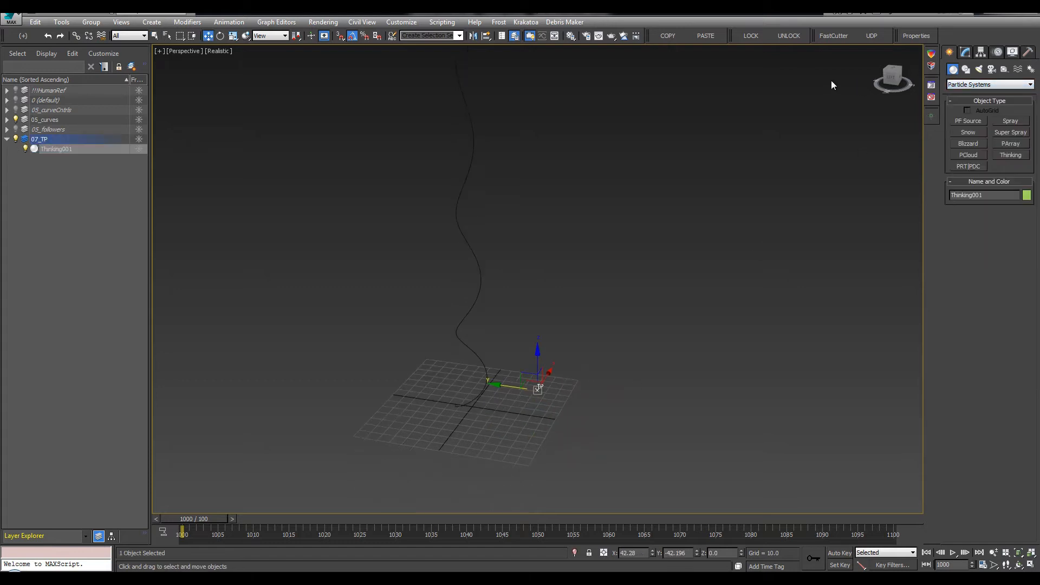
pyautogui.rightClick(697, 555)
pyautogui.moveTo(586, 405); pyautogui.dragTo(560, 397, button='middle')
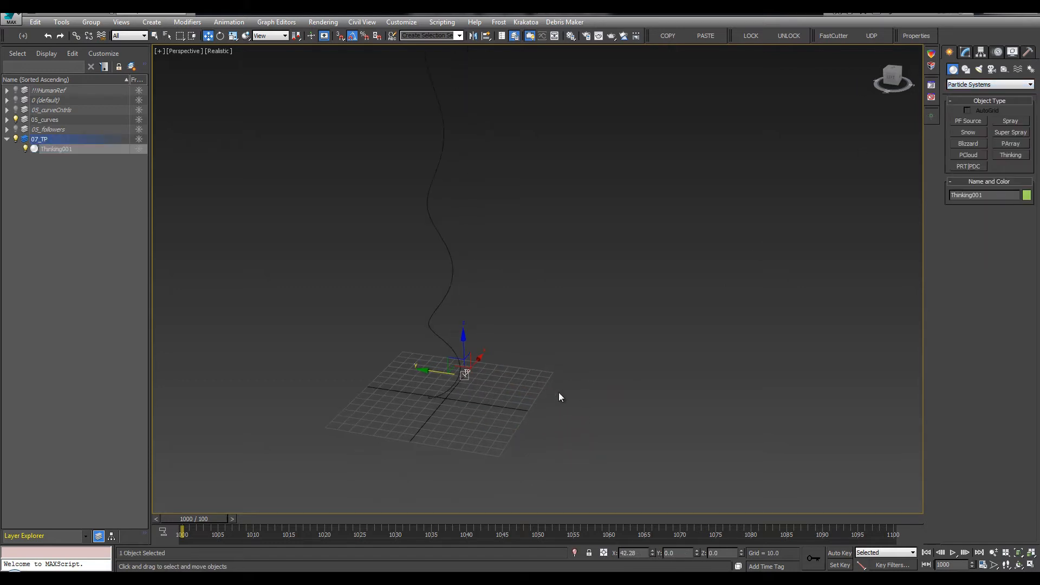
pyautogui.rightClick(653, 552)
pyautogui.moveTo(570, 353); pyautogui.dragTo(532, 352, button='middle')
pyautogui.press('q')
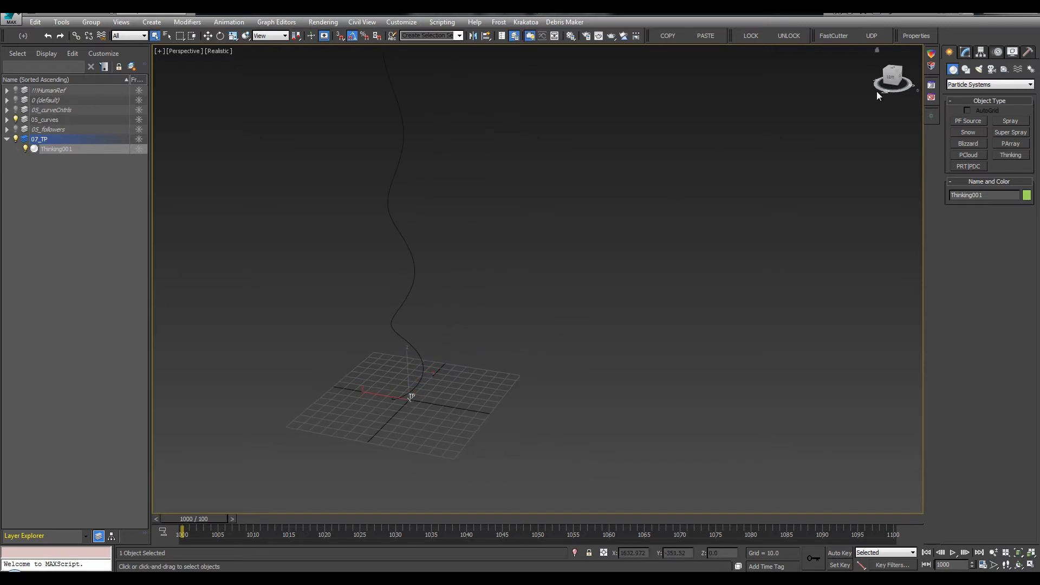
# Open the properties of Thinking001 and set its simulation start to User Defined at frame 1001.
pyautogui.click(911, 37)
pyautogui.moveTo(312, 261); pyautogui.dragTo(329, 302, button='middle')
pyautogui.press('l')
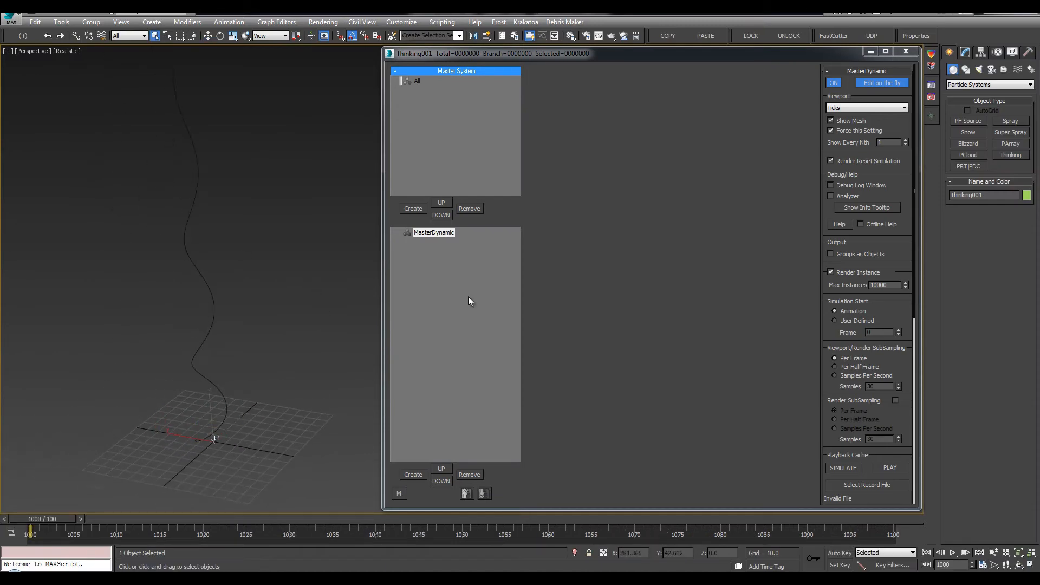
pyautogui.click(856, 321)
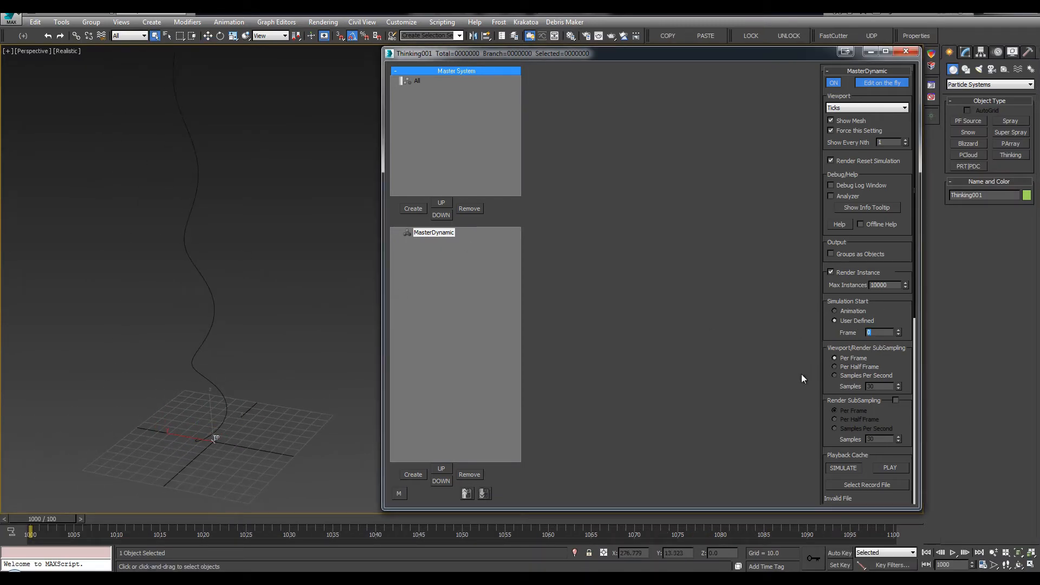
pyautogui.write('1000')
pyautogui.press('BackSpace')
pyautogui.write('1')
pyautogui.press('Return')
pyautogui.moveTo(109, 480); pyautogui.dragTo(106, 483, button='middle')
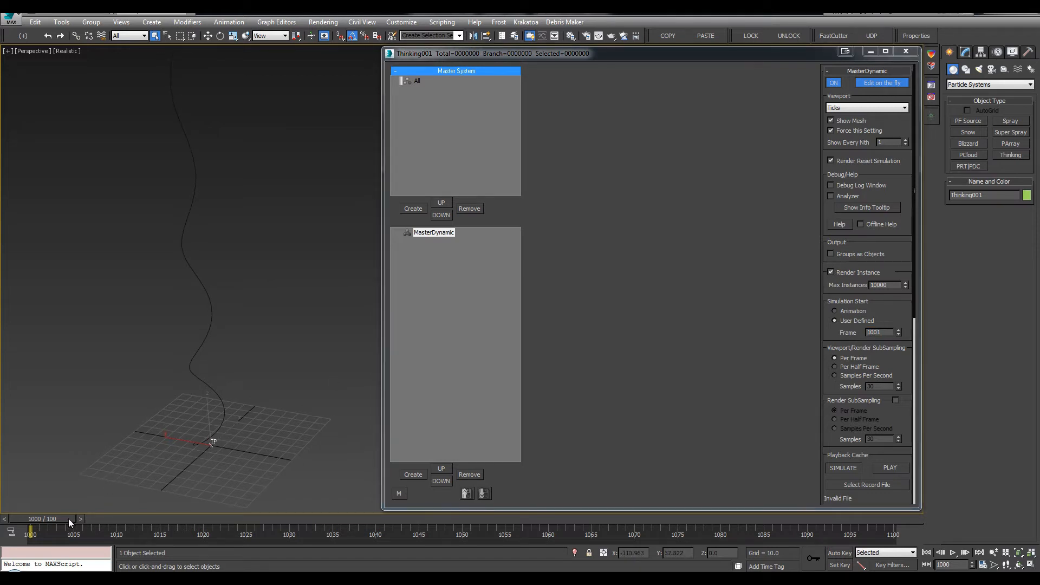
# Set the MasterDynamic viewport display to None and turn off Show Mesh and Force this Setting.
pyautogui.press('w')
pyautogui.moveTo(244, 387); pyautogui.dragTo(254, 410, button='middle')
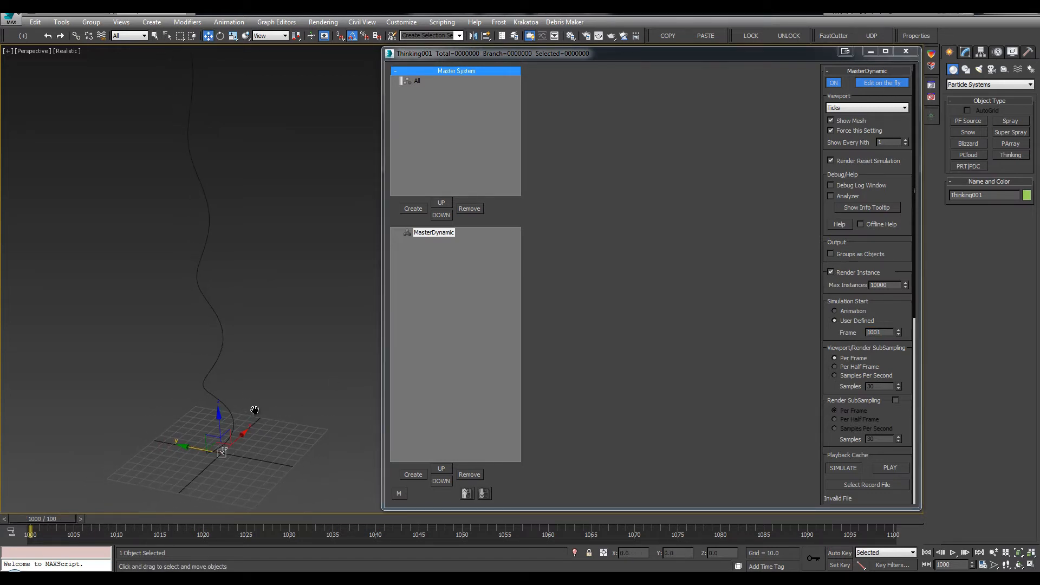
pyautogui.press('q')
pyautogui.scroll(-2, 255, 429)
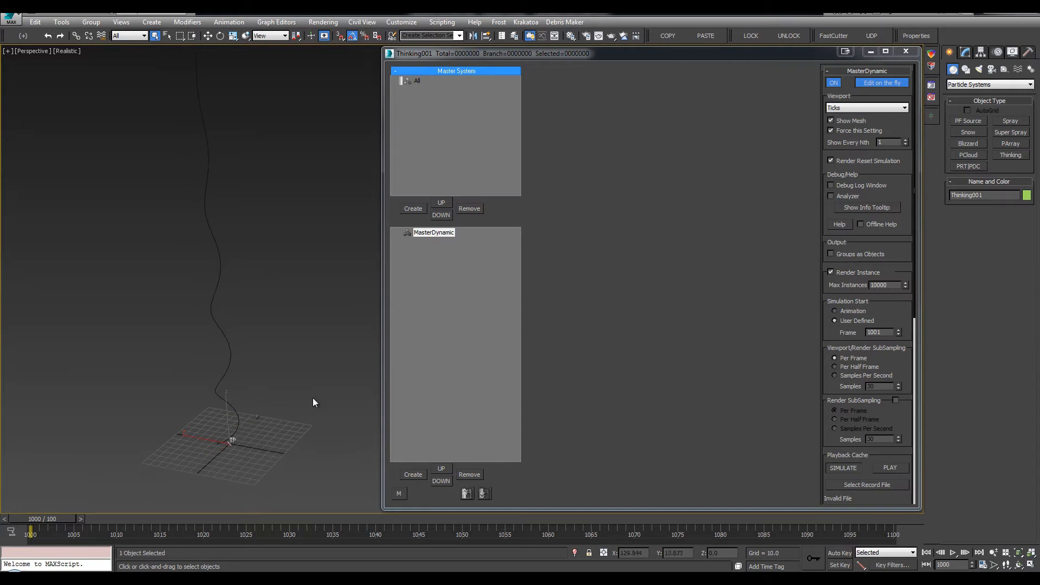
pyautogui.click(854, 111)
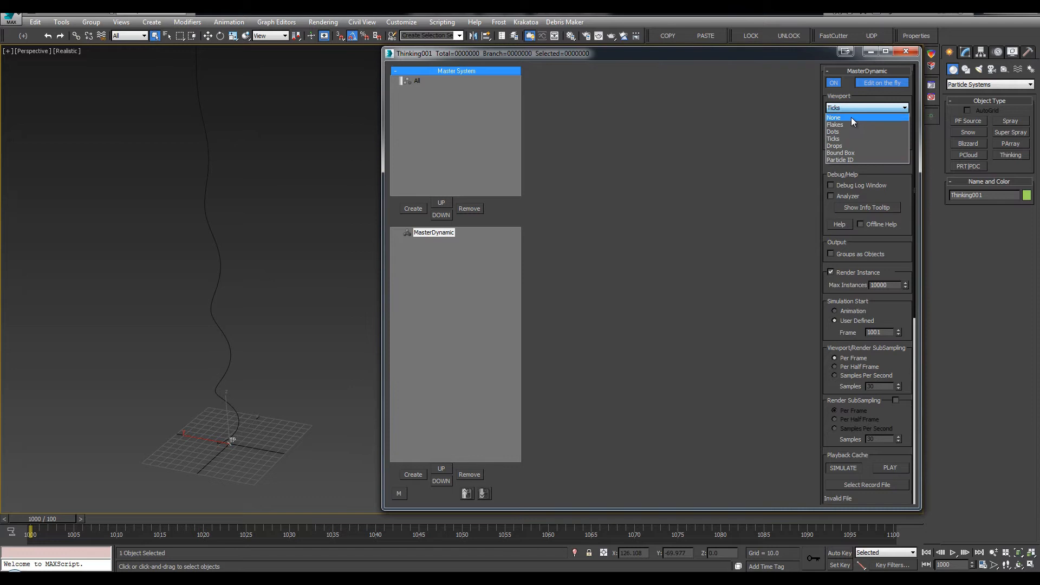
pyautogui.click(841, 119)
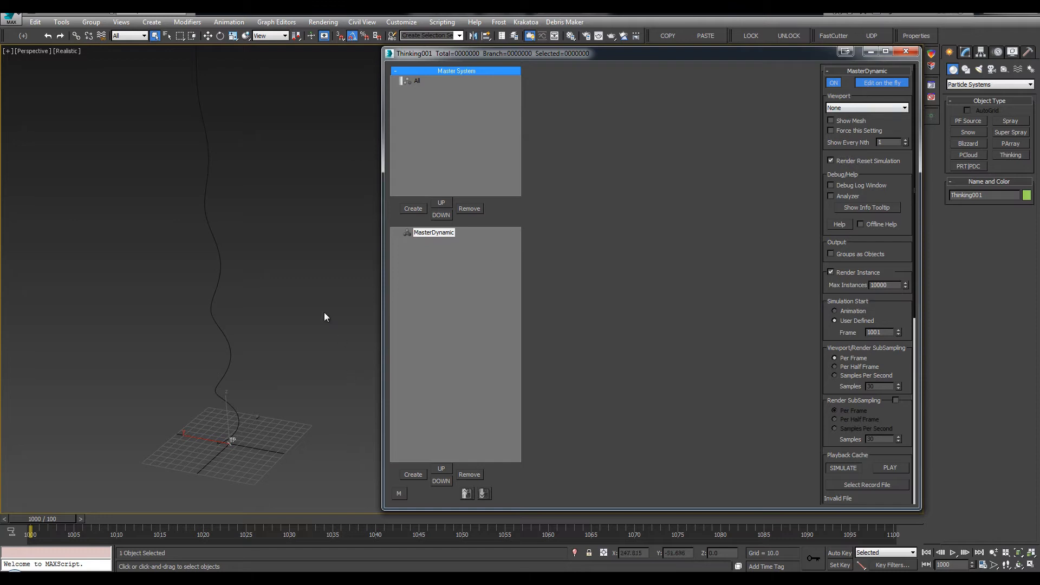
# Widen the Thinking001 window and its group and dynamic set trees slightly.
pyautogui.moveTo(230, 295); pyautogui.dragTo(227, 304, button='middle')
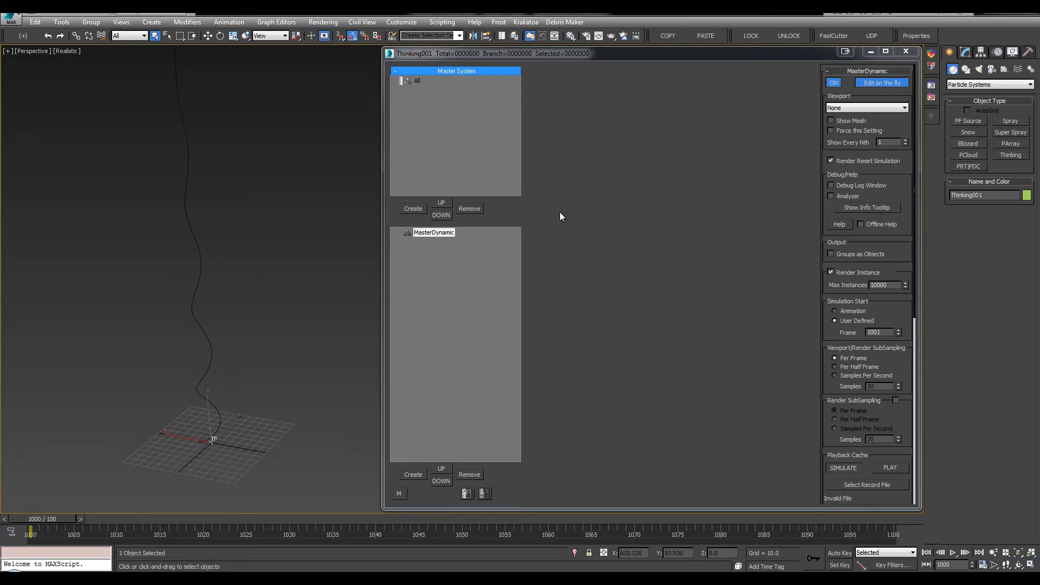
pyautogui.moveTo(384, 217); pyautogui.dragTo(376, 217)
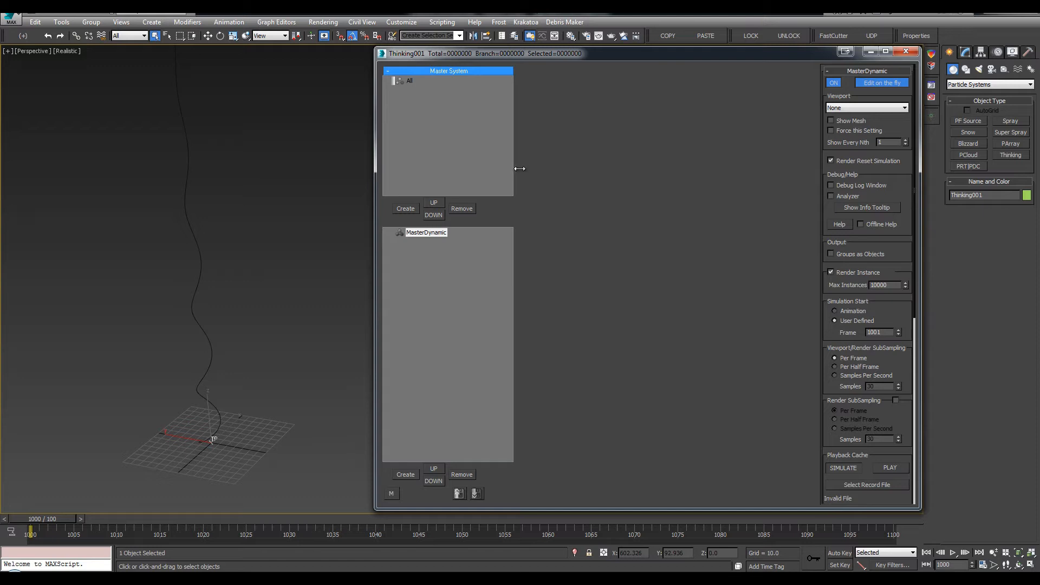
pyautogui.moveTo(519, 169); pyautogui.dragTo(521, 176)
# Add a particle group under All in the Master System and name it SPIKEGROW.
pyautogui.click(407, 80)
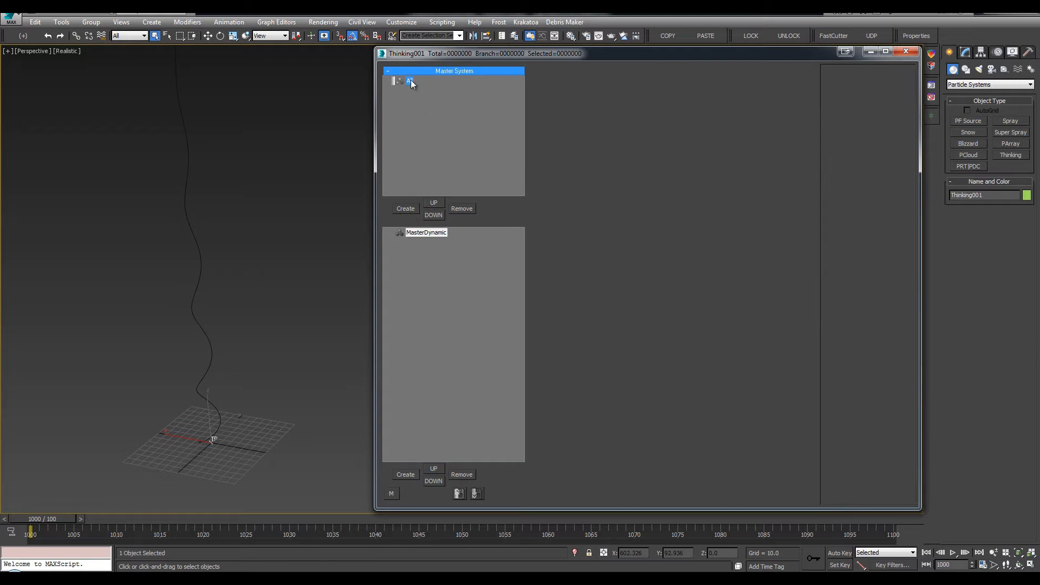
pyautogui.click(425, 90)
pyautogui.click(425, 90)
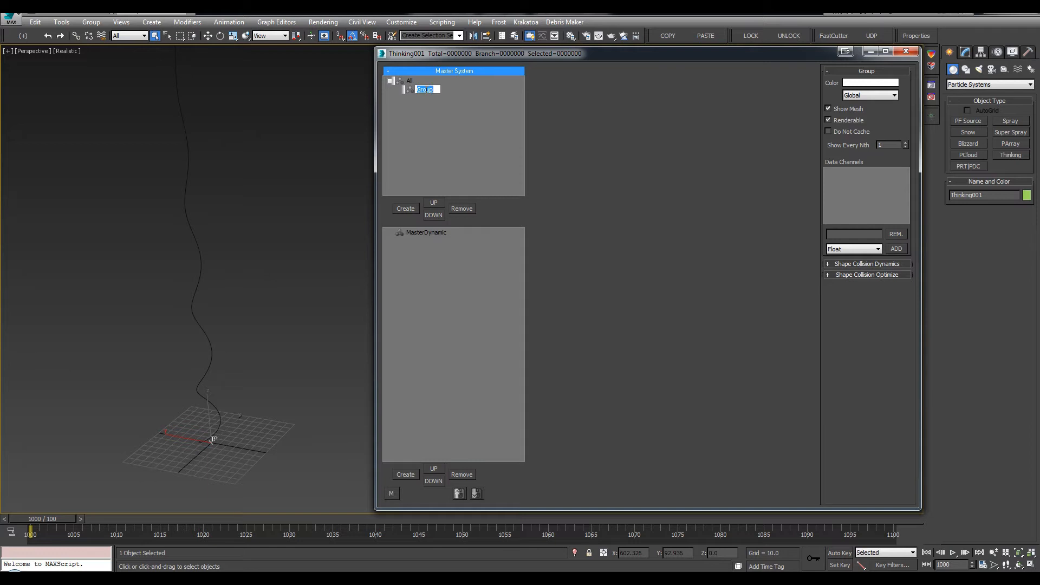
pyautogui.write('SPIKES')
pyautogui.press('BackSpace')
pyautogui.write('GROW')
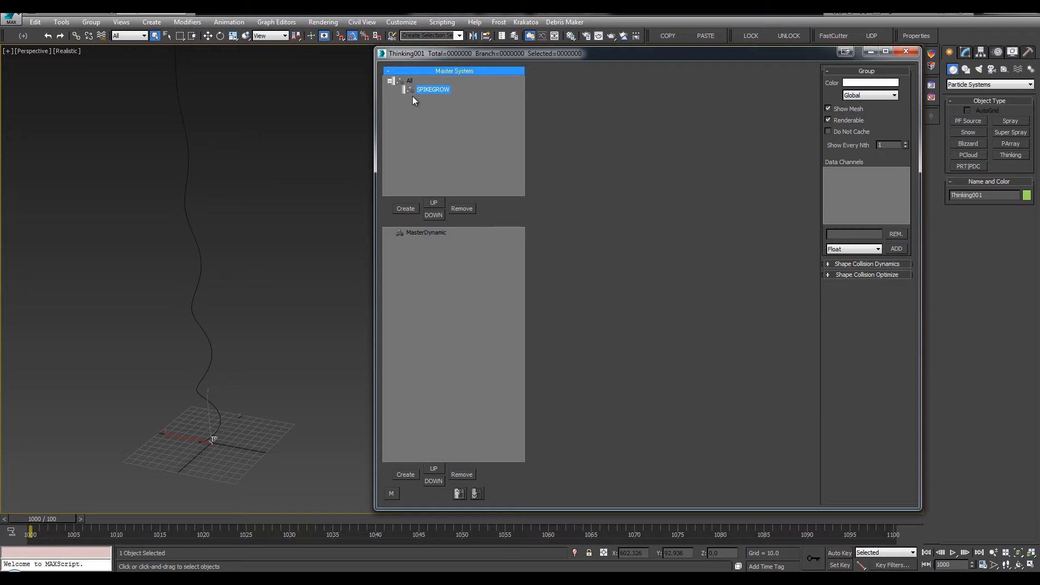
# Add a child group under SPIKEGROW and nest another group beneath it.
pyautogui.click(433, 99)
pyautogui.rightClick(432, 101)
pyautogui.doubleClick(442, 107)
pyautogui.click(485, 125)
pyautogui.press('F2')
# Add a dynamic set under MasterDynamic and name it SPIKEGROW.
pyautogui.click(442, 231)
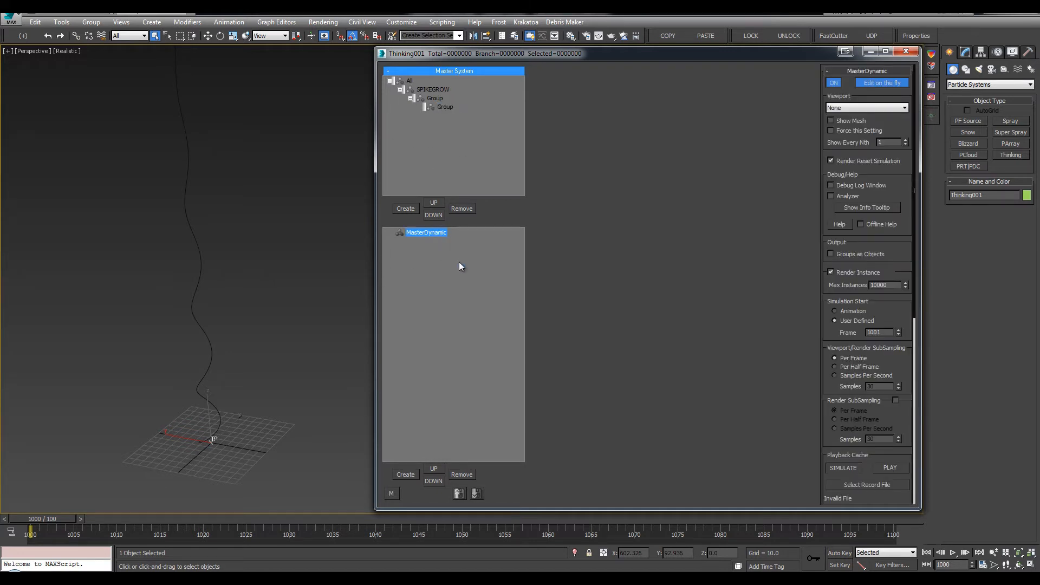
pyautogui.press('Insert')
pyautogui.doubleClick(435, 242)
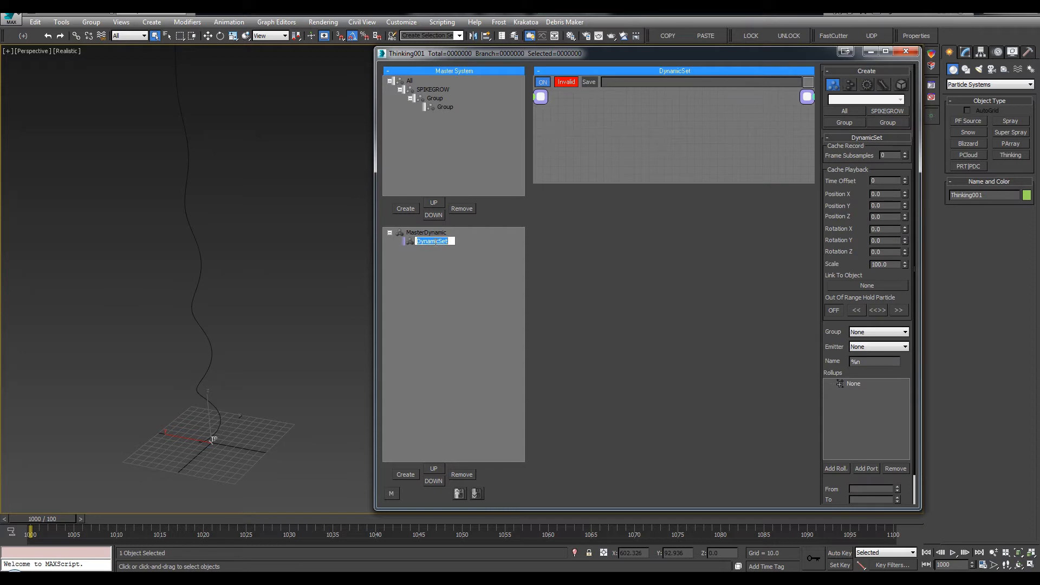
pyautogui.write('SPIKEGORW')
pyautogui.press('Return')
pyautogui.doubleClick(434, 242)
pyautogui.click(436, 241)
pyautogui.write('GROW')
pyautogui.press('Return')
# Nest three dynamic sets one inside another beneath the SPIKEGROW dynamic set.
pyautogui.press('Insert')
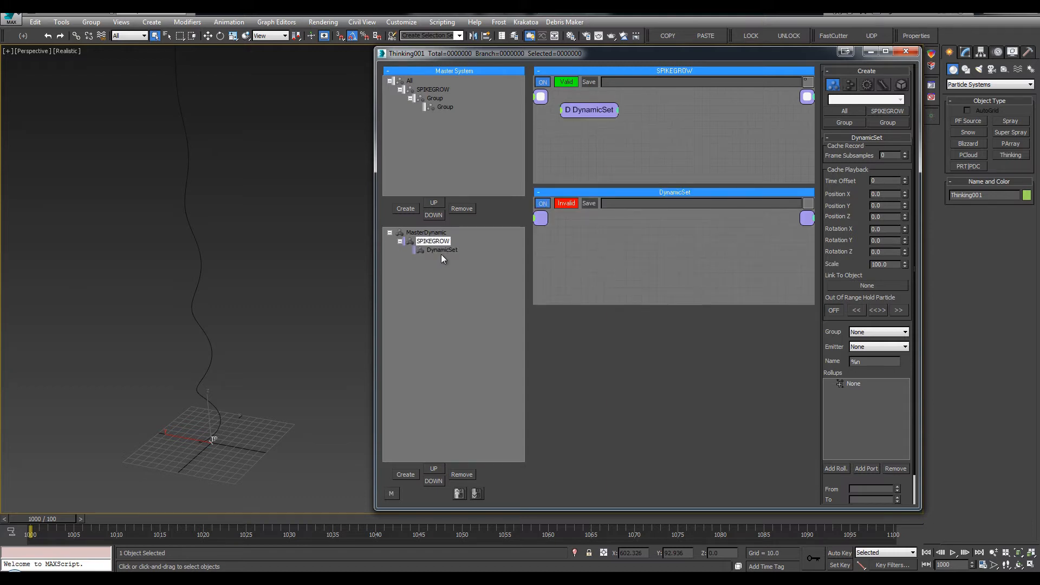
pyautogui.press('Insert')
pyautogui.press('Insert')
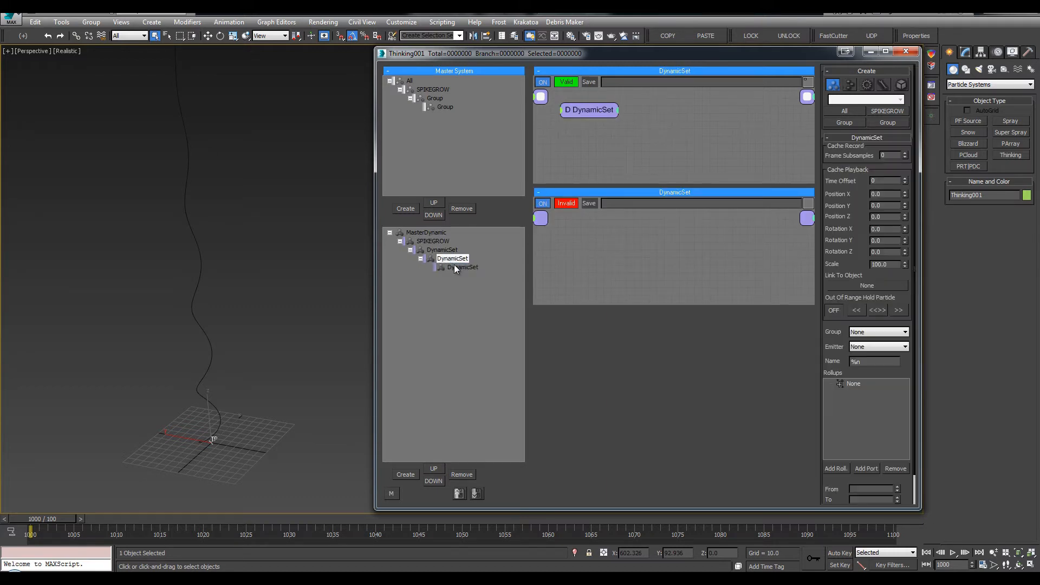
# Rename the innermost dynamic set to cache0 and its parent dynamic set to cache1.
pyautogui.click(470, 270)
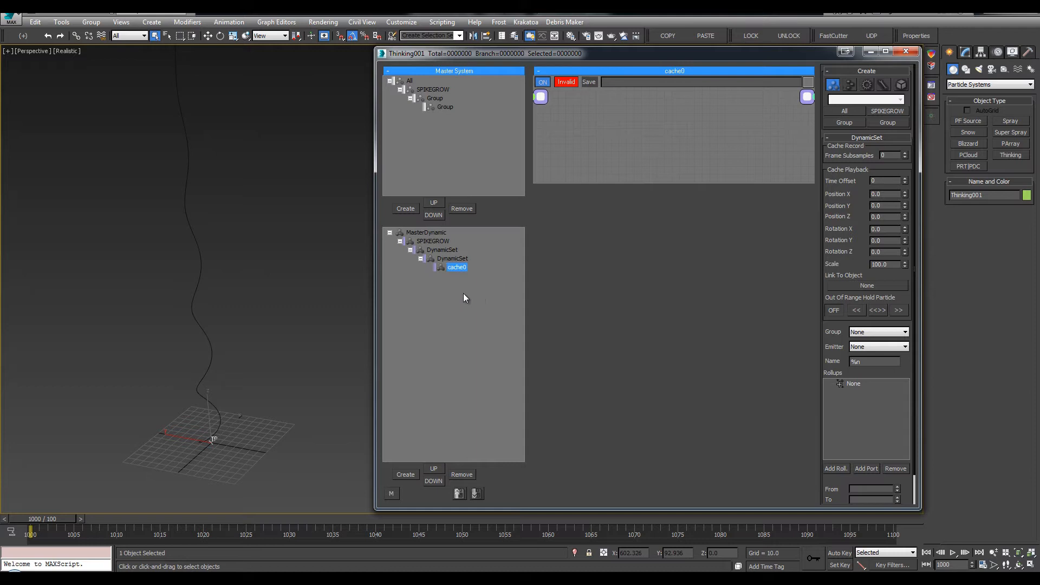
pyautogui.click(451, 259)
pyautogui.write('cache')
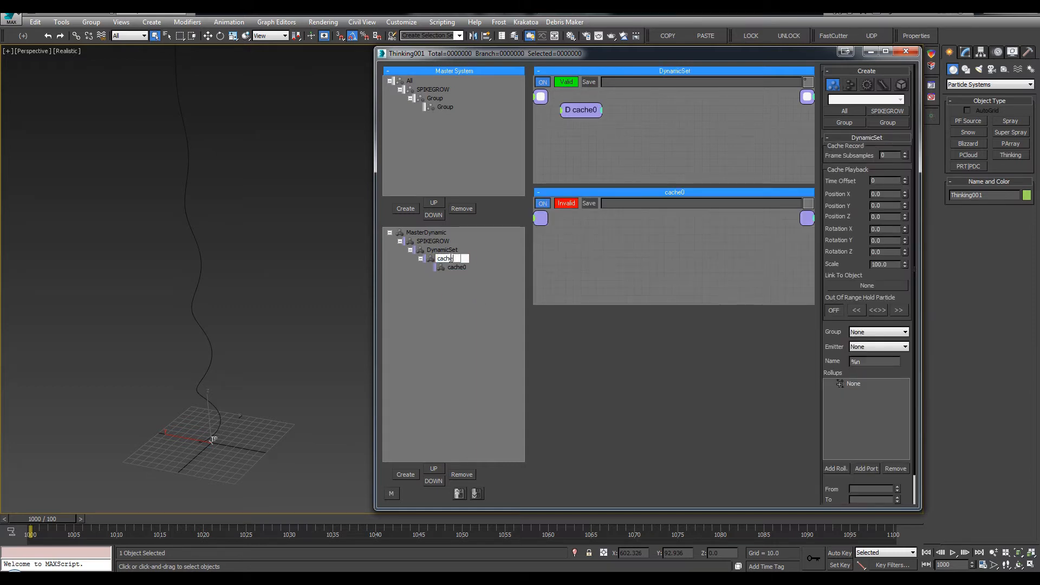
pyautogui.write('1')
pyautogui.press('Return')
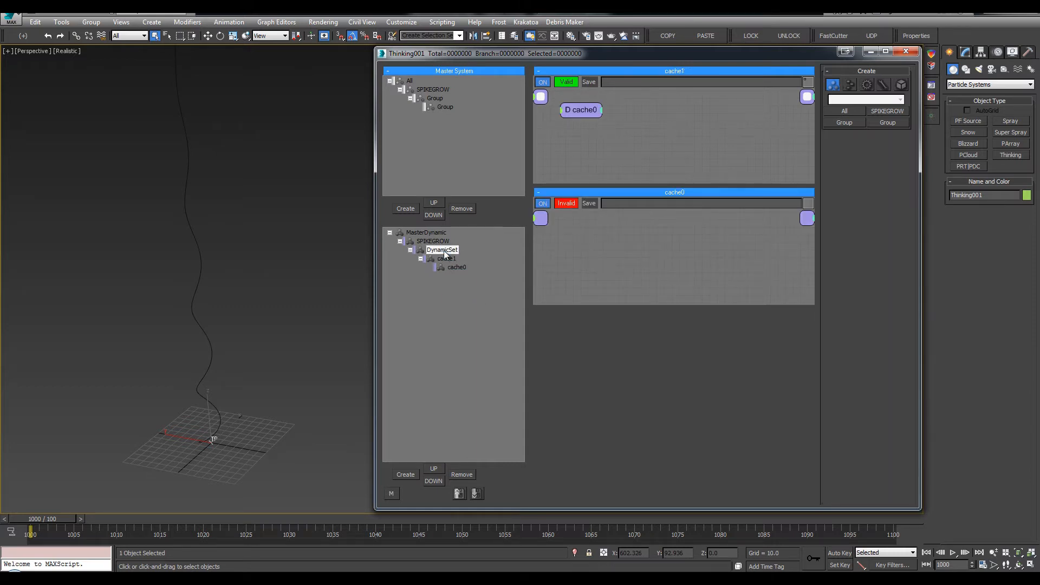
# Rename the dynamic set directly beneath the SPIKEGROW dynamic set to cache2.
pyautogui.click(444, 250)
pyautogui.write('cache1')
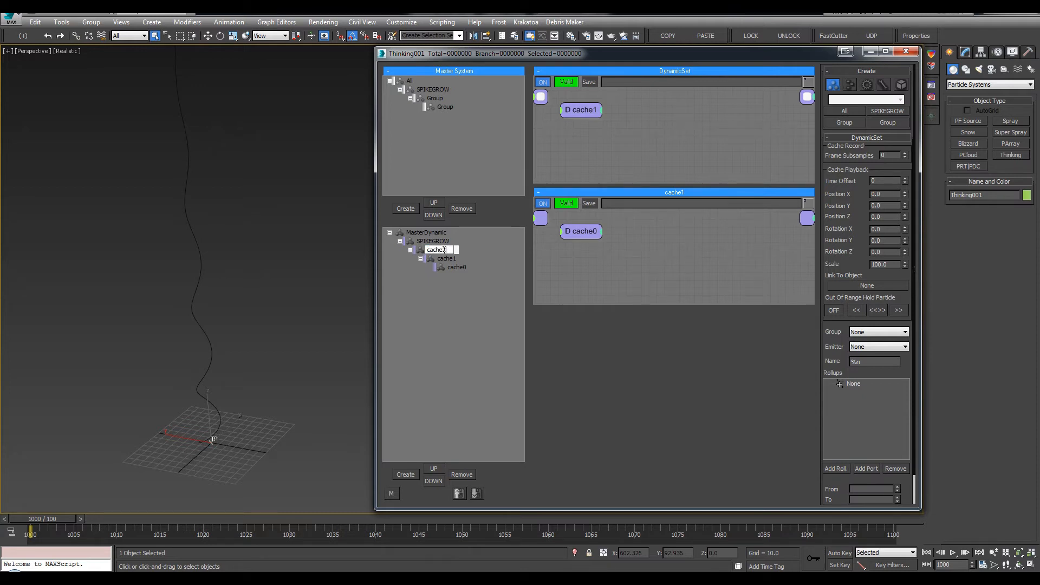
pyautogui.press('Return')
pyautogui.click(435, 234)
pyautogui.click(400, 242)
pyautogui.click(400, 241)
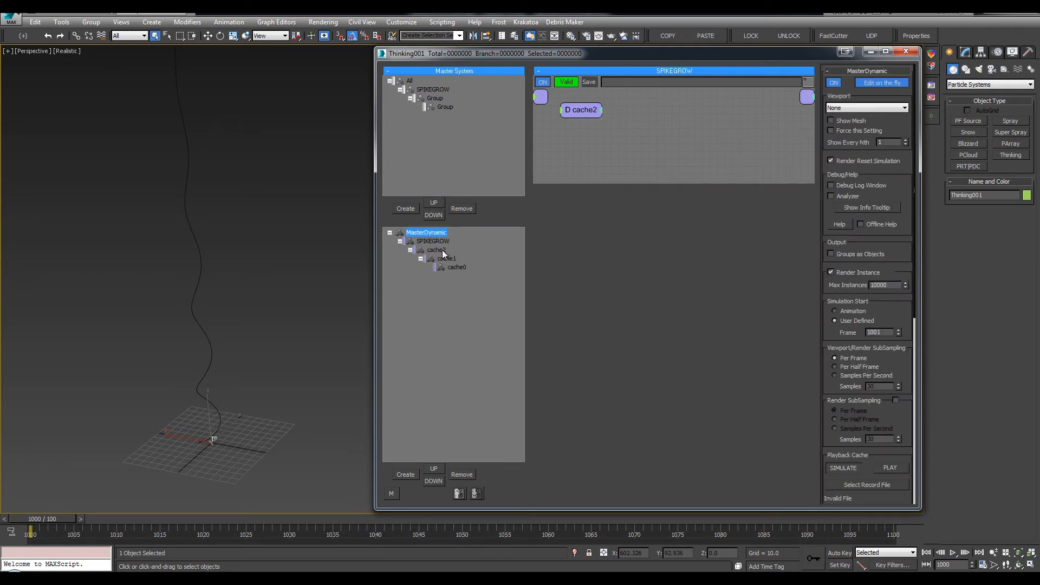
pyautogui.click(432, 242)
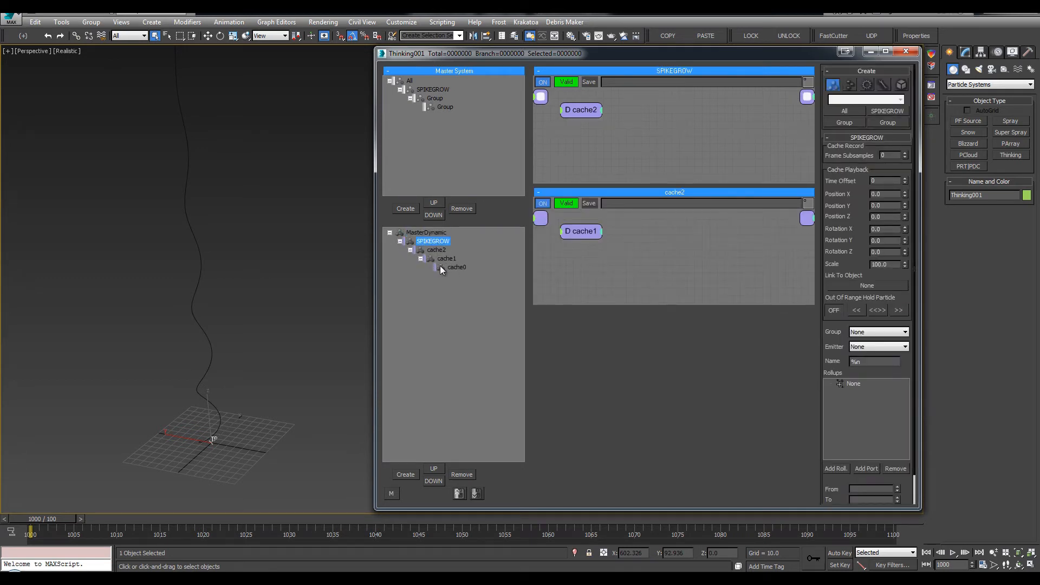
# Add a dynamic set beneath cache0 and name it _birth.
pyautogui.click(453, 267)
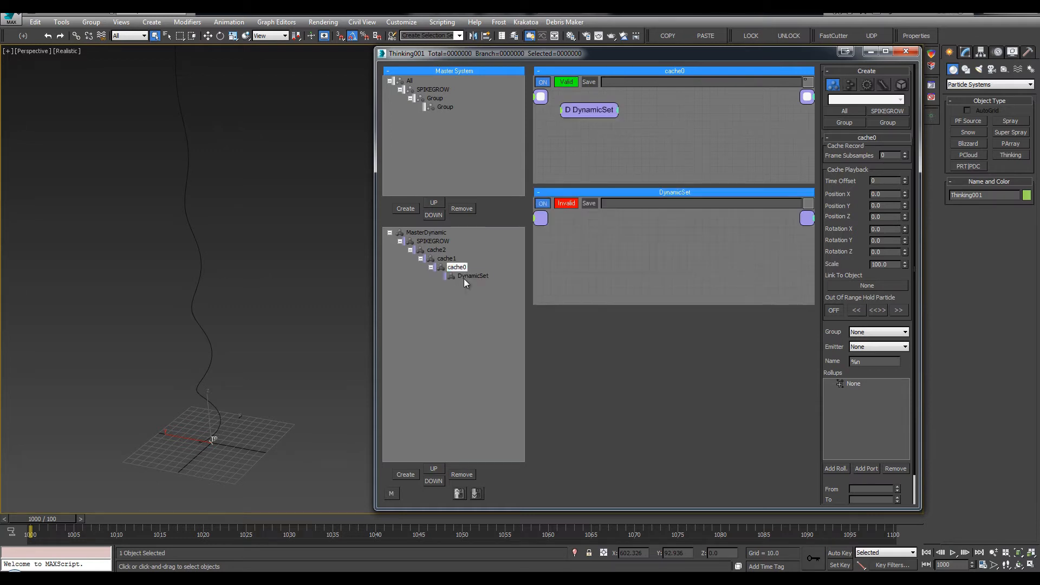
pyautogui.doubleClick(464, 276)
pyautogui.write('_birth')
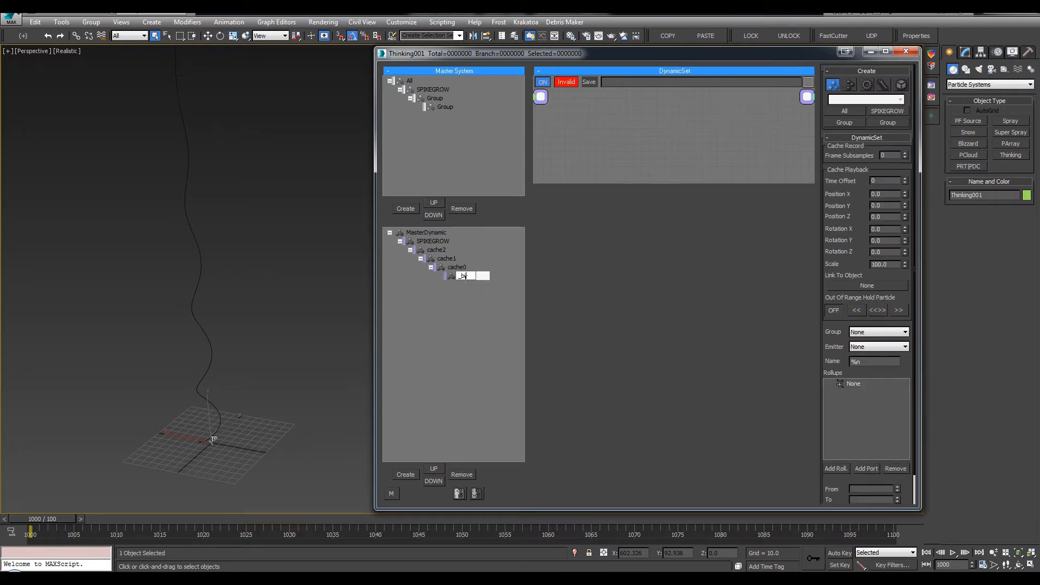
pyautogui.press('Return')
# Add a dynamic set beneath _birth and name it import.
pyautogui.moveTo(525, 211); pyautogui.dragTo(553, 211)
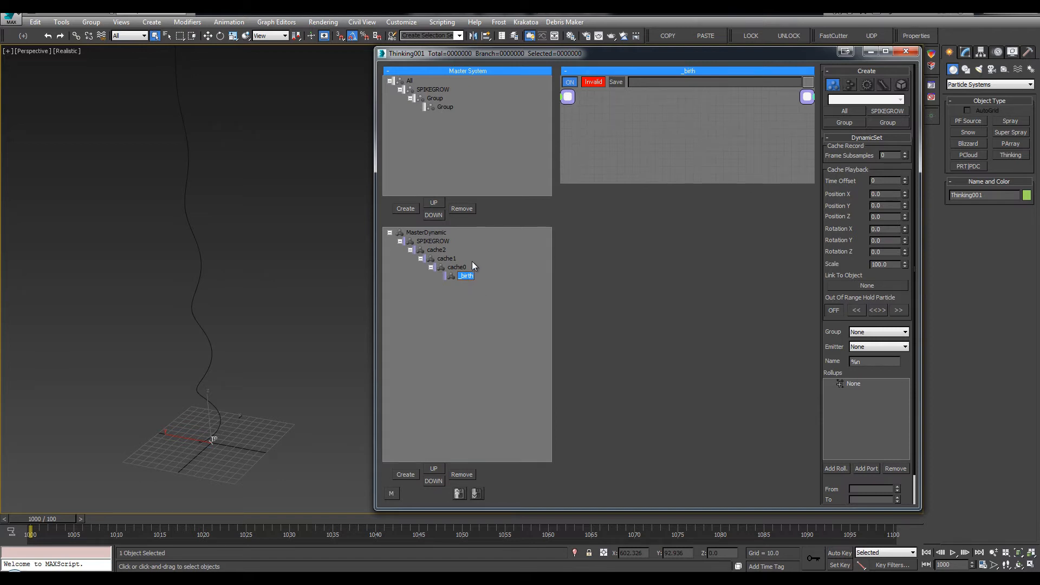
pyautogui.press('Insert')
pyautogui.click(464, 277)
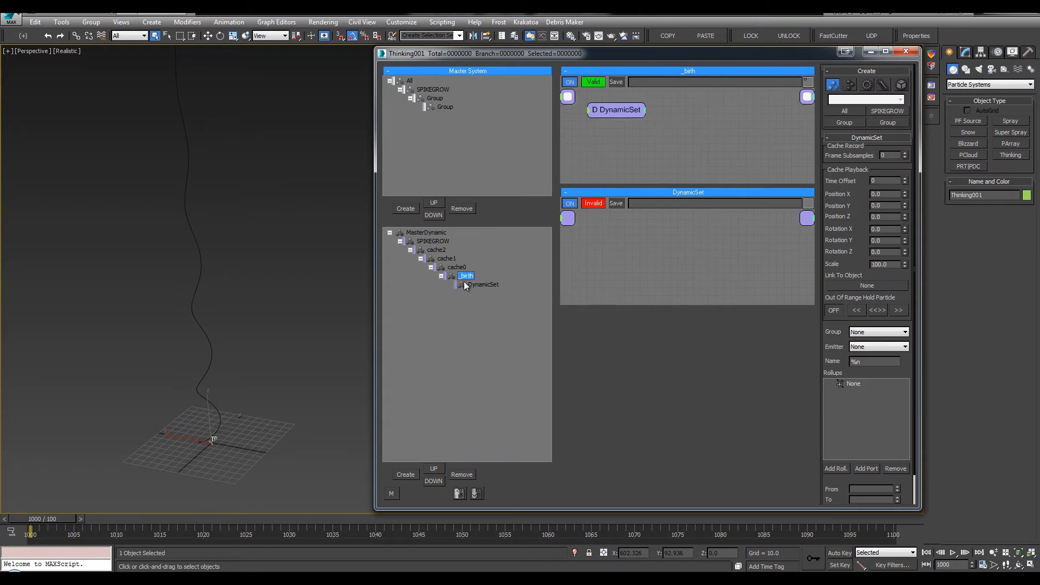
pyautogui.click(441, 276)
pyautogui.click(442, 276)
pyautogui.click(467, 285)
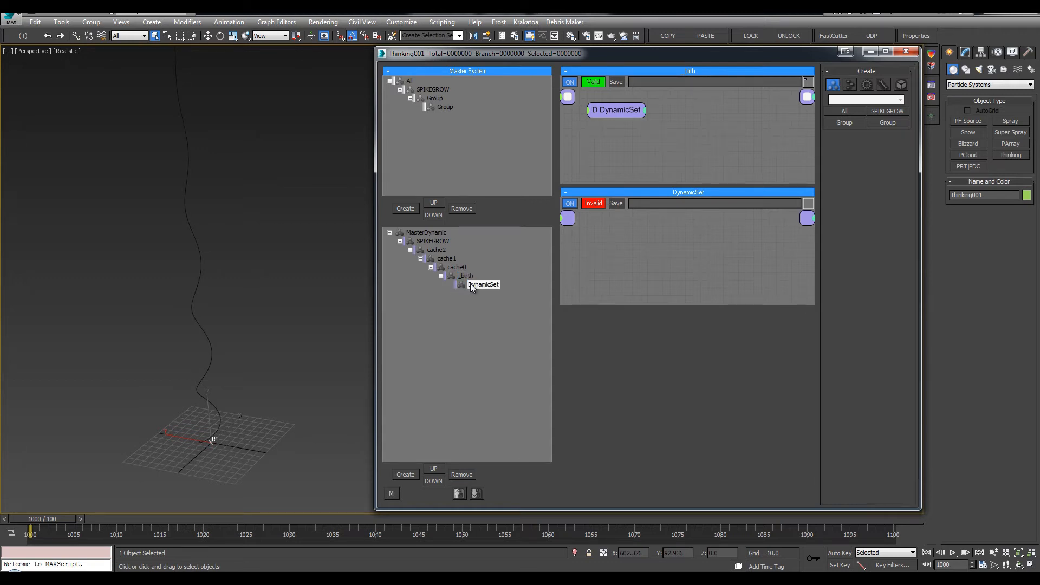
pyautogui.click(472, 284)
pyautogui.write('import')
pyautogui.press('Return')
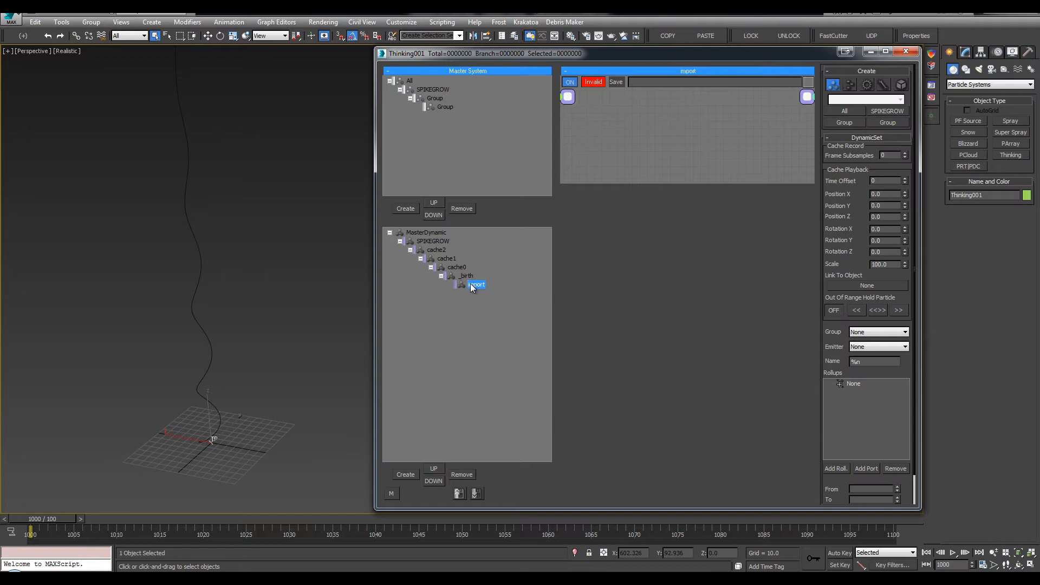
# Enlarge the import set's node canvas and add an ObjToParticle operator to it.
pyautogui.moveTo(610, 180); pyautogui.dragTo(609, 502)
pyautogui.rightClick(615, 196)
pyautogui.write('obj')
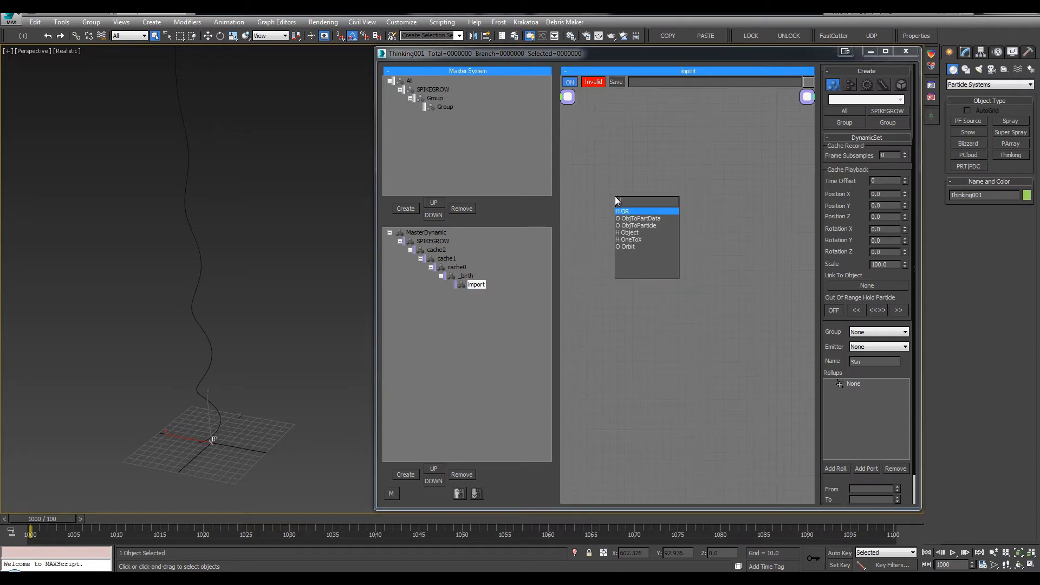
pyautogui.press('Down')
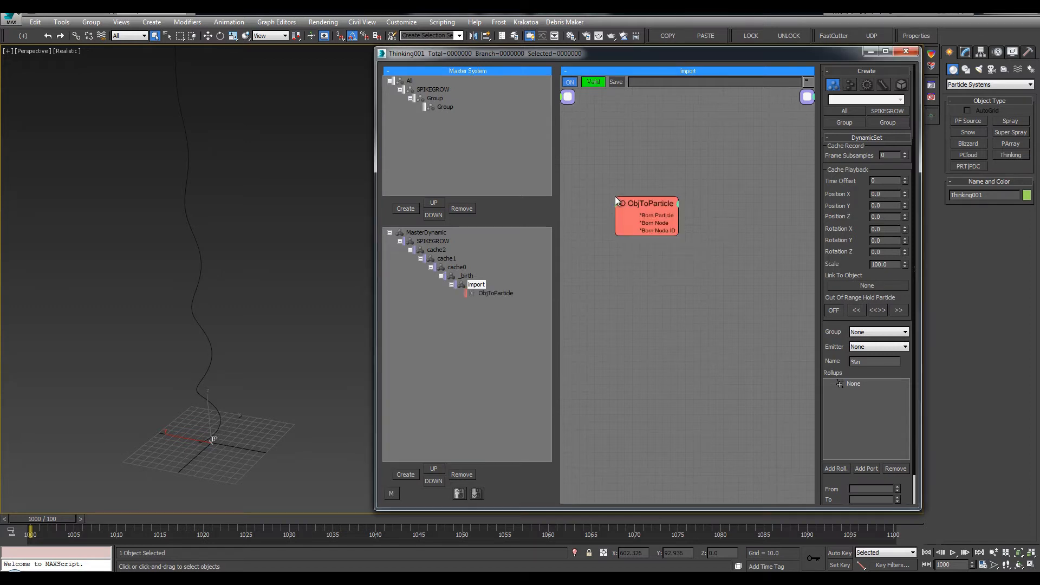
pyautogui.press('Return')
pyautogui.moveTo(646, 210); pyautogui.dragTo(656, 197)
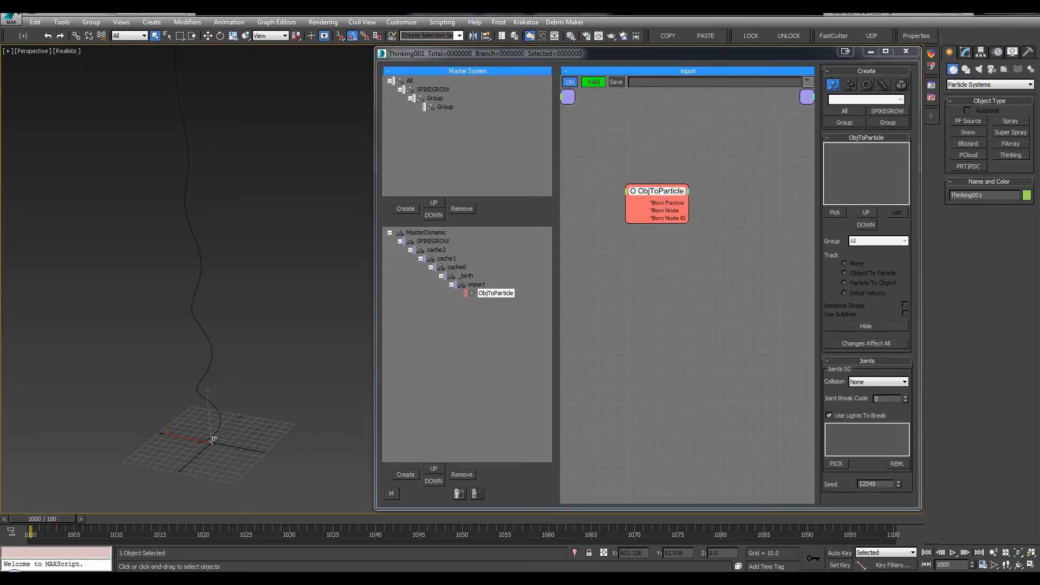
pyautogui.doubleClick(668, 193)
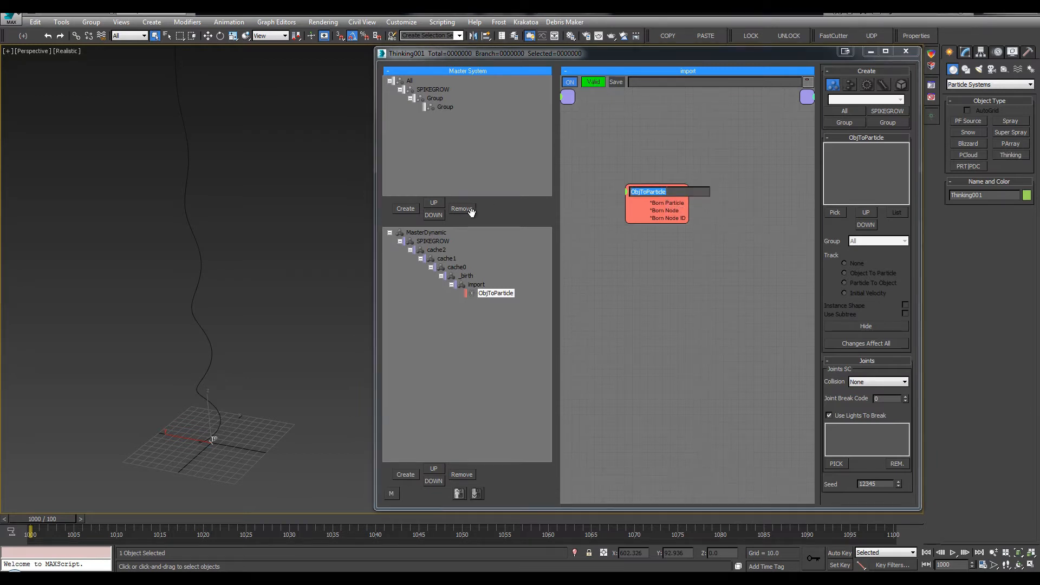
# Show the layer list, unhide the 05_followers layer and rename it 05_cones.
pyautogui.middleClick(325, 233)
pyautogui.press('l')
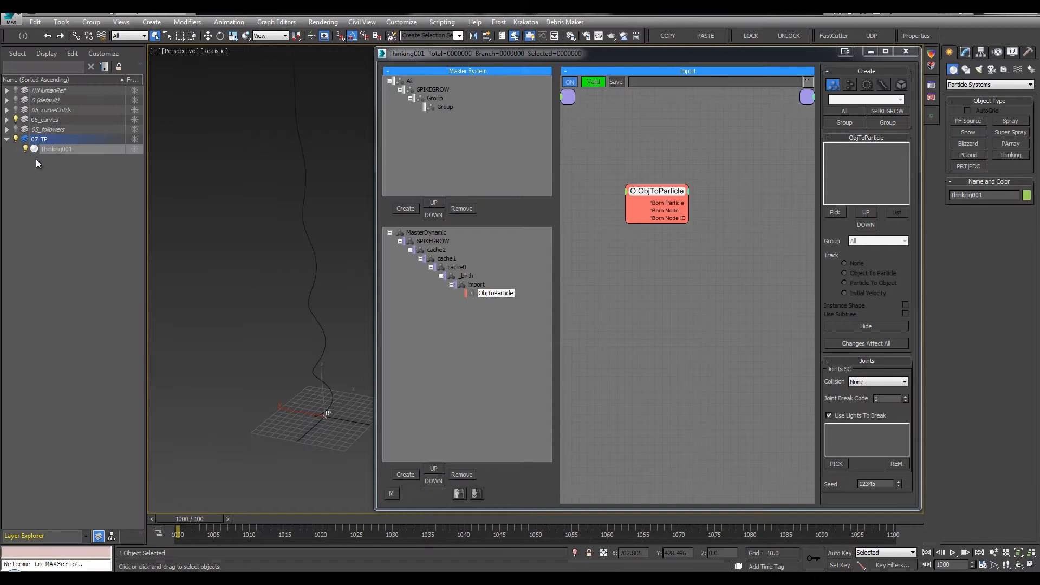
pyautogui.click(13, 129)
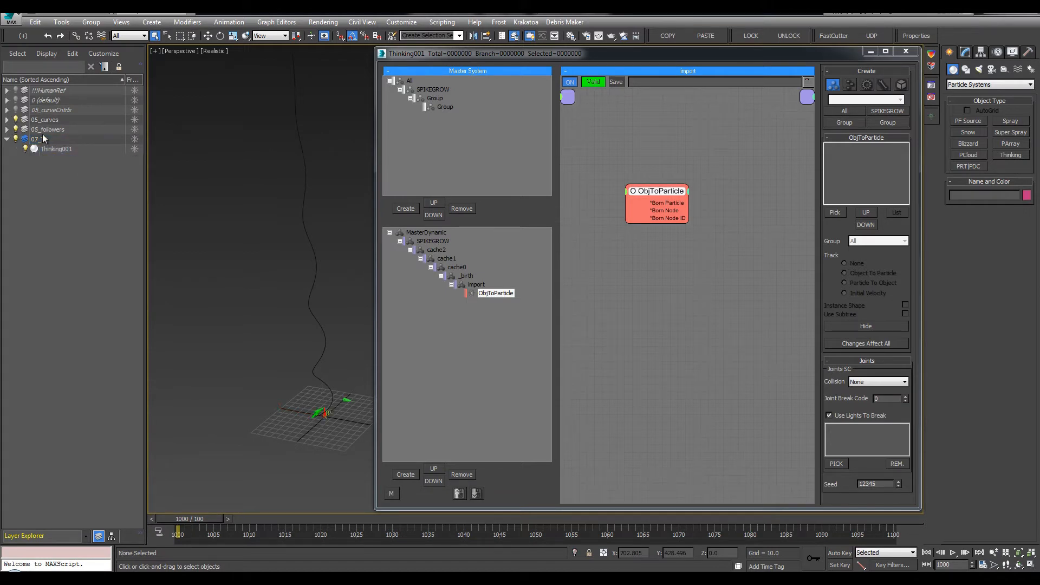
pyautogui.click(7, 130)
pyautogui.click(52, 139)
pyautogui.click(52, 130)
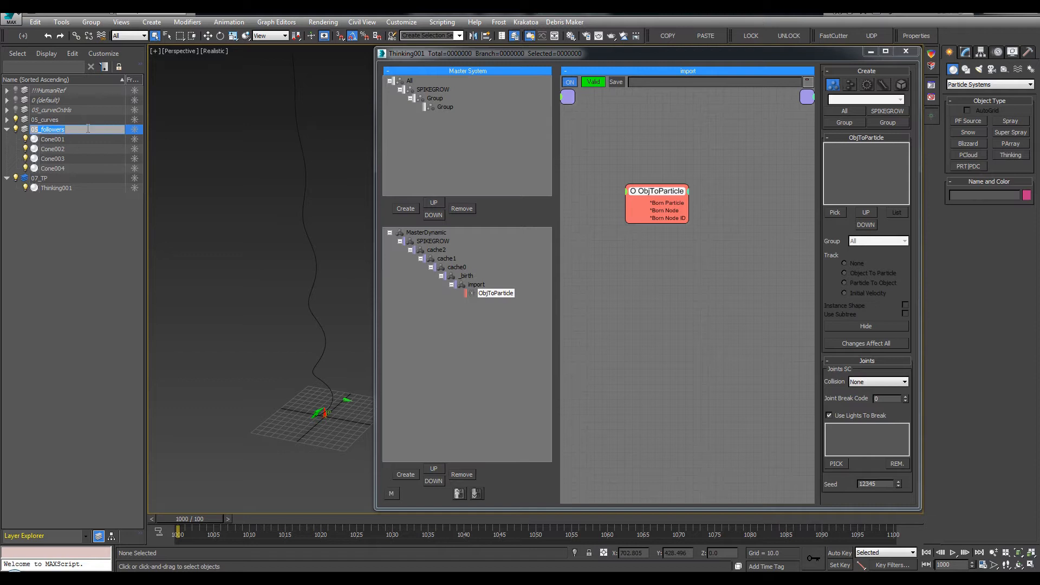
pyautogui.write('cones')
pyautogui.press('Return')
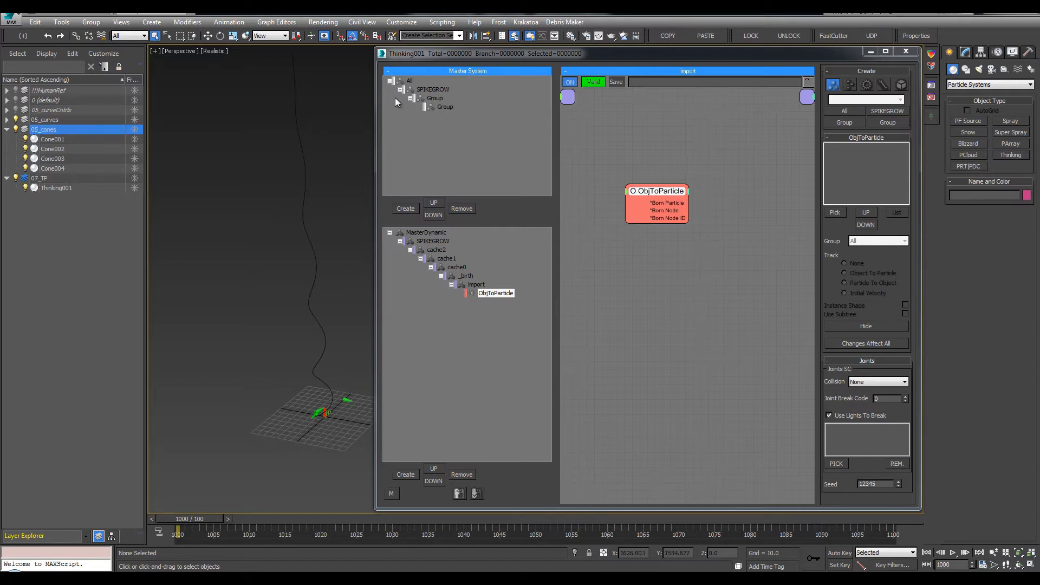
# Rename the ObjToParticle operator in the import set to 00_cones.
pyautogui.doubleClick(664, 192)
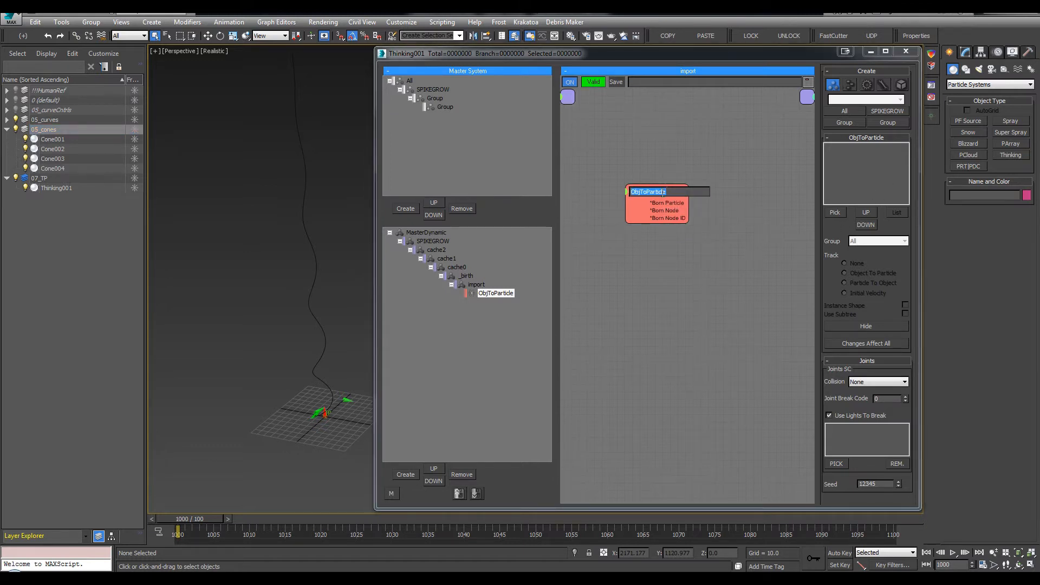
pyautogui.write('00_cones')
pyautogui.press('Return')
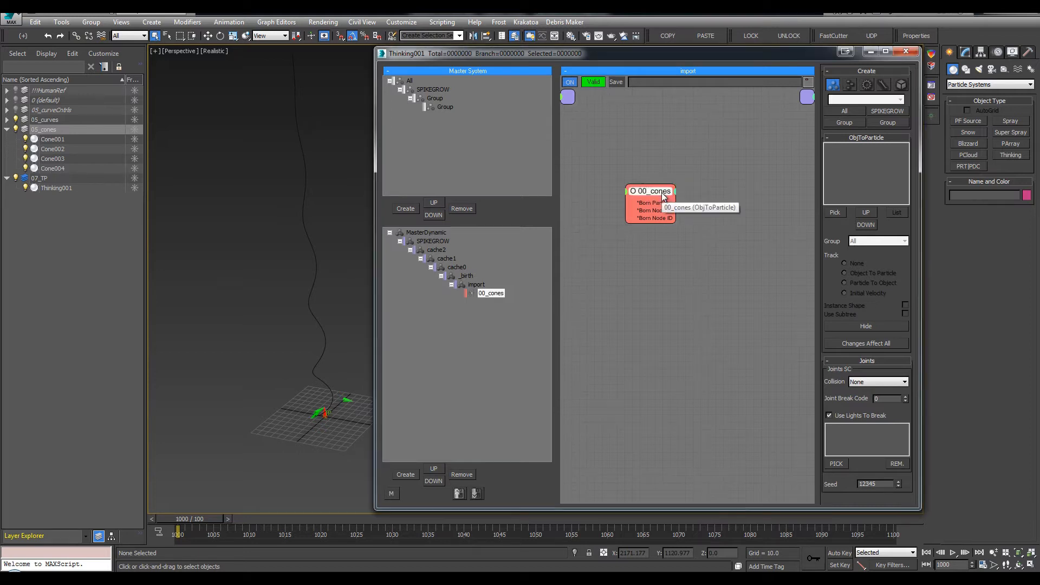
# Rename the innermost particle group to _00_nuetrons and add three child groups beneath it.
pyautogui.click(445, 107)
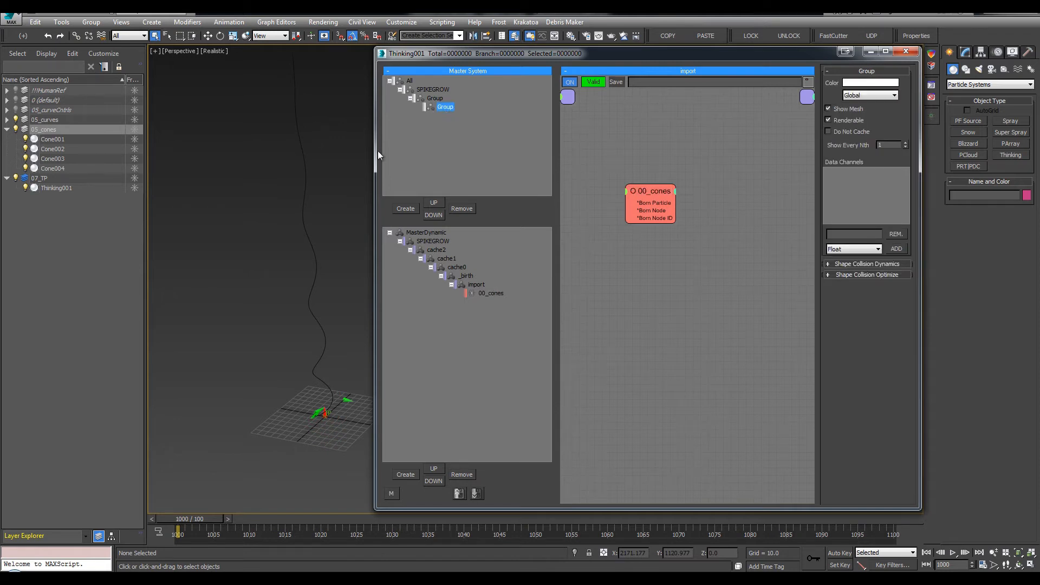
pyautogui.moveTo(301, 213); pyautogui.dragTo(290, 211, button='middle')
pyautogui.click(445, 107)
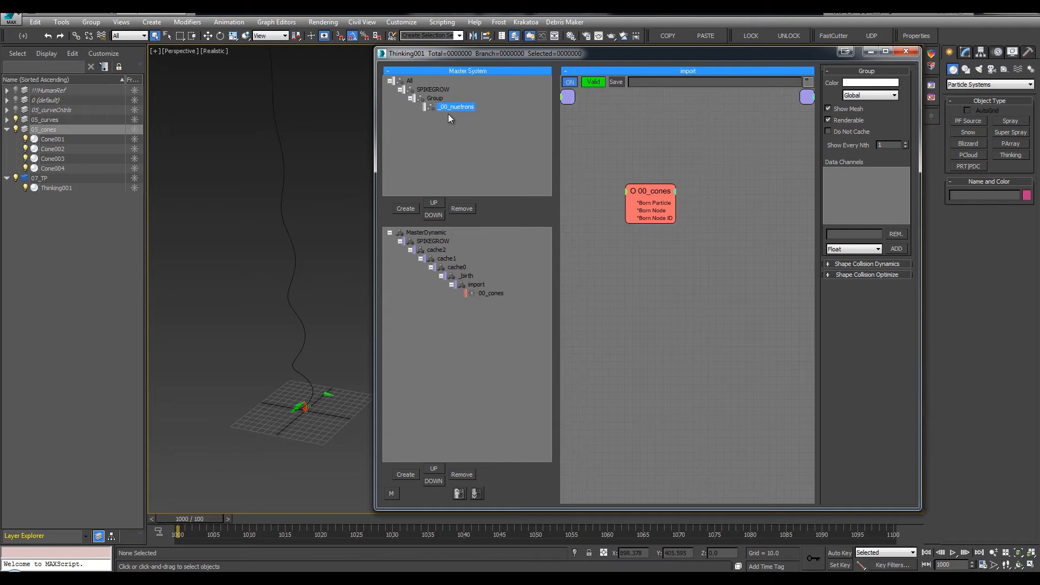
pyautogui.click(453, 116)
pyautogui.moveTo(320, 398); pyautogui.dragTo(309, 389, button='middle')
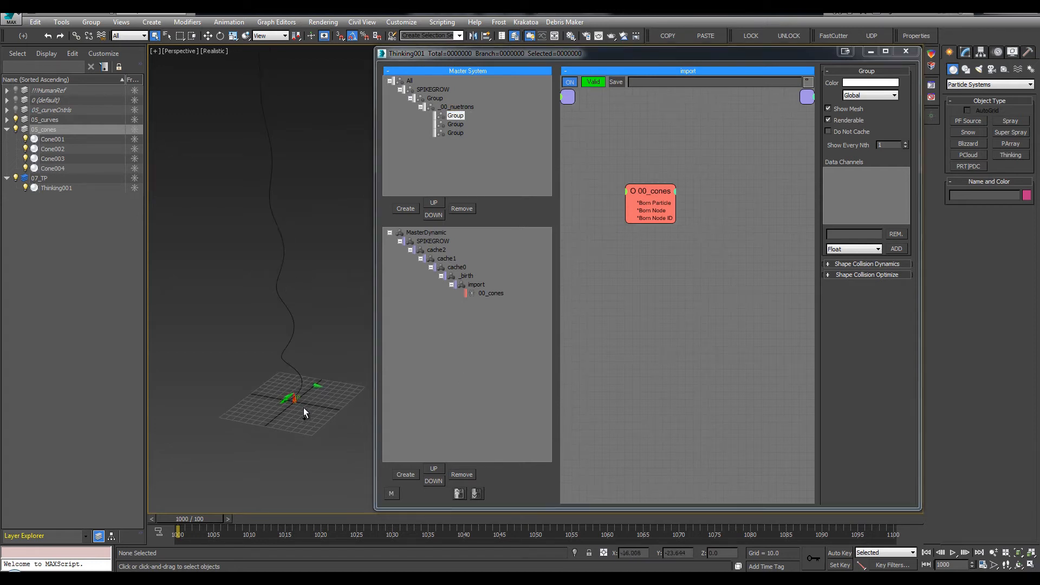
pyautogui.scroll(4, 304, 408)
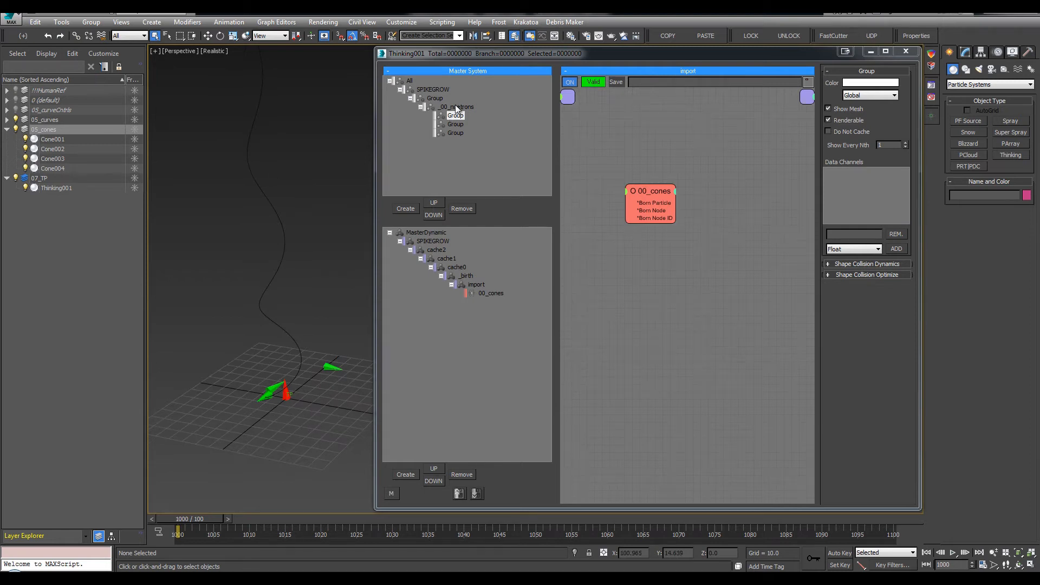
# Rename the first child group of _00_nuetrons to 00_n_cone_1.
pyautogui.click(441, 107)
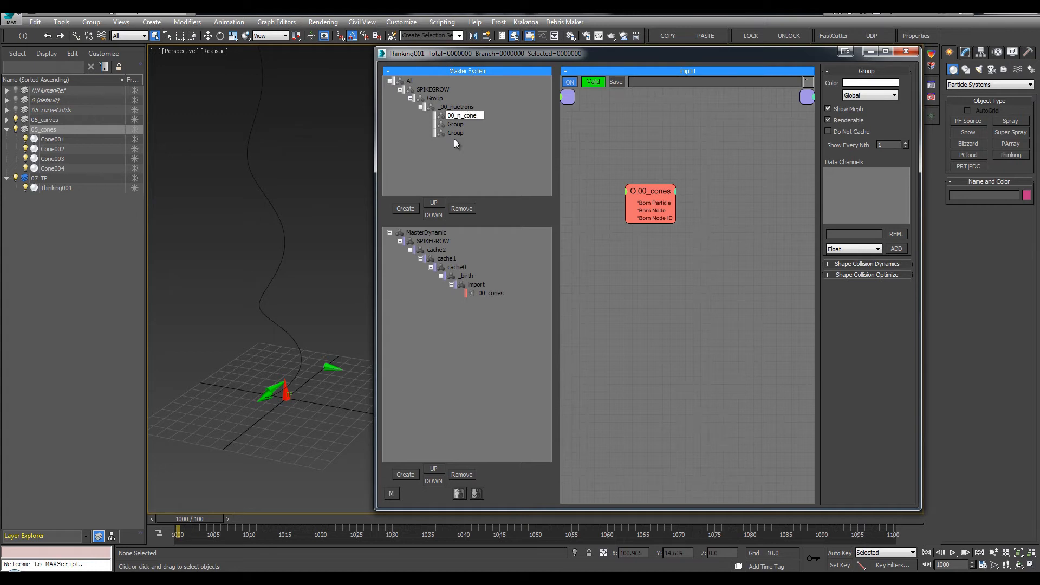
pyautogui.write('_1')
pyautogui.press('Return')
pyautogui.moveTo(481, 116); pyautogui.dragTo(489, 115)
pyautogui.write('a')
pyautogui.press('BackSpace')
pyautogui.write('1')
pyautogui.press('Return')
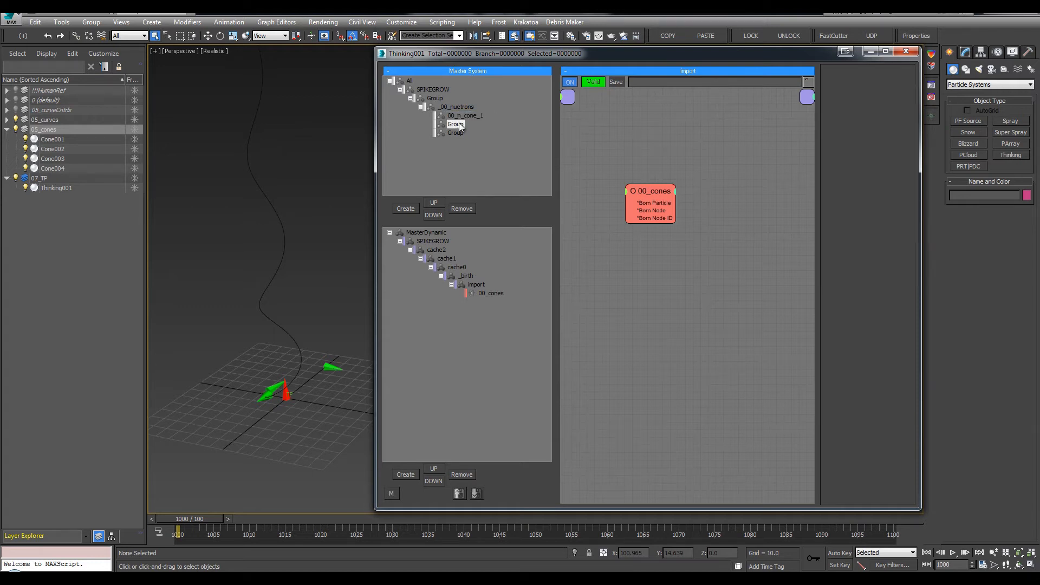
# Reuse the first child group's name to rename the second and third groups 00_n_cone_2 and 00_n_cone_3.
pyautogui.click(465, 115)
pyautogui.hotkey('ctrl', 'c')
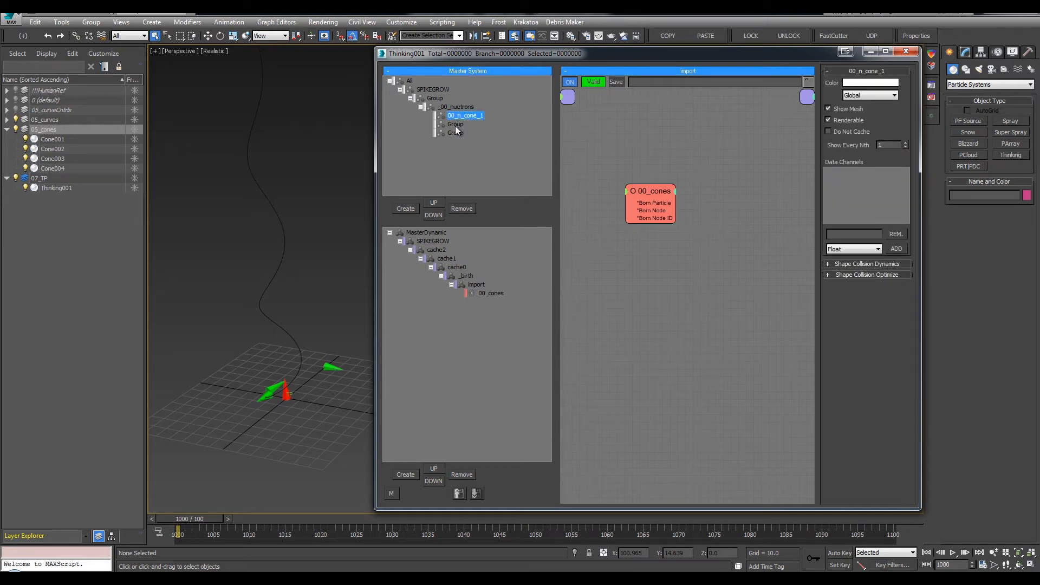
pyautogui.doubleClick(455, 125)
pyautogui.hotkey('ctrl', 'v')
pyautogui.press('BackSpace')
pyautogui.write('2')
pyautogui.doubleClick(457, 132)
pyautogui.press('Return')
pyautogui.write('00_n_cone_1')
pyautogui.press('BackSpace')
pyautogui.write('3')
pyautogui.press('Return')
# Add a fourth group beneath _00_nuetrons and name it 00_n_cone_4.
pyautogui.click(469, 109)
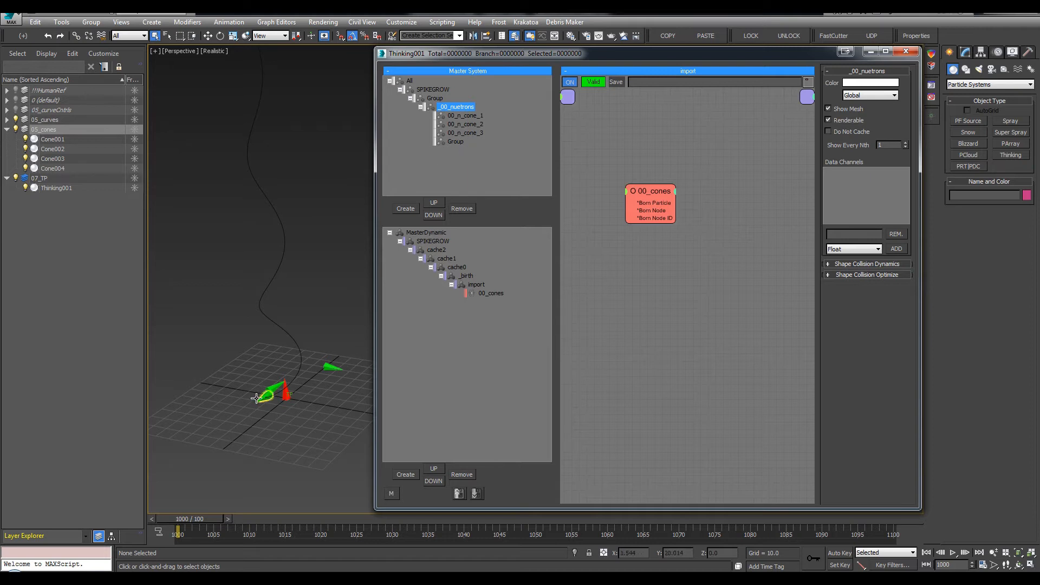
pyautogui.keyDown('alt'); pyautogui.moveTo(298, 390); pyautogui.dragTo(271, 393, button='middle'); pyautogui.keyUp('alt')
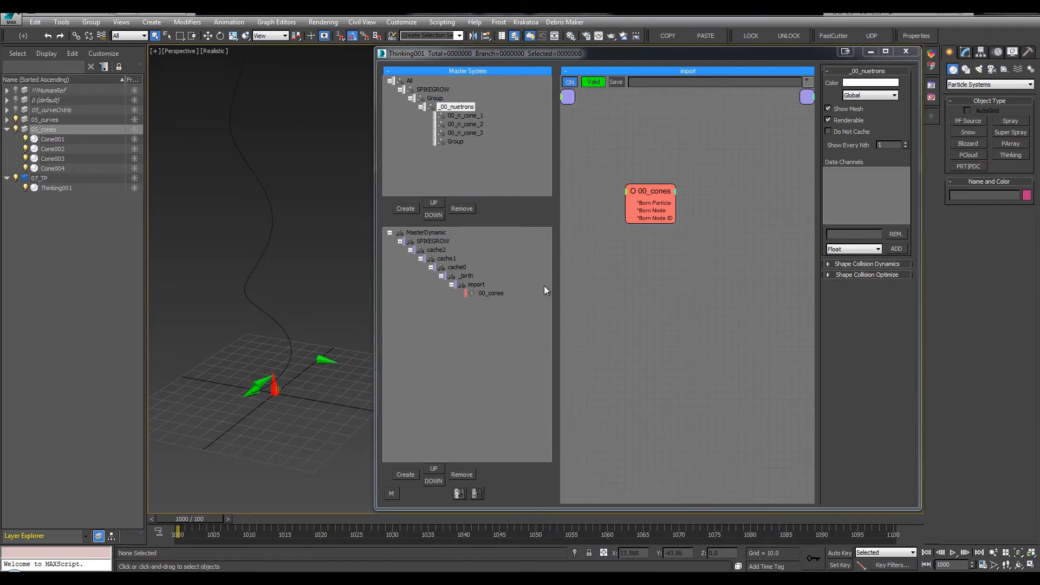
pyautogui.keyDown('alt'); pyautogui.moveTo(257, 402); pyautogui.dragTo(287, 383, button='middle'); pyautogui.keyUp('alt')
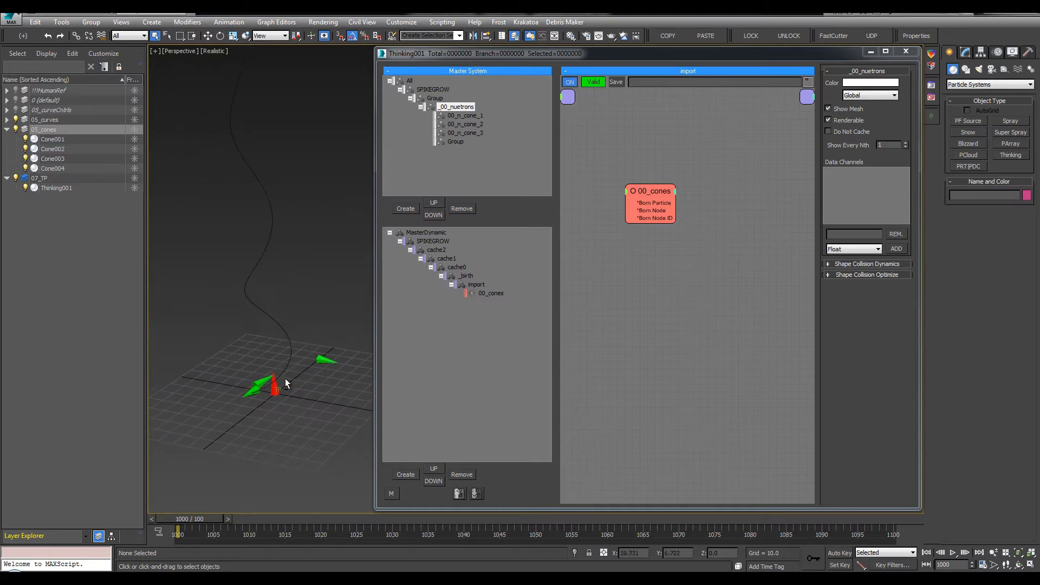
pyautogui.click(461, 142)
pyautogui.click(461, 142)
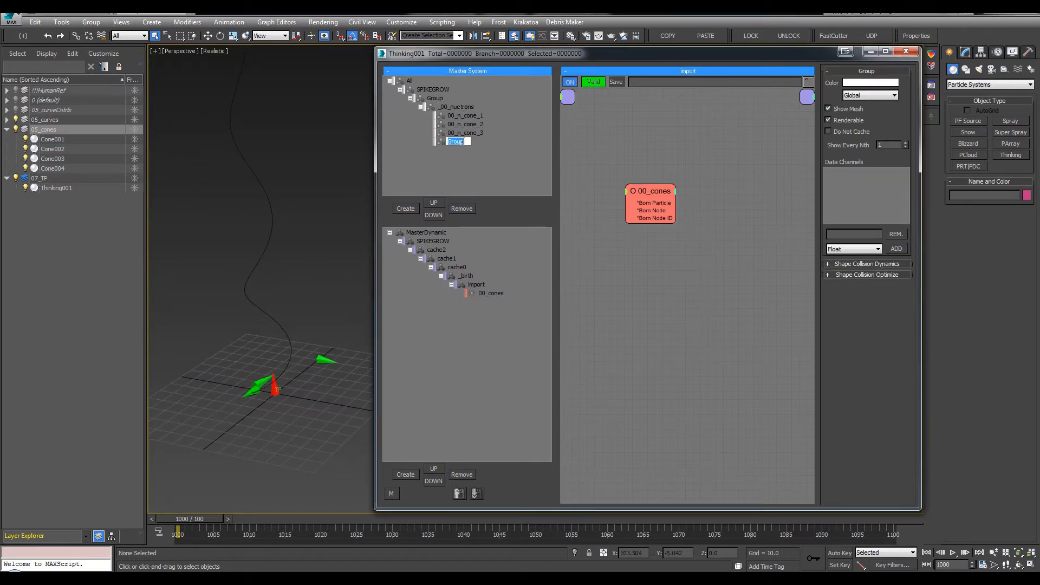
pyautogui.hotkey('ctrl', 'v')
# Display the 00_cones operator's settings, and hide the 05_curves and 07_TP layers to isolate the cones in the viewport.
pyautogui.click(489, 293)
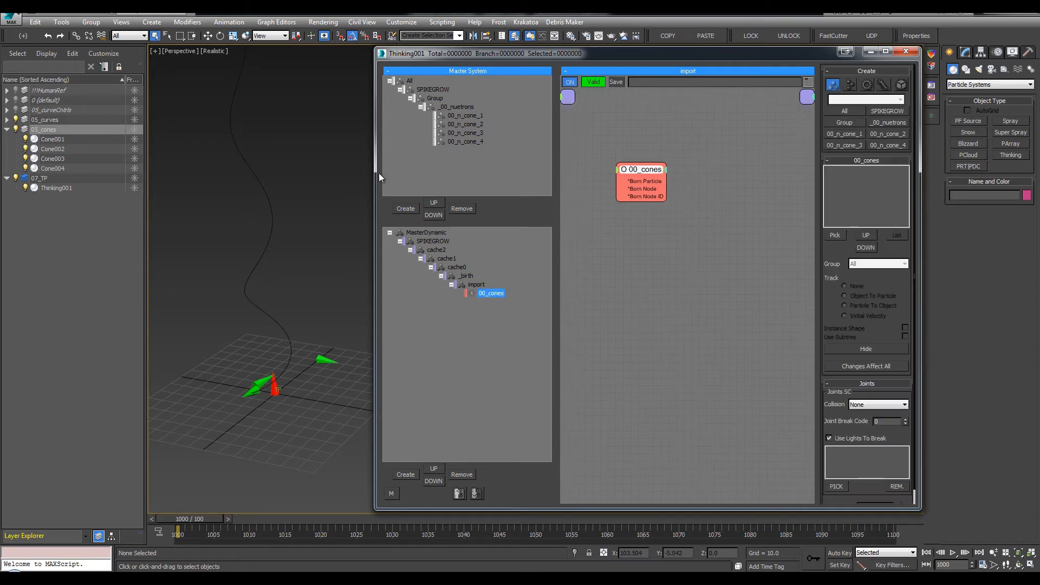
pyautogui.moveTo(555, 162); pyautogui.dragTo(529, 162)
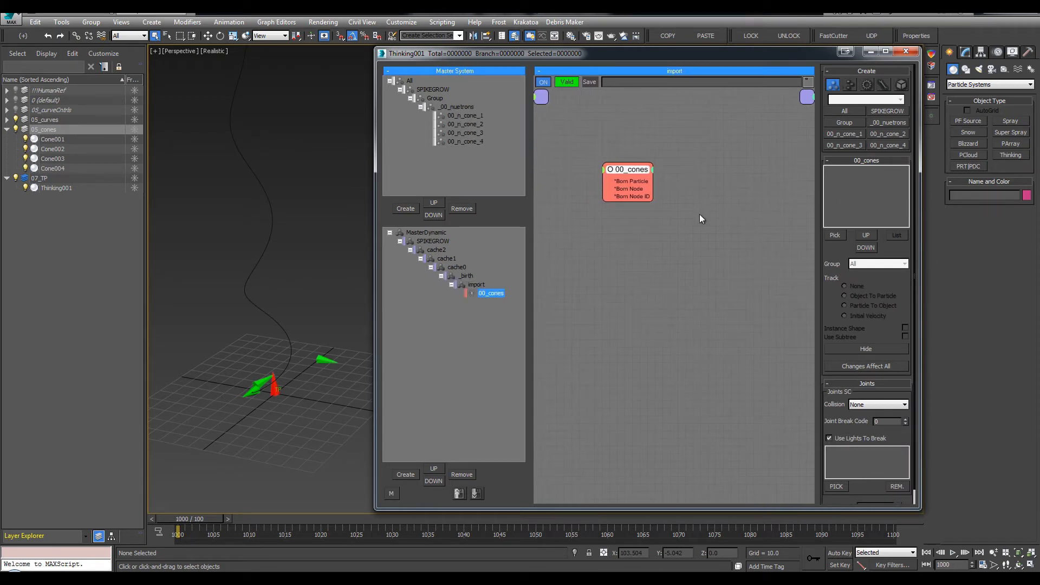
pyautogui.moveTo(222, 399); pyautogui.dragTo(311, 284, button='middle')
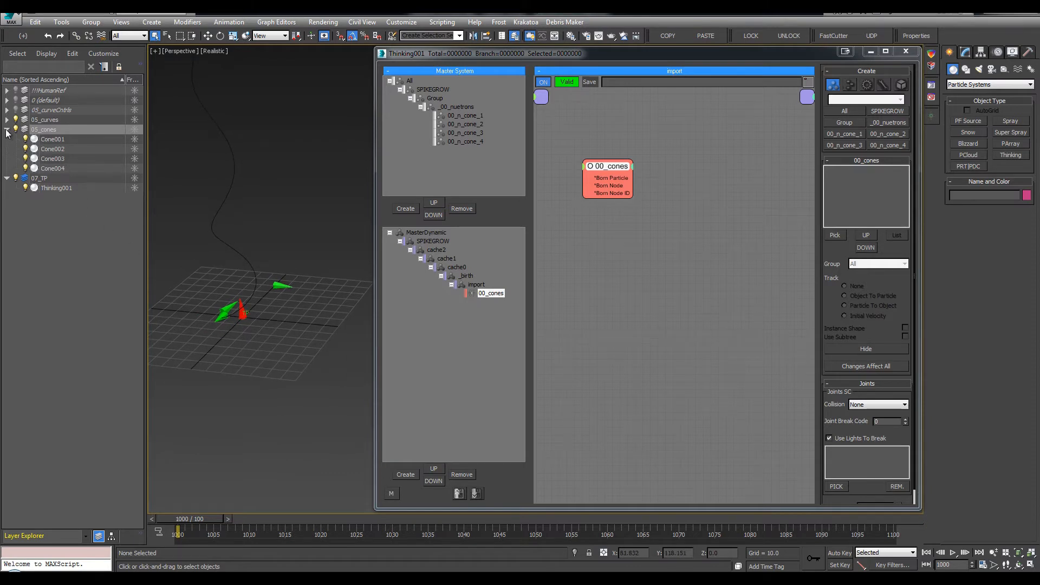
pyautogui.moveTo(348, 249); pyautogui.dragTo(222, 320)
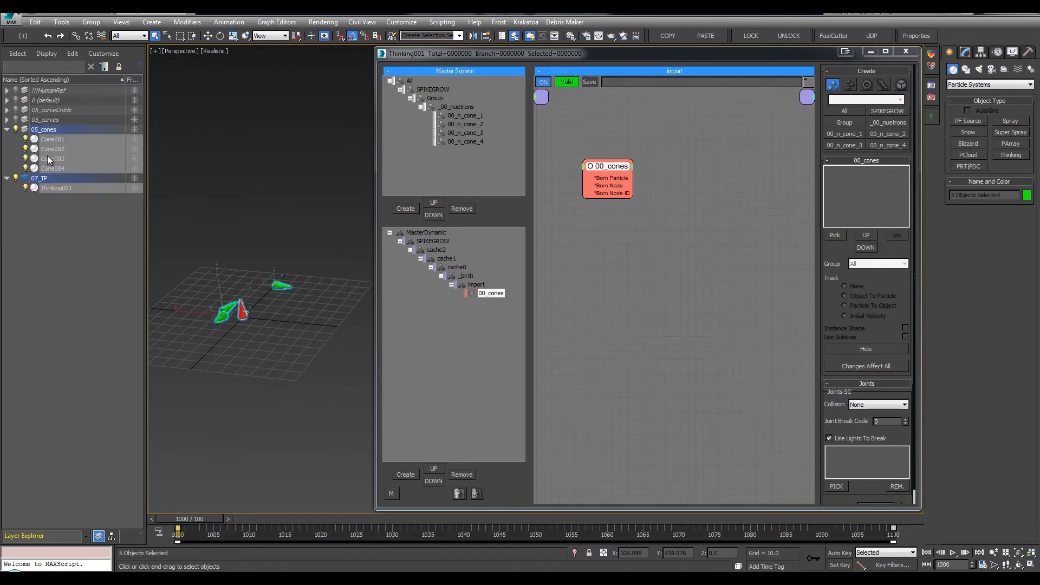
pyautogui.click(241, 185)
pyautogui.click(16, 139)
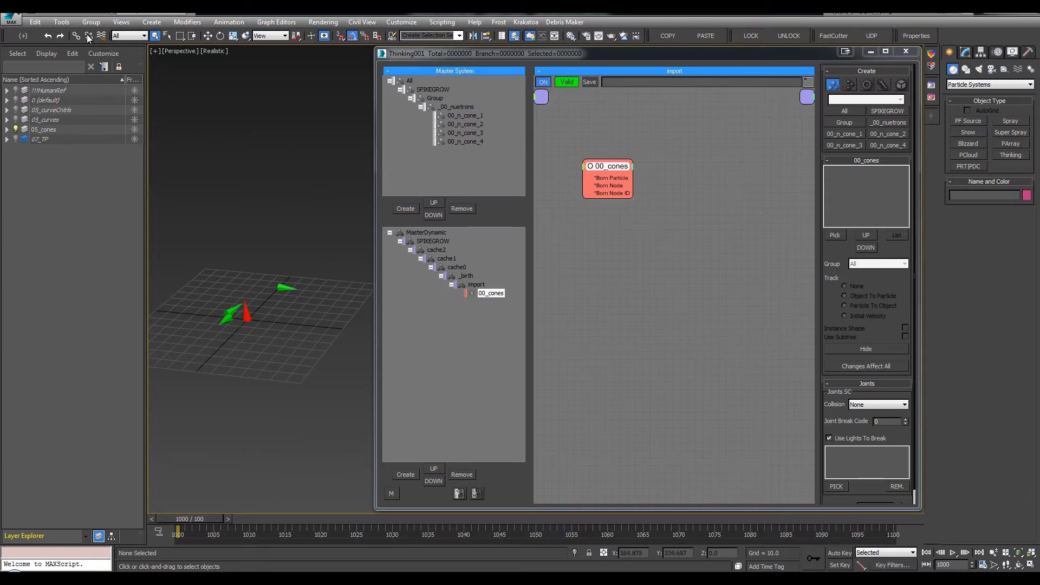
# Save the scene, show the 05_curves layer, and select Cone004 at frame 1034 before returning to frame 1000.
pyautogui.hotkey('ctrl', 's')
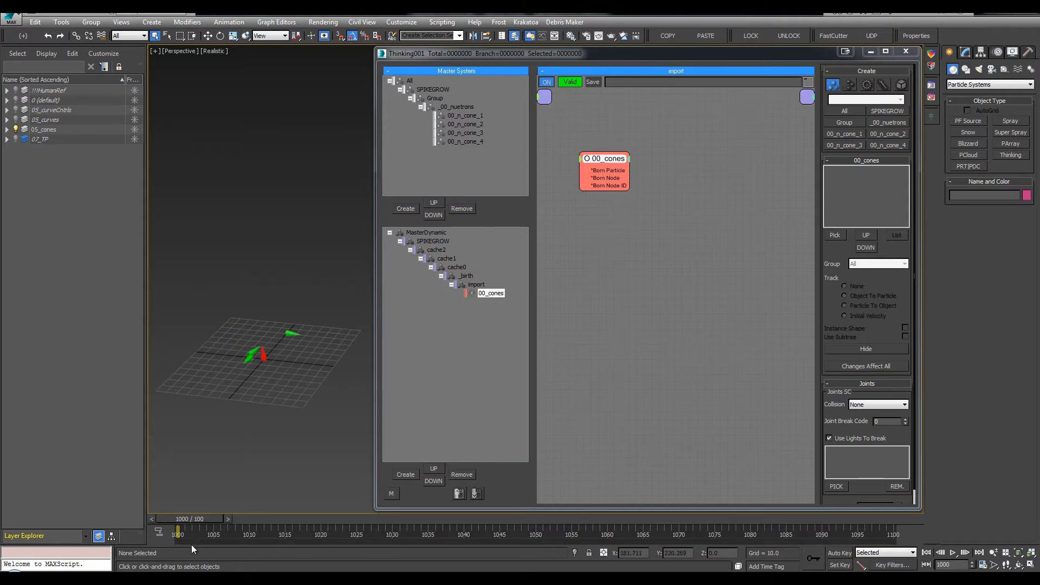
pyautogui.moveTo(183, 518); pyautogui.dragTo(425, 520)
pyautogui.click(15, 119)
pyautogui.click(259, 268)
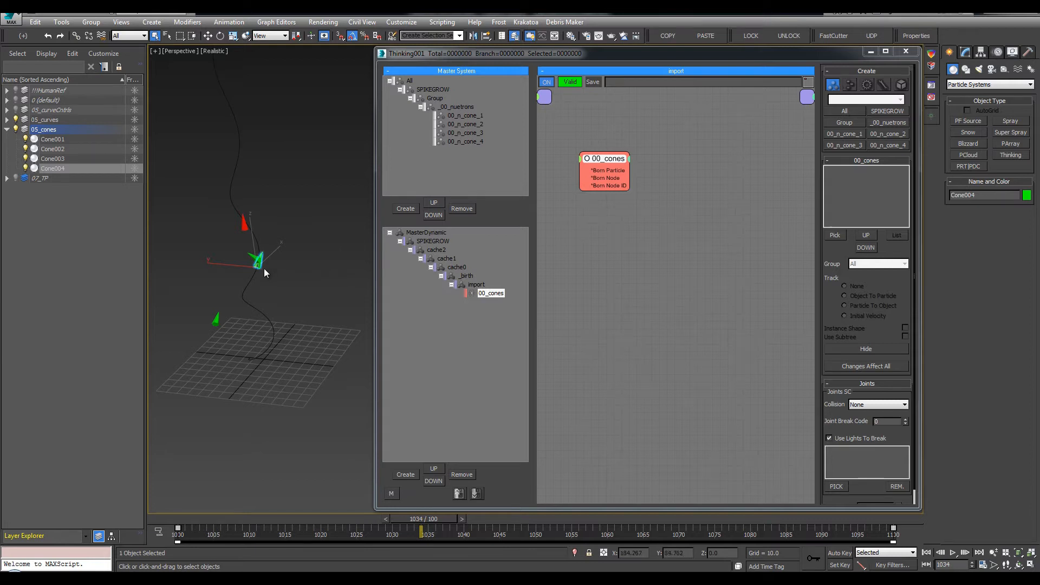
pyautogui.moveTo(196, 518); pyautogui.dragTo(179, 518)
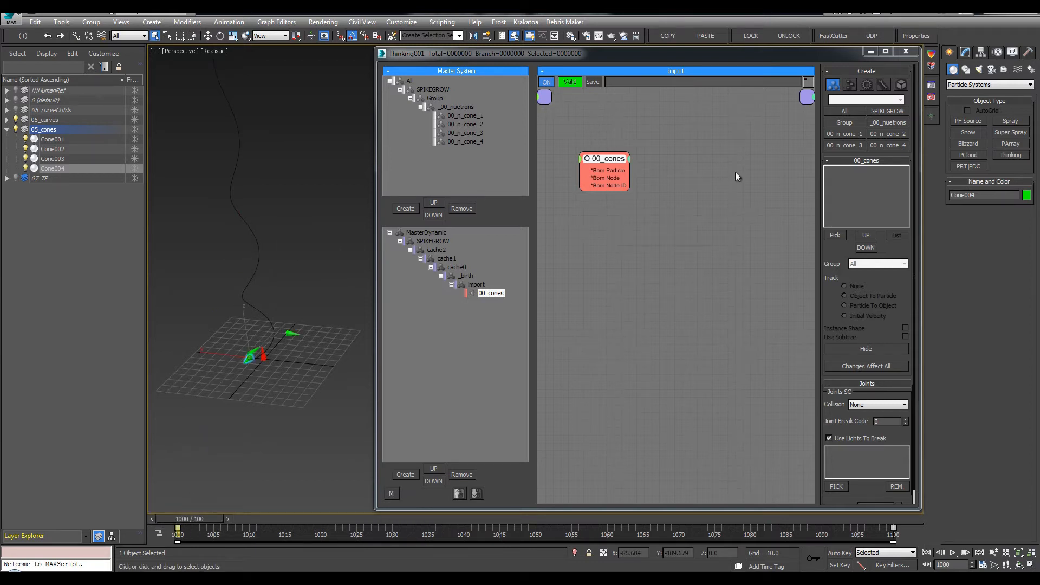
# Add Cone004 to the 00_cones operator and assign it to the 00_n_cone_4 group.
pyautogui.click(835, 236)
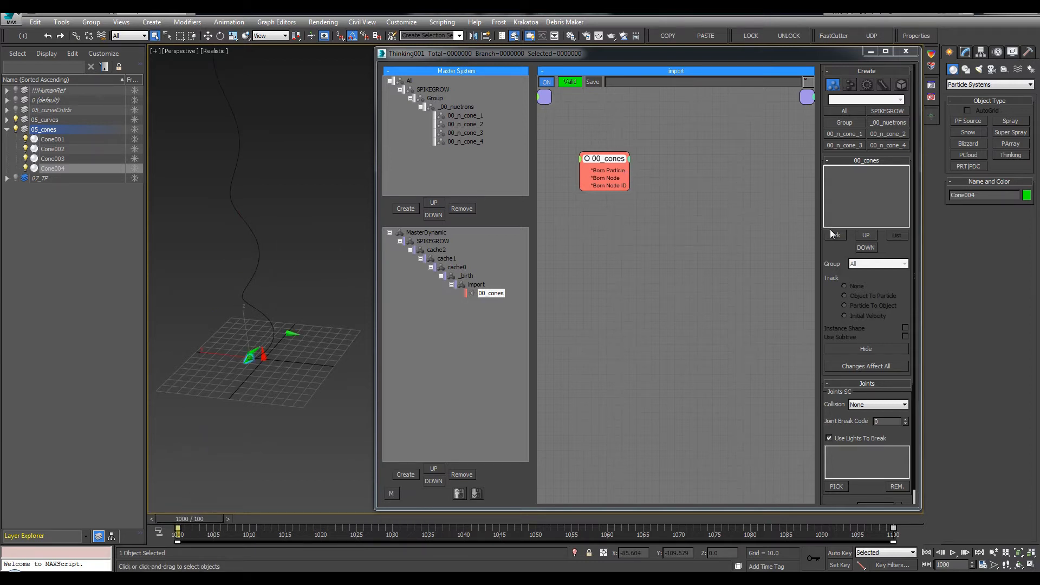
pyautogui.click(245, 364)
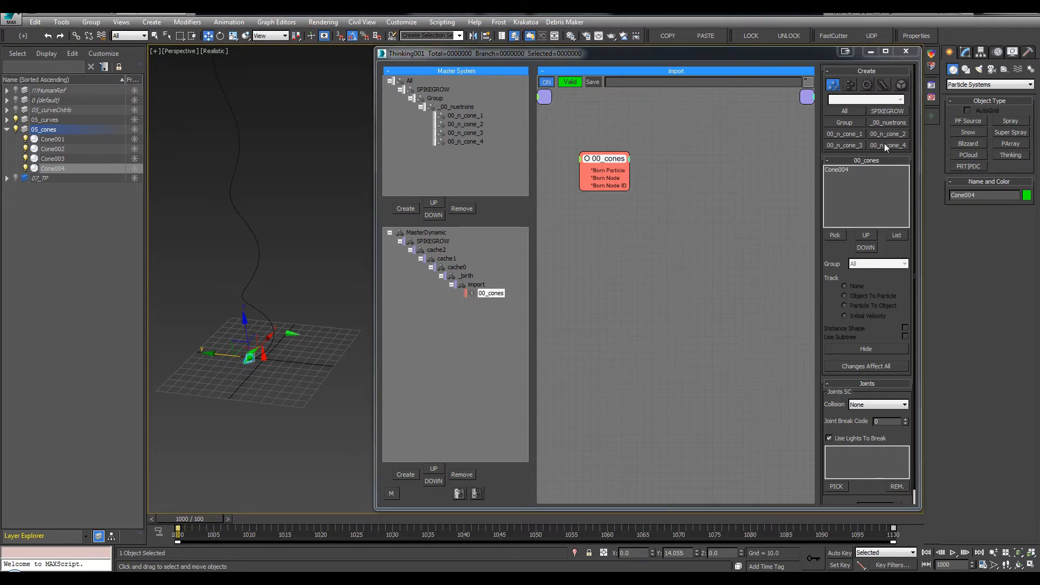
pyautogui.click(841, 171)
pyautogui.click(878, 264)
pyautogui.click(869, 324)
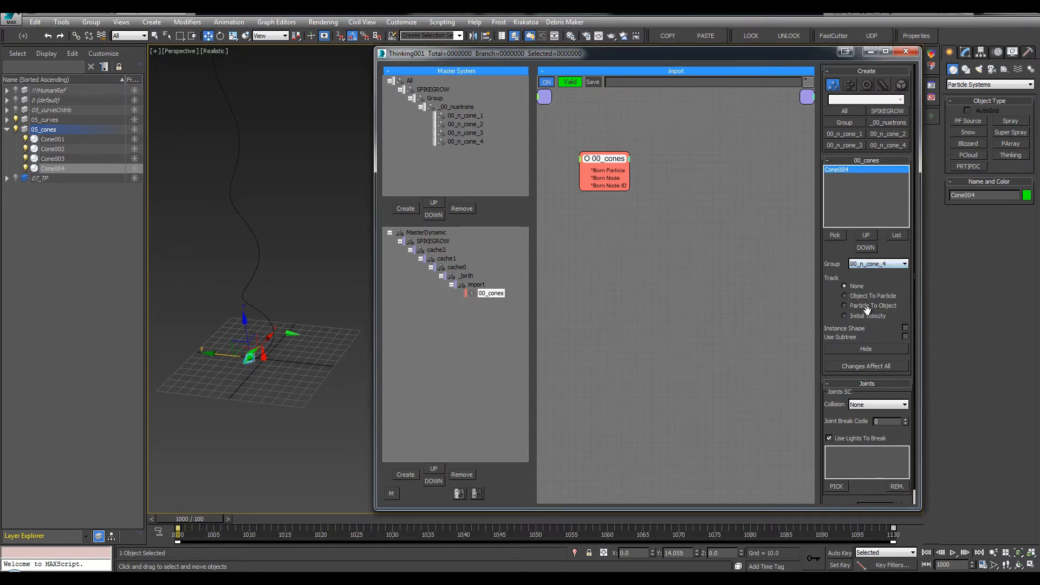
# Set Cone004's tracking to Object To Particle and toggle its Instance Shape option on and off.
pyautogui.click(864, 296)
pyautogui.click(856, 330)
pyautogui.press('q')
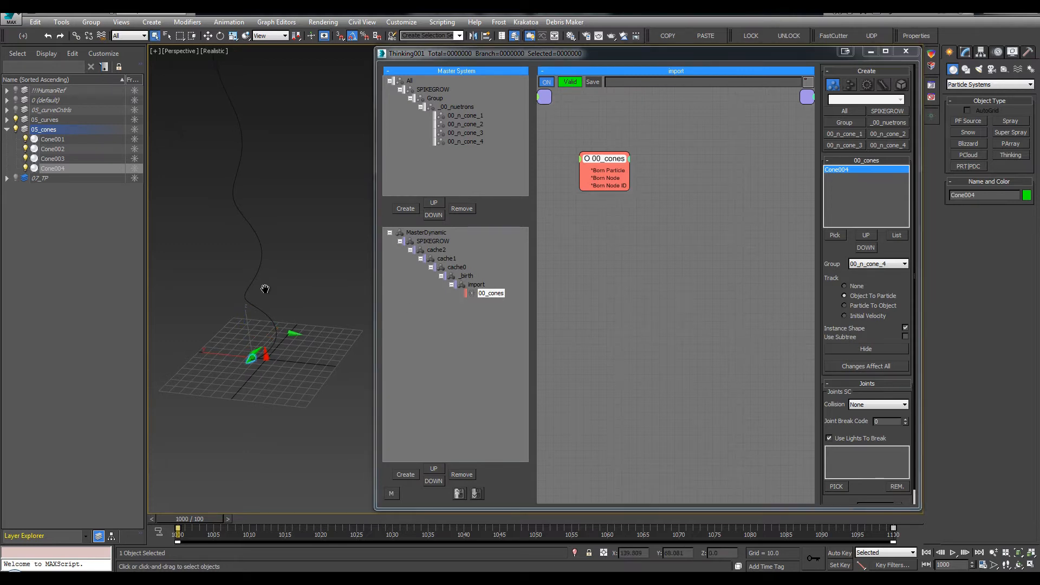
pyautogui.click(882, 322)
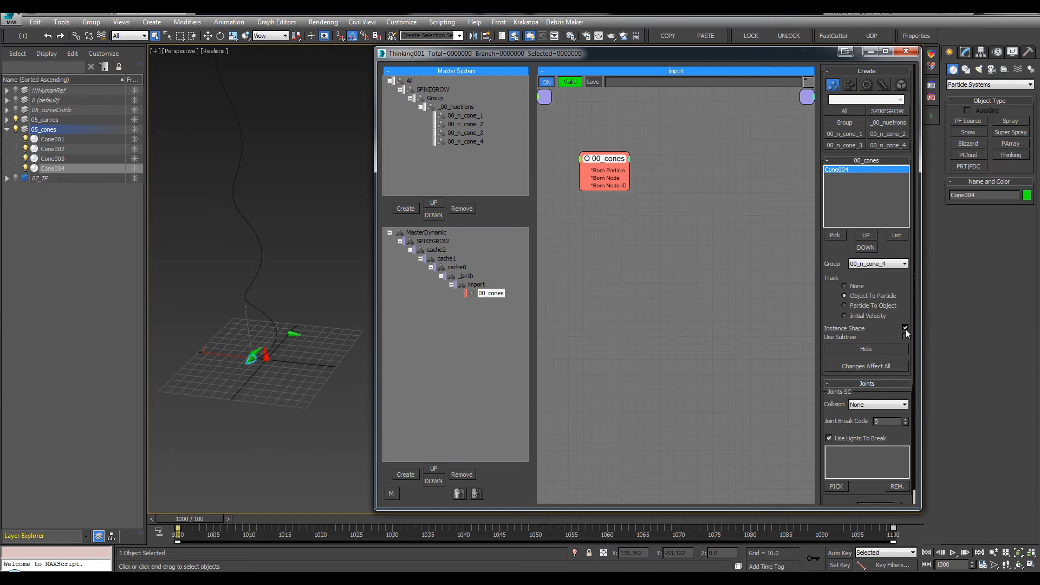
pyautogui.keyDown('alt'); pyautogui.moveTo(313, 268); pyautogui.dragTo(269, 279, button='middle'); pyautogui.keyUp('alt')
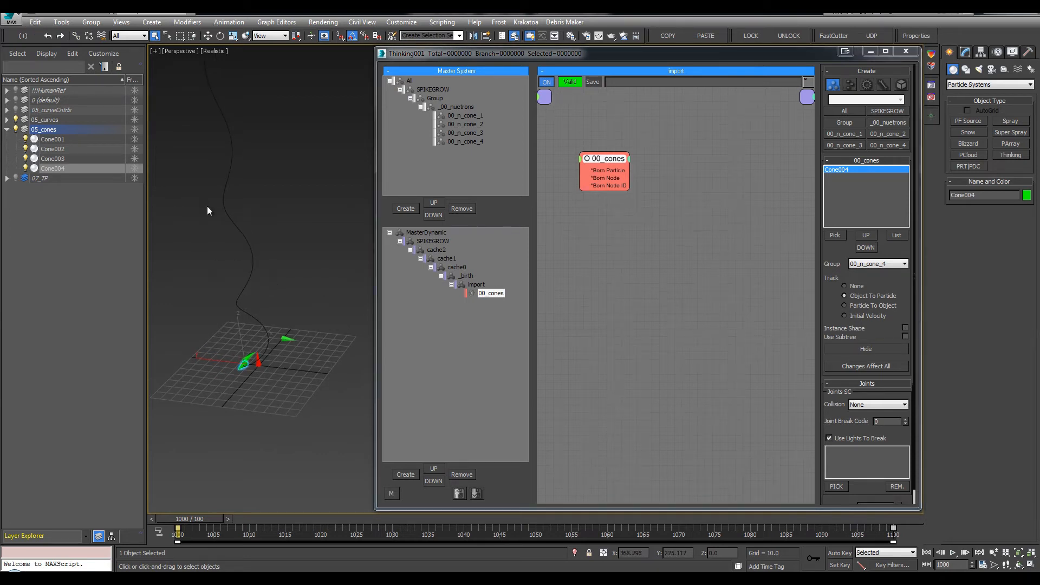
pyautogui.keyDown('alt'); pyautogui.moveTo(207, 211); pyautogui.dragTo(160, 203, button='middle'); pyautogui.keyUp('alt')
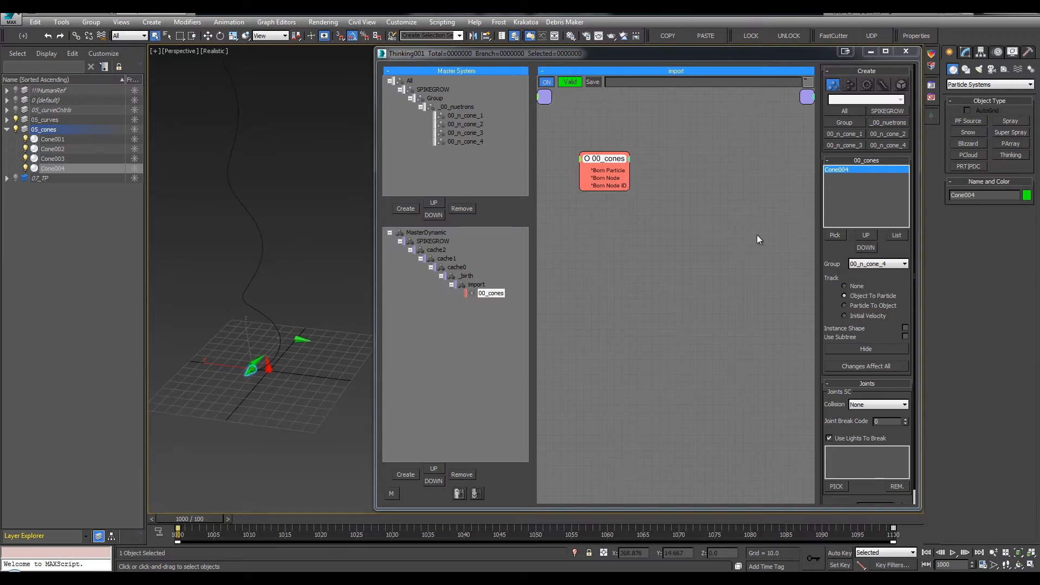
pyautogui.click(849, 255)
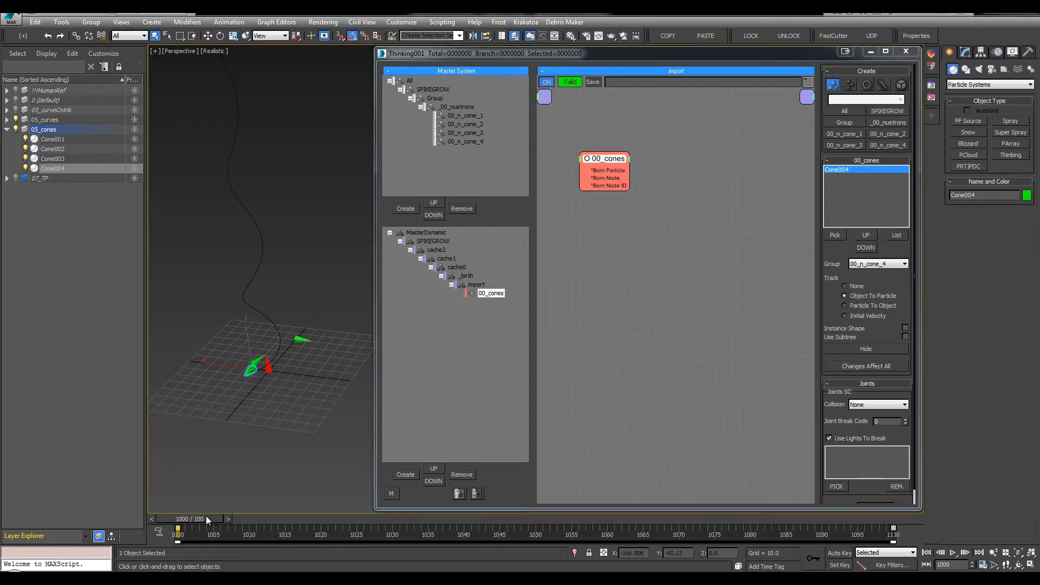
# Hide the 05_cones layer, show the 07_TP layer, and enable Instance Shape for Cone004.
pyautogui.click(8, 129)
pyautogui.click(15, 129)
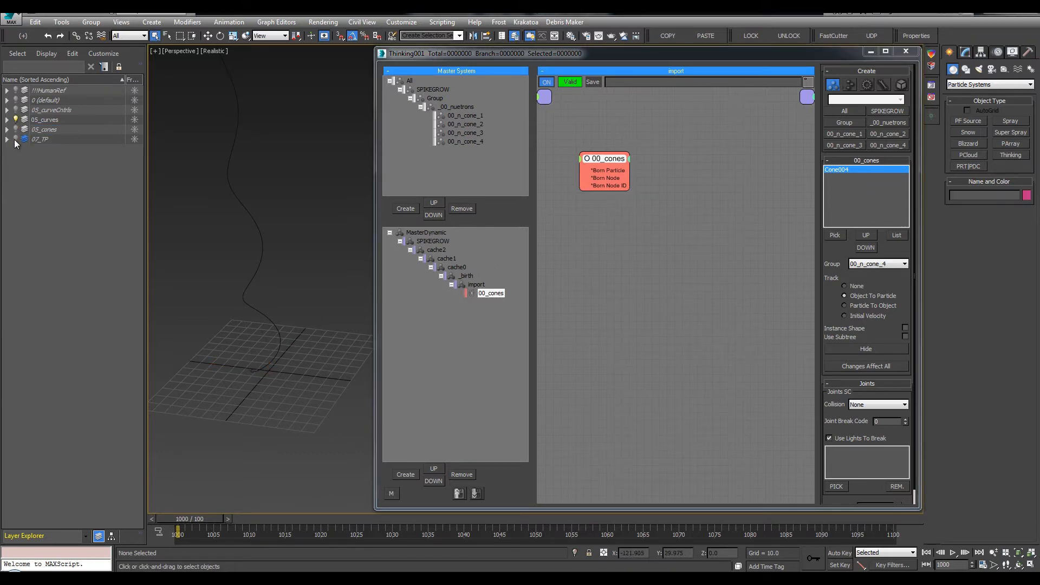
pyautogui.click(15, 139)
pyautogui.click(850, 330)
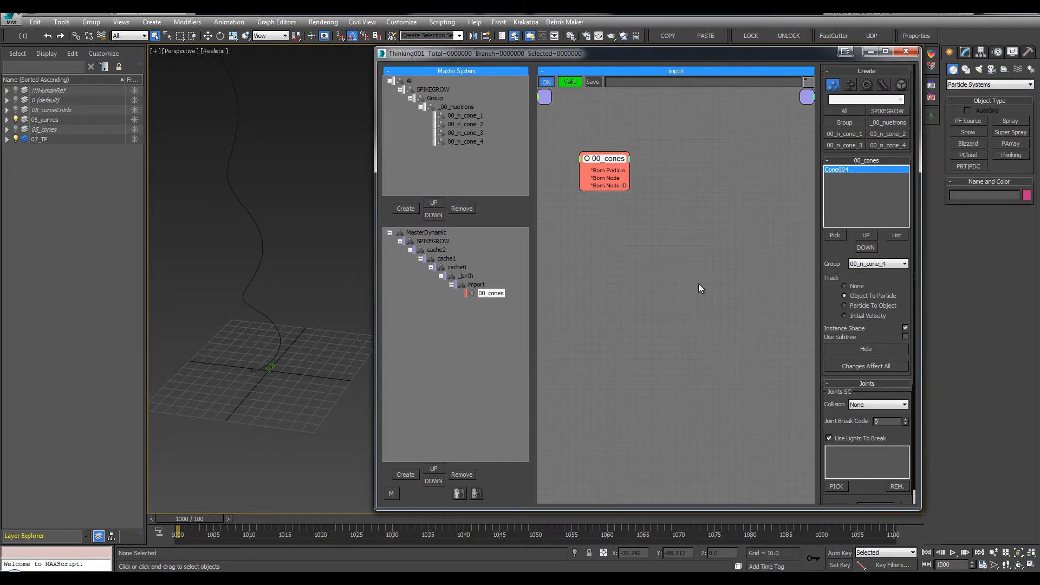
# Set the 00_n_cone_4 group's viewport display type to None, keeping Show Mesh enabled.
pyautogui.click(471, 142)
pyautogui.click(867, 95)
pyautogui.click(861, 99)
pyautogui.click(860, 98)
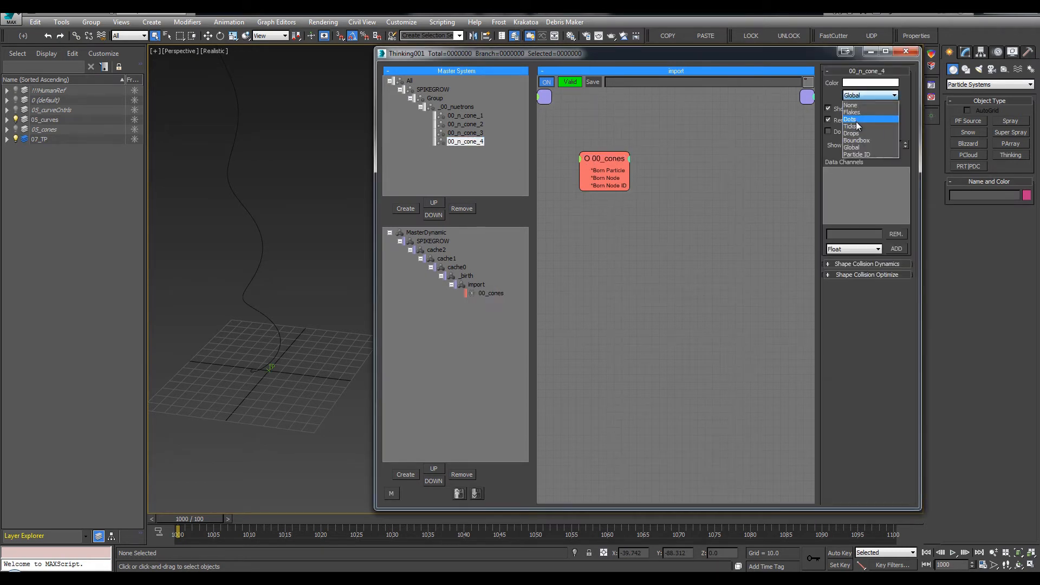
pyautogui.click(850, 106)
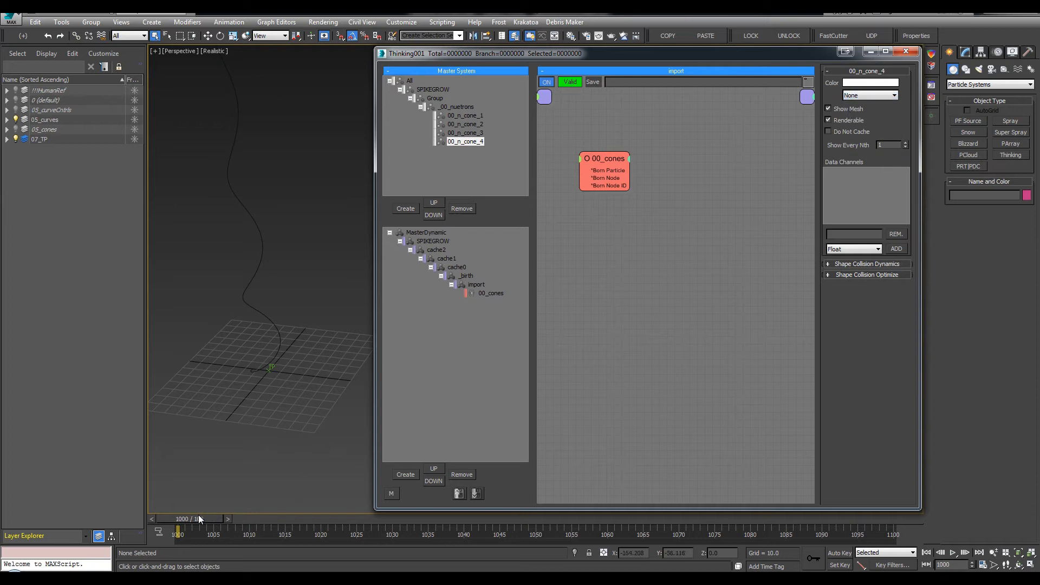
# Scrub to frames 1018 and 1034, showing the 05_cones layer to compare the imported particle with the original cones.
pyautogui.moveTo(198, 518); pyautogui.dragTo(327, 464)
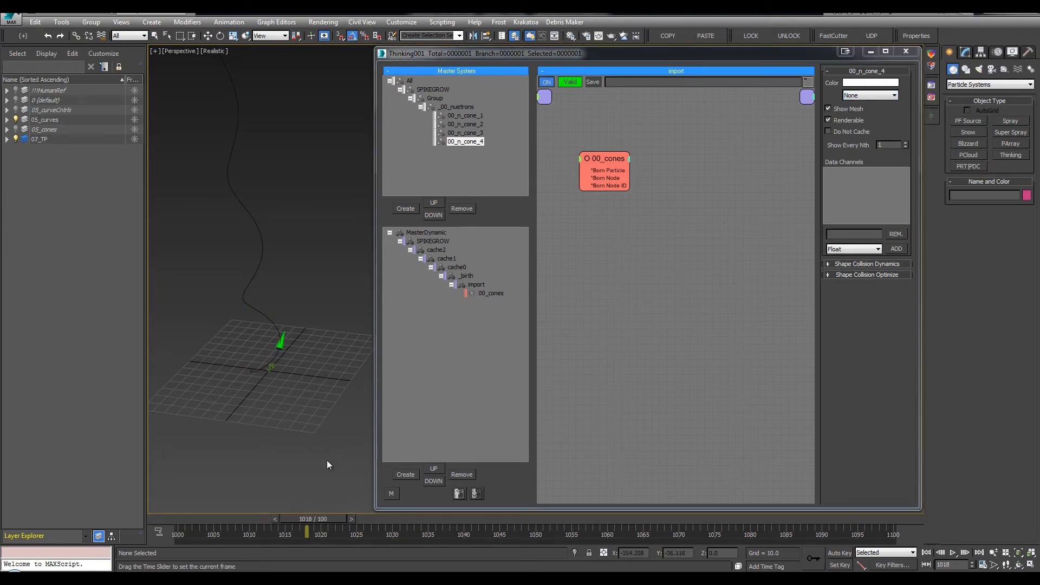
pyautogui.keyDown('alt'); pyautogui.moveTo(324, 312); pyautogui.dragTo(324, 315, button='middle'); pyautogui.keyUp('alt')
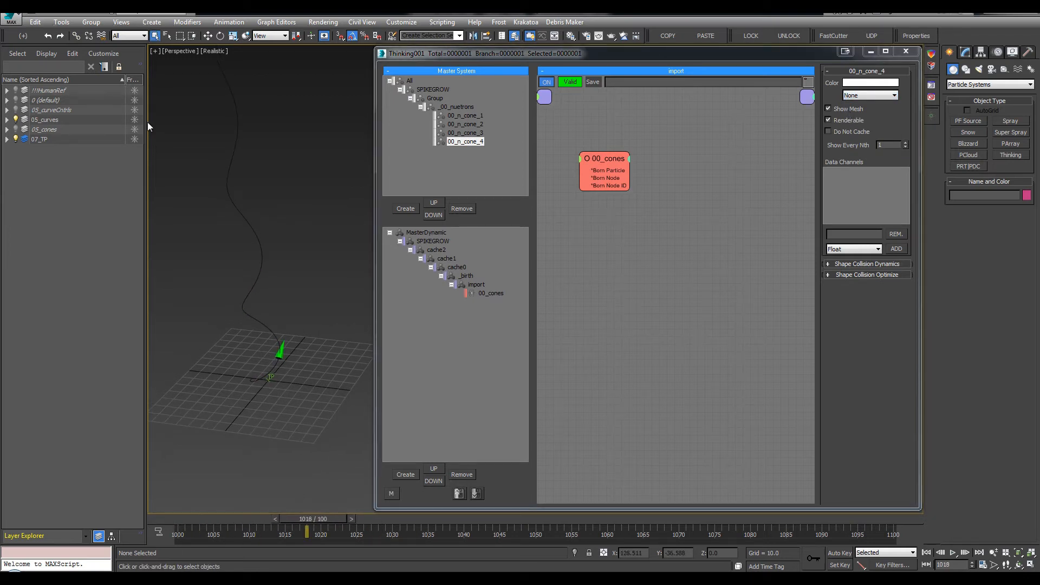
pyautogui.click(16, 130)
pyautogui.moveTo(325, 519); pyautogui.dragTo(421, 515)
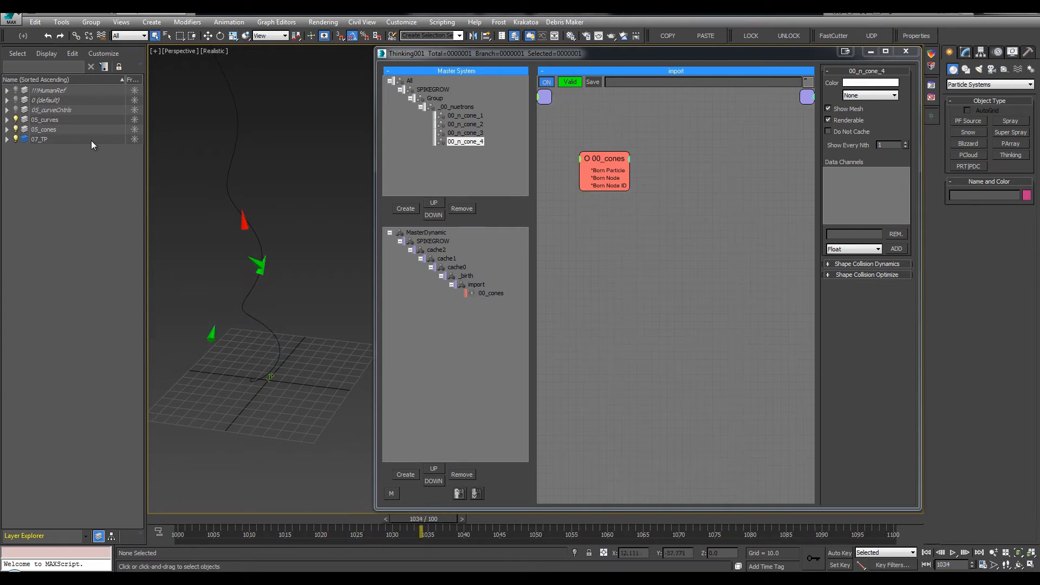
# Hide the 05_cones and 05_curves layers, leave 07_TP visible, and return to frame 1000.
pyautogui.click(16, 139)
pyautogui.click(15, 130)
pyautogui.click(16, 139)
pyautogui.click(15, 120)
pyautogui.press('Home')
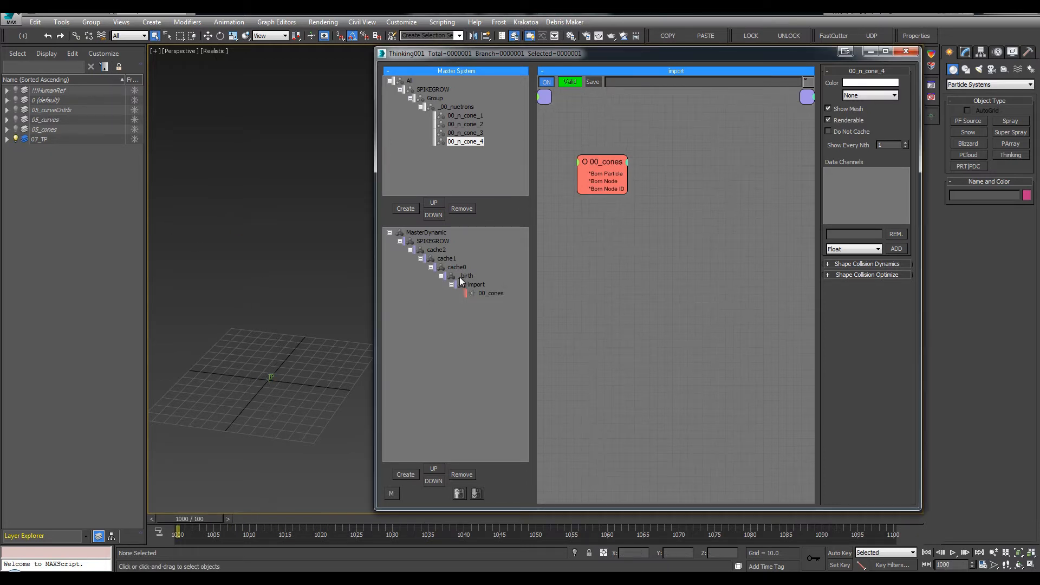
# Create a new dynamic set beneath _birth and name it trailBorn.
pyautogui.click(460, 278)
pyautogui.click(451, 285)
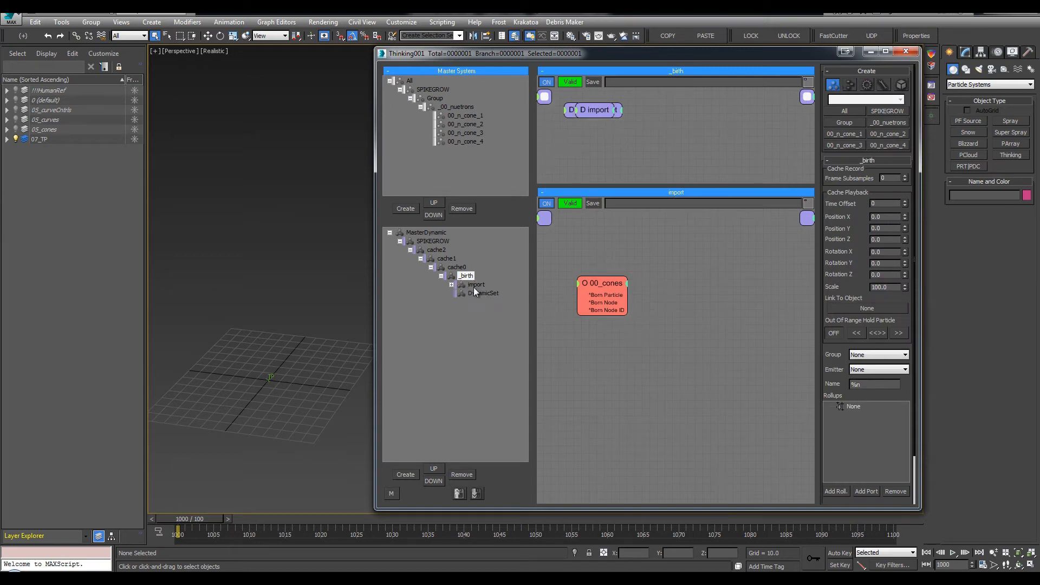
pyautogui.doubleClick(470, 301)
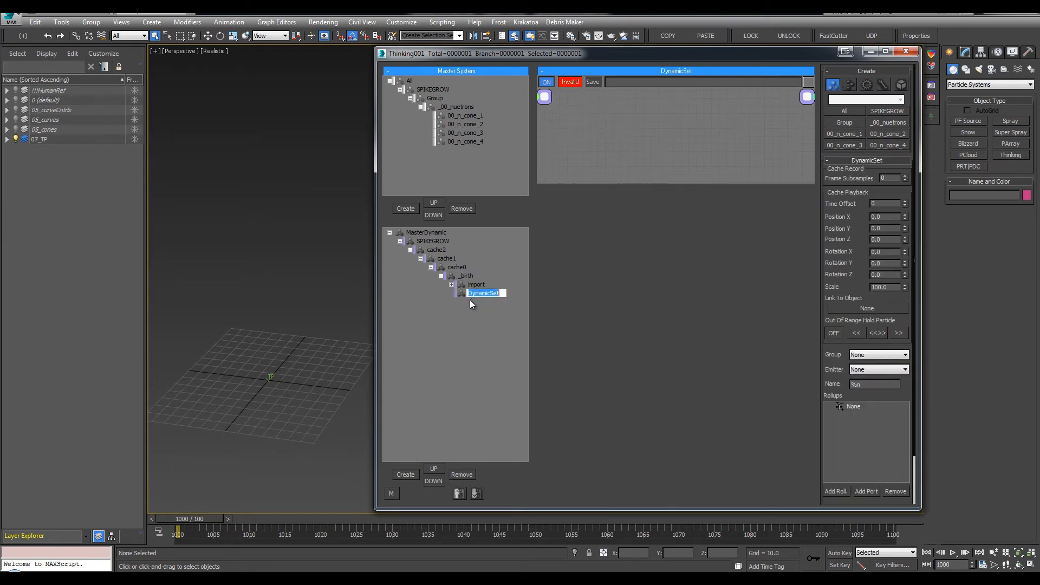
pyautogui.write('trailBorn')
pyautogui.press('Return')
# Enlarge the trailBorn graph area and widen the Thinking Particles window, hiding the Layer Explorer to free viewport space.
pyautogui.moveTo(574, 183); pyautogui.dragTo(574, 504)
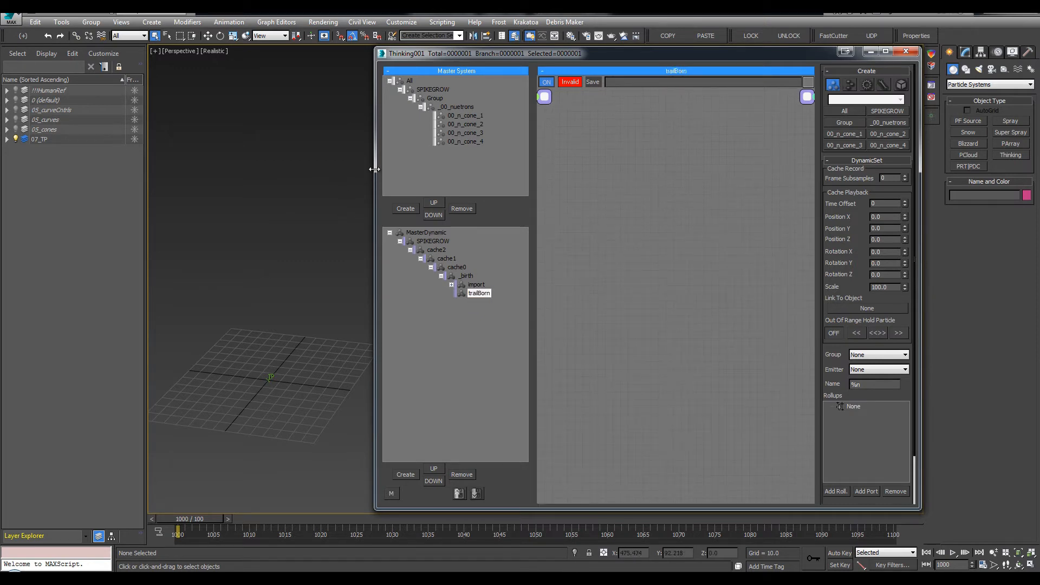
pyautogui.moveTo(374, 168); pyautogui.dragTo(363, 168)
pyautogui.click(258, 162)
pyautogui.press('l')
pyautogui.moveTo(270, 218); pyautogui.dragTo(301, 207, button='middle')
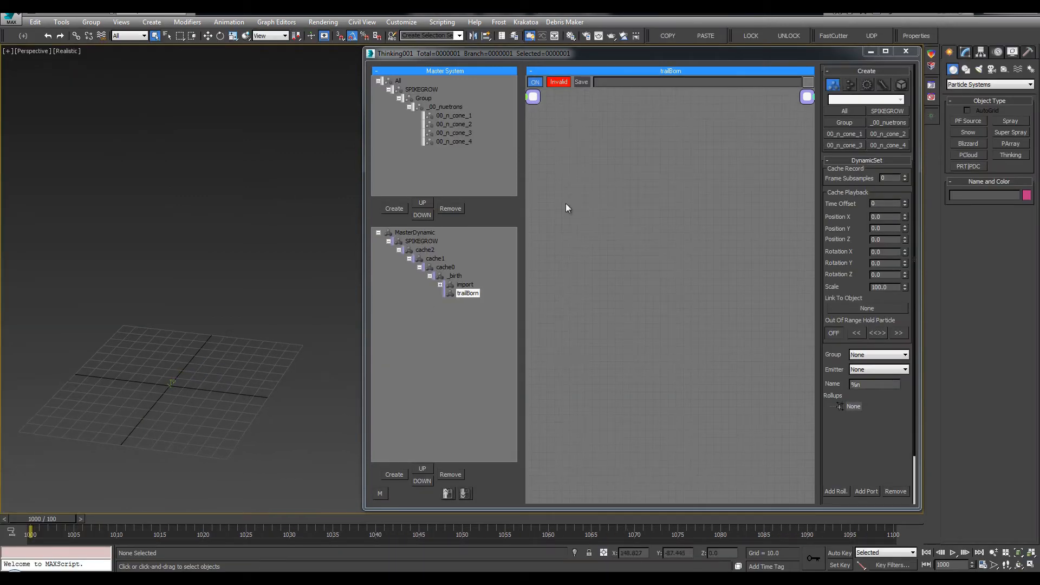
pyautogui.moveTo(364, 191); pyautogui.dragTo(345, 191)
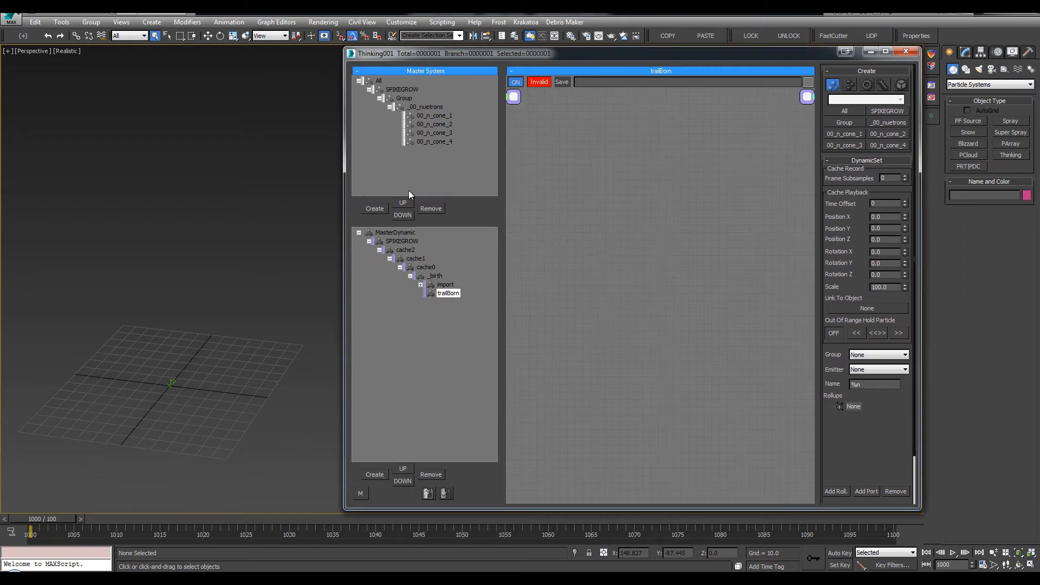
# Add the _00_nuetrons group node to the trailBorn dynamic set.
pyautogui.rightClick(535, 155)
pyautogui.moveTo(535, 155)
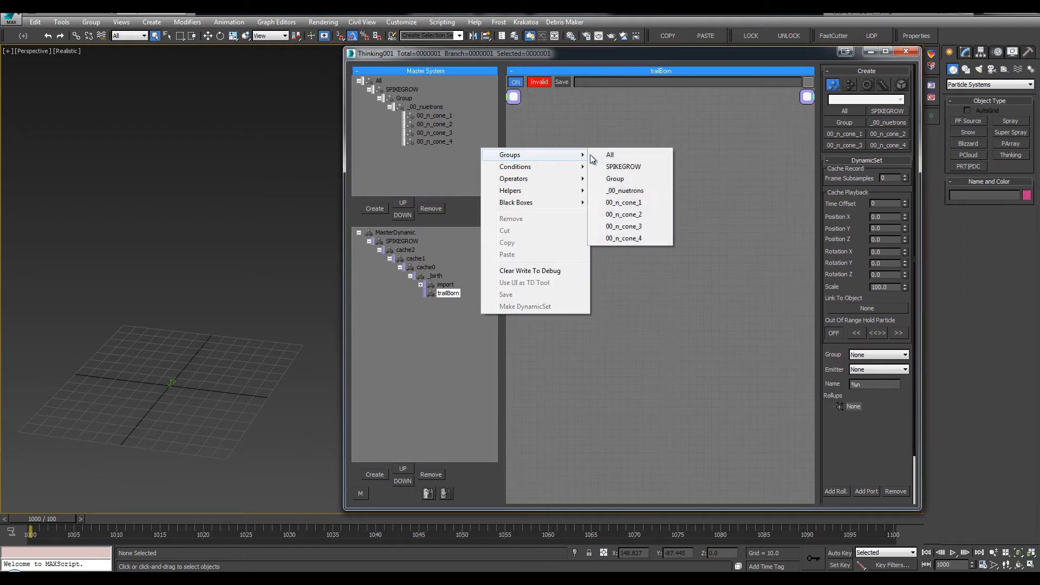
pyautogui.click(628, 195)
# Rename the _00_nuetrons group _00_n_cones and its parent group 00, and reposition the group node lower in trailBorn.
pyautogui.doubleClick(426, 108)
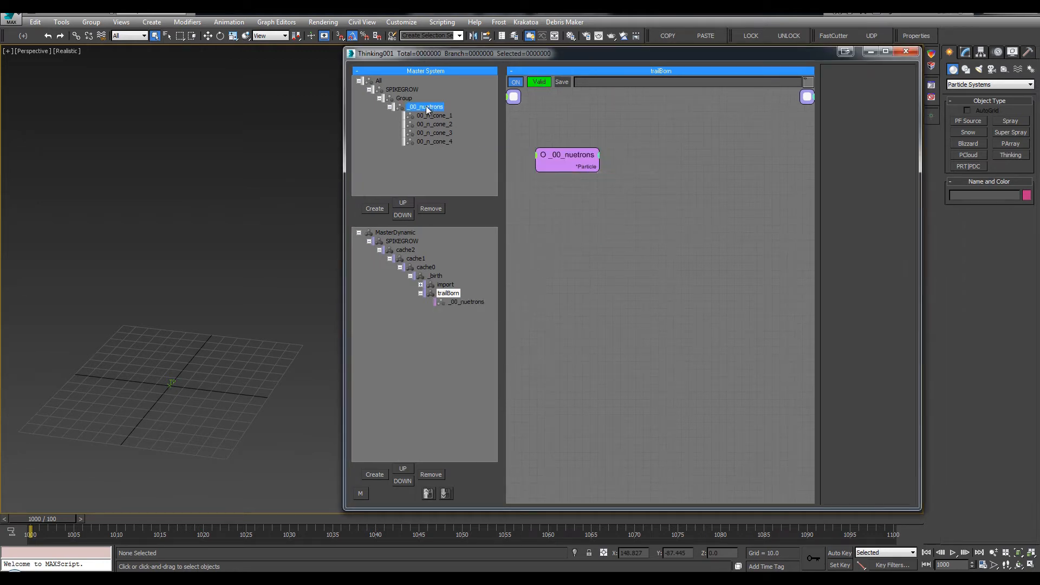
pyautogui.moveTo(420, 107); pyautogui.dragTo(521, 106)
pyautogui.write('cones')
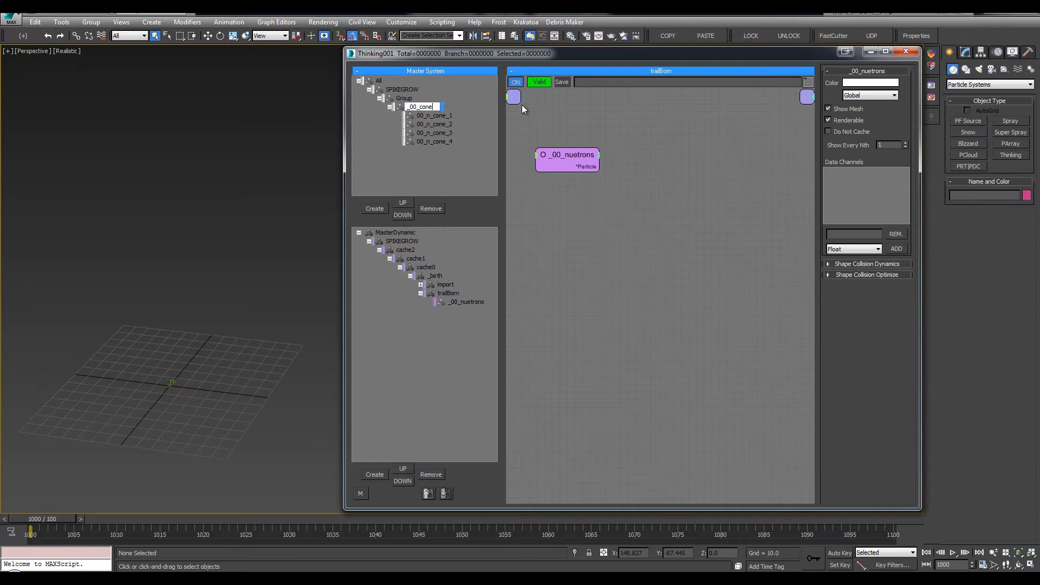
pyautogui.press('Return')
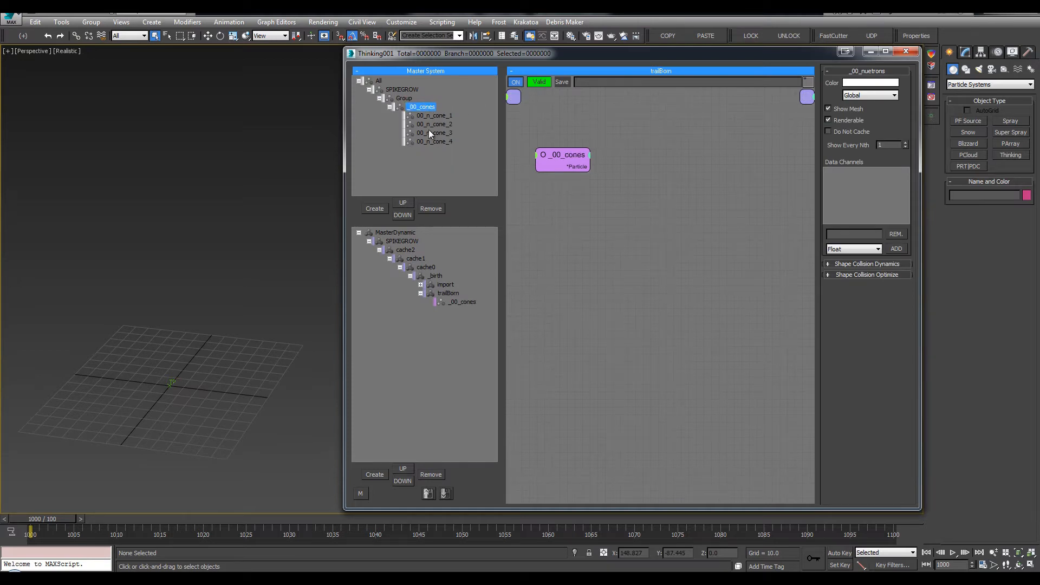
pyautogui.doubleClick(422, 108)
pyautogui.press('Return')
pyautogui.moveTo(561, 161); pyautogui.dragTo(552, 210)
pyautogui.click(391, 107)
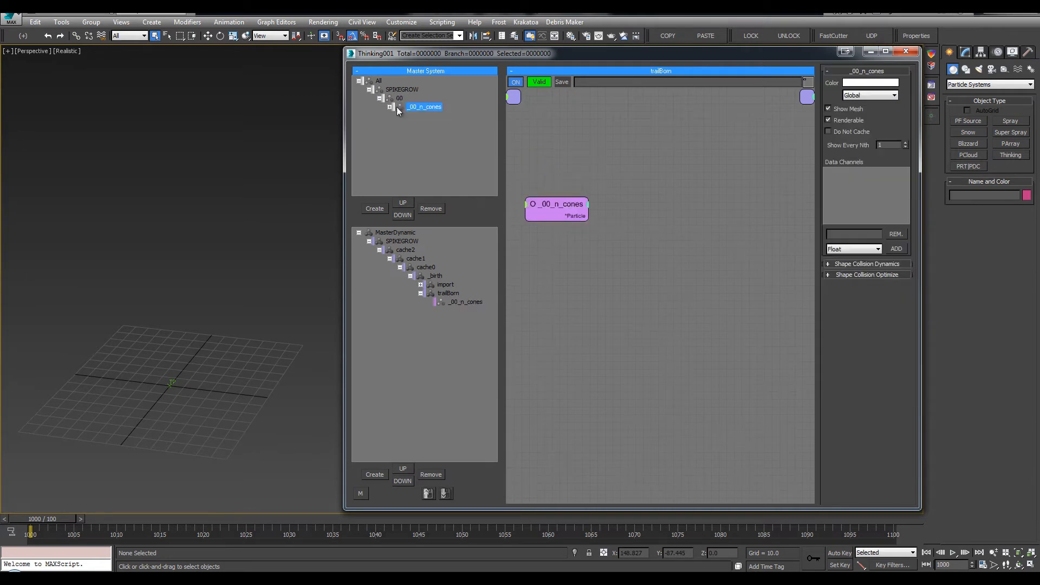
# Try adding another group named 01 beneath SPIKEGROW, and delete it.
pyautogui.click(382, 99)
pyautogui.doubleClick(390, 98)
pyautogui.click(395, 92)
pyautogui.press('Insert')
pyautogui.doubleClick(401, 107)
pyautogui.write('01')
pyautogui.press('Return')
pyautogui.press('Delete')
# Move to frame 1006 and examine the 00_n_cone_4 group's Shape Collision Dynamics settings.
pyautogui.click(422, 110)
pyautogui.moveTo(32, 519); pyautogui.dragTo(80, 516)
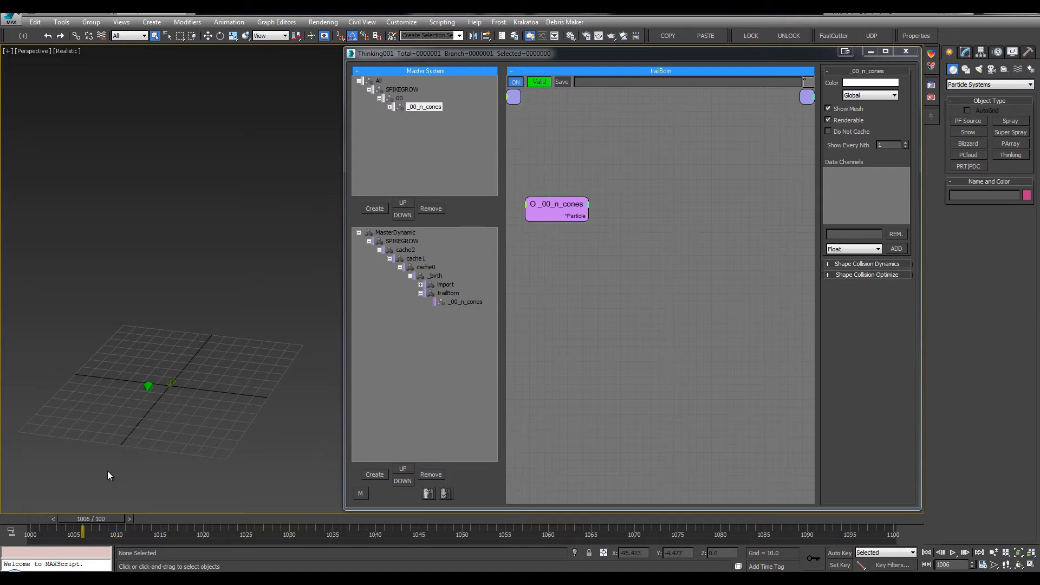
pyautogui.click(390, 106)
pyautogui.click(434, 141)
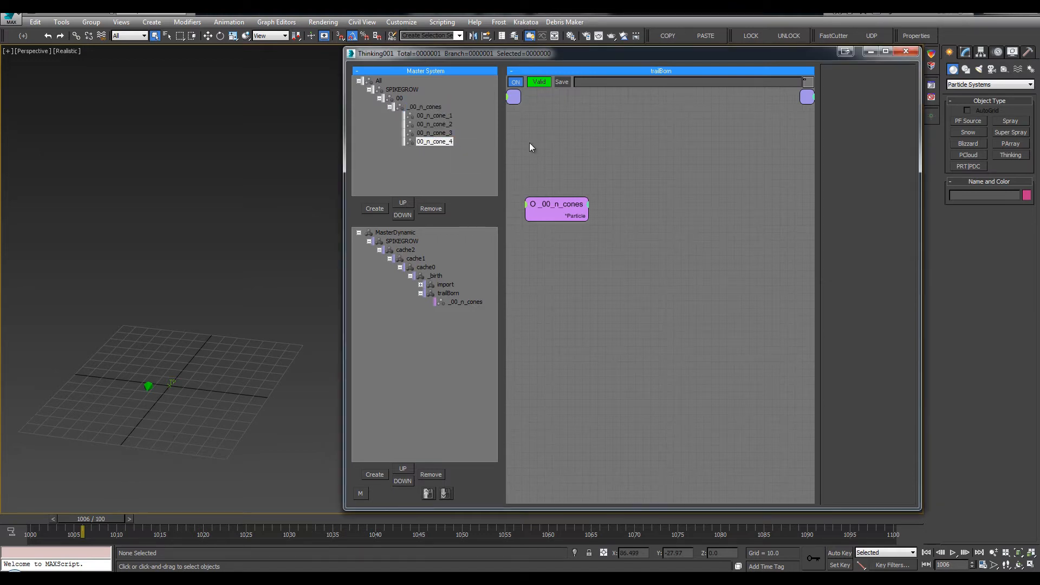
pyautogui.click(865, 264)
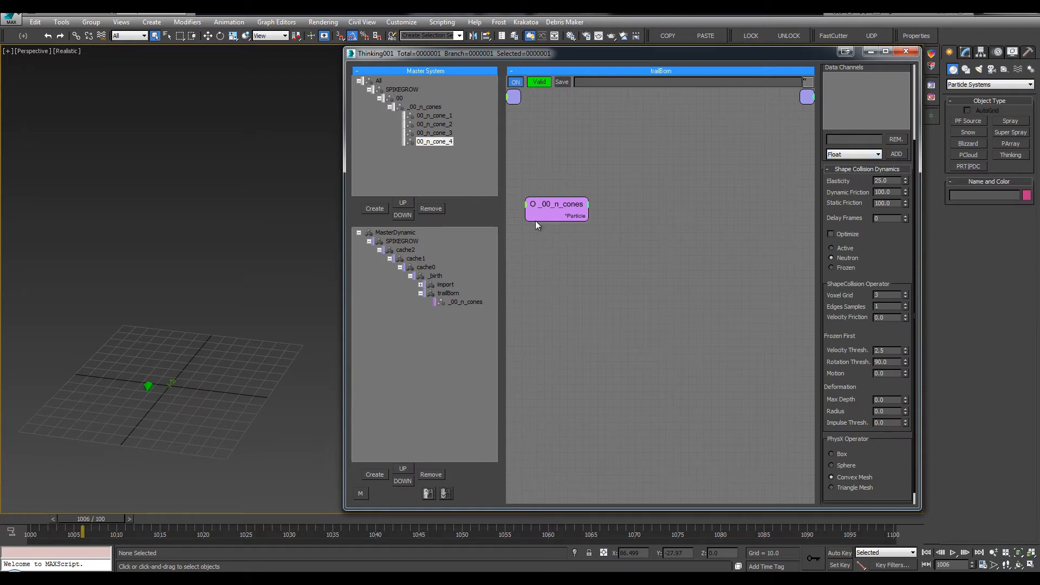
# Review the import set and the group node in trailBorn, and display the _00_n_cones group's settings.
pyautogui.doubleClick(401, 106)
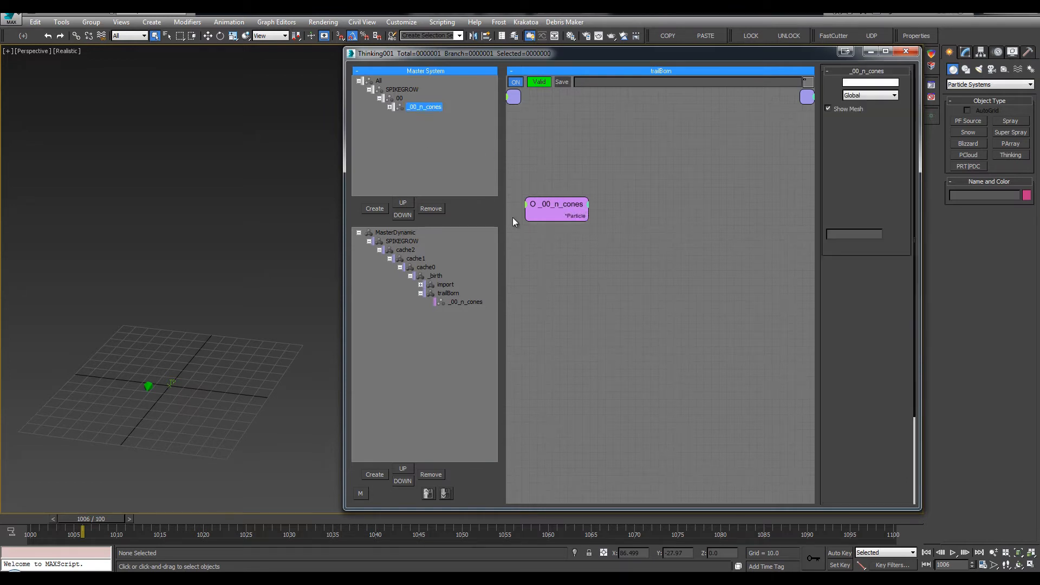
pyautogui.click(446, 285)
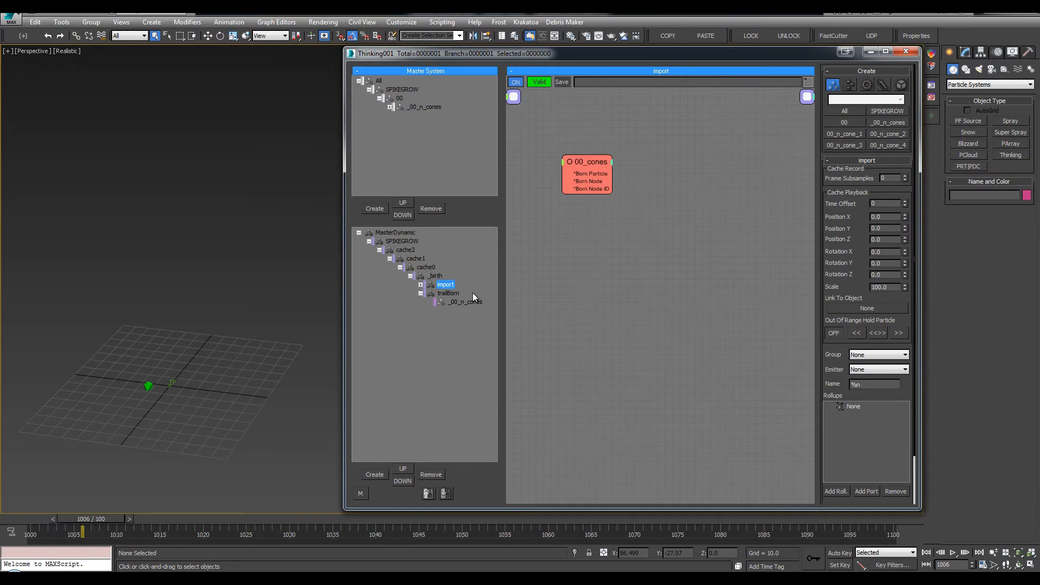
pyautogui.click(467, 302)
pyautogui.click(424, 105)
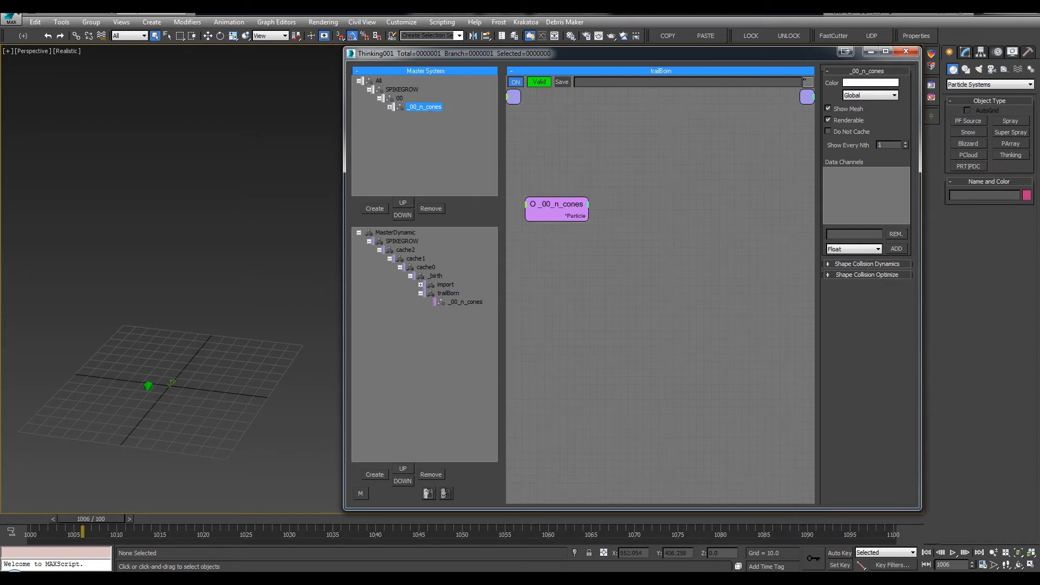
# Add a Threshold condition node beside the _00_n_cones node in trailBorn.
pyautogui.click(546, 205)
pyautogui.moveTo(546, 206); pyautogui.dragTo(547, 185)
pyautogui.rightClick(633, 170)
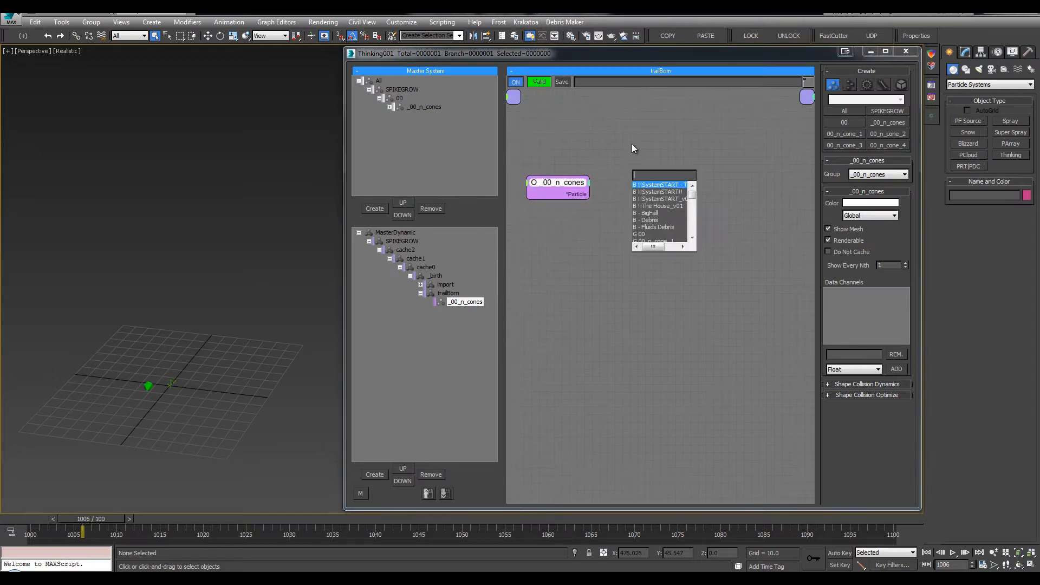
pyautogui.click(642, 164)
pyautogui.rightClick(641, 165)
pyautogui.write('thr')
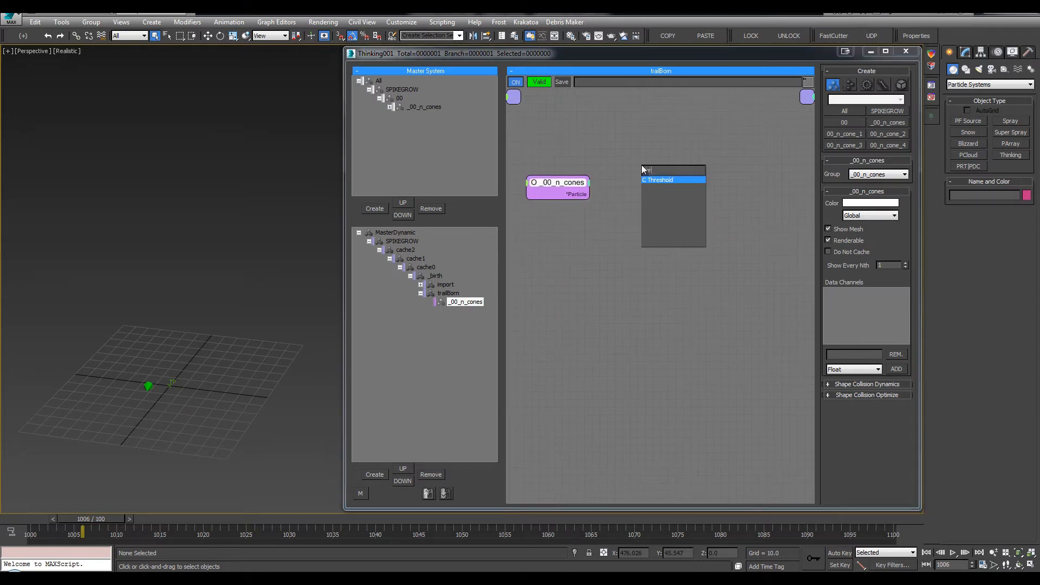
pyautogui.press('Return')
# Expose the Velocity output of the _00_n_cones node and connect it to the Threshold's Value input.
pyautogui.click(588, 186)
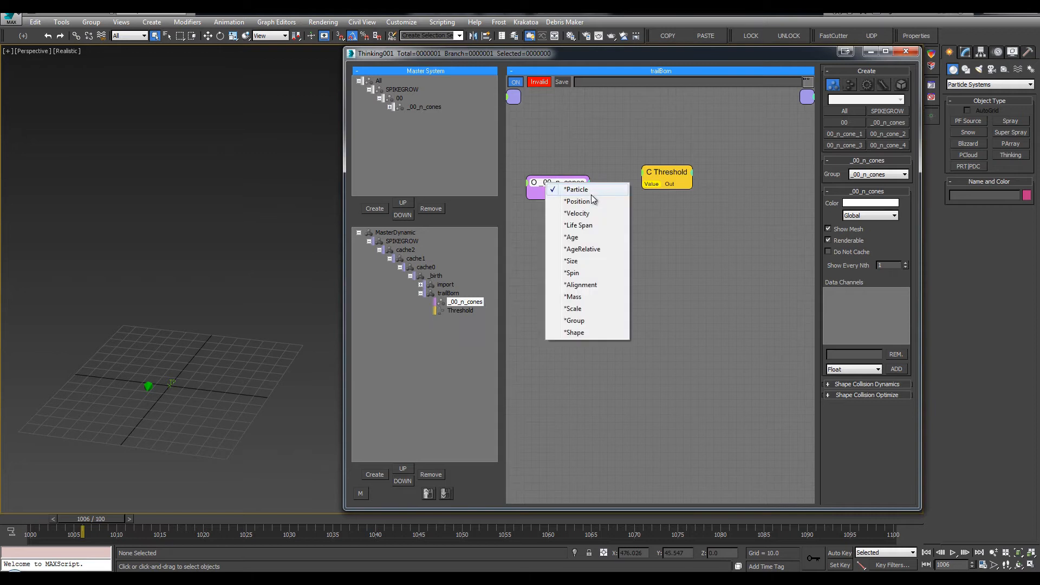
pyautogui.click(592, 213)
pyautogui.moveTo(588, 202); pyautogui.dragTo(644, 184)
# Widen the Thinking Particles window and add a TrailBorn operator beyond the Threshold node.
pyautogui.moveTo(344, 168); pyautogui.dragTo(247, 168)
pyautogui.moveTo(656, 246); pyautogui.dragTo(622, 252, button='middle')
pyautogui.rightClick(648, 218)
pyautogui.write('trail')
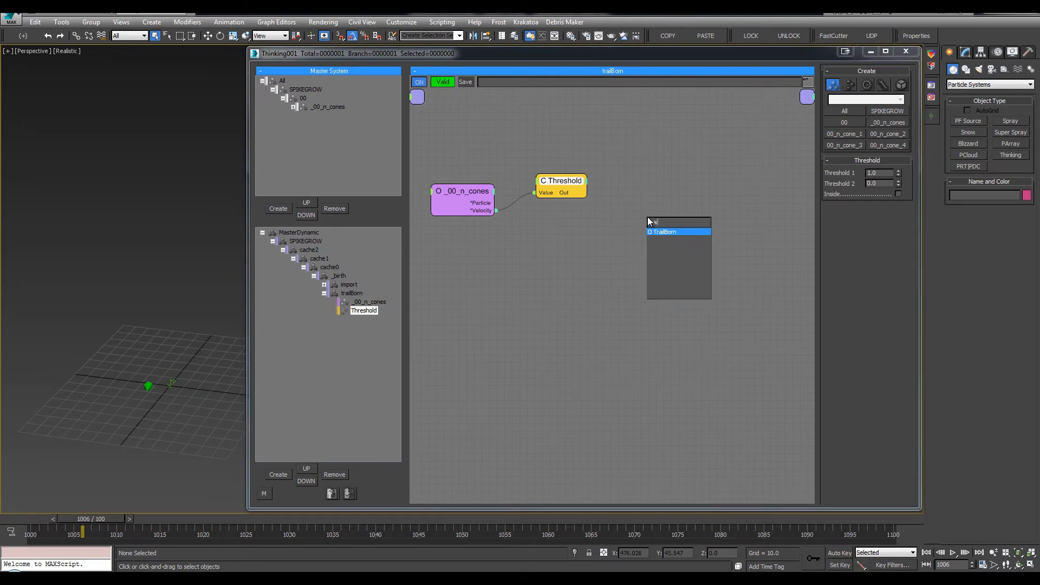
pyautogui.press('Return')
pyautogui.moveTo(648, 215); pyautogui.dragTo(625, 215)
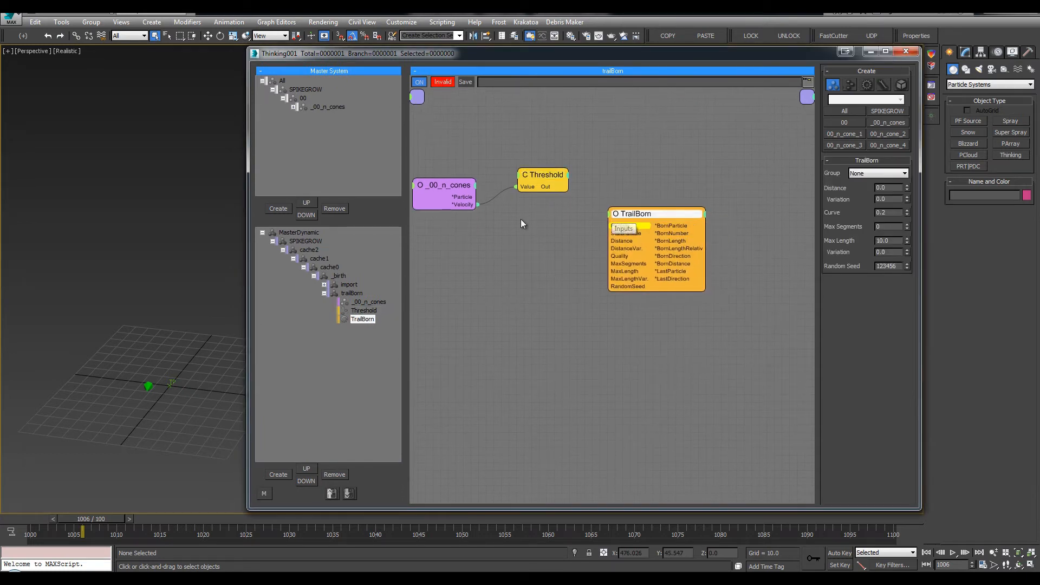
# Connect the Particle output of the _00_n_cones node to the TrailBorn operator's Particle input.
pyautogui.rightClick(513, 274)
pyautogui.click(524, 271)
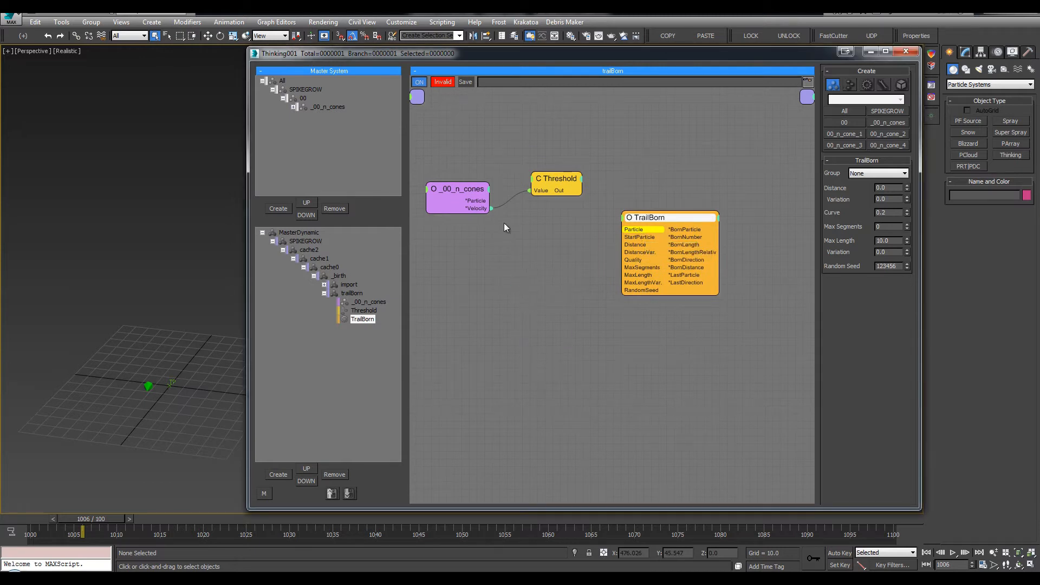
pyautogui.moveTo(484, 202); pyautogui.dragTo(484, 202)
pyautogui.moveTo(645, 218); pyautogui.dragTo(661, 191)
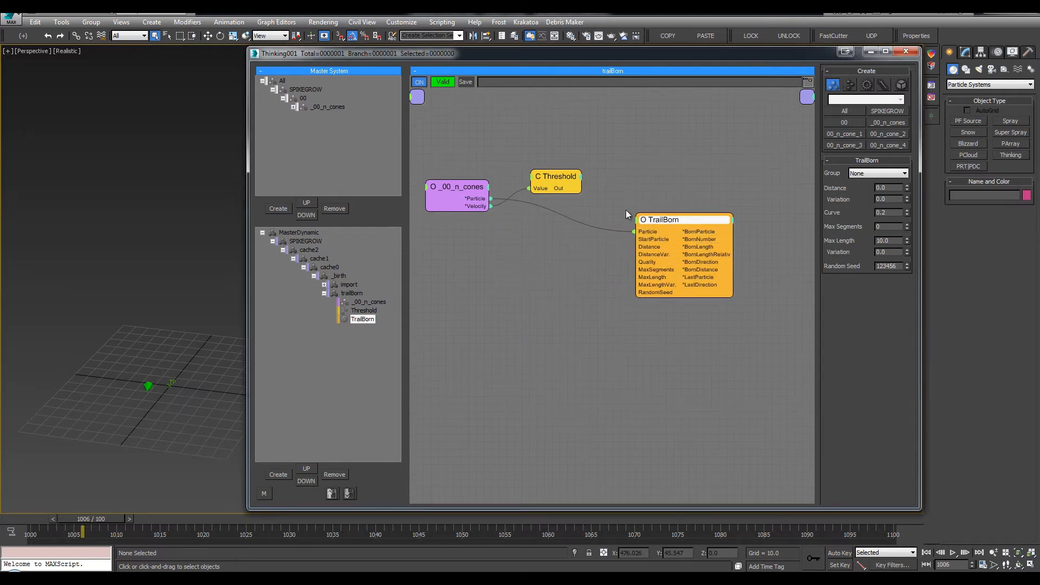
# Expose TrailBorn's ON input and connect the Threshold's Out to it, placing the Threshold node higher in the graph.
pyautogui.click(638, 220)
pyautogui.click(616, 227)
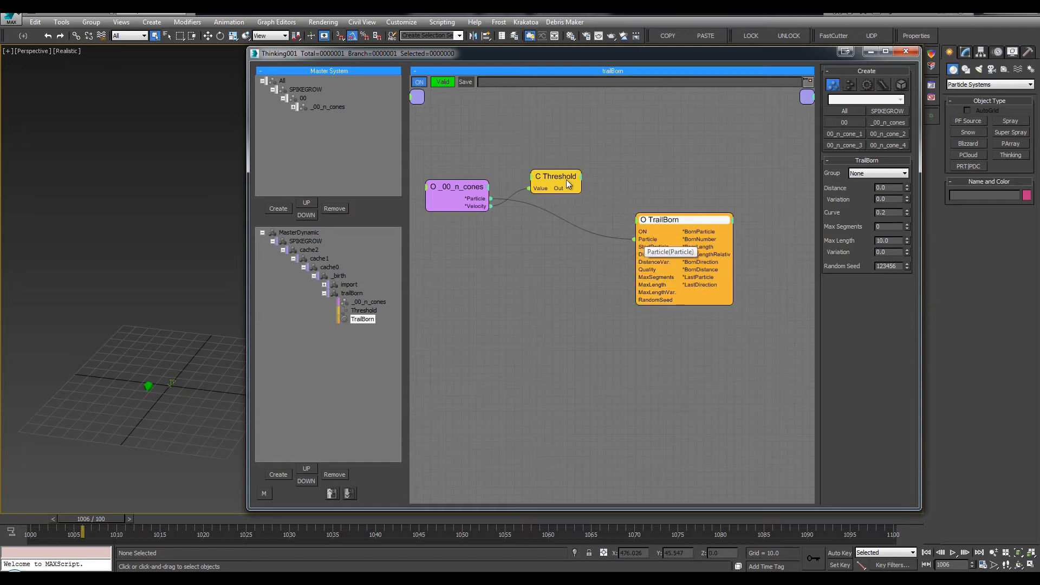
pyautogui.moveTo(565, 180); pyautogui.dragTo(559, 182)
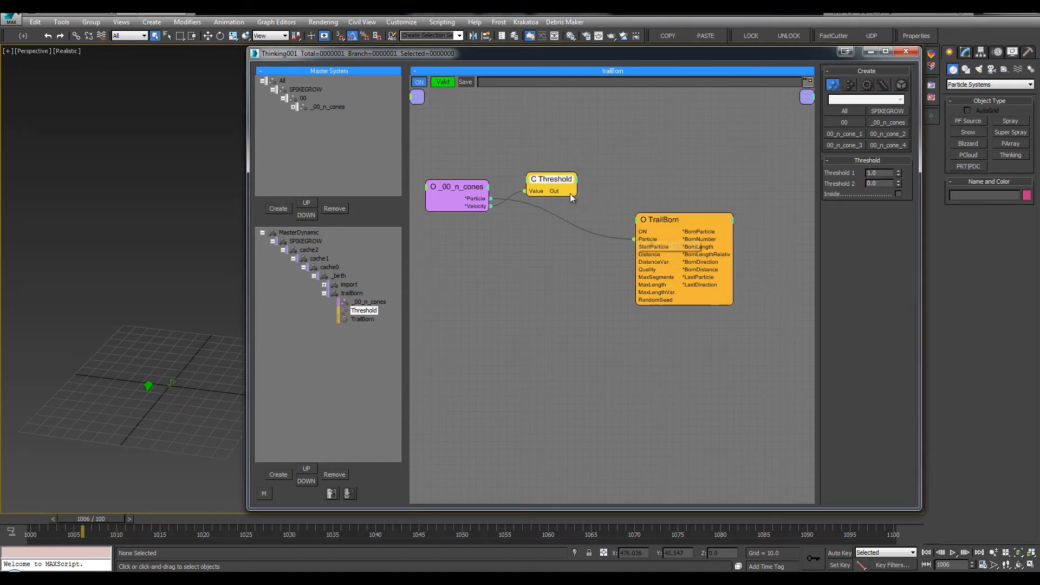
pyautogui.moveTo(638, 229); pyautogui.dragTo(565, 163)
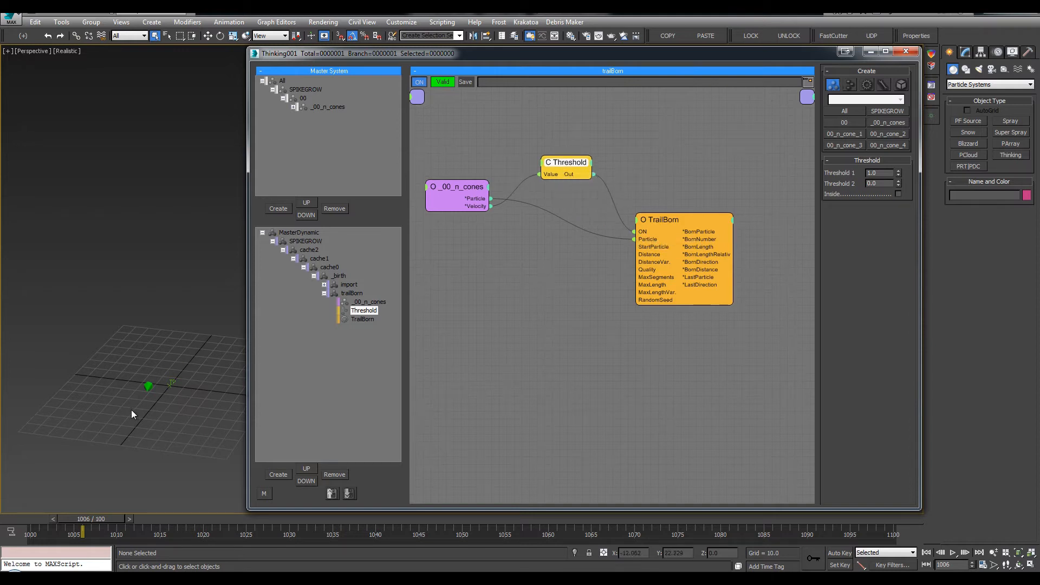
# Move to frame 1002 and arrange the Threshold and TrailBorn nodes closer to the _00_n_cones node.
pyautogui.moveTo(82, 530); pyautogui.dragTo(60, 512)
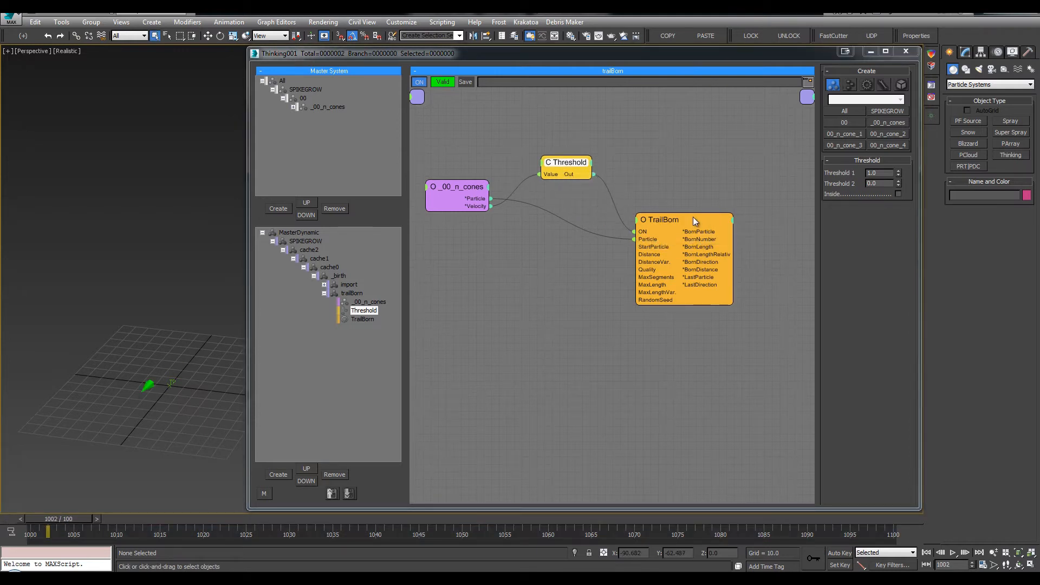
pyautogui.moveTo(658, 217); pyautogui.dragTo(647, 207)
pyautogui.moveTo(638, 160); pyautogui.dragTo(668, 150, button='middle')
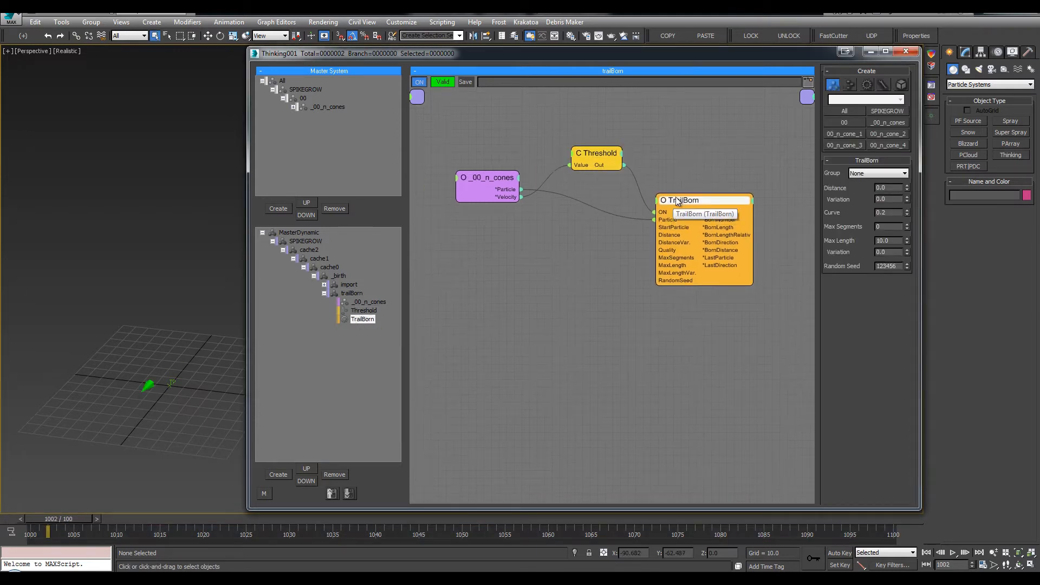
pyautogui.moveTo(666, 196); pyautogui.dragTo(660, 194, button='middle')
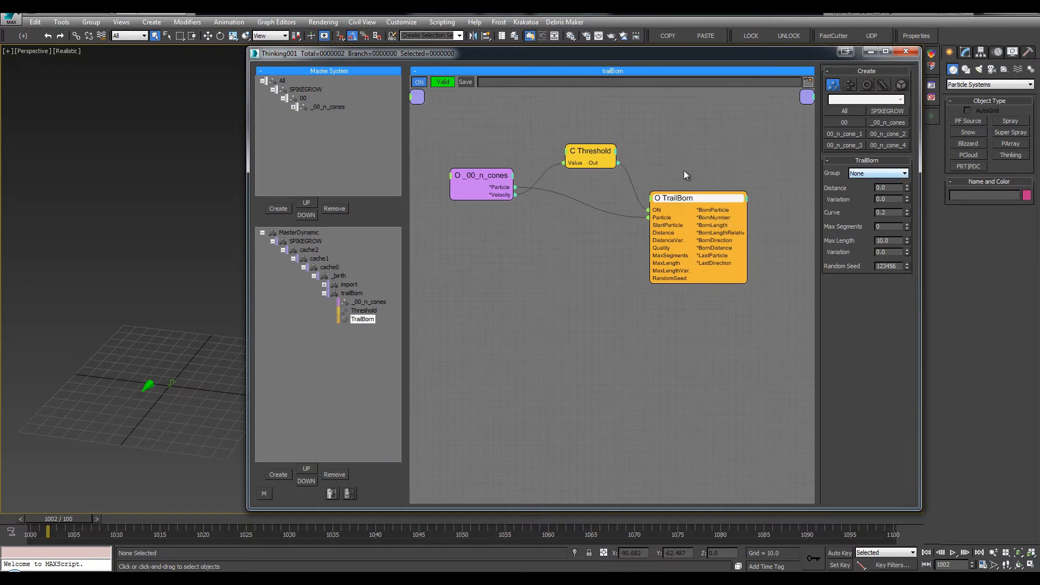
pyautogui.moveTo(596, 164); pyautogui.dragTo(587, 152)
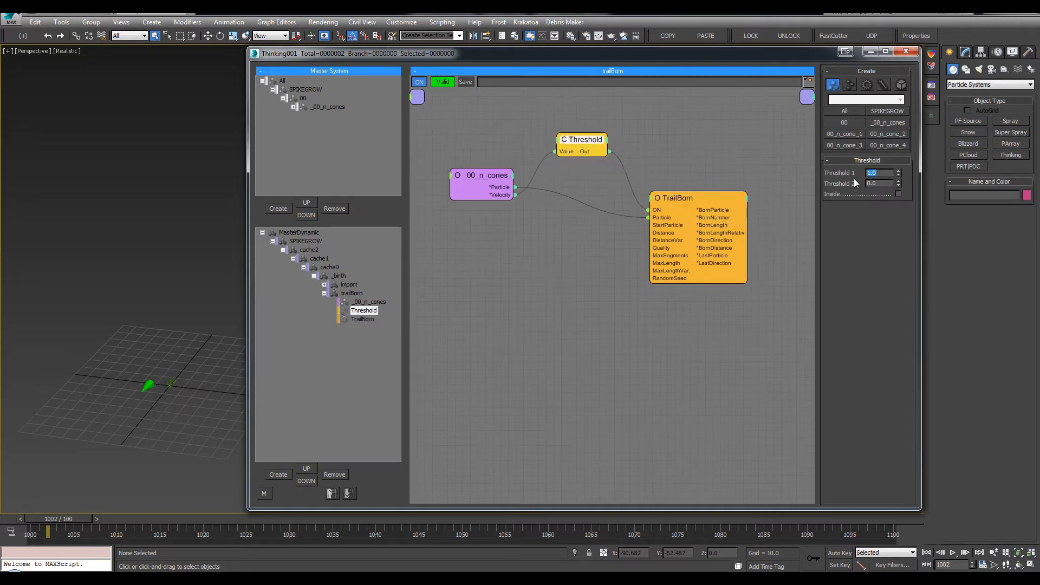
pyautogui.click(652, 191)
pyautogui.moveTo(652, 191); pyautogui.dragTo(620, 181)
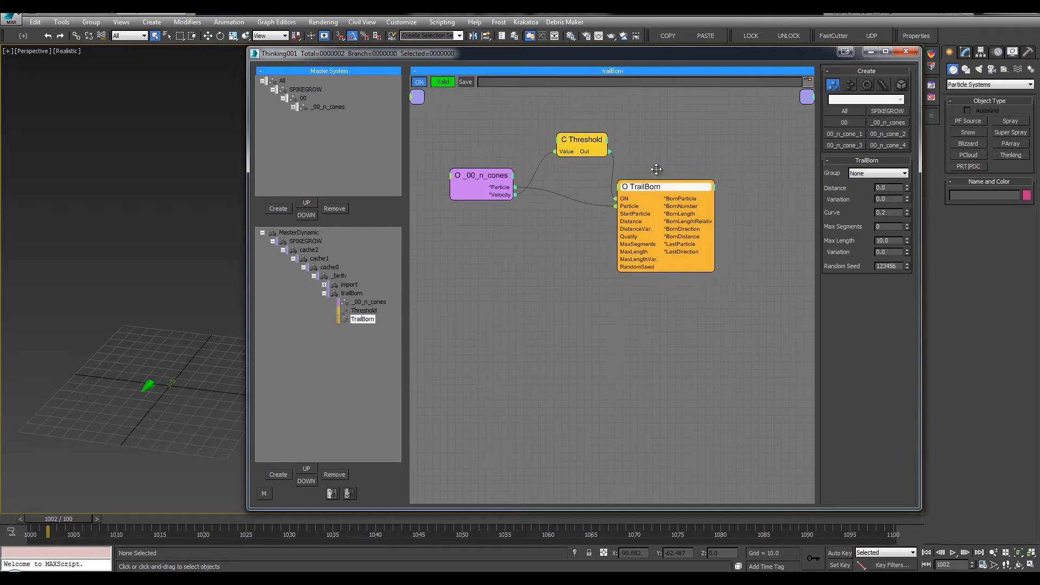
pyautogui.moveTo(710, 160); pyautogui.dragTo(680, 164, button='middle')
pyautogui.moveTo(667, 194); pyautogui.dragTo(670, 183)
pyautogui.moveTo(640, 164); pyautogui.dragTo(664, 157, button='middle')
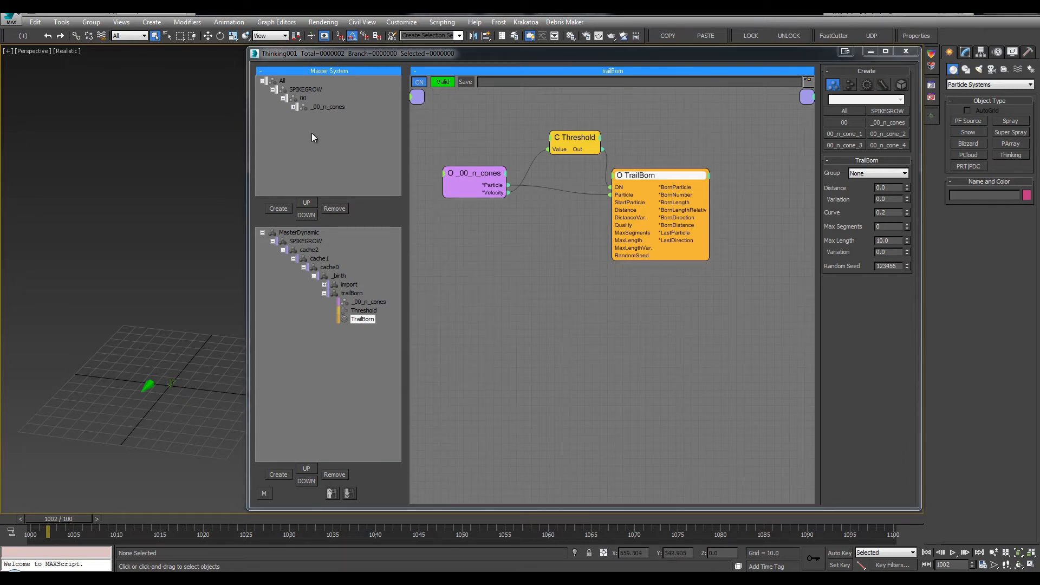
# Create group 01 under SPIKEGROW in the Master System and add a child group named 01_a_spikes.
pyautogui.click(293, 92)
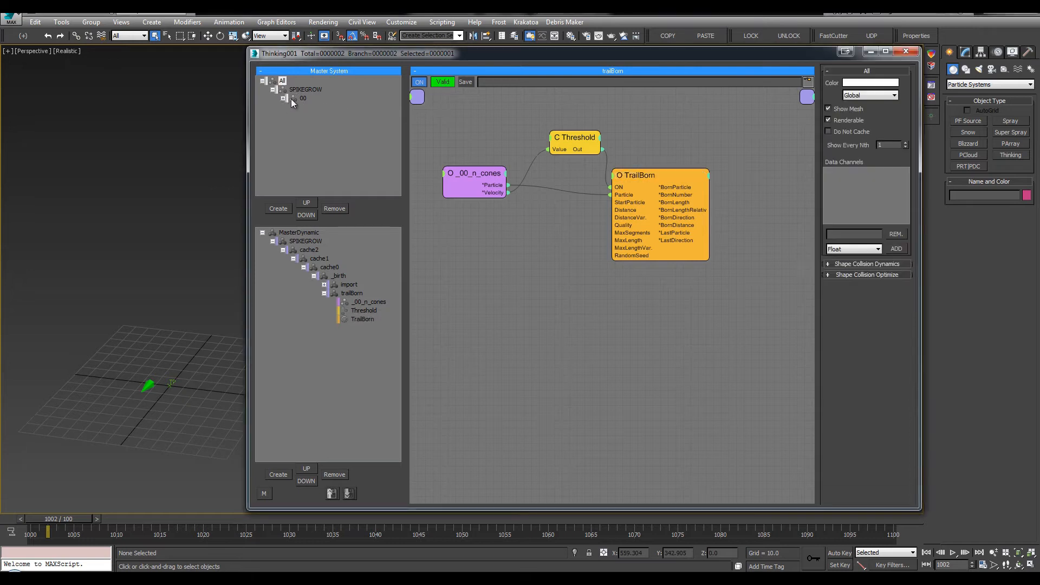
pyautogui.press('Insert')
pyautogui.doubleClick(311, 108)
pyautogui.write('01')
pyautogui.click(308, 117)
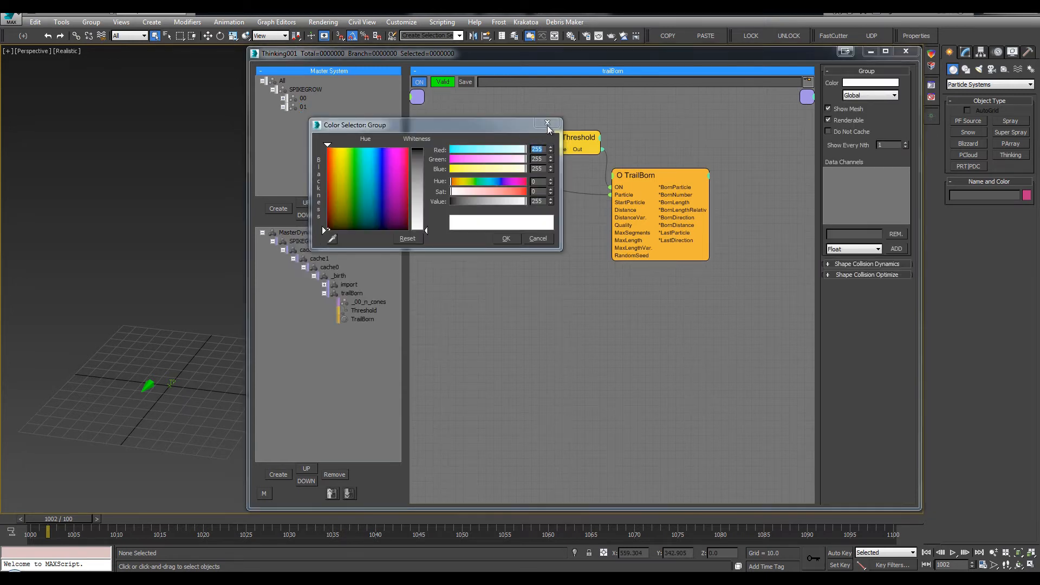
pyautogui.press('Escape')
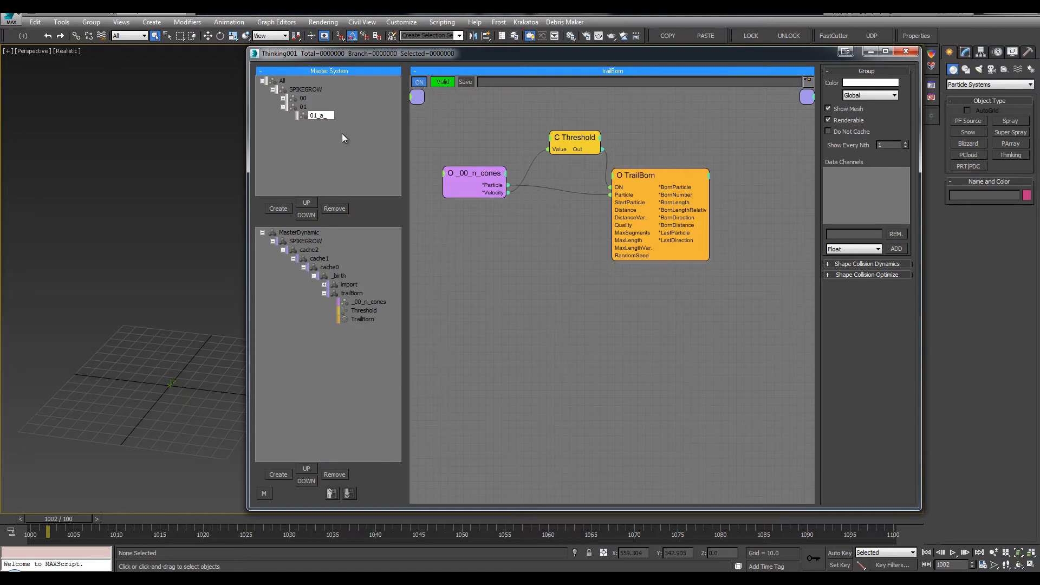
pyautogui.write('ikes')
pyautogui.press('Return')
# Set the 01_a_spikes group's viewport display to Ticks and its colour to light green.
pyautogui.click(865, 95)
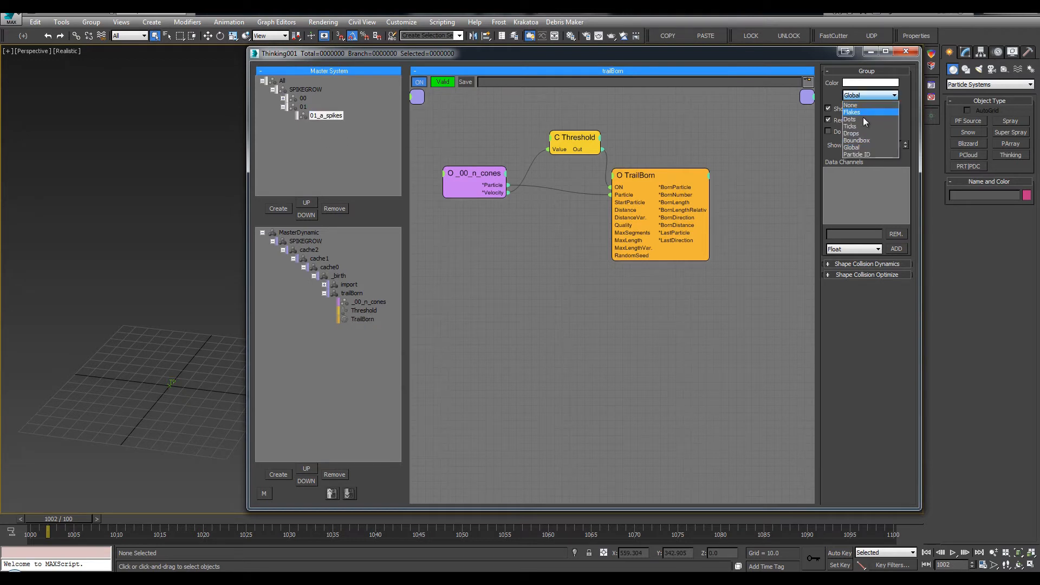
pyautogui.click(851, 126)
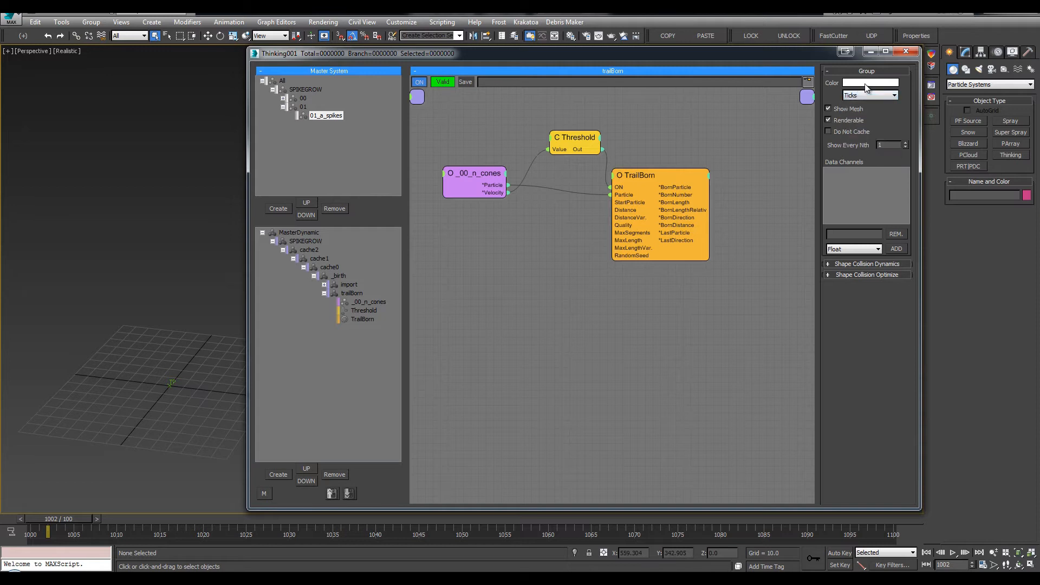
pyautogui.click(870, 82)
pyautogui.moveTo(358, 157)
pyautogui.mouseDown()
pyautogui.moveTo(355, 168)
pyautogui.moveTo(343, 149)
pyautogui.moveTo(352, 148)
pyautogui.mouseUp()
pyautogui.moveTo(426, 230); pyautogui.dragTo(427, 172)
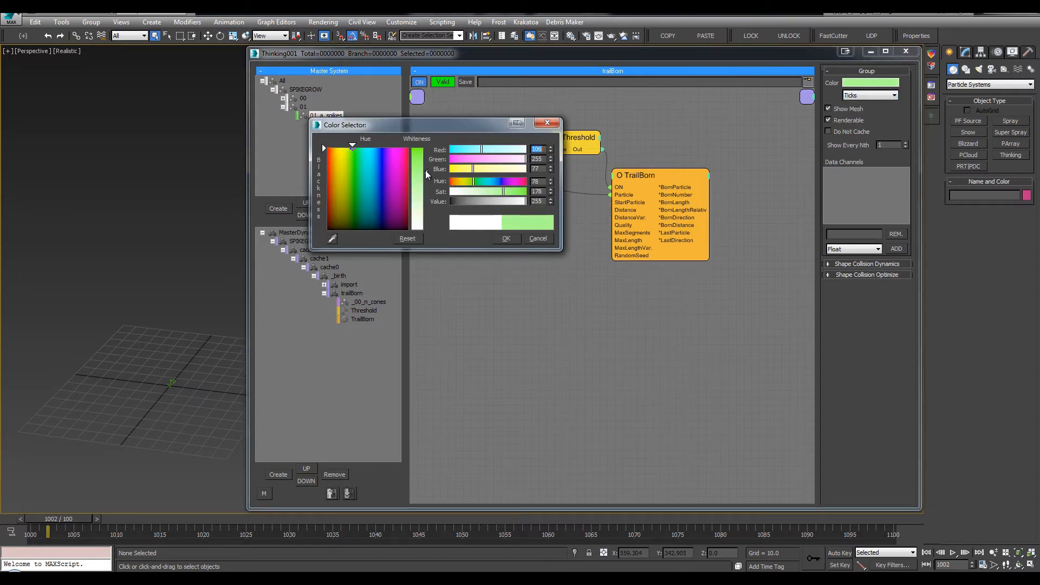
pyautogui.click(506, 239)
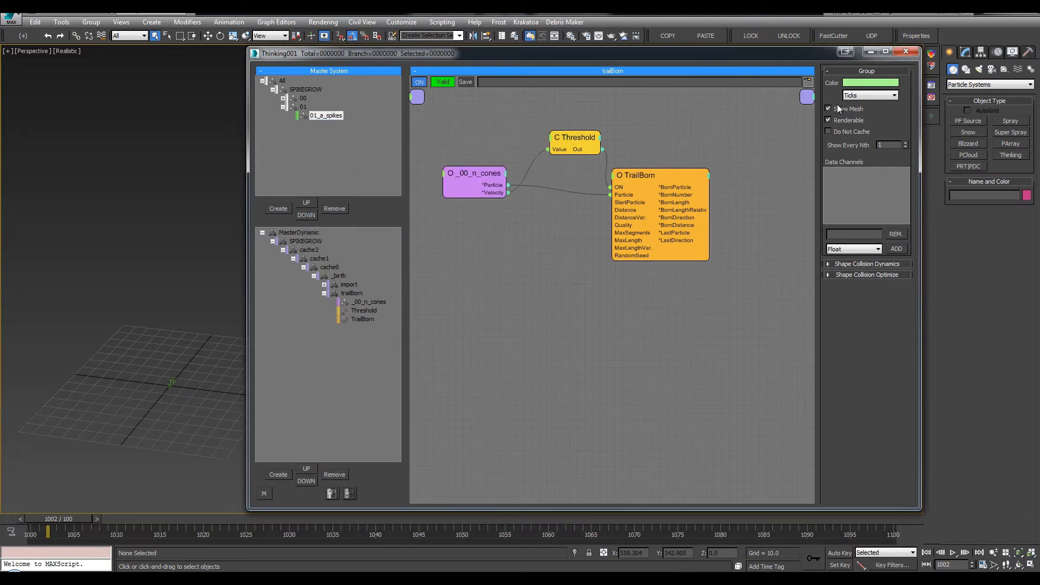
# Assign 01_a_spikes as the particle group of the TrailBorn operator.
pyautogui.click(645, 175)
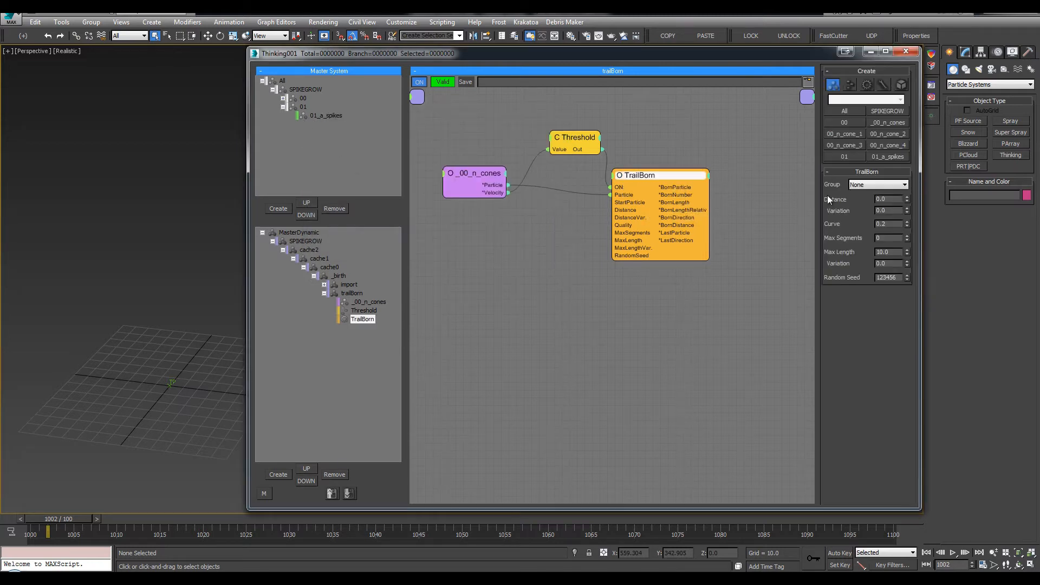
pyautogui.click(870, 187)
pyautogui.click(873, 186)
pyautogui.click(874, 186)
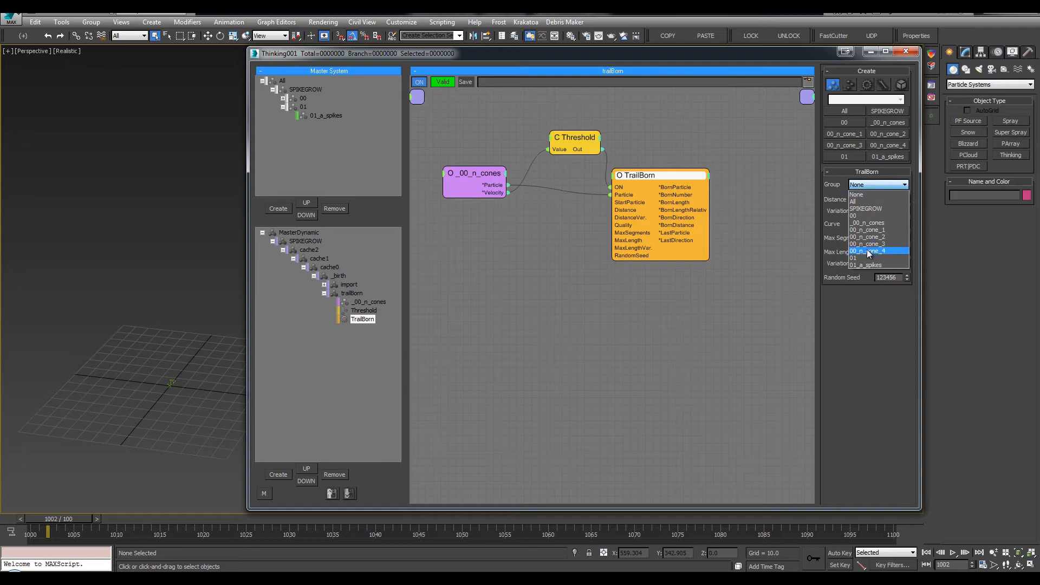
pyautogui.click(867, 265)
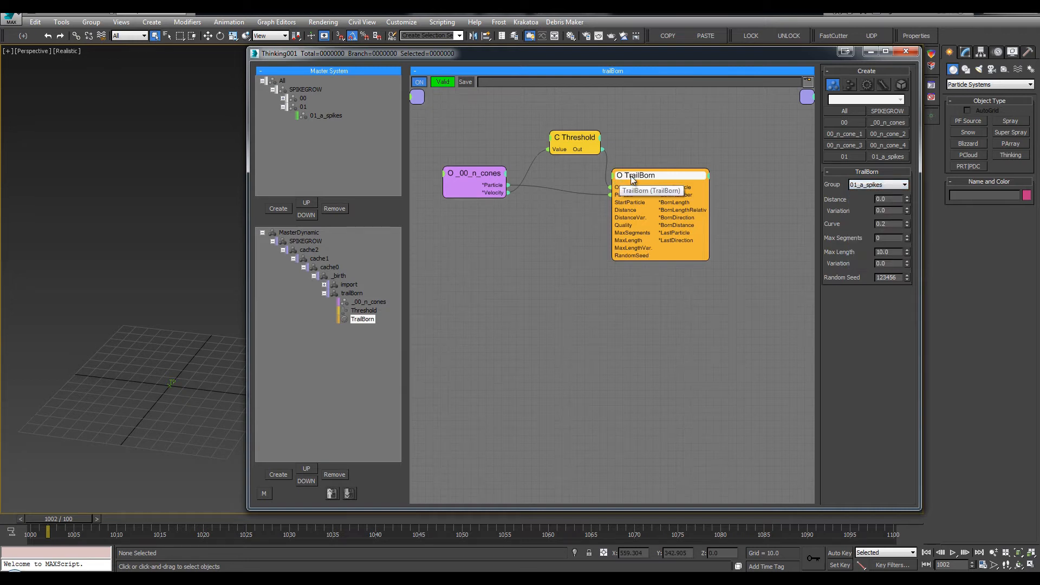
# Rearrange the nodes in the trailBorn network and narrow the Thinking window to uncover more of the viewport.
pyautogui.moveTo(630, 176); pyautogui.dragTo(639, 181)
pyautogui.moveTo(578, 138); pyautogui.dragTo(557, 149)
pyautogui.moveTo(101, 314); pyautogui.dragTo(90, 310, button='middle')
pyautogui.press('.')
pyautogui.moveTo(248, 240); pyautogui.dragTo(319, 240)
pyautogui.moveTo(503, 182); pyautogui.dragTo(514, 188)
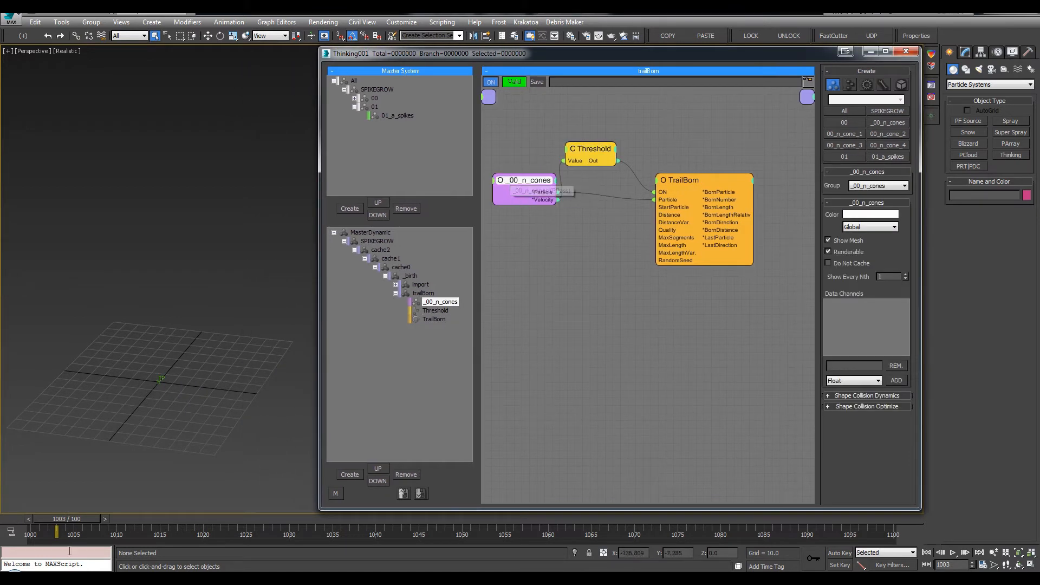
# Go to frame 1023 and change the 01_a_spikes group's colour to a light red.
pyautogui.moveTo(46, 518); pyautogui.dragTo(230, 519)
pyautogui.keyDown('alt'); pyautogui.moveTo(207, 356); pyautogui.dragTo(168, 335, button='middle'); pyautogui.keyUp('alt')
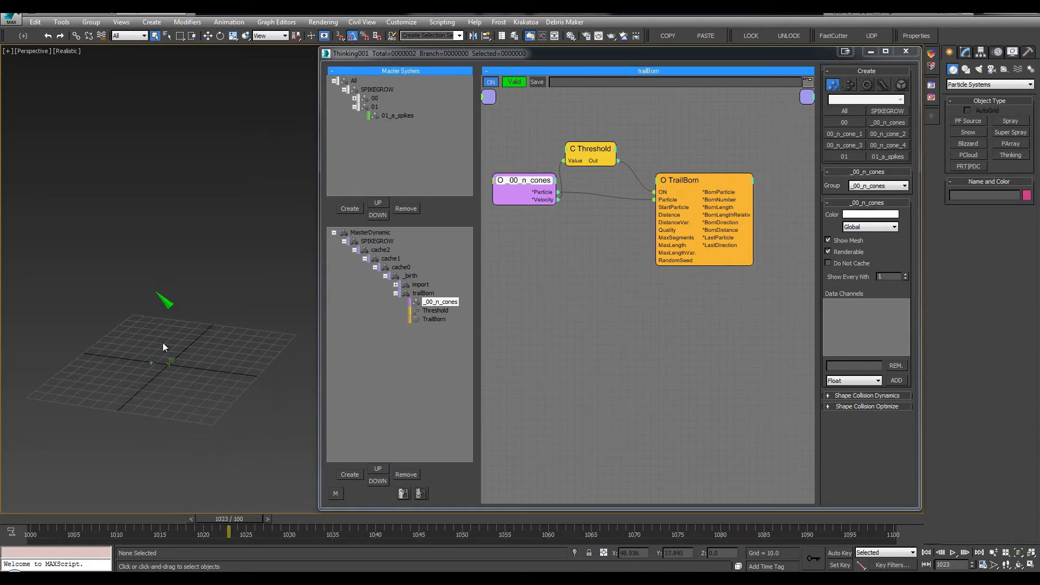
pyautogui.click(369, 115)
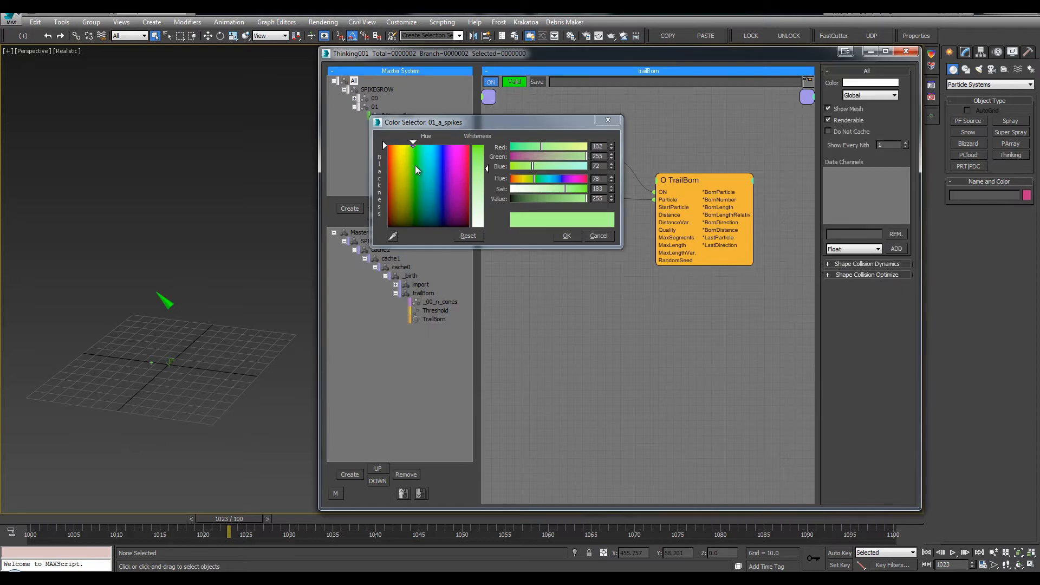
pyautogui.moveTo(436, 149)
pyautogui.mouseDown()
pyautogui.moveTo(469, 147)
pyautogui.moveTo(390, 145)
pyautogui.mouseUp()
pyautogui.click(564, 236)
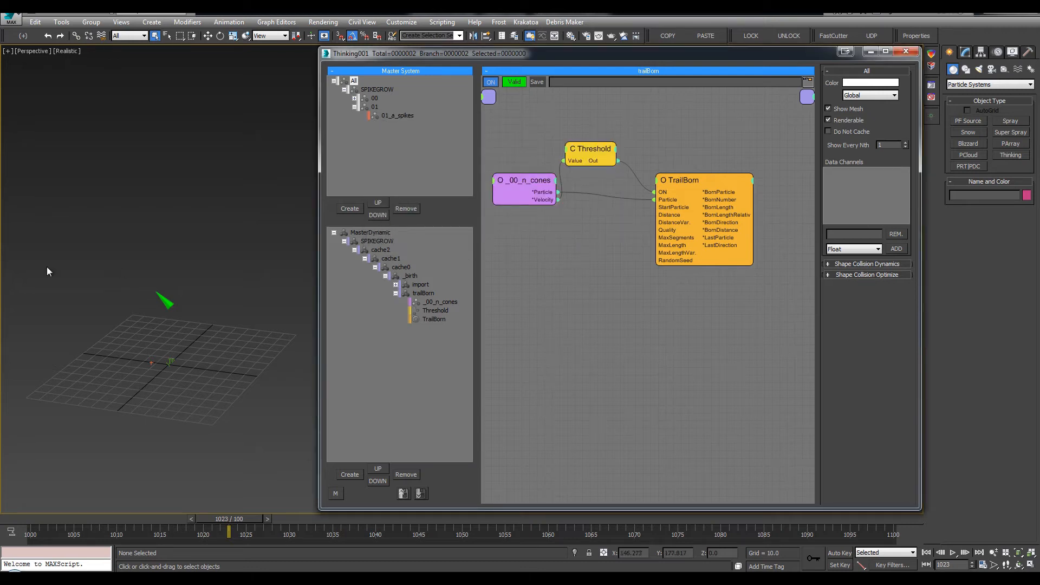
# Move the TrailBorn node a little lower in the network and fine-tune the Thinking window's size.
pyautogui.moveTo(691, 181); pyautogui.dragTo(673, 177)
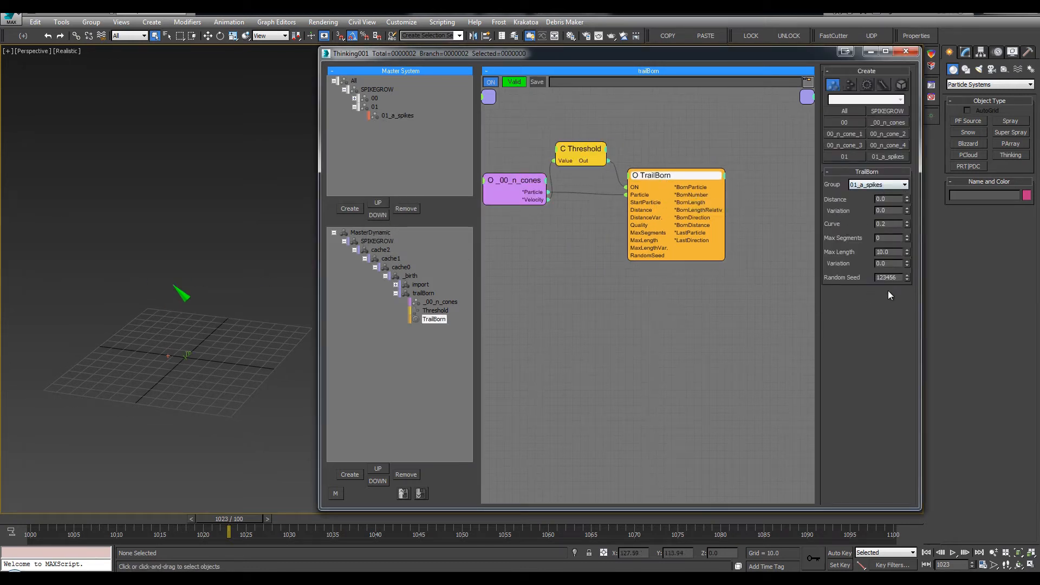
pyautogui.moveTo(886, 251); pyautogui.dragTo(807, 254)
pyautogui.moveTo(664, 187); pyautogui.dragTo(662, 210)
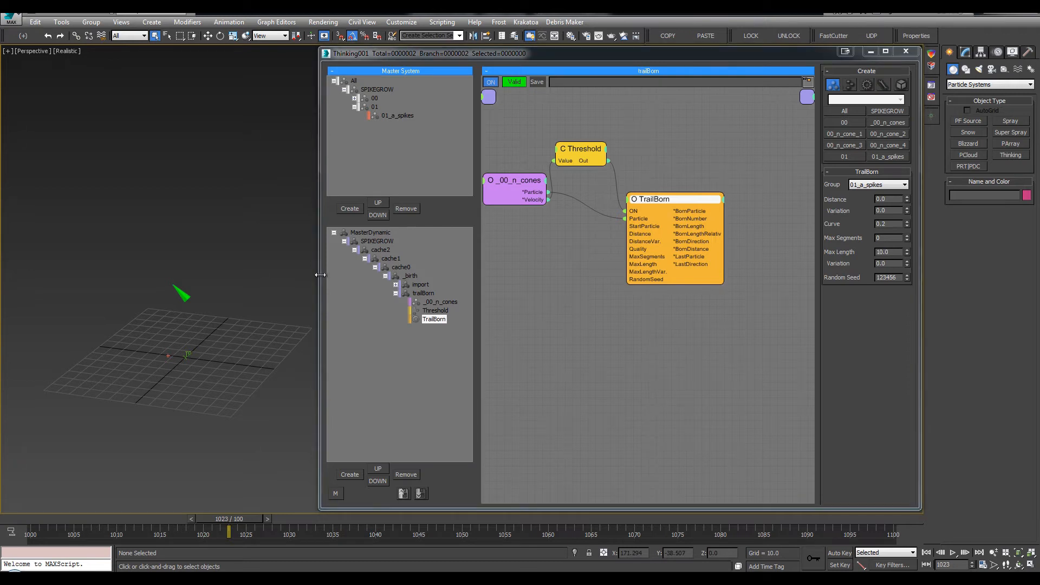
pyautogui.moveTo(319, 275); pyautogui.dragTo(325, 276)
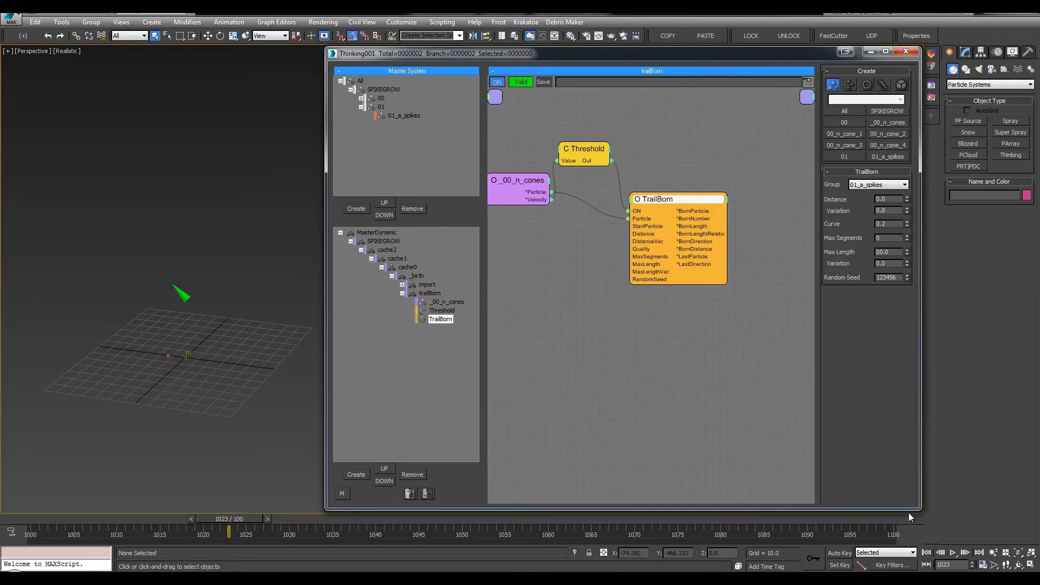
pyautogui.moveTo(909, 513); pyautogui.dragTo(907, 515)
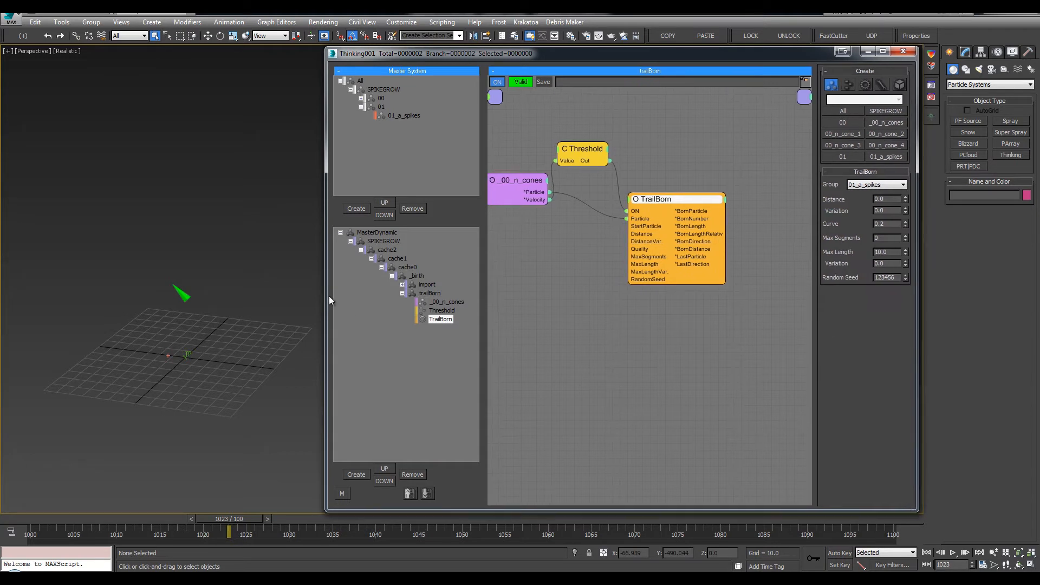
pyautogui.moveTo(193, 287); pyautogui.dragTo(195, 277, button='middle')
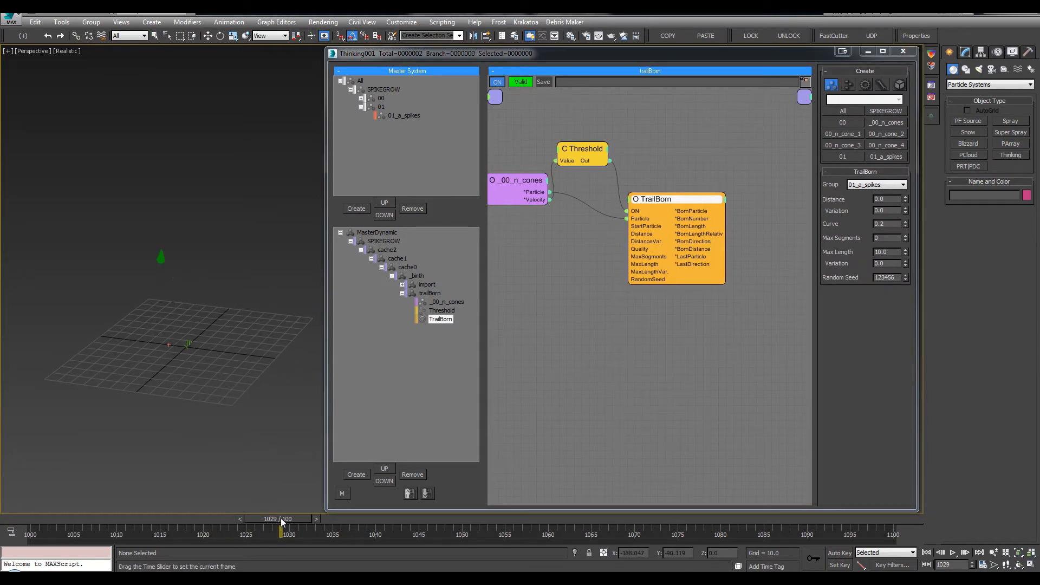
# Set TrailBorn's Max Length to 99999 and Distance to 1, and inspect the trail at frame 1032.
pyautogui.click(853, 213)
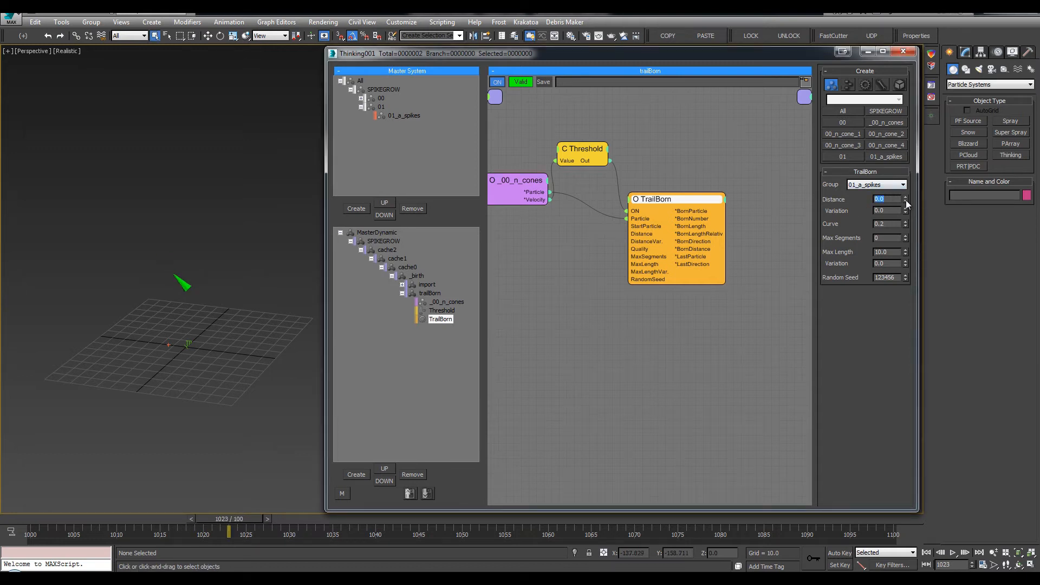
pyautogui.click(891, 252)
pyautogui.click(889, 199)
pyautogui.moveTo(164, 519); pyautogui.dragTo(308, 519)
pyautogui.scroll(5, 180, 233)
pyautogui.scroll(2, 202, 249)
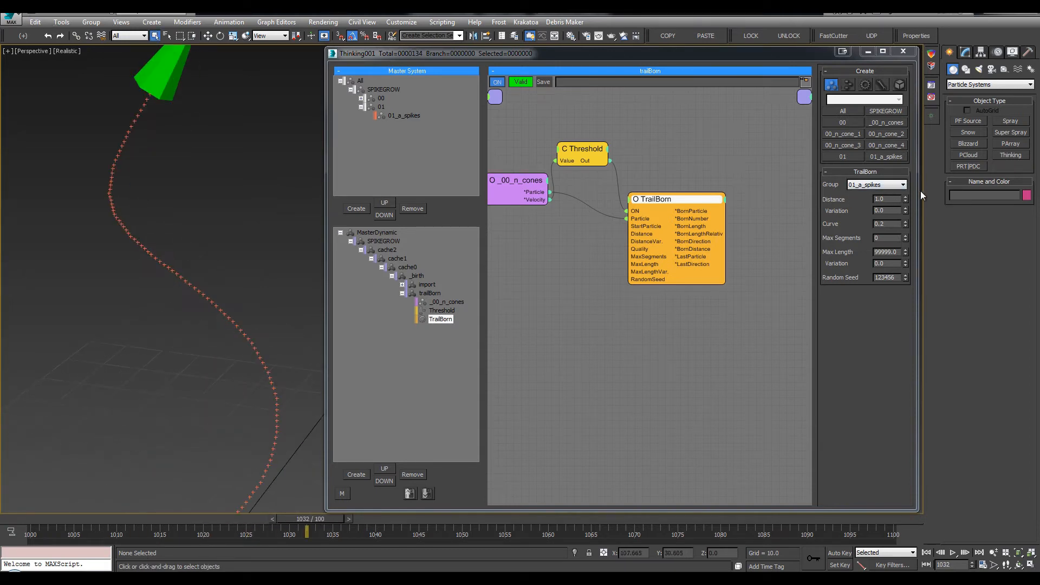
# Try a Distance of 1.36 on TrailBorn and check the MasterDynamic settings.
pyautogui.moveTo(906, 198); pyautogui.dragTo(906, 184)
pyautogui.click(410, 320)
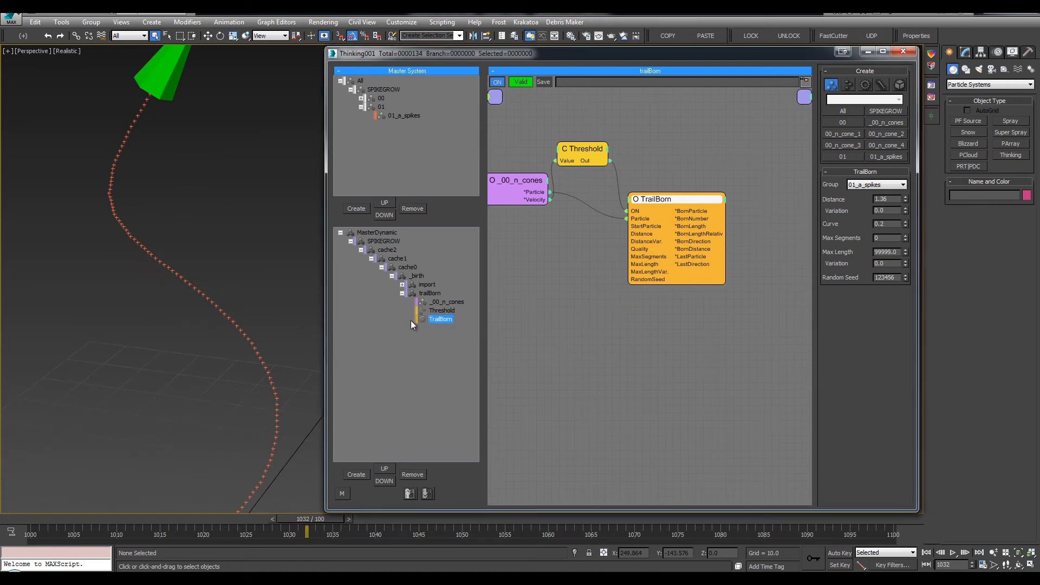
pyautogui.press('n')
pyautogui.press('m')
pyautogui.press('n')
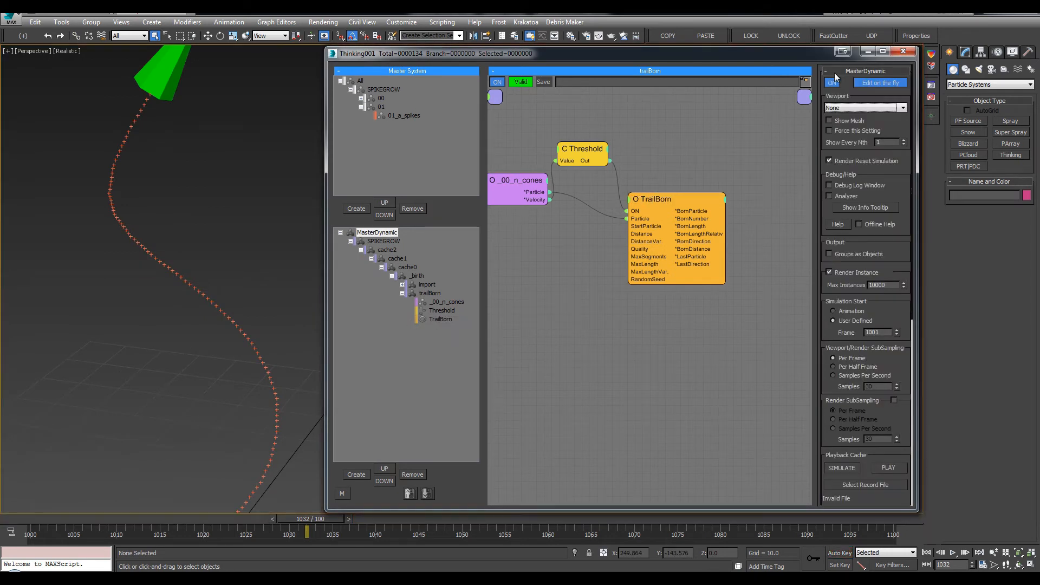
pyautogui.click(703, 196)
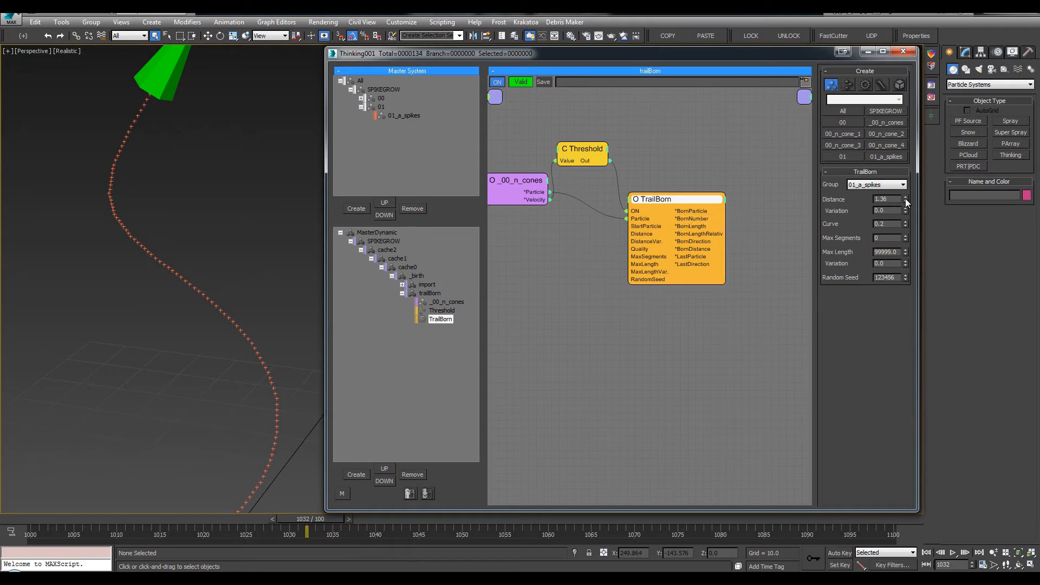
# Try out larger TrailBorn Distance values such as about 3.36, and set Distance back to 1.
pyautogui.moveTo(906, 198); pyautogui.dragTo(917, 33)
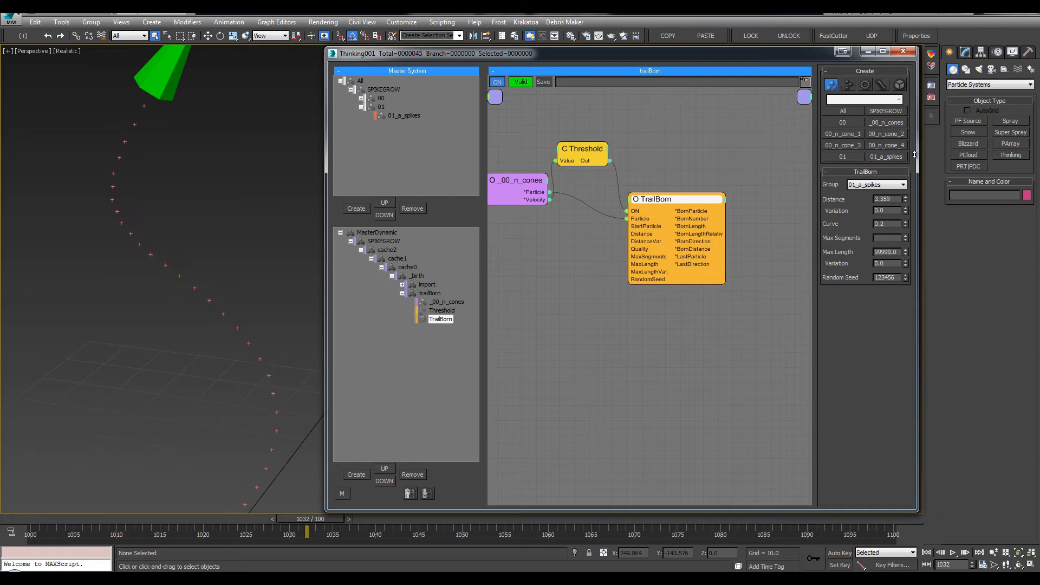
pyautogui.moveTo(914, 154); pyautogui.dragTo(893, 198)
pyautogui.write('1')
pyautogui.press('Return')
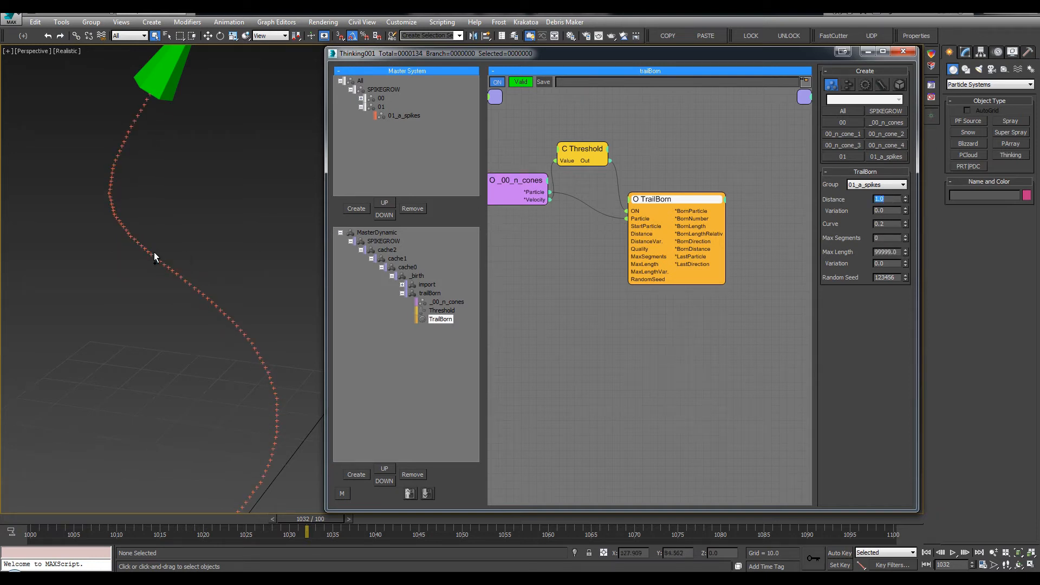
# Set TrailBorn's distance Variation to 0.62 and view the trail from another angle.
pyautogui.keyDown('alt'); pyautogui.moveTo(156, 255); pyautogui.dragTo(260, 247, button='middle'); pyautogui.keyUp('alt')
pyautogui.moveTo(905, 211); pyautogui.dragTo(912, 186)
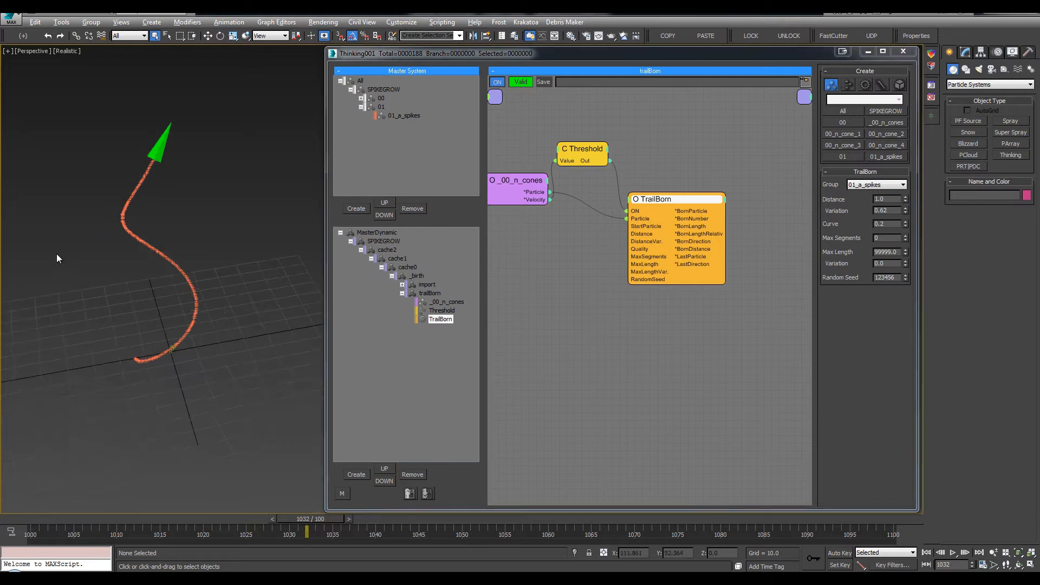
pyautogui.keyDown('alt'); pyautogui.moveTo(57, 253); pyautogui.dragTo(107, 265, button='middle'); pyautogui.keyUp('alt')
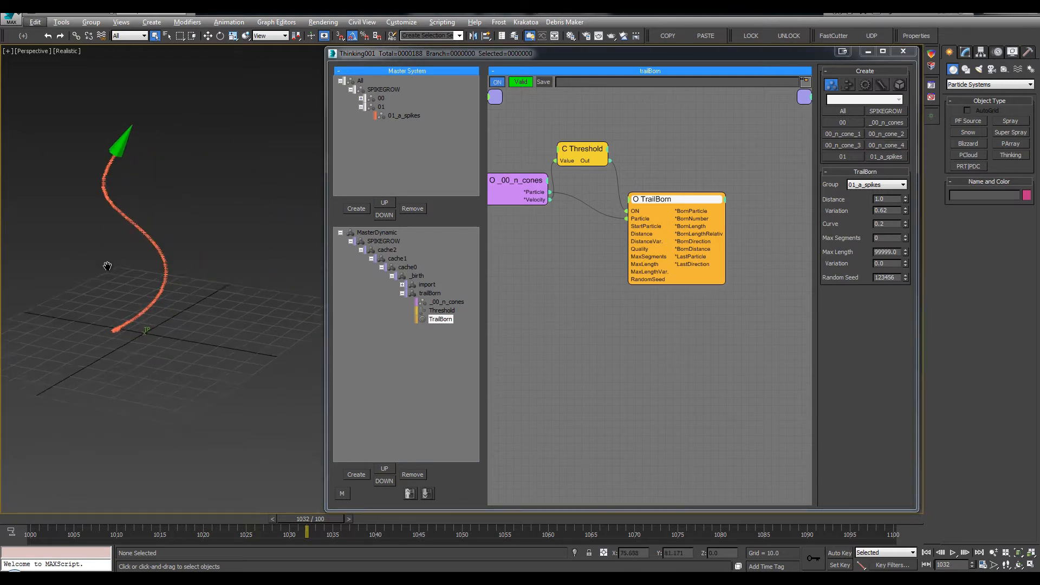
# Play the simulation and inspect the trail behind the cone up to frame 1066.
pyautogui.press('/')
pyautogui.moveTo(181, 337); pyautogui.dragTo(235, 439, button='middle')
pyautogui.scroll(-5, 234, 439)
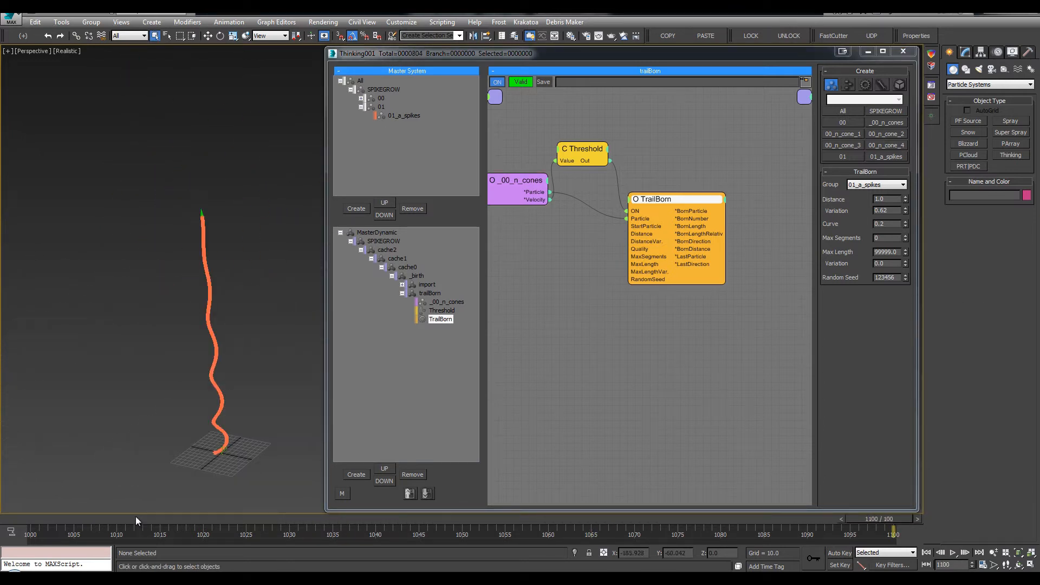
pyautogui.moveTo(136, 515); pyautogui.dragTo(547, 509)
pyautogui.press('q')
pyautogui.scroll(5, 237, 265)
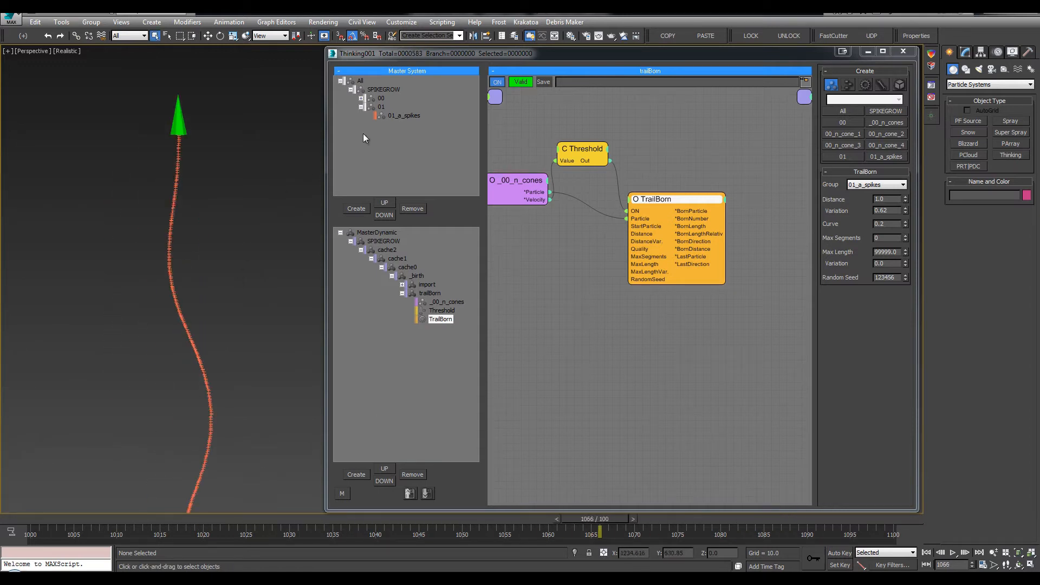
# Set the 01_a_spikes group's viewport display to Dots and review the trail at frame 1034.
pyautogui.click(404, 115)
pyautogui.click(868, 95)
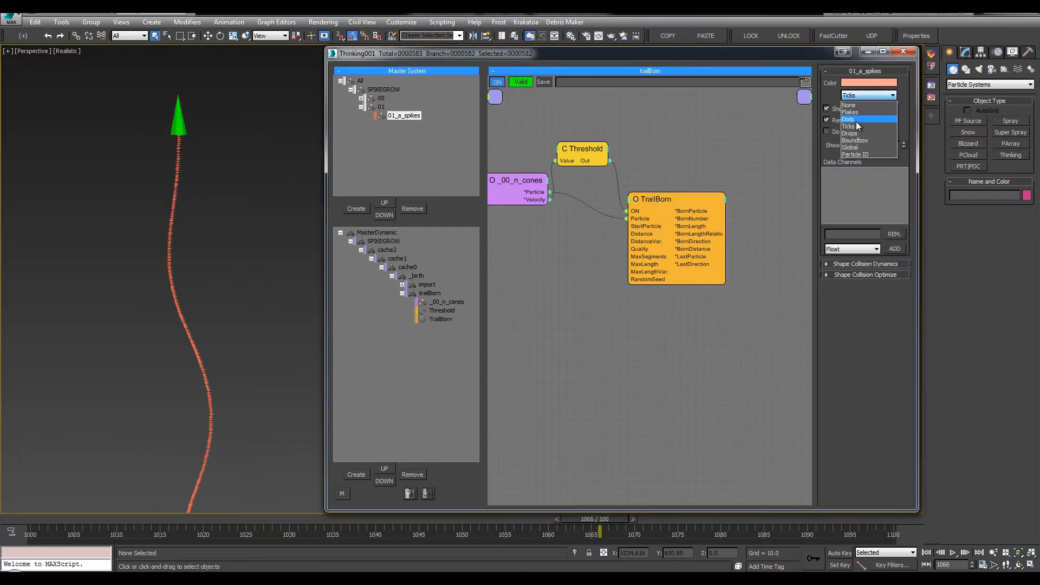
pyautogui.click(856, 119)
pyautogui.scroll(-3, 158, 269)
pyautogui.moveTo(158, 269)
pyautogui.mouseDown(button='middle')
pyautogui.moveTo(156, 186)
pyautogui.moveTo(203, 324)
pyautogui.mouseUp(button='middle')
pyautogui.scroll(-3, 203, 324)
pyautogui.scroll(6, 204, 324)
pyautogui.moveTo(41, 521); pyautogui.dragTo(316, 528)
pyautogui.scroll(-3, 220, 447)
pyautogui.moveTo(220, 447); pyautogui.dragTo(202, 378, button='middle')
pyautogui.press('/')
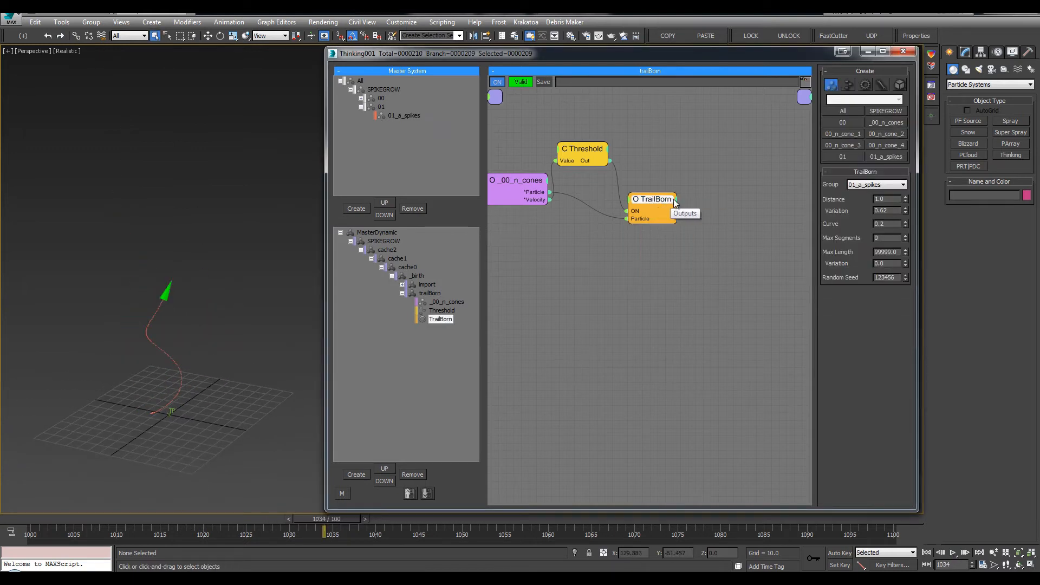
# Expose TrailBorn's BornParticle output and add a Memory operator to the trailBorn DynamicSet.
pyautogui.click(674, 200)
pyautogui.click(661, 200)
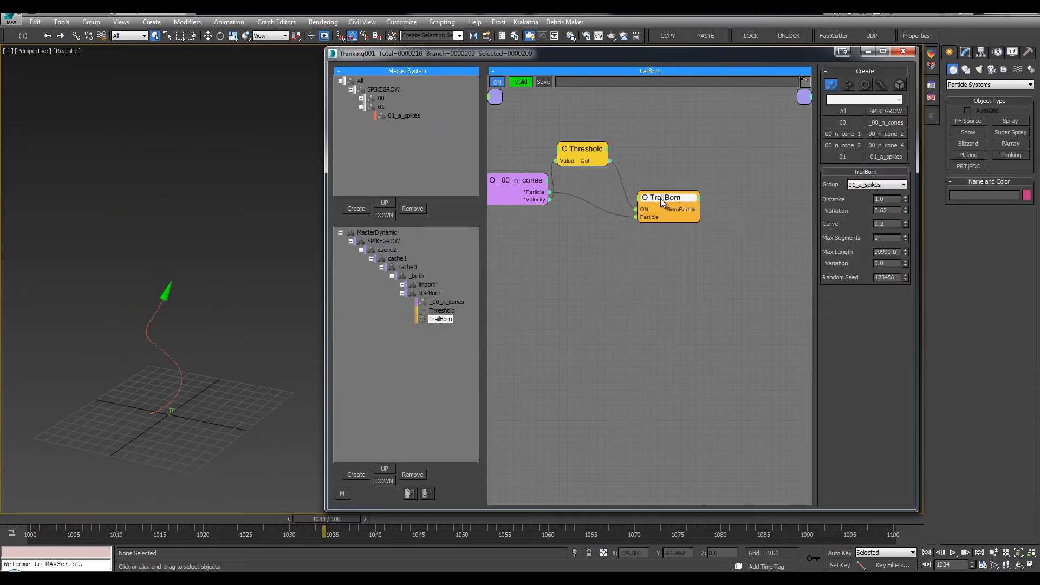
pyautogui.click(752, 194)
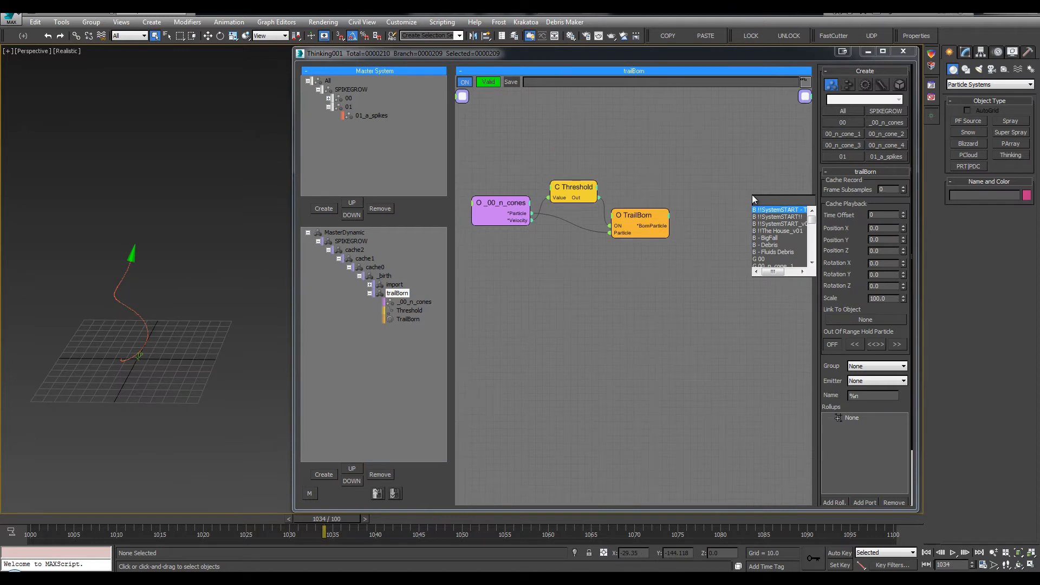
pyautogui.write('memory')
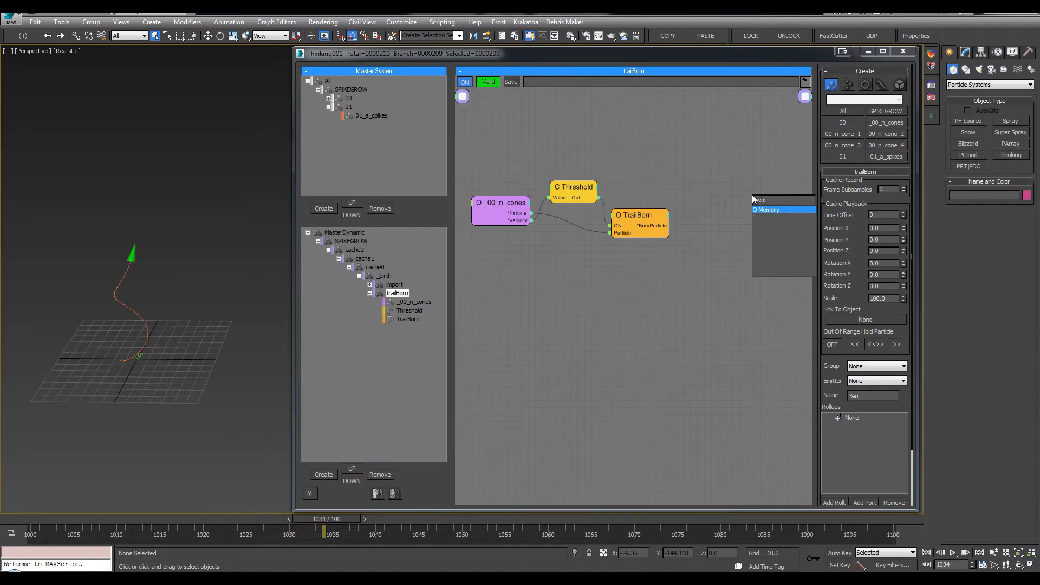
pyautogui.press('Return')
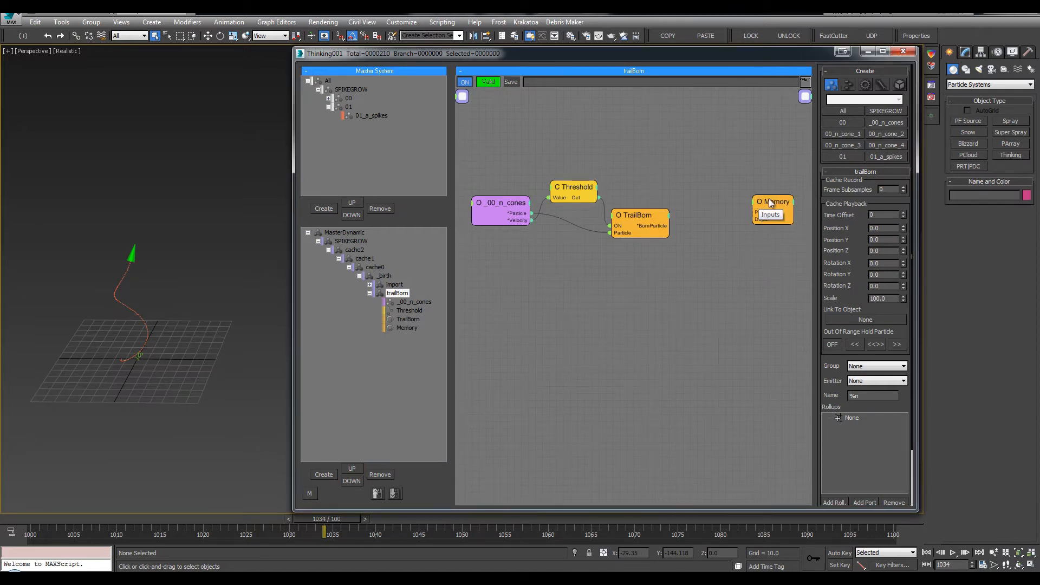
# Hide the Memory operator's Depth input and wire the _00_n_cones Particle output to its Particle input.
pyautogui.moveTo(772, 203); pyautogui.dragTo(746, 176)
pyautogui.rightClick(748, 176)
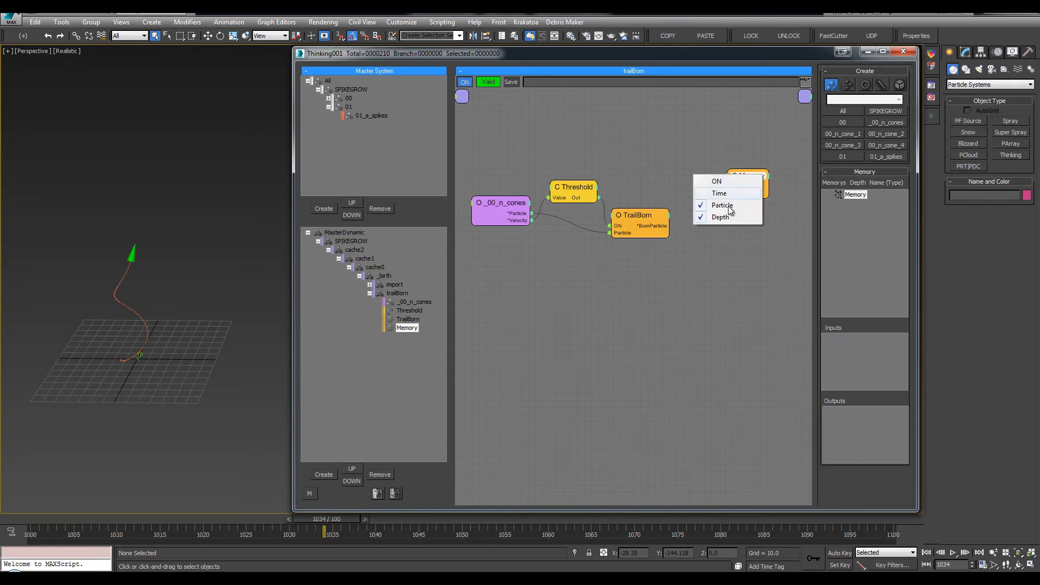
pyautogui.click(730, 217)
pyautogui.moveTo(726, 187); pyautogui.dragTo(533, 214)
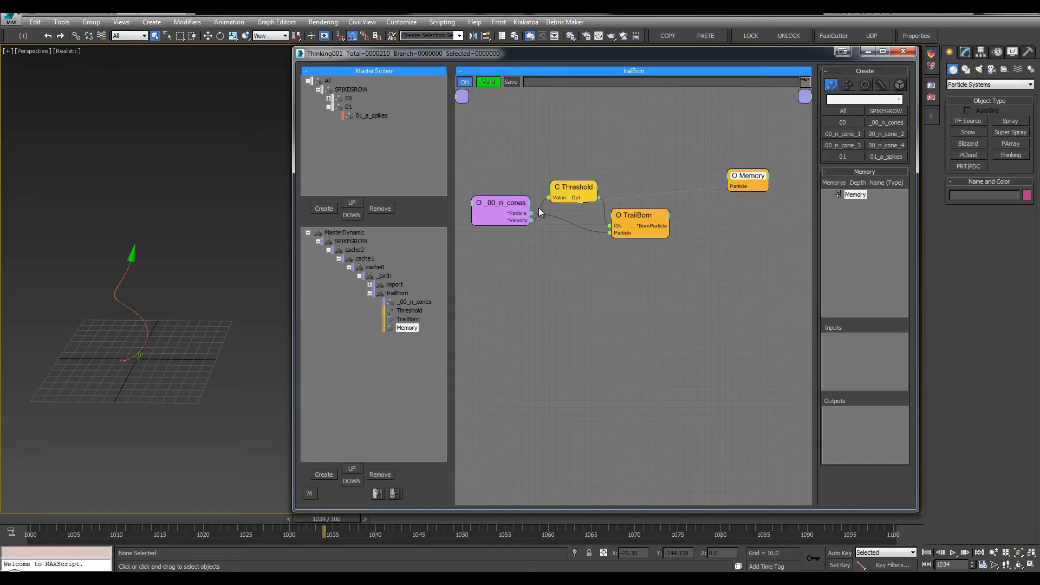
pyautogui.moveTo(750, 178)
pyautogui.mouseDown()
pyautogui.moveTo(775, 161)
pyautogui.moveTo(755, 167)
pyautogui.mouseUp()
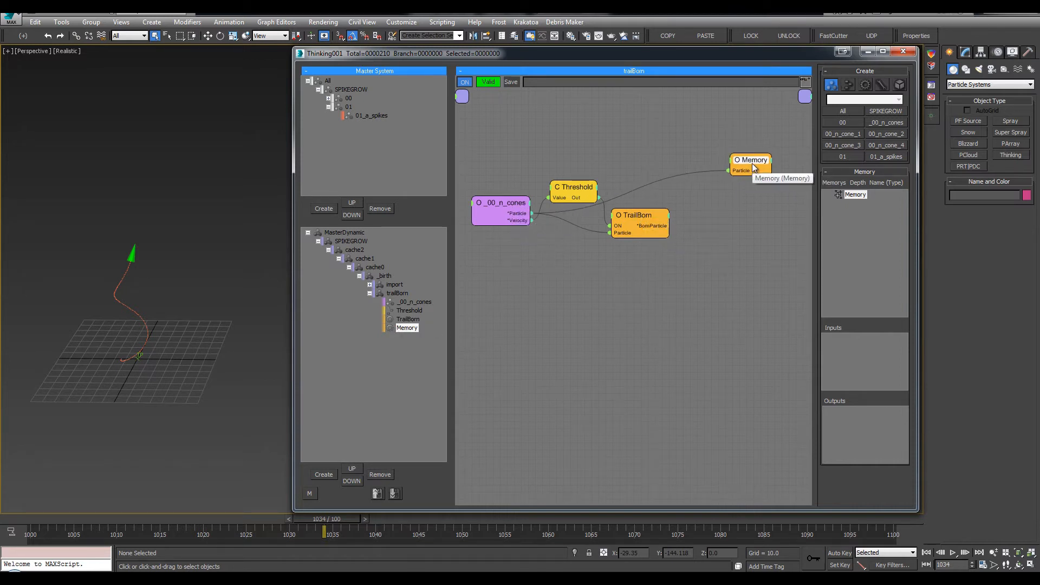
# Add another Memory operator in the SPIKEGROW DynamicSet and hide its Particle and Depth inputs.
pyautogui.click(346, 241)
pyautogui.moveTo(583, 144)
pyautogui.mouseDown(button='middle')
pyautogui.moveTo(682, 182)
pyautogui.moveTo(574, 143)
pyautogui.mouseUp(button='middle')
pyautogui.rightClick(573, 142)
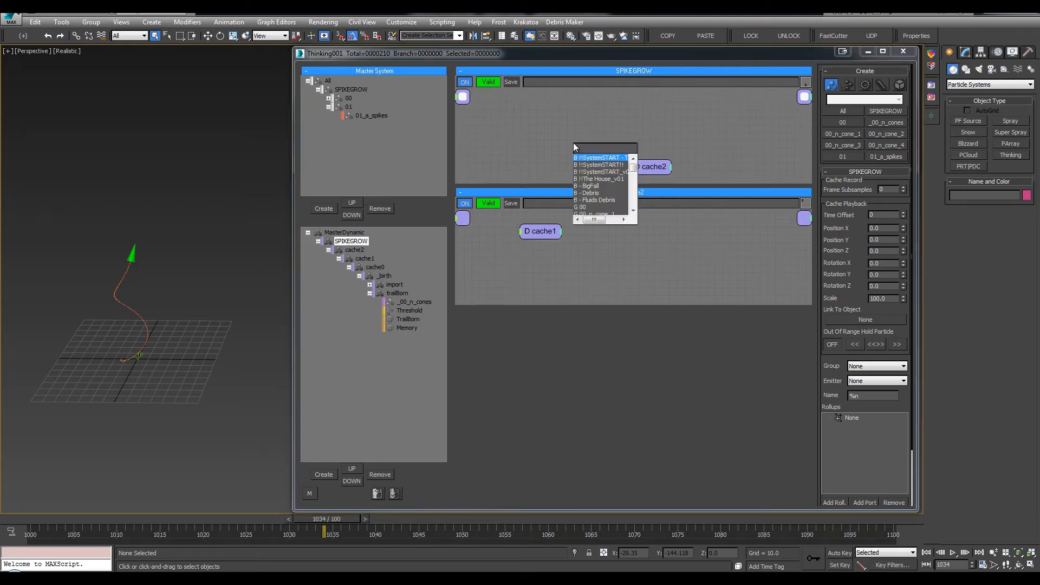
pyautogui.click(594, 149)
pyautogui.click(597, 154)
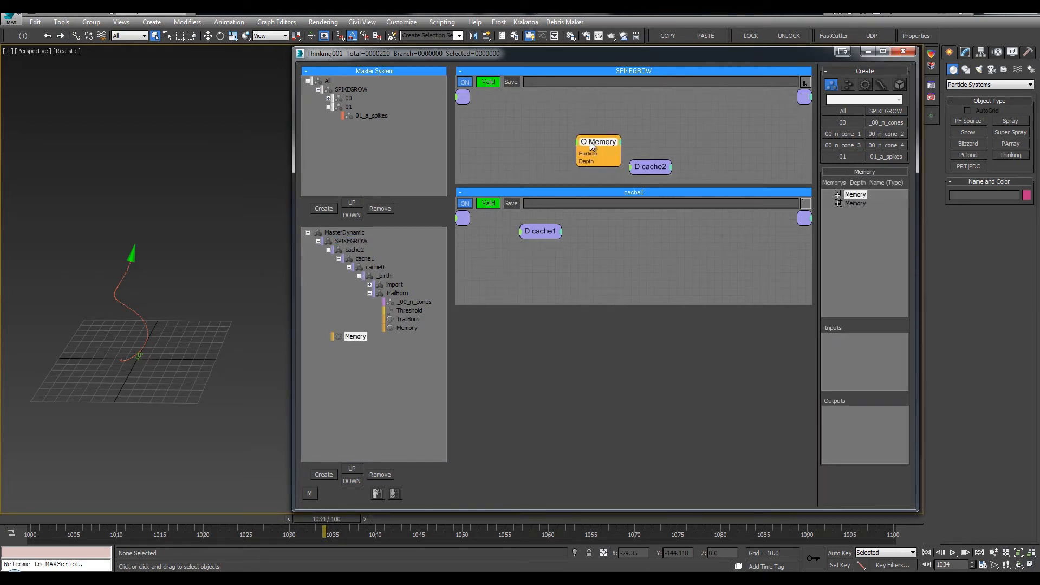
pyautogui.moveTo(596, 154); pyautogui.dragTo(595, 128)
# Rename the SPIKEGROW Memory operator to Memory MASTER and move it above cache2 in the DynamicSet tree.
pyautogui.write('MASTER')
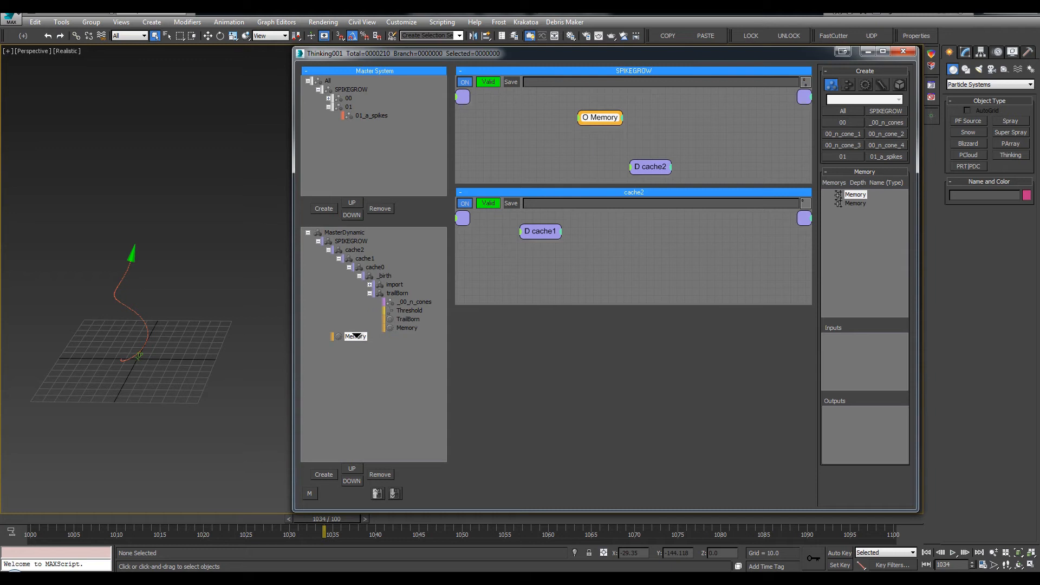
pyautogui.press('Return')
pyautogui.click(382, 248)
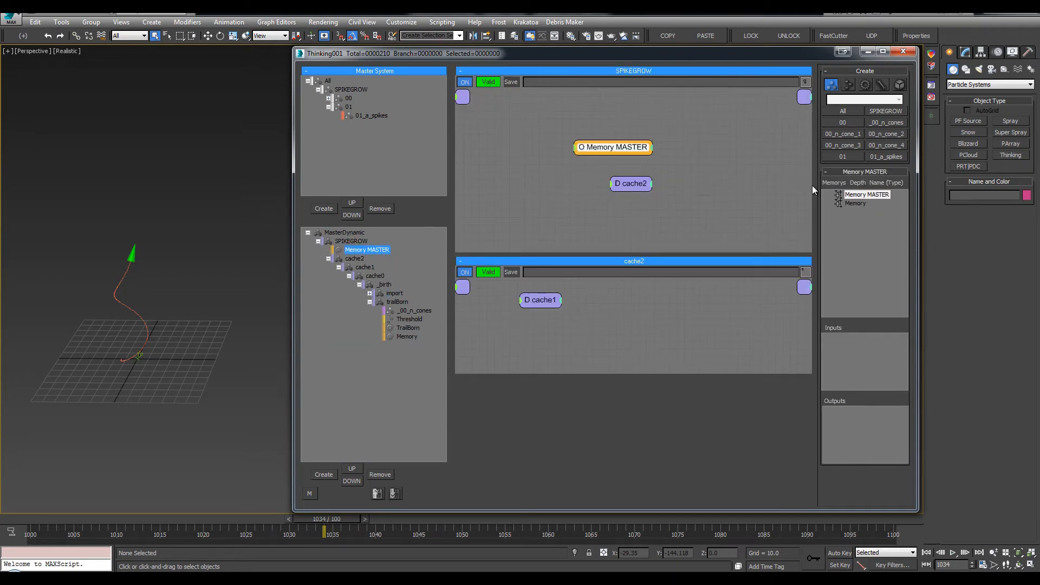
# Reopen the trailBorn DynamicSet and scrub to frame 1030 to inspect the cone's direction along the trail.
pyautogui.click(397, 301)
pyautogui.scroll(8, 163, 288)
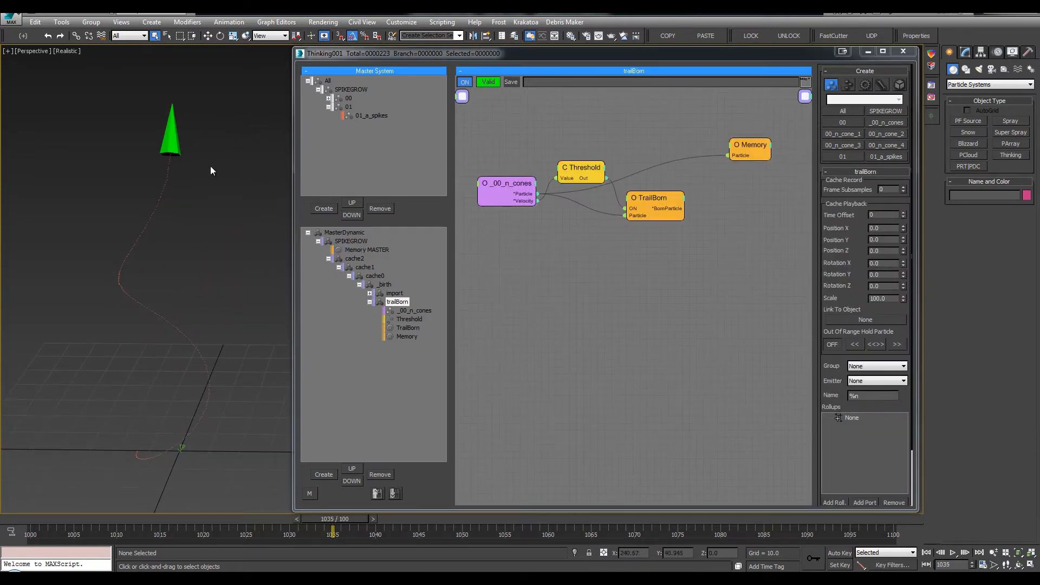
pyautogui.click(169, 145)
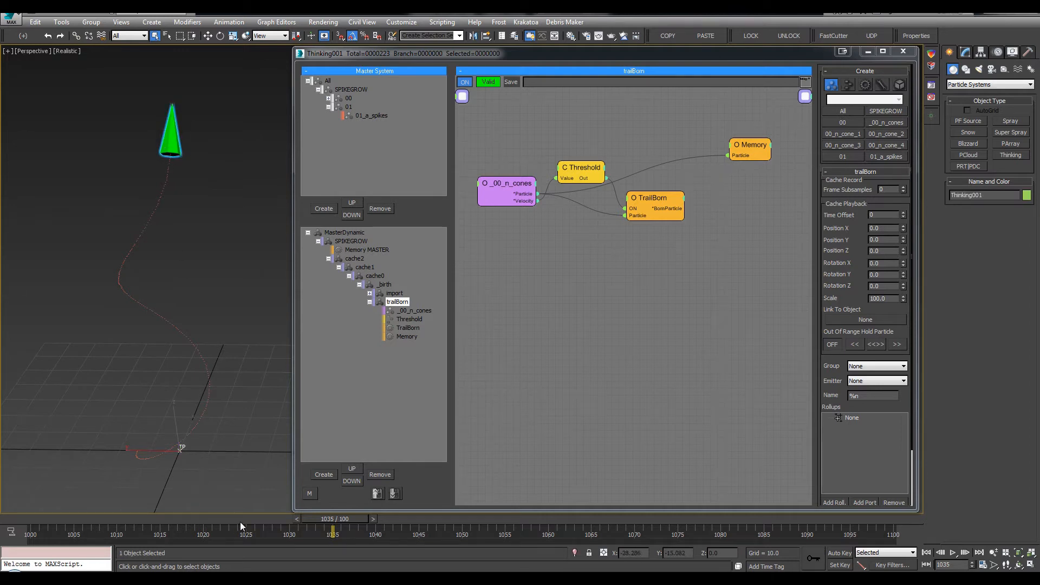
pyautogui.moveTo(240, 522); pyautogui.dragTo(303, 506)
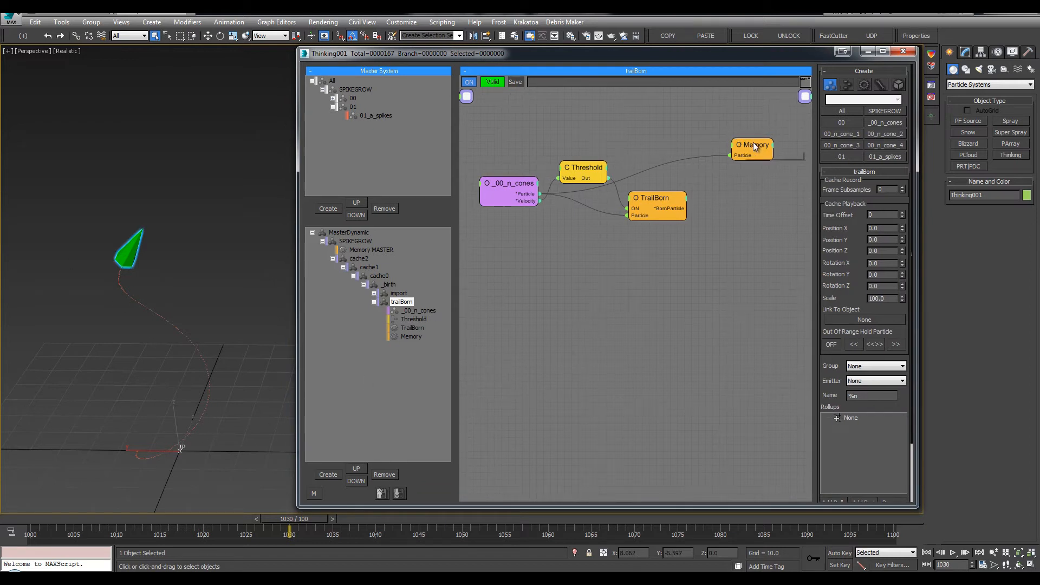
# Add a Velocity channel named myVelocity to Memory MASTER and use it as an input of trailBorn's Memory operator.
pyautogui.moveTo(753, 143); pyautogui.dragTo(757, 147)
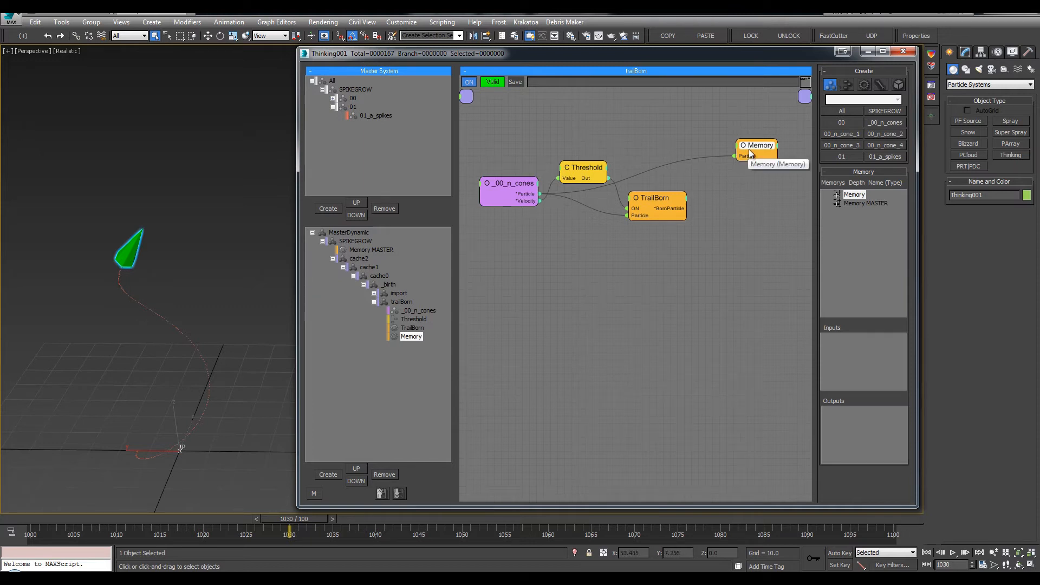
pyautogui.click(873, 203)
pyautogui.click(873, 205)
pyautogui.click(874, 204)
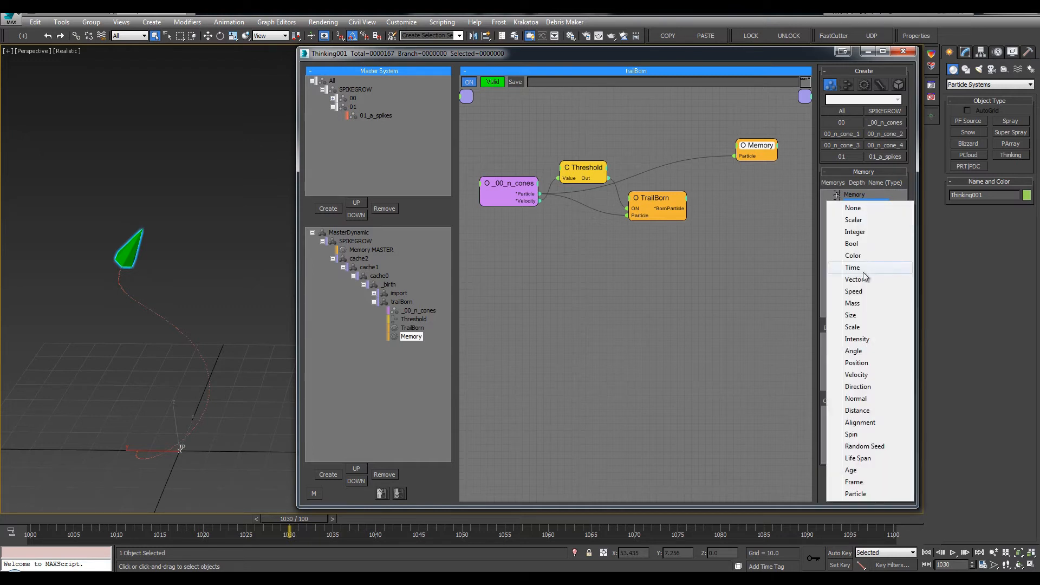
pyautogui.click(858, 375)
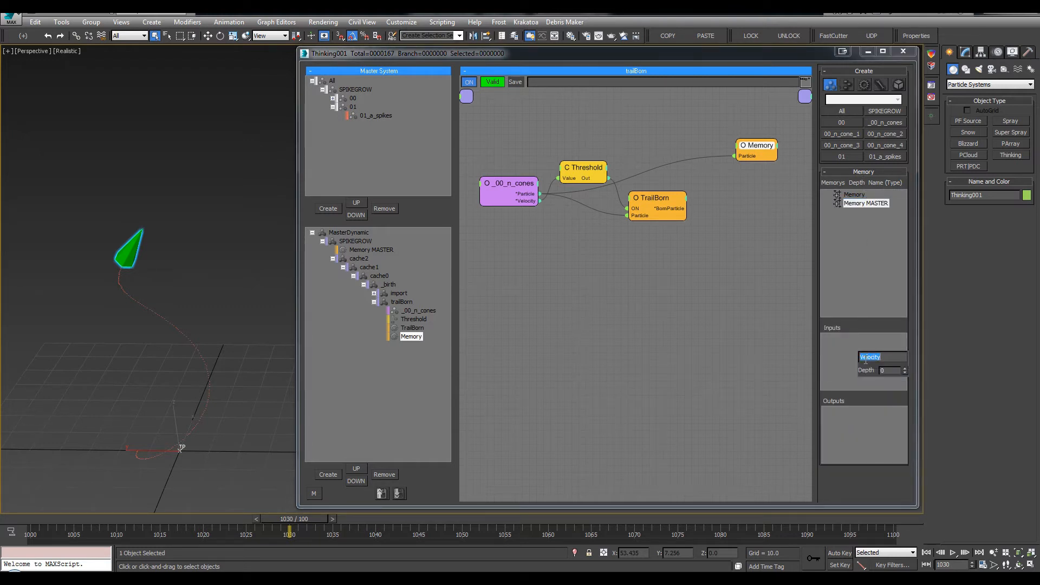
pyautogui.write('myVelocity')
pyautogui.press('Return')
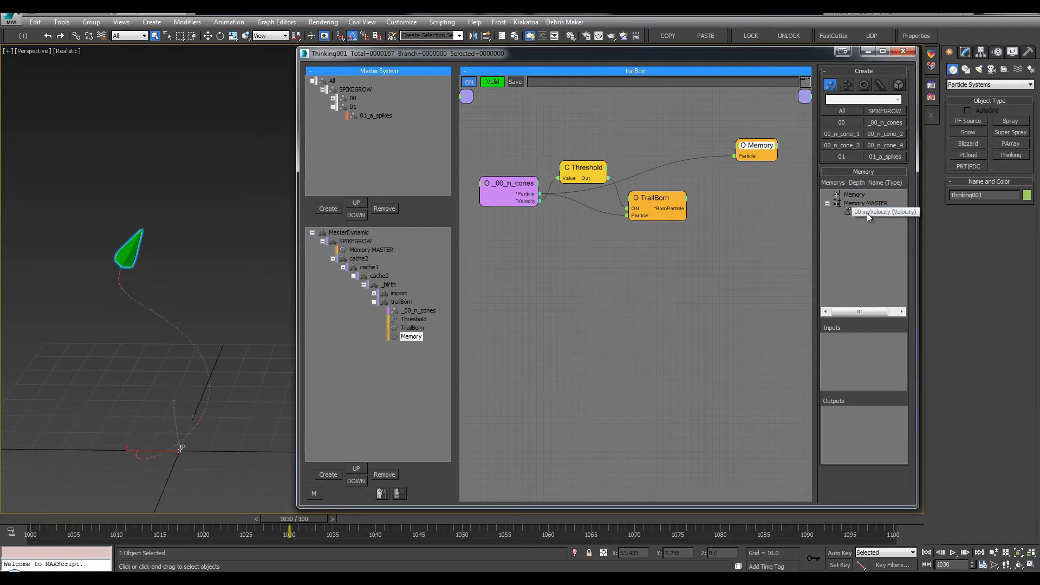
pyautogui.click(867, 213)
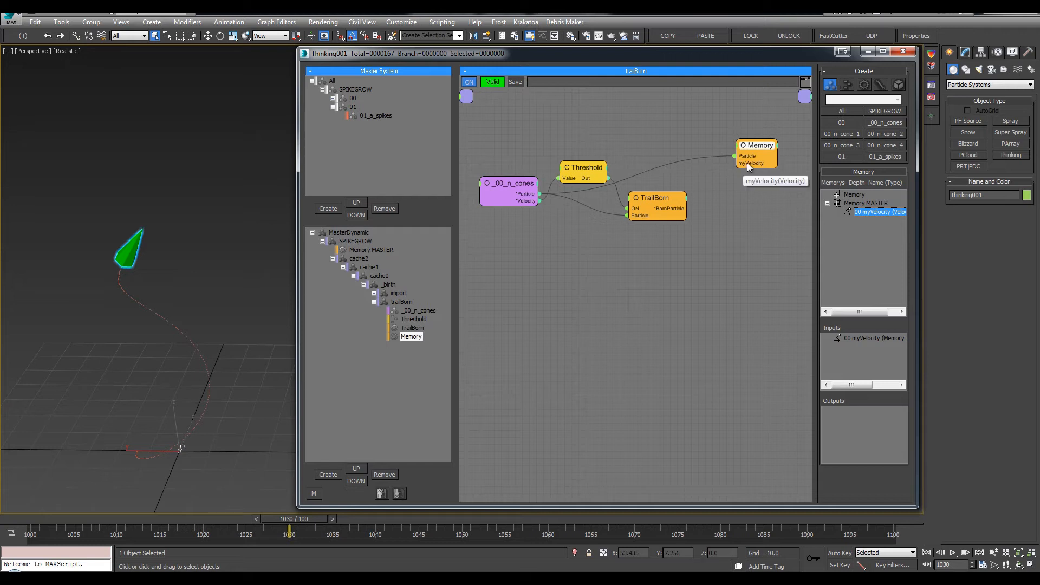
# Disconnect the cones' Particle wire from Memory and connect the _00_n_cones Velocity output to Memory's myVelocity input.
pyautogui.moveTo(681, 213); pyautogui.dragTo(701, 219)
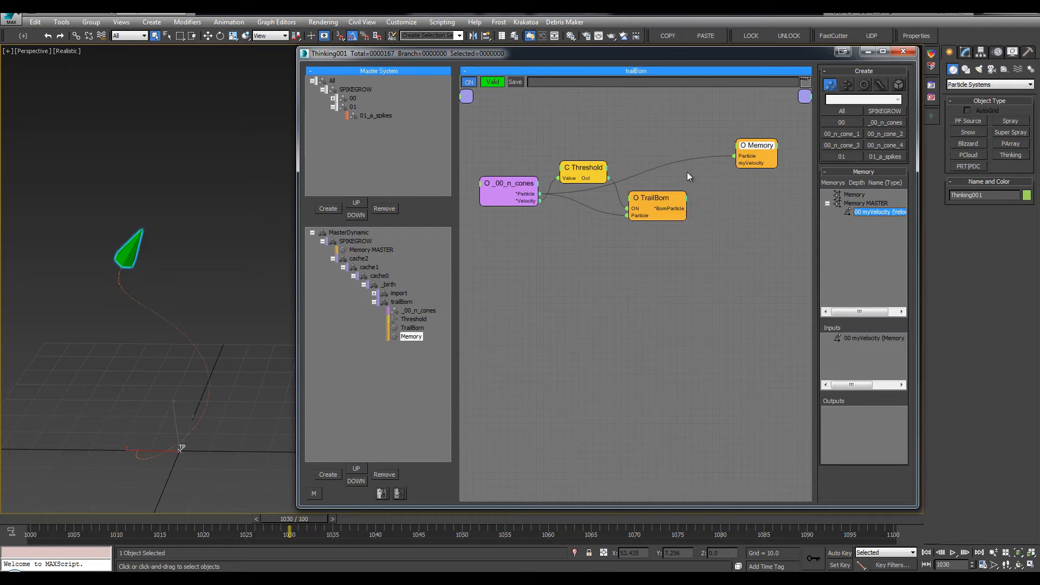
pyautogui.doubleClick(736, 155)
pyautogui.moveTo(753, 145); pyautogui.dragTo(749, 136)
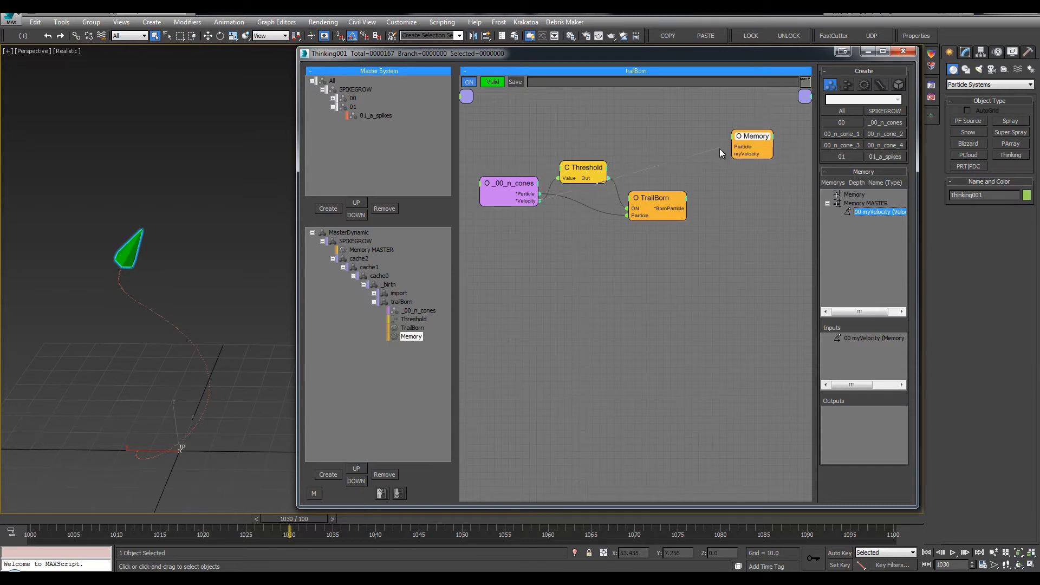
pyautogui.moveTo(540, 201); pyautogui.dragTo(730, 154)
pyautogui.moveTo(747, 148); pyautogui.dragTo(755, 152)
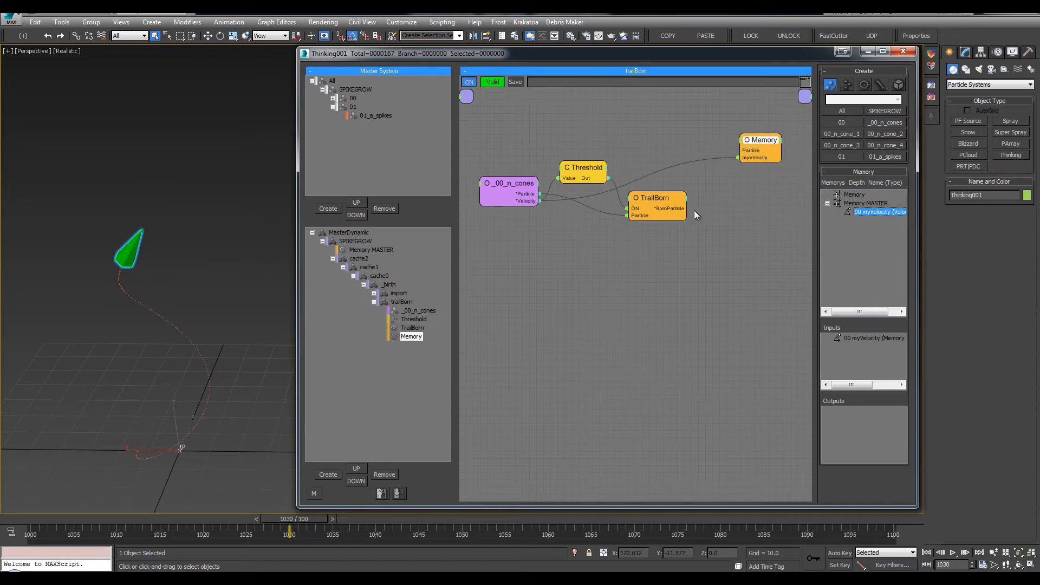
# Connect TrailBorn's BornParticle output to the Memory operator's Particle input.
pyautogui.moveTo(650, 203); pyautogui.dragTo(775, 152)
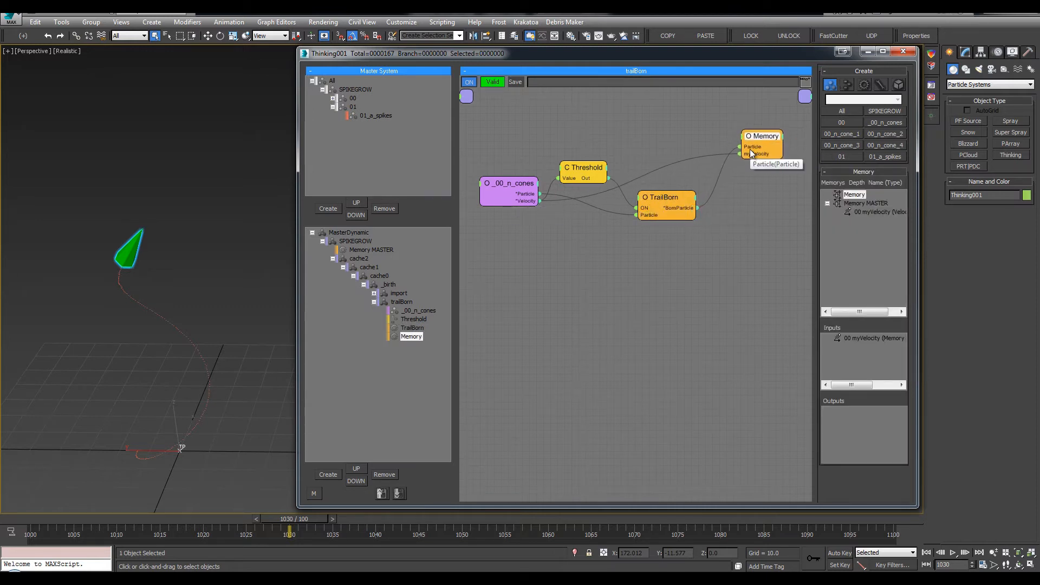
pyautogui.moveTo(681, 204); pyautogui.dragTo(679, 203)
pyautogui.moveTo(762, 151); pyautogui.dragTo(762, 155)
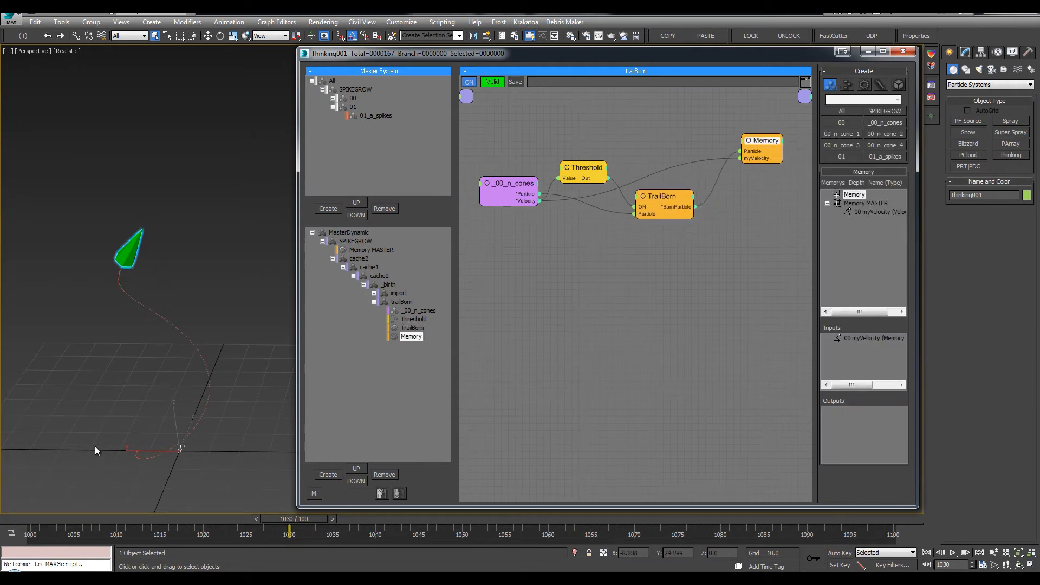
pyautogui.moveTo(763, 135)
pyautogui.mouseDown()
pyautogui.moveTo(761, 118)
pyautogui.moveTo(757, 136)
pyautogui.mouseUp()
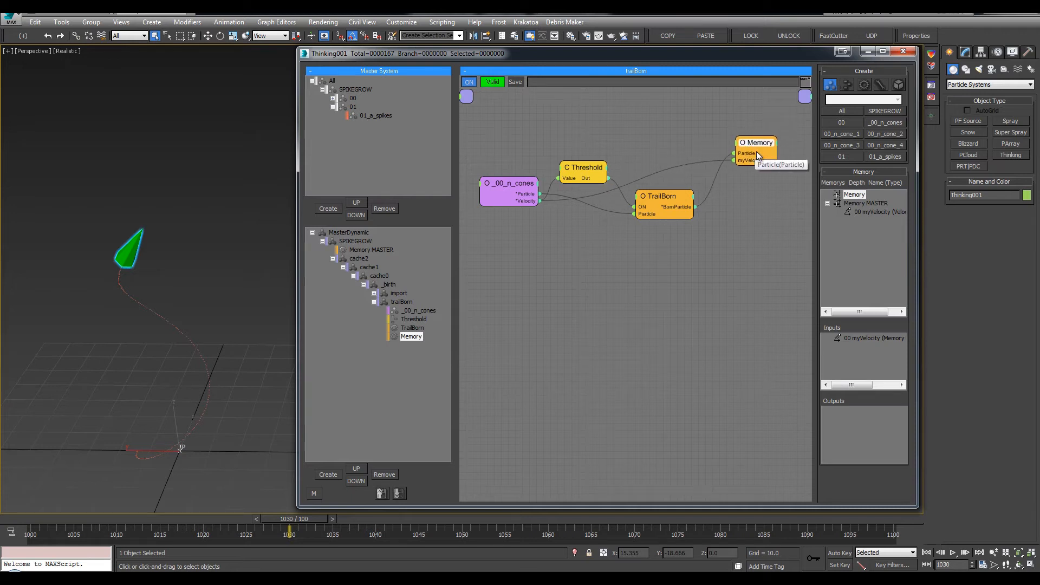
pyautogui.moveTo(757, 155); pyautogui.dragTo(757, 161)
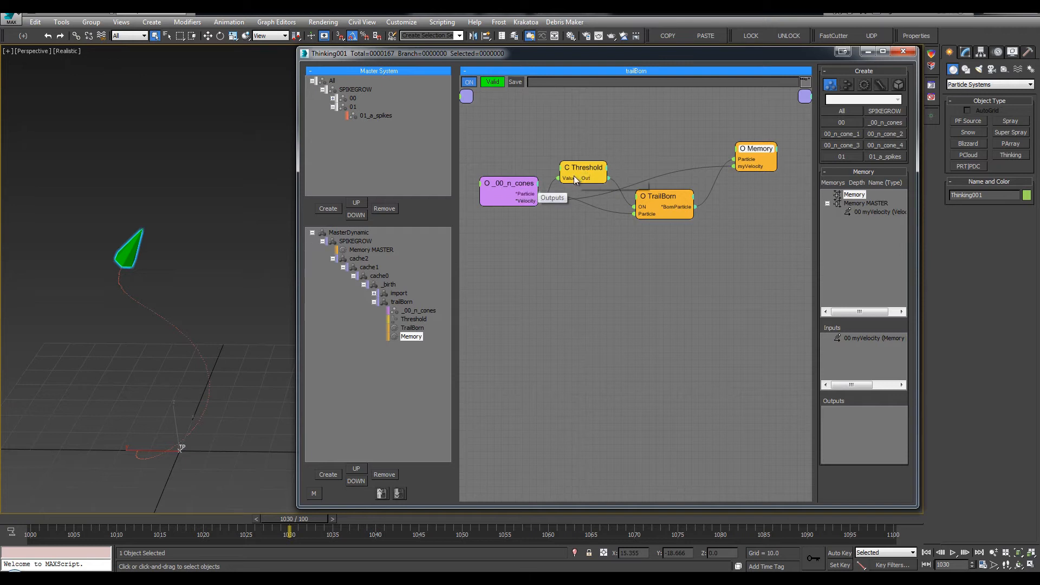
pyautogui.moveTo(574, 176); pyautogui.dragTo(584, 175)
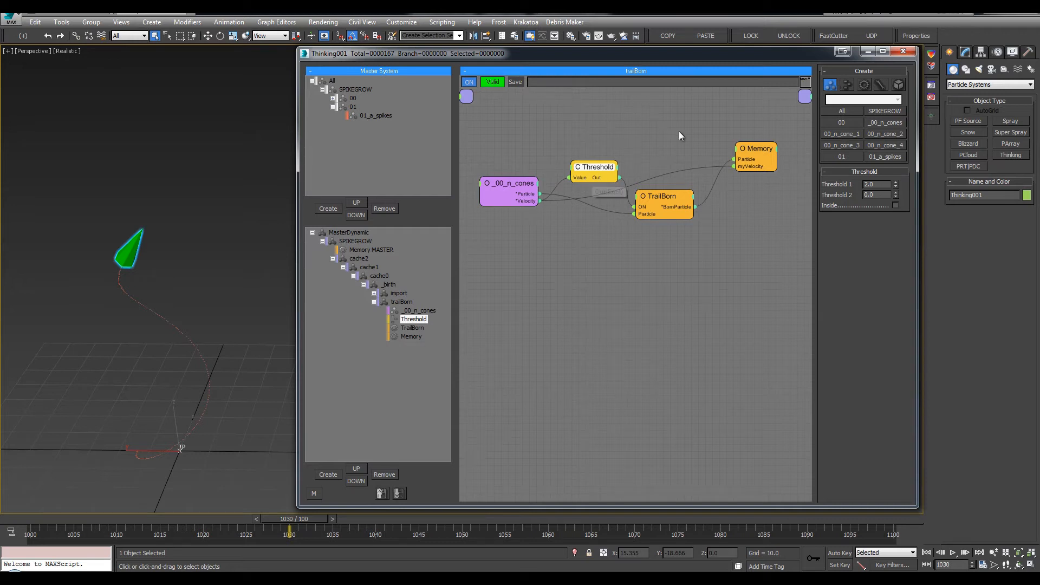
pyautogui.moveTo(755, 161)
pyautogui.mouseDown()
pyautogui.moveTo(748, 173)
pyautogui.moveTo(764, 160)
pyautogui.mouseUp()
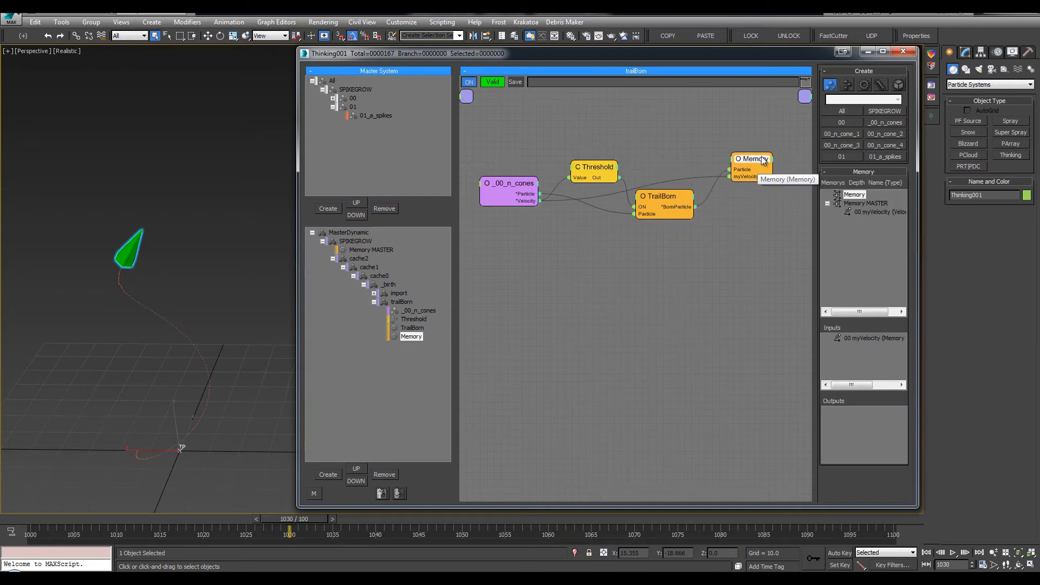
pyautogui.scroll(5, 125, 291)
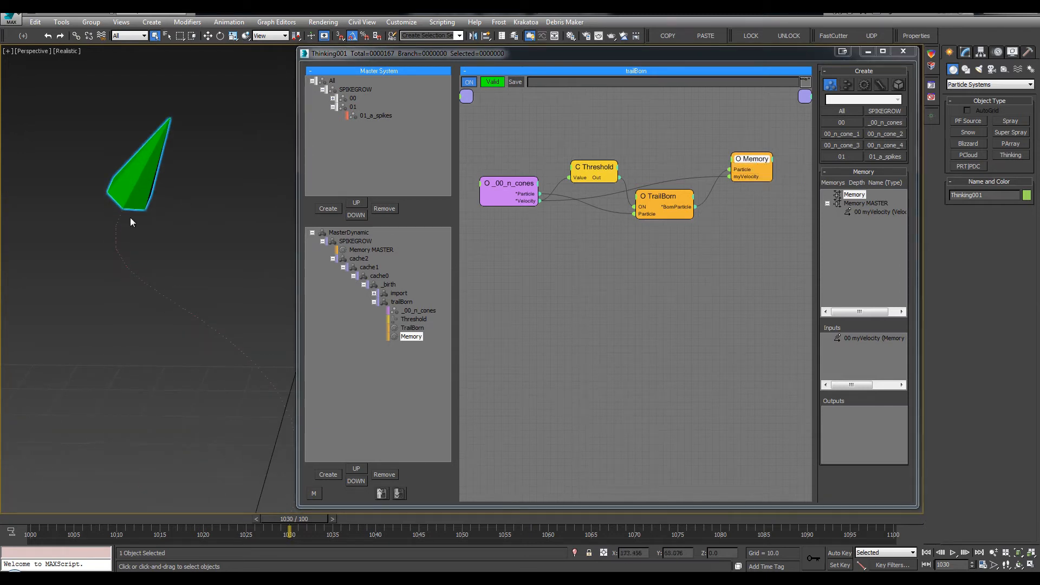
pyautogui.scroll(-3, 175, 160)
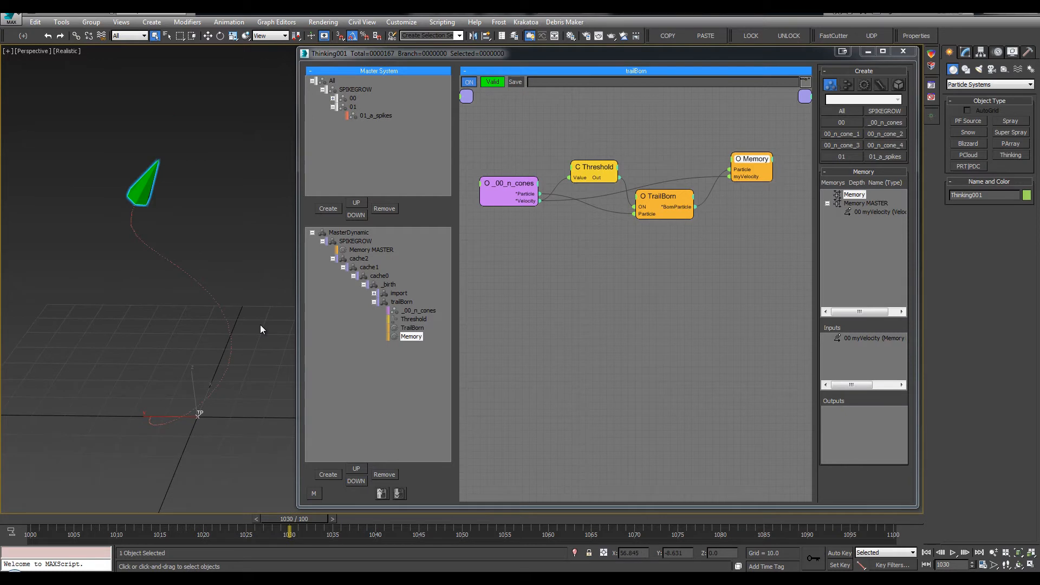
# Collapse trailBorn in the DynamicSet tree, then play the simulation and scrub to frame 1044 to inspect the trail.
pyautogui.click(377, 304)
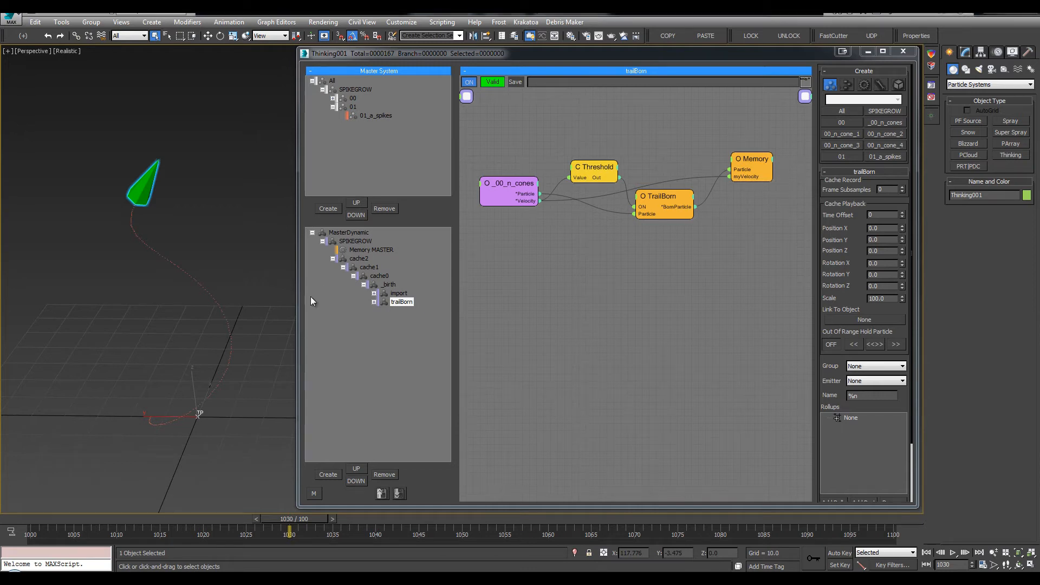
pyautogui.moveTo(161, 517); pyautogui.dragTo(395, 516)
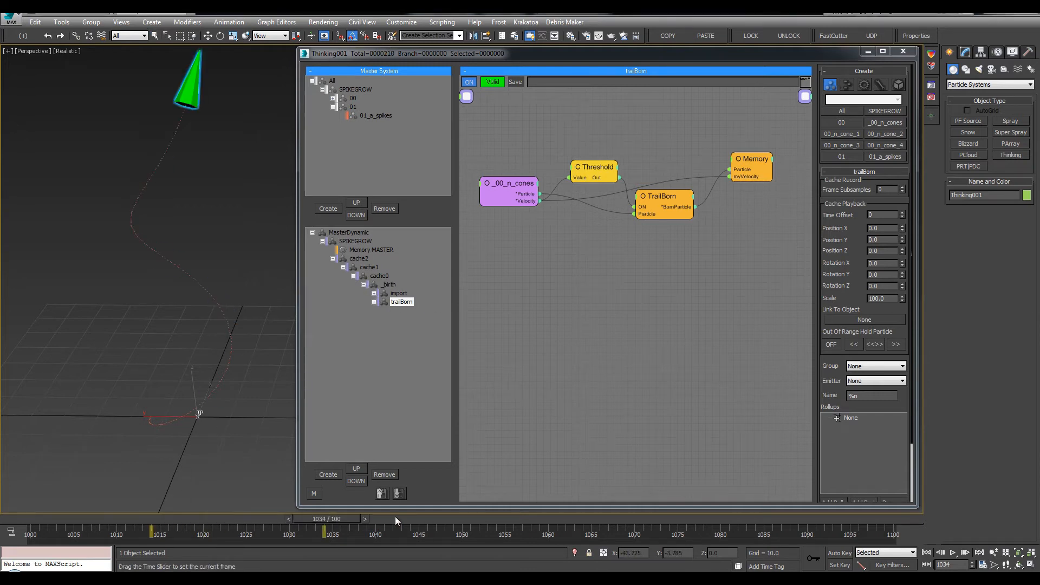
pyautogui.press('/')
pyautogui.scroll(-3, 232, 346)
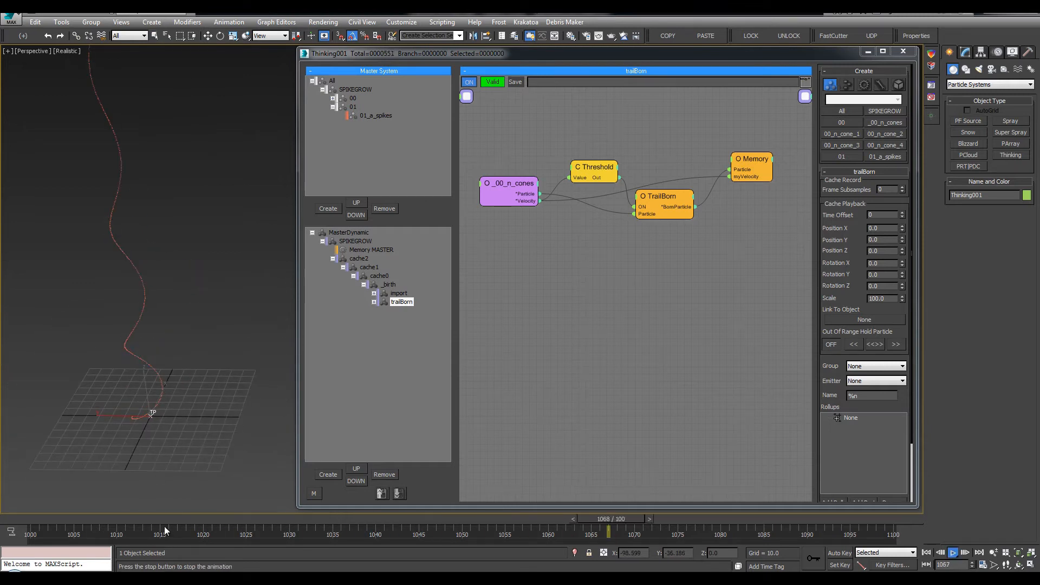
pyautogui.moveTo(170, 521); pyautogui.dragTo(422, 524)
pyautogui.moveTo(142, 349); pyautogui.dragTo(186, 340, button='middle')
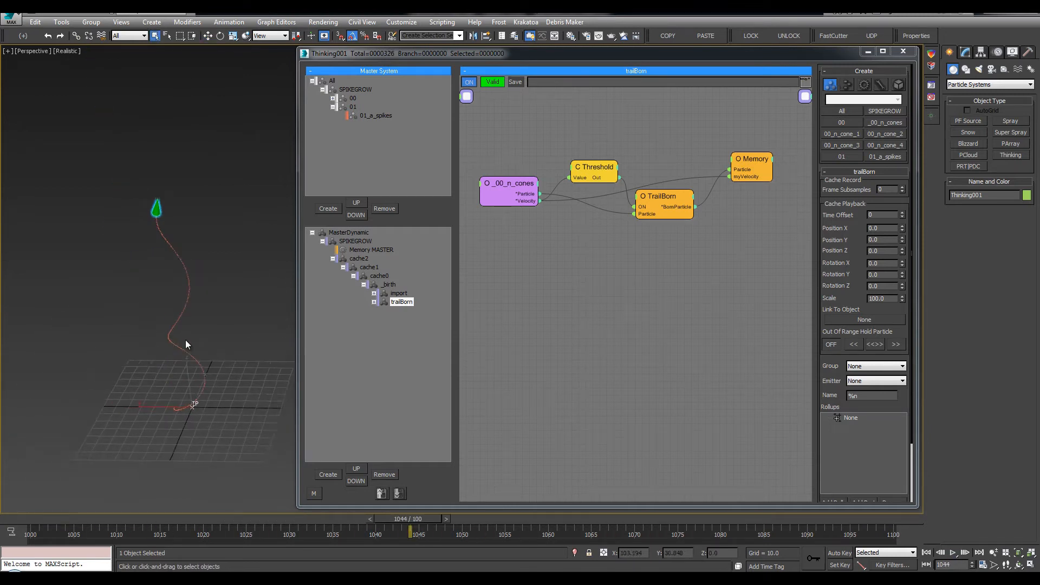
# Close the Thinking Particles editor and view the whole trail in the perspective viewport.
pyautogui.scroll(-3, 185, 345)
pyautogui.click(903, 51)
pyautogui.moveTo(420, 179); pyautogui.dragTo(611, 214, button='middle')
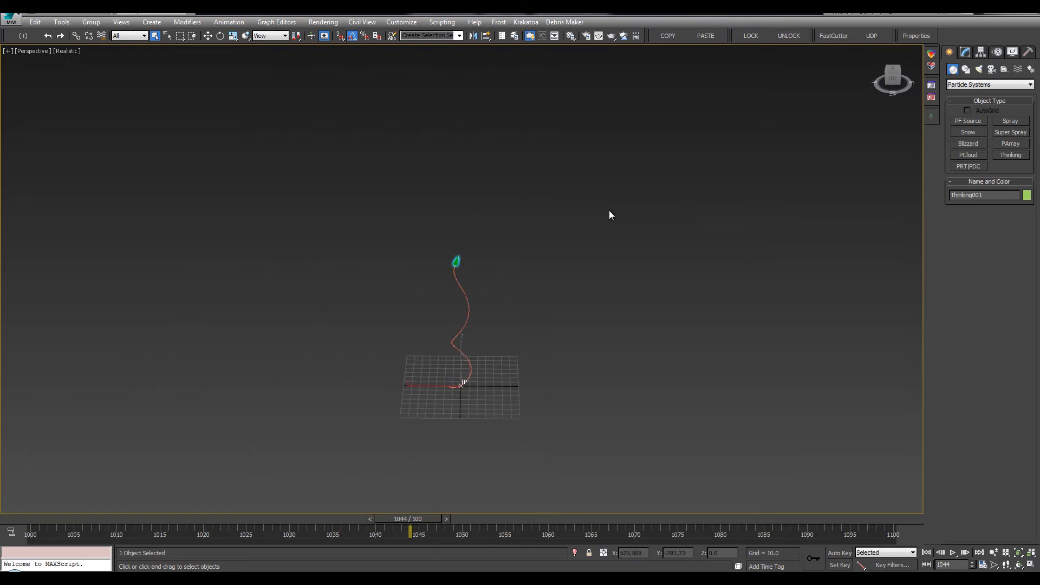
# Show the 05_curveCntrls layer and move control helper Point002 to about Y -117, Z 44 to bend the spike's path.
pyautogui.keyDown('alt'); pyautogui.moveTo(528, 269); pyautogui.dragTo(516, 248, button='middle'); pyautogui.keyUp('alt')
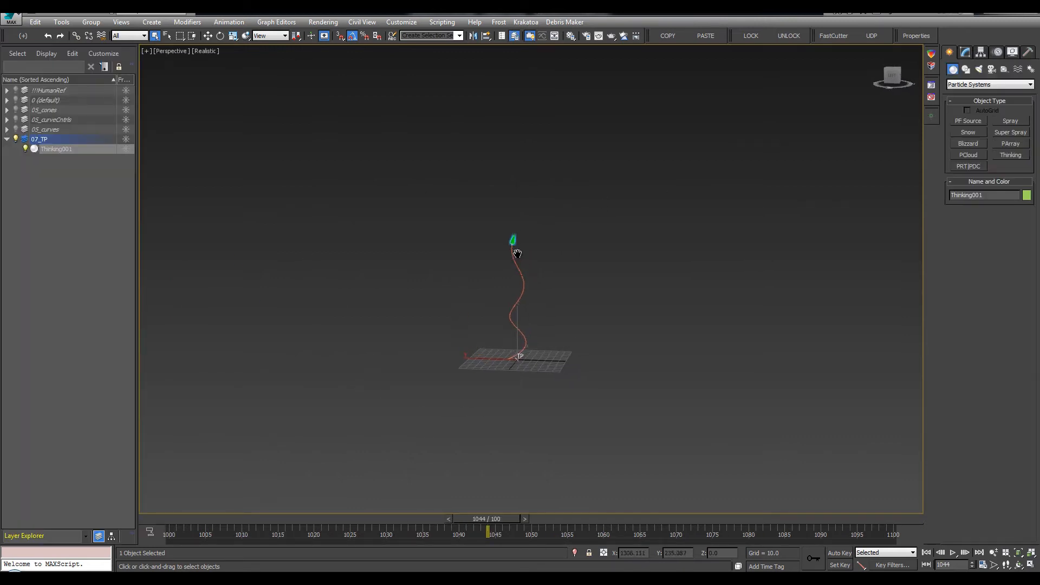
pyautogui.scroll(4, 514, 248)
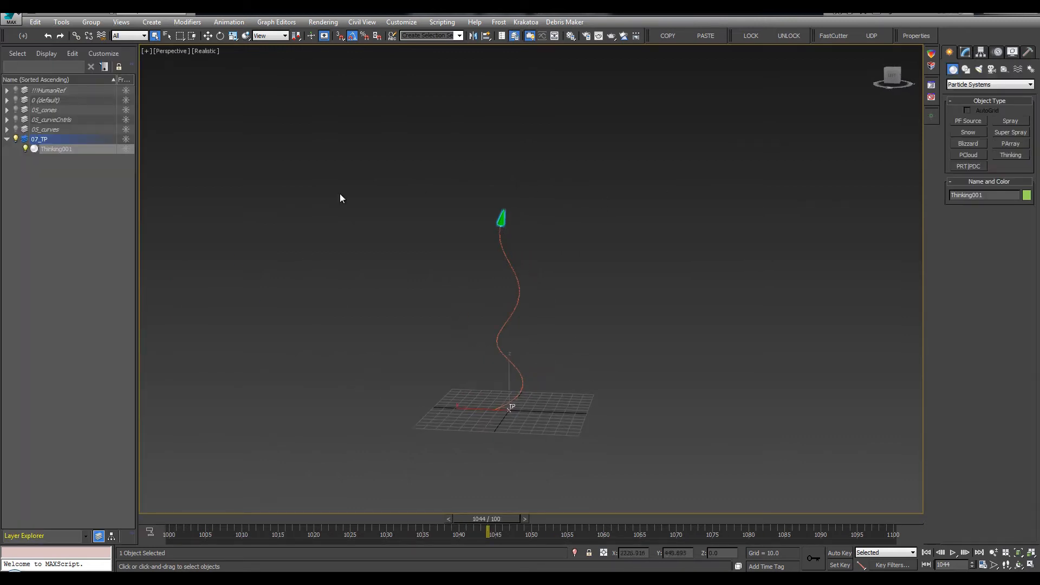
pyautogui.click(16, 120)
pyautogui.keyDown('alt'); pyautogui.moveTo(664, 272); pyautogui.dragTo(553, 251, button='middle'); pyautogui.keyUp('alt')
pyautogui.click(495, 232)
pyautogui.press('w')
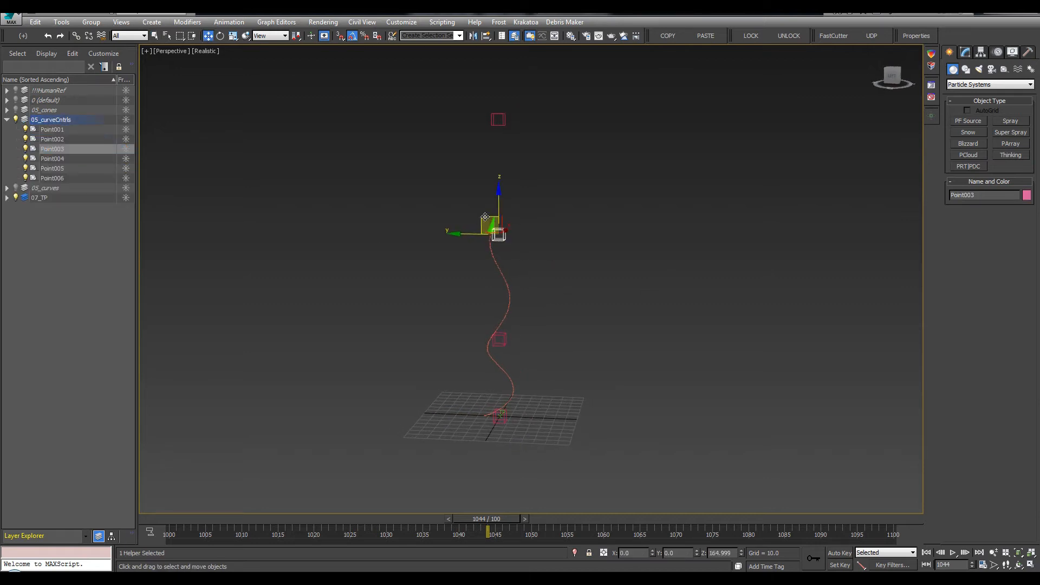
pyautogui.moveTo(488, 225); pyautogui.dragTo(444, 243)
pyautogui.rightClick(444, 243)
pyautogui.moveTo(504, 338); pyautogui.dragTo(427, 425)
pyautogui.moveTo(427, 358); pyautogui.dragTo(628, 364)
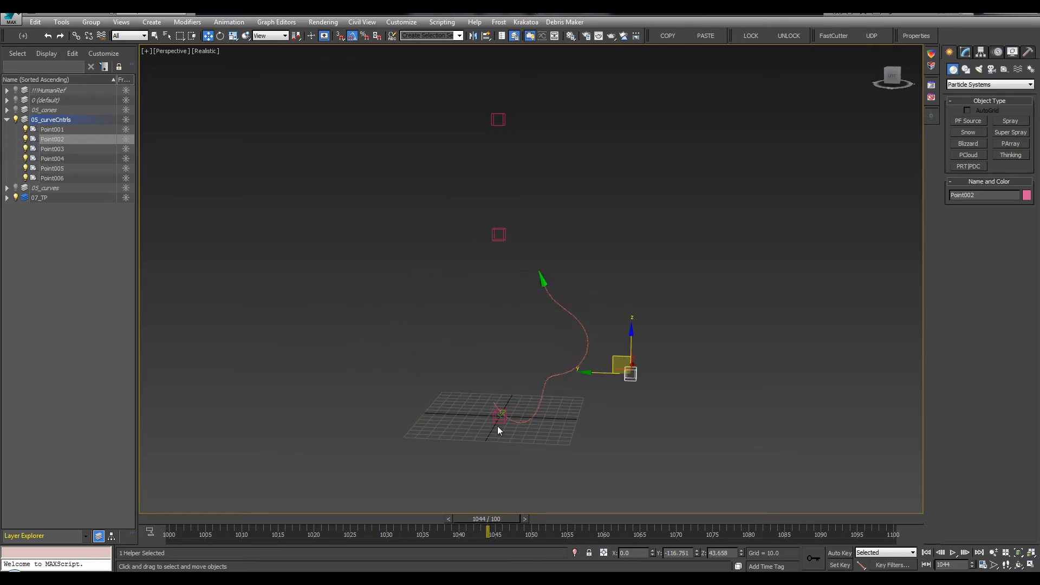
# Scrub the animation to frame 1080 and inspect the bent trail from another angle.
pyautogui.moveTo(470, 519); pyautogui.dragTo(566, 519)
pyautogui.keyDown('alt'); pyautogui.moveTo(542, 379); pyautogui.dragTo(487, 380, button='middle'); pyautogui.keyUp('alt')
pyautogui.moveTo(567, 519); pyautogui.dragTo(740, 519)
pyautogui.press('w')
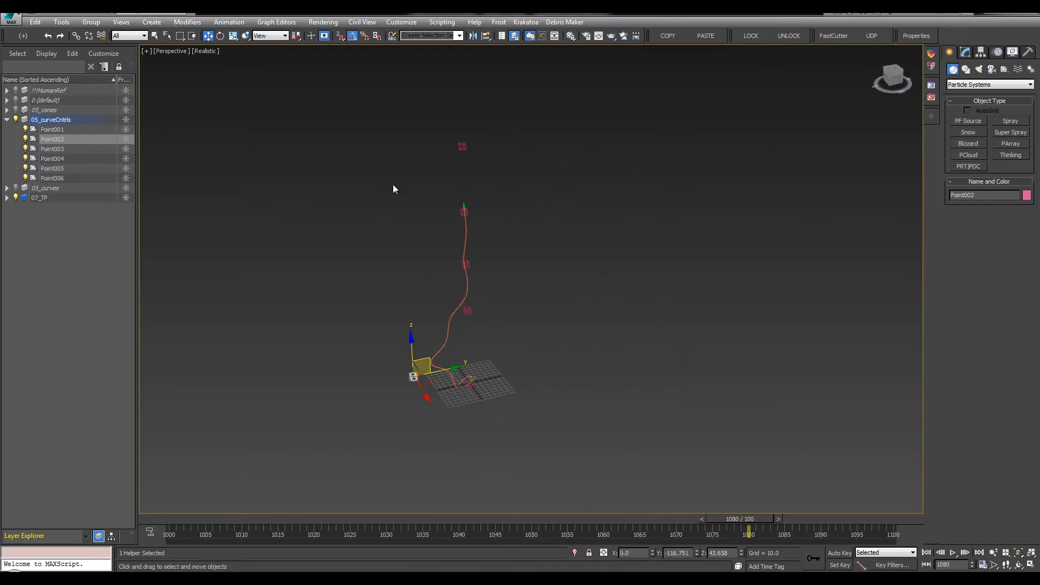
# Move more of the curve's control points above Point002 away from the centre to bend the trail further.
pyautogui.click(466, 264)
pyautogui.keyDown('alt'); pyautogui.moveTo(466, 265); pyautogui.dragTo(455, 260, button='middle'); pyautogui.keyUp('alt')
pyautogui.moveTo(469, 258)
pyautogui.mouseDown()
pyautogui.moveTo(374, 251)
pyautogui.moveTo(473, 259)
pyautogui.mouseUp()
pyautogui.keyDown('alt'); pyautogui.moveTo(504, 274); pyautogui.dragTo(520, 289, button='middle'); pyautogui.keyUp('alt')
pyautogui.moveTo(477, 275); pyautogui.dragTo(672, 295)
pyautogui.keyDown('alt'); pyautogui.moveTo(607, 325); pyautogui.dragTo(677, 208, button='middle'); pyautogui.keyUp('alt')
pyautogui.moveTo(610, 223); pyautogui.dragTo(632, 372)
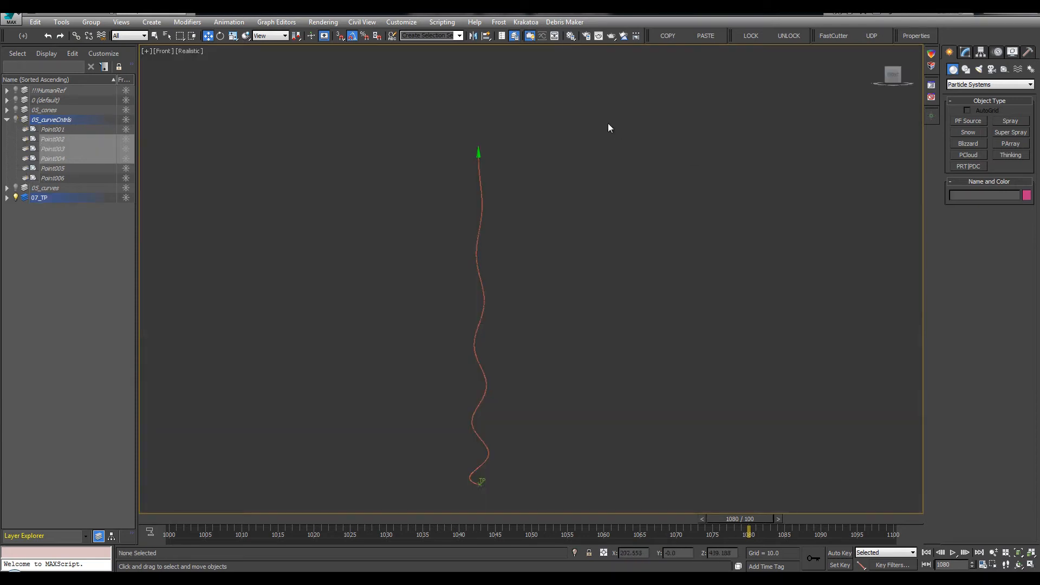
# Collapse the 05_curveCntrls layer, hide the layer explorer and narrow the Thinking Particles editor to leave the trail visible.
pyautogui.moveTo(608, 122); pyautogui.dragTo(278, 283, button='middle')
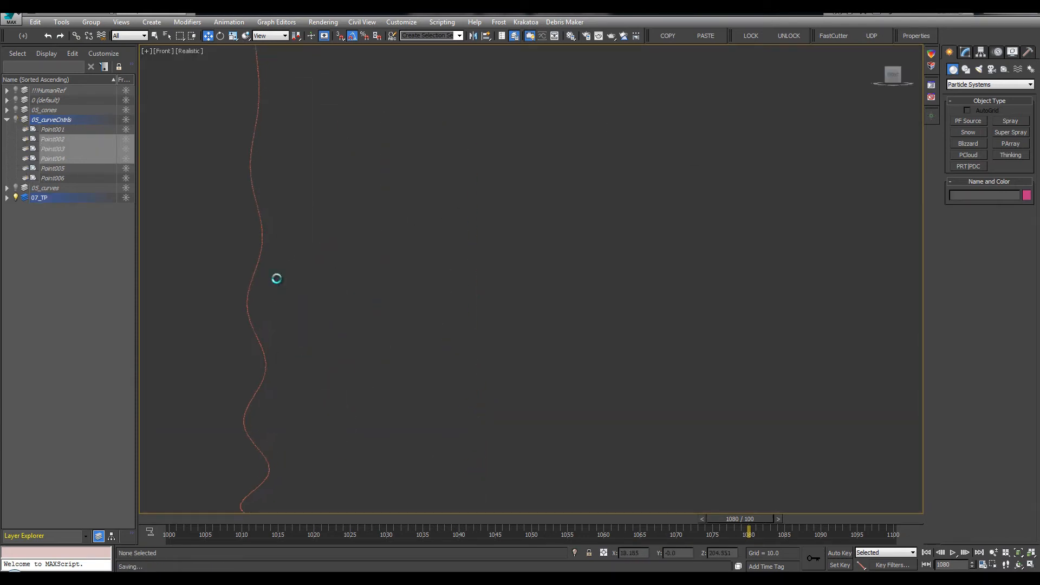
pyautogui.click(7, 119)
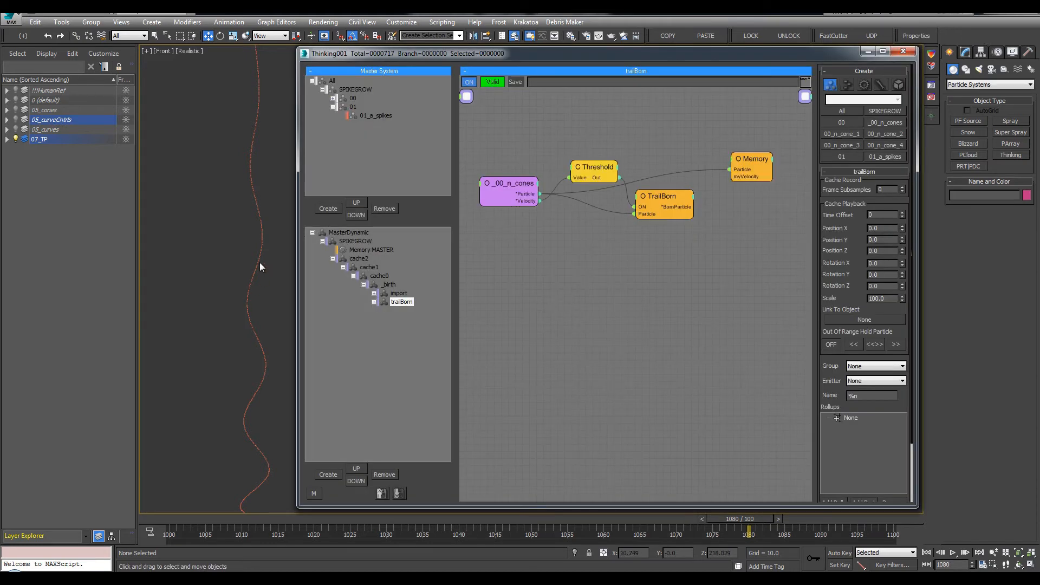
pyautogui.click(177, 232)
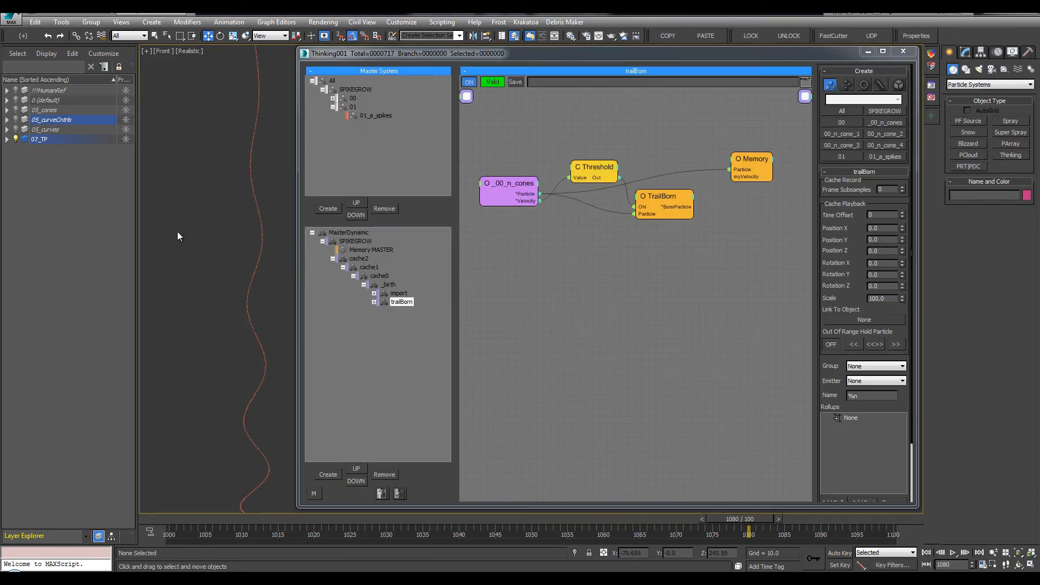
pyautogui.press('l')
pyautogui.moveTo(297, 226); pyautogui.dragTo(374, 226)
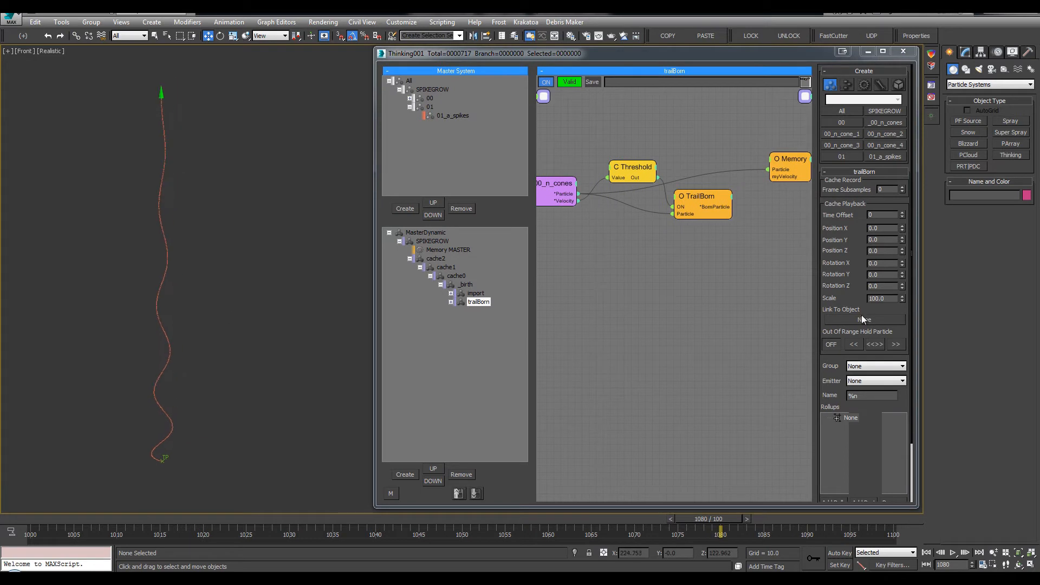
# Add a new DynamicSet under cache0 beside _birth and name it _system.
pyautogui.click(441, 284)
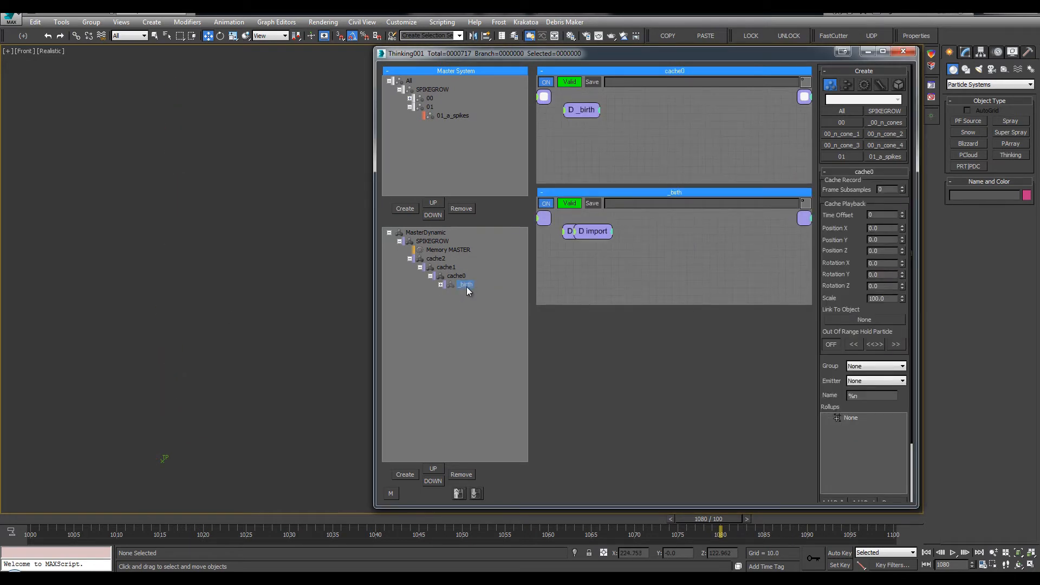
pyautogui.click(440, 284)
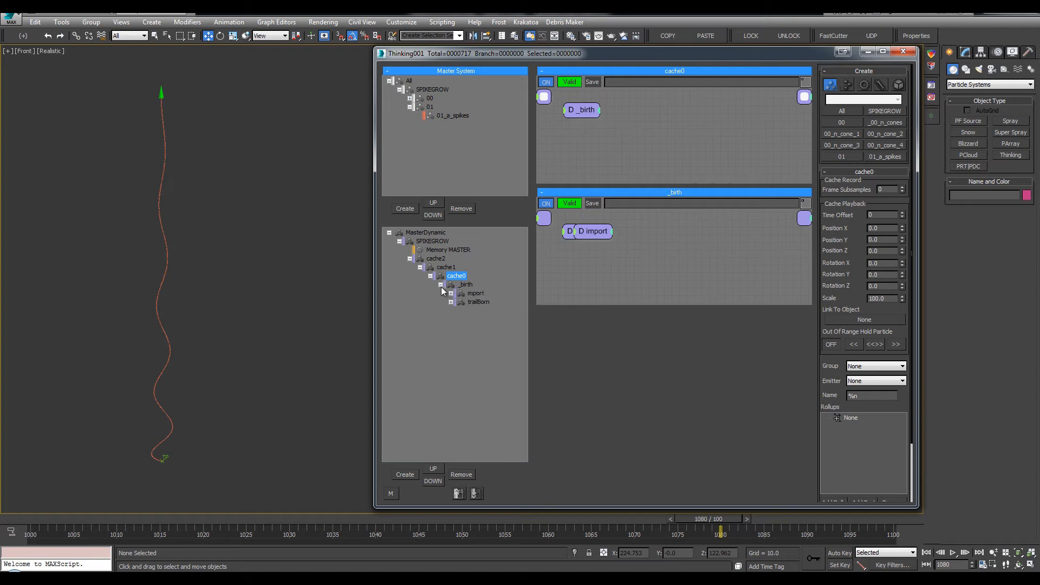
pyautogui.press('Insert')
pyautogui.doubleClick(463, 295)
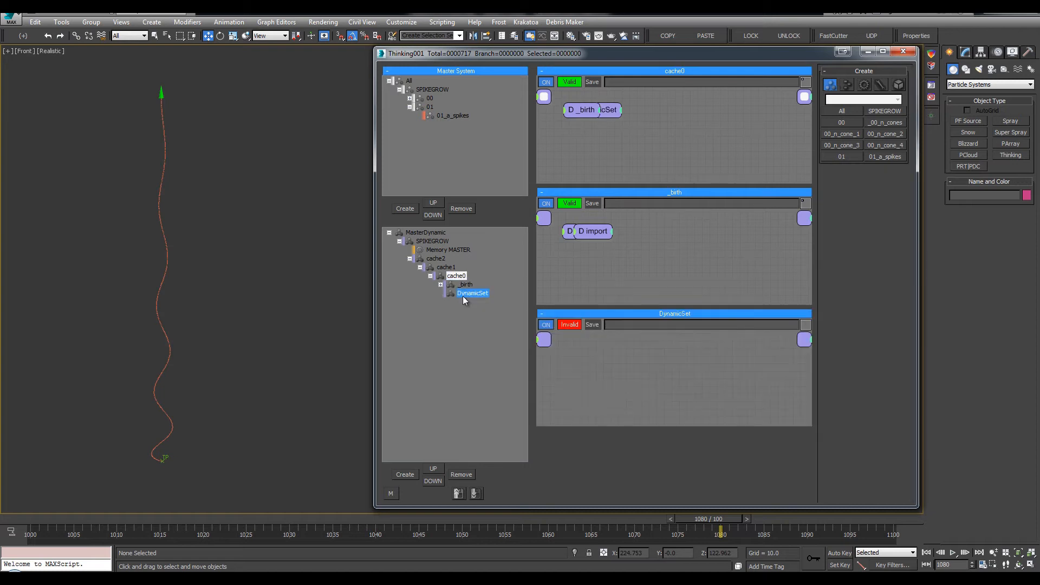
pyautogui.write('_syste')
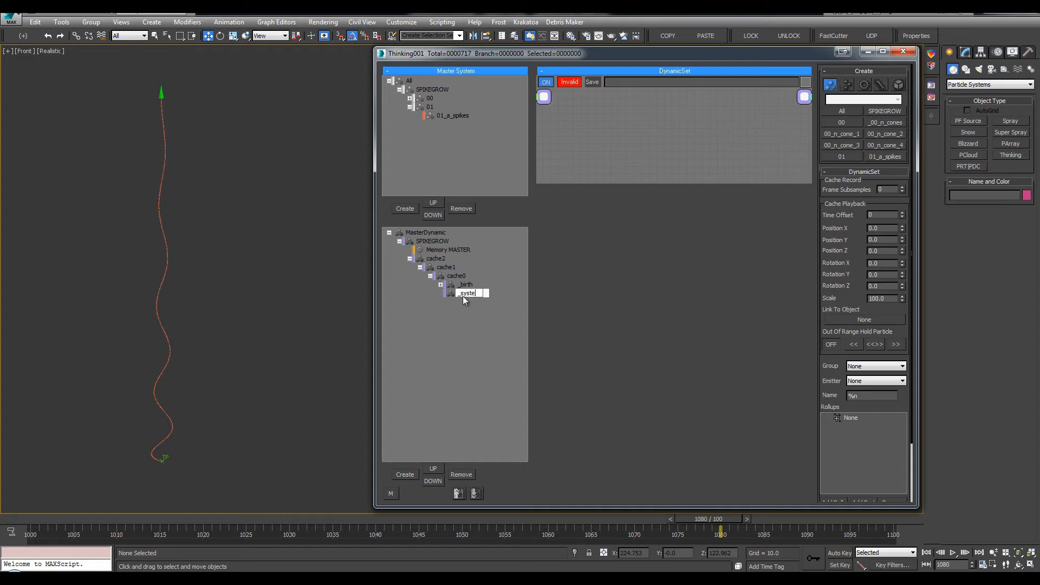
pyautogui.write('m')
pyautogui.press('Return')
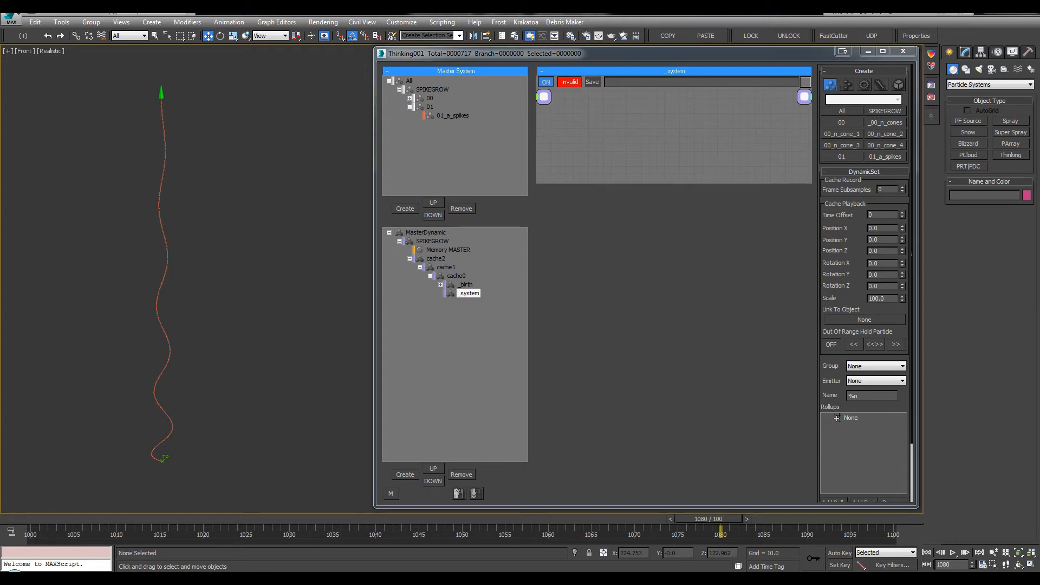
# Add a DynamicSet named orient under _system and enlarge its node workspace.
pyautogui.click(469, 293)
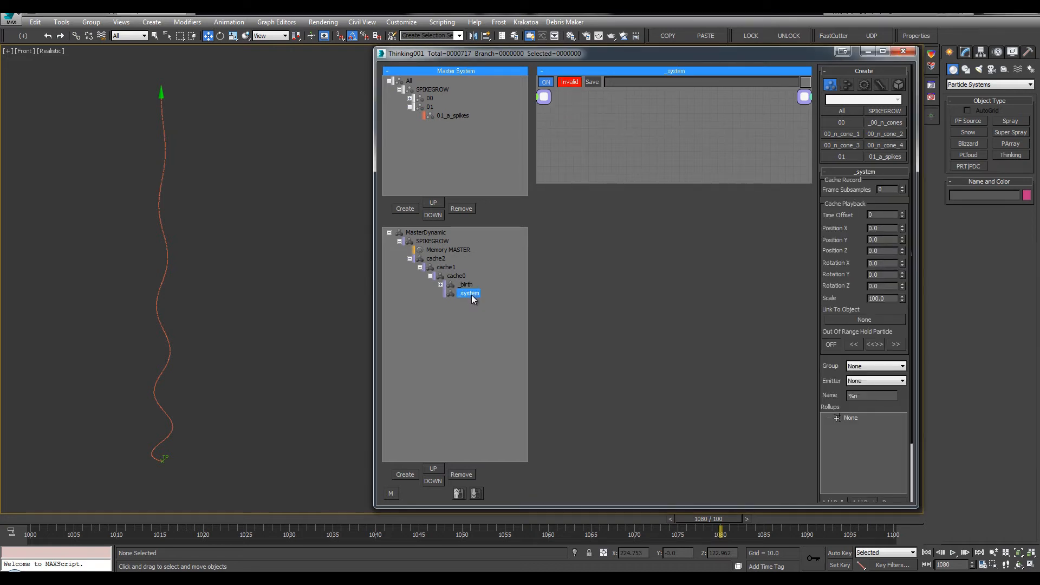
pyautogui.press('Insert')
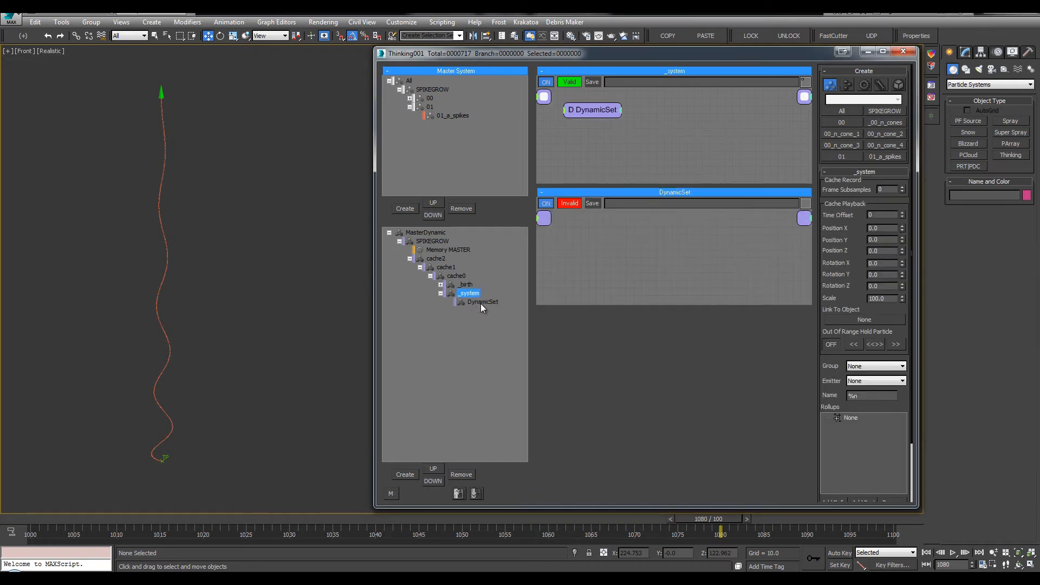
pyautogui.click(481, 303)
pyautogui.click(481, 302)
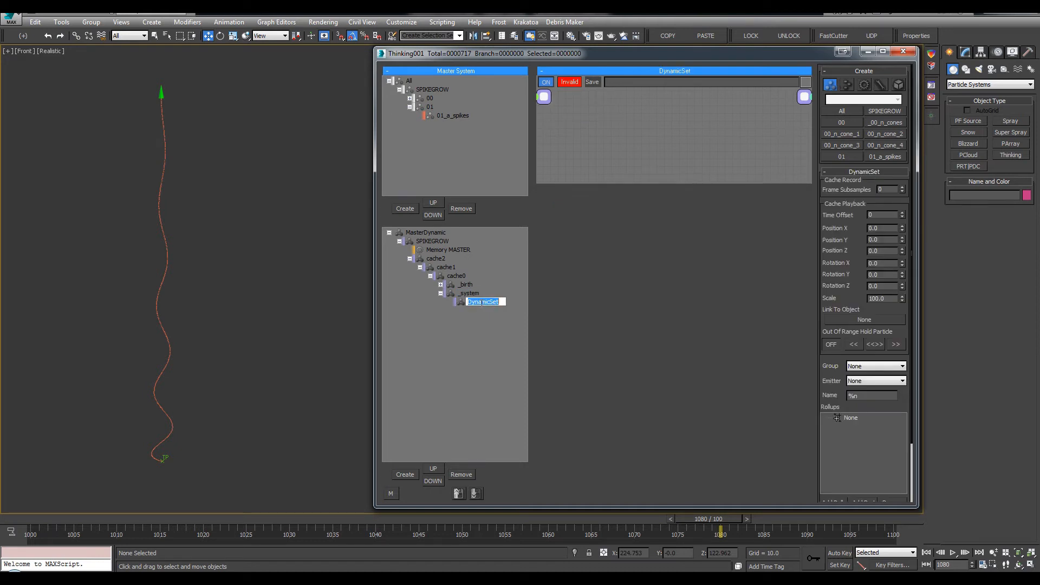
pyautogui.write('orient')
pyautogui.press('Return')
pyautogui.moveTo(592, 180); pyautogui.dragTo(588, 432)
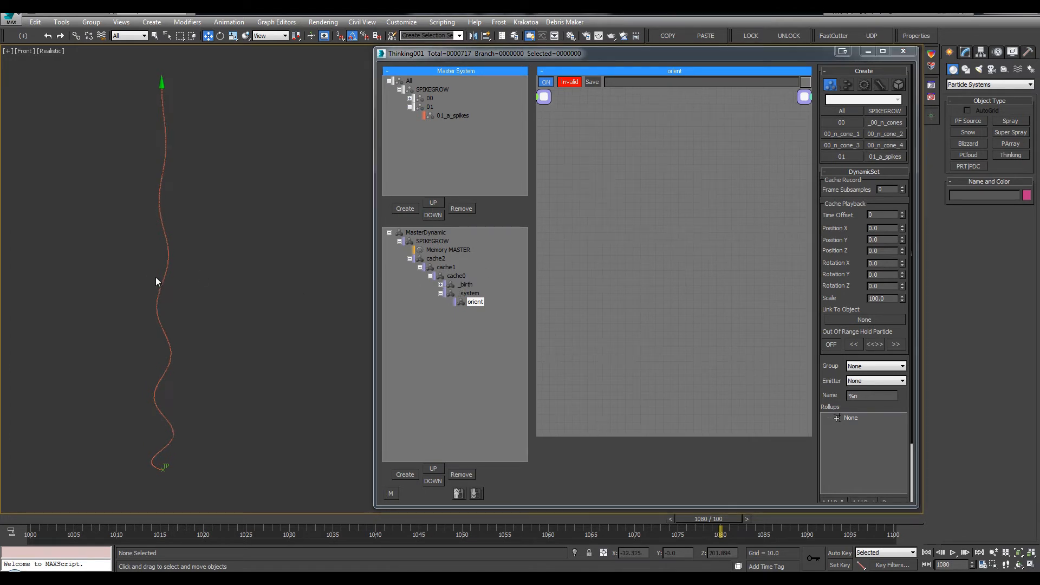
# Widen the Thinking Particles editor and add the 01_a_spikes group node to the orient DynamicSet.
pyautogui.click(441, 293)
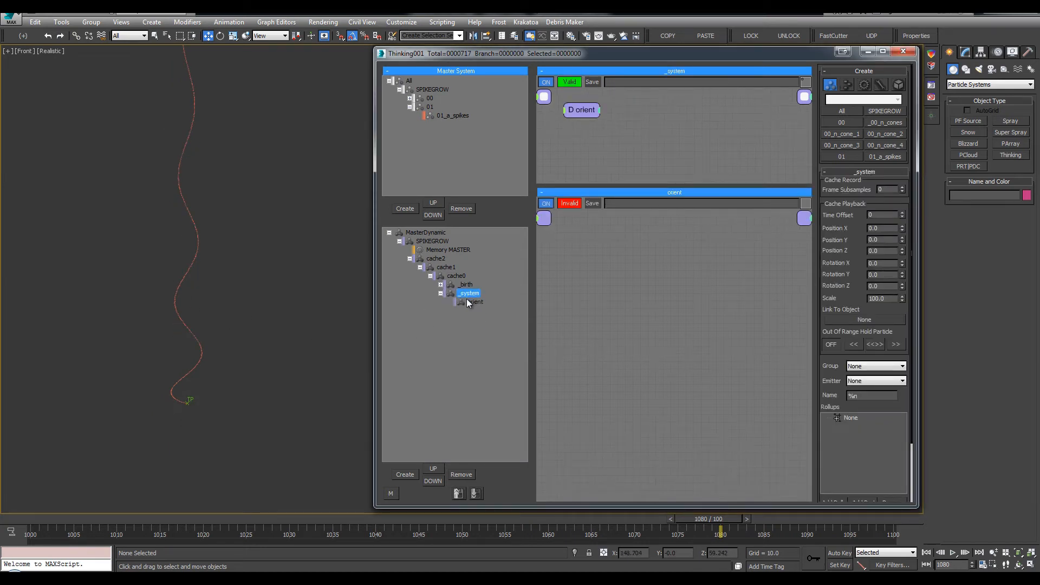
pyautogui.click(469, 302)
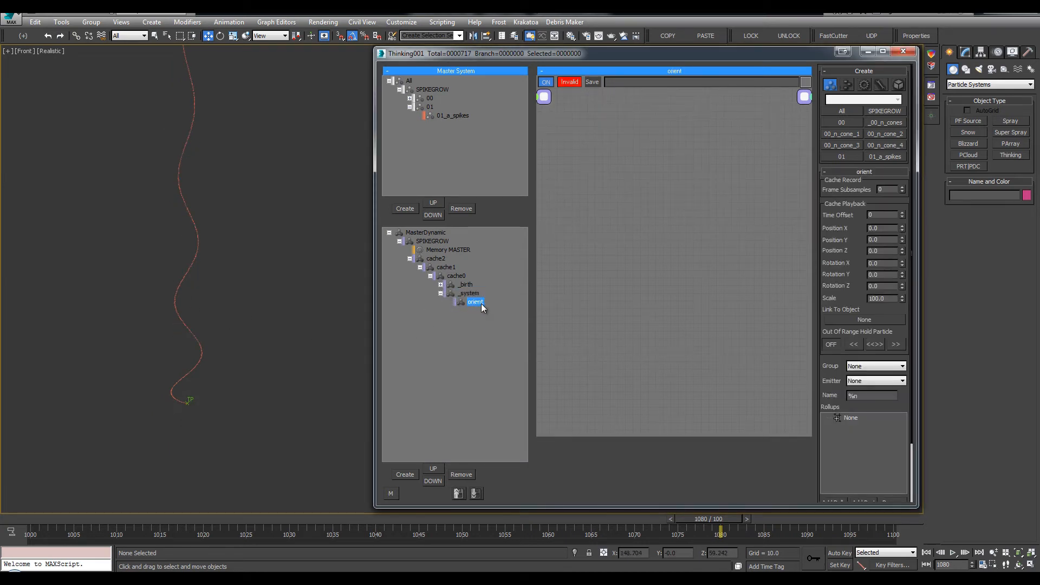
pyautogui.moveTo(378, 216); pyautogui.dragTo(308, 213)
pyautogui.moveTo(259, 301); pyautogui.dragTo(259, 327, button='middle')
pyautogui.press('q')
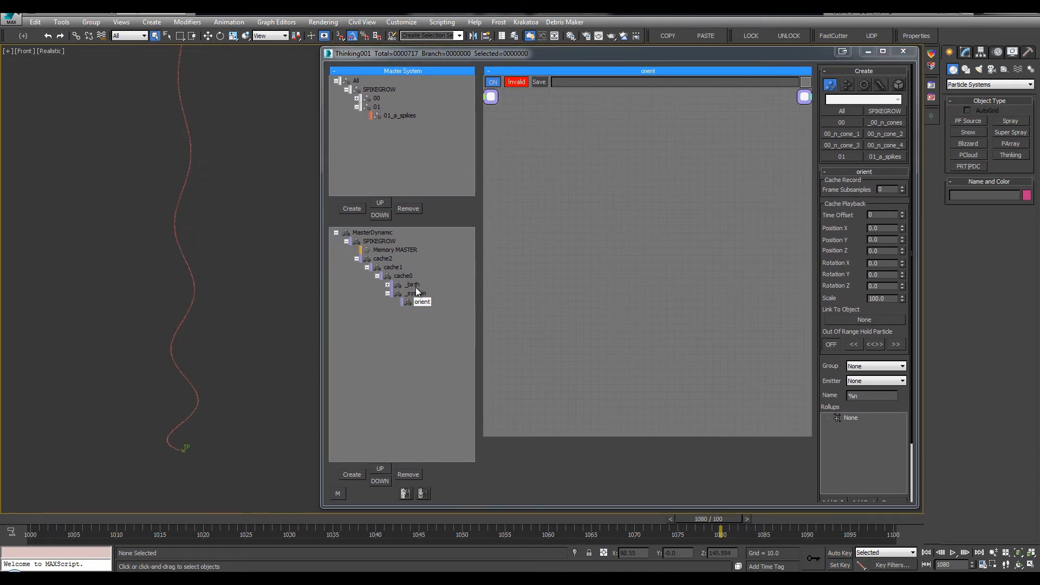
pyautogui.rightClick(472, 159)
pyautogui.moveTo(520, 165)
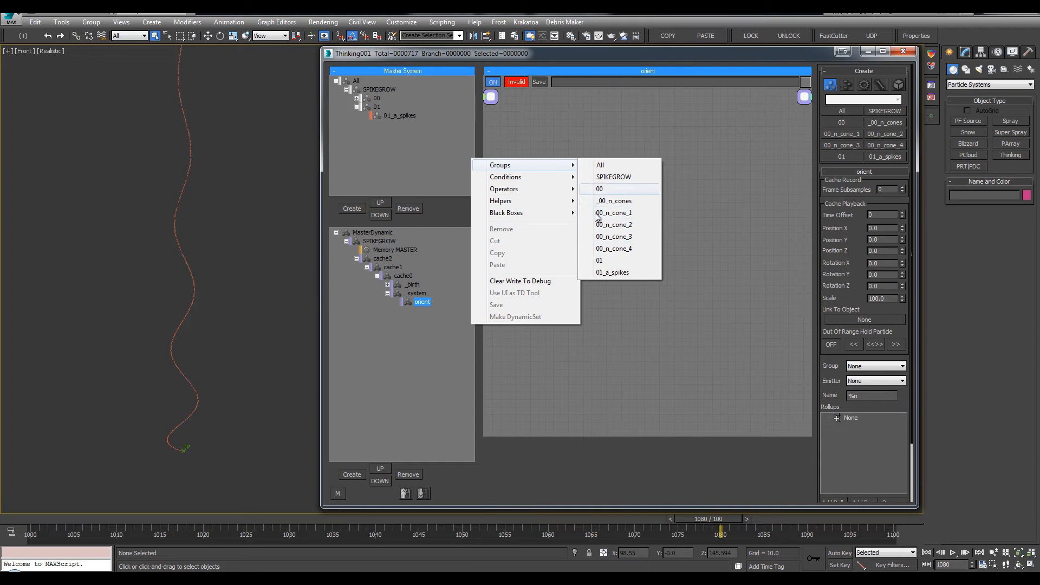
pyautogui.click(611, 272)
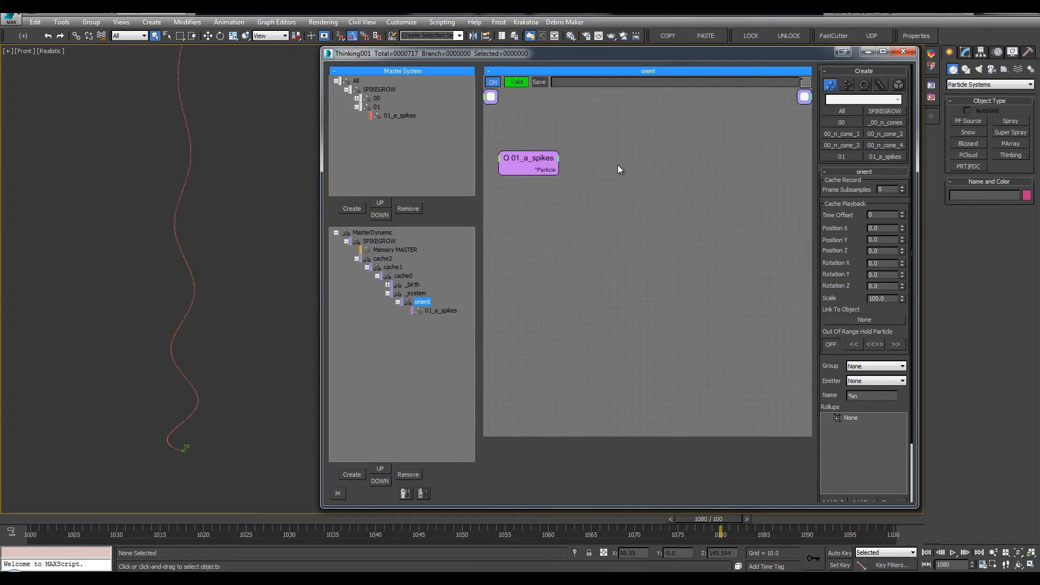
pyautogui.doubleClick(620, 169)
pyautogui.write('std')
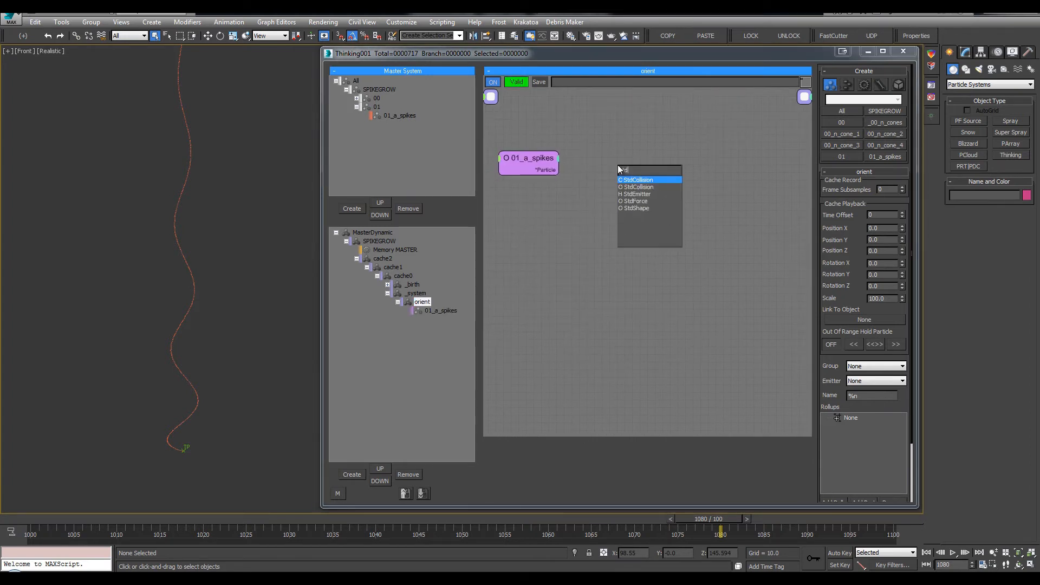
pyautogui.press('Return')
pyautogui.press('Delete')
pyautogui.rightClick(638, 168)
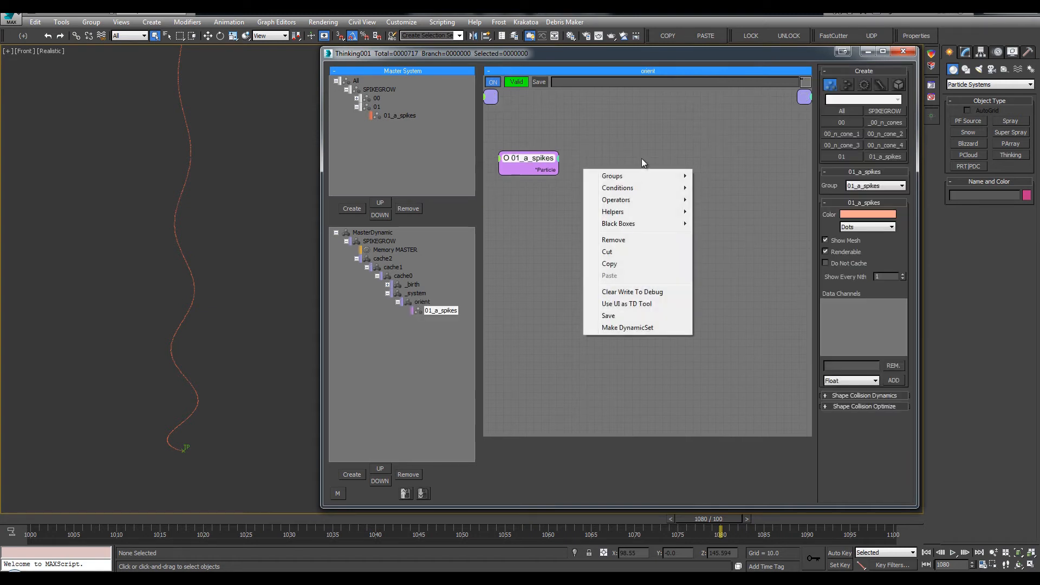
# Add a StdShape operator to orient and connect its Particle input to the 01_a_spikes Particle output.
pyautogui.doubleClick(641, 158)
pyautogui.write('std')
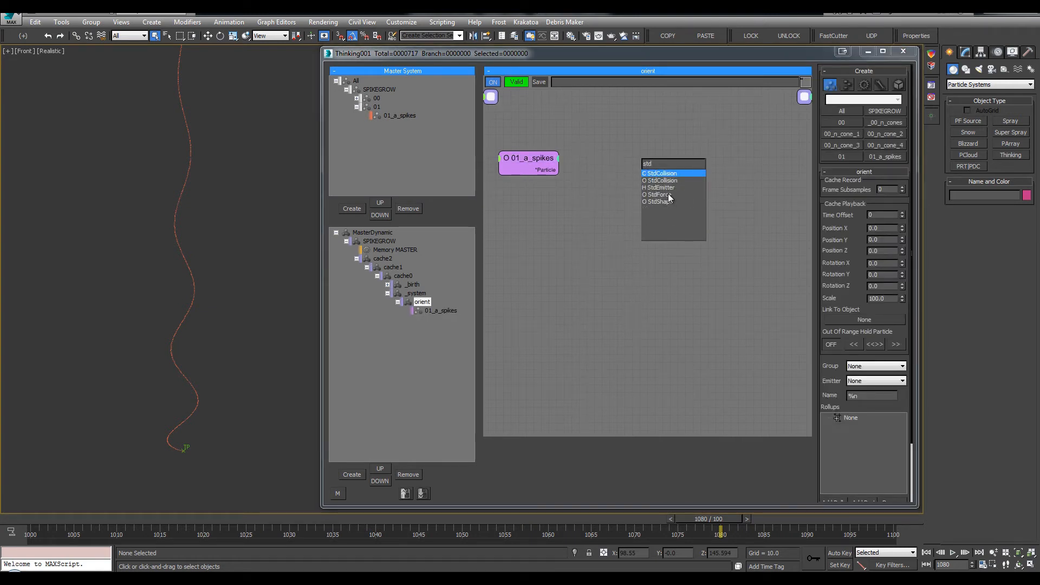
pyautogui.click(660, 202)
pyautogui.moveTo(654, 177); pyautogui.dragTo(557, 172)
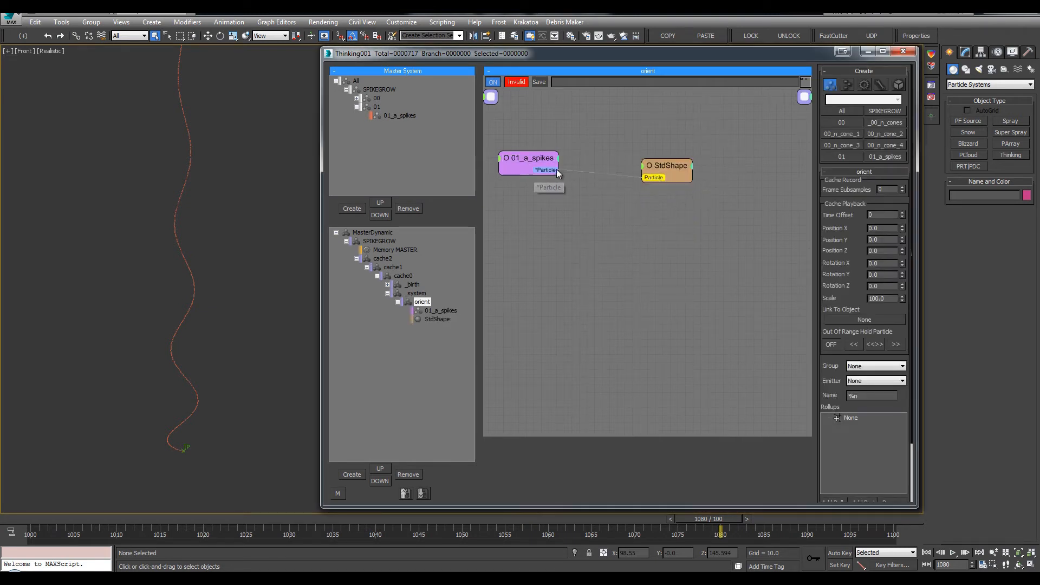
# Set the StdShape operator's shape to Tetra and move its node farther from the 01_a_spikes node.
pyautogui.click(665, 172)
pyautogui.click(856, 186)
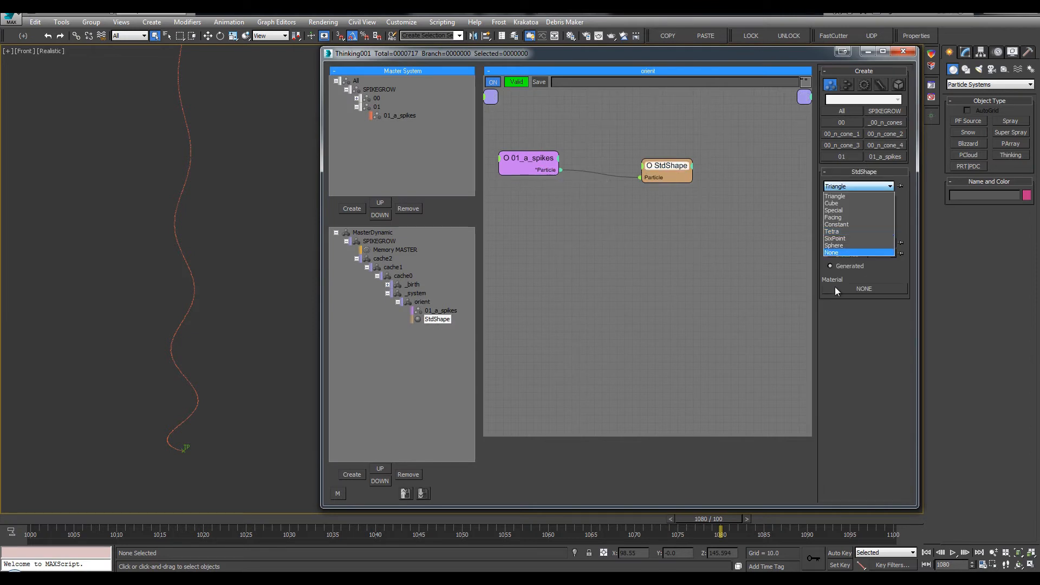
pyautogui.click(832, 232)
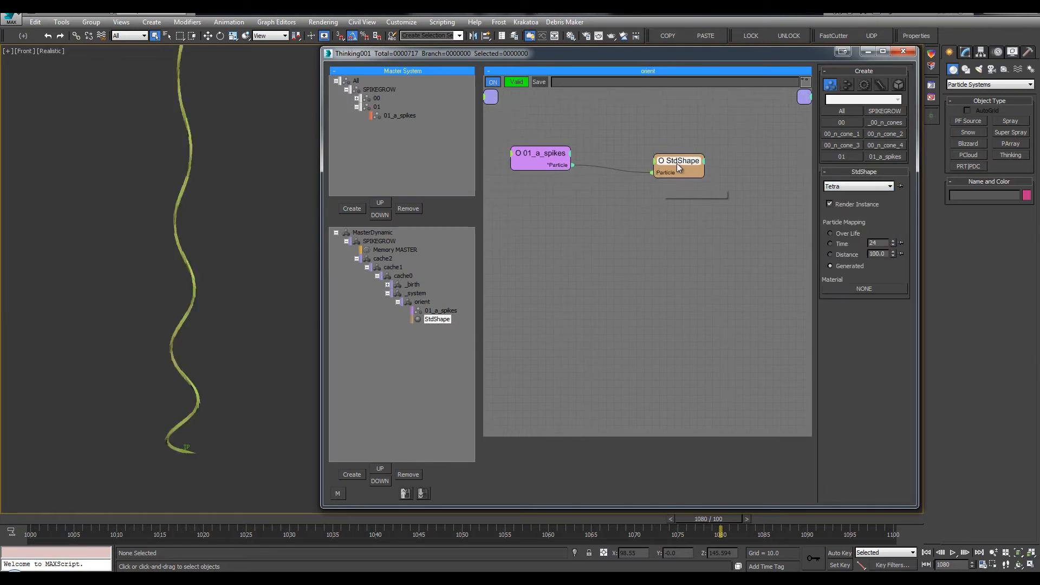
pyautogui.moveTo(677, 164); pyautogui.dragTo(726, 136)
# Examine the tetra shapes' orientation along the trail in the Front and Left views, and nudge the StdShape node slightly higher.
pyautogui.press('w')
pyautogui.scroll(5, 188, 172)
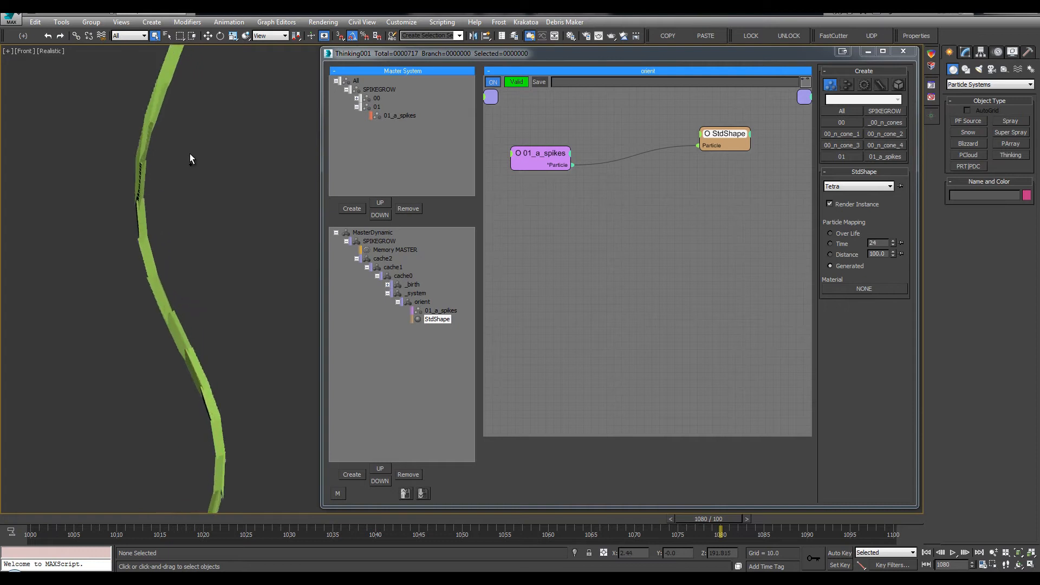
pyautogui.scroll(3, 176, 266)
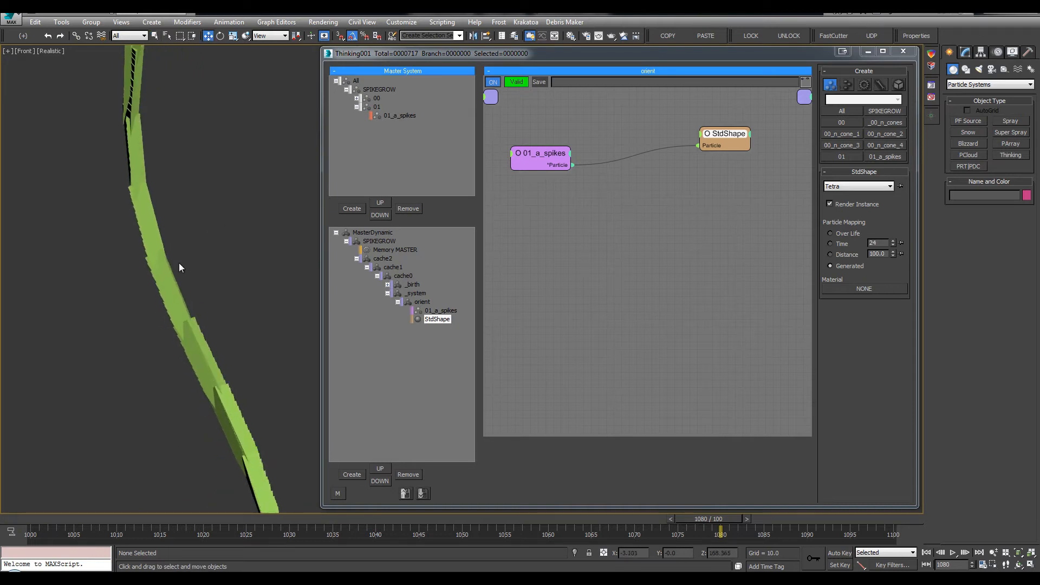
pyautogui.scroll(-8, 227, 276)
pyautogui.hotkey('alt', 'w')
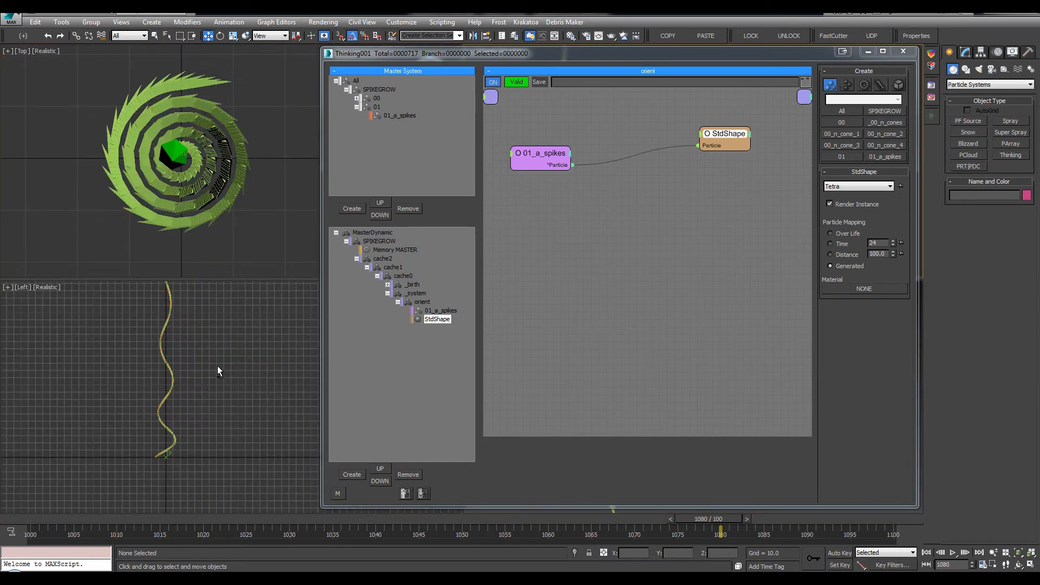
pyautogui.hotkey('alt', 'w')
pyautogui.scroll(-2, 196, 265)
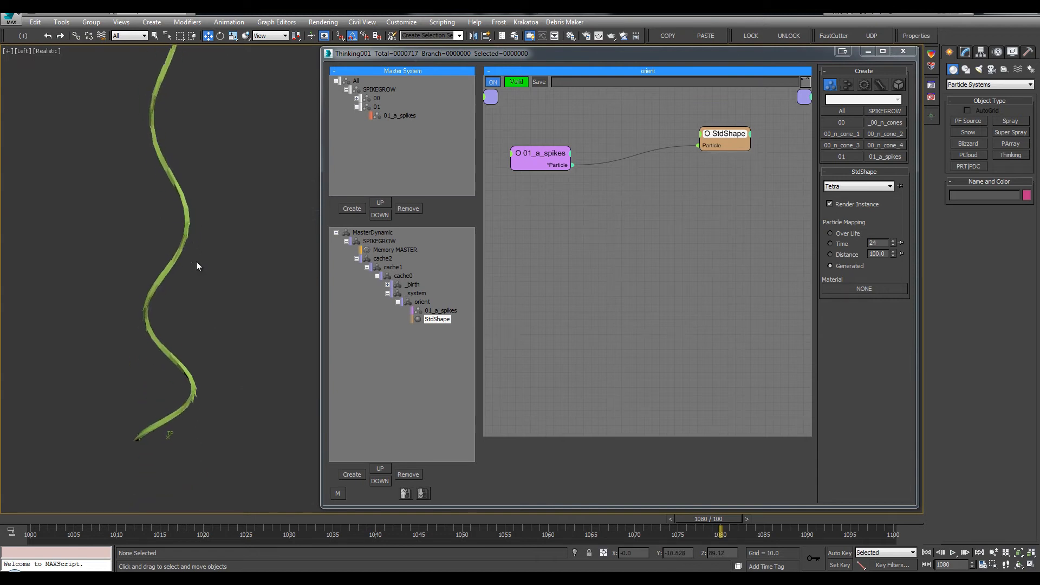
pyautogui.moveTo(706, 132); pyautogui.dragTo(703, 120)
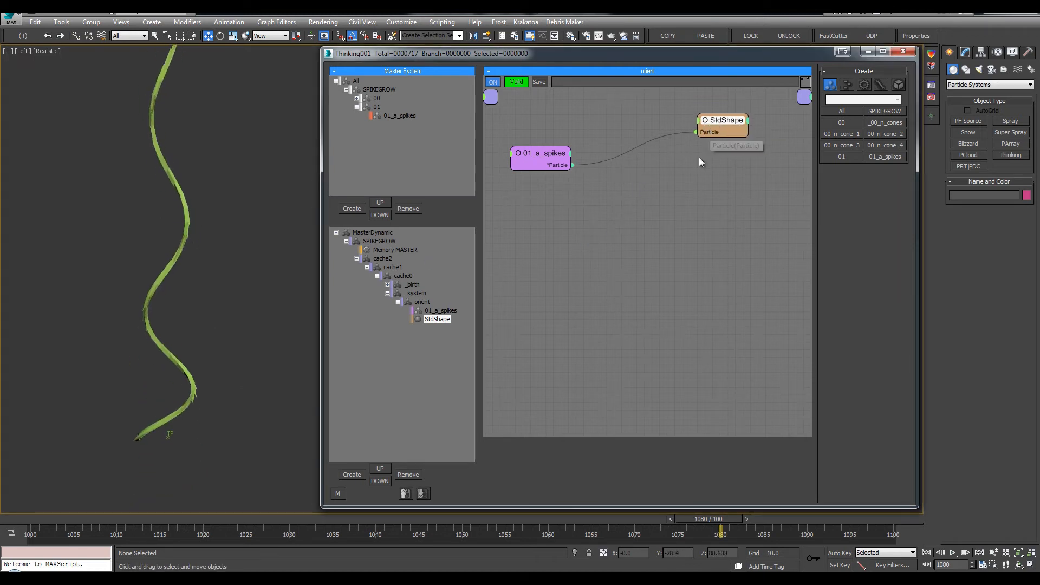
# Add a Size operator to orient, connect its Particle input to the 01_a_spikes Particle output, and set its size to 23.46.
pyautogui.doubleClick(699, 159)
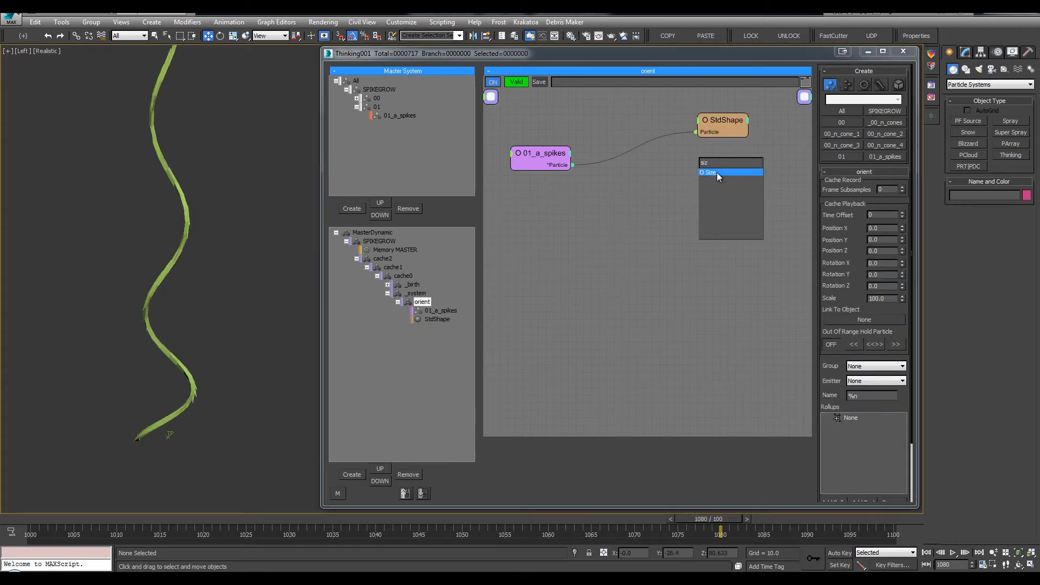
pyautogui.click(717, 172)
pyautogui.moveTo(572, 164); pyautogui.dragTo(725, 154)
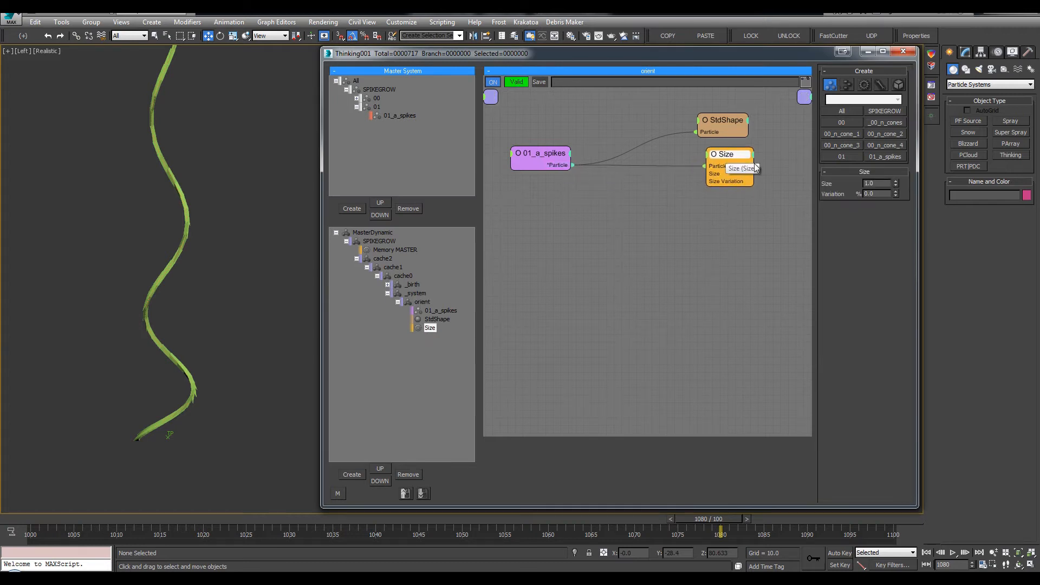
pyautogui.moveTo(895, 183); pyautogui.dragTo(895, 143)
pyautogui.moveTo(817, 47); pyautogui.dragTo(773, 48)
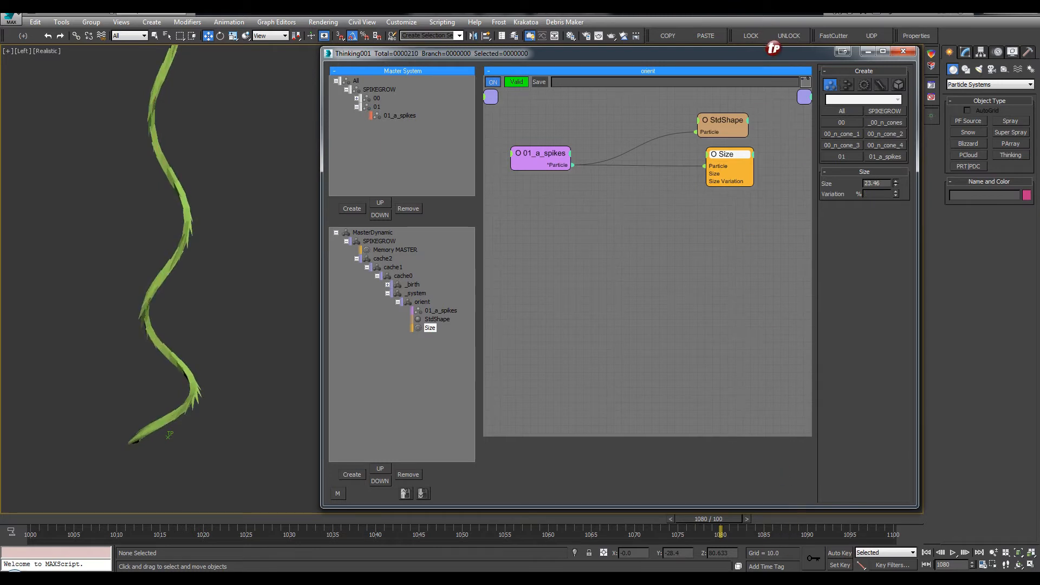
# Hide the Size node's unused ports, move the 01_a_spikes node well below it, and widen the editor window.
pyautogui.doubleClick(725, 157)
pyautogui.moveTo(550, 220); pyautogui.dragTo(567, 236, button='middle')
pyautogui.moveTo(548, 145); pyautogui.dragTo(541, 284)
pyautogui.moveTo(626, 248); pyautogui.dragTo(622, 224, button='middle')
pyautogui.moveTo(321, 210); pyautogui.dragTo(274, 210)
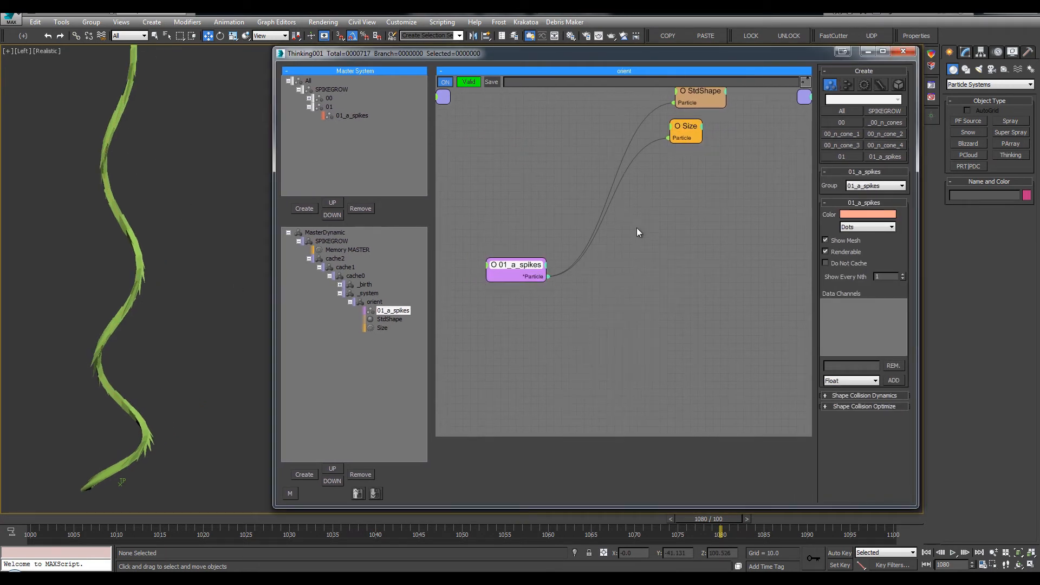
pyautogui.scroll(-3, 638, 233)
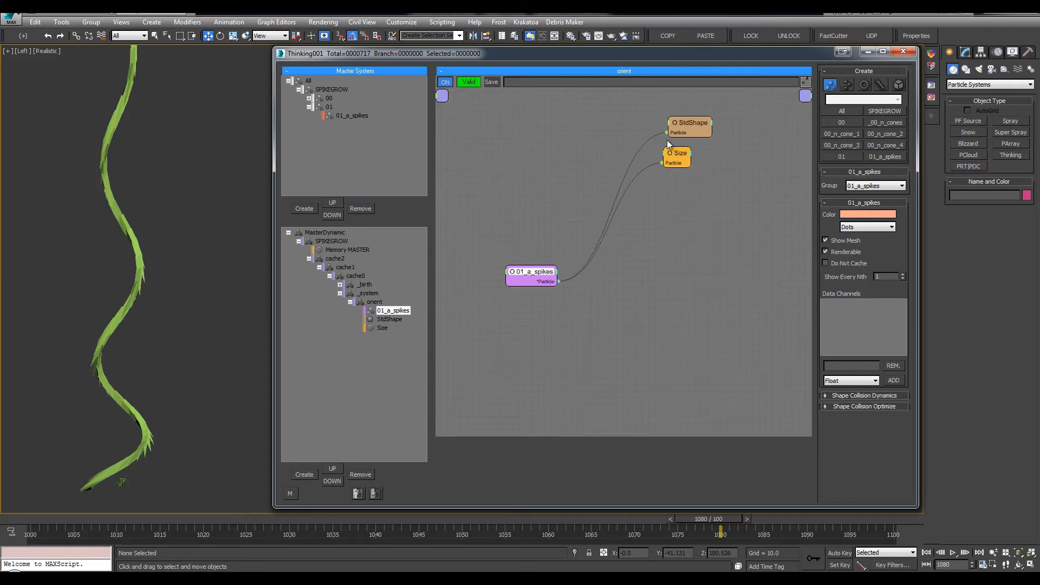
# Add a Memory operator to orient, connect it to the 01_a_spikes Particle output, and make the stored myVelocity its output.
pyautogui.rightClick(632, 253)
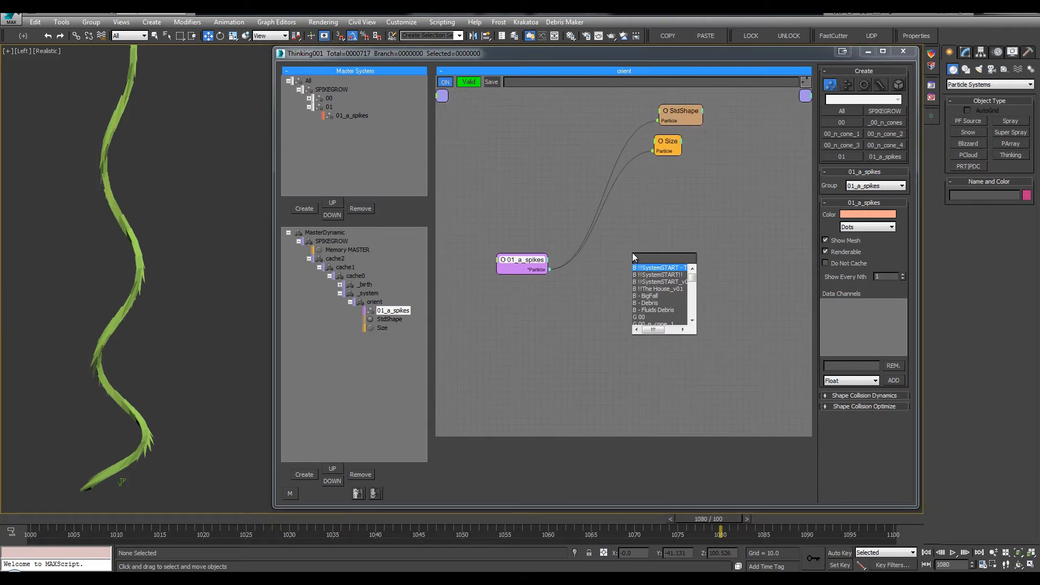
pyautogui.write('mem')
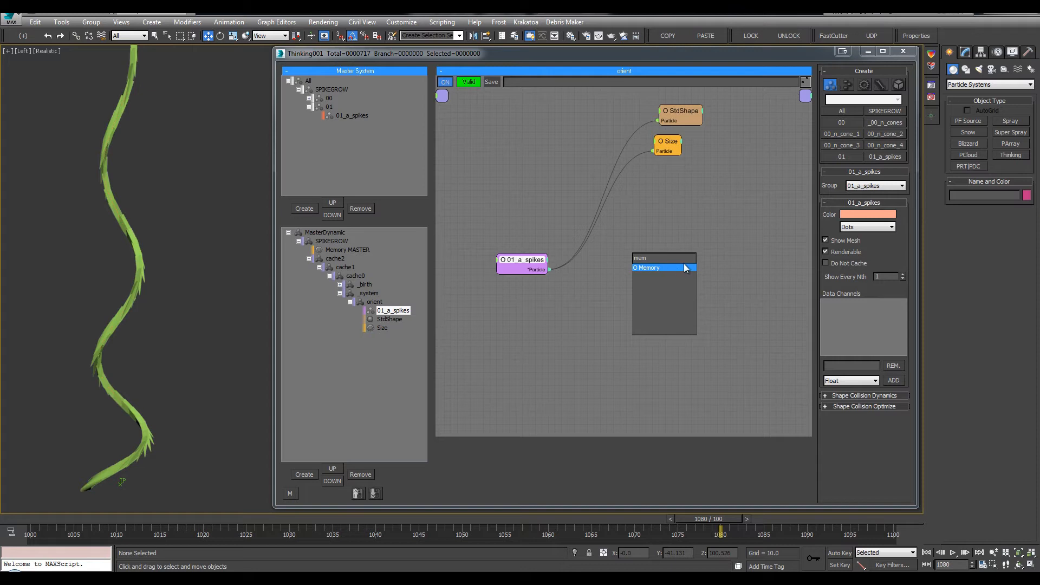
pyautogui.click(652, 270)
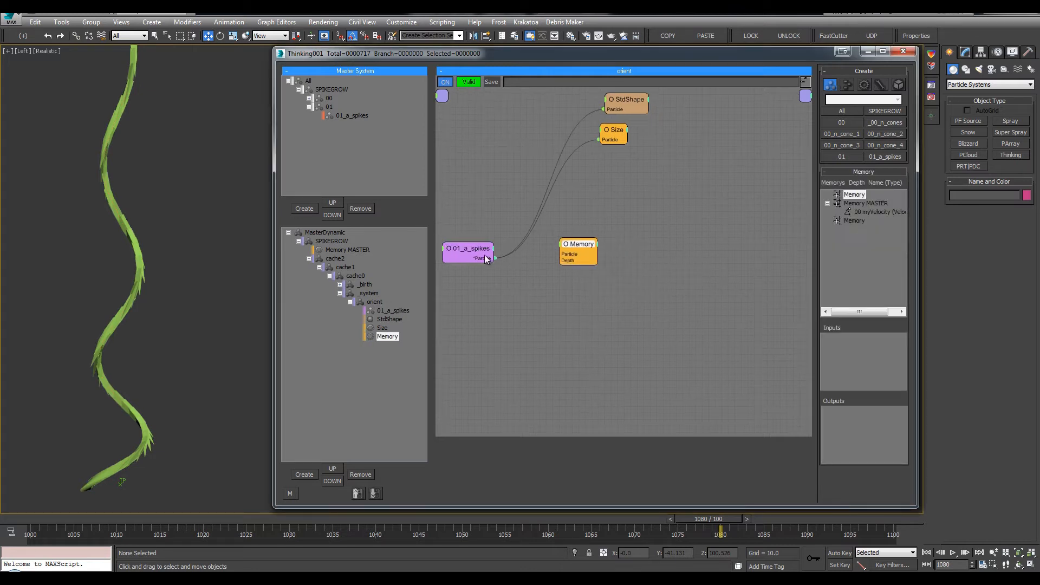
pyautogui.moveTo(568, 257); pyautogui.dragTo(567, 254)
pyautogui.moveTo(870, 214); pyautogui.dragTo(873, 417)
pyautogui.click(678, 221)
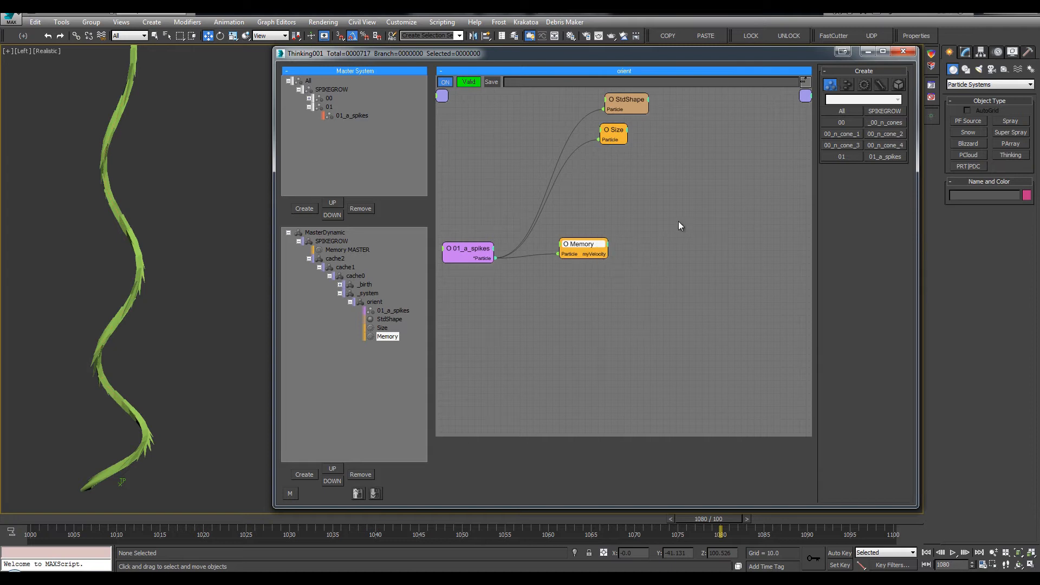
# Add an Alignment operator, connecting its Particle input to 01_a_spikes and its Direction input to the Memory node's myVelocity output.
pyautogui.doubleClick(698, 215)
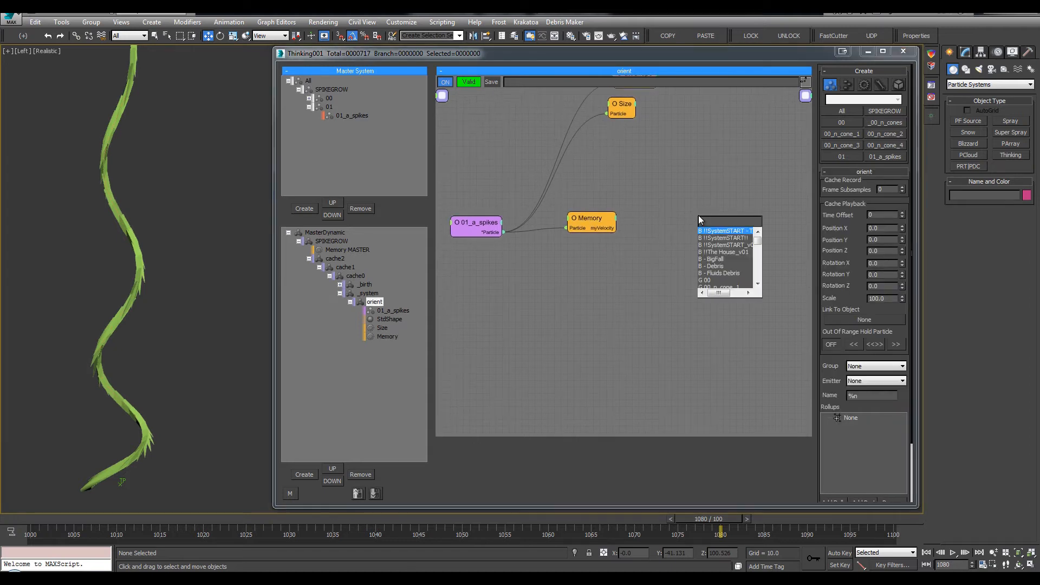
pyautogui.write('ali')
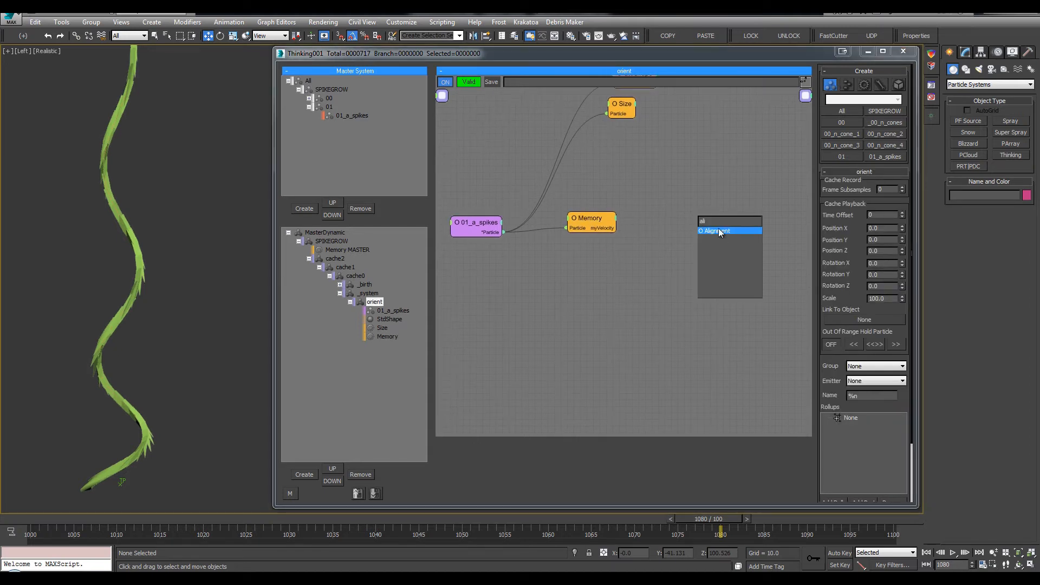
pyautogui.click(719, 230)
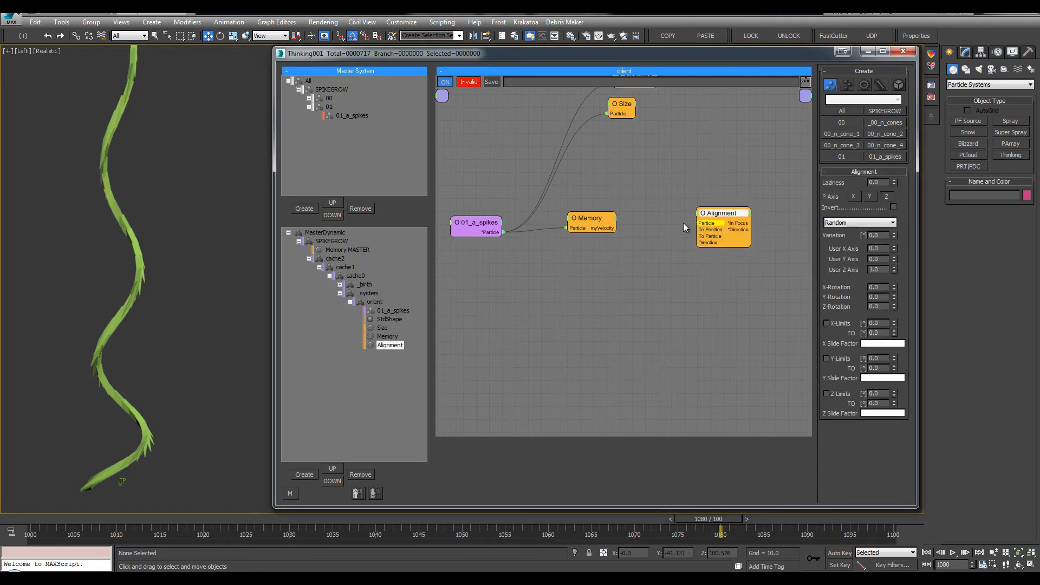
pyautogui.moveTo(486, 243); pyautogui.dragTo(504, 231)
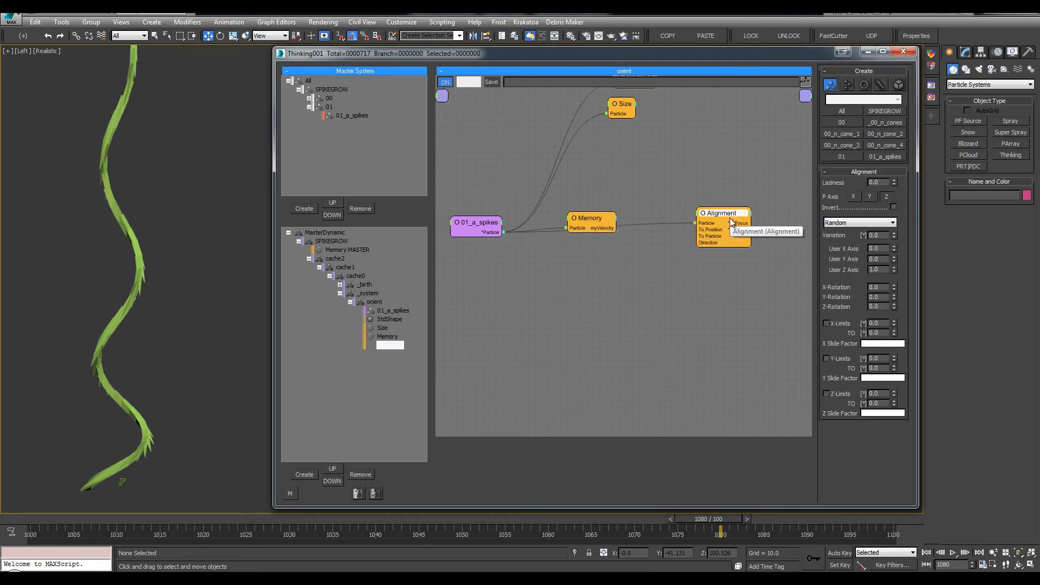
pyautogui.moveTo(710, 223); pyautogui.dragTo(715, 248)
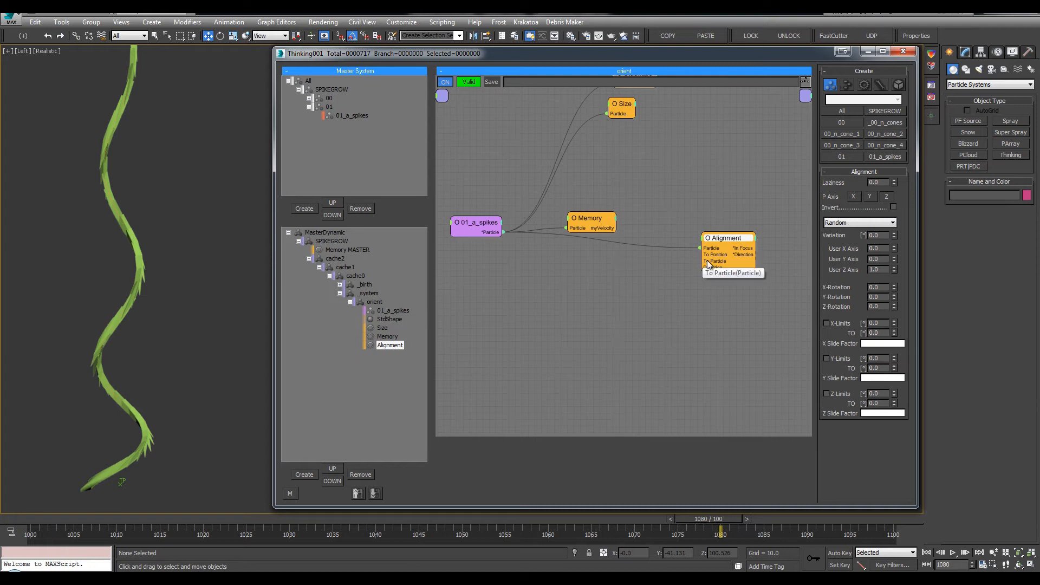
pyautogui.moveTo(710, 228); pyautogui.dragTo(696, 223)
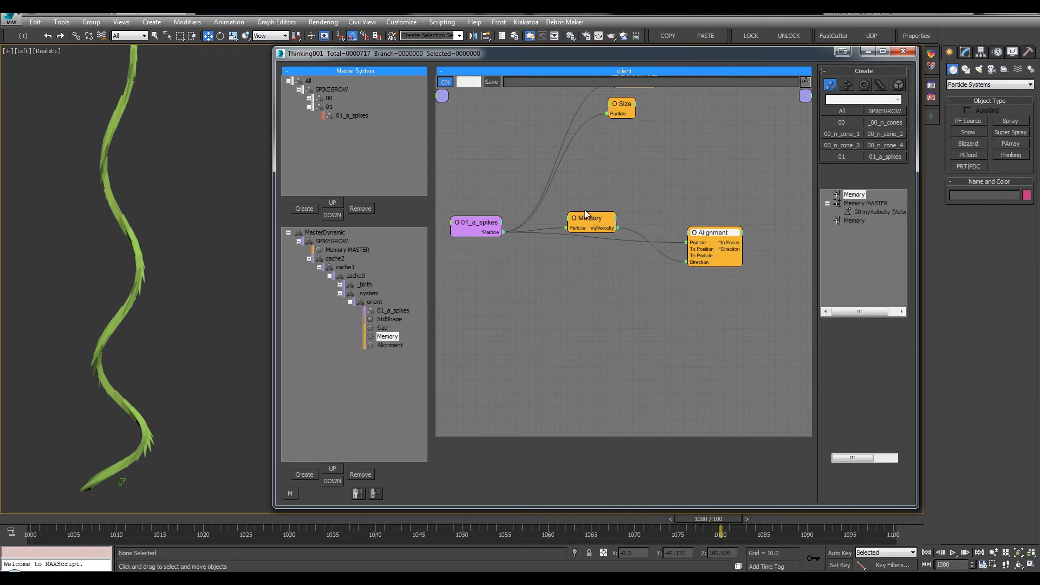
# Reposition the Memory and Alignment nodes for a tidier layout and hide the Alignment node's unused ports.
pyautogui.moveTo(588, 219); pyautogui.dragTo(574, 205)
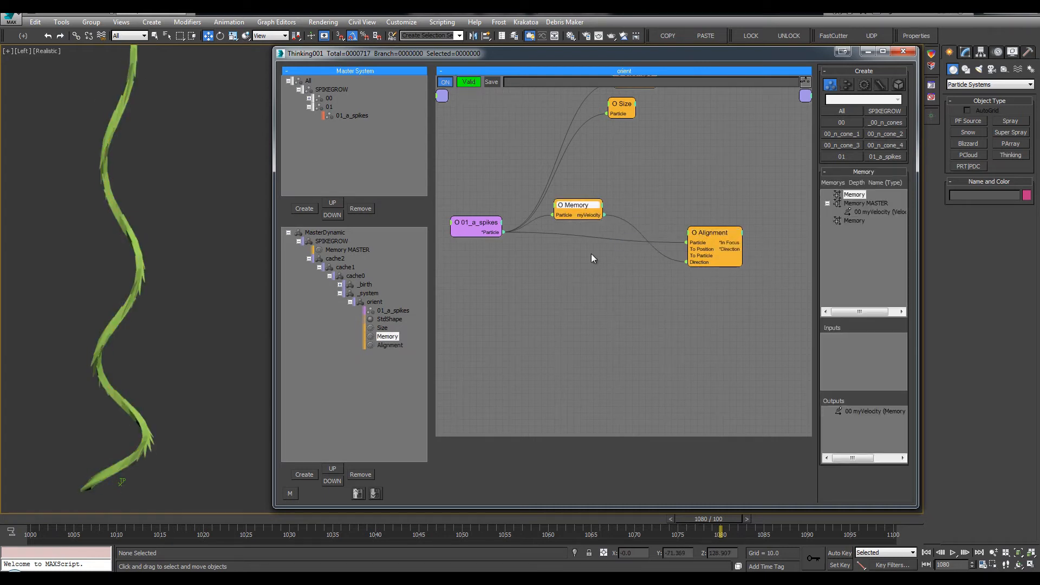
pyautogui.click(713, 236)
pyautogui.moveTo(713, 236); pyautogui.dragTo(699, 227)
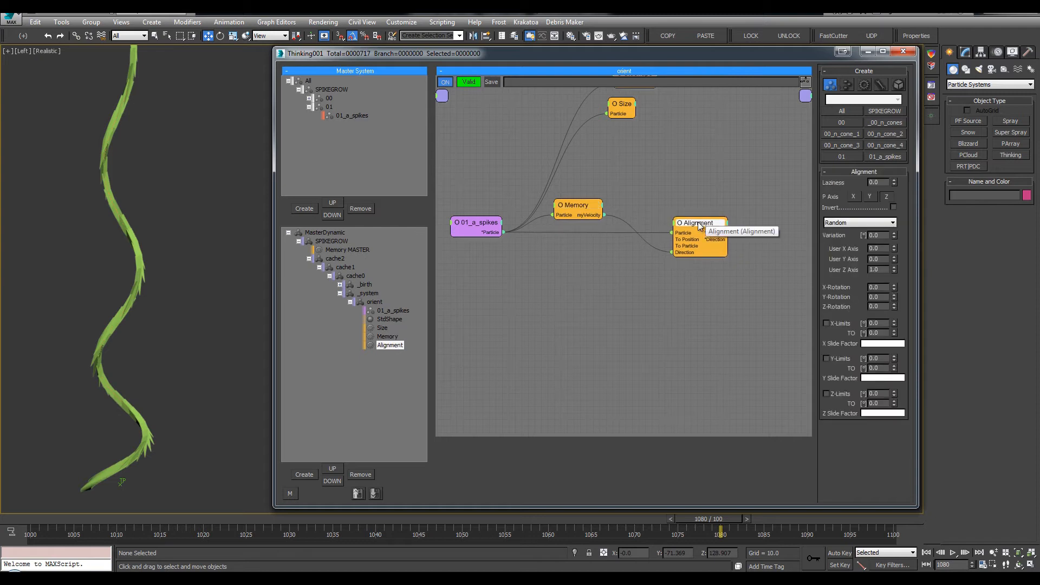
pyautogui.doubleClick(699, 226)
pyautogui.moveTo(698, 226)
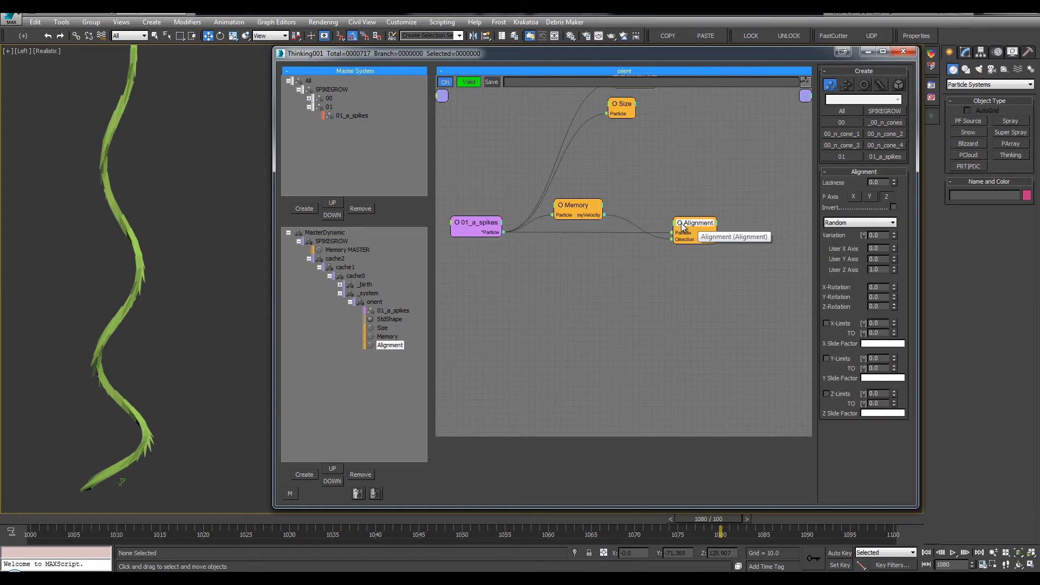
pyautogui.click(678, 228)
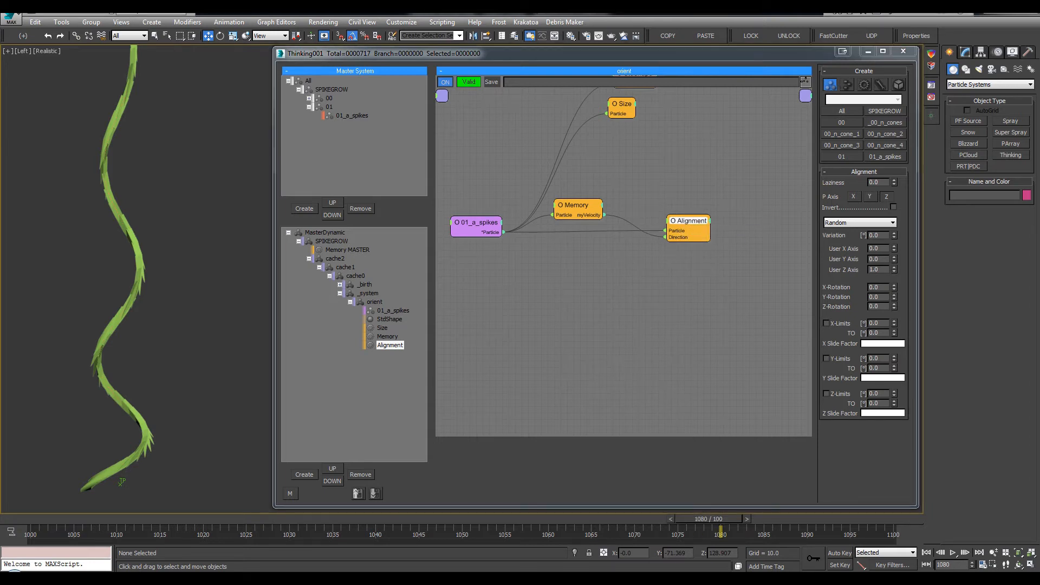
pyautogui.moveTo(696, 225); pyautogui.dragTo(685, 226)
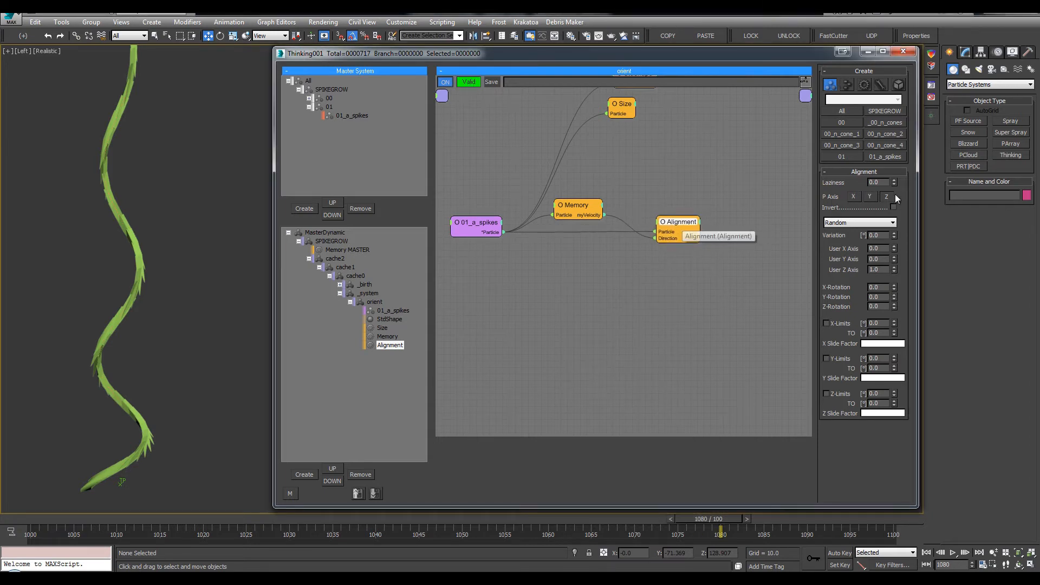
# Set the Alignment operator's laziness to 0.1 and its alignment mode to User Defined.
pyautogui.write('0.1')
pyautogui.press('Return')
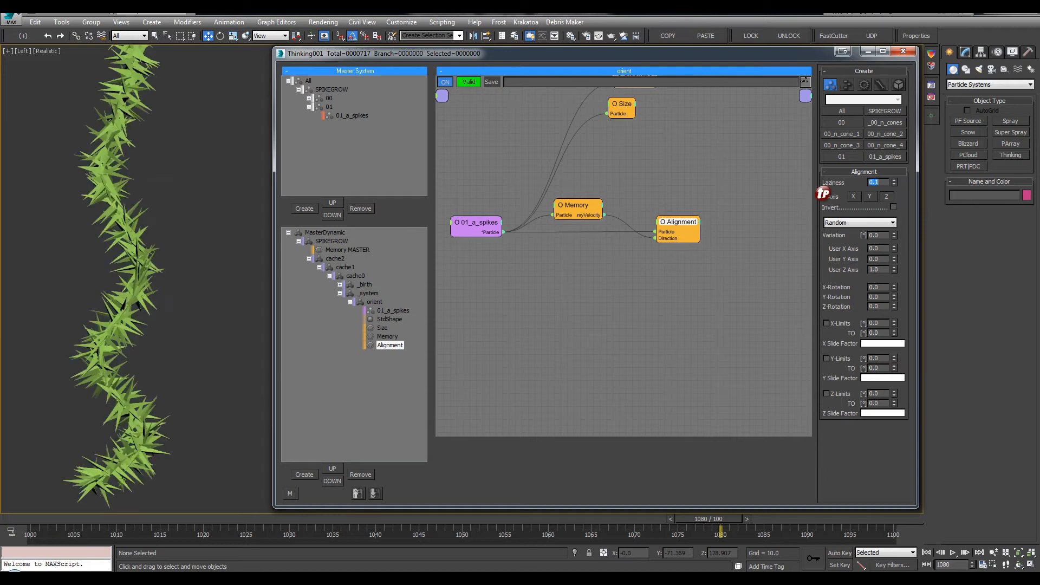
pyautogui.click(156, 199)
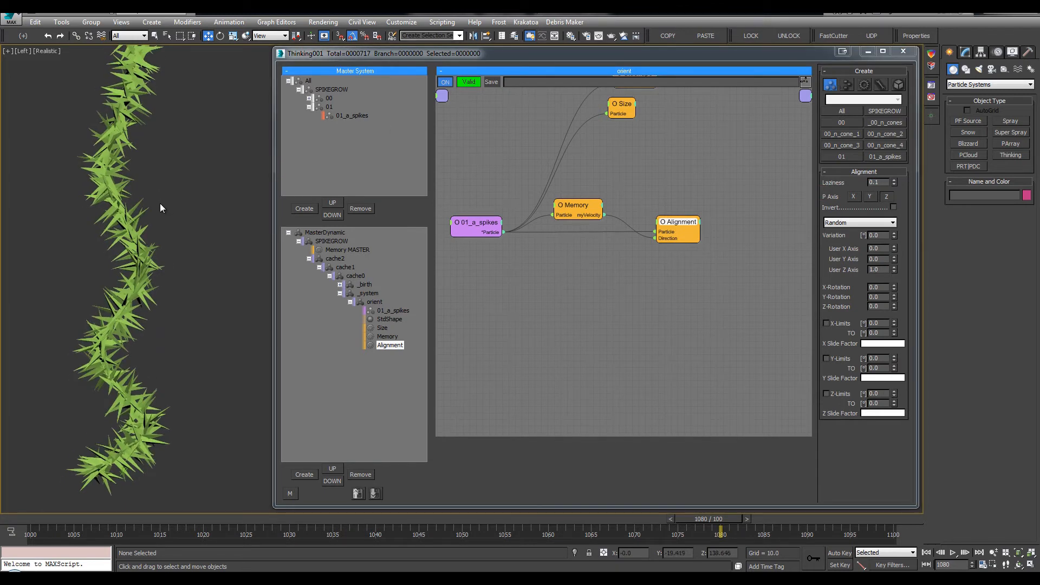
pyautogui.press('q')
pyautogui.click(843, 223)
pyautogui.click(843, 275)
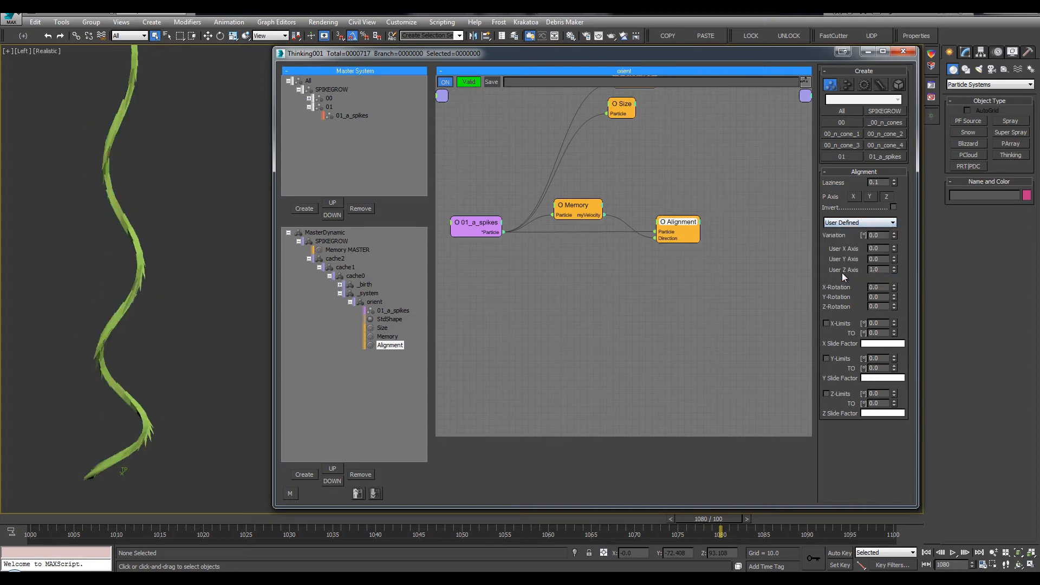
# Go to frame 1040 and set the Size operator's size to 13.558 with 0% variation.
pyautogui.moveTo(122, 521); pyautogui.dragTo(375, 532)
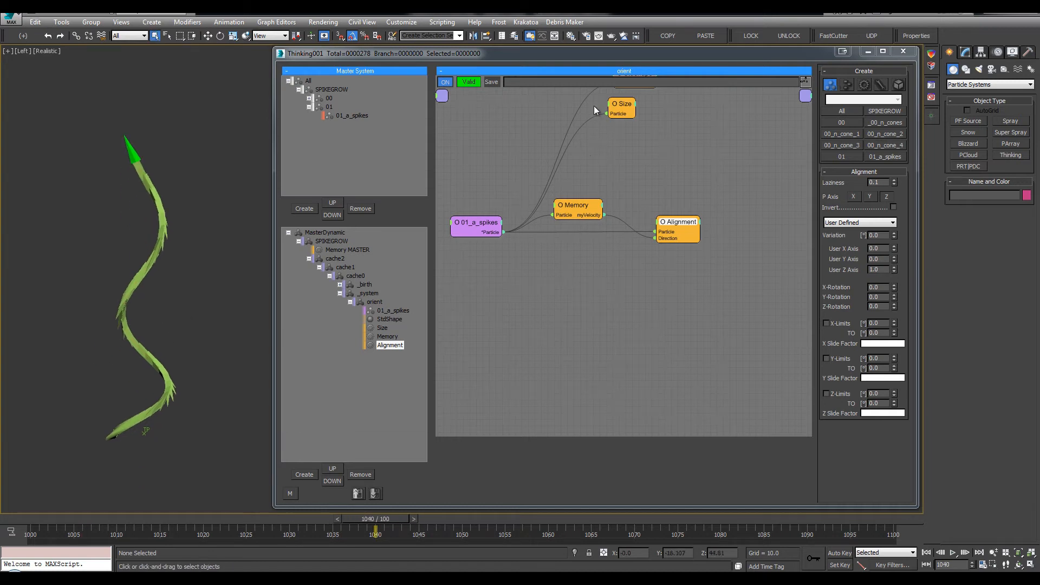
pyautogui.click(620, 106)
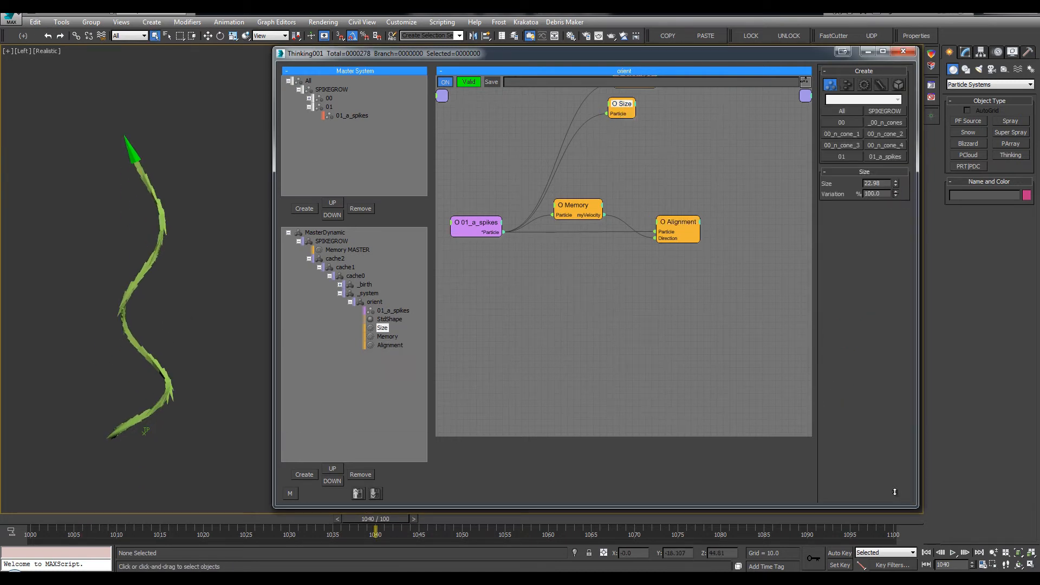
pyautogui.moveTo(895, 492); pyautogui.dragTo(907, 218)
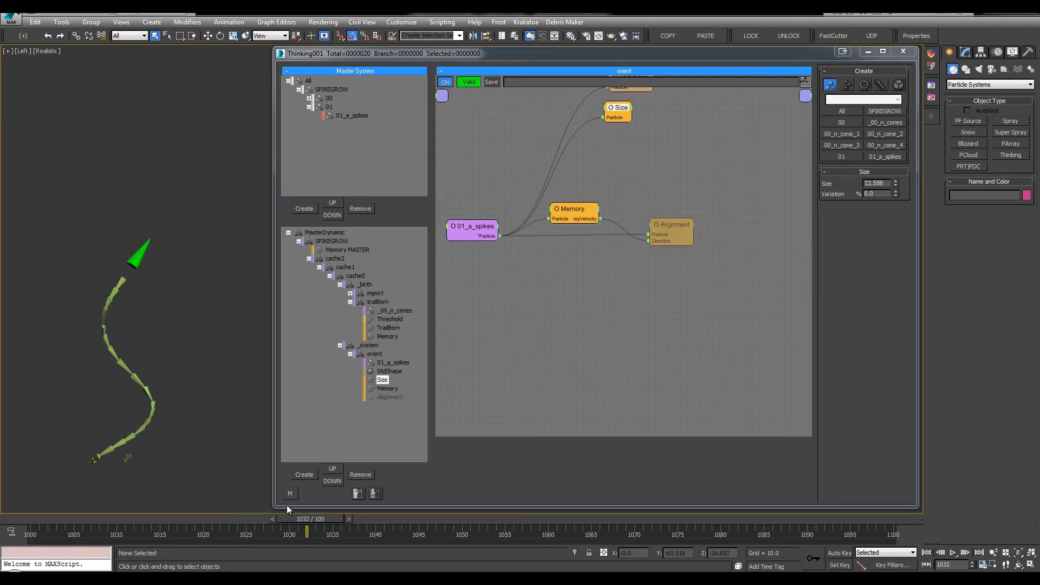
# Enable the Alignment operator, scrub the spike growth to frame 1040, and open the TrailBorn operator in the trailBorn DynamicSet.
pyautogui.moveTo(268, 517); pyautogui.dragTo(325, 518)
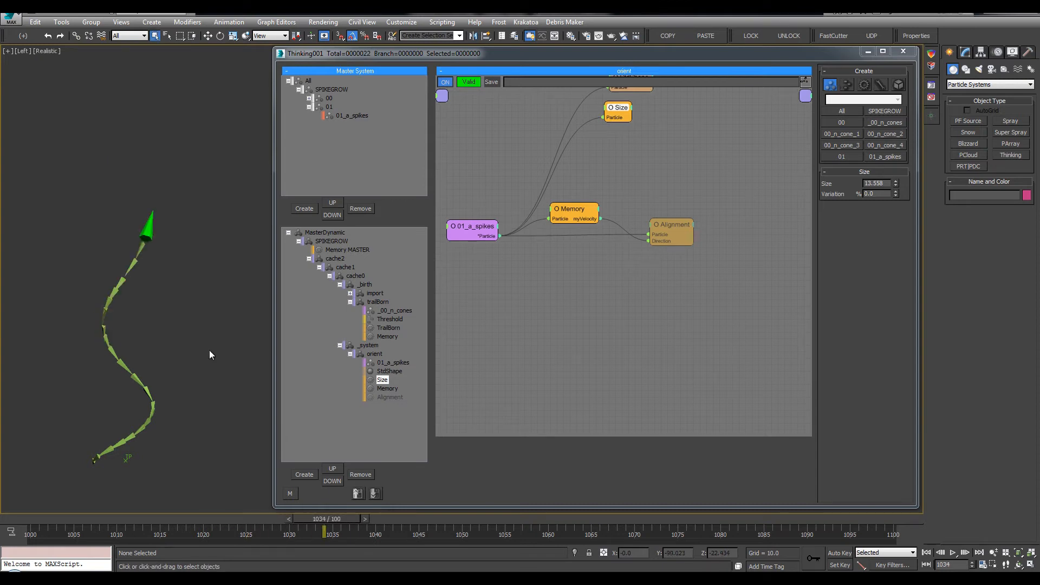
pyautogui.rightClick(675, 229)
pyautogui.click(678, 233)
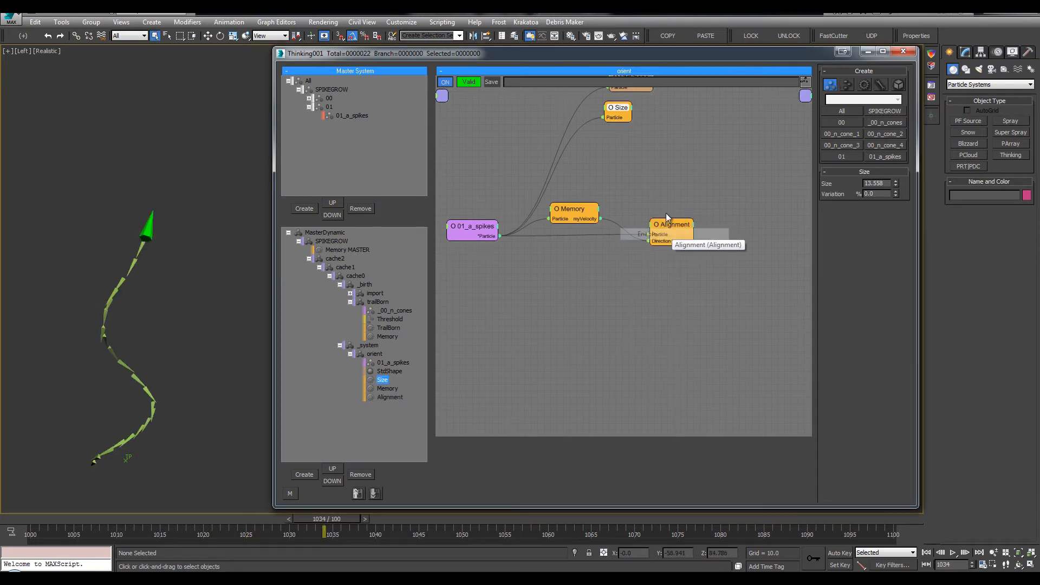
pyautogui.moveTo(295, 518); pyautogui.dragTo(347, 517)
pyautogui.click(388, 328)
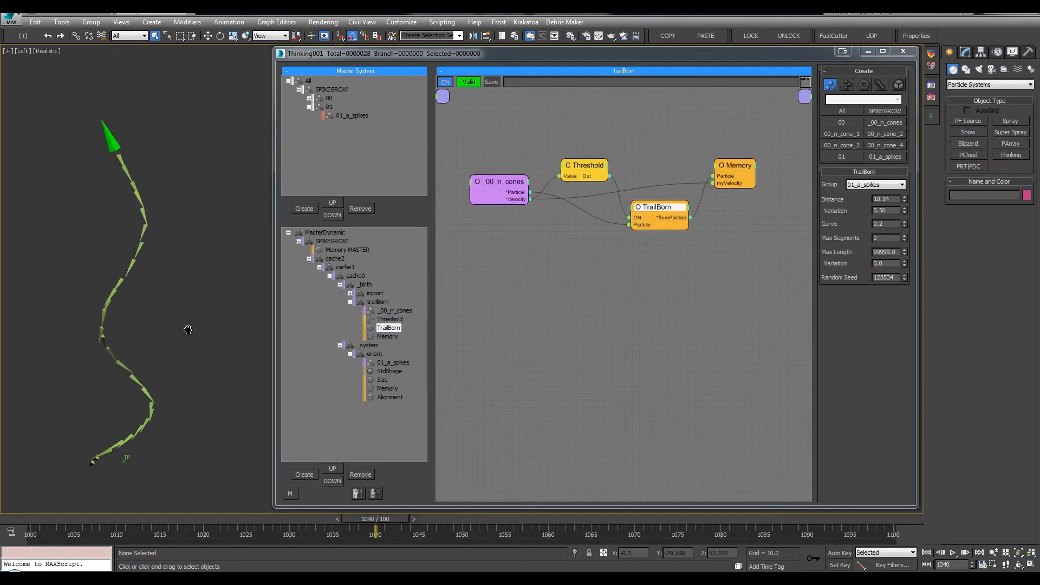
pyautogui.click(629, 258)
pyautogui.rightClick(630, 258)
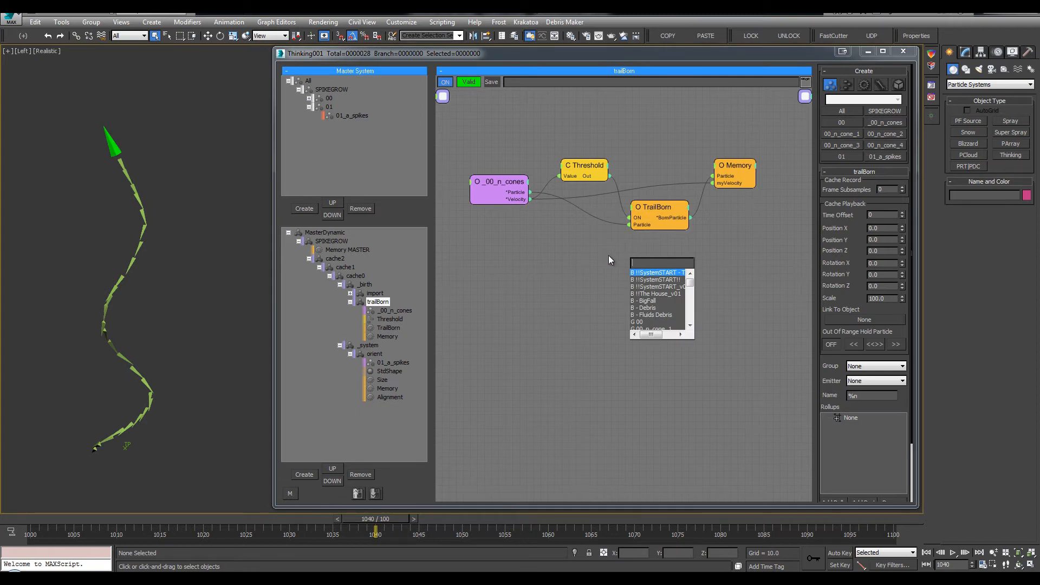
pyautogui.click(278, 302)
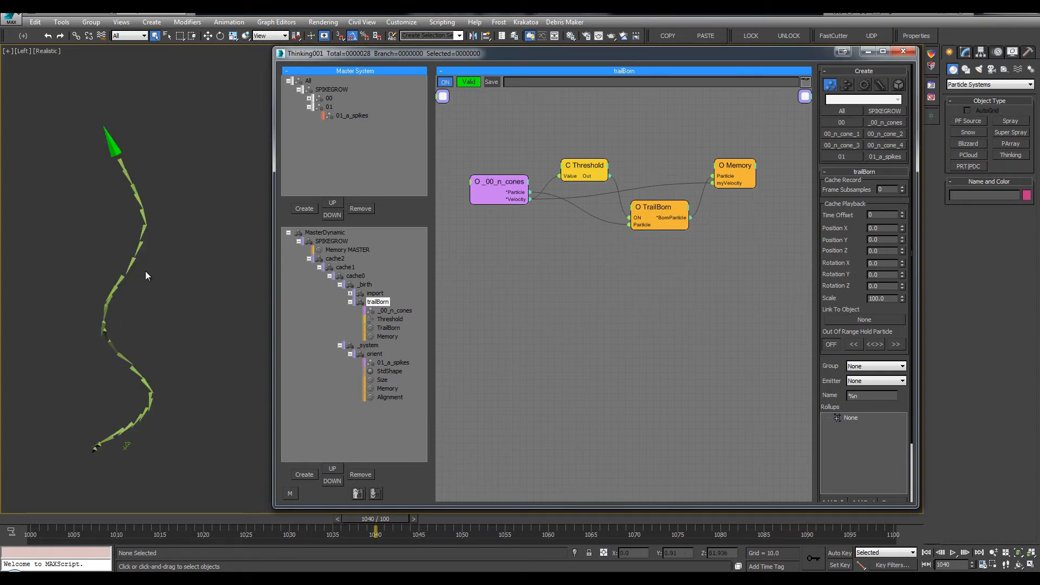
pyautogui.rightClick(773, 362)
pyautogui.click(673, 298)
pyautogui.doubleClick(673, 298)
pyautogui.write('rand')
# Add a PositionBorn operator below TrailBorn, connecting its On input to the Threshold output and its Particle input to _00_n_cones.
pyautogui.doubleClick(651, 293)
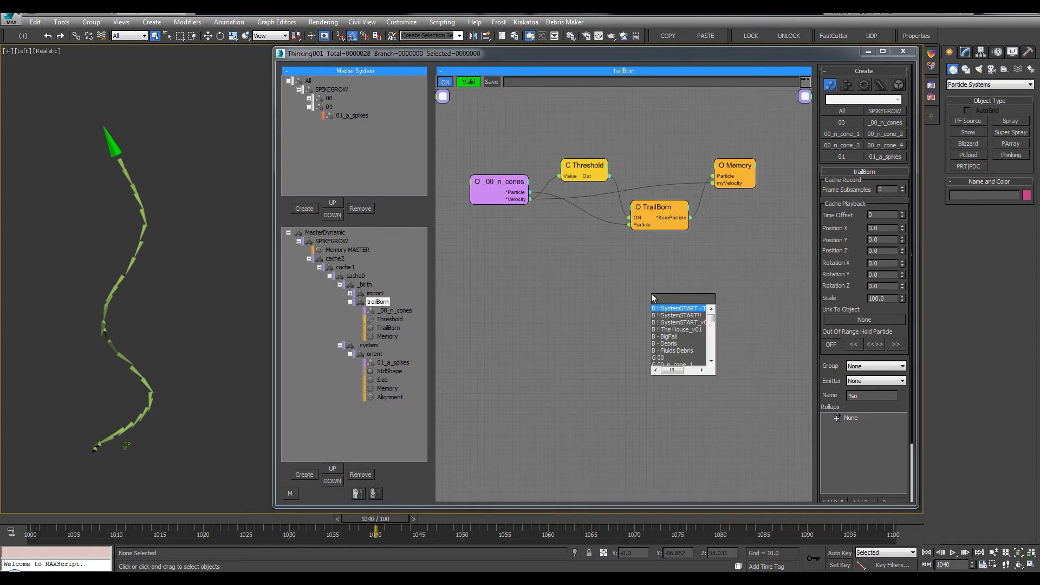
pyautogui.write('pos')
pyautogui.doubleClick(672, 316)
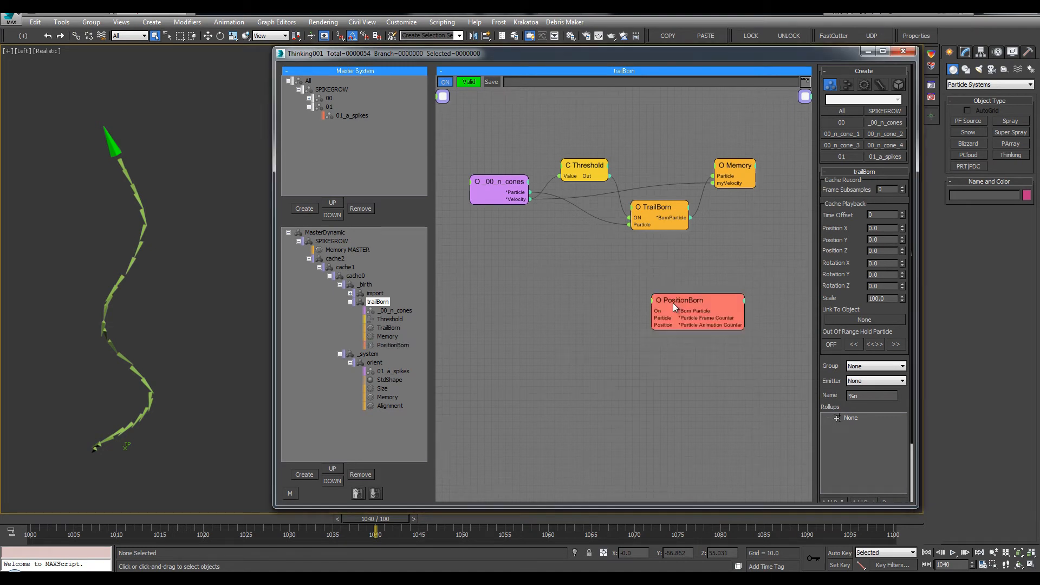
pyautogui.moveTo(673, 303); pyautogui.dragTo(664, 262)
pyautogui.moveTo(609, 177); pyautogui.dragTo(640, 270)
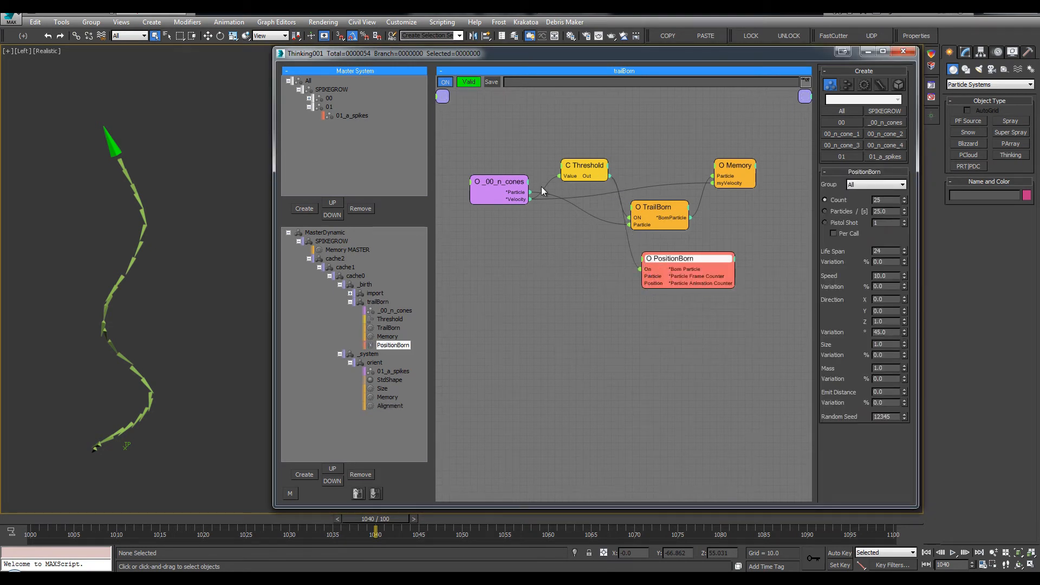
pyautogui.moveTo(513, 192); pyautogui.dragTo(514, 193)
# Disable the TrailBorn operator and nudge the PositionBorn node beneath it.
pyautogui.rightClick(654, 211)
pyautogui.click(665, 215)
pyautogui.moveTo(684, 256); pyautogui.dragTo(675, 258)
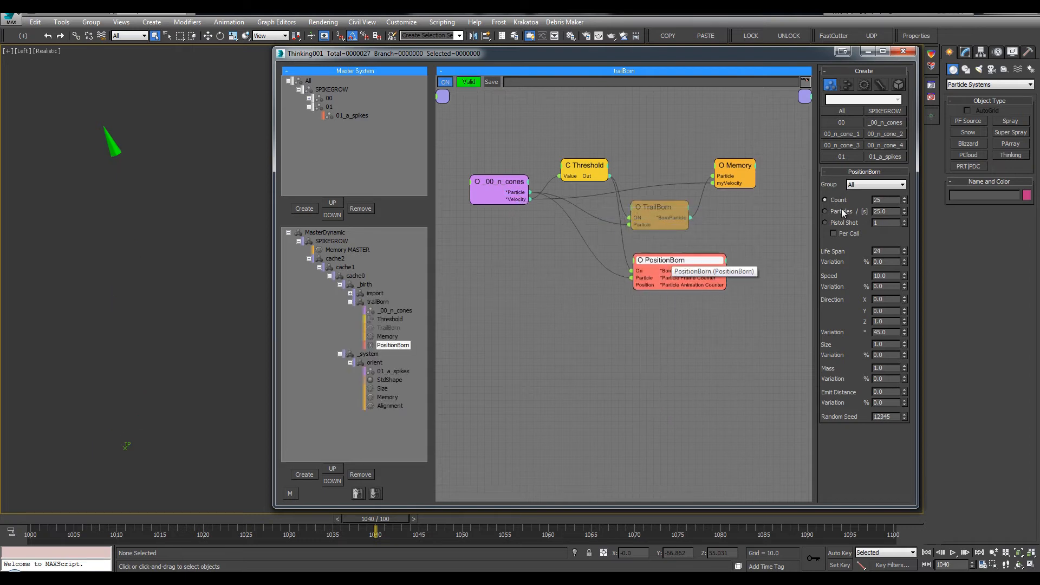
# Set PositionBorn to group 01_a_spikes with a per-call pistol shot of 1, life span 999 and speed 0.
pyautogui.click(864, 184)
pyautogui.click(866, 255)
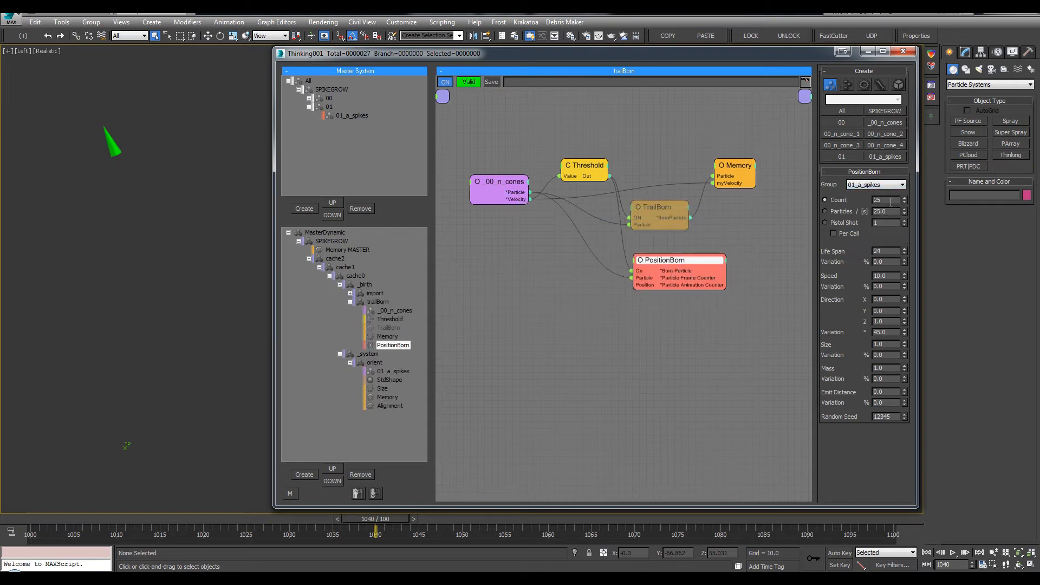
pyautogui.click(853, 235)
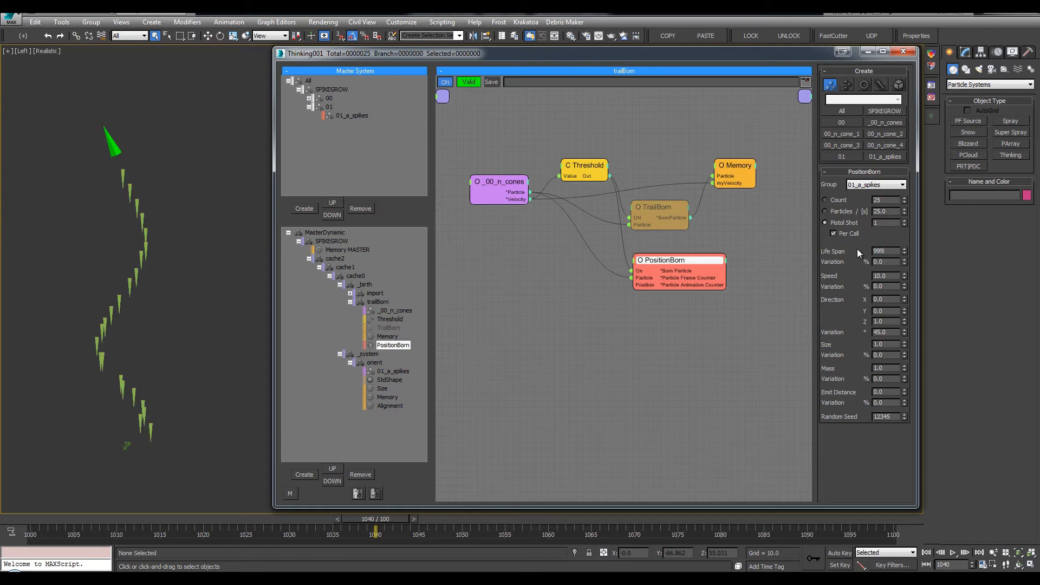
pyautogui.press('Tab')
pyautogui.press('Tab')
pyautogui.write('0')
pyautogui.press('Return')
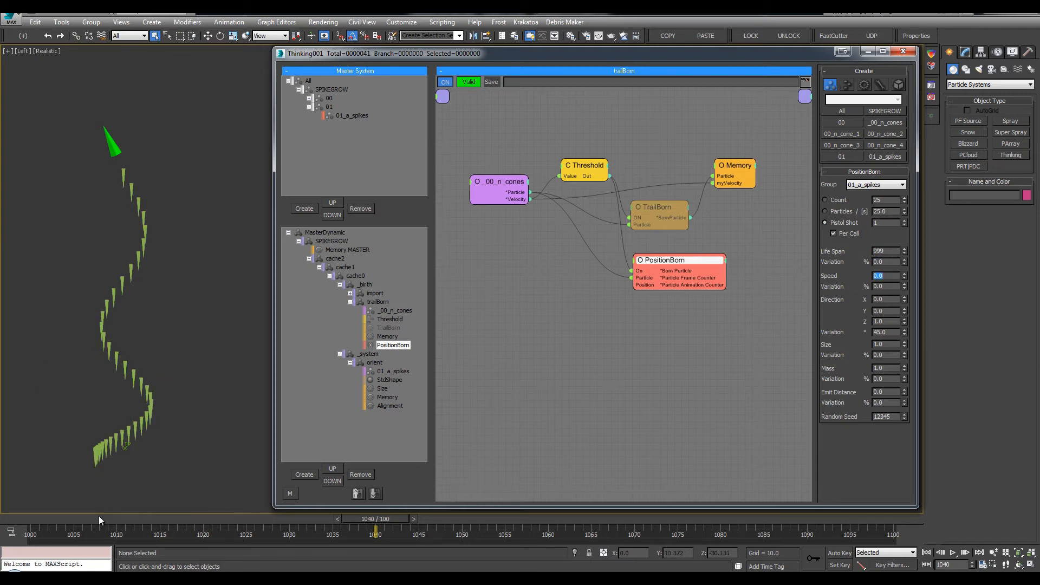
# Scrub the growth to frame 1044, inspect the Alignment operator in the orient DynamicSet, and scrub back to frame 1023.
pyautogui.moveTo(375, 519); pyautogui.dragTo(408, 530)
pyautogui.click(390, 380)
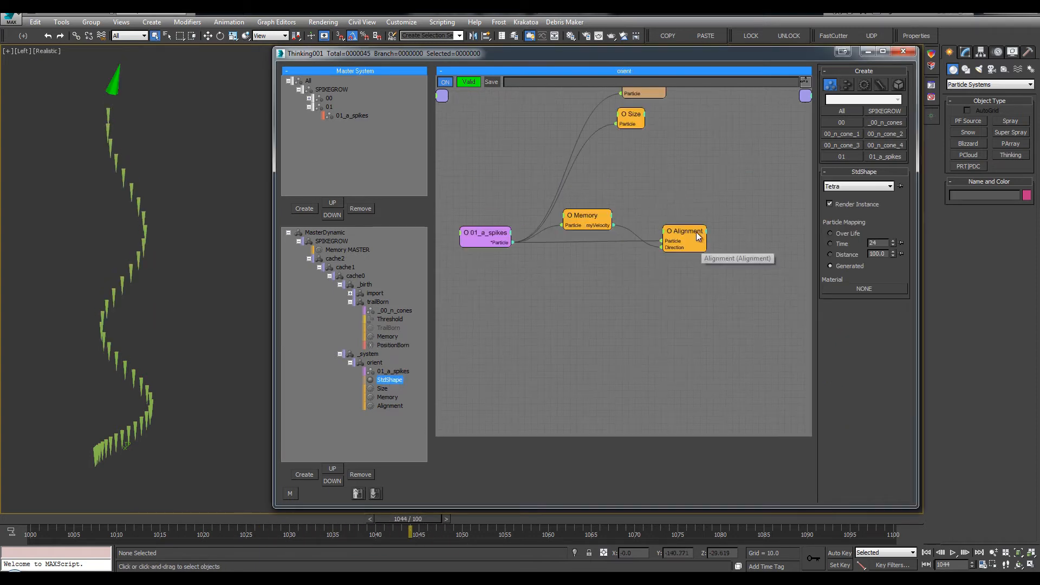
pyautogui.click(684, 236)
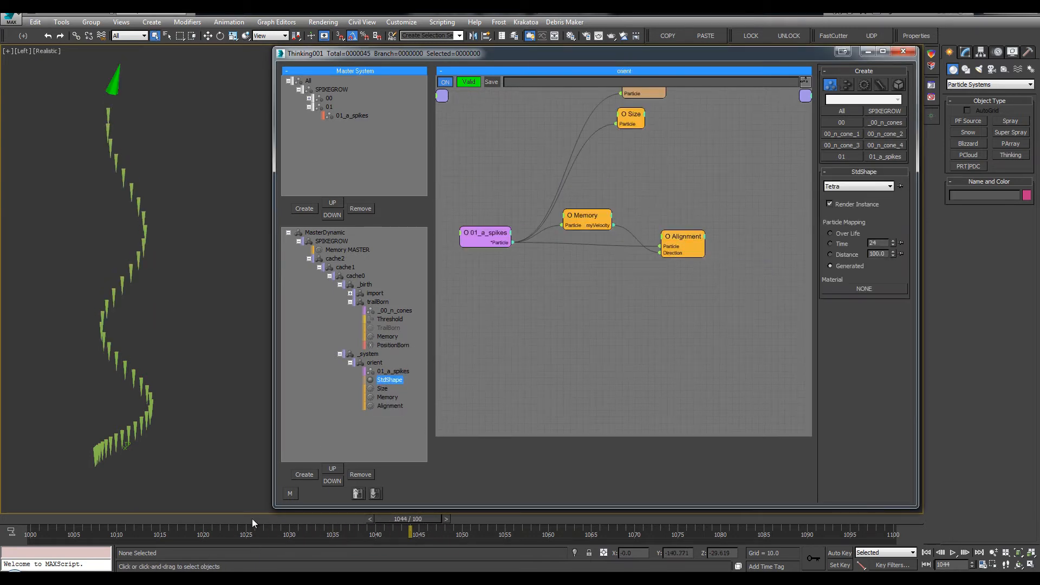
pyautogui.moveTo(252, 519); pyautogui.dragTo(229, 518)
# Connect PositionBorn's Born Particle output to the Memory operator's Particle input and scrub the growth to frame 1047.
pyautogui.click(391, 319)
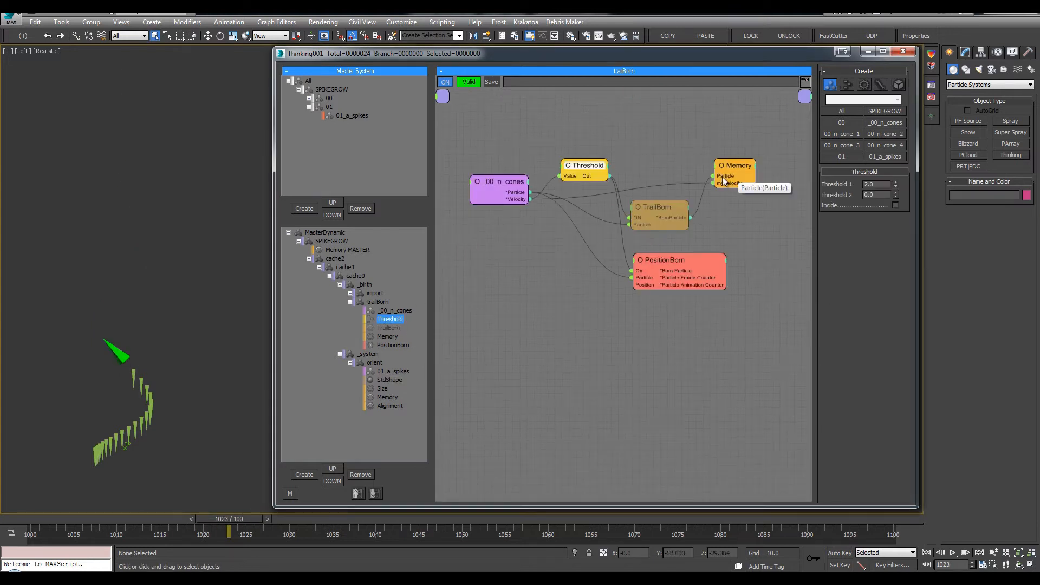
pyautogui.moveTo(711, 263); pyautogui.dragTo(726, 270)
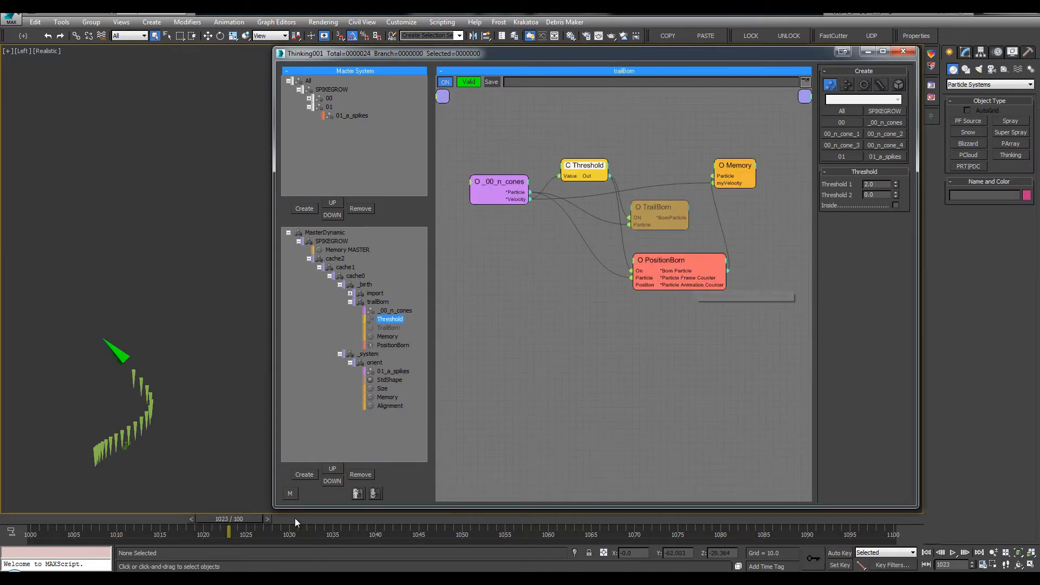
pyautogui.click(192, 518)
pyautogui.moveTo(262, 523); pyautogui.dragTo(434, 521)
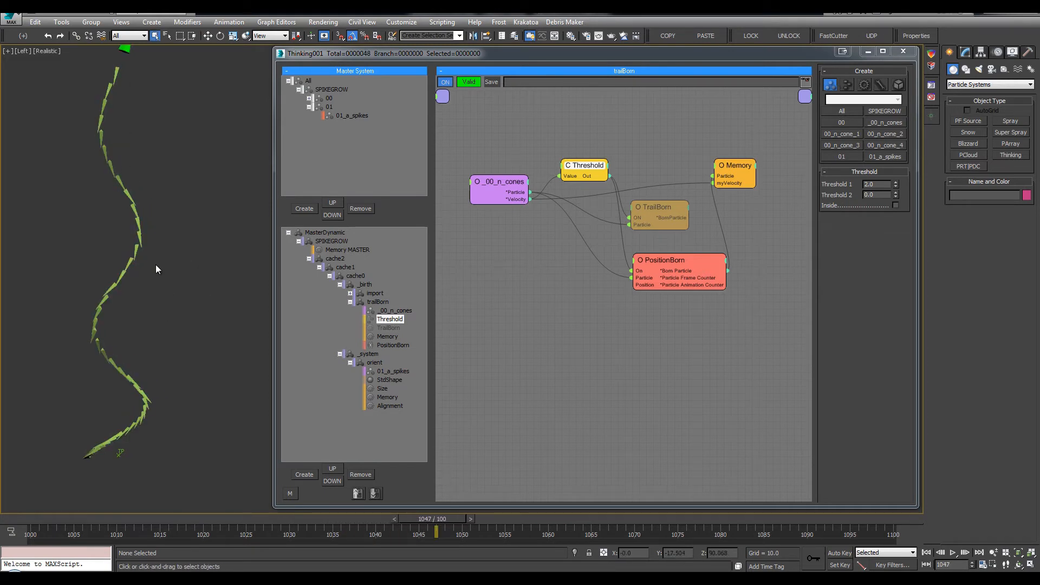
pyautogui.scroll(1, 157, 262)
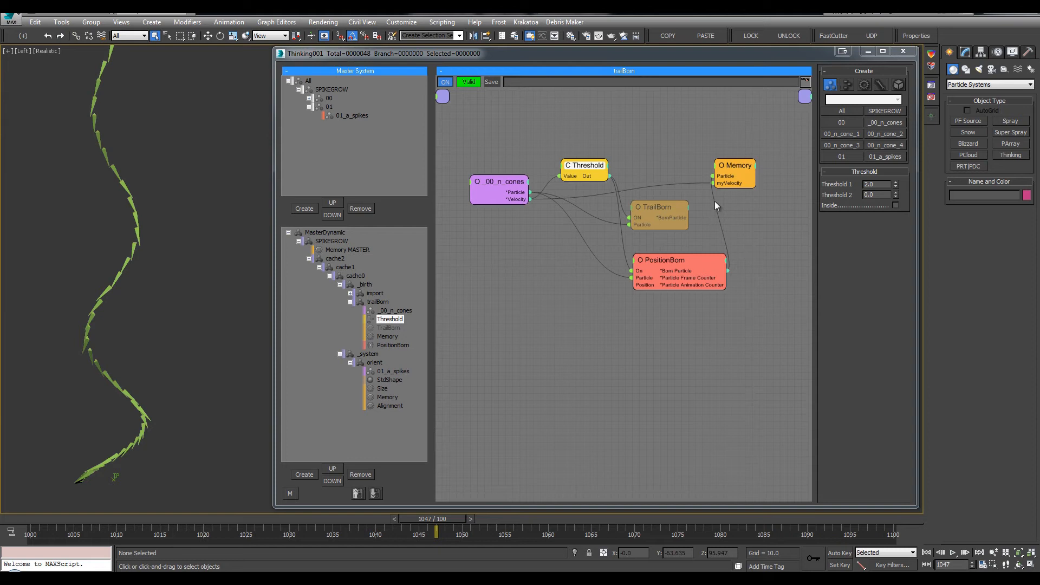
# Disable PositionBorn, re-enable TrailBorn with its BornParticle output feeding Memory's Particle input, and go to frame 1012.
pyautogui.rightClick(683, 259)
pyautogui.click(647, 260)
pyautogui.moveTo(679, 262); pyautogui.dragTo(642, 273)
pyautogui.click(665, 226)
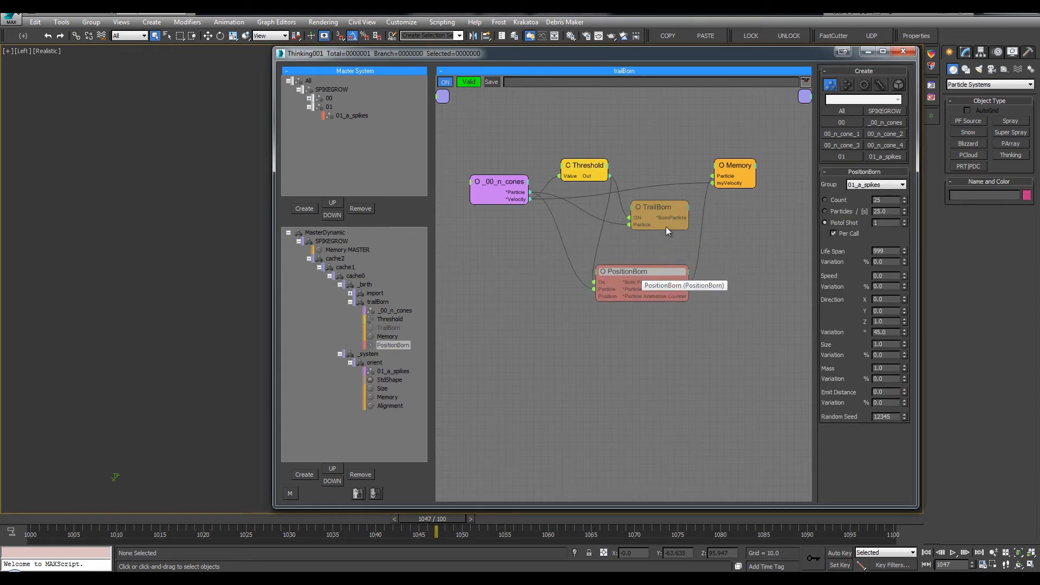
pyautogui.click(725, 177)
pyautogui.moveTo(679, 218); pyautogui.dragTo(677, 218)
pyautogui.moveTo(659, 208); pyautogui.dragTo(649, 203)
pyautogui.rightClick(649, 203)
pyautogui.click(649, 208)
pyautogui.click(155, 520)
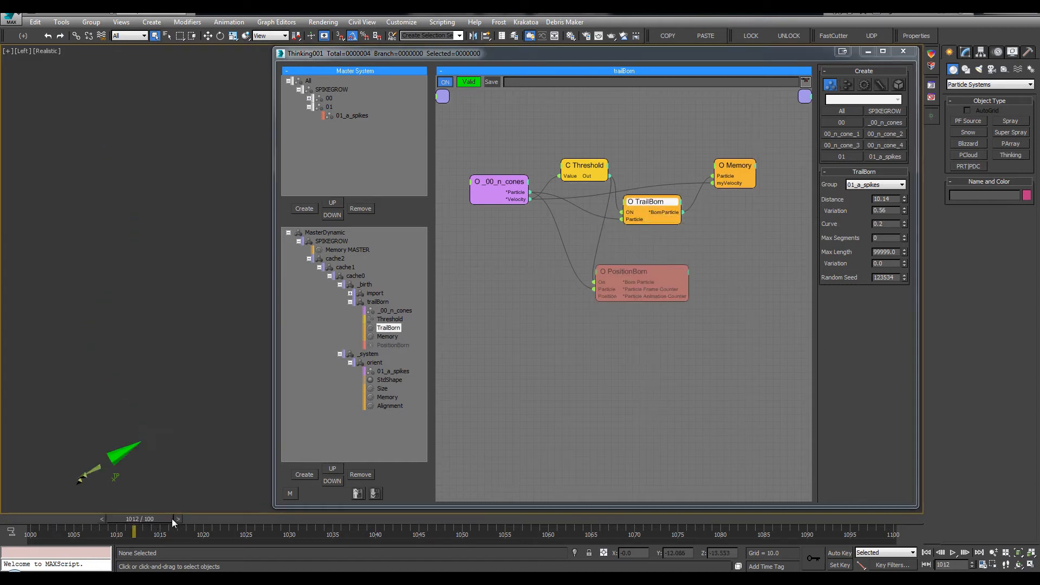
# Disable the Alignment operator in the orient DynamicSet.
pyautogui.click(388, 406)
pyautogui.rightClick(687, 235)
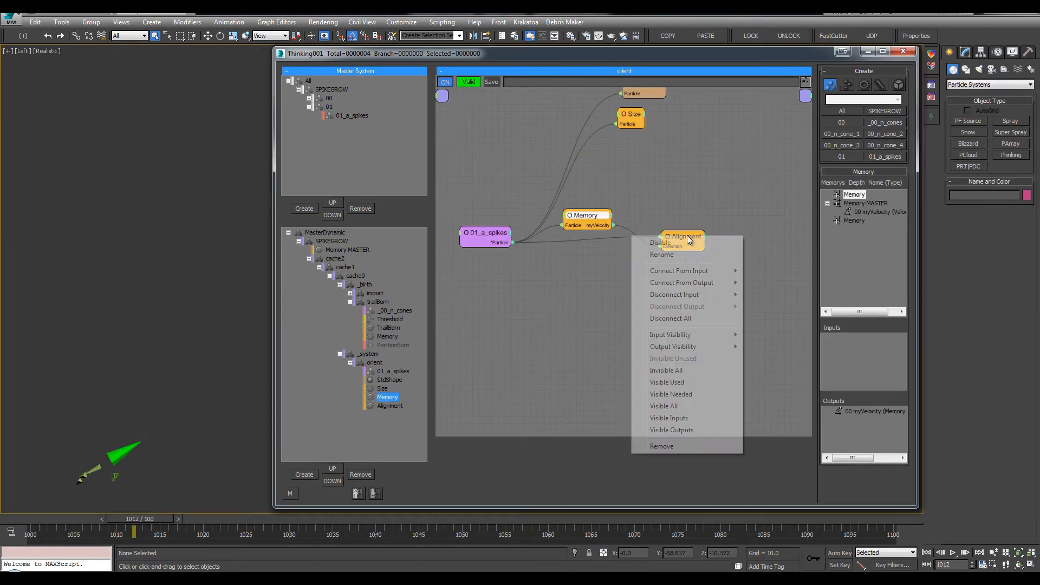
pyautogui.click(681, 238)
pyautogui.rightClick(681, 237)
pyautogui.click(681, 239)
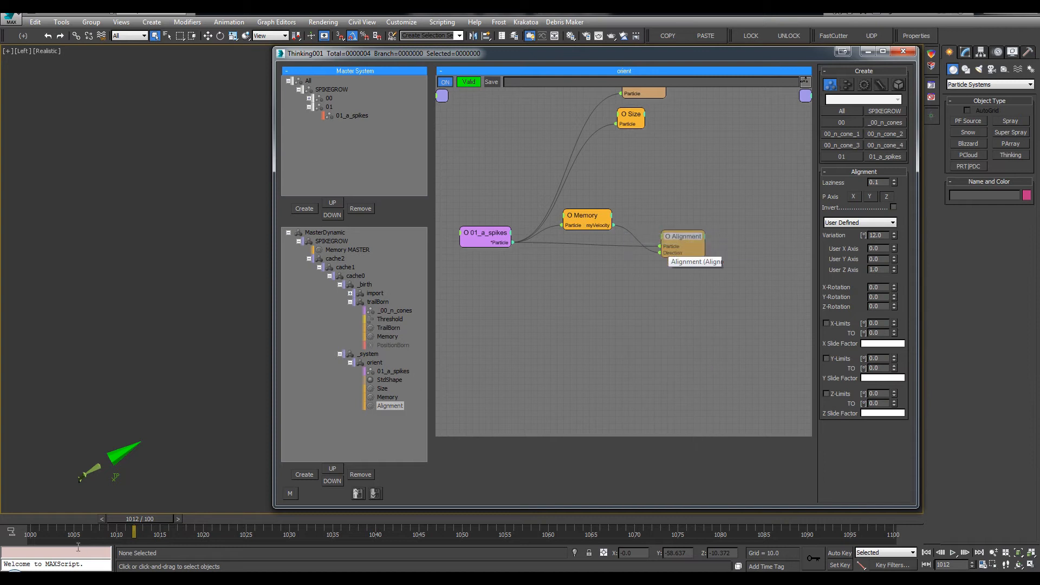
# Scrub to frame 1035 and play the growth animation to examine the spikes without the Alignment operator.
pyautogui.moveTo(131, 527); pyautogui.dragTo(320, 502)
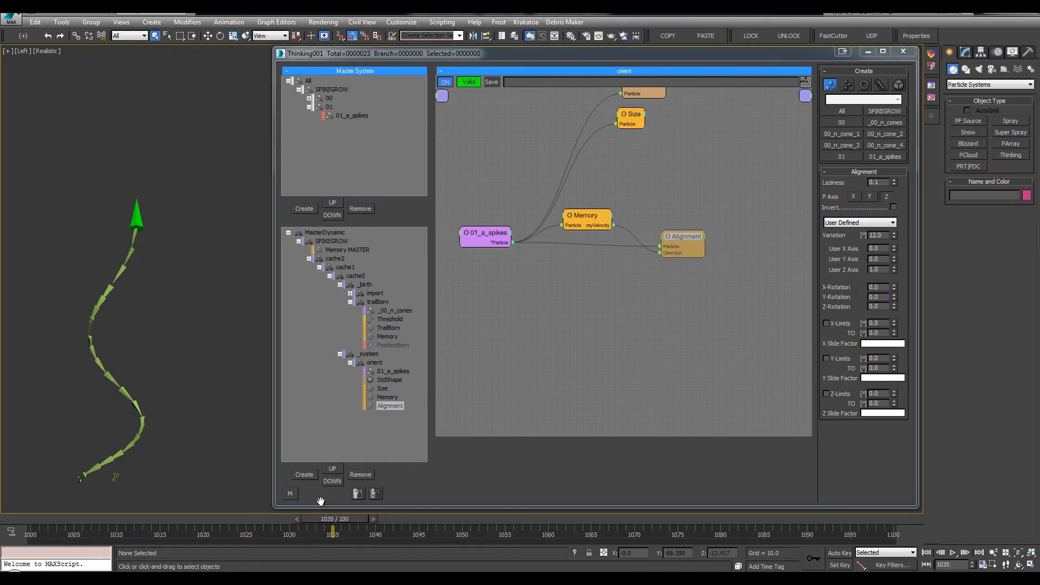
pyautogui.moveTo(121, 290); pyautogui.dragTo(133, 309, button='middle')
pyautogui.press('/')
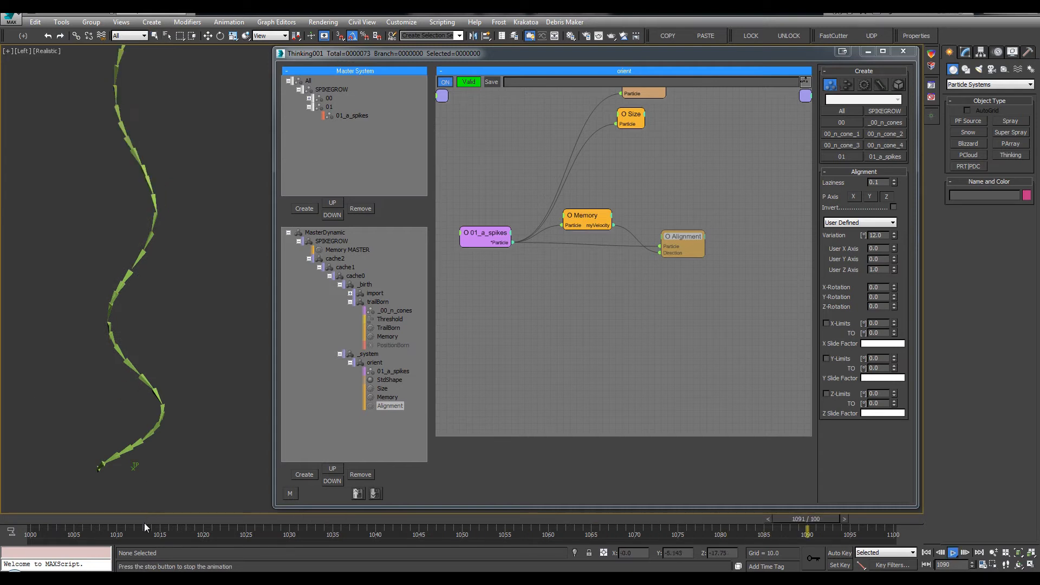
pyautogui.press('/')
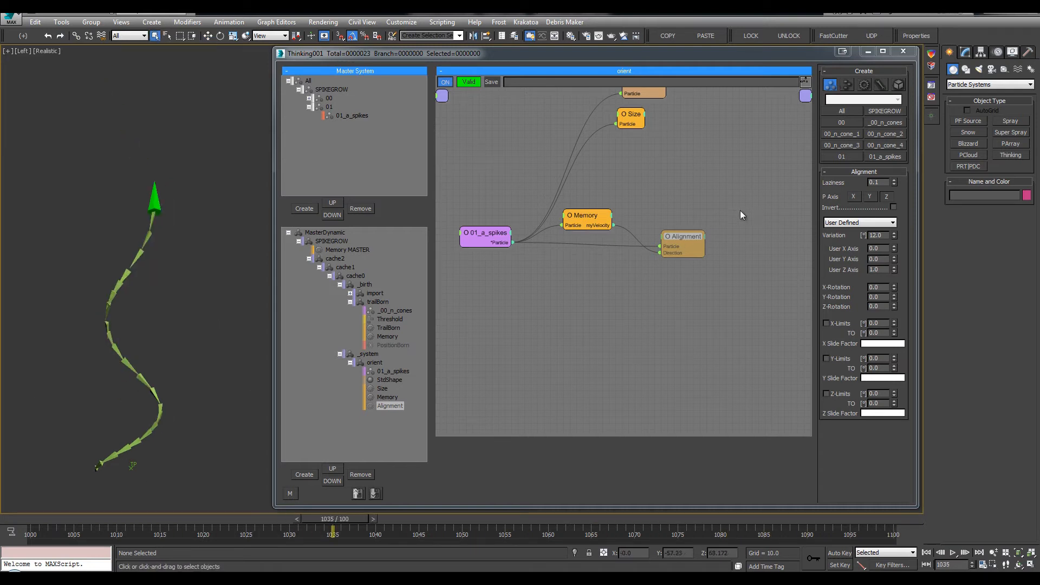
# Re-enable the Alignment operator, set its variation to 36, and replay the spike growth from the early frames.
pyautogui.moveTo(675, 249); pyautogui.dragTo(668, 246)
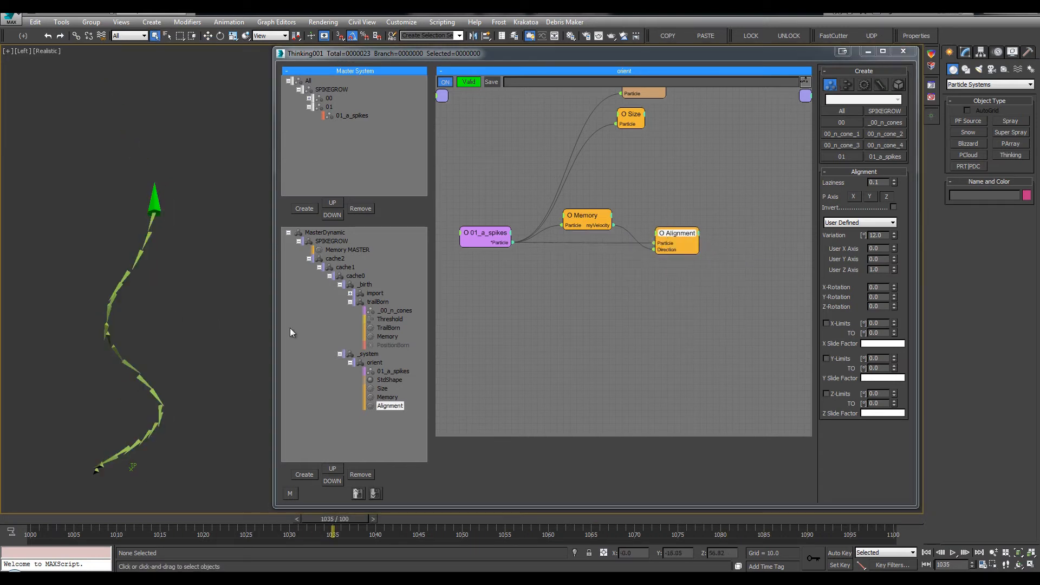
pyautogui.moveTo(894, 234); pyautogui.dragTo(895, 224)
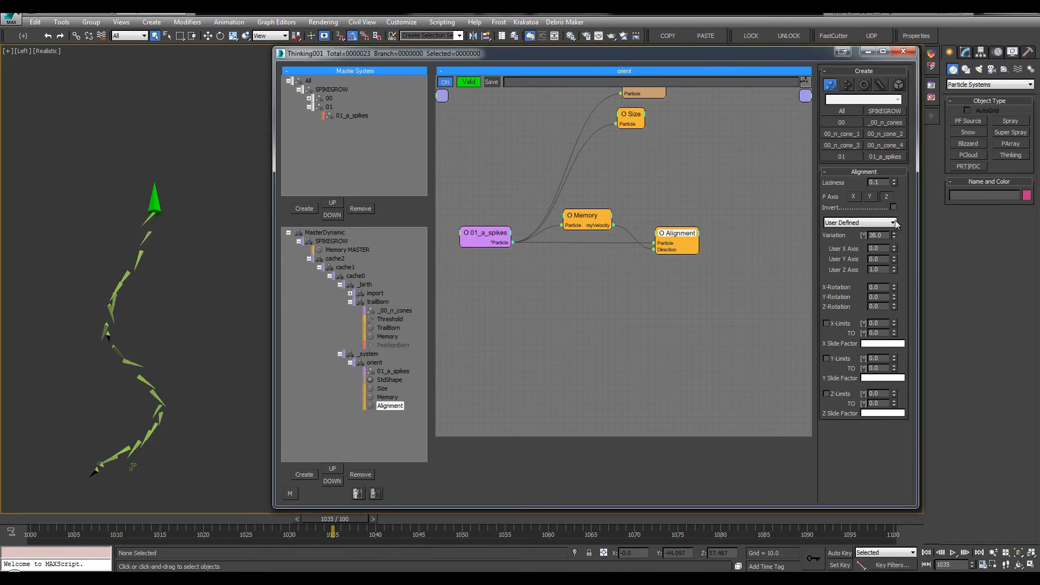
pyautogui.moveTo(124, 519); pyautogui.dragTo(157, 520)
pyautogui.press('/')
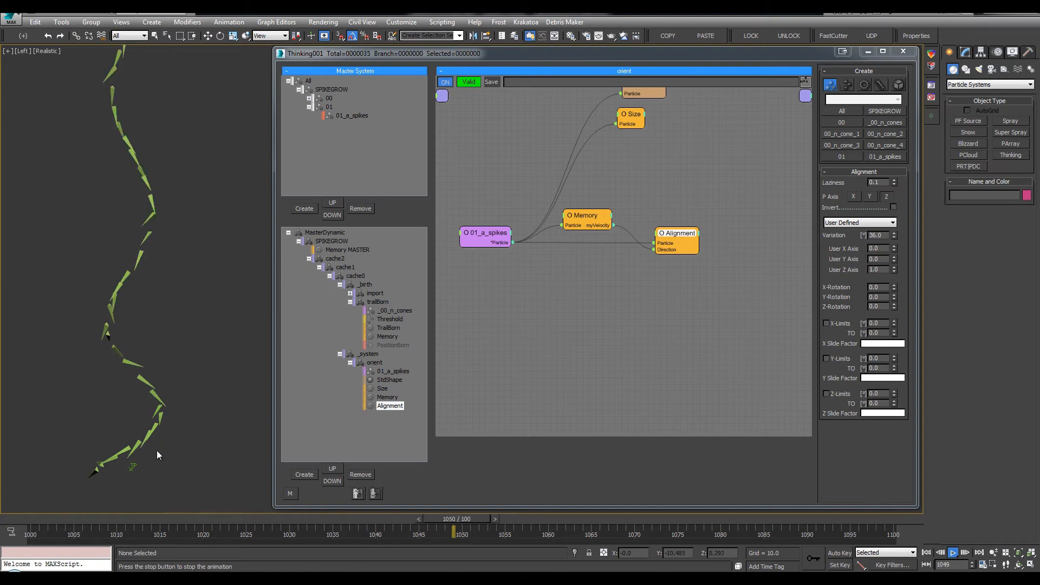
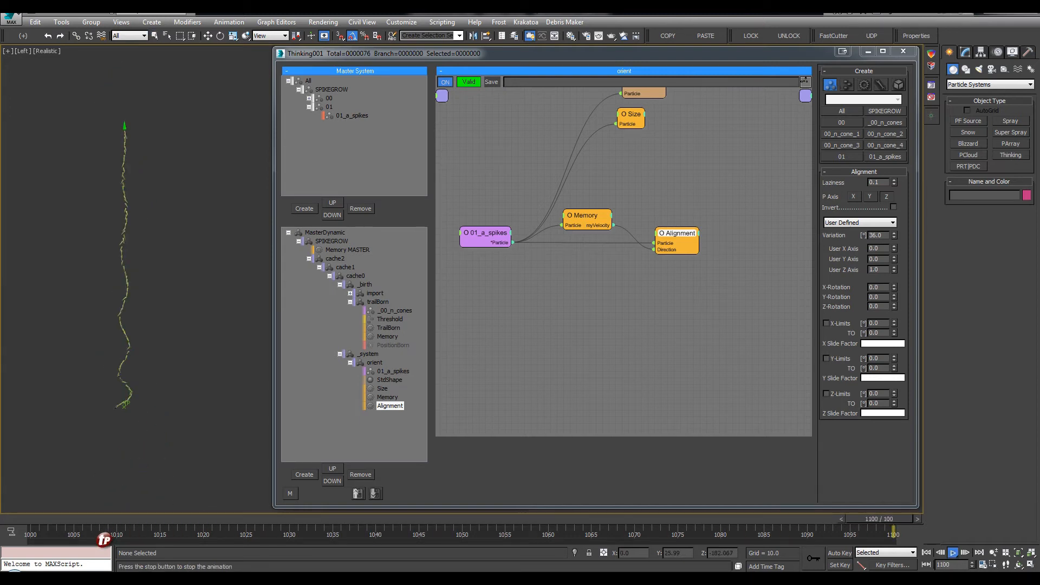
pyautogui.press('/')
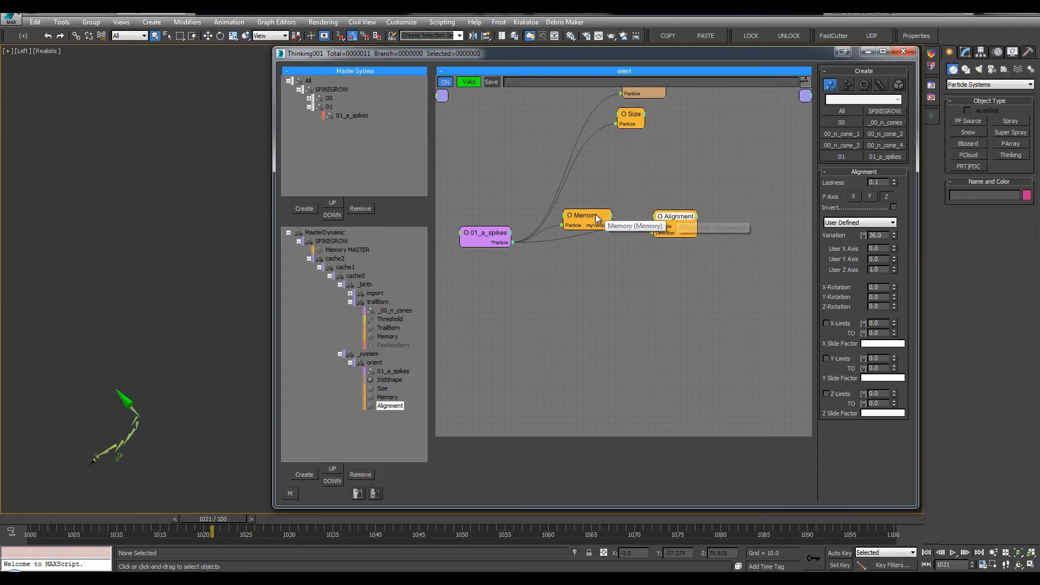
# Reposition the Memory and Alignment nodes and set the Alignment variation to 41.
pyautogui.moveTo(561, 223); pyautogui.dragTo(560, 209)
pyautogui.moveTo(680, 234); pyautogui.dragTo(662, 215)
pyautogui.rightClick(669, 214)
pyautogui.click(668, 219)
pyautogui.rightClick(668, 213)
pyautogui.click(668, 217)
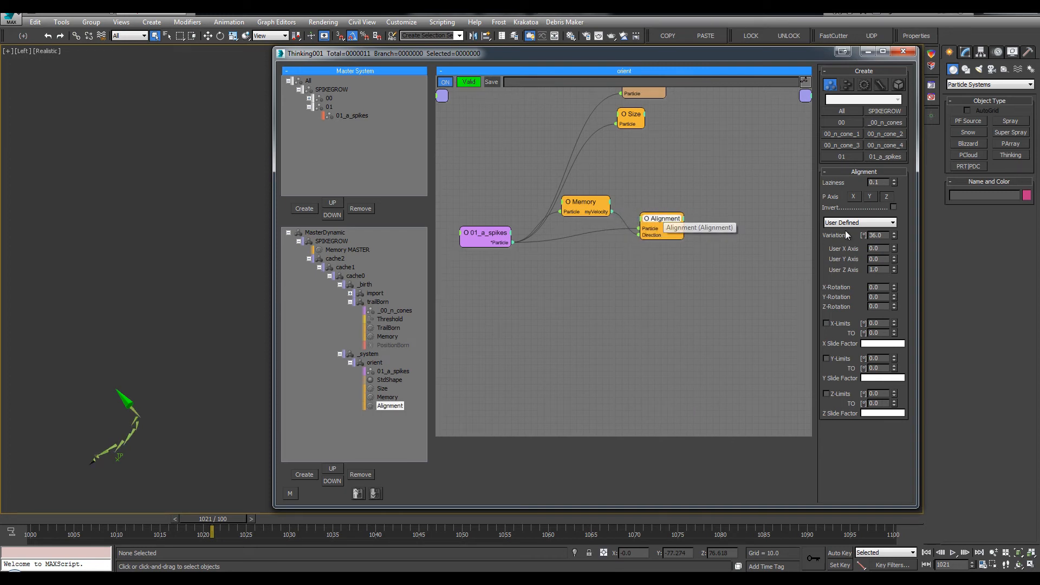
pyautogui.rightClick(894, 233)
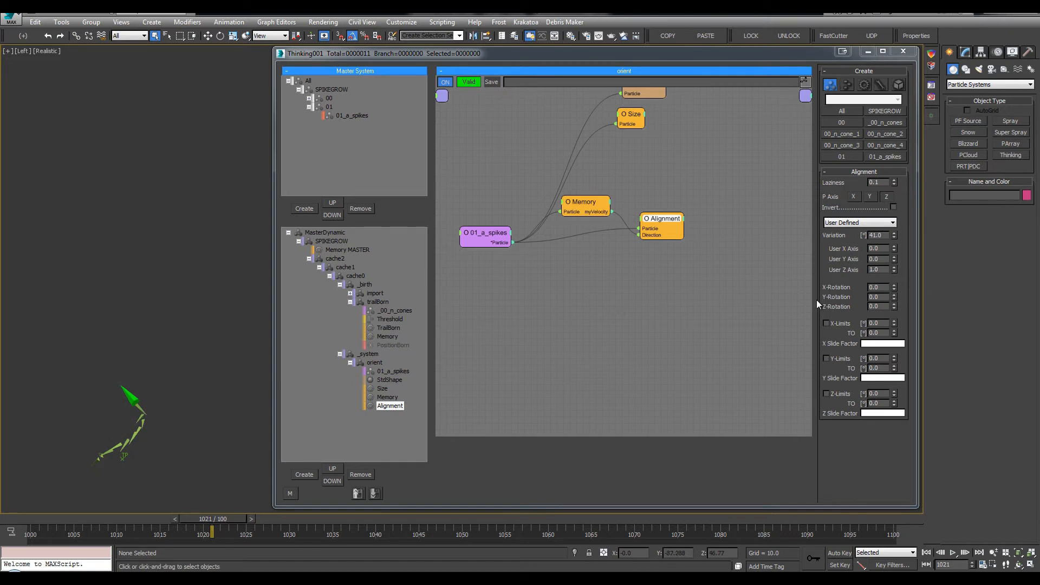
# Add a Velocity operator below Alignment and connect the 01_a_spikes Particle output to its Particle input.
pyautogui.doubleClick(636, 297)
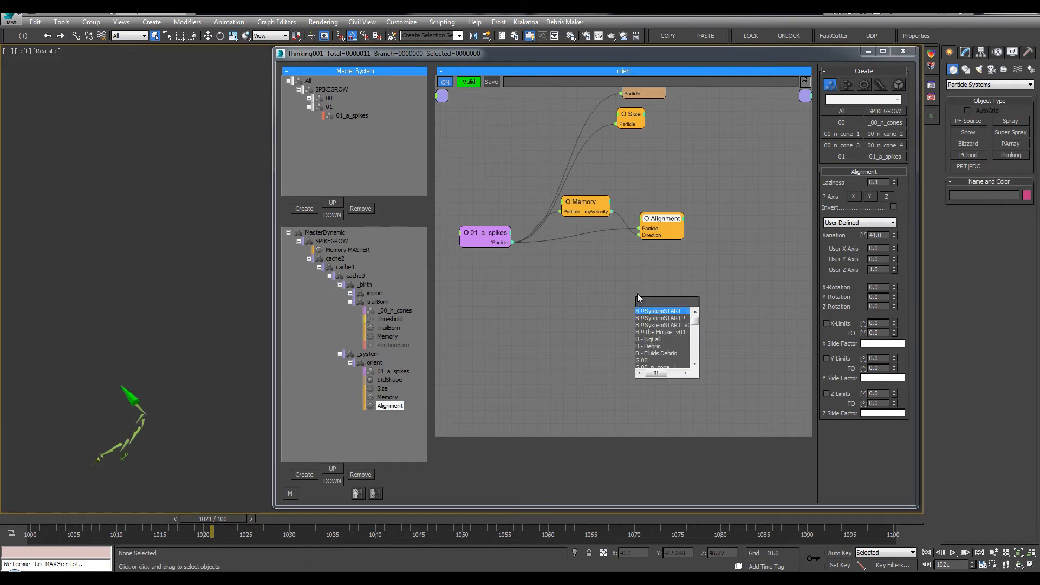
pyautogui.write('vel')
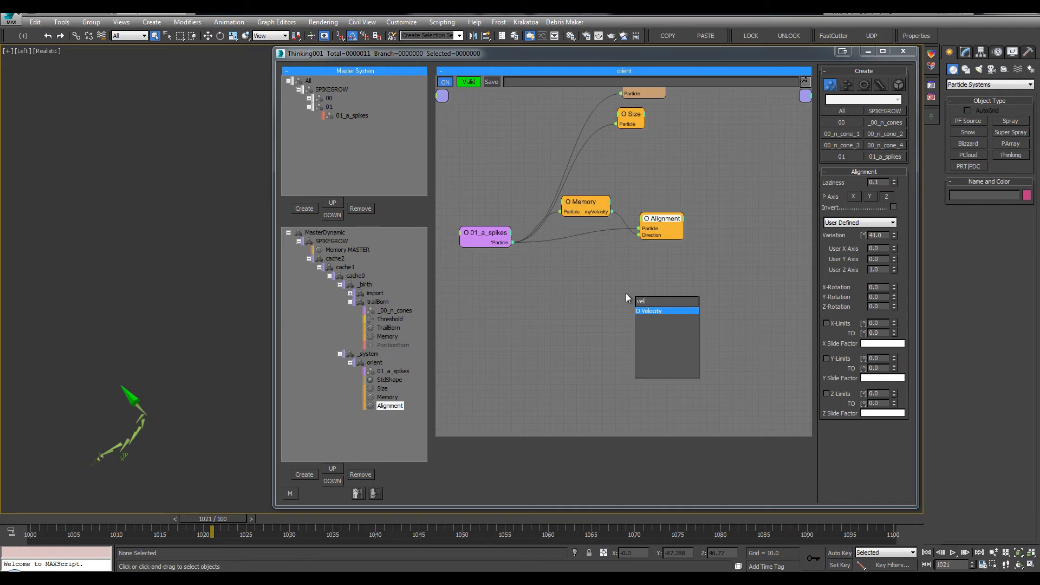
pyautogui.click(645, 311)
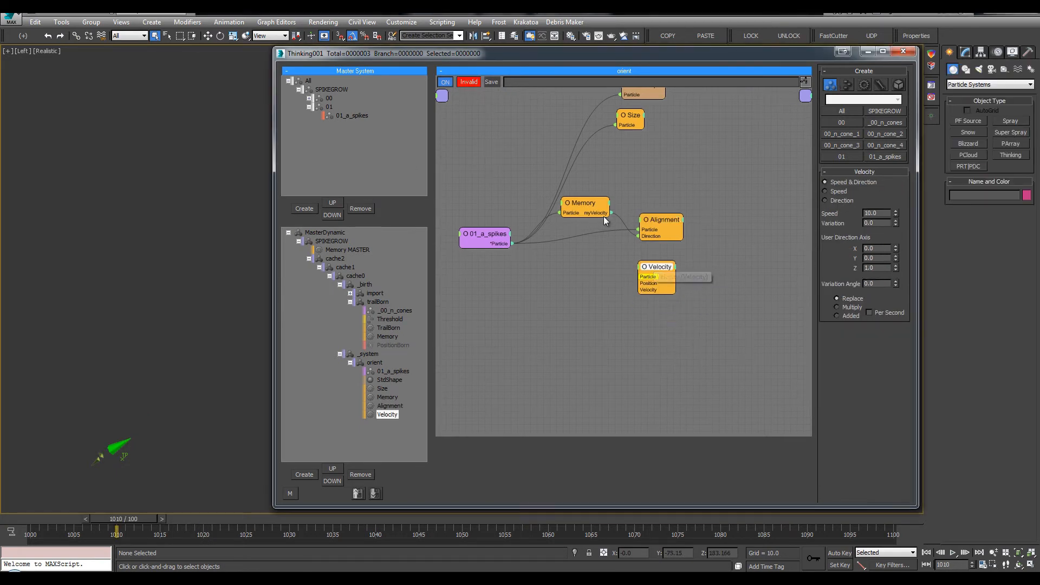
pyautogui.moveTo(626, 175)
pyautogui.mouseDown(button='middle')
pyautogui.moveTo(628, 185)
pyautogui.moveTo(628, 173)
pyautogui.mouseUp(button='middle')
pyautogui.moveTo(612, 291); pyautogui.dragTo(653, 291, button='middle')
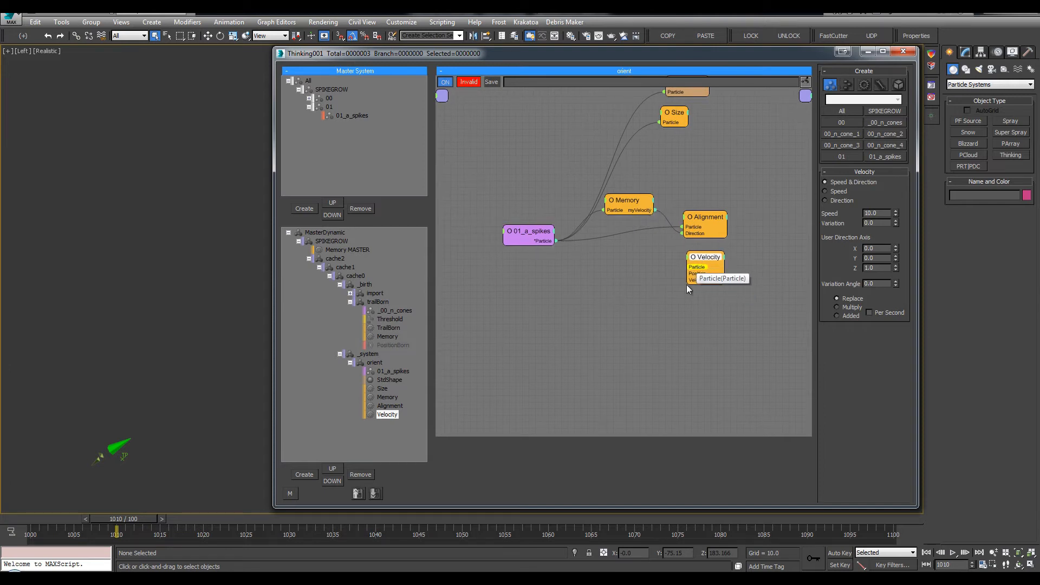
pyautogui.moveTo(161, 515); pyautogui.dragTo(376, 519)
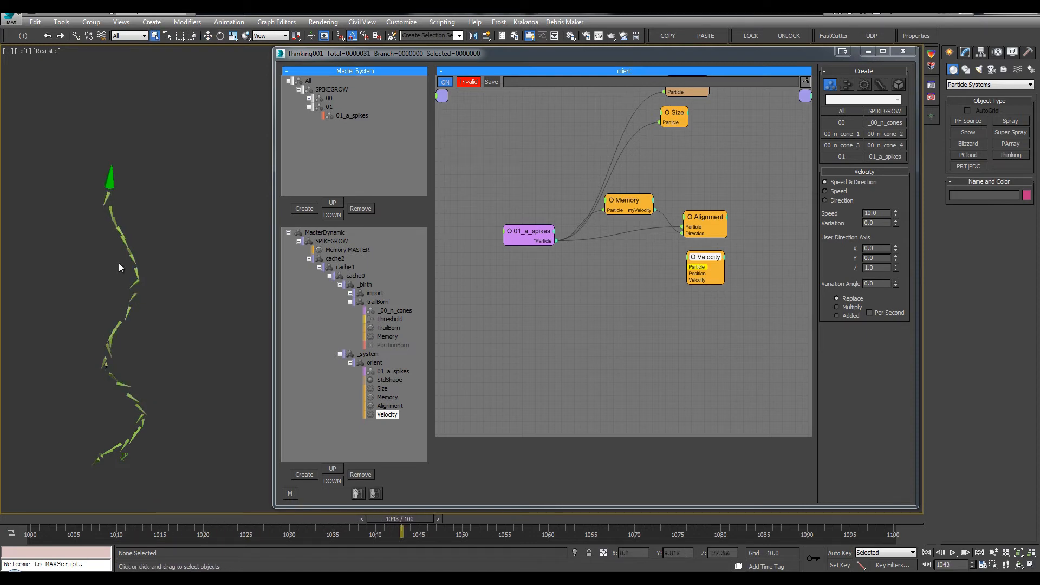
pyautogui.moveTo(556, 240); pyautogui.dragTo(688, 264)
# Expose the Velocity operator's Direction input, connect it to Memory's myVelocity output, and collapse the operator's unused inputs.
pyautogui.moveTo(615, 212); pyautogui.dragTo(594, 215)
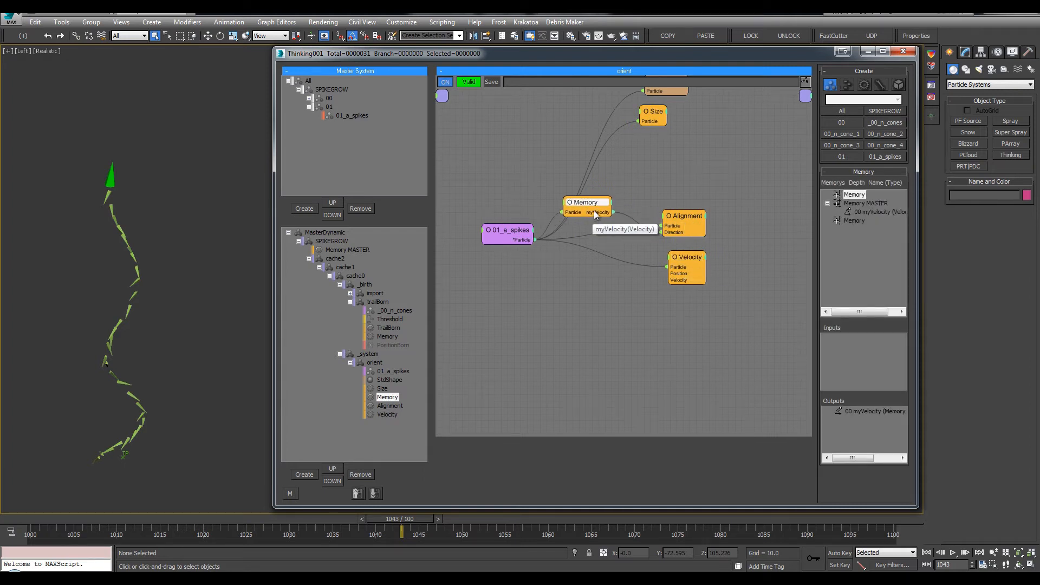
pyautogui.rightClick(675, 263)
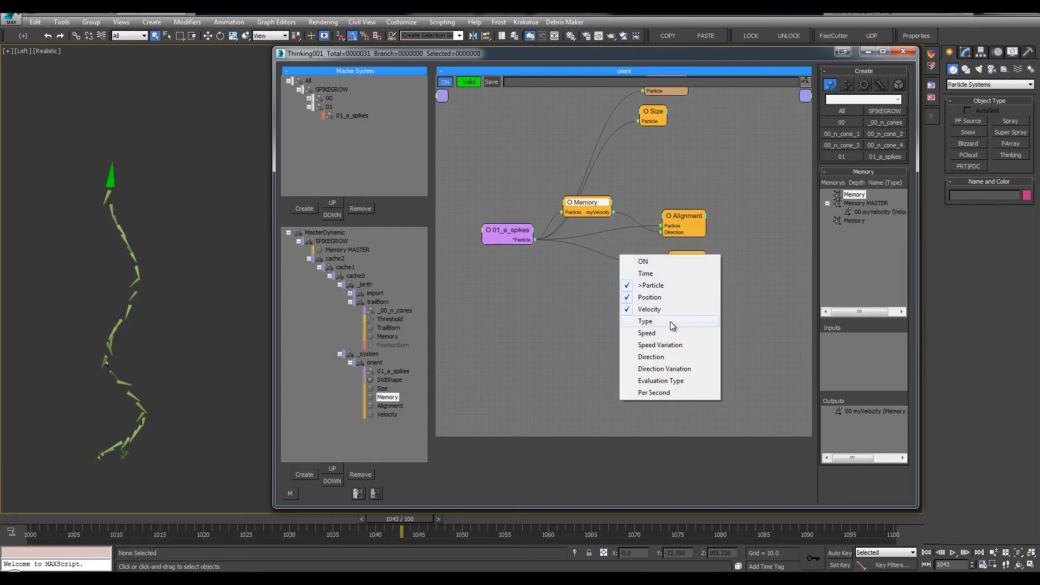
pyautogui.click(656, 356)
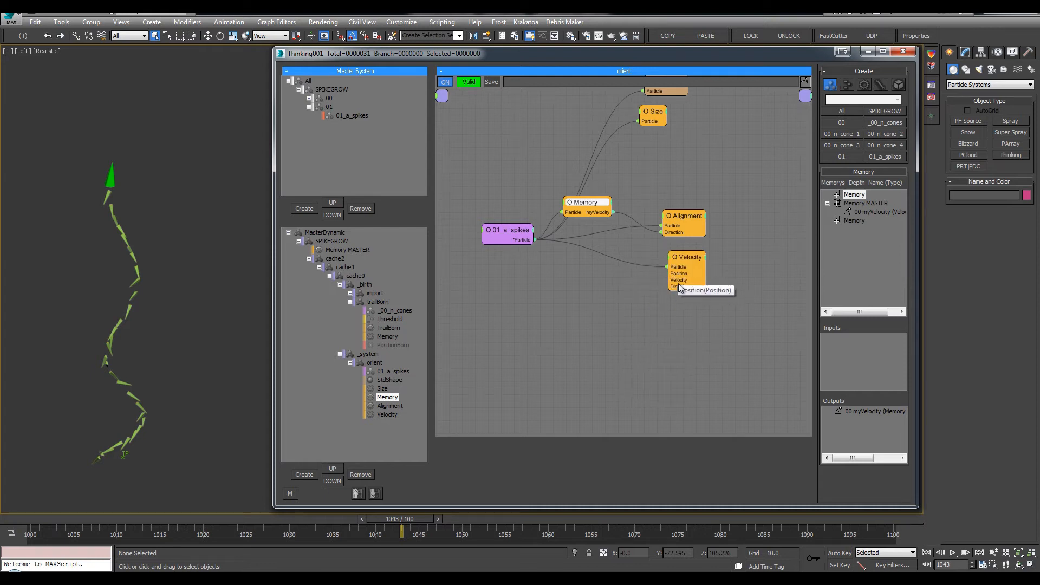
pyautogui.moveTo(680, 287); pyautogui.dragTo(598, 215)
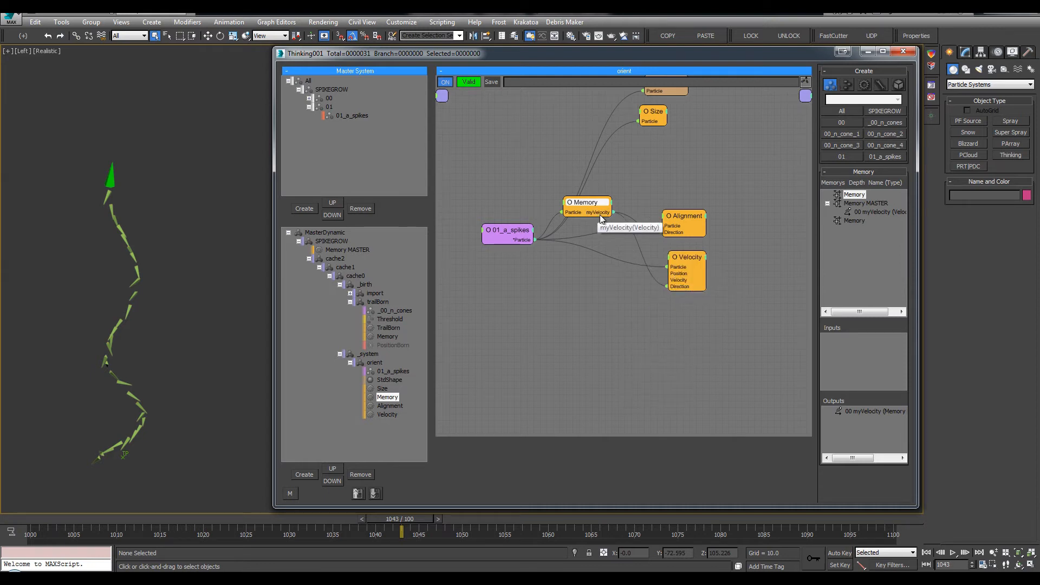
pyautogui.click(686, 259)
pyautogui.doubleClick(686, 260)
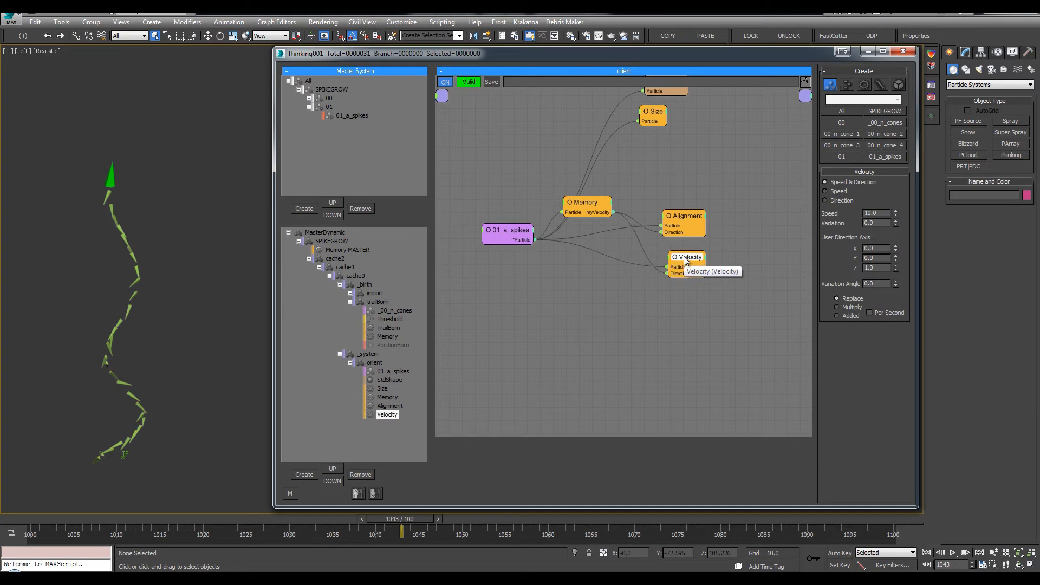
pyautogui.moveTo(686, 260); pyautogui.dragTo(675, 259)
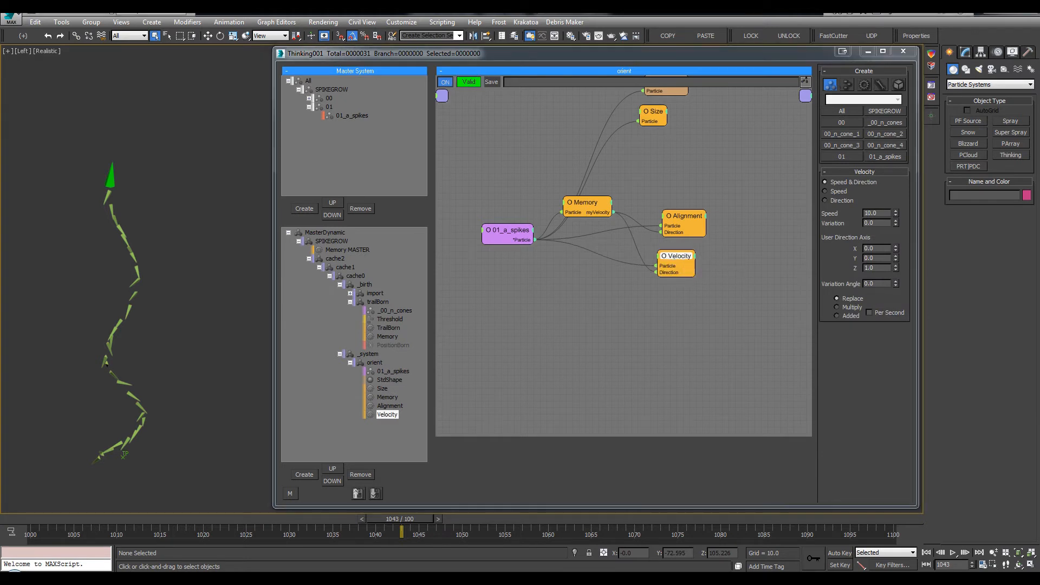
pyautogui.moveTo(685, 260); pyautogui.dragTo(691, 260)
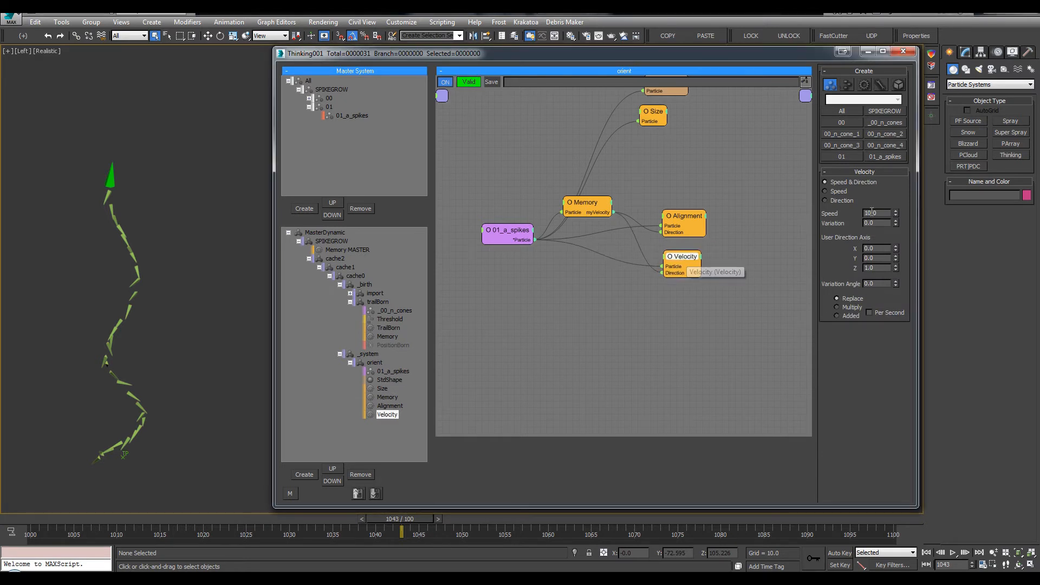
# Set the Velocity operator's speed to 0 and variation to 42, and replay the spike growth up to frame 1036.
pyautogui.moveTo(897, 222); pyautogui.dragTo(897, 199)
pyautogui.moveTo(386, 518); pyautogui.dragTo(254, 518)
pyautogui.moveTo(682, 263); pyautogui.dragTo(686, 265)
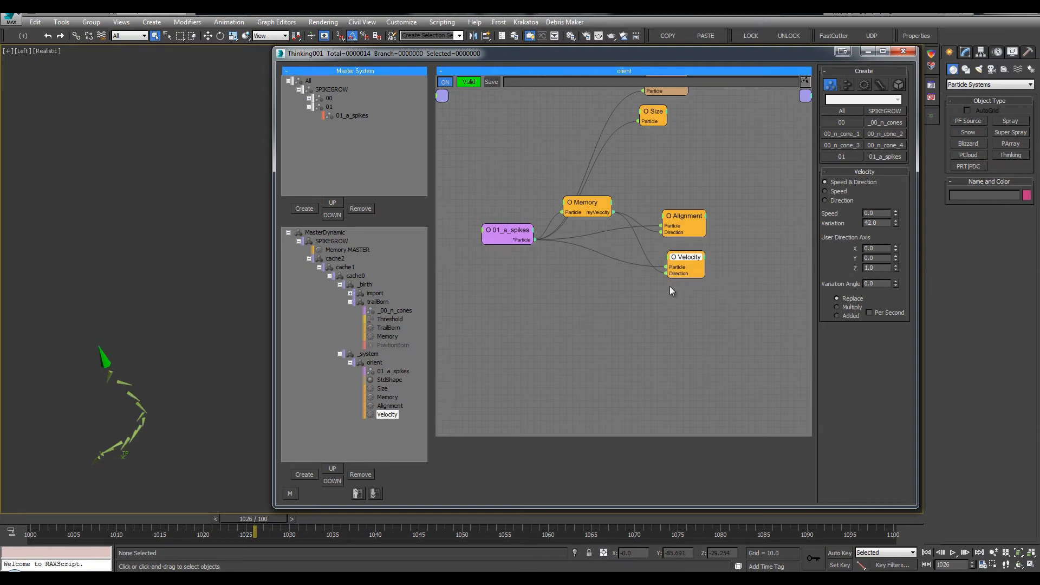
pyautogui.moveTo(271, 520); pyautogui.dragTo(371, 523)
pyautogui.moveTo(694, 257); pyautogui.dragTo(693, 261)
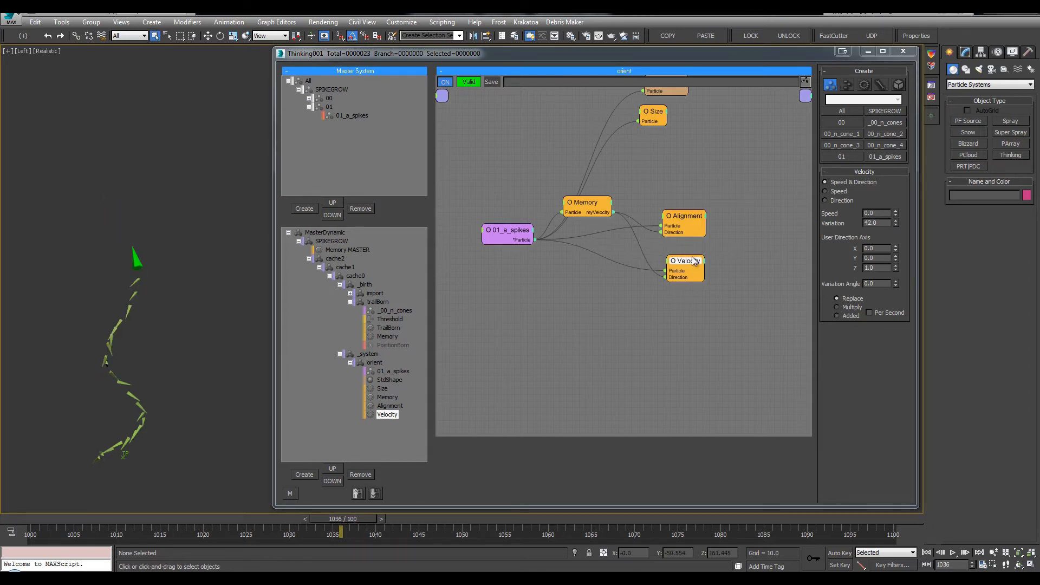
# Raise the Velocity operator's speed to 50 and play back the spikes up to frame 1049.
pyautogui.moveTo(896, 213); pyautogui.dragTo(782, 183)
pyautogui.press('/')
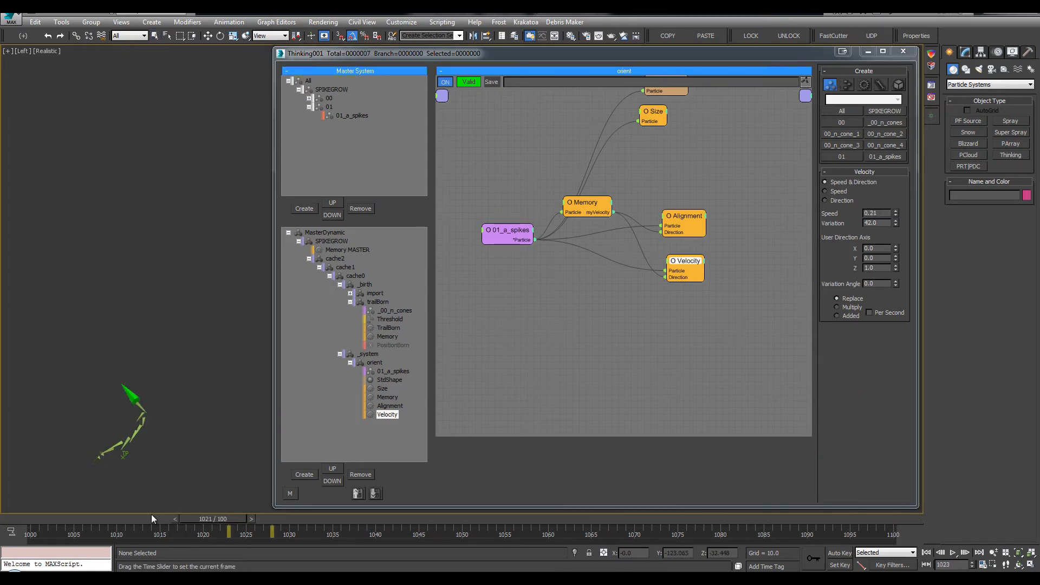
pyautogui.doubleClick(877, 213)
pyautogui.write('50')
pyautogui.press('Return')
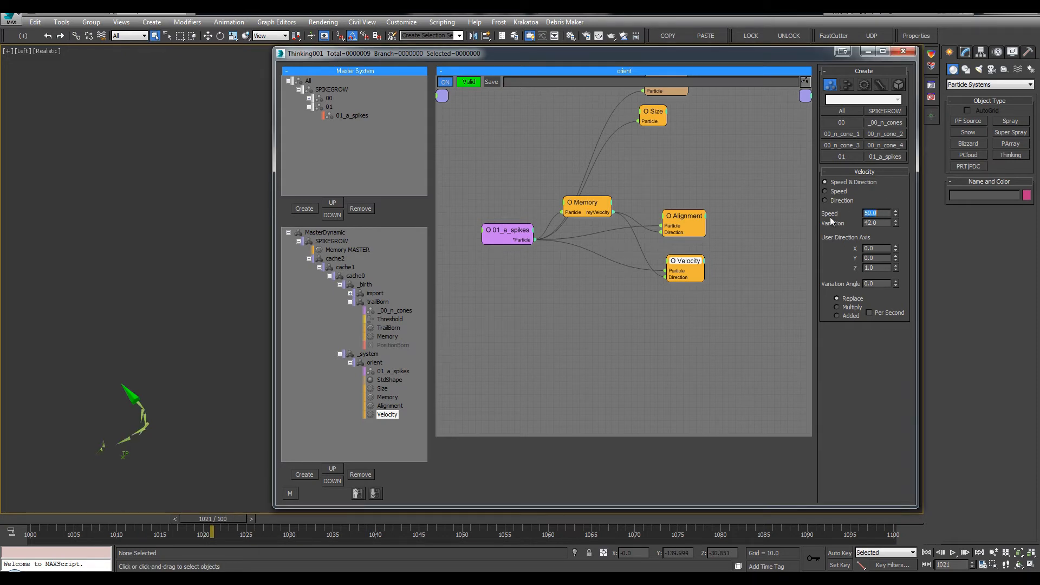
pyautogui.press('/')
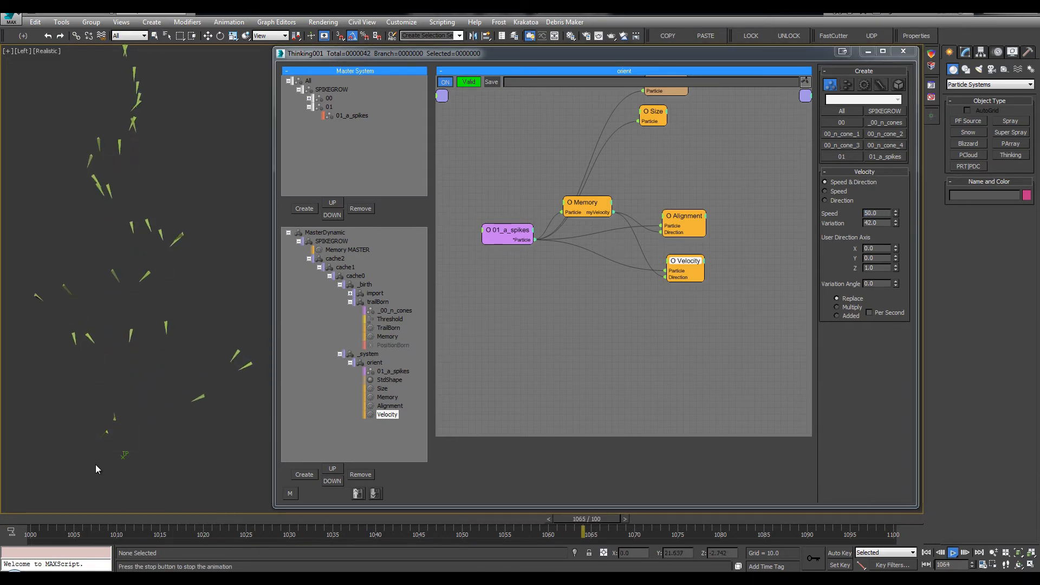
pyautogui.moveTo(84, 518); pyautogui.dragTo(459, 483)
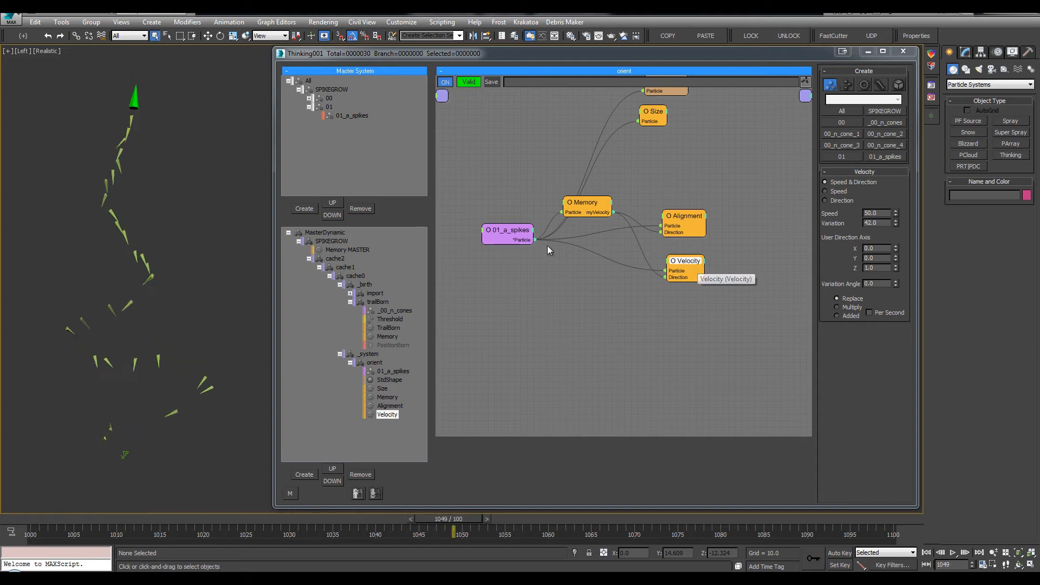
# Reposition the 01_a_spikes node slightly lower in the orient network and inspect the spikes up close at frame 1029.
pyautogui.click(509, 252)
pyautogui.moveTo(510, 239)
pyautogui.mouseDown()
pyautogui.moveTo(675, 265)
pyautogui.moveTo(477, 255)
pyautogui.moveTo(511, 256)
pyautogui.mouseUp()
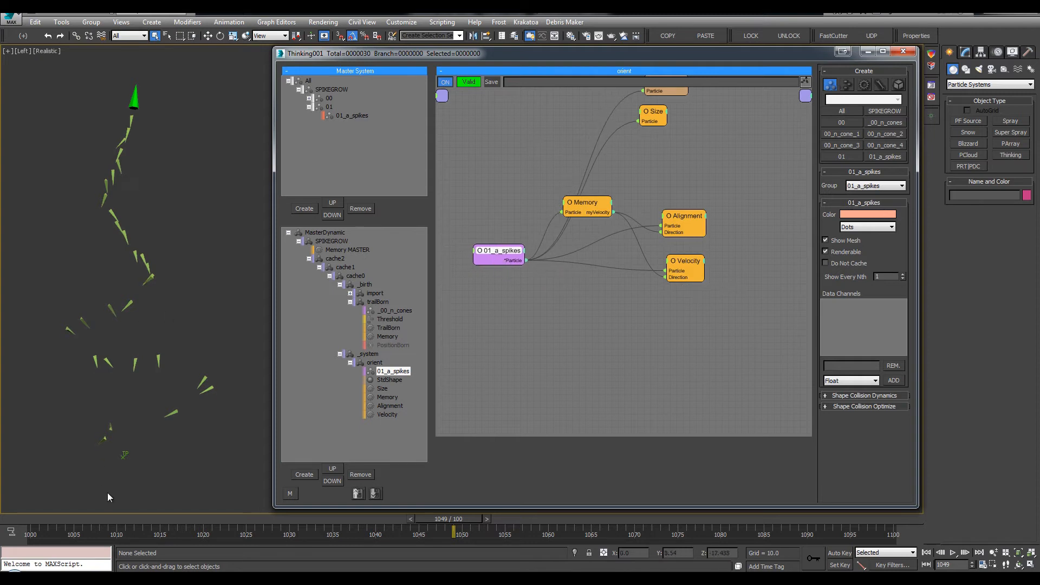
pyautogui.moveTo(91, 518); pyautogui.dragTo(281, 535)
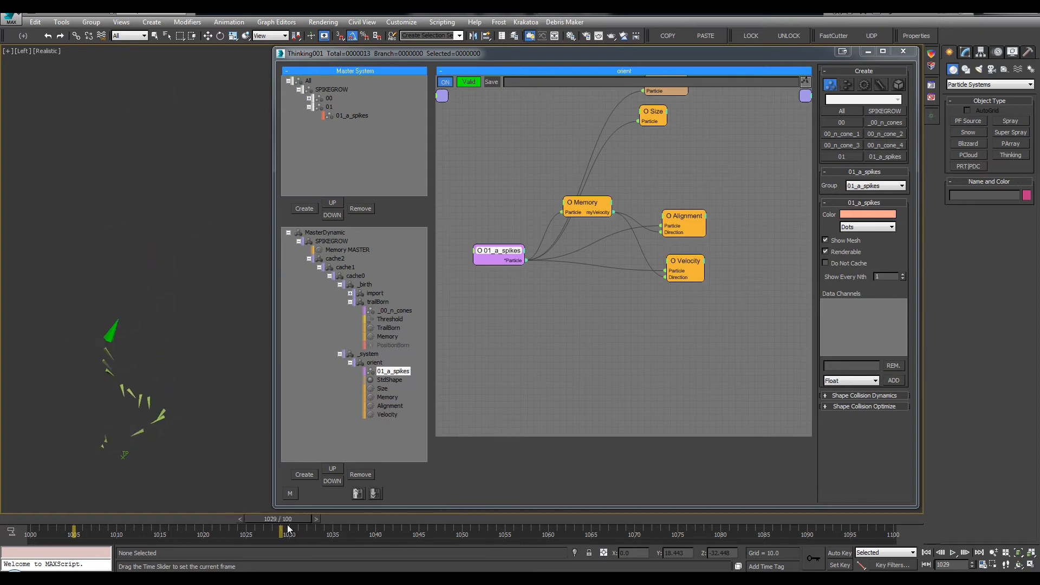
pyautogui.scroll(4, 115, 395)
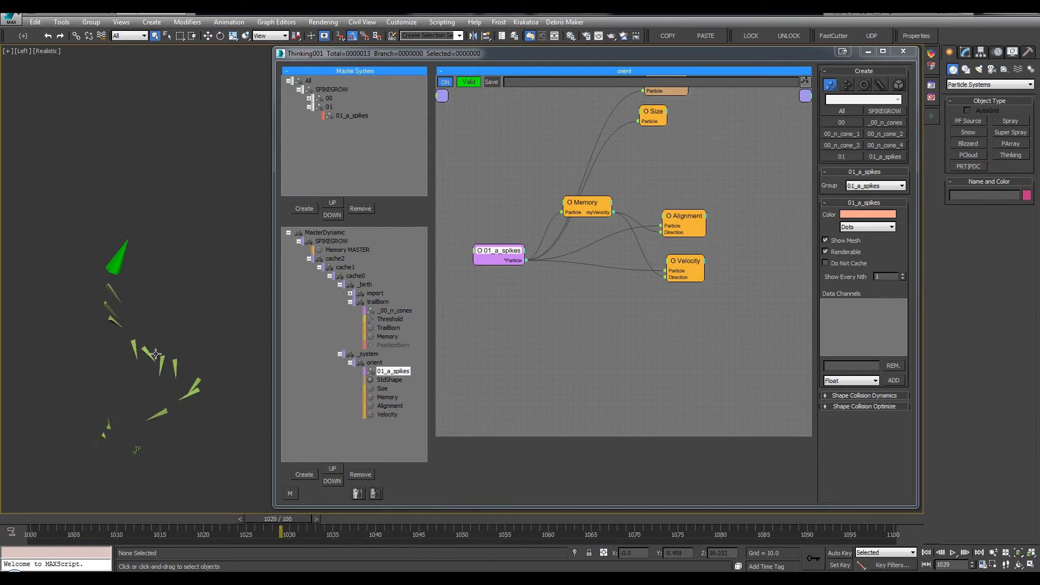
# Enable Invert on the Alignment operator.
pyautogui.moveTo(595, 238); pyautogui.dragTo(586, 258, button='middle')
pyautogui.click(653, 148)
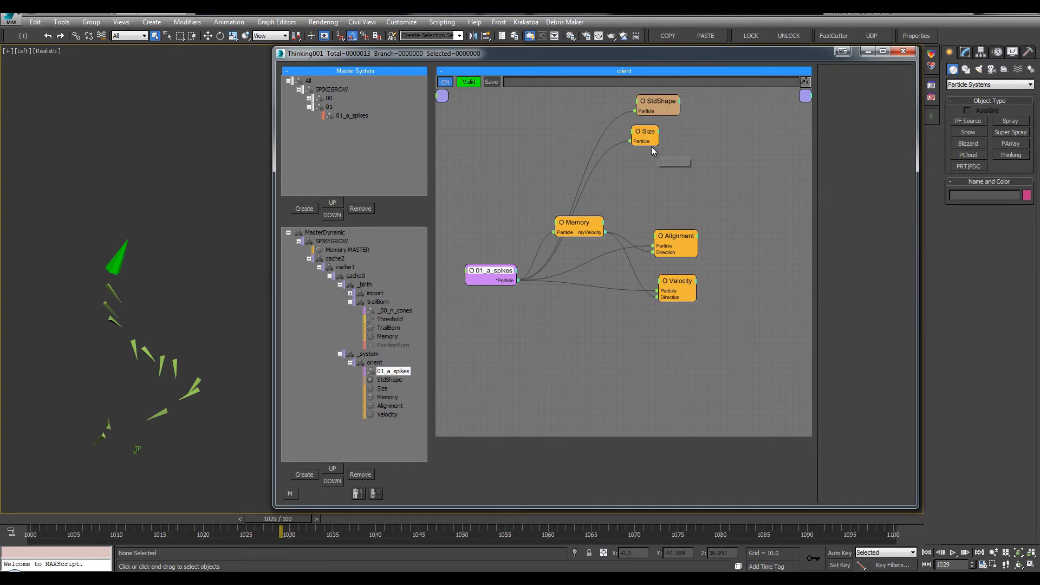
pyautogui.click(672, 241)
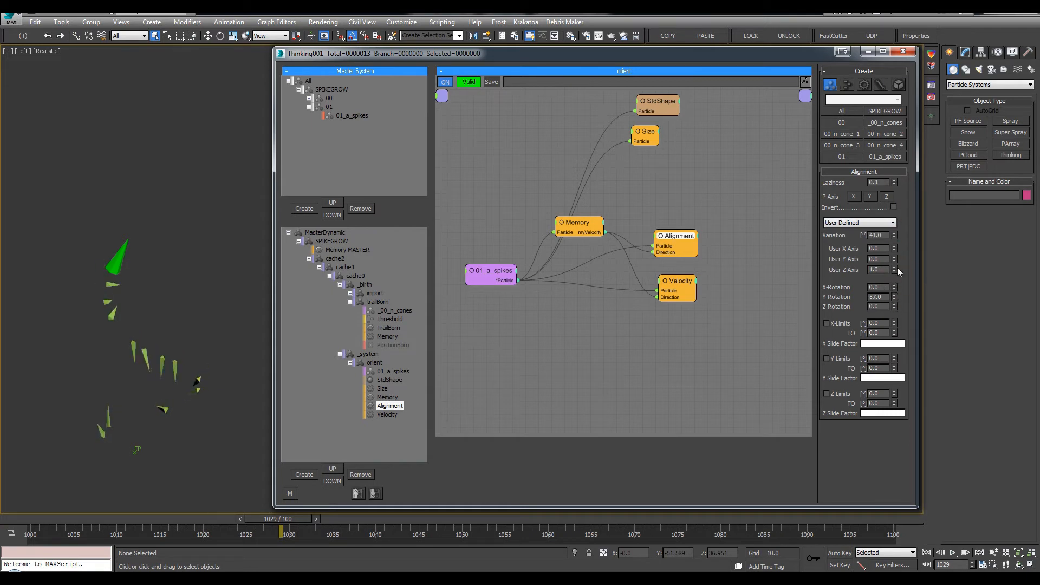
pyautogui.click(892, 208)
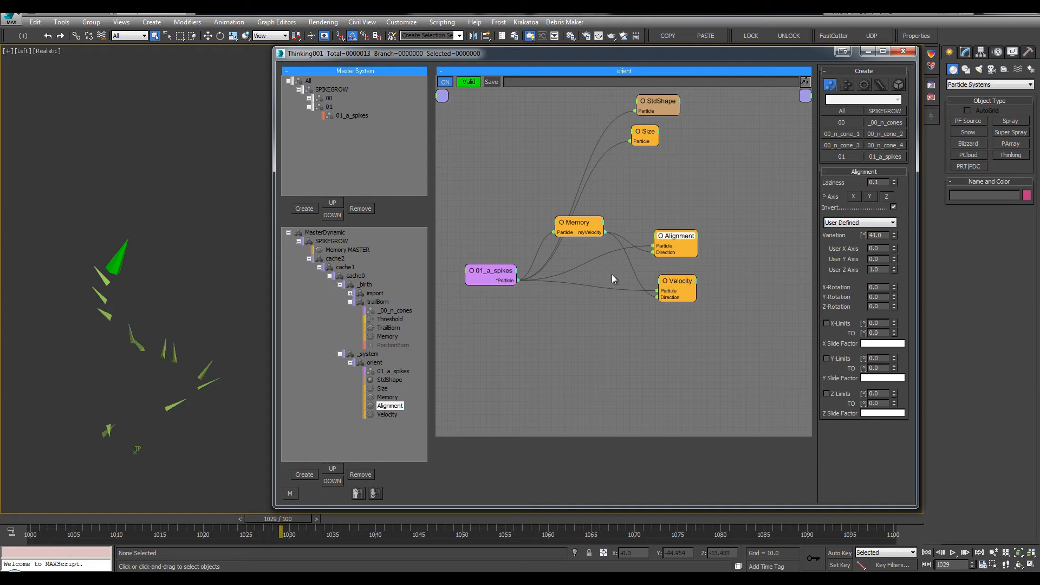
# Disable the Velocity operator and replay the growth to frame 1029.
pyautogui.rightClick(677, 285)
pyautogui.click(675, 287)
pyautogui.moveTo(119, 519); pyautogui.dragTo(278, 519)
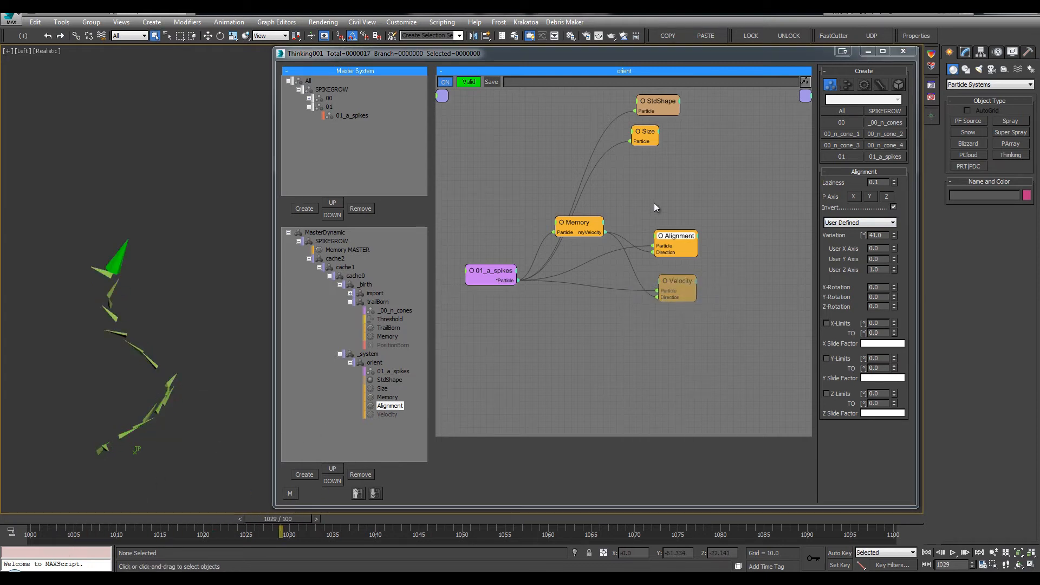
# Set the Alignment variation to 0, turn the Velocity operator on, and replay the growth to frame 1036.
pyautogui.rightClick(894, 239)
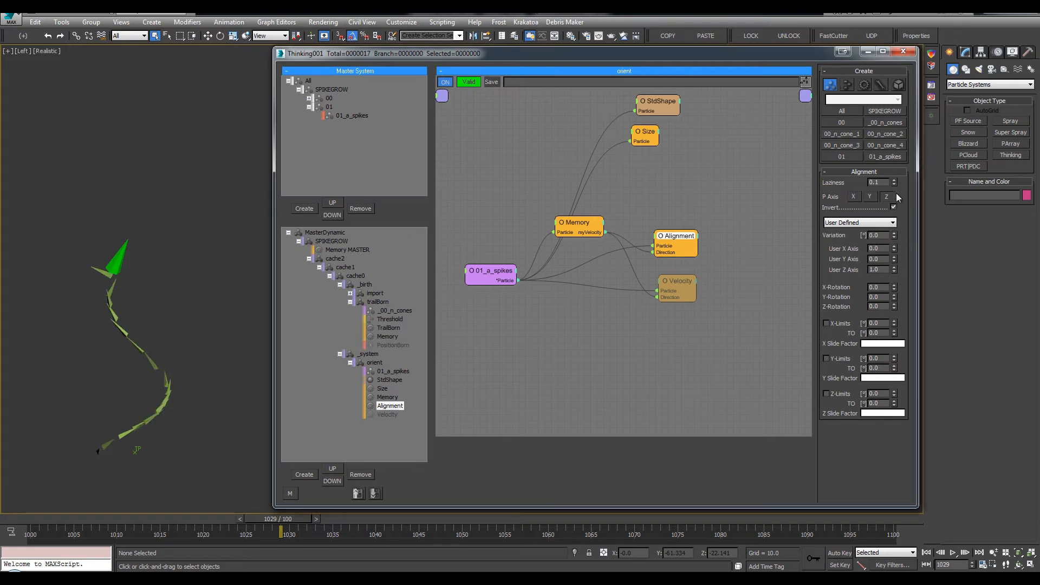
pyautogui.moveTo(278, 519); pyautogui.dragTo(392, 519)
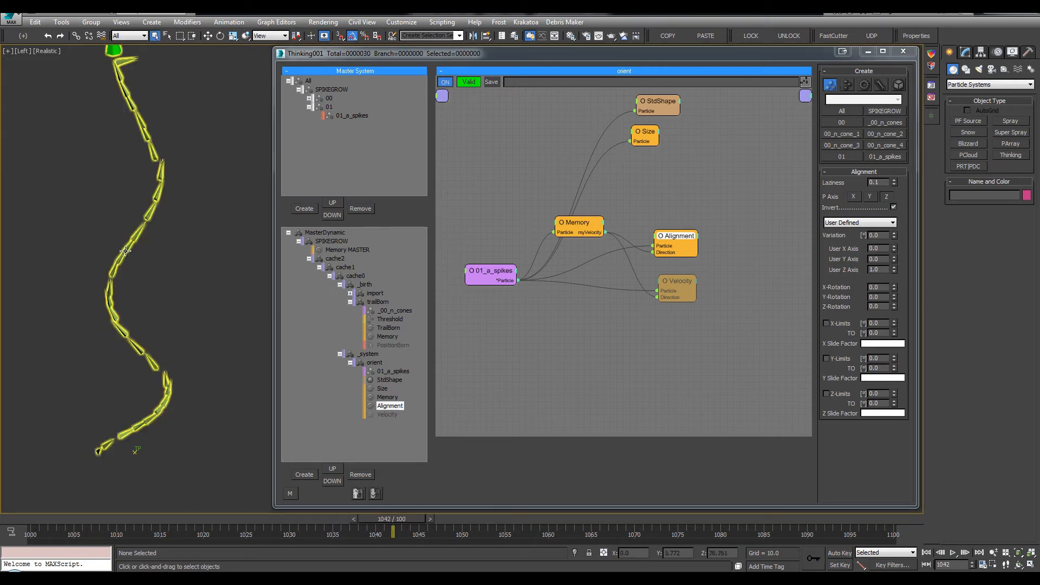
pyautogui.click(682, 281)
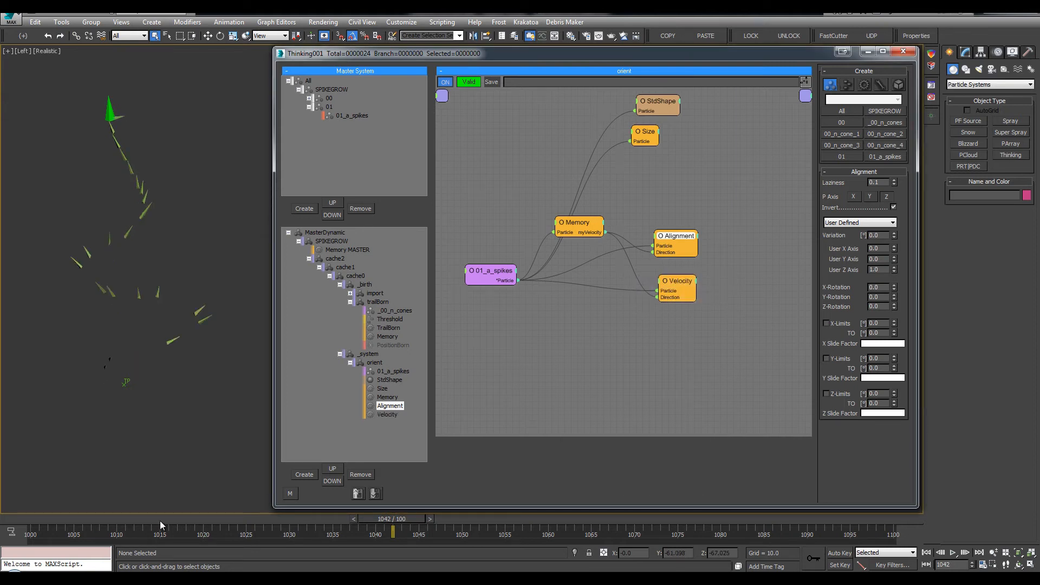
pyautogui.moveTo(161, 521); pyautogui.dragTo(342, 518)
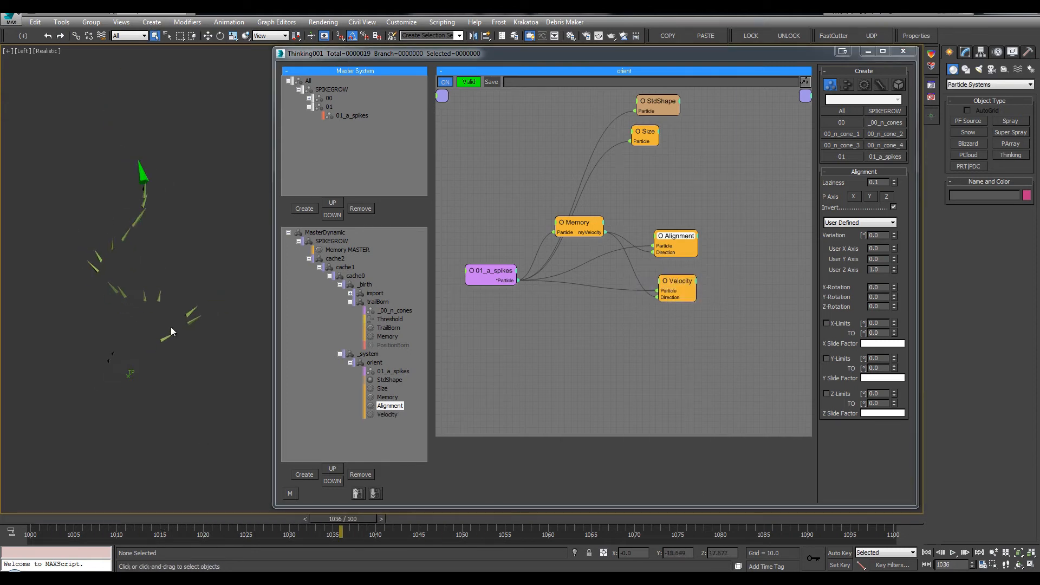
# Collapse the trailBorn and orient branches and create a dynamic set named _anim under _system.
pyautogui.click(350, 302)
pyautogui.click(350, 319)
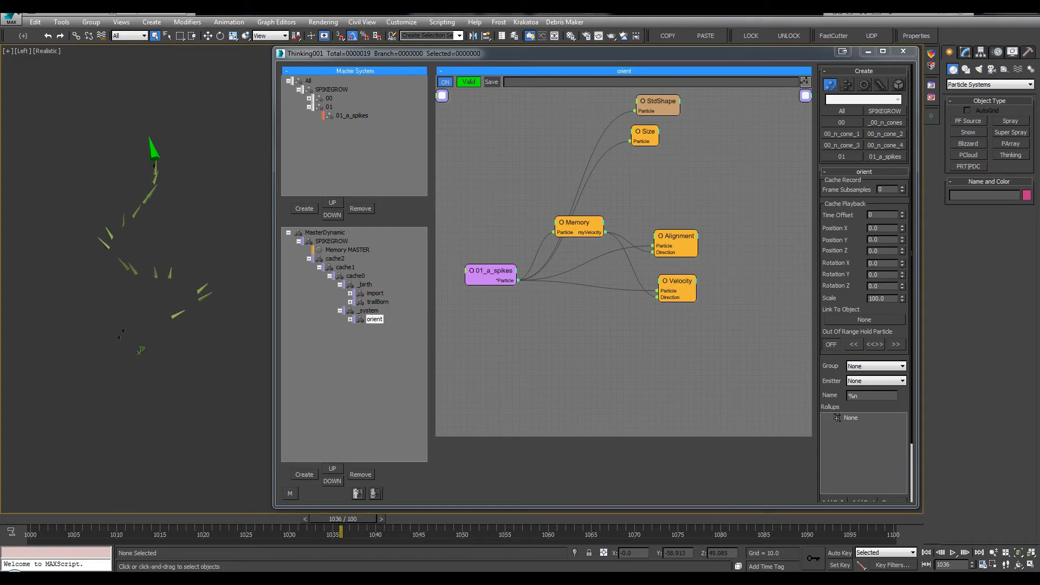
pyautogui.click(364, 310)
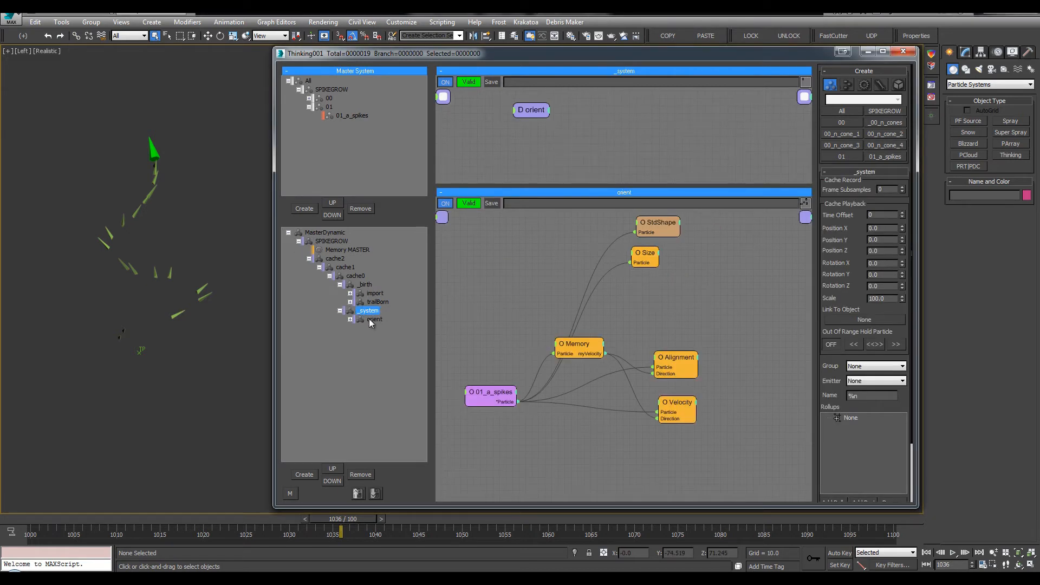
pyautogui.moveTo(323, 126); pyautogui.dragTo(372, 333)
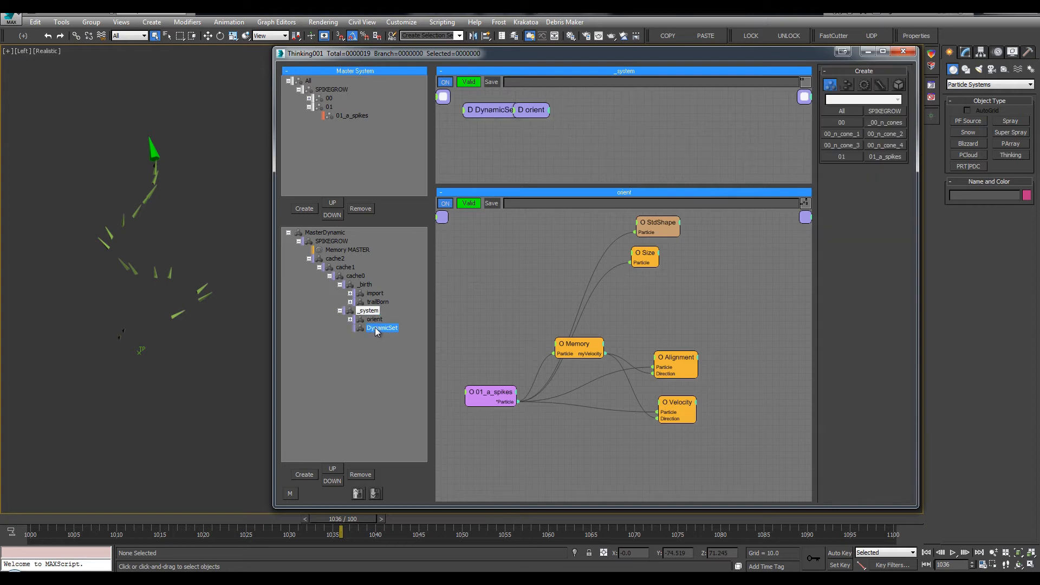
pyautogui.doubleClick(375, 327)
pyautogui.write('_anim')
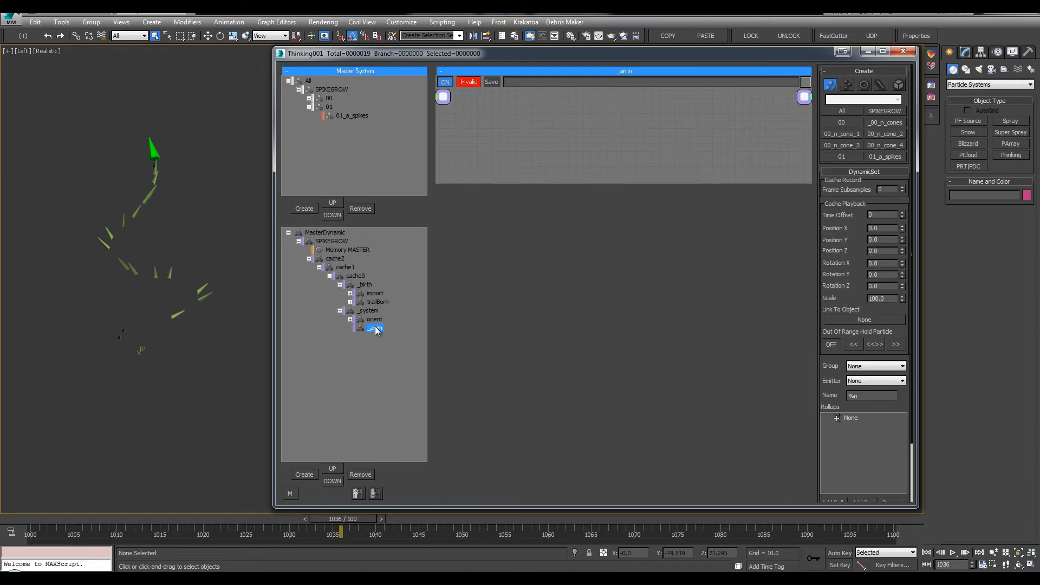
# Create two dynamic sets named grow and slow inside _anim, and enlarge the slow network area.
pyautogui.doubleClick(386, 336)
pyautogui.write('_row')
pyautogui.press('Return')
pyautogui.doubleClick(390, 345)
pyautogui.write('slow')
pyautogui.press('Return')
pyautogui.moveTo(547, 179); pyautogui.dragTo(545, 486)
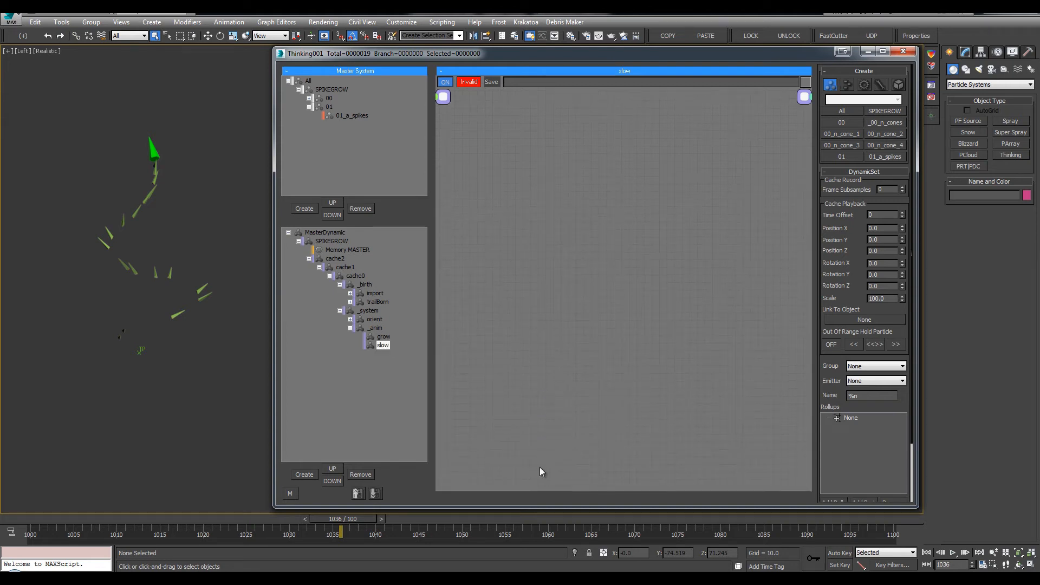
# Add the 01_a_spikes group node to the slow dynamic set and replay the spikes to frame 1023.
pyautogui.rightClick(483, 191)
pyautogui.moveTo(492, 204)
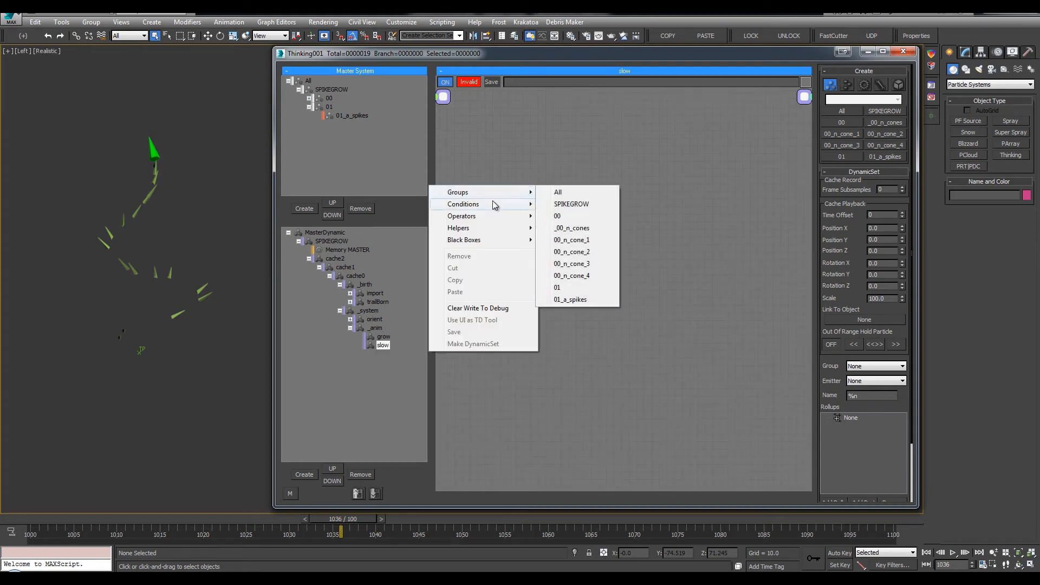
pyautogui.click(574, 300)
pyautogui.moveTo(625, 245); pyautogui.dragTo(587, 246, button='middle')
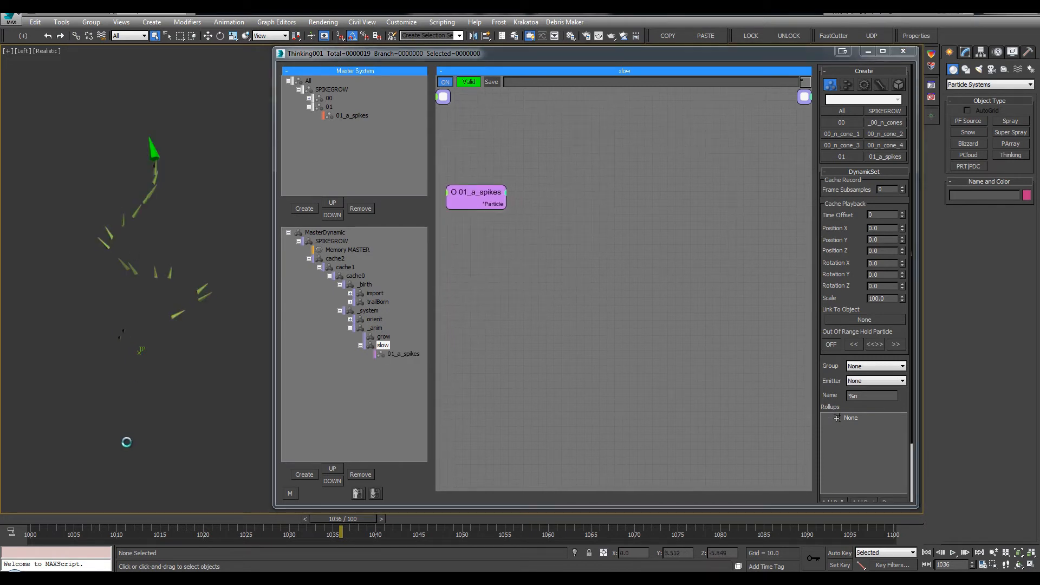
pyautogui.moveTo(90, 514); pyautogui.dragTo(263, 521)
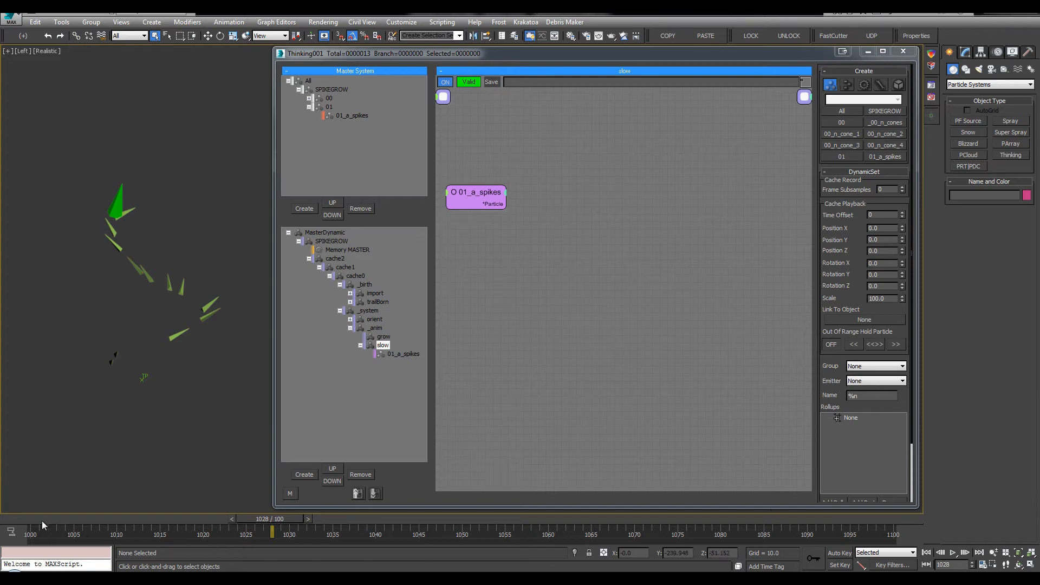
pyautogui.moveTo(43, 521); pyautogui.dragTo(230, 521)
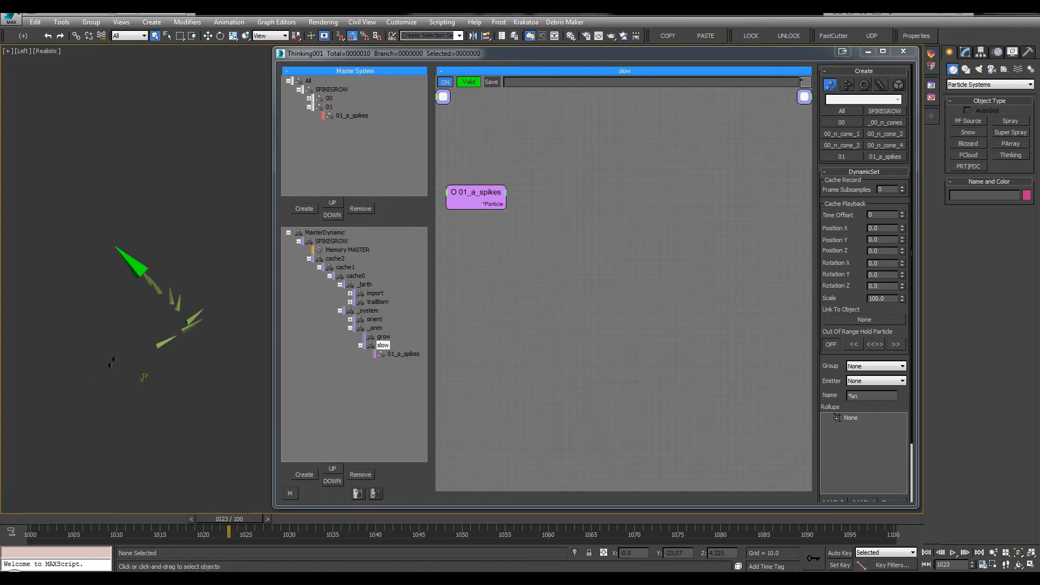
pyautogui.moveTo(512, 196); pyautogui.dragTo(521, 199)
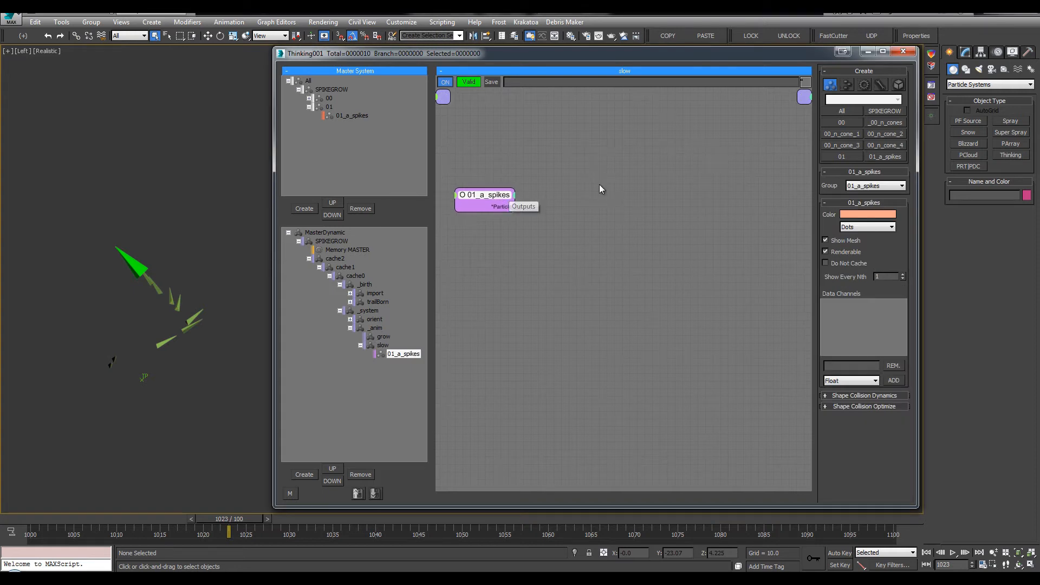
# Add an EggTimer helper beside the 01_a_spikes node in the slow network.
pyautogui.rightClick(602, 185)
pyautogui.write('eg')
pyautogui.click(622, 200)
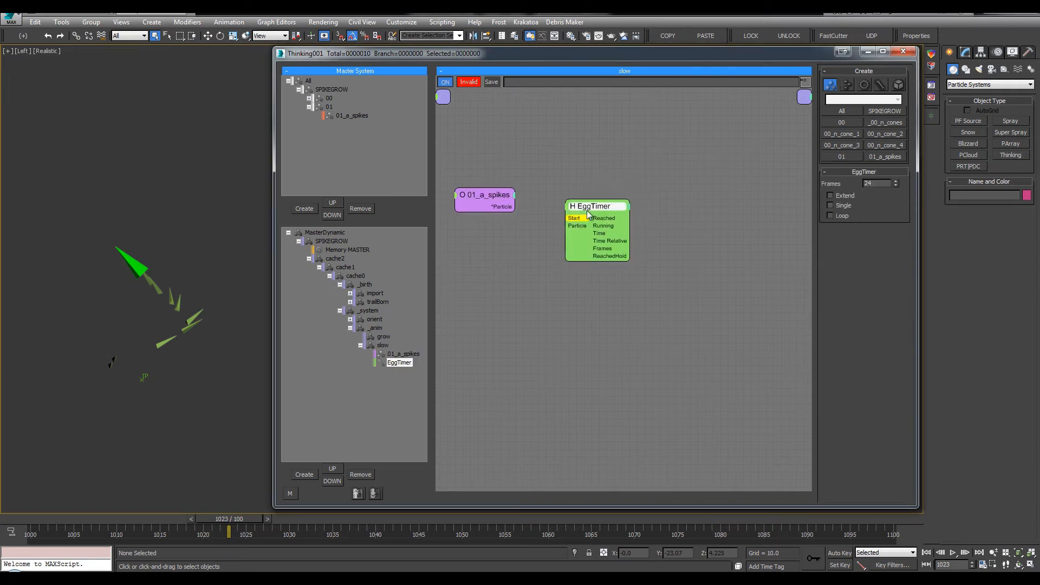
# Add a ParticleData operator beyond the EggTimer in the slow network.
pyautogui.rightClick(697, 183)
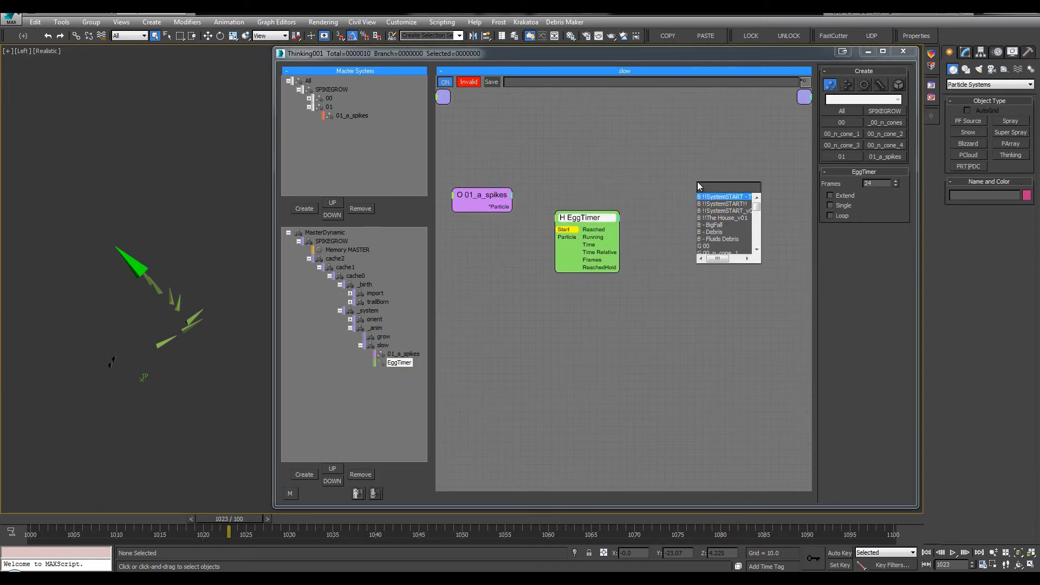
pyautogui.write('pa')
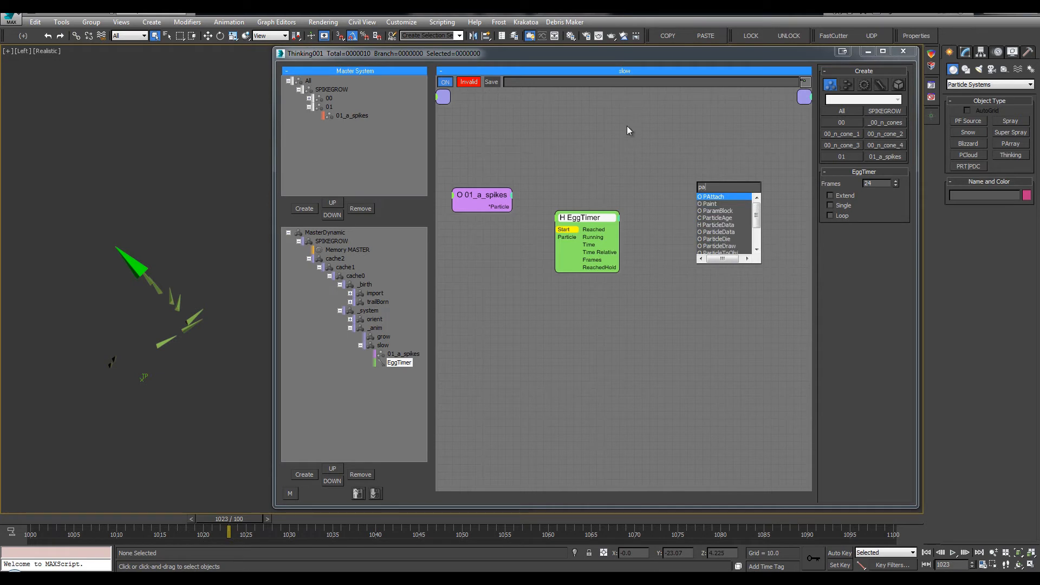
pyautogui.press('Escape')
pyautogui.rightClick(717, 157)
pyautogui.write('part')
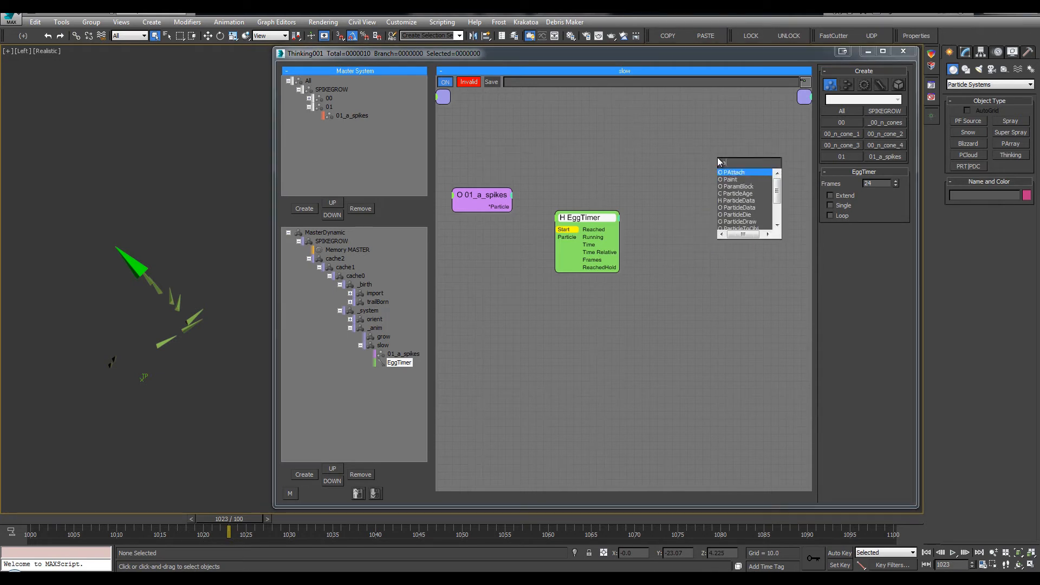
pyautogui.click(733, 186)
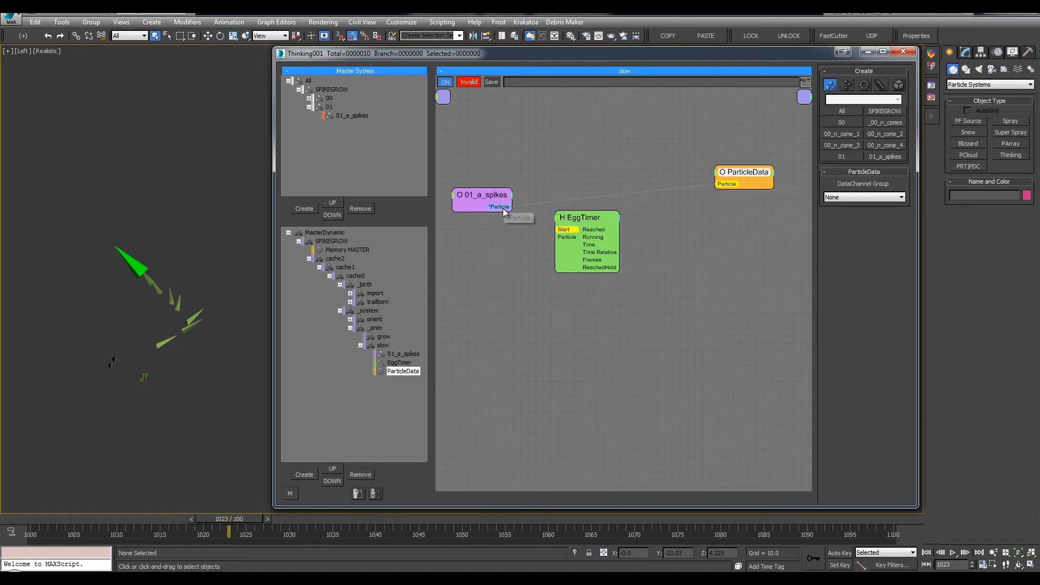
# Wire the Particle output of 01_a_spikes into ParticleData and expose its ON and Velocity inputs.
pyautogui.moveTo(513, 206); pyautogui.dragTo(718, 179)
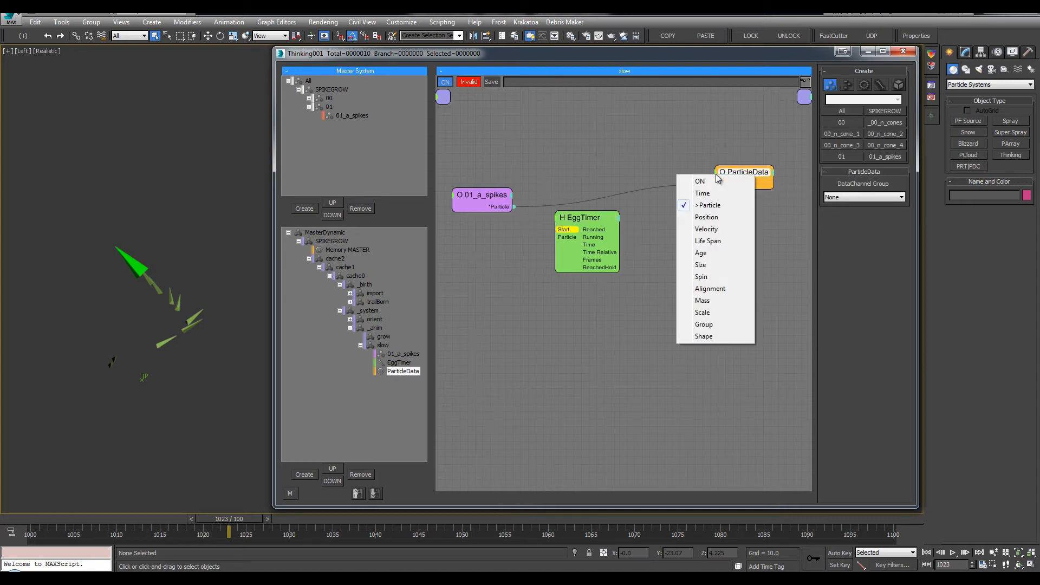
pyautogui.click(716, 194)
pyautogui.click(716, 172)
pyautogui.click(718, 190)
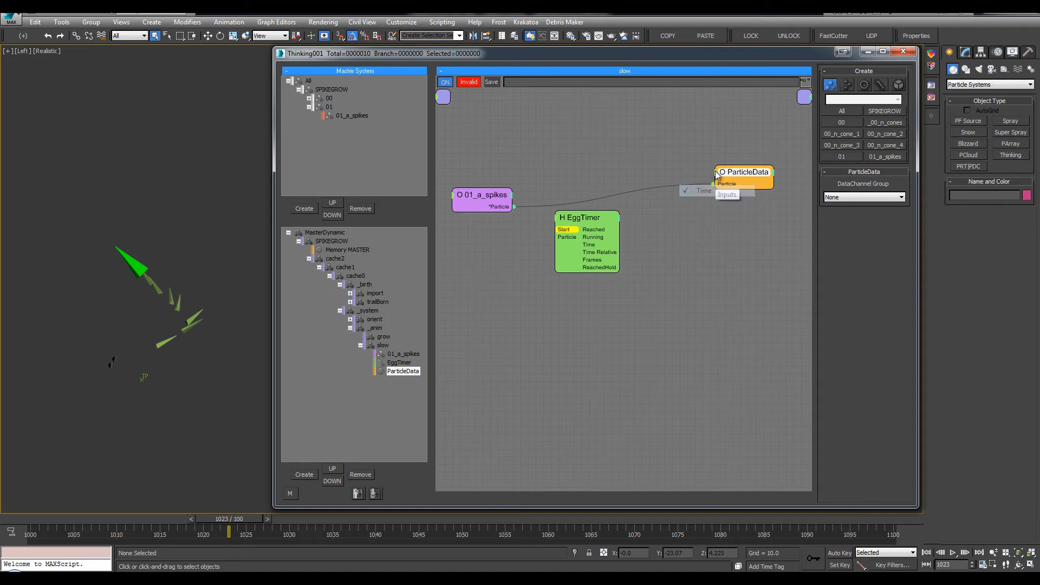
pyautogui.click(715, 174)
pyautogui.click(719, 192)
pyautogui.click(721, 195)
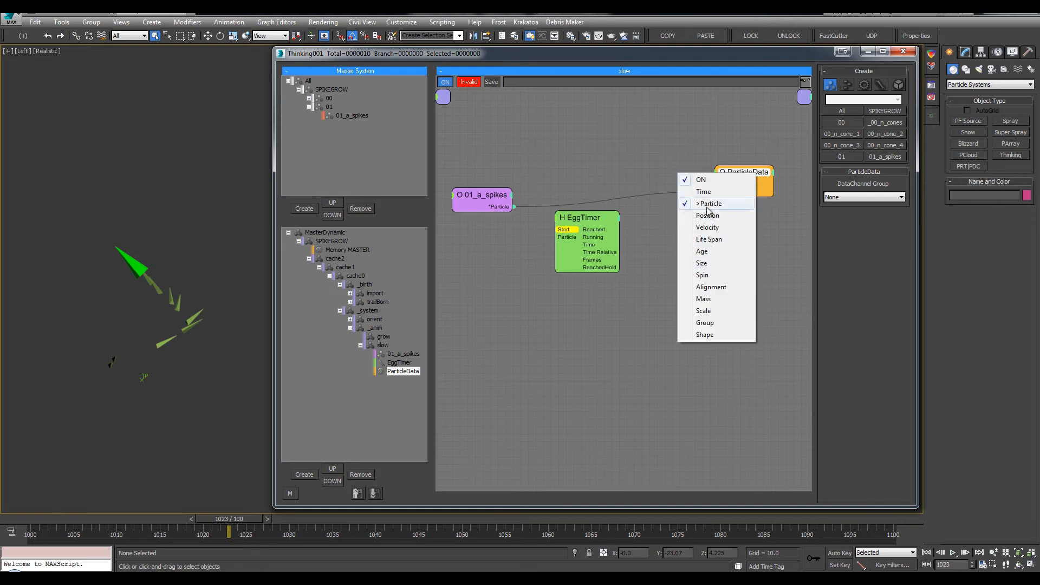
pyautogui.click(714, 227)
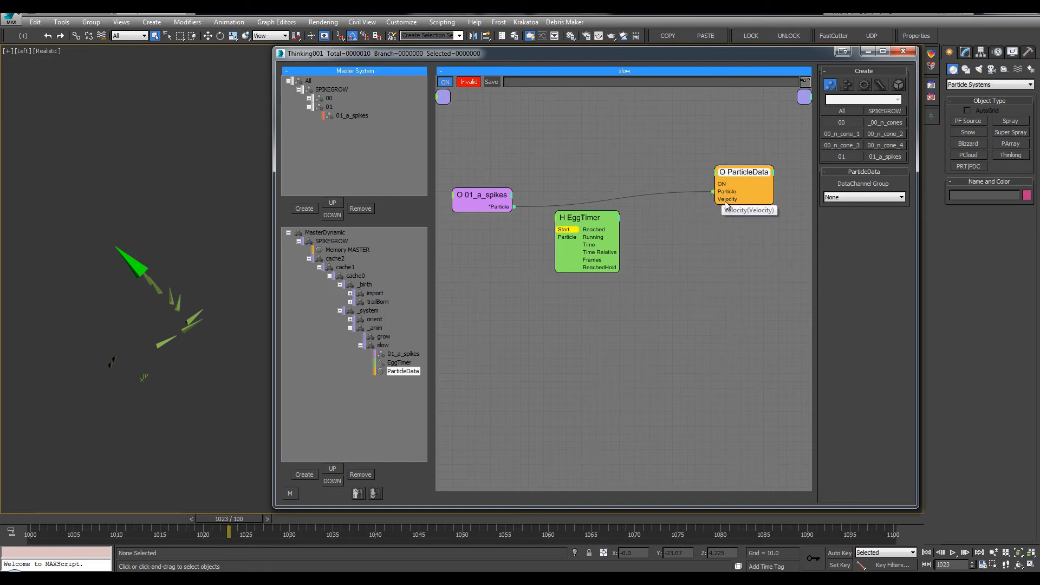
# Spread out the slow network's nodes and add a Threshold condition above the 01_a_spikes to ParticleData connection.
pyautogui.moveTo(612, 238); pyautogui.dragTo(618, 272)
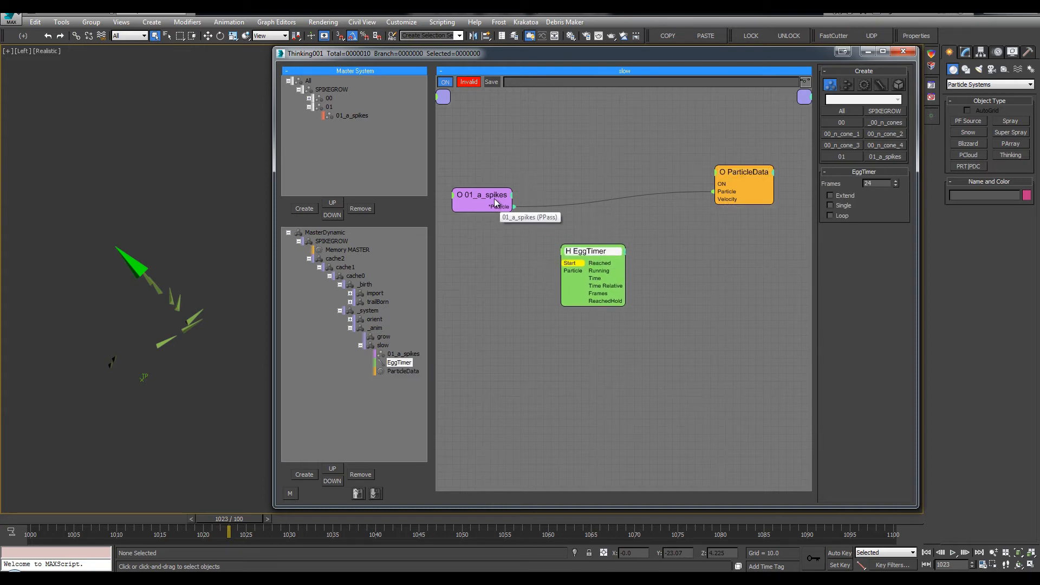
pyautogui.moveTo(275, 188); pyautogui.dragTo(234, 187)
pyautogui.moveTo(456, 195); pyautogui.dragTo(431, 175)
pyautogui.moveTo(563, 246); pyautogui.dragTo(560, 237)
pyautogui.rightClick(504, 133)
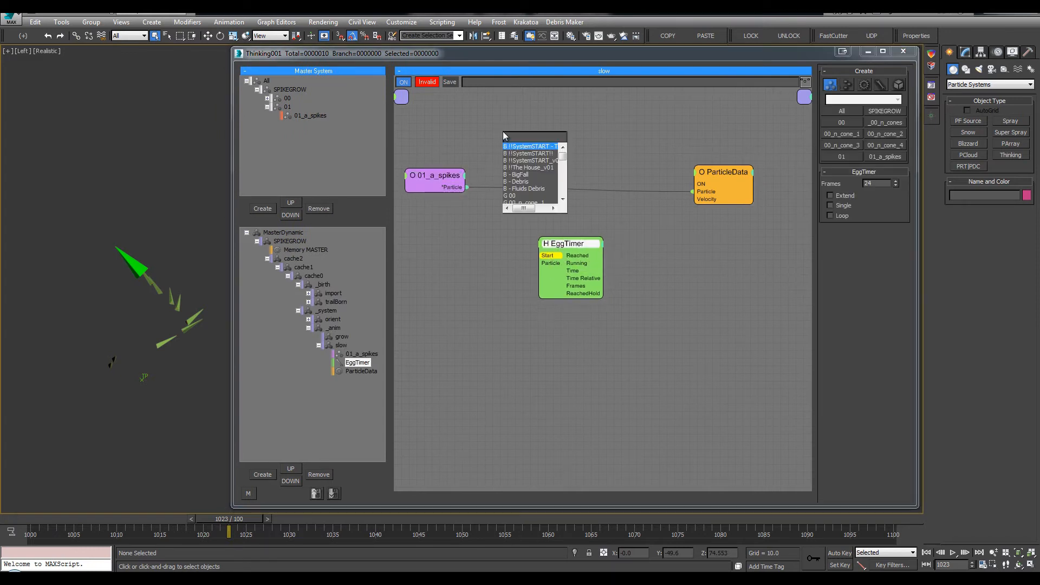
pyautogui.click(512, 144)
pyautogui.click(512, 153)
# Expose the Age output on 01_a_spikes and wire it into the Threshold's Value input.
pyautogui.rightClick(420, 177)
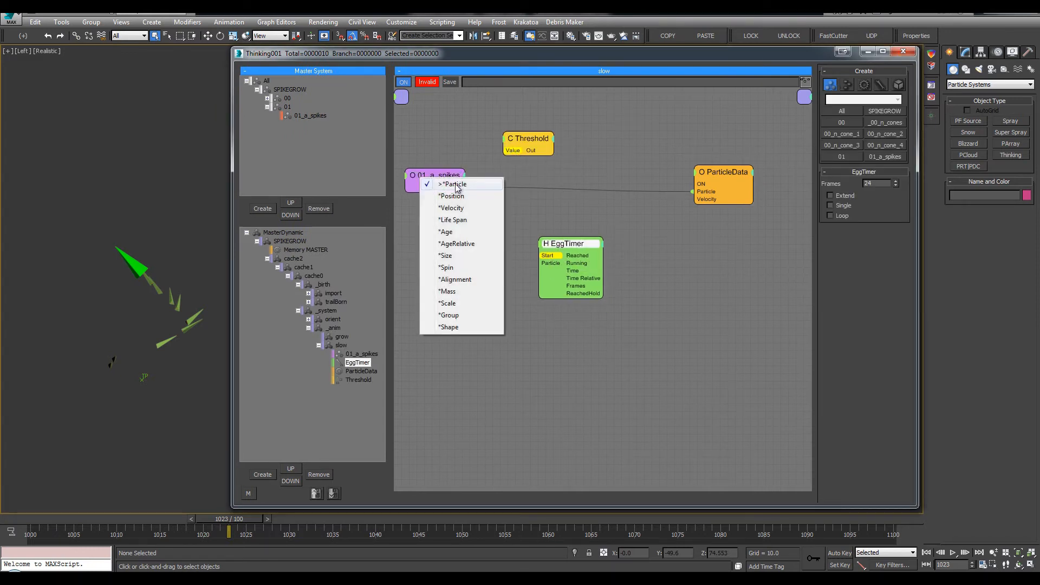
pyautogui.click(450, 232)
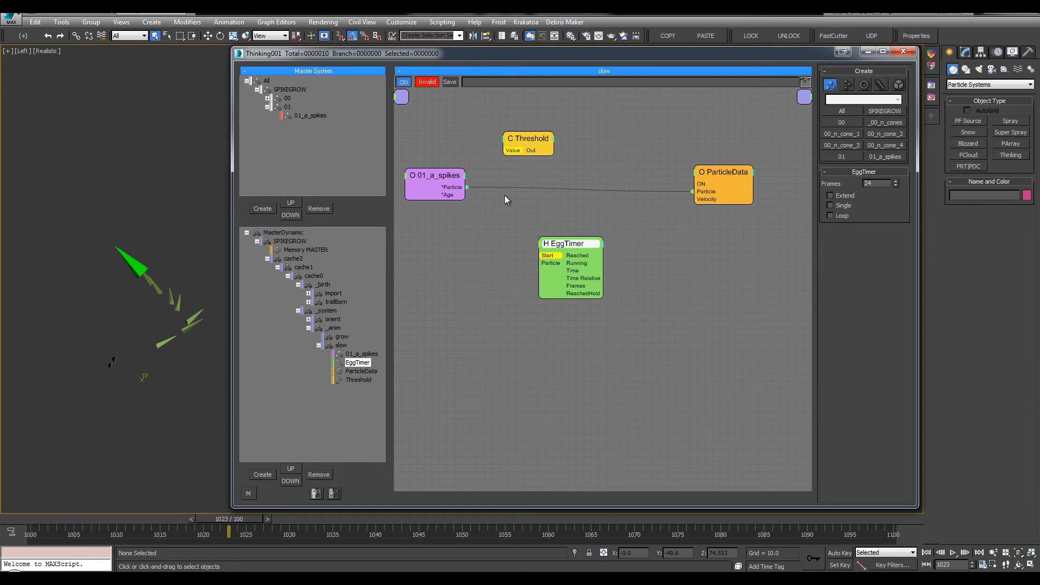
pyautogui.moveTo(502, 150); pyautogui.dragTo(466, 195)
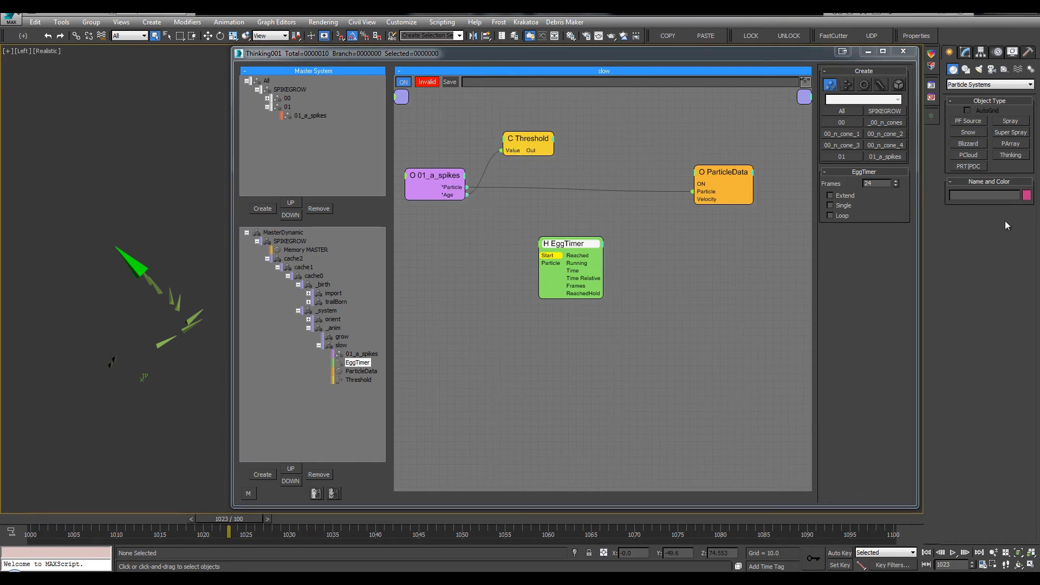
# Set the Threshold node's Threshold 1 to 0.02 and place the node above 01_a_spikes.
pyautogui.moveTo(553, 133); pyautogui.dragTo(551, 130)
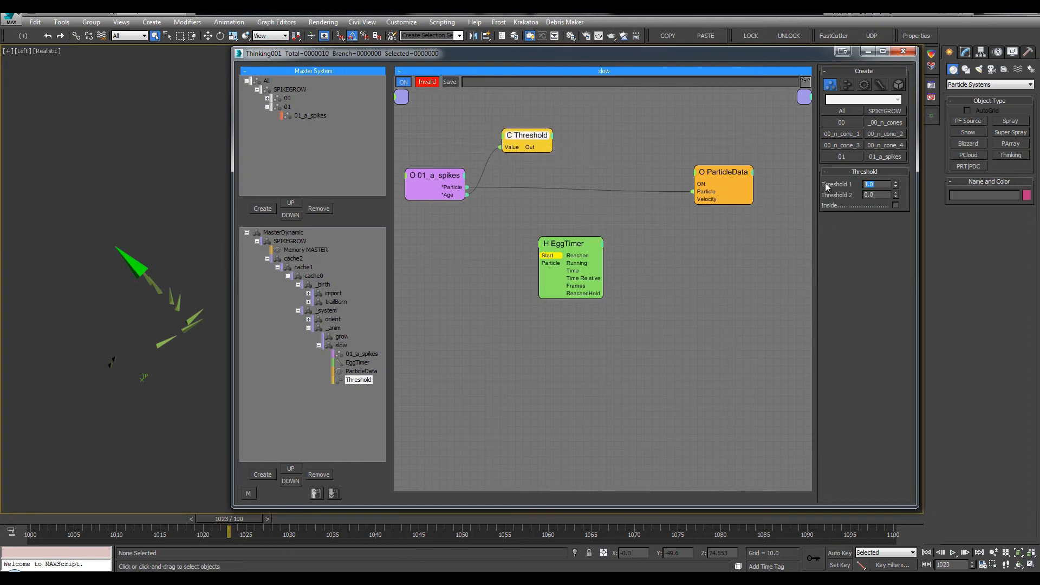
pyautogui.write('.021')
pyautogui.press('Return')
pyautogui.moveTo(528, 147); pyautogui.dragTo(517, 137)
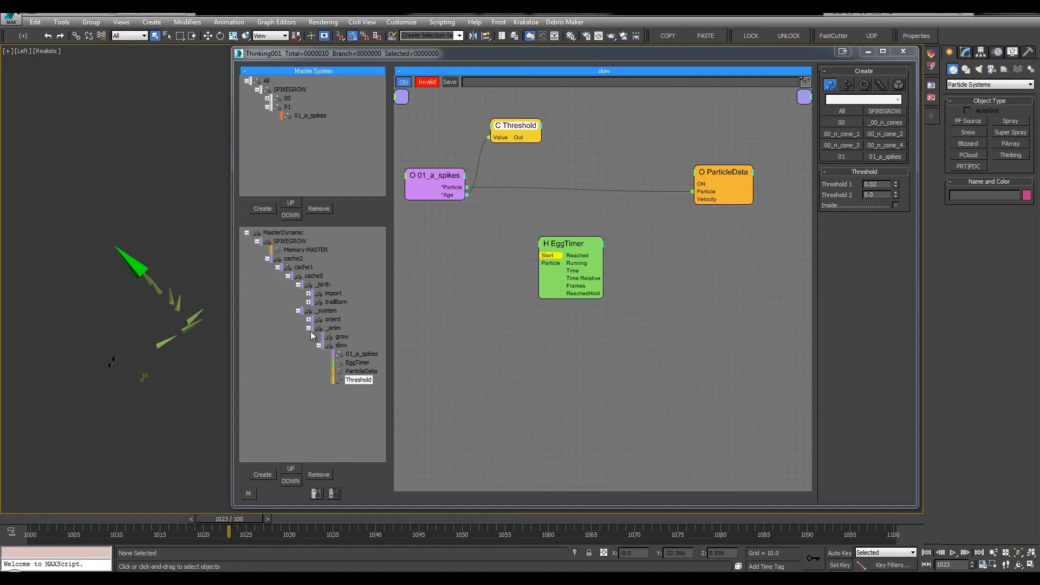
# Set the MasterDynamic viewport/render subsampling to Per Half Frame and replay the spikes to frame 1022.
pyautogui.click(298, 351)
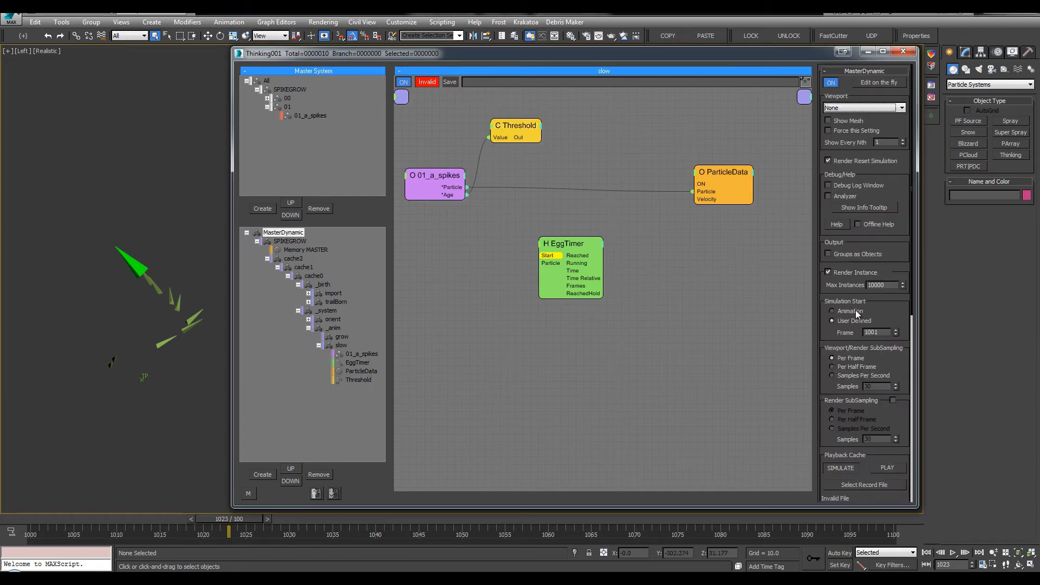
pyautogui.click(846, 370)
pyautogui.moveTo(81, 519); pyautogui.dragTo(244, 527)
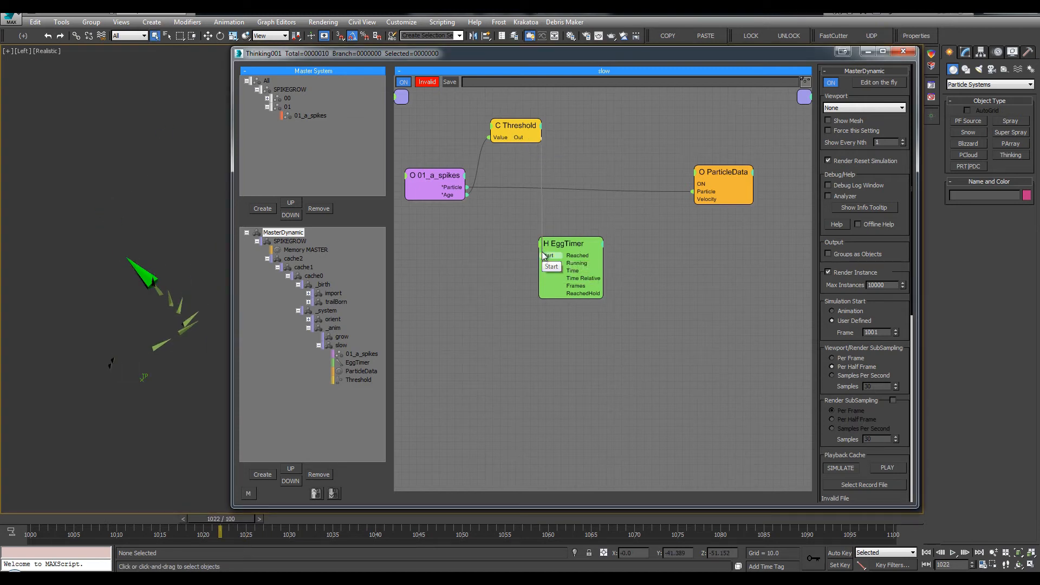
# Wire the Threshold's Out to the EggTimer's Start and the 01_a_spikes Particle output to the EggTimer's Particle input.
pyautogui.moveTo(538, 255); pyautogui.dragTo(508, 131)
pyautogui.moveTo(419, 172)
pyautogui.mouseDown()
pyautogui.moveTo(432, 169)
pyautogui.moveTo(420, 170)
pyautogui.mouseUp()
pyautogui.click(508, 131)
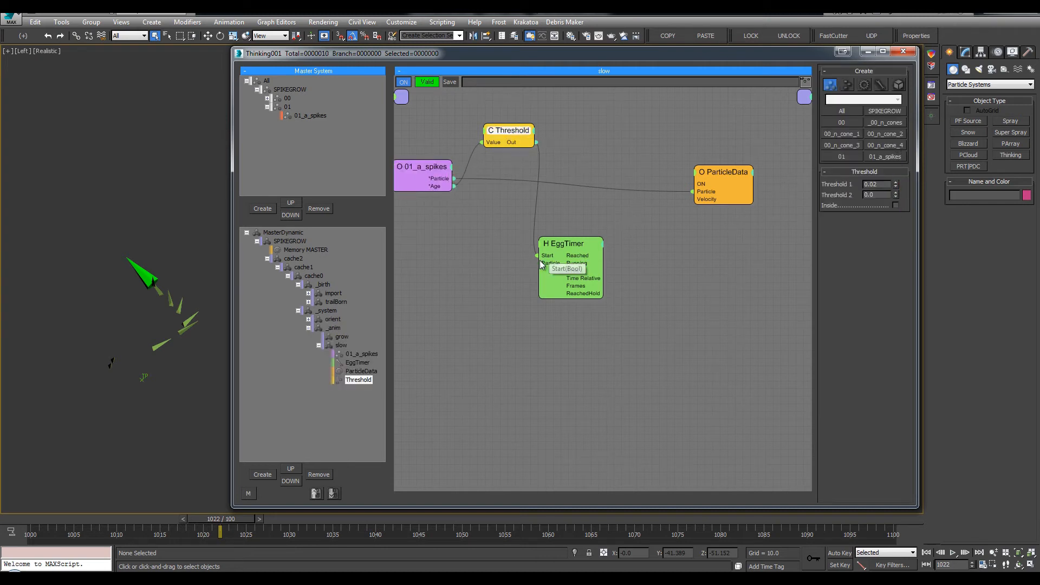
pyautogui.moveTo(537, 263); pyautogui.dragTo(554, 248)
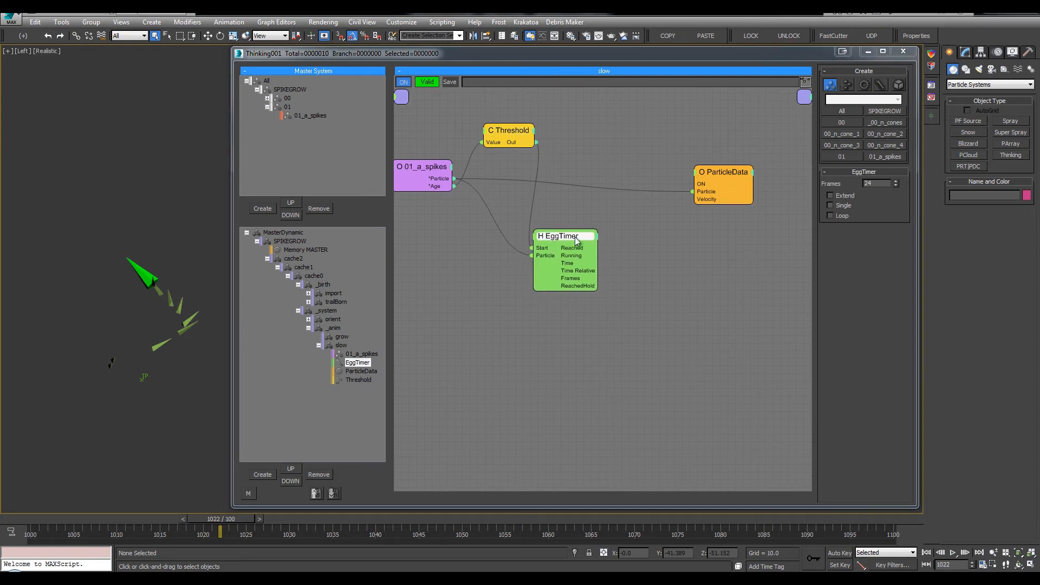
# Make the EggTimer run as Single with 0 frames, and expose its Frames input.
pyautogui.click(830, 205)
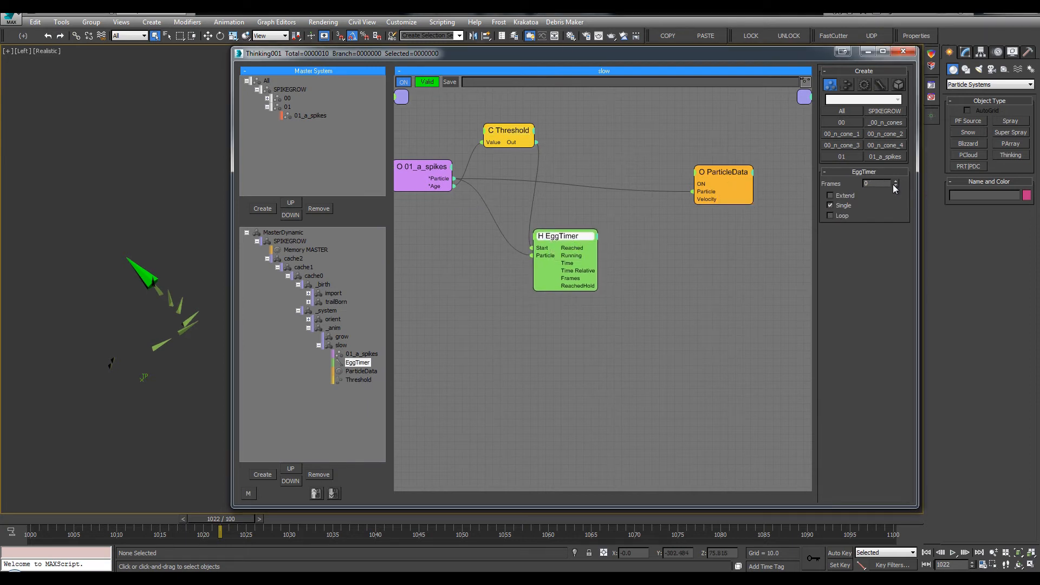
pyautogui.moveTo(569, 236); pyautogui.dragTo(546, 238)
pyautogui.rightClick(544, 269)
pyautogui.click(537, 288)
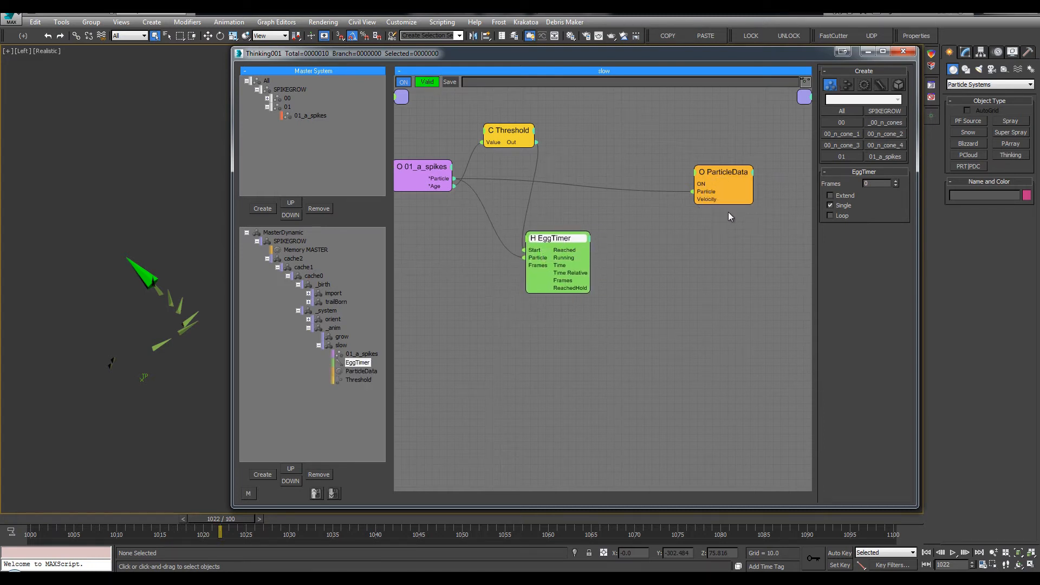
pyautogui.moveTo(718, 176); pyautogui.dragTo(737, 167)
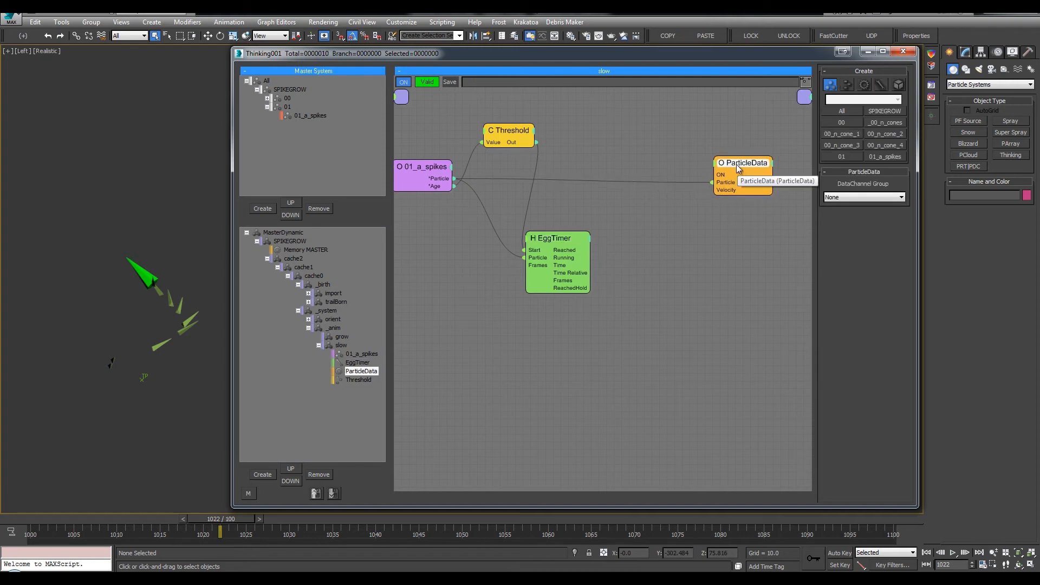
# Play back the spike trail animation, then scrub to frame 1023 to examine the spikes.
pyautogui.press('/')
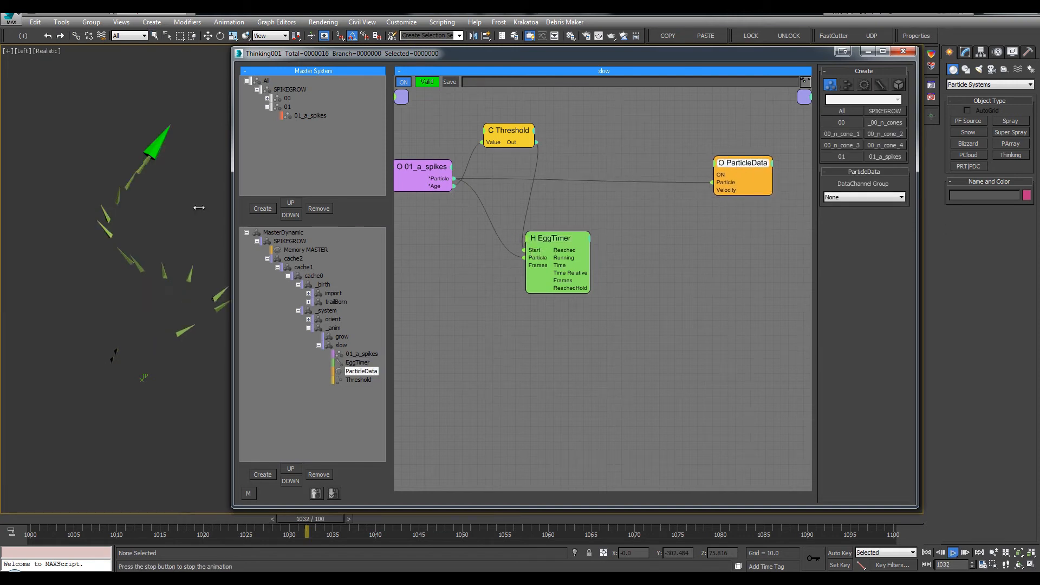
pyautogui.click(199, 525)
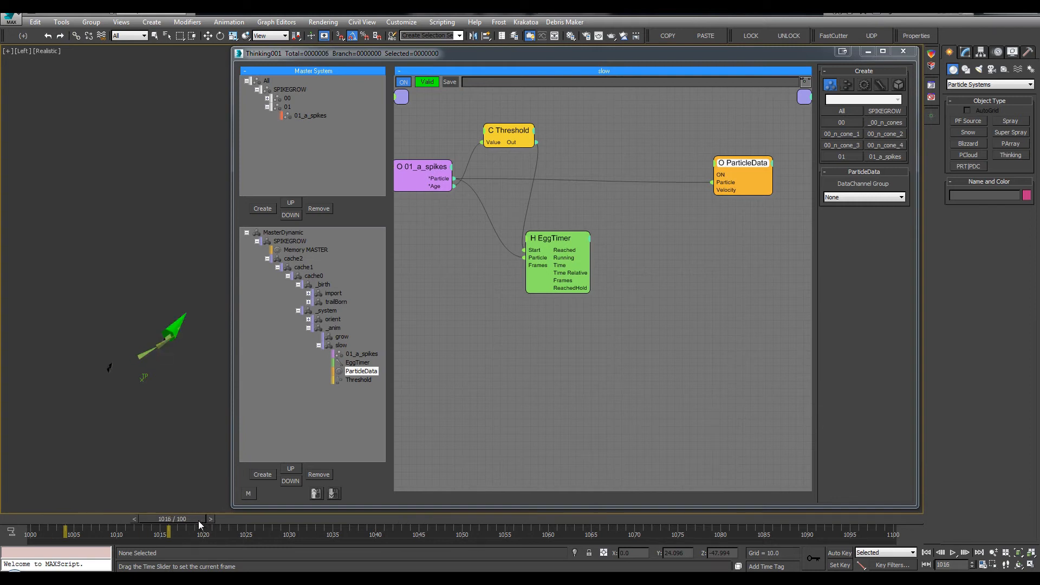
pyautogui.moveTo(200, 524); pyautogui.dragTo(258, 524)
pyautogui.moveTo(232, 189); pyautogui.dragTo(206, 190)
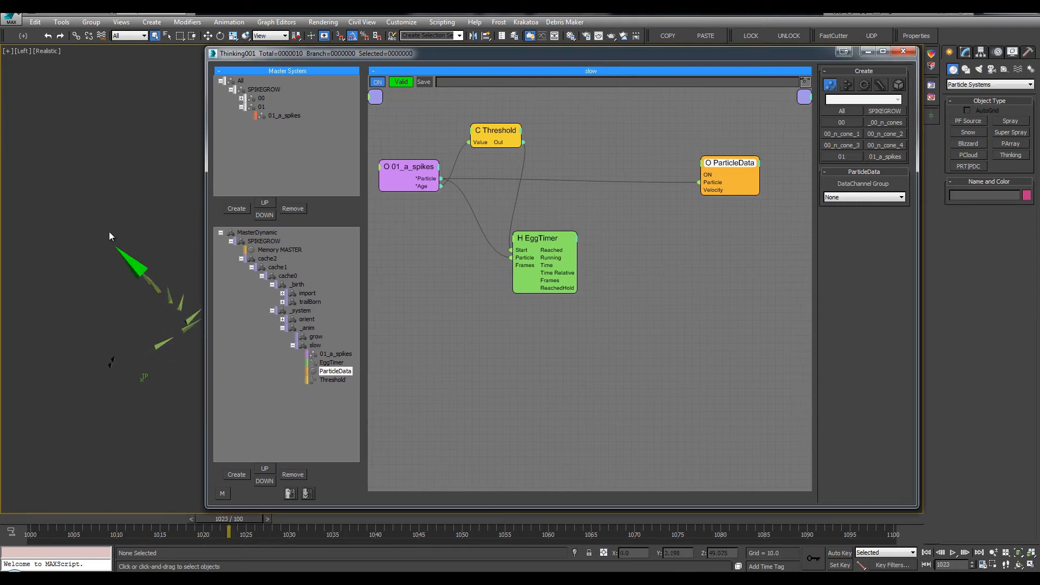
pyautogui.scroll(-2, 112, 250)
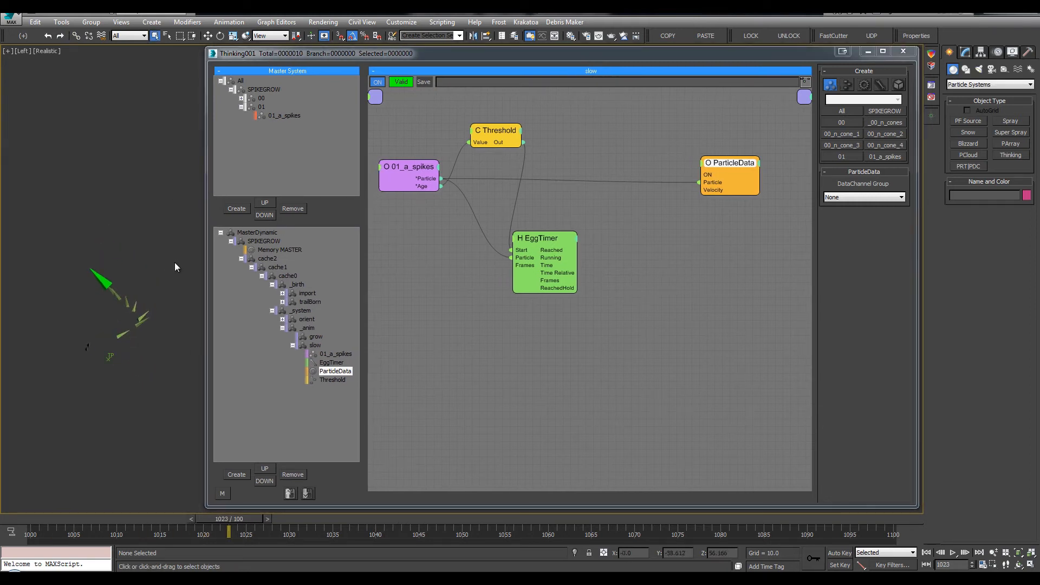
pyautogui.moveTo(175, 262); pyautogui.dragTo(151, 285, button='middle')
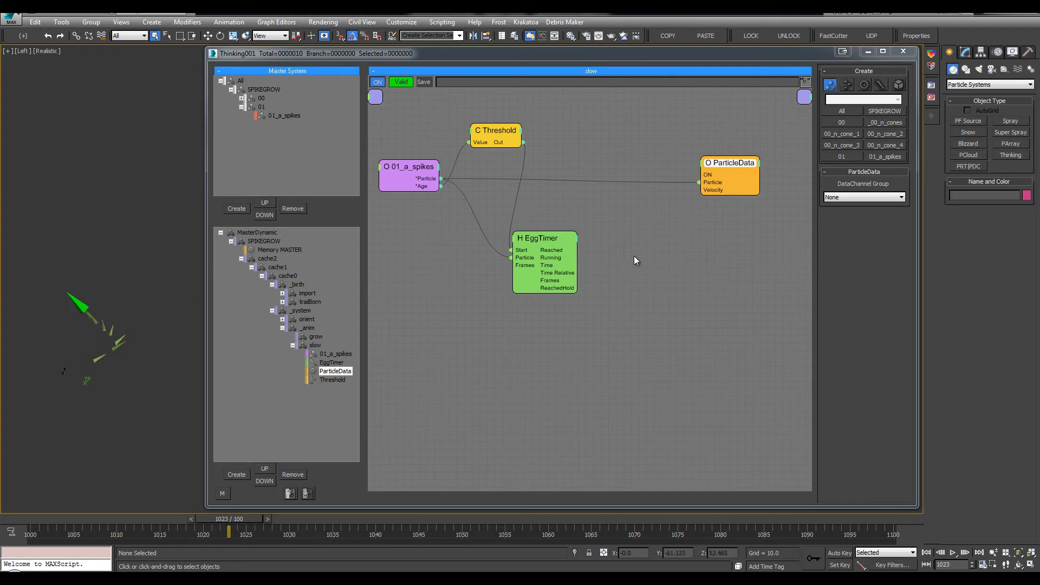
# Add a ValueToTime helper between the EggTimer and ParticleData, making room by moving ParticleData away.
pyautogui.scroll(-2, 635, 259)
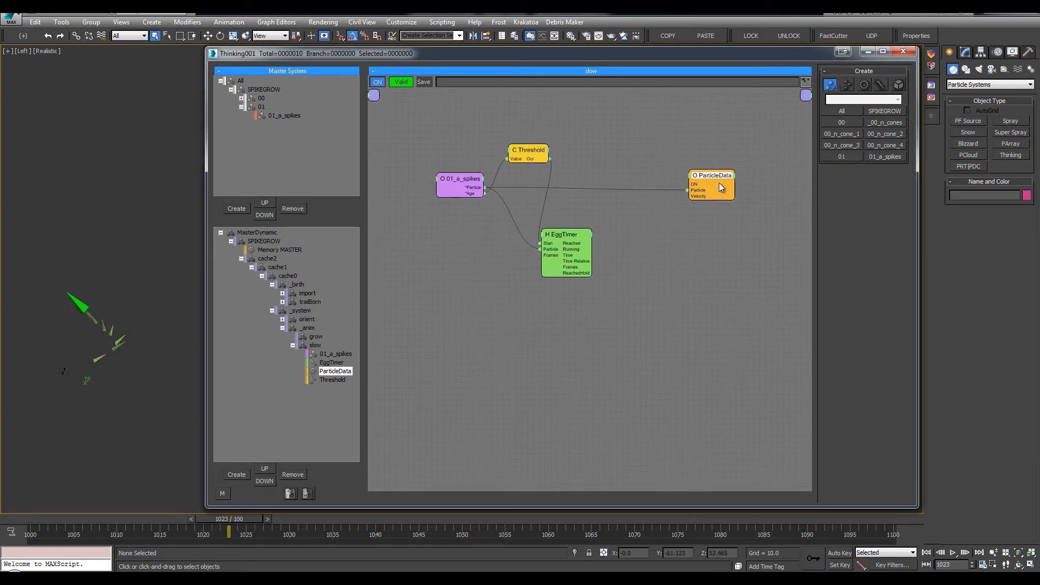
pyautogui.moveTo(720, 183); pyautogui.dragTo(777, 129)
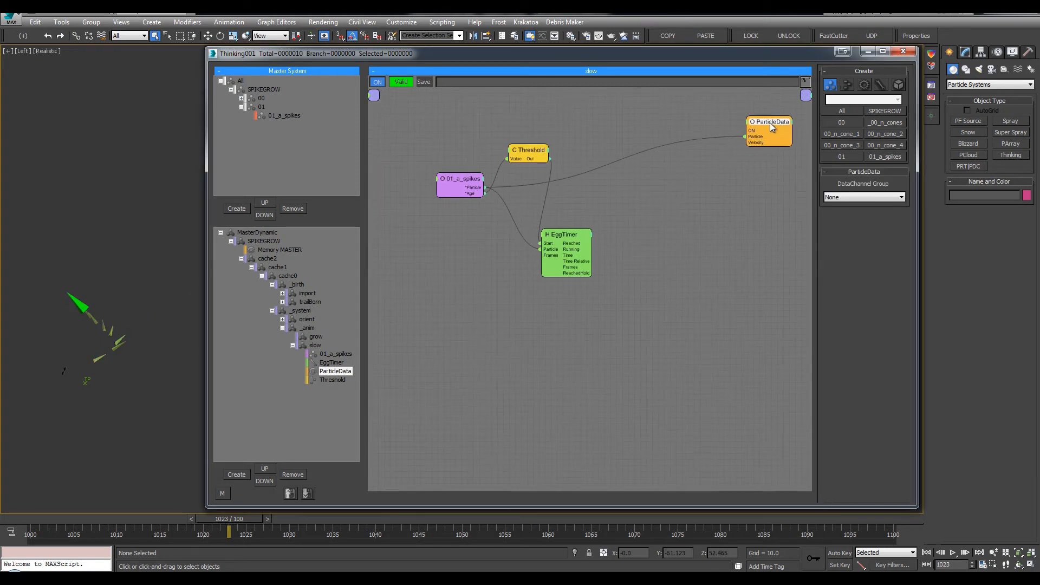
pyautogui.doubleClick(649, 180)
pyautogui.write('val')
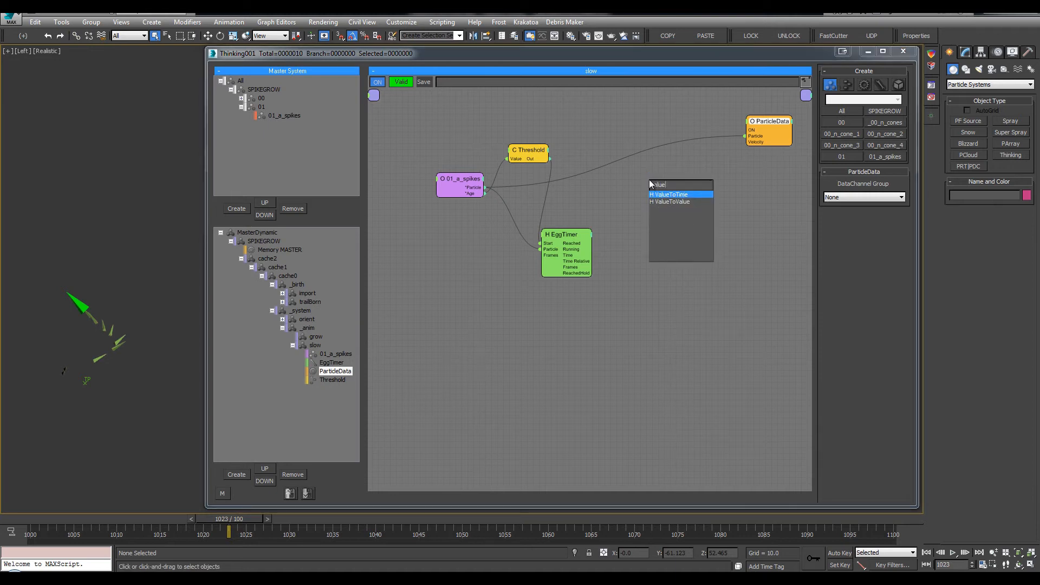
pyautogui.write('ue')
pyautogui.click(670, 195)
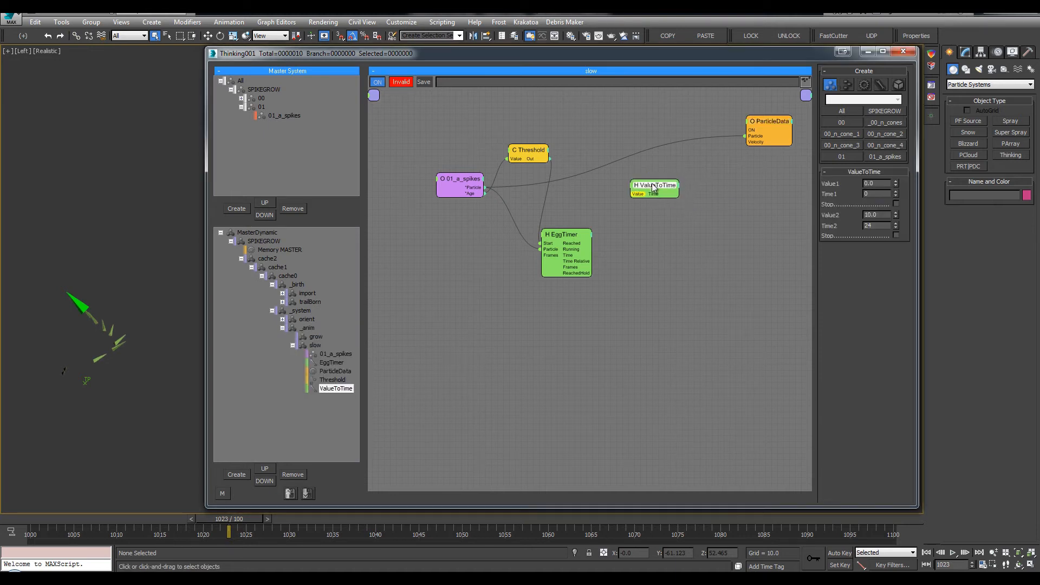
pyautogui.moveTo(572, 234); pyautogui.dragTo(568, 228)
pyautogui.moveTo(636, 183); pyautogui.dragTo(625, 181)
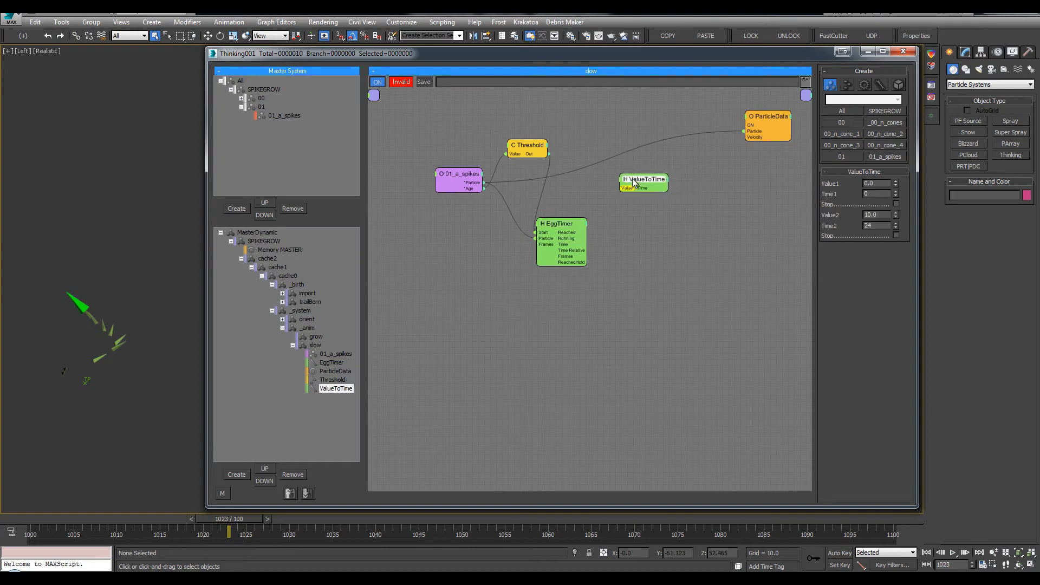
# Expose the Value2 input on ValueToTime and wire the EggTimer's Time output into its Value input.
pyautogui.click(624, 182)
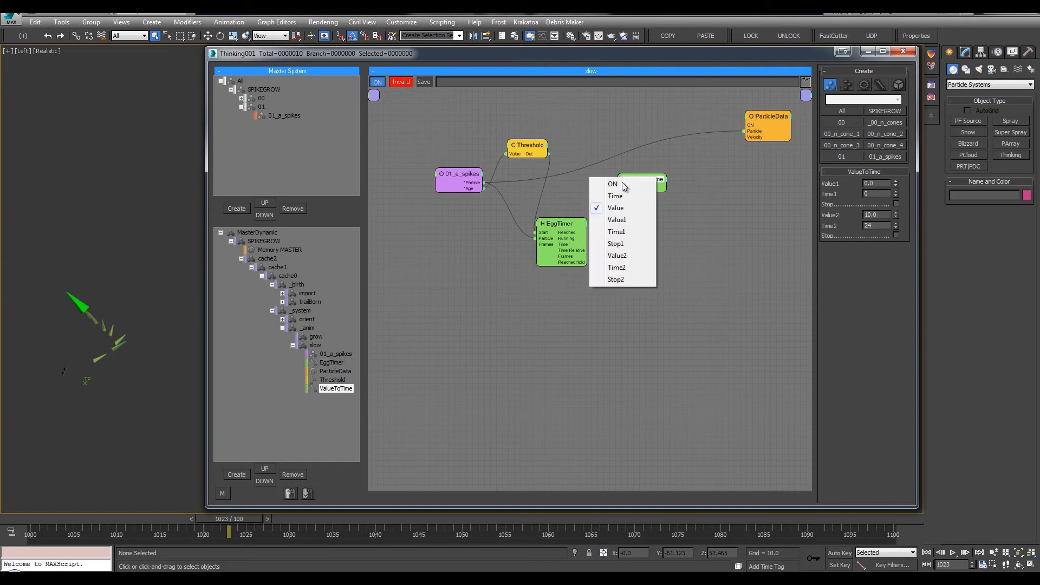
pyautogui.click(618, 255)
pyautogui.moveTo(628, 196); pyautogui.dragTo(643, 190)
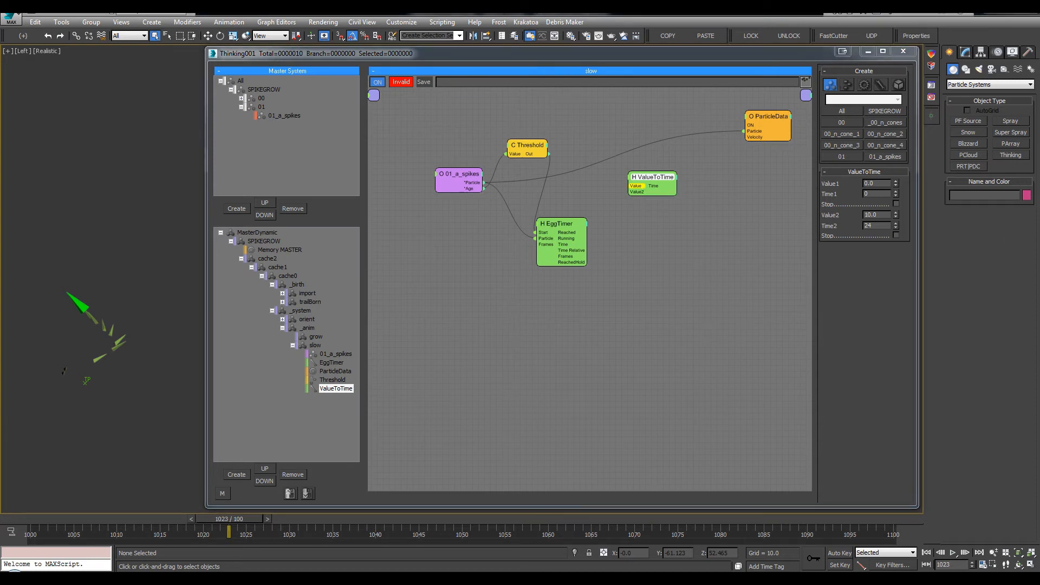
pyautogui.moveTo(628, 187); pyautogui.dragTo(566, 217)
# Add a Random helper before the EggTimer and feed it the Particle output of 01_a_spikes.
pyautogui.rightClick(486, 242)
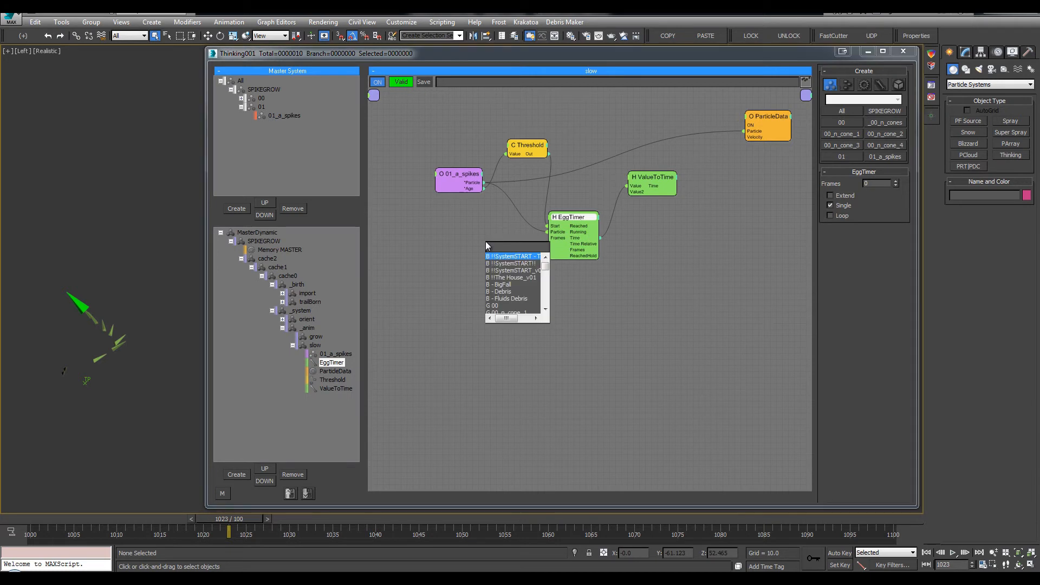
pyautogui.write('rand')
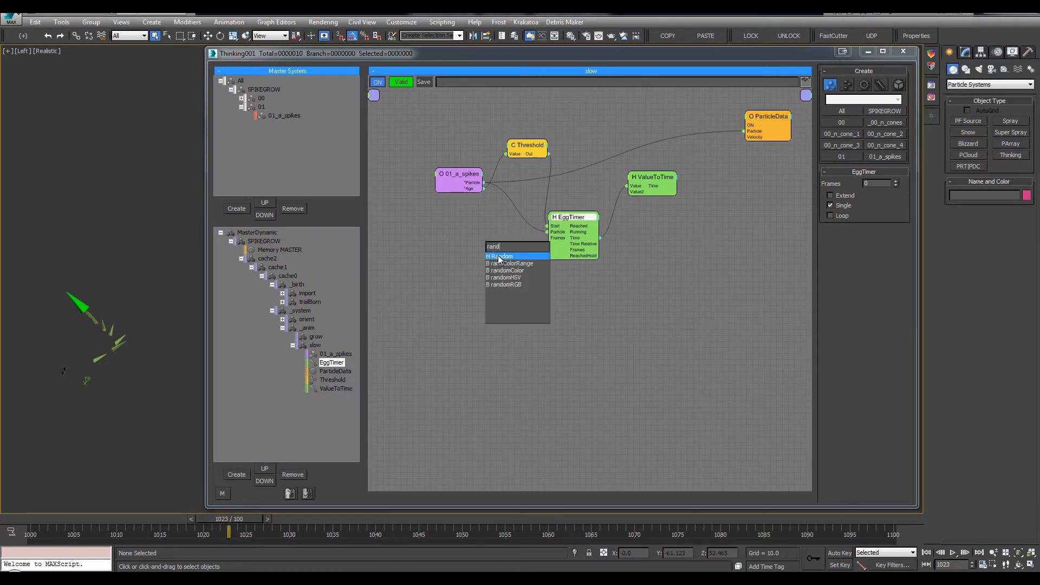
pyautogui.click(498, 256)
pyautogui.moveTo(470, 182); pyautogui.dragTo(414, 167)
pyautogui.click(491, 245)
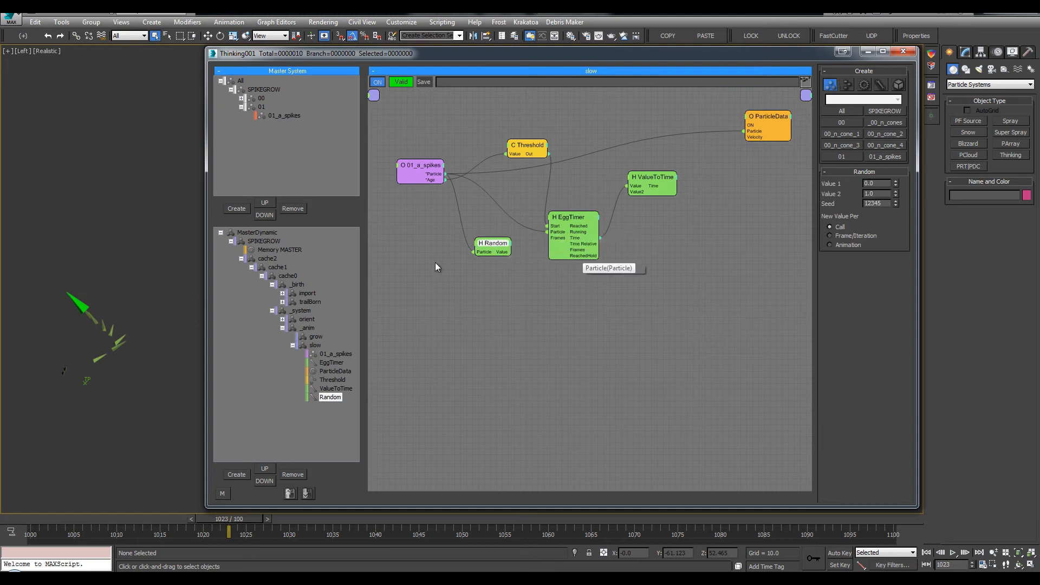
# Rename the Random helper frames and wire its Value, generated anew per Animation, into the EggTimer's Frames input.
pyautogui.press('F2')
pyautogui.write('frames')
pyautogui.press('Return')
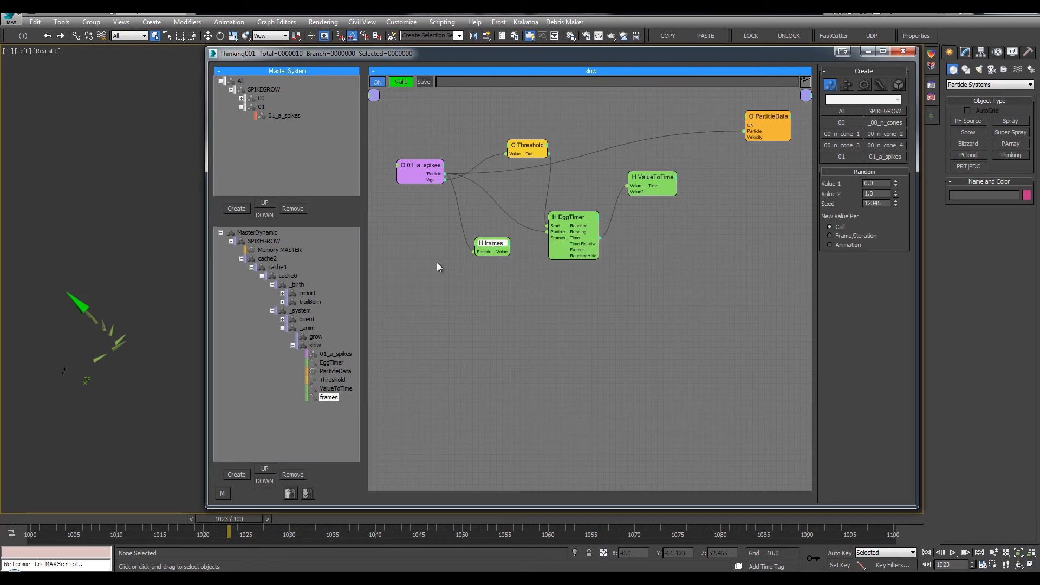
pyautogui.moveTo(552, 241); pyautogui.dragTo(511, 252)
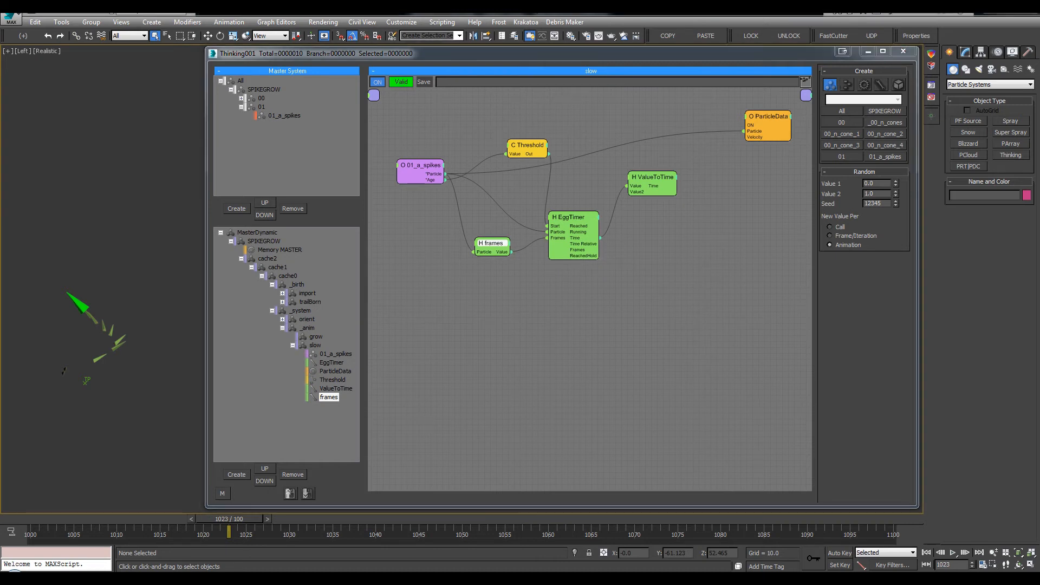
# Replace the Random frames helper before the EggTimer with a Float helper named frames.
pyautogui.doubleClick(489, 244)
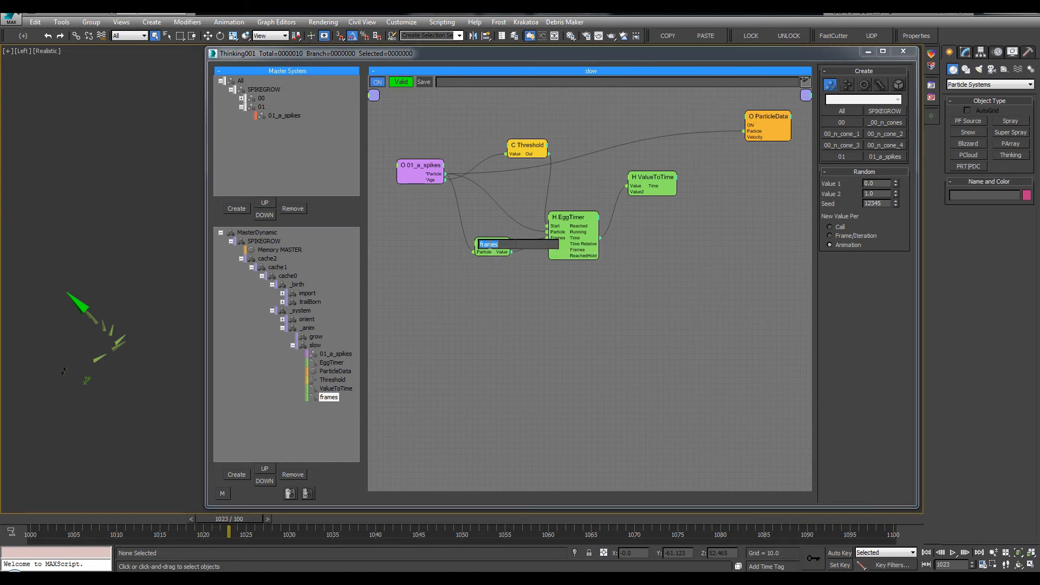
pyautogui.press('Return')
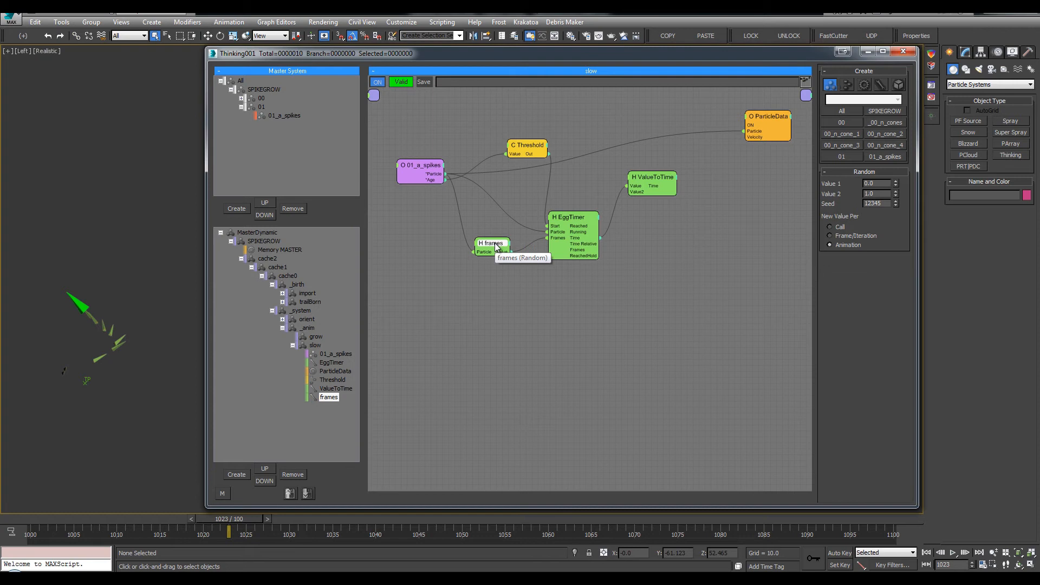
pyautogui.press('Delete')
pyautogui.rightClick(496, 245)
pyautogui.write('floa')
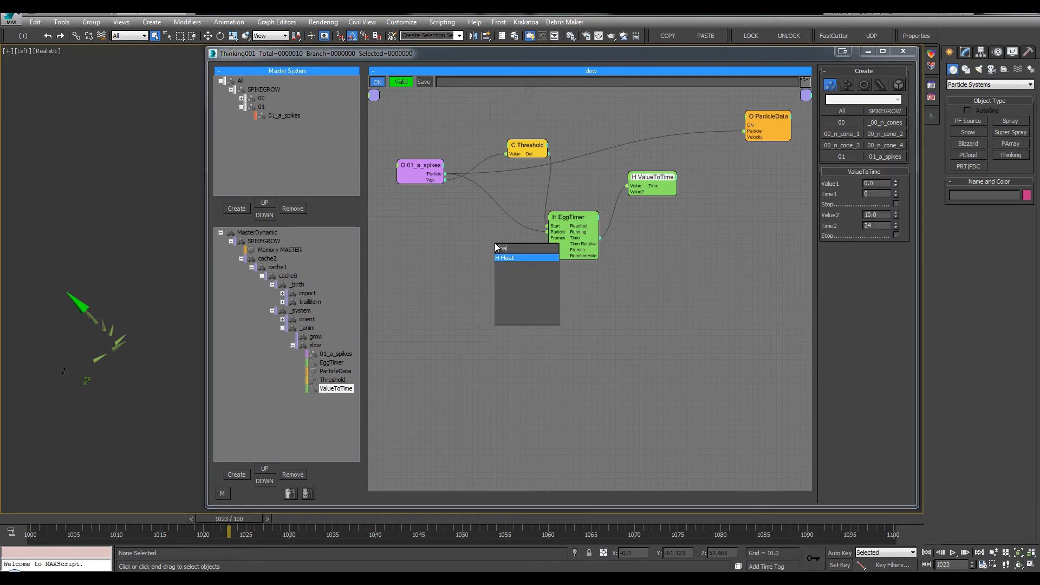
pyautogui.press('Return')
pyautogui.doubleClick(488, 239)
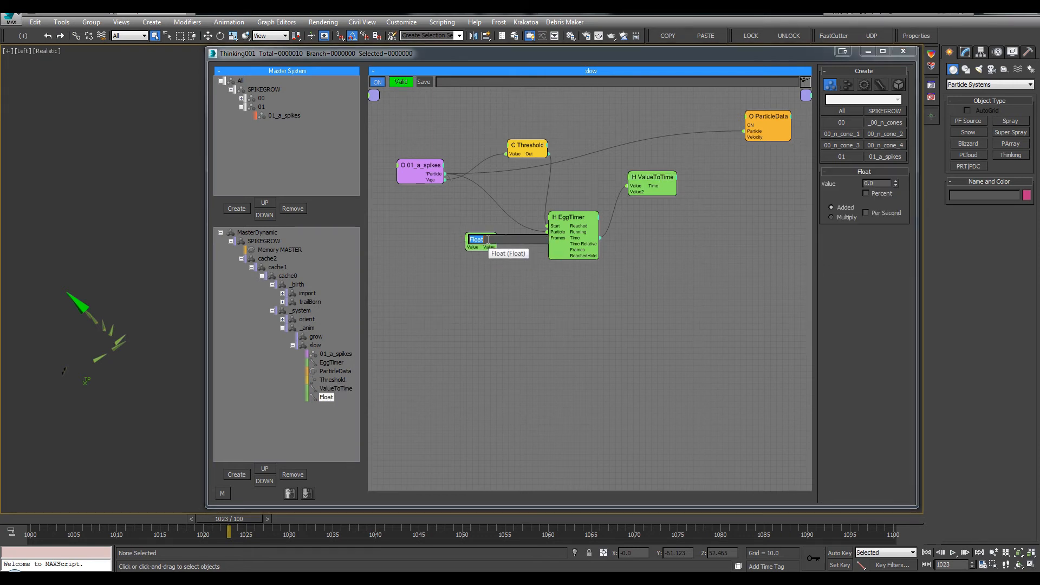
pyautogui.write('frames')
pyautogui.press('Return')
# Remove the Value input from the frames helper and wire its Value output into EggTimer's Frames and ValueToTime's Value2.
pyautogui.rightClick(474, 242)
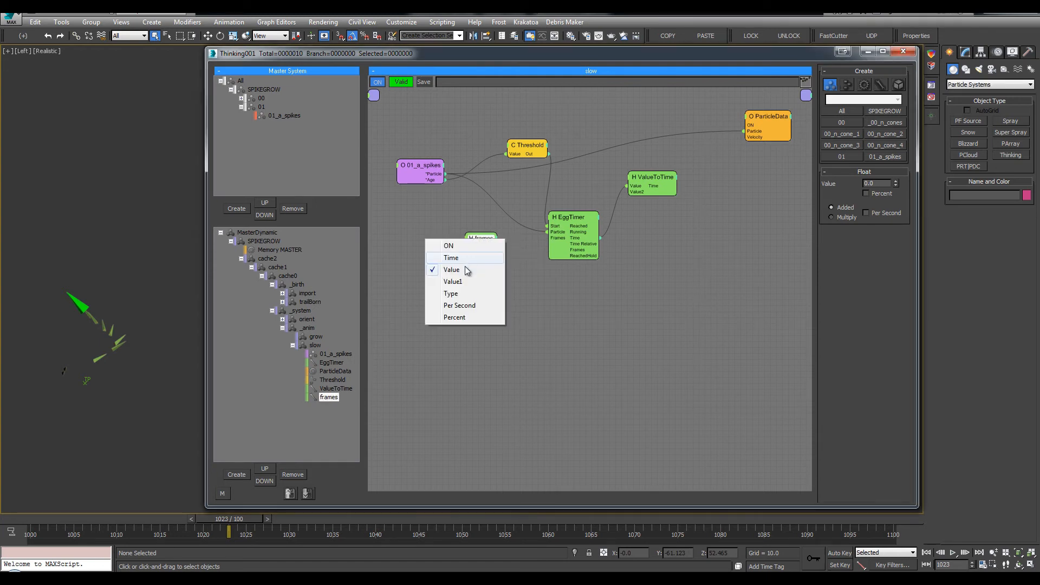
pyautogui.click(467, 269)
pyautogui.moveTo(497, 247); pyautogui.dragTo(547, 238)
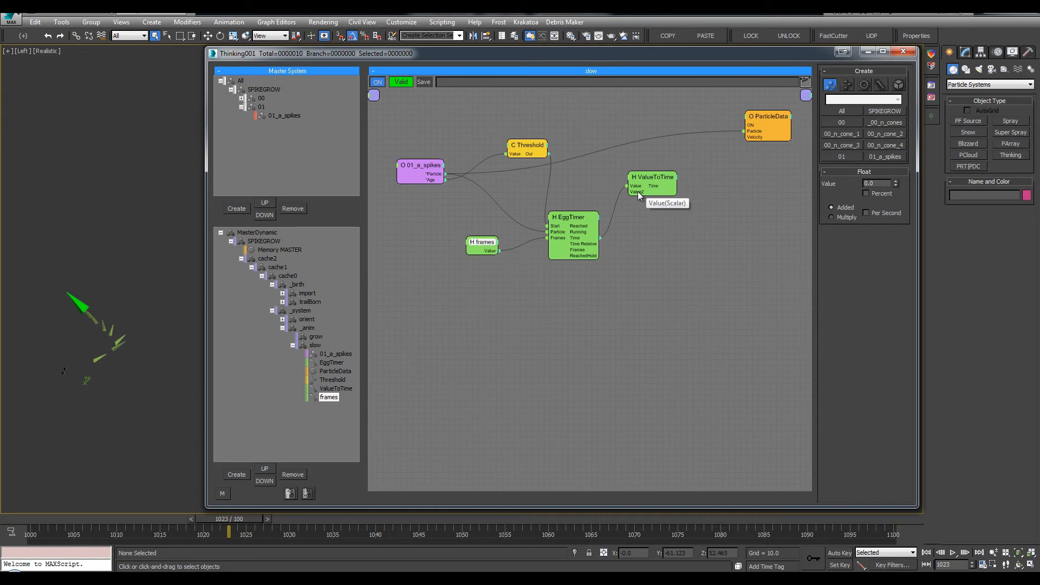
pyautogui.moveTo(501, 251); pyautogui.dragTo(627, 192)
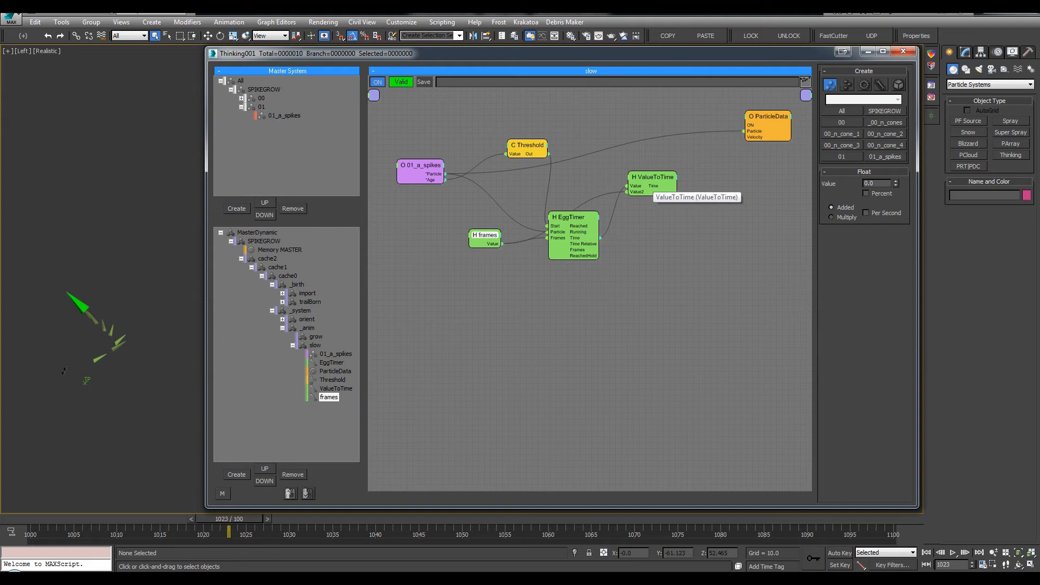
# Configure ValueToTime with the first Stop option enabled, Time2 at 999 and Value2 reset.
pyautogui.click(982, 174)
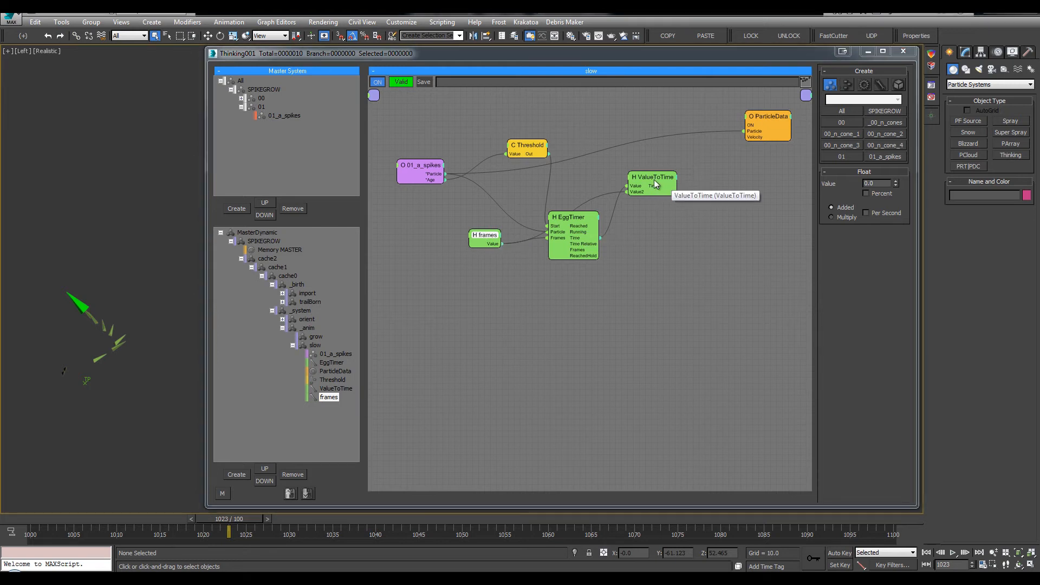
pyautogui.moveTo(655, 180); pyautogui.dragTo(650, 183)
pyautogui.click(896, 203)
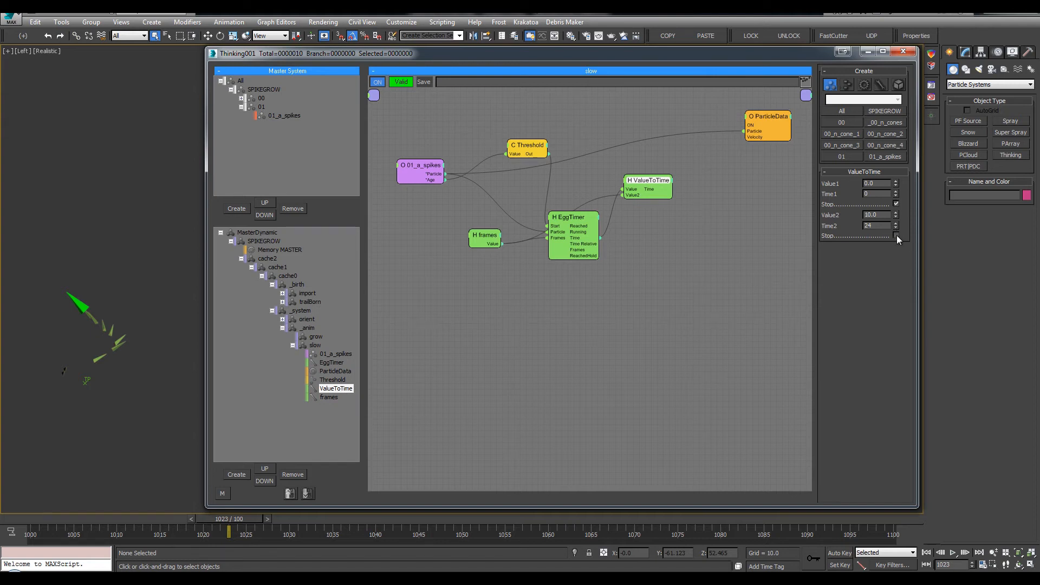
pyautogui.doubleClick(864, 227)
pyautogui.write('9999')
pyautogui.press('Return')
pyautogui.write('999')
pyautogui.press('Return')
pyautogui.rightClick(896, 216)
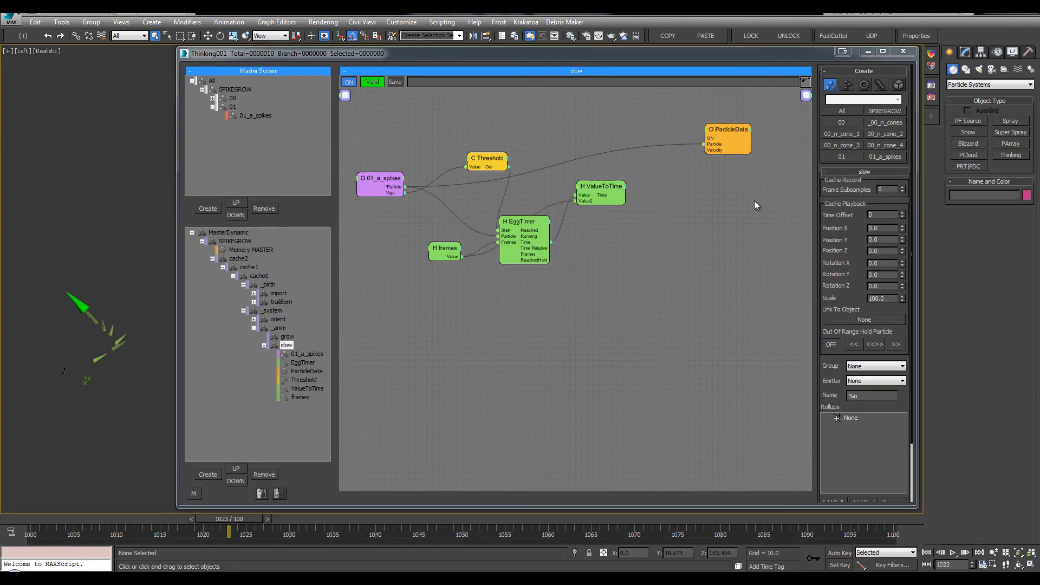
# Add a Float helper in the space between ValueToTime and ParticleData and rename it fade out.
pyautogui.rightClick(631, 232)
pyautogui.write('flo')
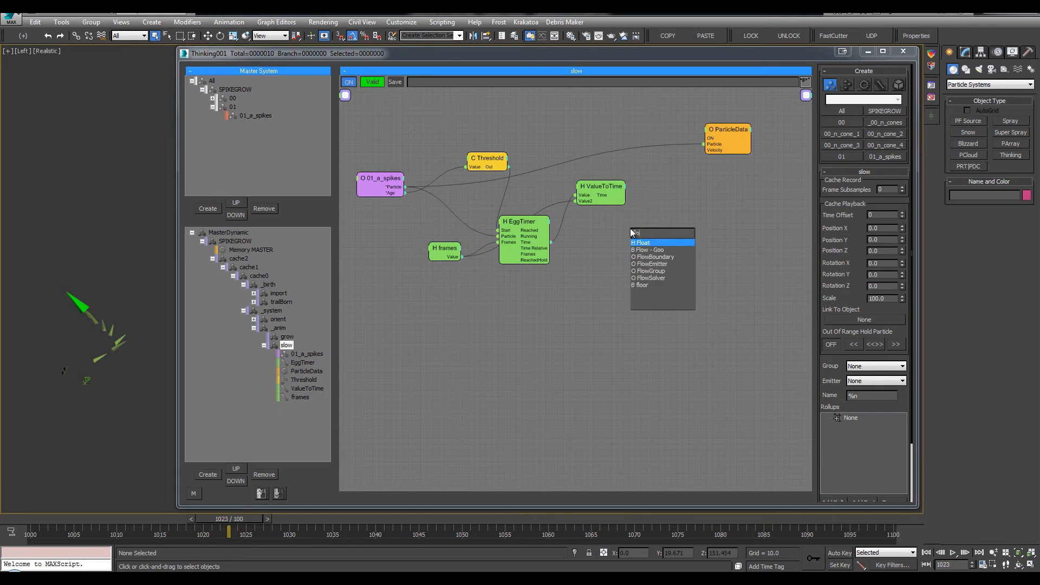
pyautogui.press('Return')
pyautogui.click(641, 235)
pyautogui.doubleClick(641, 235)
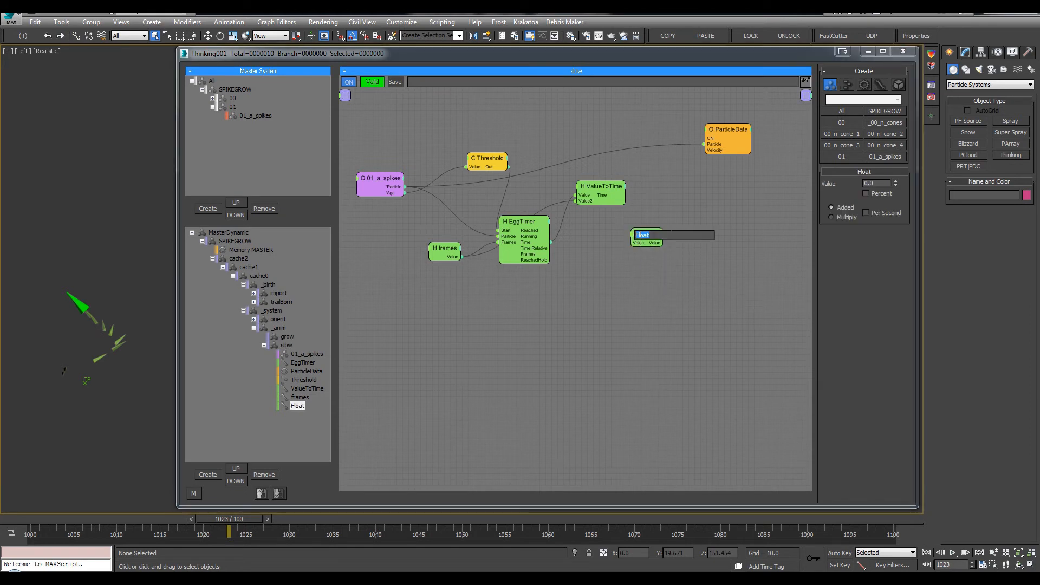
pyautogui.write('fade out')
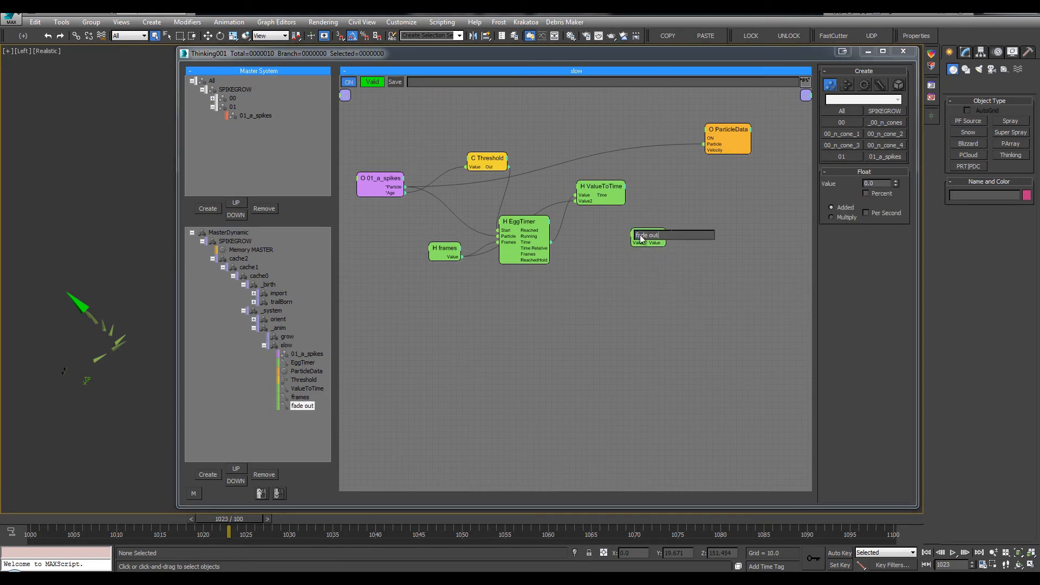
pyautogui.press('Return')
# Auto-key the fade out Value at 1.0 and open Thinking001's curves in the saved track view Untitled 1.
pyautogui.press('n')
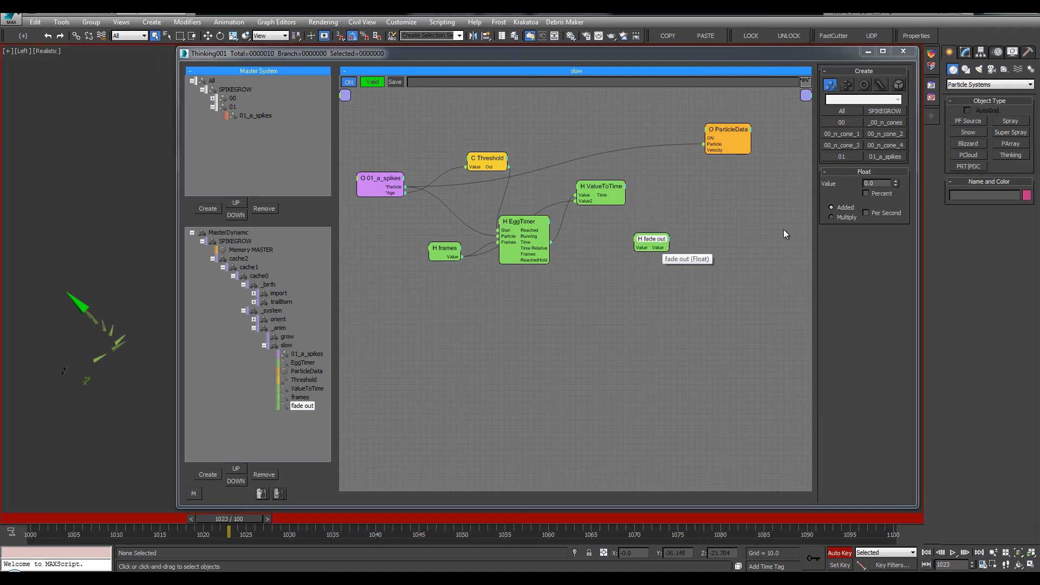
pyautogui.click(873, 184)
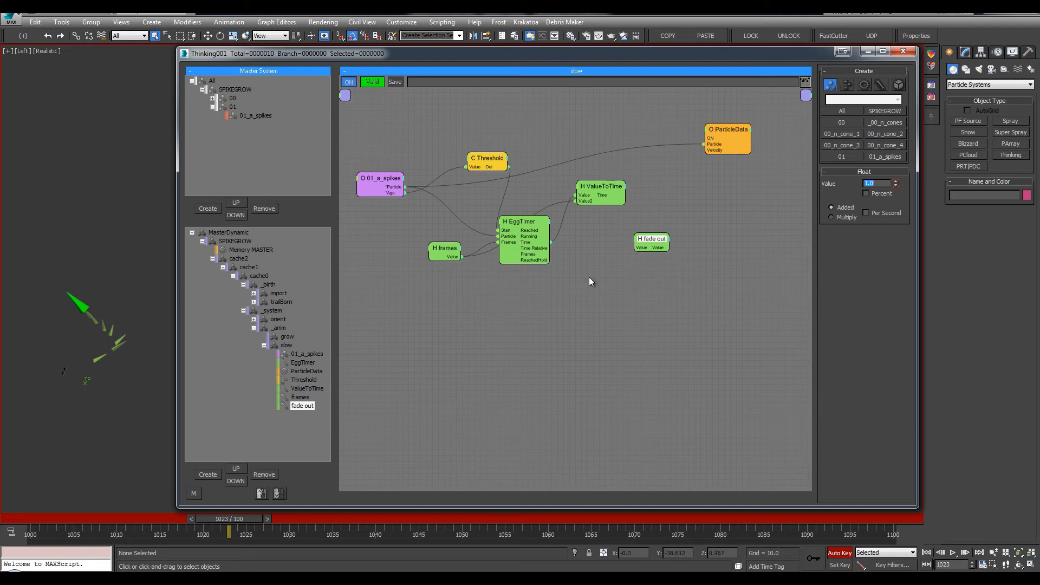
pyautogui.scroll(4, 65, 324)
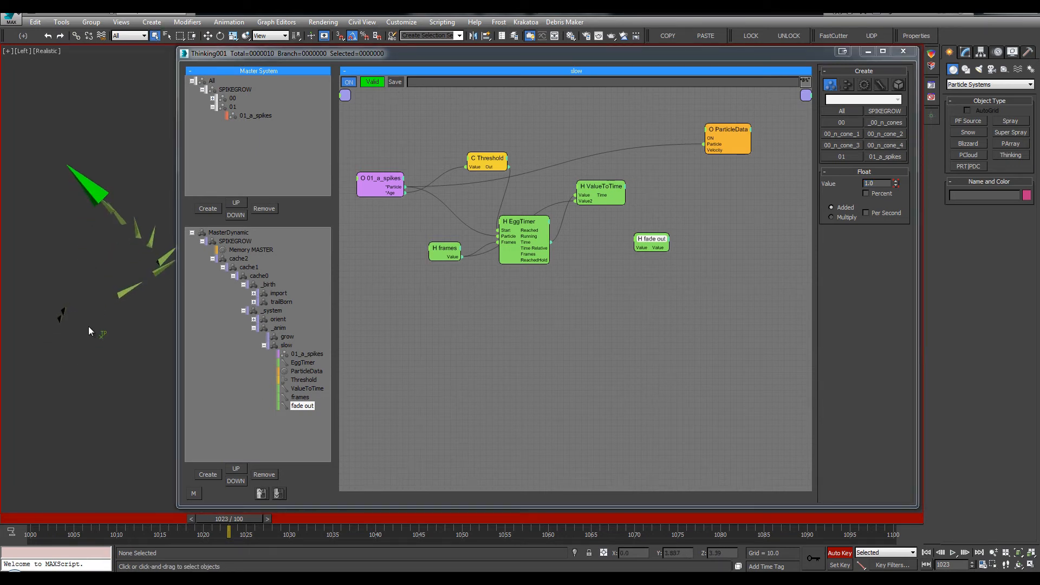
pyautogui.moveTo(109, 351); pyautogui.dragTo(110, 332)
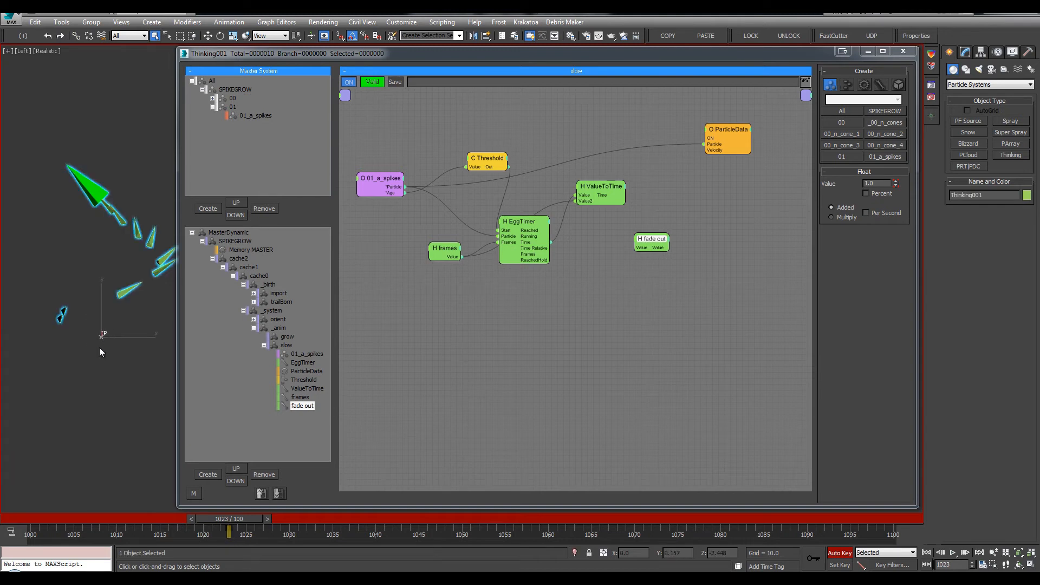
pyautogui.click(277, 21)
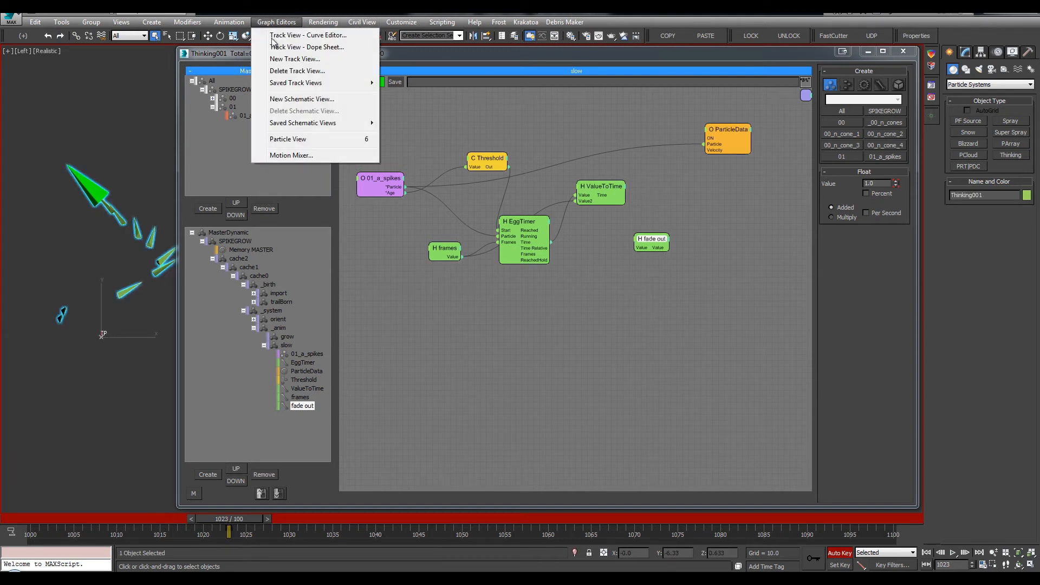
pyautogui.moveTo(296, 84)
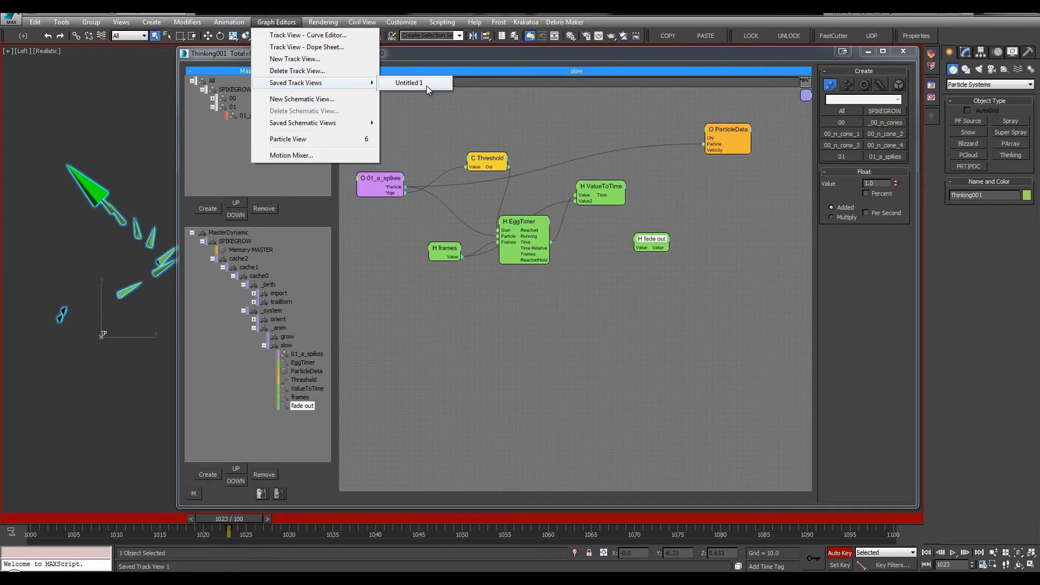
pyautogui.click(412, 83)
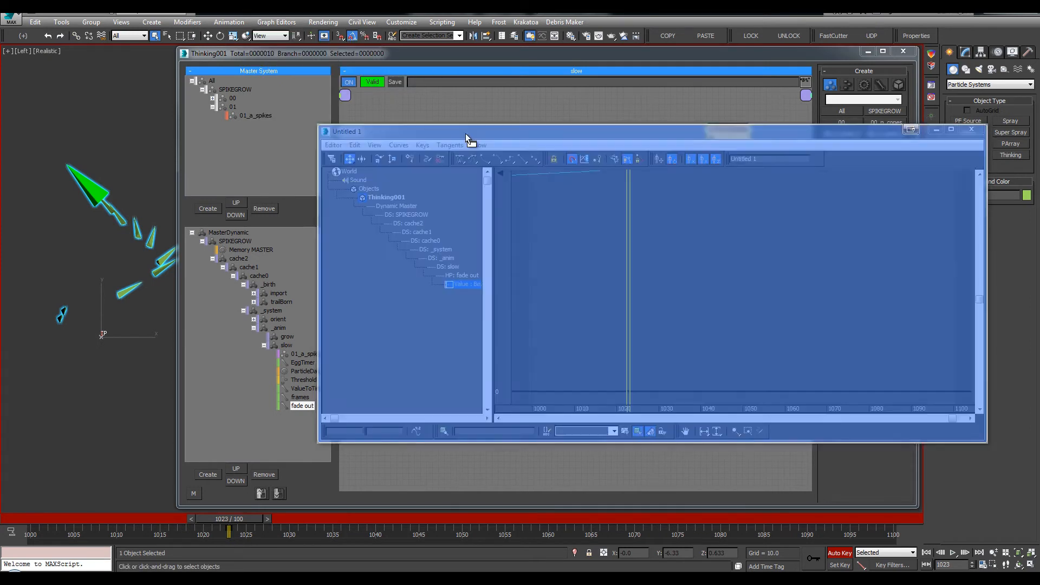
pyautogui.moveTo(466, 136); pyautogui.dragTo(396, 116)
# Set the value of the fade out curve's frame 0 key to 1.
pyautogui.moveTo(616, 216)
pyautogui.keyDown('ctrl'); pyautogui.keyDown('alt'); pyautogui.mouseDown(button='middle')
pyautogui.moveTo(548, 272)
pyautogui.moveTo(476, 214)
pyautogui.moveTo(570, 221)
pyautogui.moveTo(518, 249)
pyautogui.moveTo(613, 235)
pyautogui.mouseUp(button='middle'); pyautogui.keyUp('alt'); pyautogui.keyUp('ctrl')
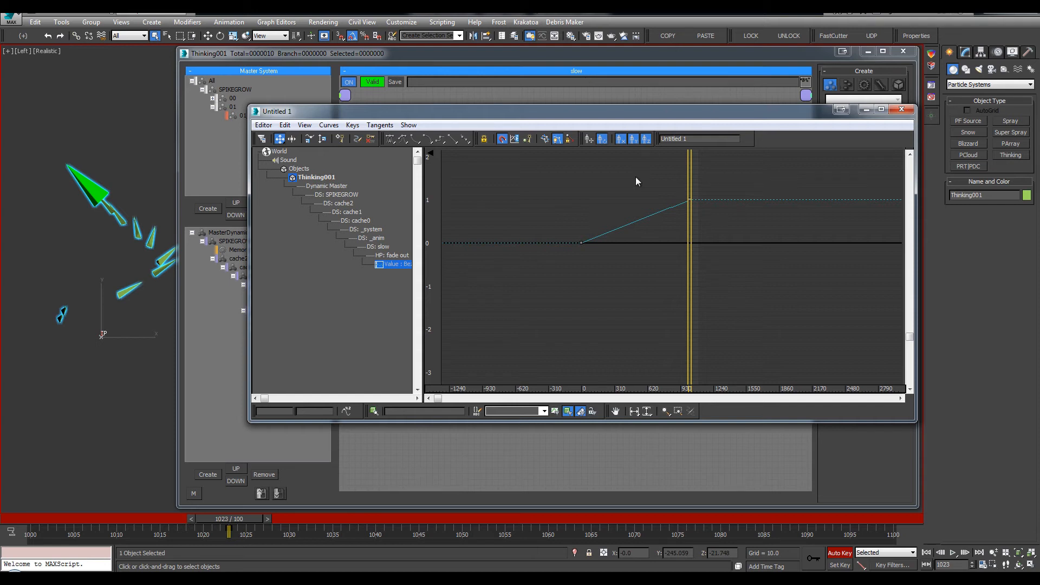
pyautogui.scroll(2, 704, 192)
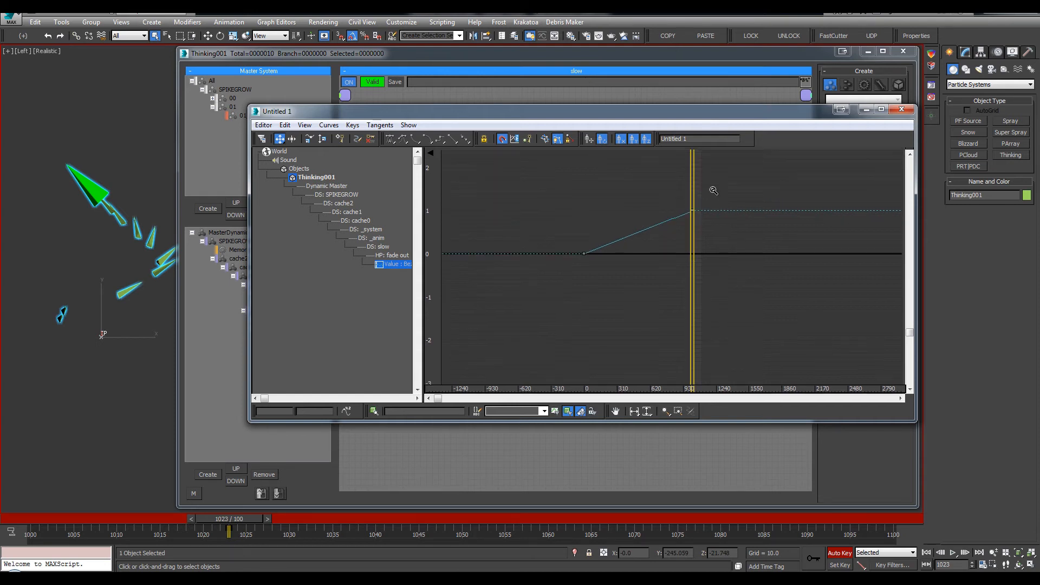
pyautogui.moveTo(768, 111); pyautogui.dragTo(785, 149)
pyautogui.click(691, 248)
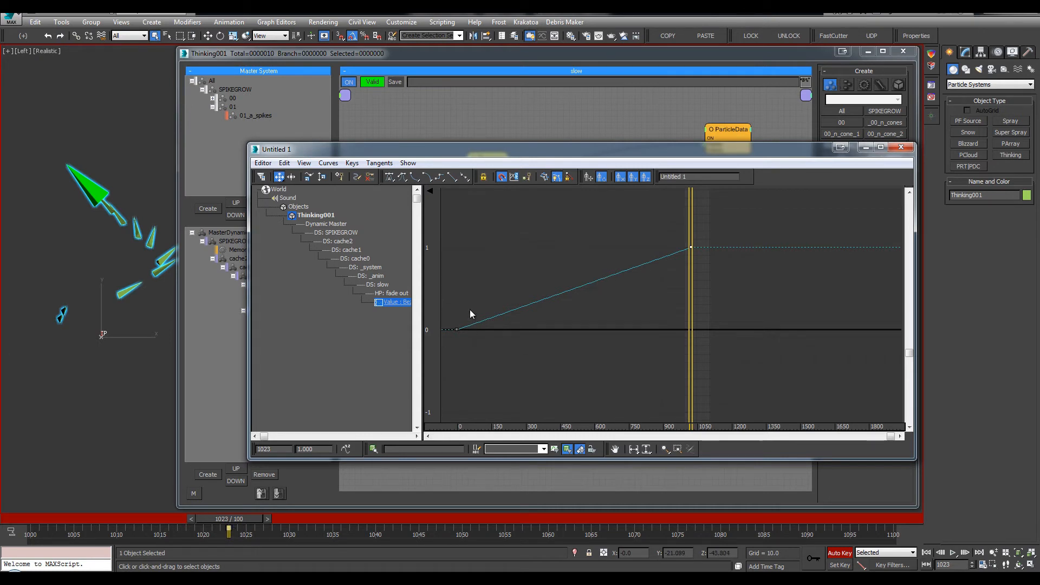
pyautogui.moveTo(470, 312); pyautogui.dragTo(453, 347)
pyautogui.moveTo(489, 297); pyautogui.dragTo(545, 278, button='middle')
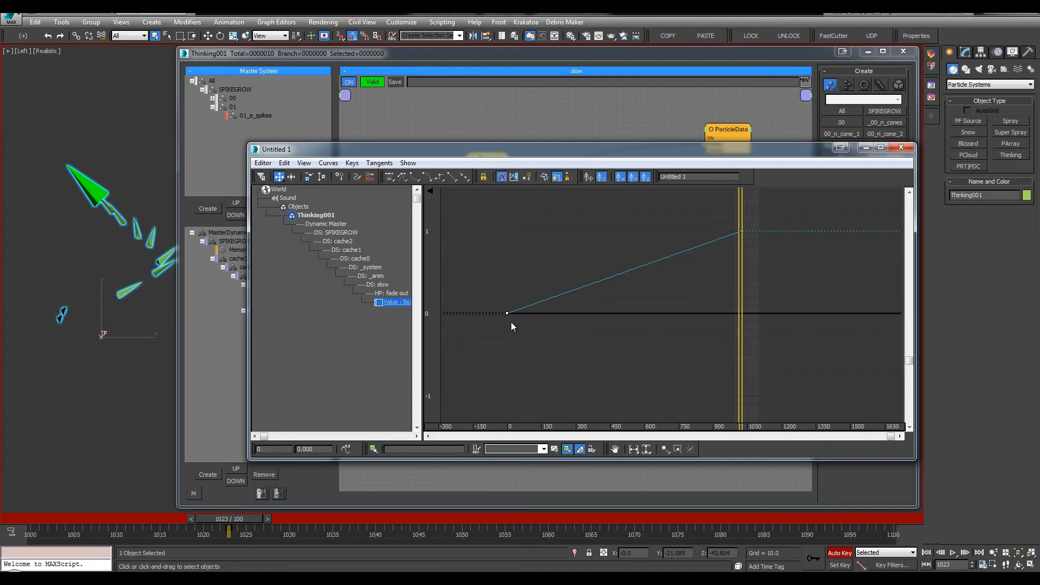
pyautogui.doubleClick(296, 449)
pyautogui.write('1')
pyautogui.press('Return')
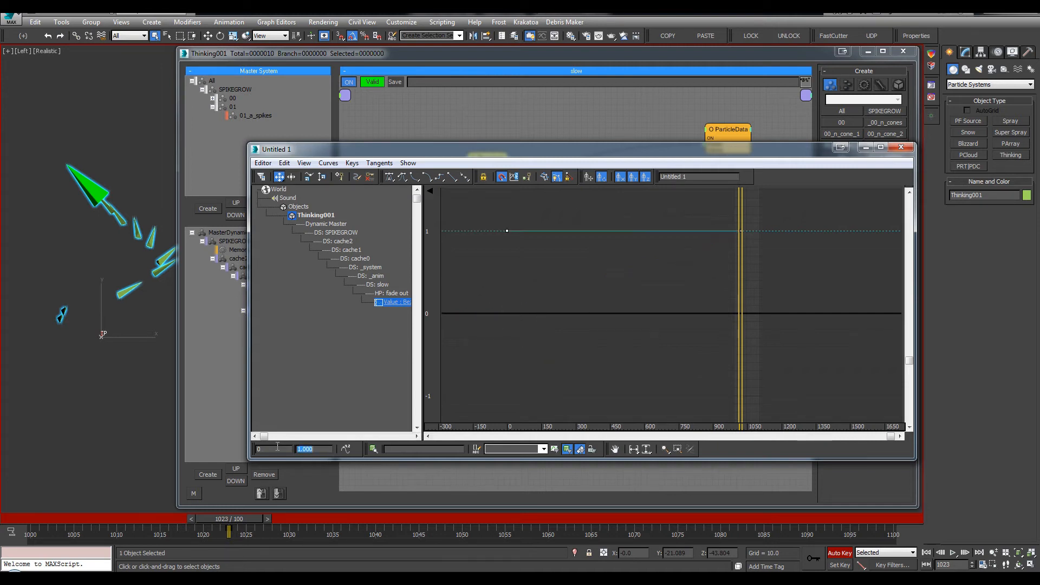
# Set the fade out curve's end key to value 0 and move it to frame 30.
pyautogui.moveTo(749, 239)
pyautogui.mouseDown()
pyautogui.moveTo(753, 253)
pyautogui.moveTo(754, 221)
pyautogui.mouseUp()
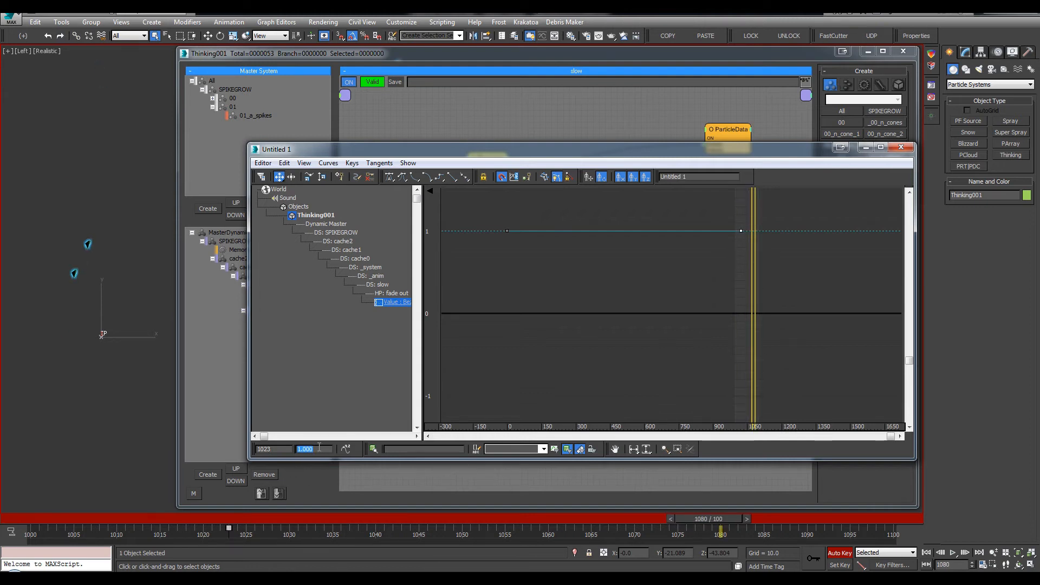
pyautogui.write('0')
pyautogui.press('Return')
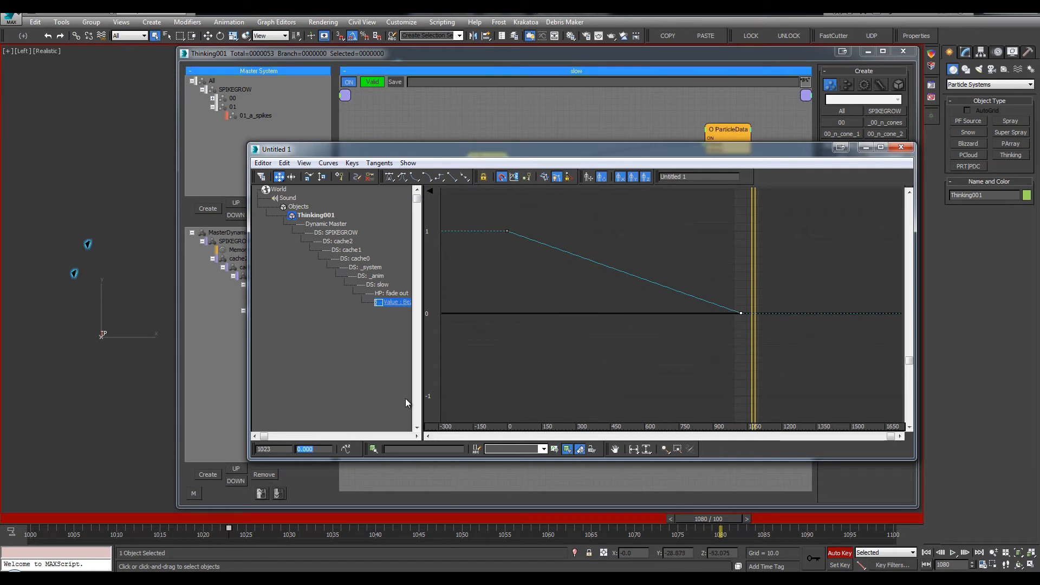
pyautogui.hotkey('shift', 'Tab')
pyautogui.write('30')
pyautogui.press('Return')
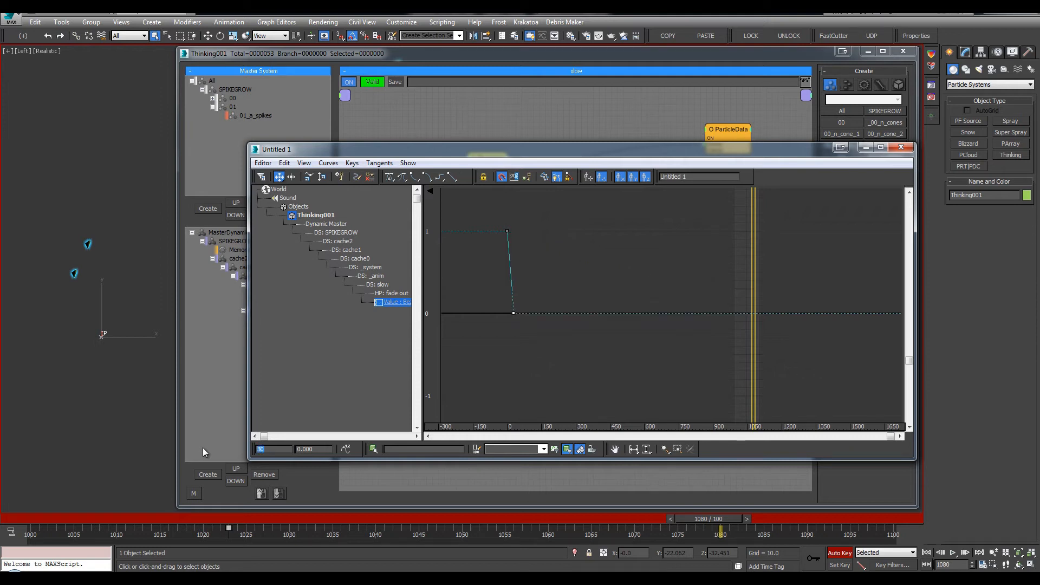
# Give both fade out keys adjustable tangents and bend the line into a curve that eases into the end key.
pyautogui.scroll(6, 611, 239)
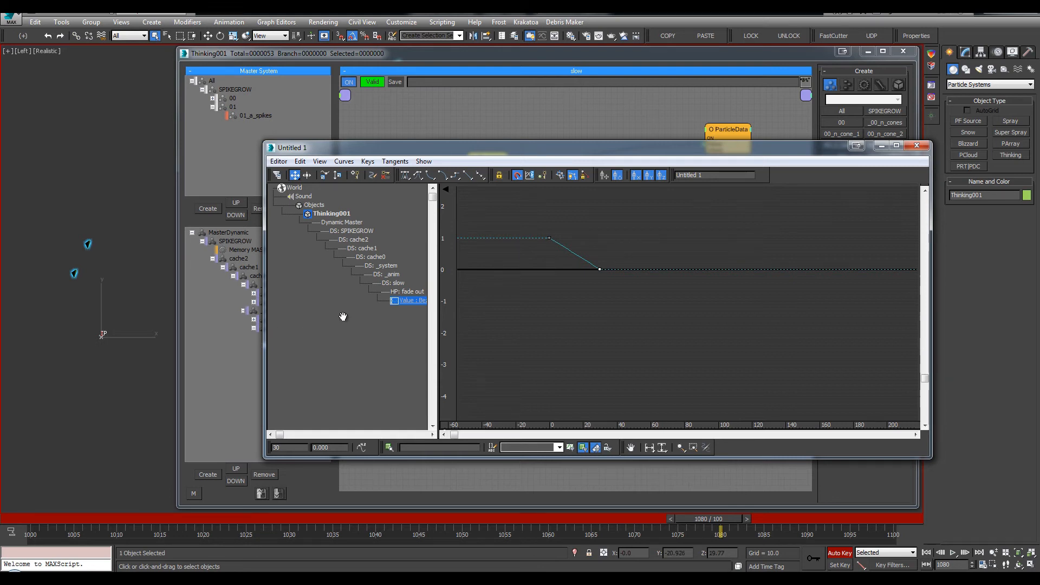
pyautogui.scroll(4, 607, 295)
pyautogui.moveTo(598, 286); pyautogui.dragTo(594, 329, button='middle')
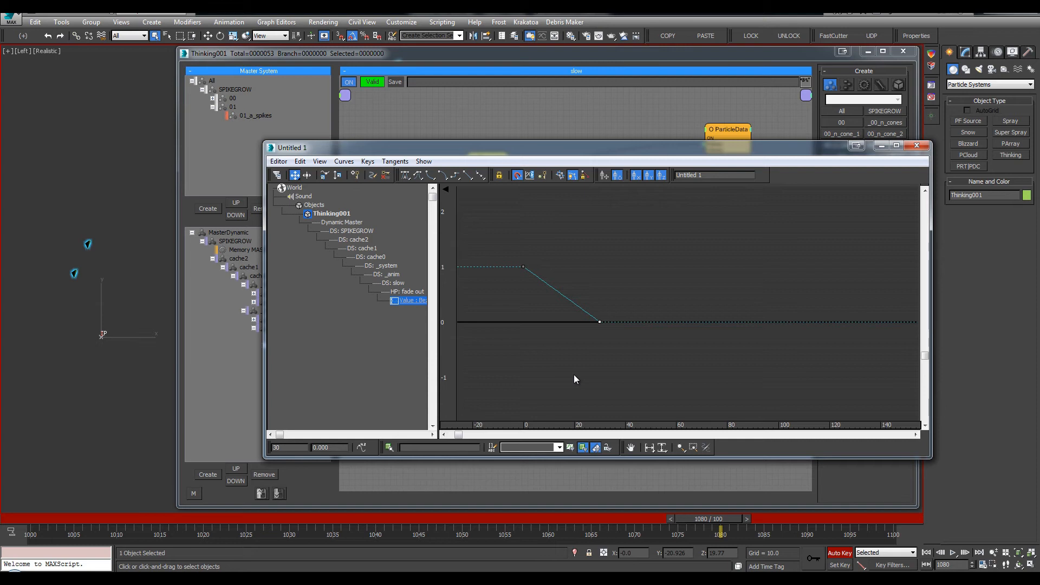
pyautogui.keyDown('ctrl'); pyautogui.moveTo(562, 294); pyautogui.dragTo(501, 249); pyautogui.keyUp('ctrl')
pyautogui.click(404, 177)
pyautogui.moveTo(549, 266); pyautogui.dragTo(538, 285)
pyautogui.click(516, 248)
# Steepen the start key's tangent and lengthen the end key's flat tangent for a faster initial fade out.
pyautogui.moveTo(544, 288); pyautogui.dragTo(602, 322, button='middle')
pyautogui.keyDown('ctrl'); pyautogui.keyDown('alt'); pyautogui.moveTo(602, 322); pyautogui.dragTo(619, 301, button='middle'); pyautogui.keyUp('alt'); pyautogui.keyUp('ctrl')
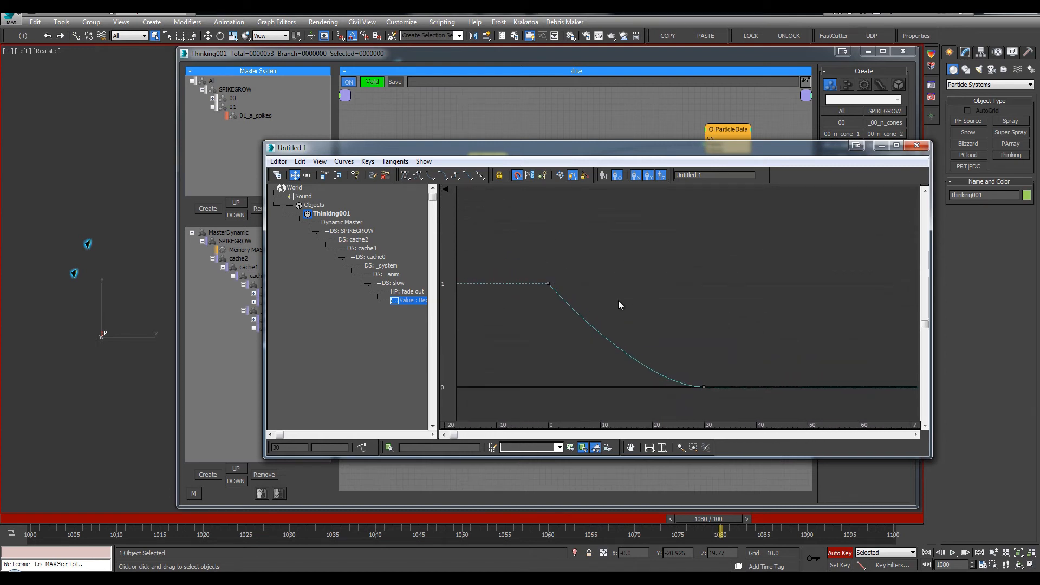
pyautogui.click(547, 283)
pyautogui.moveTo(572, 309)
pyautogui.mouseDown()
pyautogui.moveTo(574, 337)
pyautogui.moveTo(567, 321)
pyautogui.mouseUp()
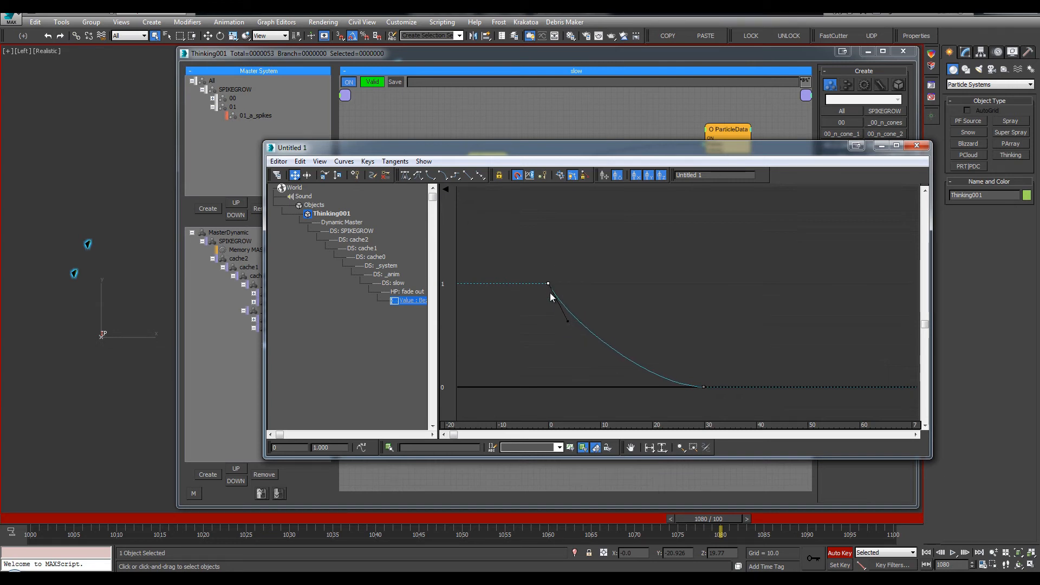
pyautogui.click(703, 386)
pyautogui.moveTo(654, 386); pyautogui.dragTo(621, 385)
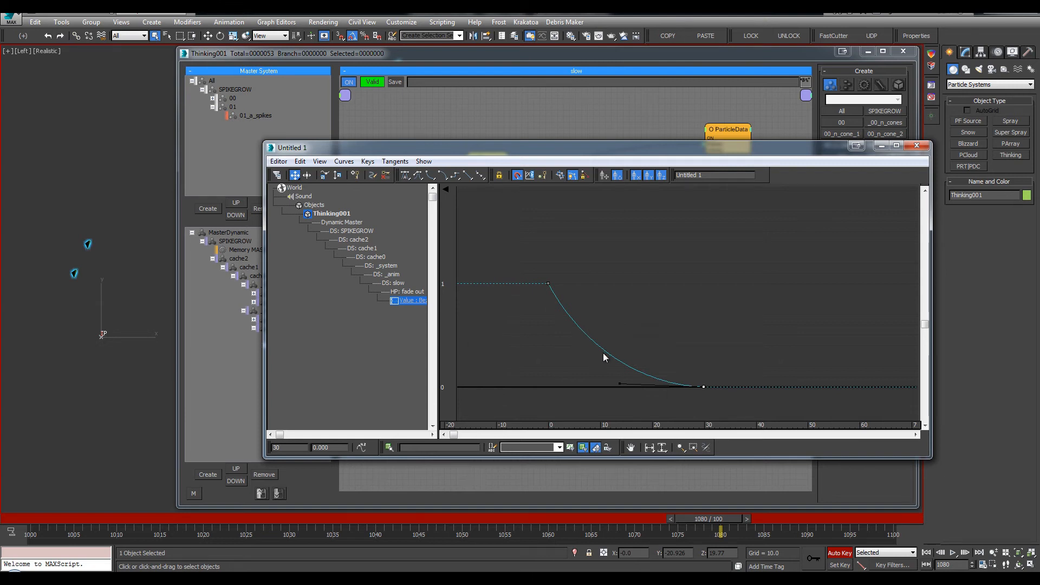
pyautogui.moveTo(618, 383)
pyautogui.mouseDown()
pyautogui.moveTo(656, 386)
pyautogui.moveTo(622, 387)
pyautogui.mouseUp()
# Close the curve editor, move the fade out helper slightly up beside ValueToTime, and turn off Auto Key.
pyautogui.click(917, 145)
pyautogui.moveTo(645, 248); pyautogui.dragTo(653, 241)
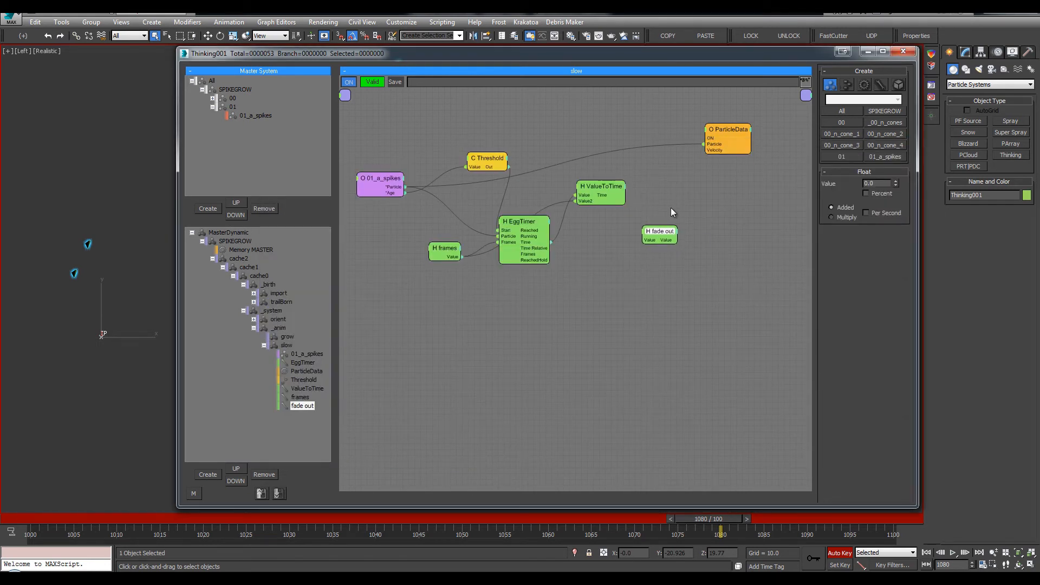
pyautogui.press('n')
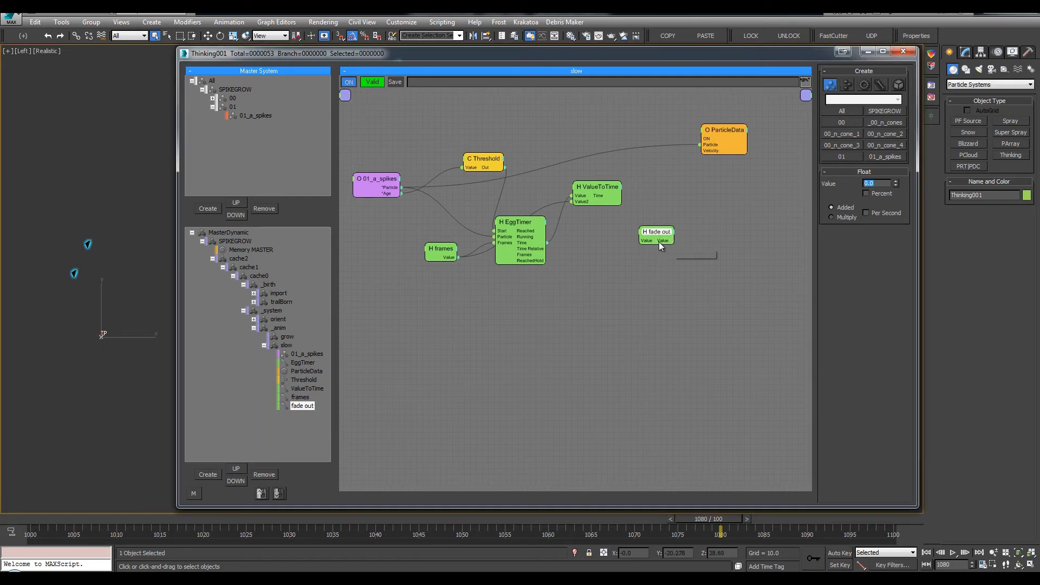
# Add a Time input to the fade out helper, wire ValueToTime's Time output into it, and hide the helper's Value input.
pyautogui.moveTo(656, 239); pyautogui.dragTo(667, 246)
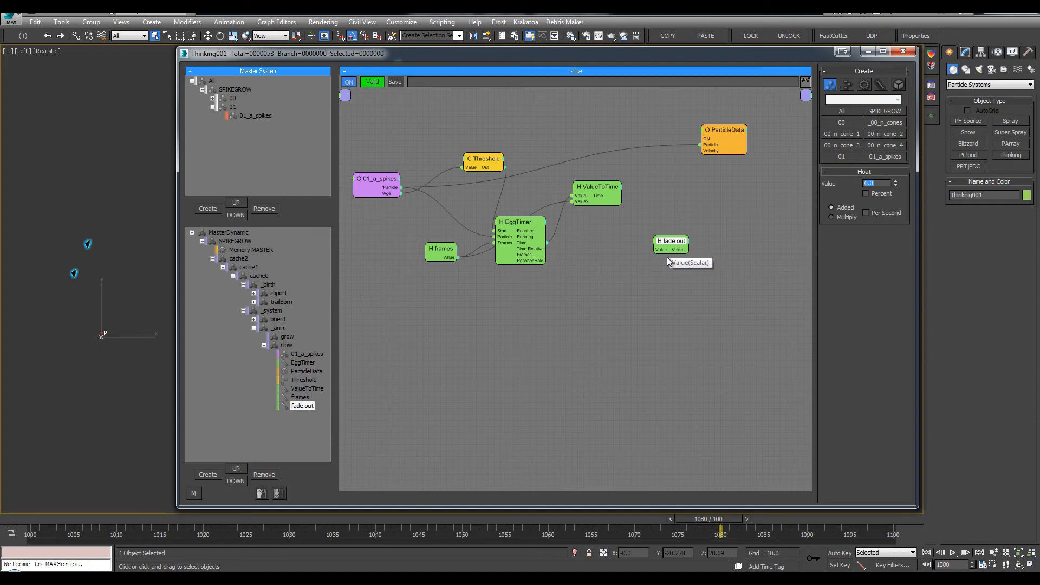
pyautogui.moveTo(666, 243); pyautogui.dragTo(599, 196)
pyautogui.rightClick(631, 238)
pyautogui.click(623, 257)
pyautogui.moveTo(600, 187); pyautogui.dragTo(589, 178)
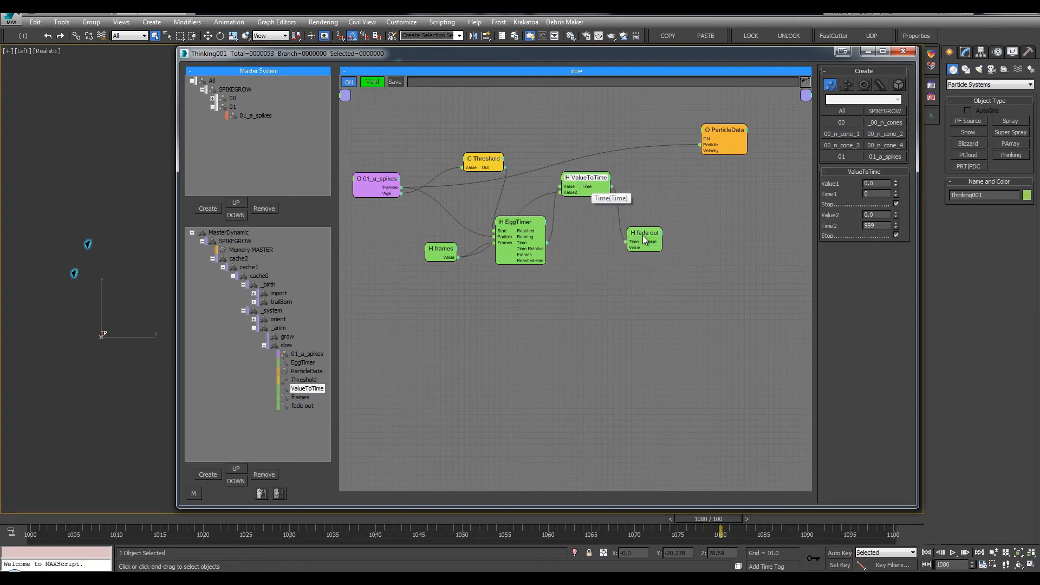
pyautogui.moveTo(645, 240); pyautogui.dragTo(630, 238)
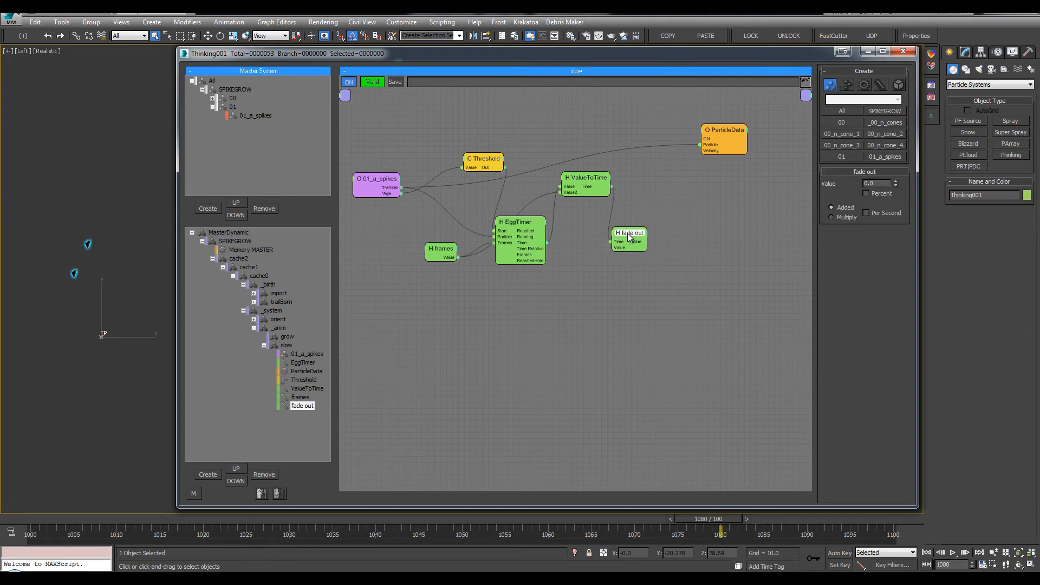
pyautogui.rightClick(629, 237)
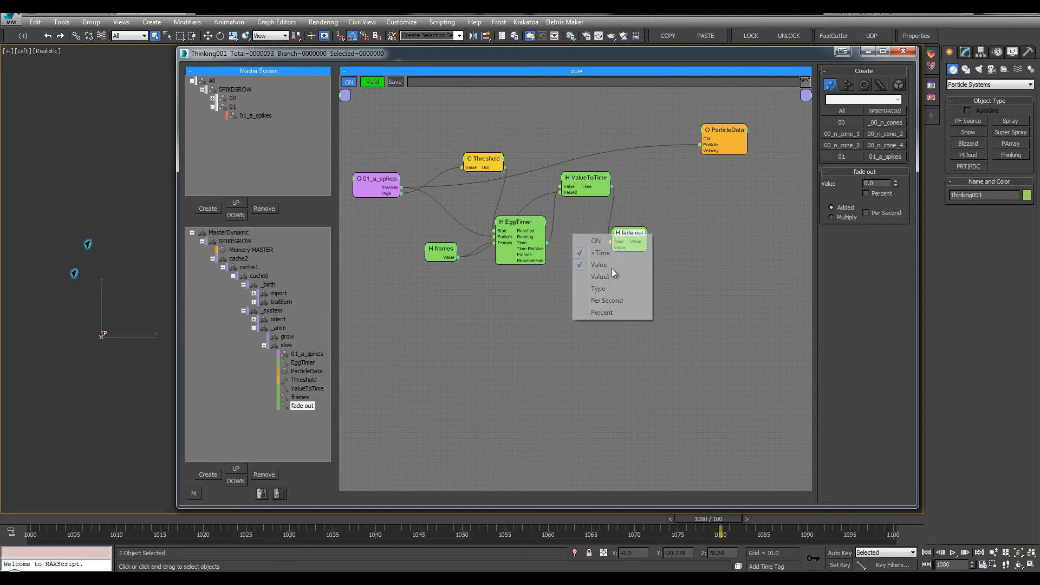
pyautogui.click(612, 268)
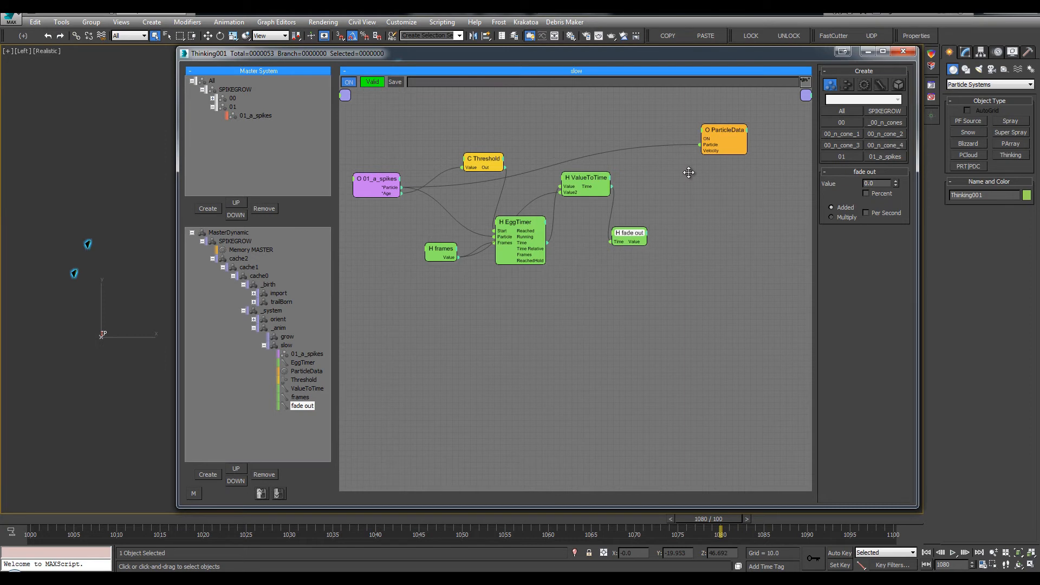
# Add an Expression helper to the slow network between ValueToTime and ParticleData, shifting ParticleData aside to make room.
pyautogui.moveTo(728, 132); pyautogui.dragTo(749, 130)
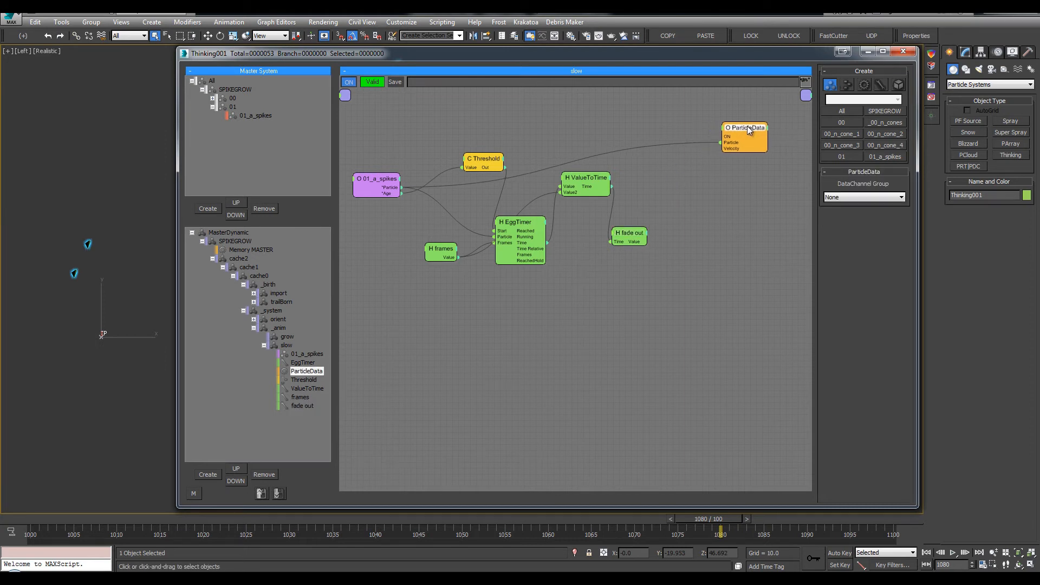
pyautogui.doubleClick(676, 175)
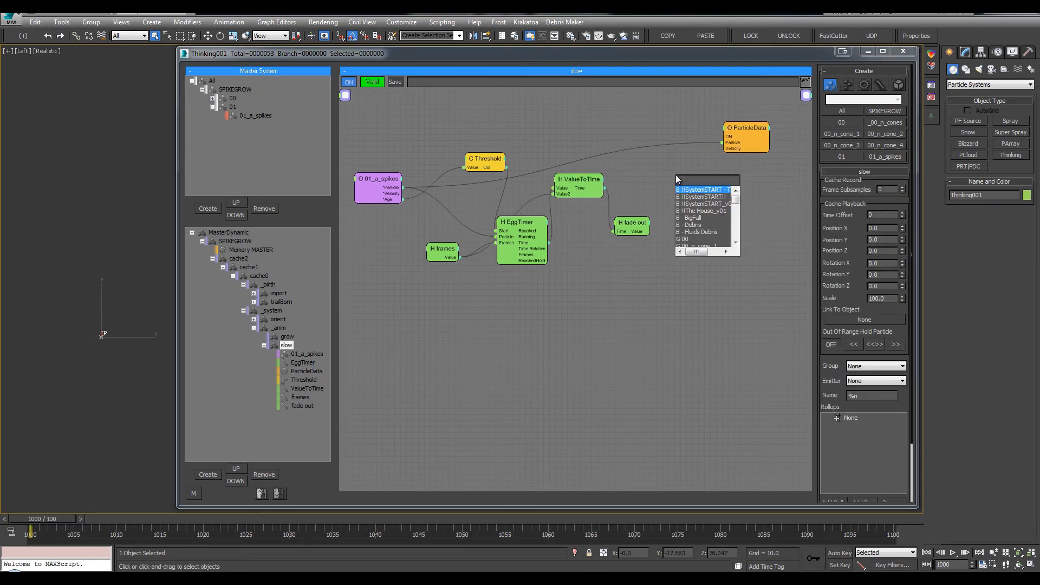
pyautogui.write('expl')
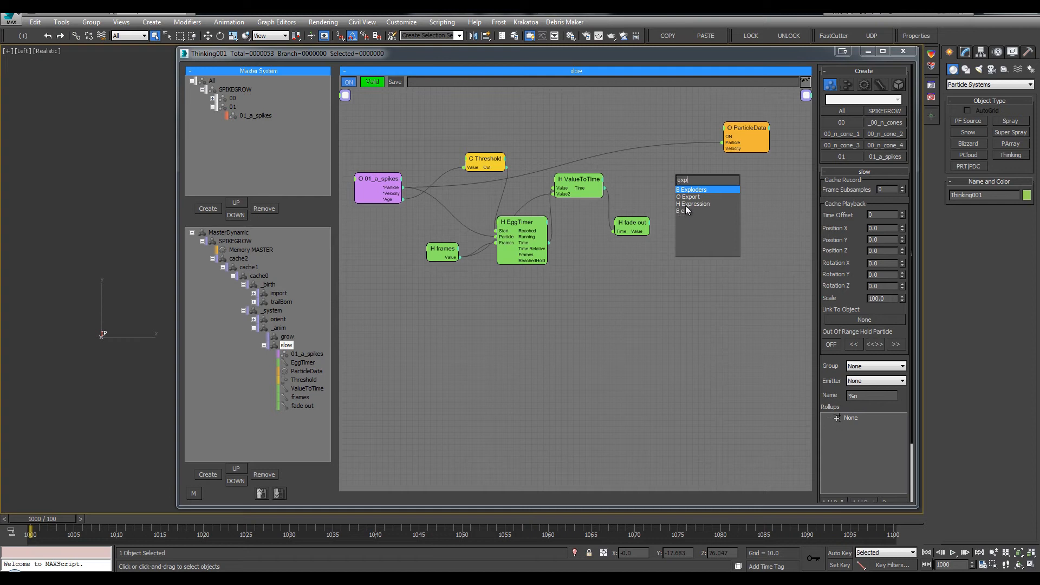
pyautogui.write('p')
pyautogui.click(686, 205)
pyautogui.moveTo(698, 187); pyautogui.dragTo(662, 166)
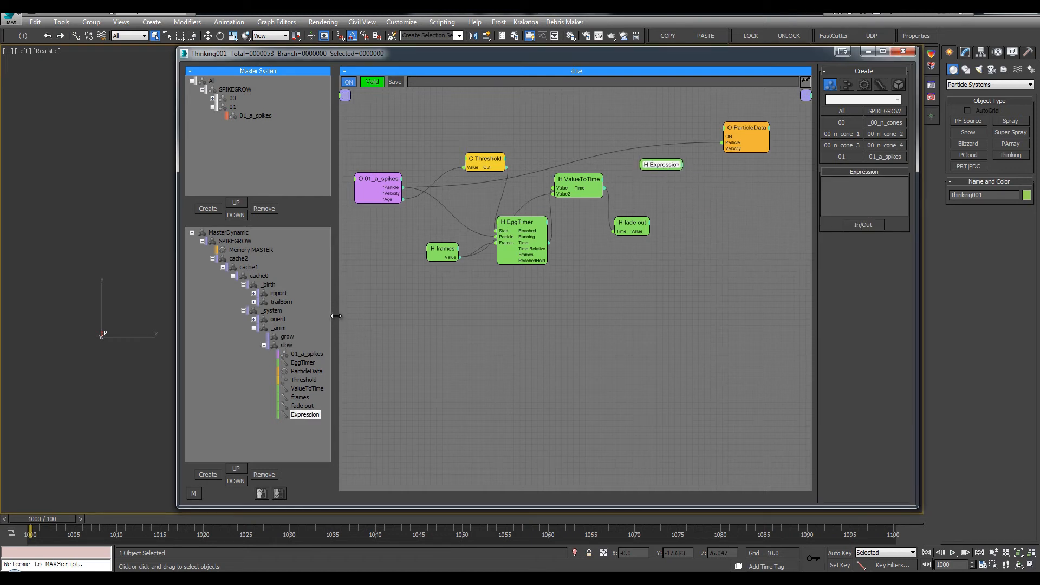
pyautogui.moveTo(336, 316); pyautogui.dragTo(339, 316)
pyautogui.moveTo(660, 166); pyautogui.dragTo(665, 167)
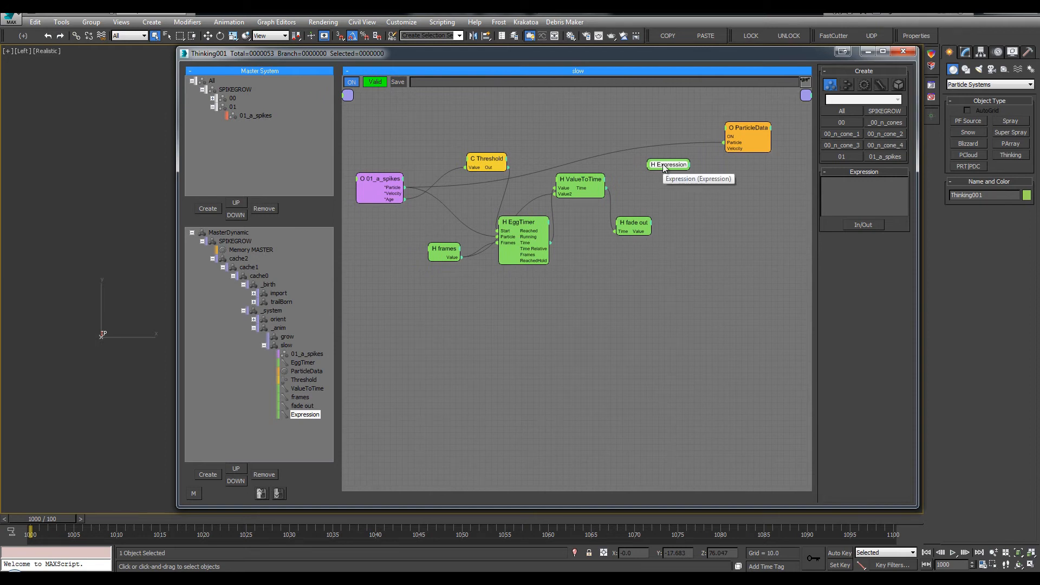
pyautogui.click(679, 189)
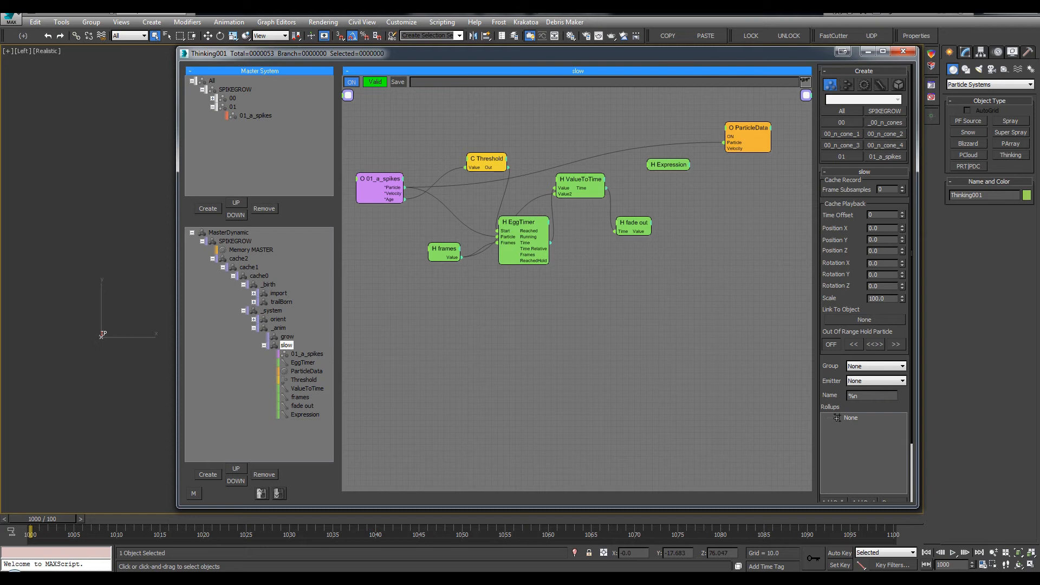
pyautogui.moveTo(670, 165); pyautogui.dragTo(666, 162)
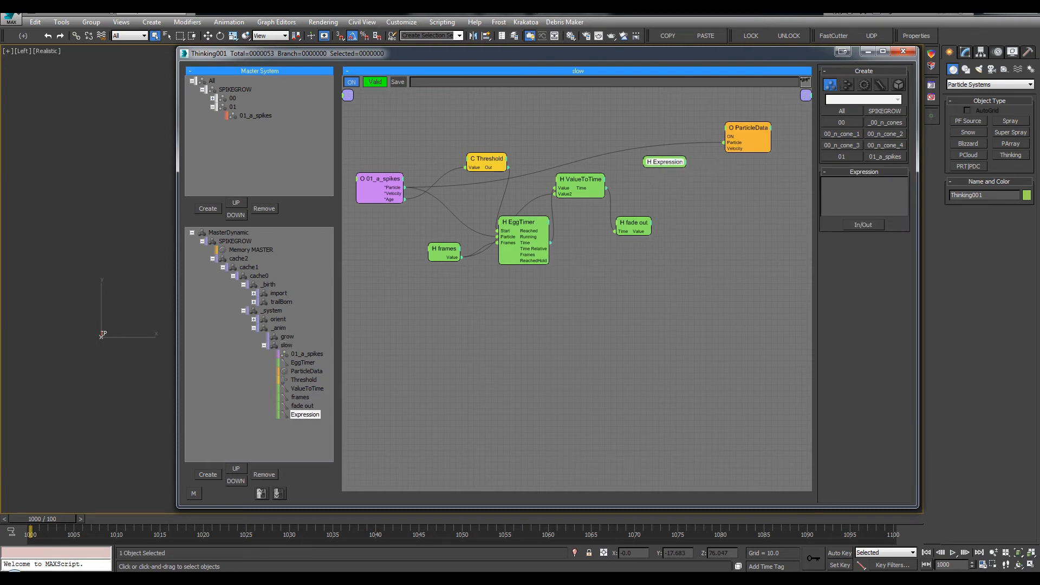
# Enter unit(v1) as the Expression's formula and add a vector output named unitV.
pyautogui.click(841, 193)
pyautogui.hotkey('ctrl', 'a')
pyautogui.click(860, 227)
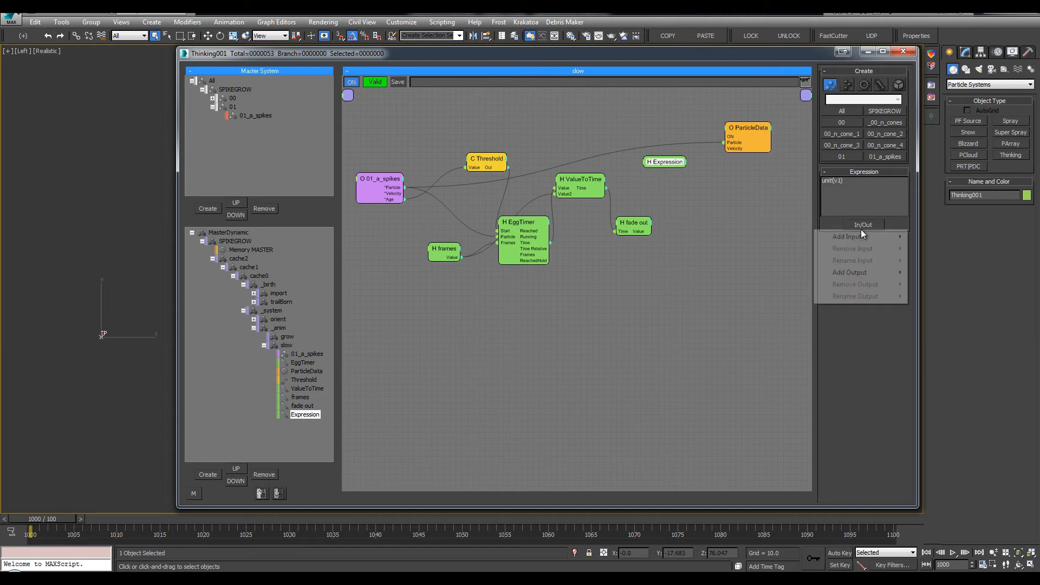
pyautogui.moveTo(867, 272)
pyautogui.click(933, 284)
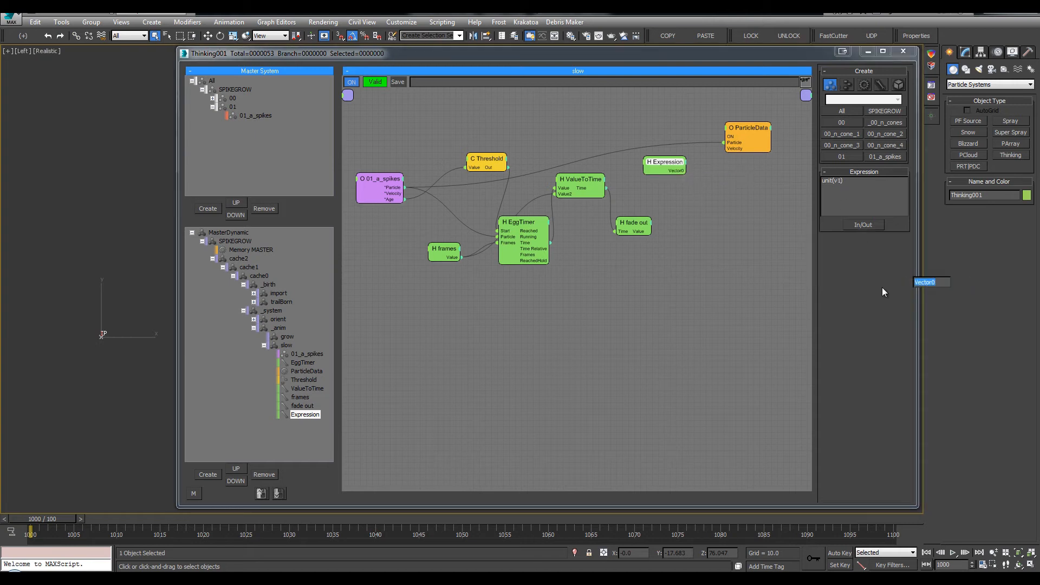
pyautogui.write('unitV')
pyautogui.press('Return')
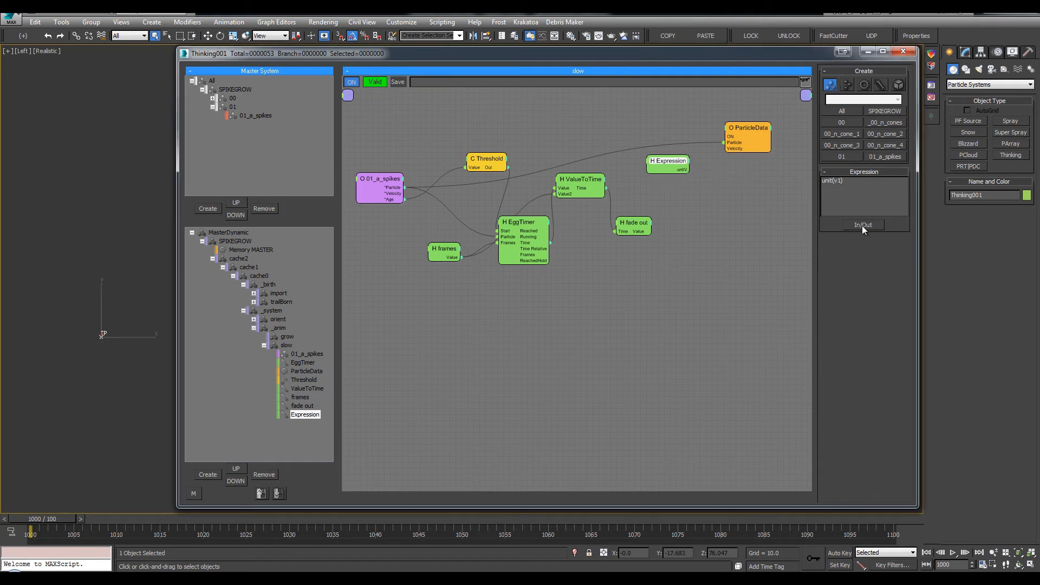
# Add a vector input named v1 to the Expression and wire the Velocity output of 01_a_spikes into it.
pyautogui.click(863, 225)
pyautogui.moveTo(864, 233)
pyautogui.click(941, 245)
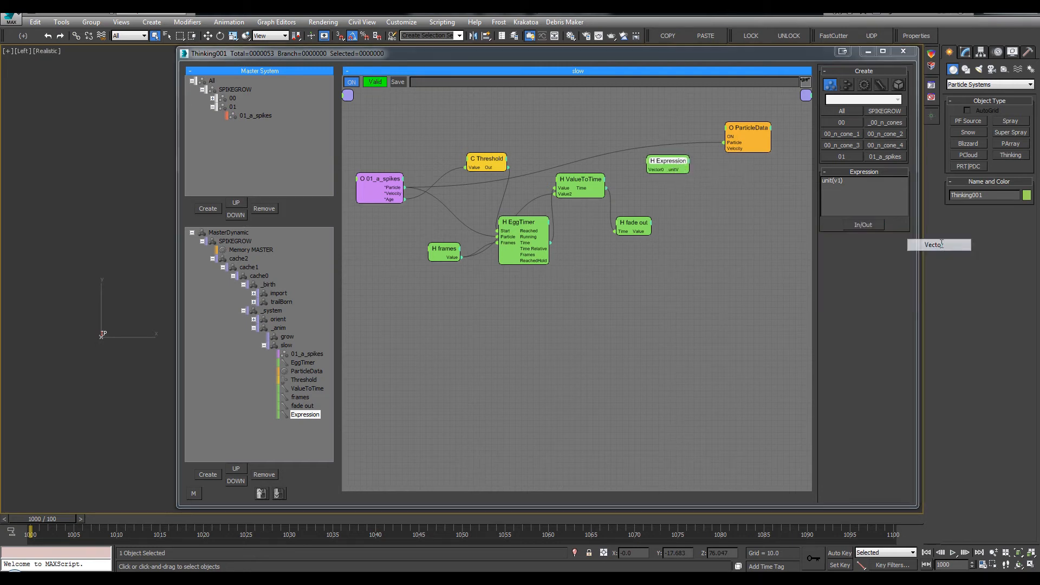
pyautogui.write('v1')
pyautogui.press('Return')
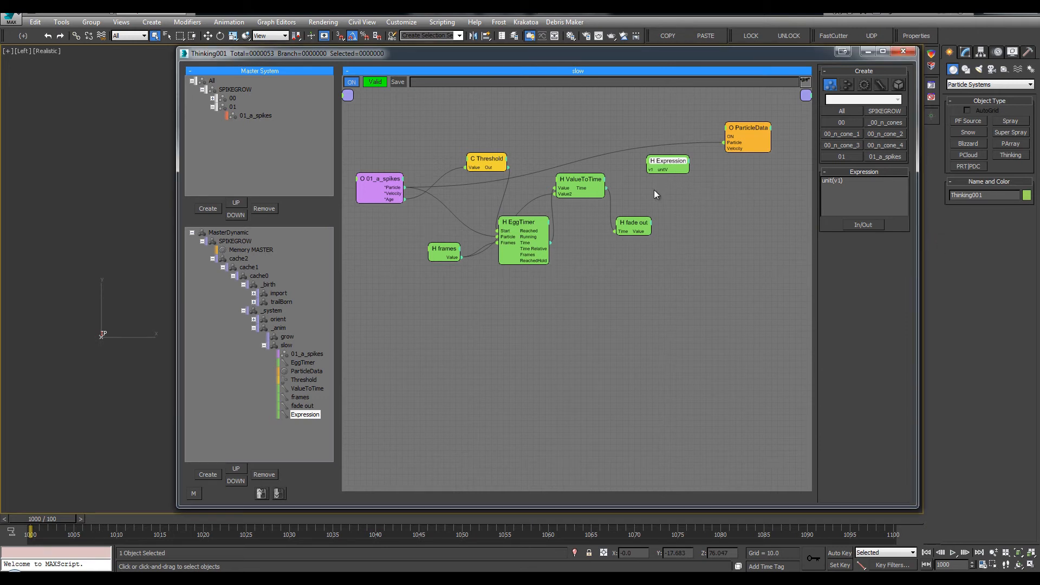
pyautogui.moveTo(440, 180); pyautogui.dragTo(405, 193)
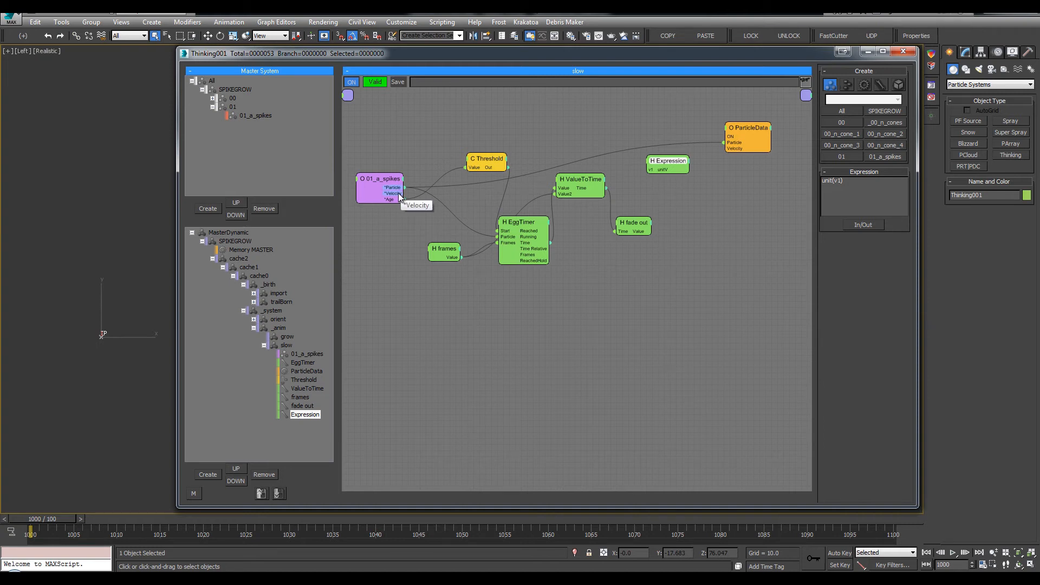
# Reduce EggTimer to its connected ports only and reposition ValueToTime, EggTimer and frames into a more compact layout.
pyautogui.moveTo(580, 184); pyautogui.dragTo(580, 195)
pyautogui.moveTo(517, 226); pyautogui.dragTo(506, 212)
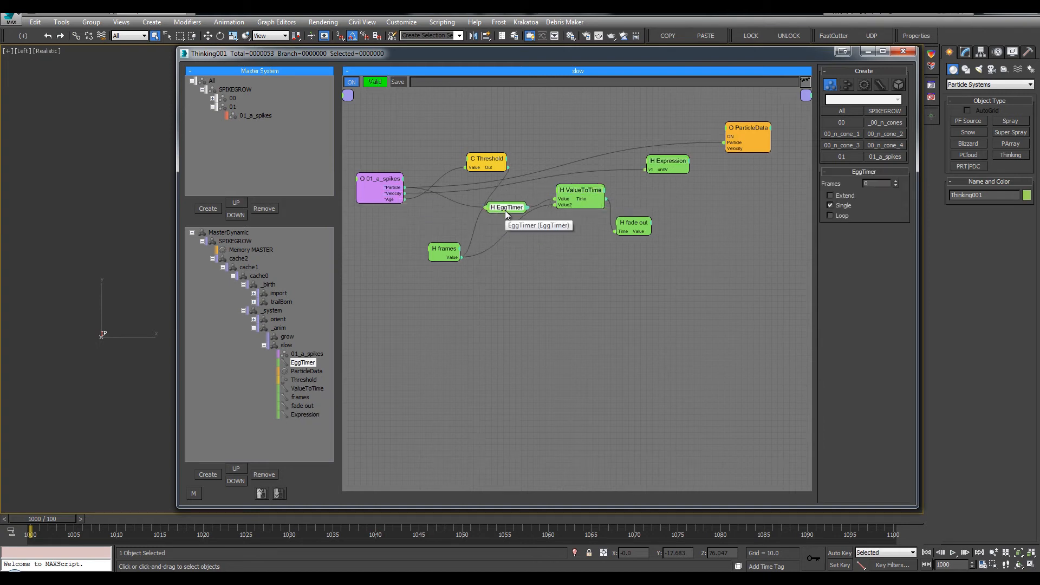
pyautogui.doubleClick(506, 210)
pyautogui.moveTo(436, 249); pyautogui.dragTo(409, 237)
pyautogui.doubleClick(502, 209)
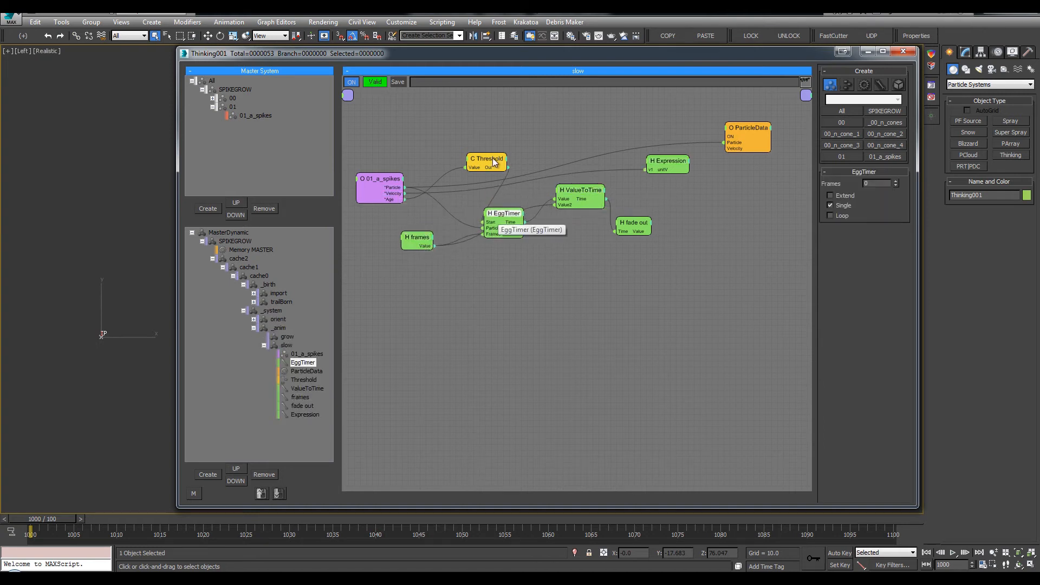
# Shift Threshold, Expression and ValueToTime back toward 01_a_spikes, keeping Expression above the fade out helper.
pyautogui.moveTo(486, 159); pyautogui.dragTo(461, 160)
pyautogui.moveTo(667, 161); pyautogui.dragTo(636, 161)
pyautogui.moveTo(570, 186); pyautogui.dragTo(562, 191)
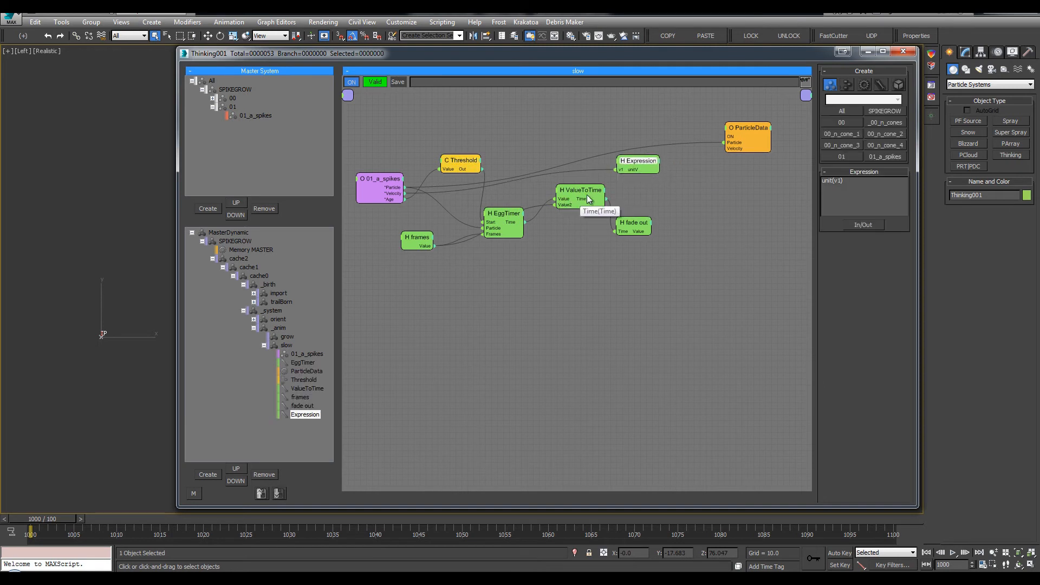
pyautogui.moveTo(625, 232)
pyautogui.mouseDown()
pyautogui.moveTo(615, 227)
pyautogui.moveTo(627, 230)
pyautogui.mouseUp()
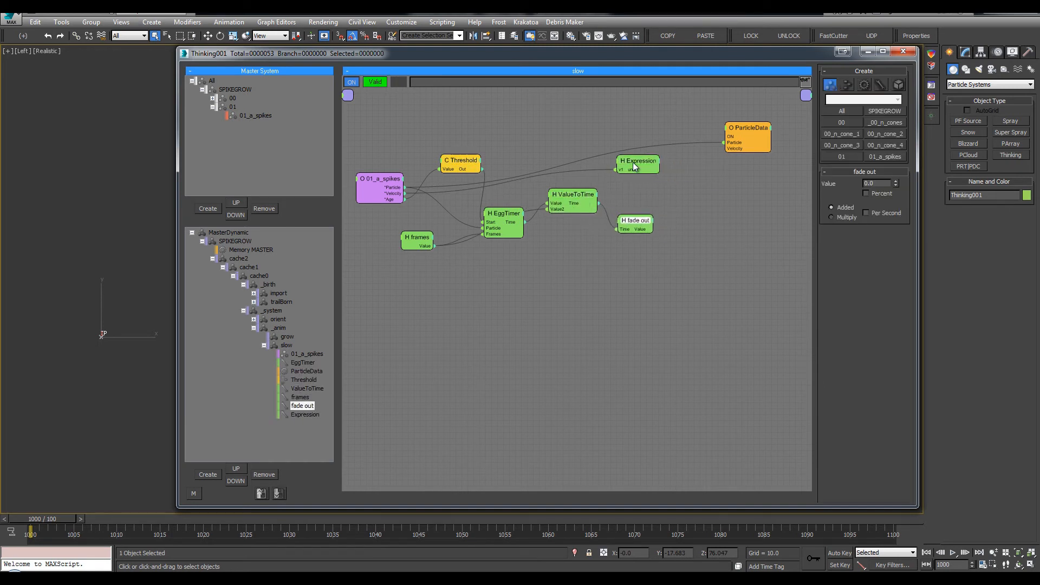
pyautogui.moveTo(636, 162); pyautogui.dragTo(640, 171)
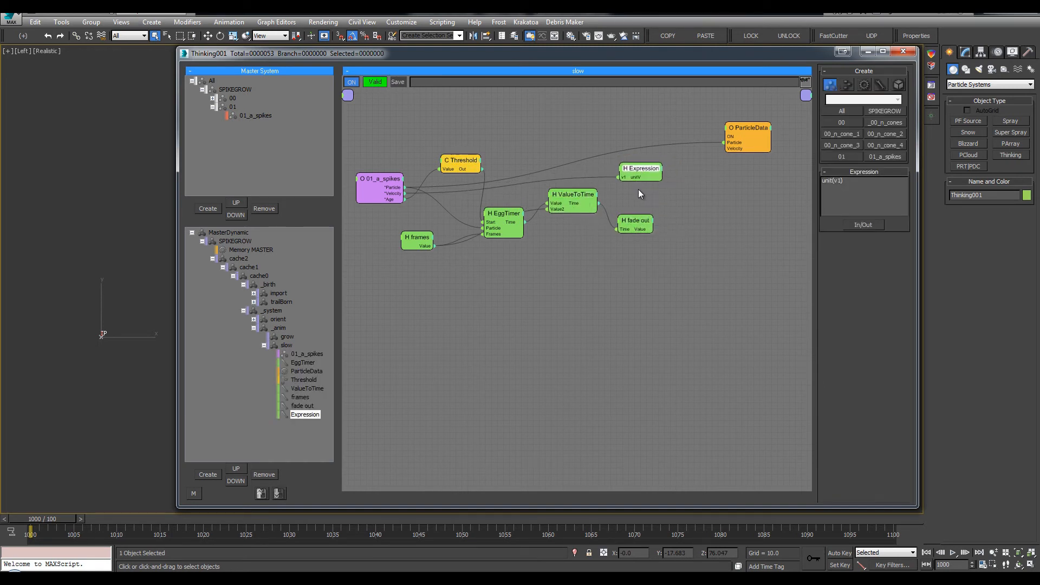
# Fine-tune the positions of ValueToTime, frames, EggTimer and fade out so their wires read clearly.
pyautogui.click(564, 194)
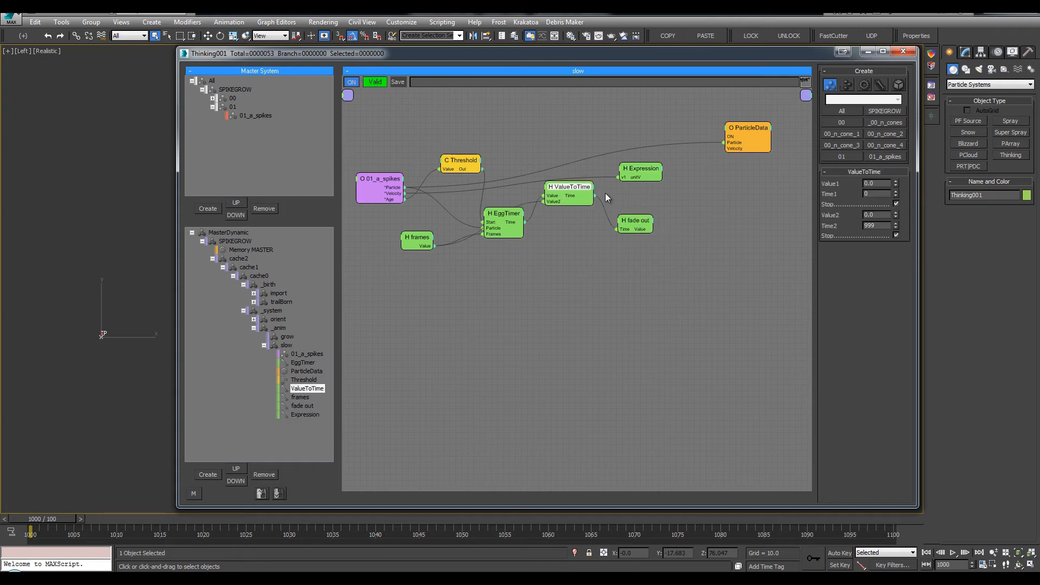
pyautogui.moveTo(564, 194); pyautogui.dragTo(560, 186)
pyautogui.moveTo(422, 241); pyautogui.dragTo(426, 236)
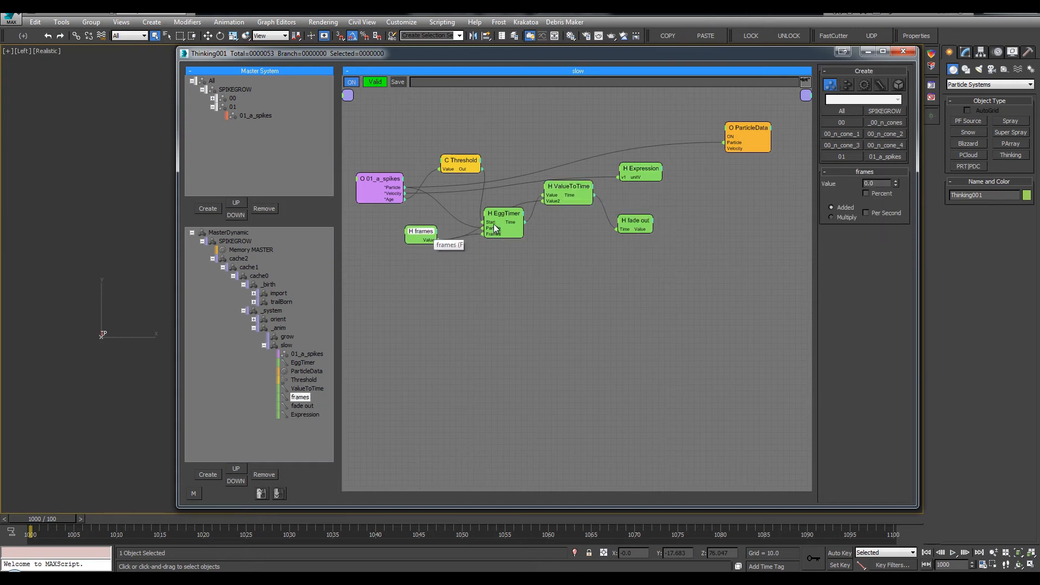
pyautogui.moveTo(496, 224); pyautogui.dragTo(497, 229)
pyautogui.click(583, 188)
pyautogui.moveTo(583, 186); pyautogui.dragTo(584, 190)
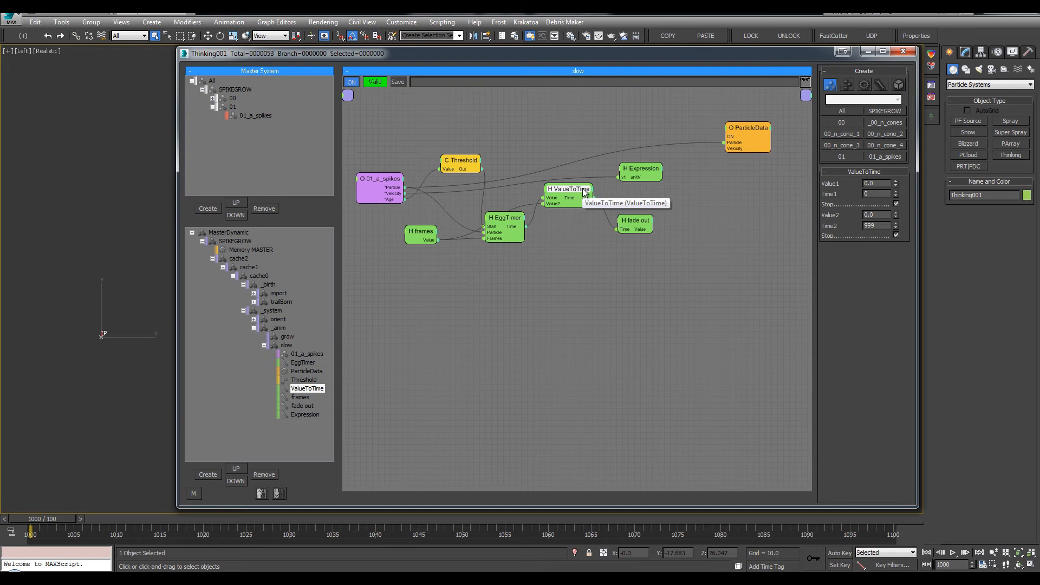
pyautogui.moveTo(633, 224); pyautogui.dragTo(630, 225)
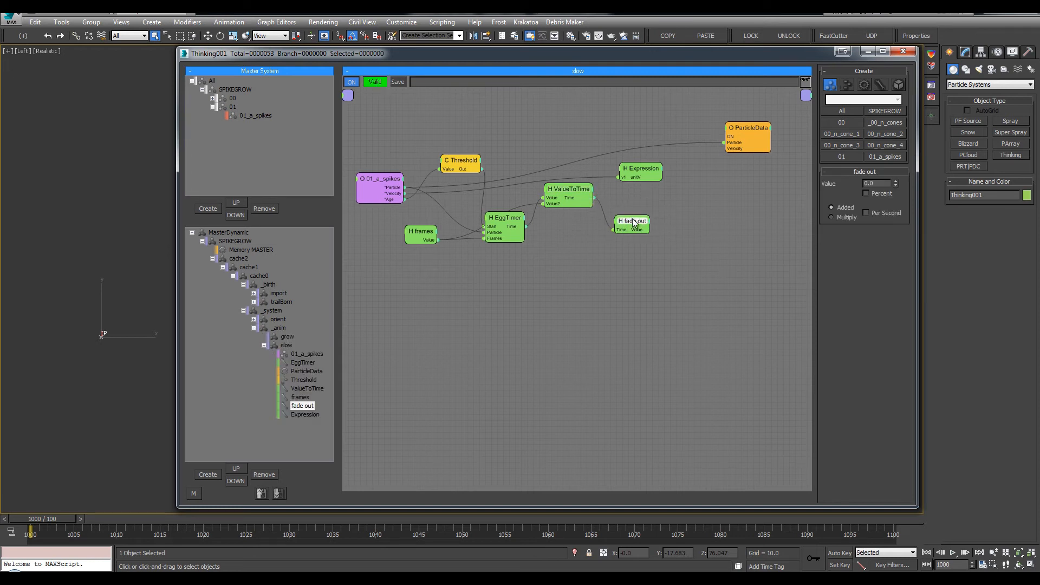
# Spread Expression and ParticleData apart to leave room for another operator between them.
pyautogui.moveTo(640, 173); pyautogui.dragTo(655, 169)
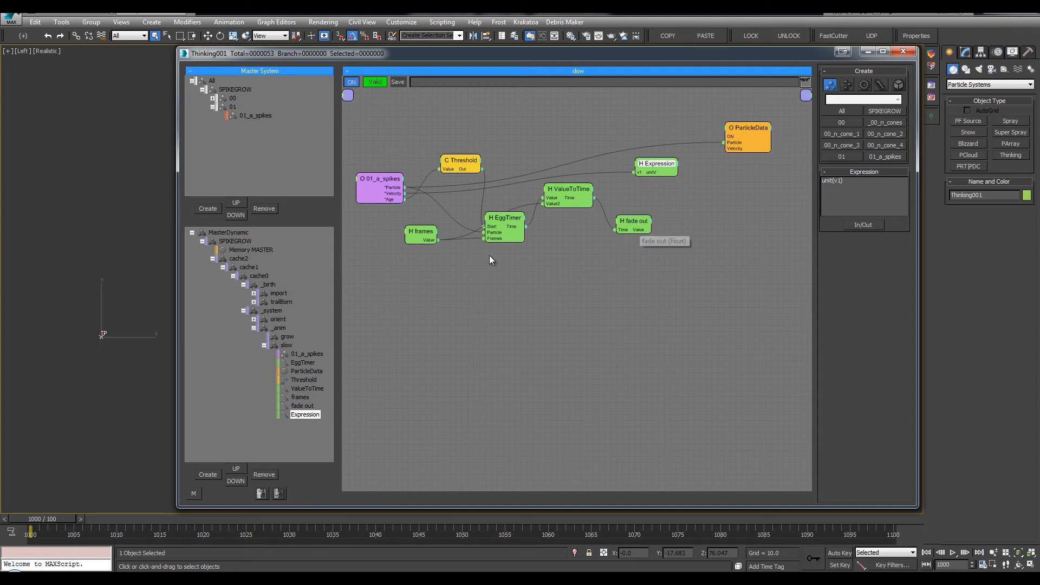
pyautogui.moveTo(631, 224); pyautogui.dragTo(632, 223)
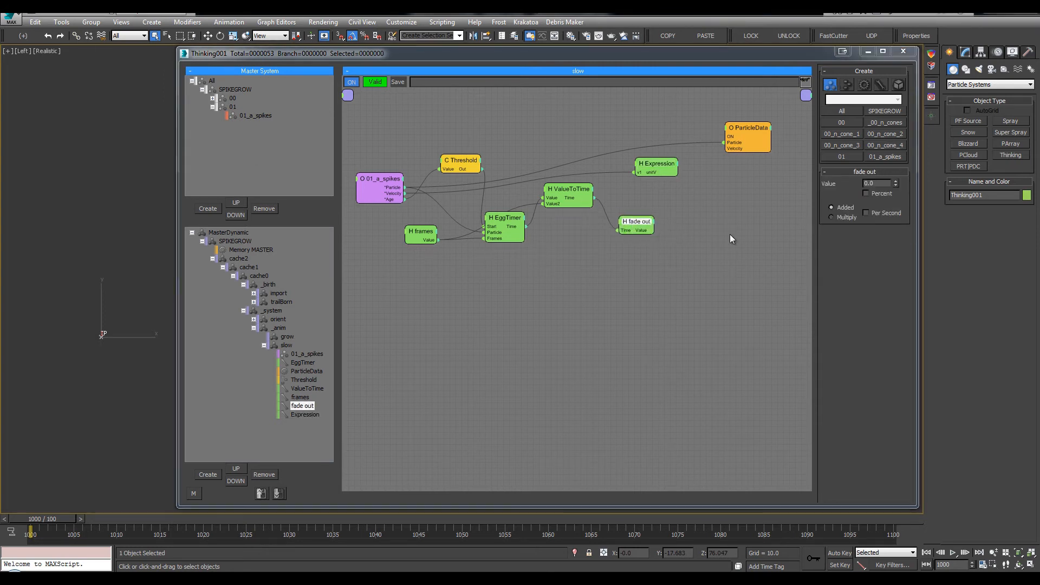
pyautogui.moveTo(667, 166); pyautogui.dragTo(669, 166)
pyautogui.moveTo(753, 131); pyautogui.dragTo(757, 135)
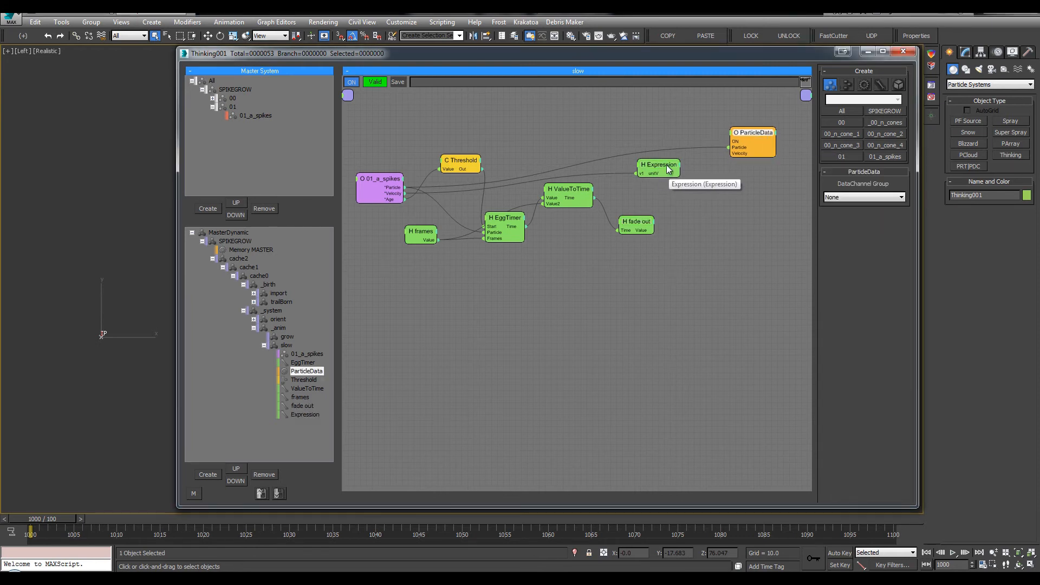
pyautogui.moveTo(667, 165); pyautogui.dragTo(654, 156)
pyautogui.moveTo(750, 134); pyautogui.dragTo(756, 139)
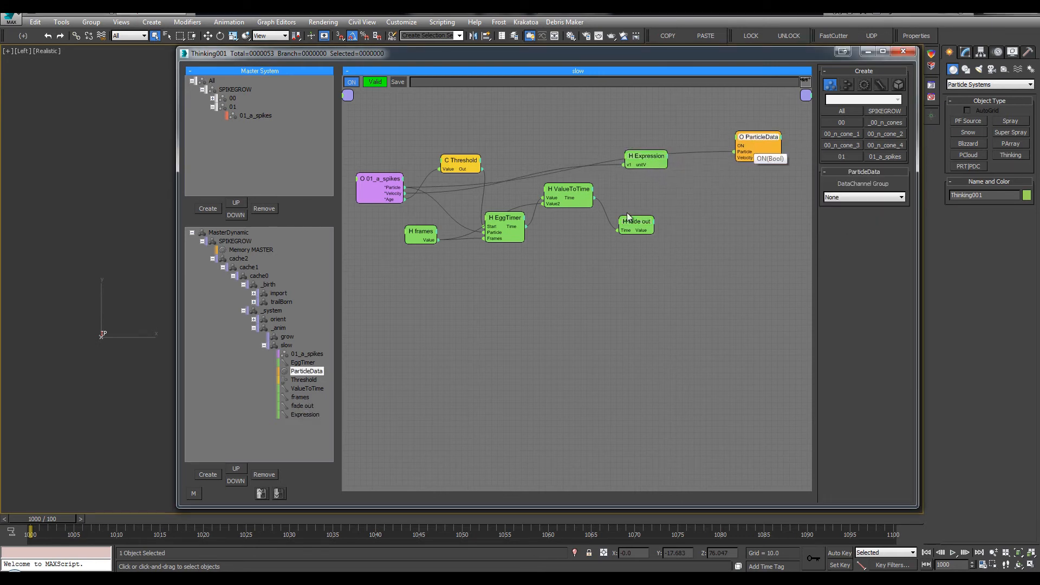
# Add a second Expression operator to the slow DynamicSet and place it between fade out and ParticleData.
pyautogui.click(689, 181)
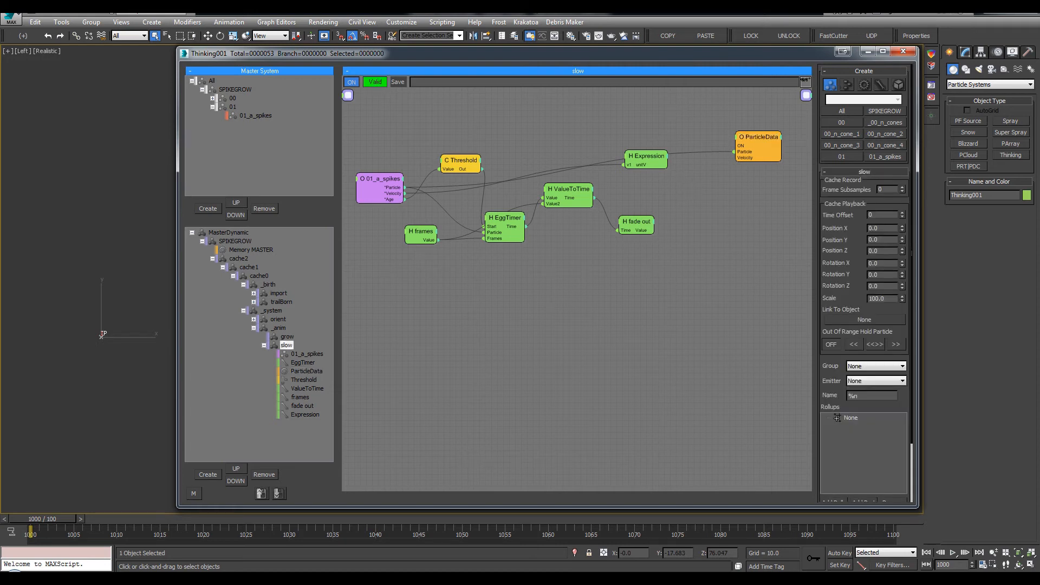
pyautogui.doubleClick(689, 194)
pyautogui.write('exp')
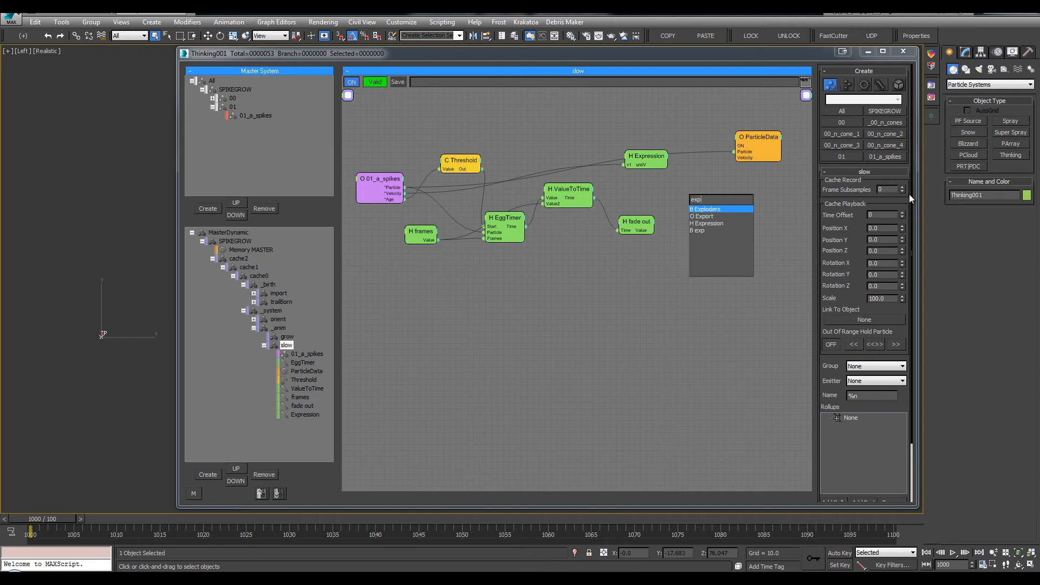
pyautogui.click(719, 223)
pyautogui.moveTo(704, 196); pyautogui.dragTo(702, 194)
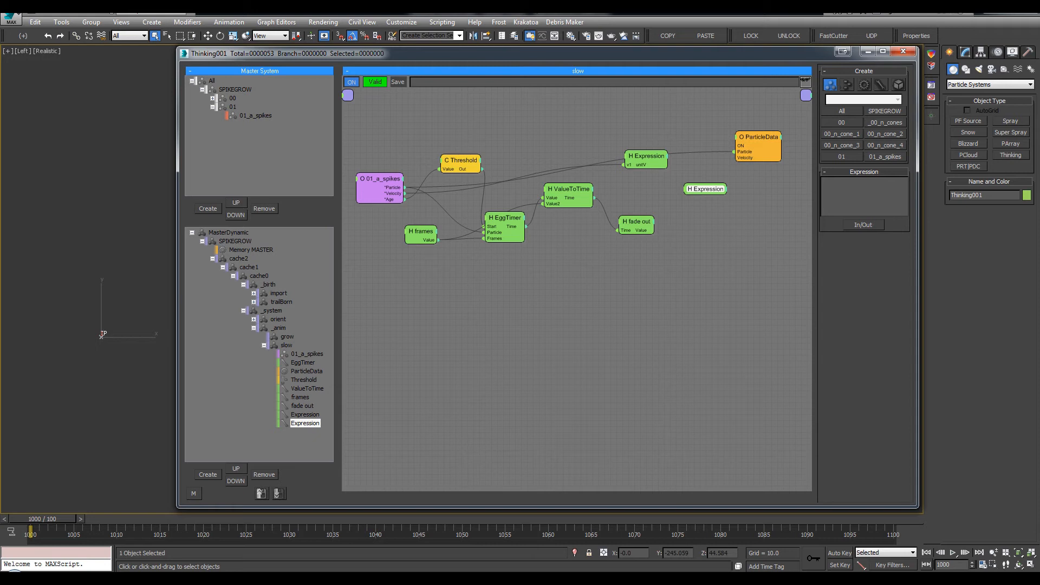
pyautogui.moveTo(704, 189); pyautogui.dragTo(702, 187)
# Give the new Expression a vector input named v and a scalar input named s.
pyautogui.rightClick(808, 223)
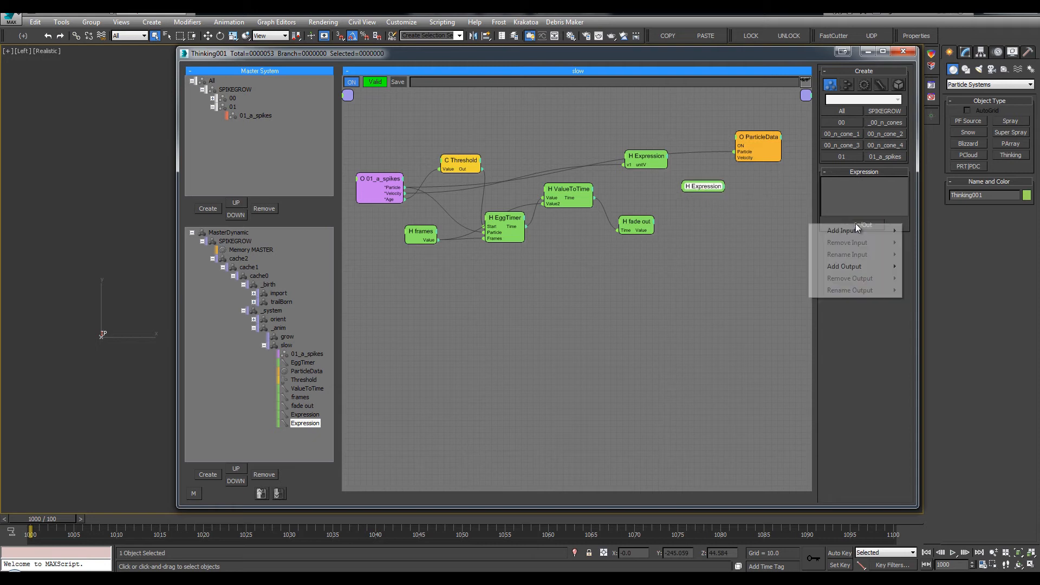
pyautogui.moveTo(861, 231)
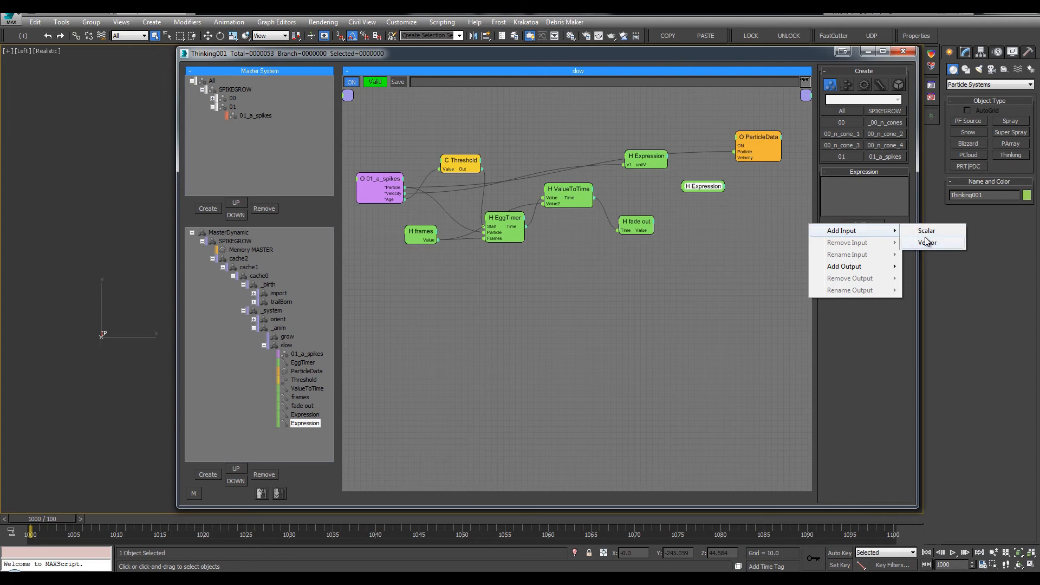
pyautogui.click(926, 243)
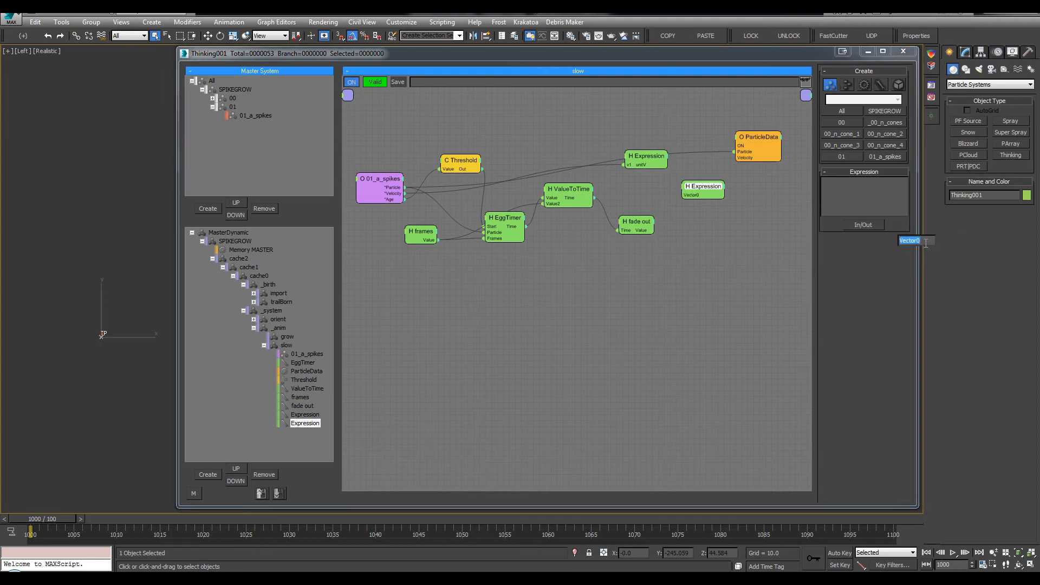
pyautogui.write('v')
pyautogui.press('Return')
pyautogui.click(881, 225)
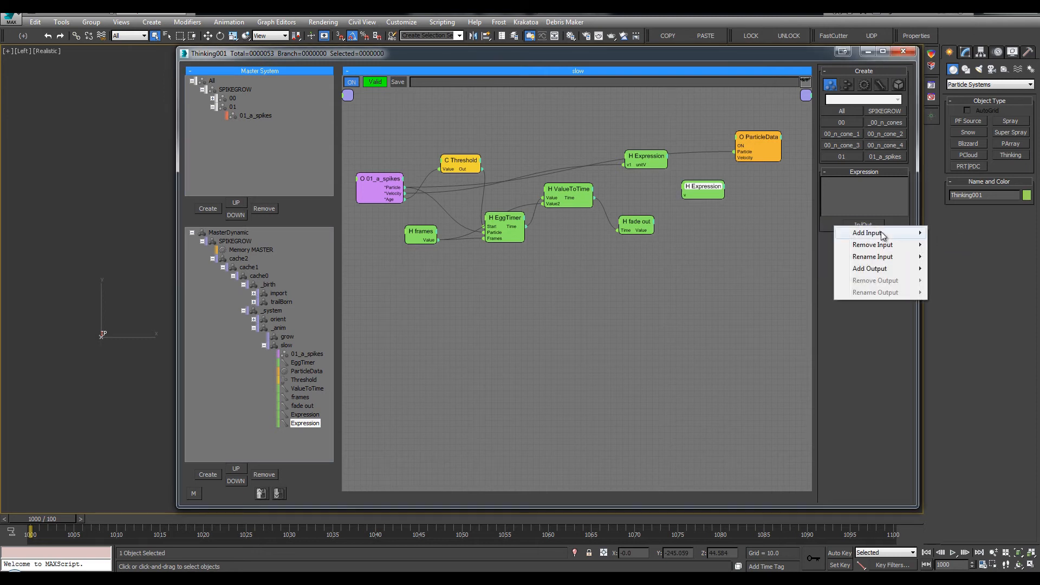
pyautogui.moveTo(883, 232)
pyautogui.click(943, 234)
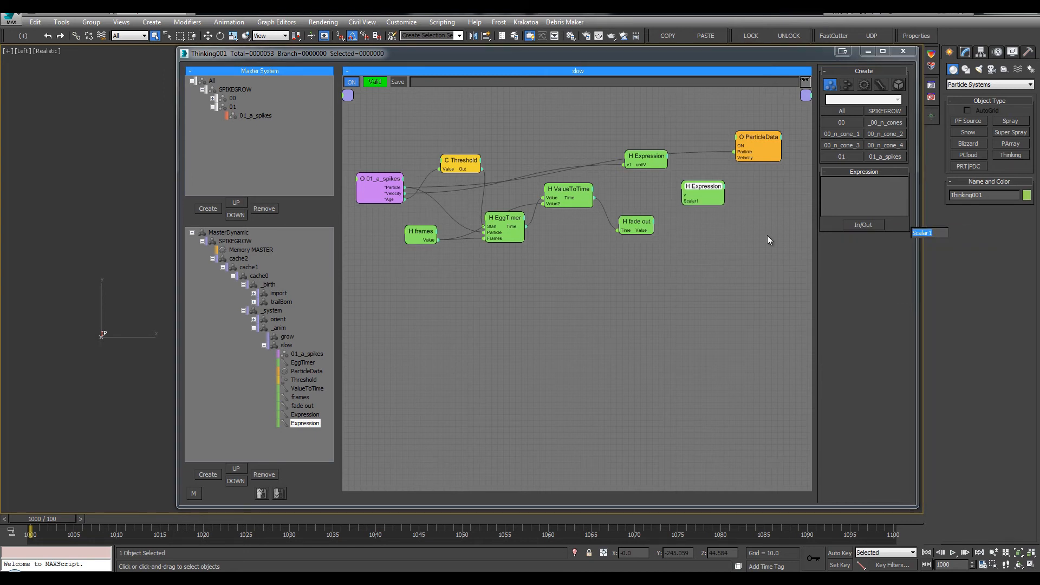
pyautogui.write('s')
pyautogui.press('Return')
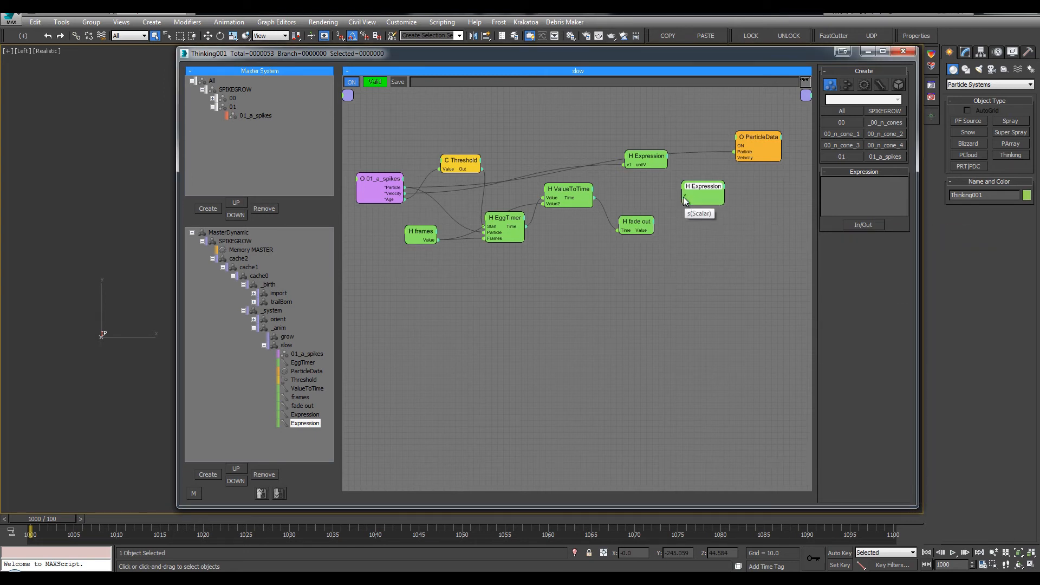
# Wire the first Expression's unitV into v and fade out's Value into s, and set the new Expression's formula to s*v.
pyautogui.moveTo(646, 156); pyautogui.dragTo(681, 195)
pyautogui.moveTo(645, 232); pyautogui.dragTo(687, 196)
pyautogui.click(630, 155)
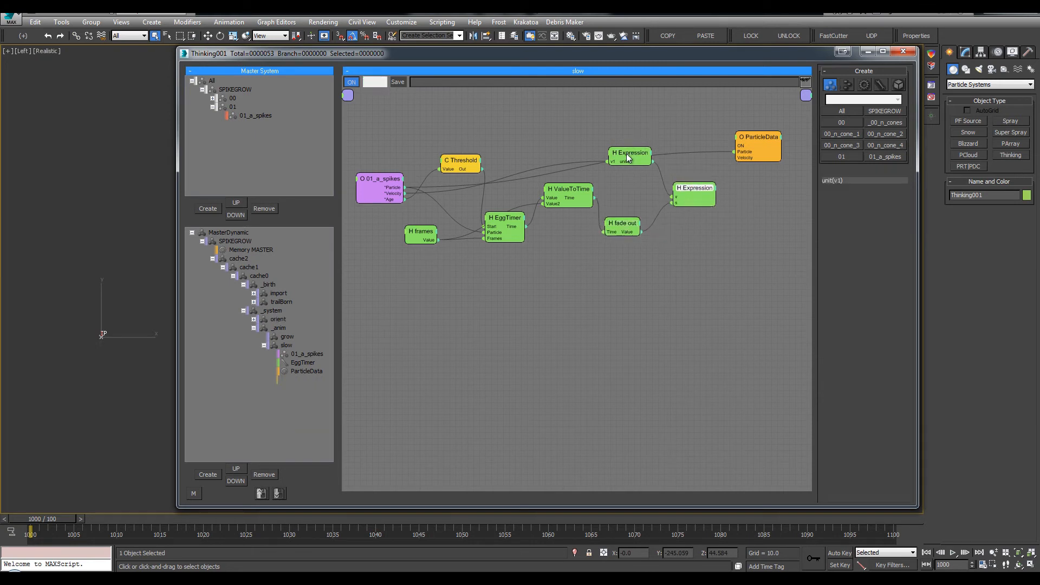
pyautogui.click(691, 194)
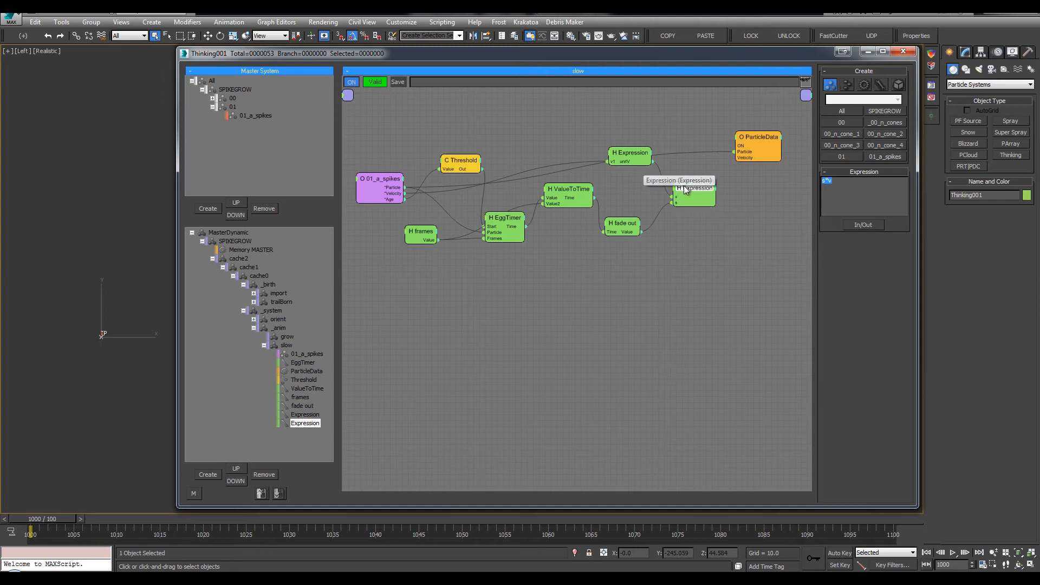
# Spread the unitV Expression, fade out and ParticleData around the new Expression to open up space between them.
pyautogui.moveTo(634, 152); pyautogui.dragTo(620, 148)
pyautogui.moveTo(619, 227); pyautogui.dragTo(629, 227)
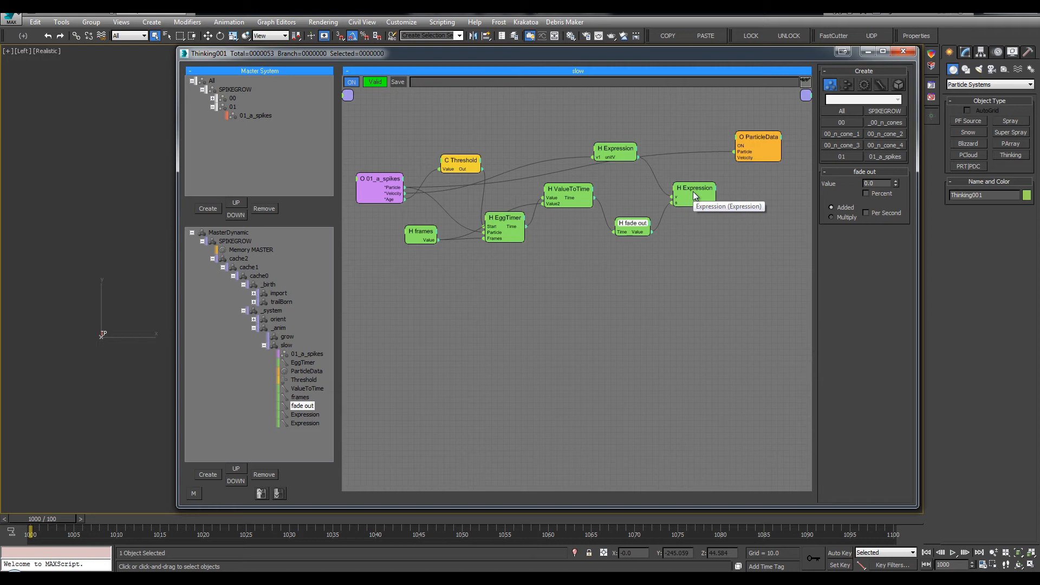
pyautogui.moveTo(763, 136); pyautogui.dragTo(774, 140)
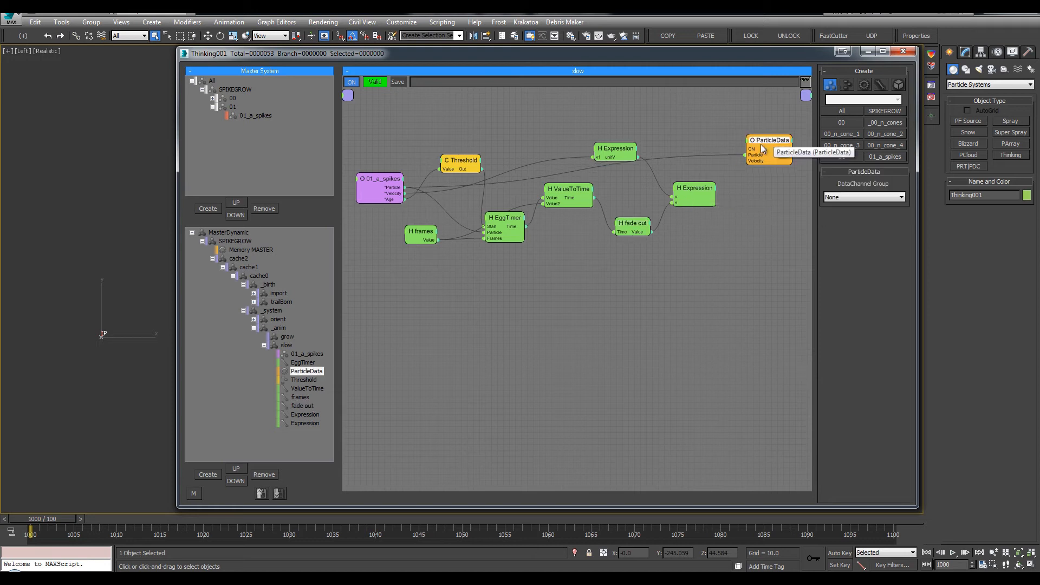
pyautogui.moveTo(711, 204); pyautogui.dragTo(702, 203)
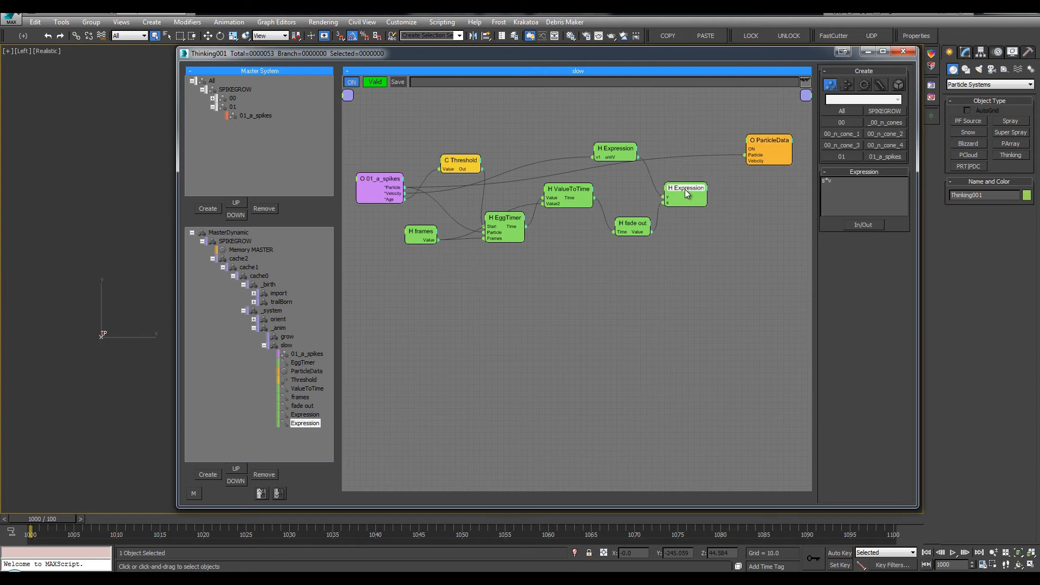
# Add a vector output named vSpeed to the new Expression and wire it to ParticleData's Velocity input.
pyautogui.click(863, 225)
pyautogui.moveTo(862, 271)
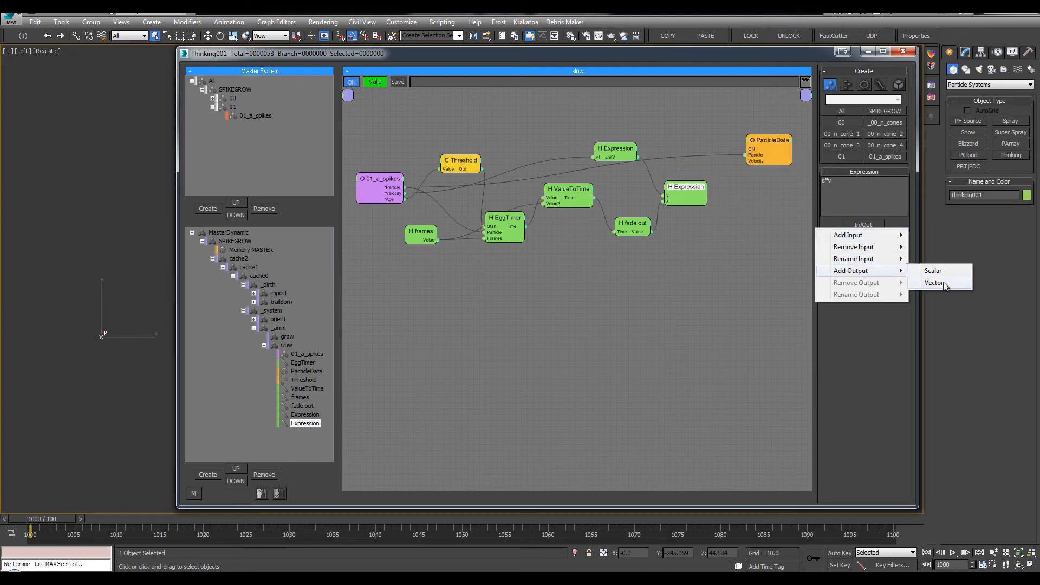
pyautogui.click(934, 283)
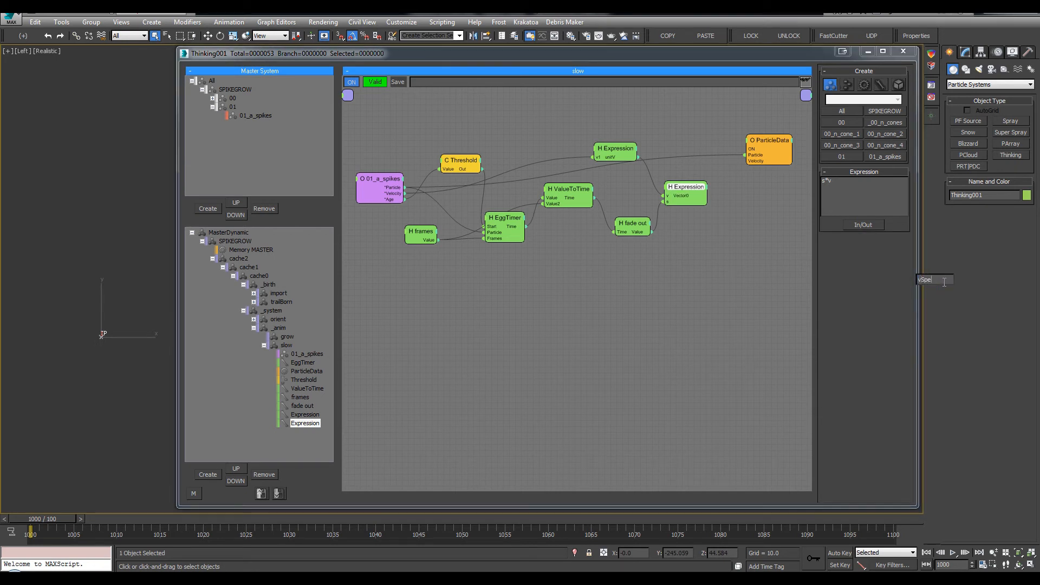
pyautogui.write('vSpeed')
pyautogui.press('Return')
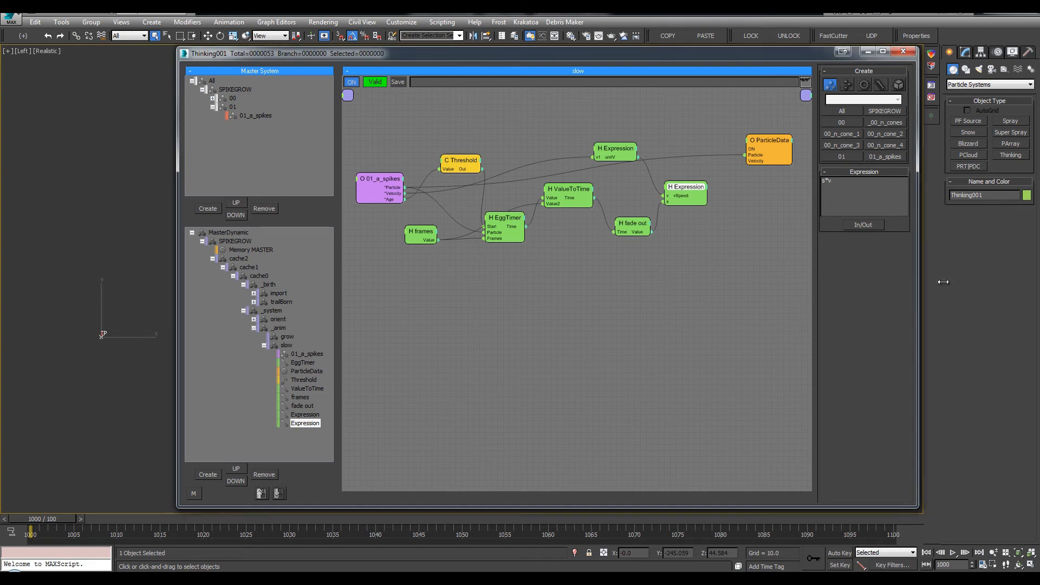
pyautogui.moveTo(706, 196); pyautogui.dragTo(762, 160)
# Reposition the unitV Expression and fade out, and place ParticleData level with the vSpeed Expression.
pyautogui.moveTo(618, 149); pyautogui.dragTo(605, 147)
pyautogui.moveTo(687, 188); pyautogui.dragTo(686, 187)
pyautogui.moveTo(773, 141); pyautogui.dragTo(751, 142)
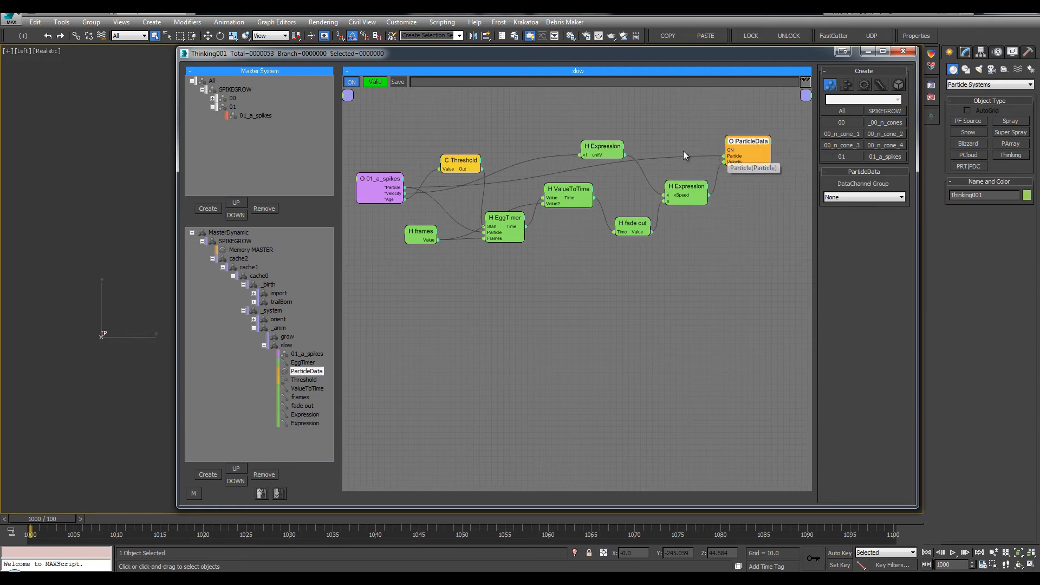
pyautogui.moveTo(677, 282); pyautogui.dragTo(687, 281, button='middle')
pyautogui.moveTo(642, 227); pyautogui.dragTo(637, 223)
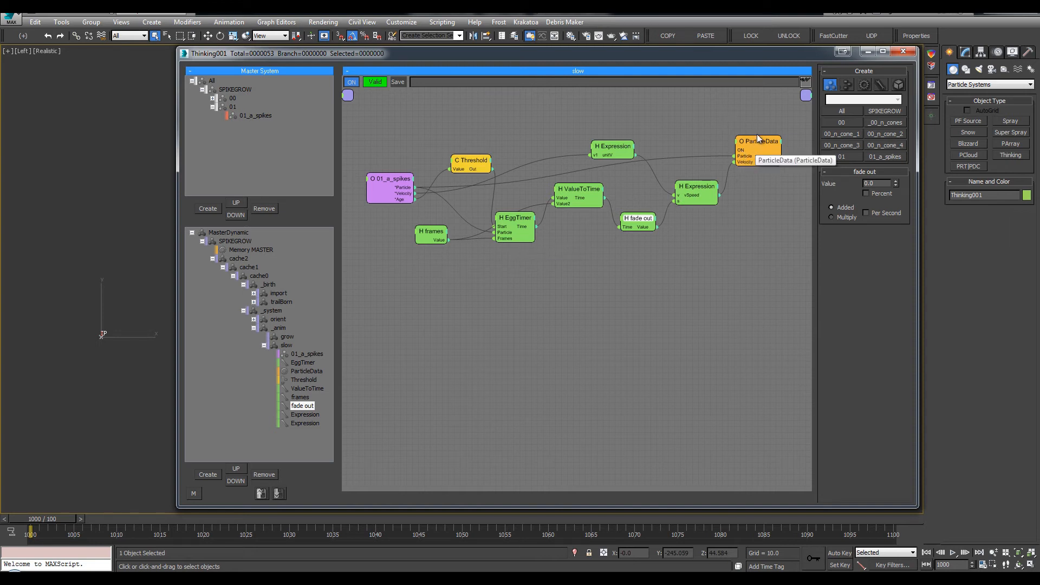
pyautogui.moveTo(765, 142); pyautogui.dragTo(775, 176)
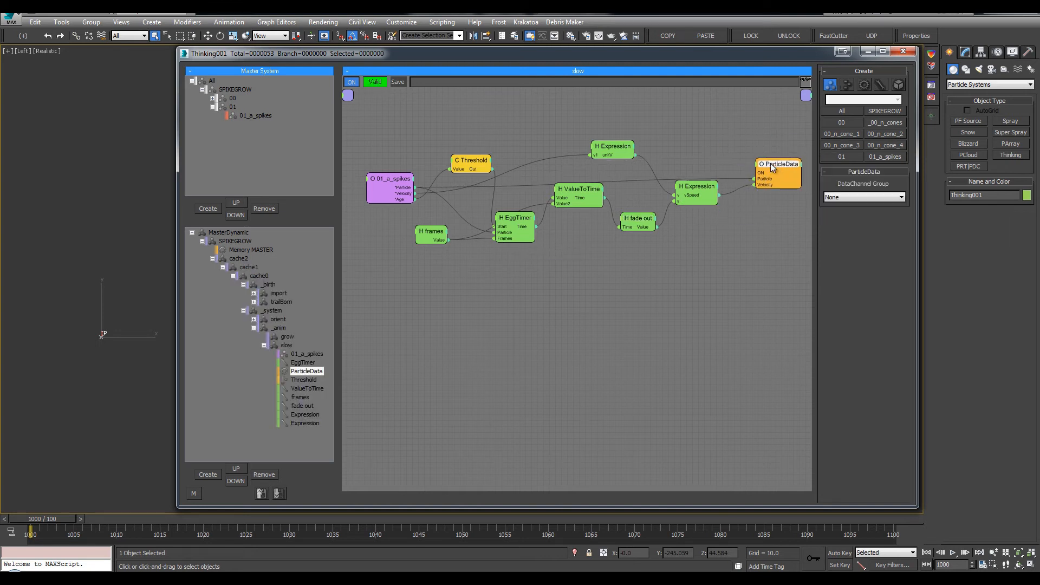
# Expose EggTimer's Running output and connect it to ParticleData's ON input, shifting EggTimer and frames for clearer wiring.
pyautogui.moveTo(514, 225); pyautogui.dragTo(502, 215)
pyautogui.click(525, 216)
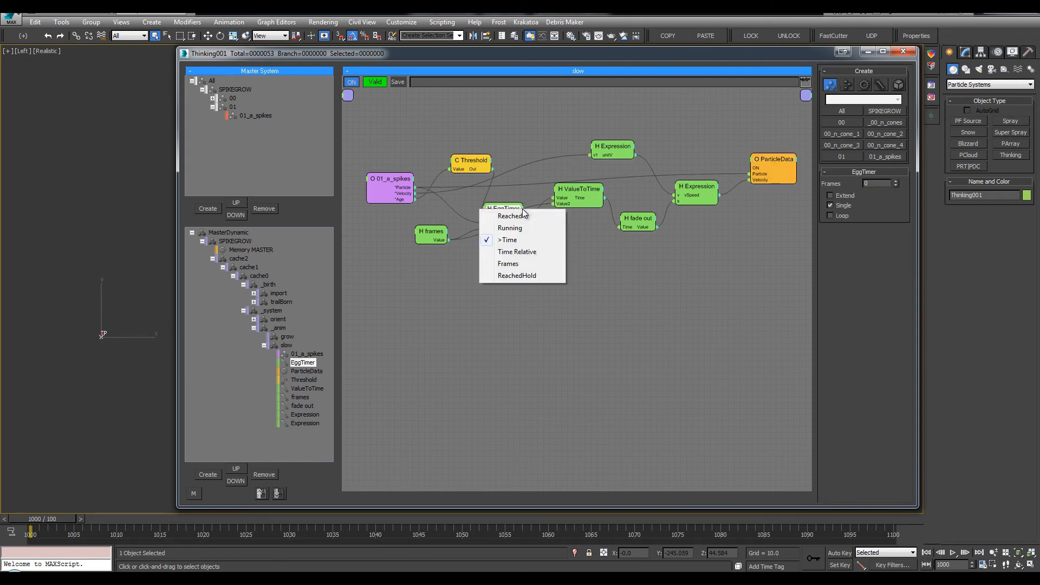
pyautogui.click(510, 228)
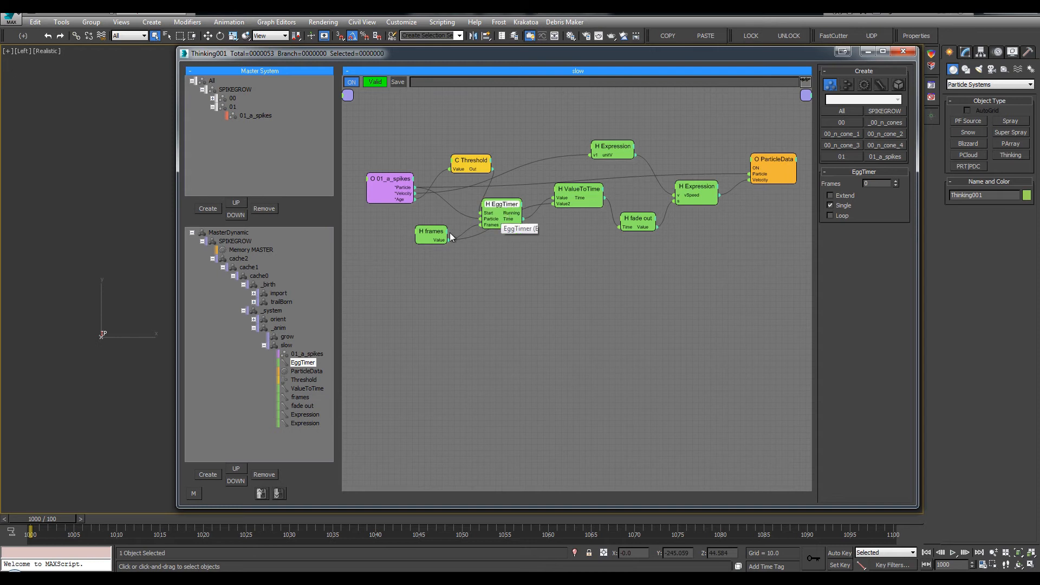
pyautogui.click(424, 237)
pyautogui.moveTo(424, 236); pyautogui.dragTo(417, 235)
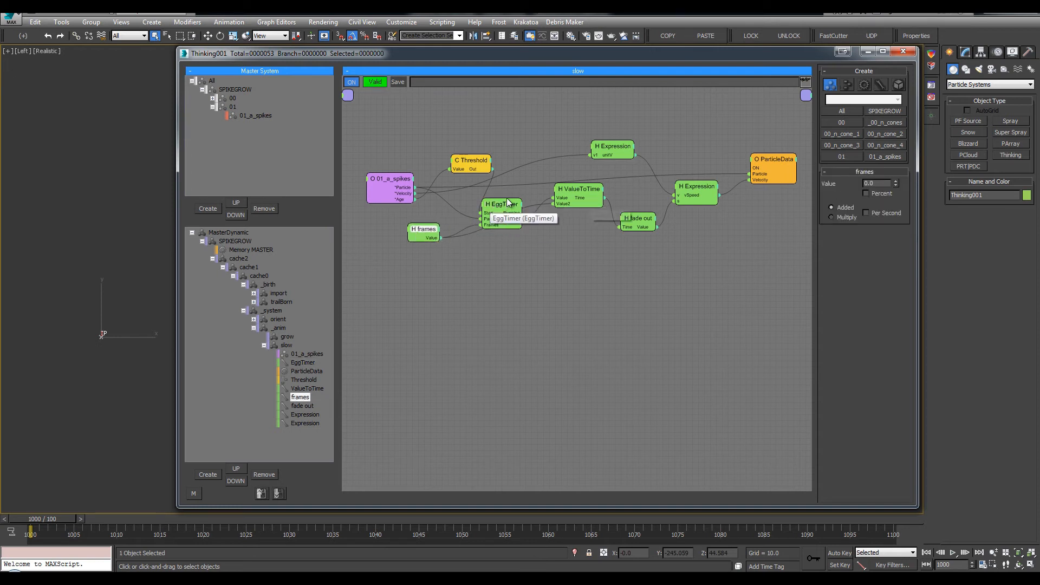
pyautogui.moveTo(506, 200); pyautogui.dragTo(502, 191)
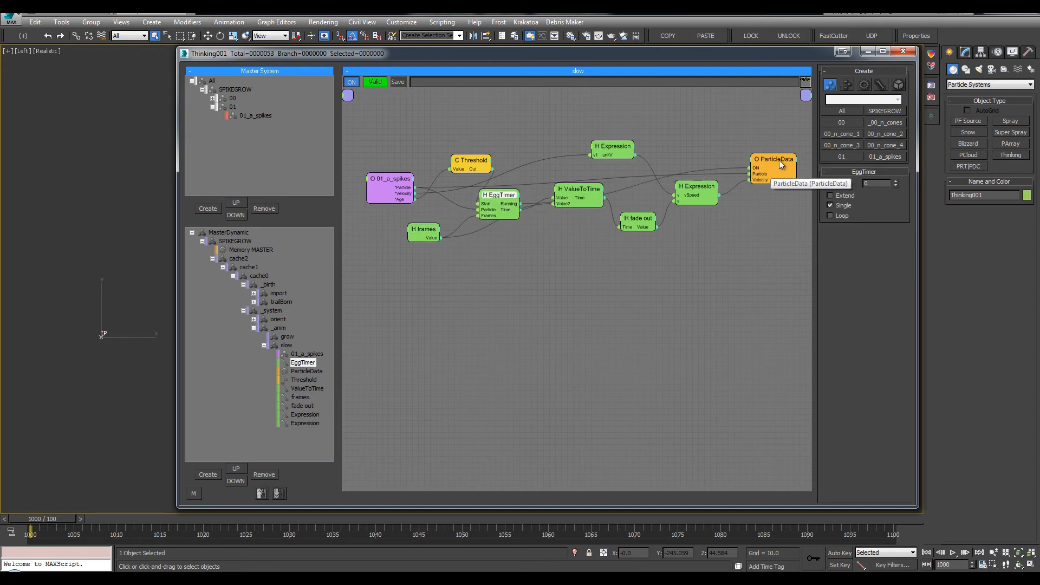
# Lower ParticleData, raise ValueToTime and fade out, move EggTimer and frames closer to them, and set the frames value to 150.
pyautogui.moveTo(758, 178); pyautogui.dragTo(763, 260)
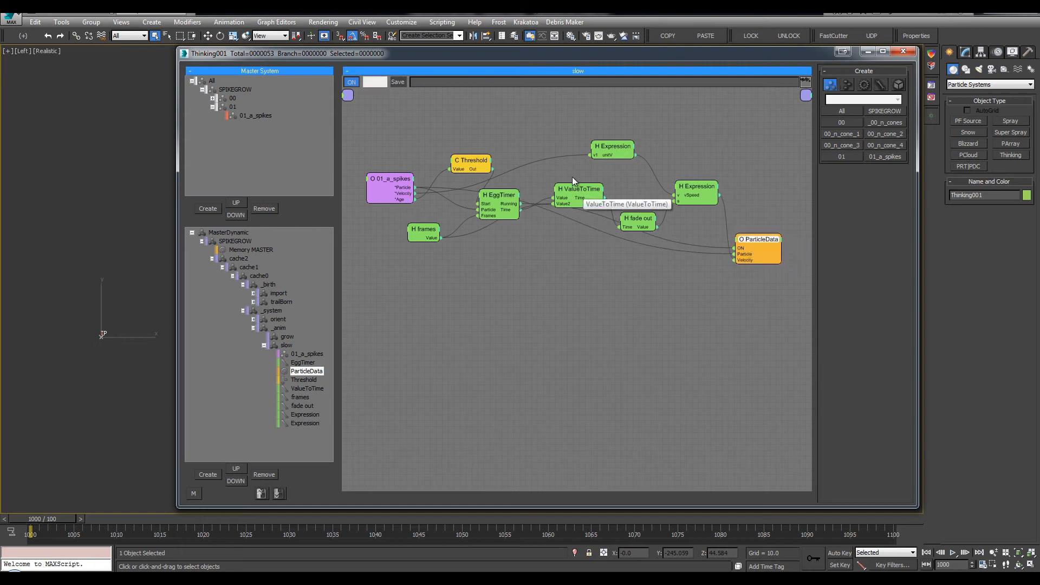
pyautogui.moveTo(576, 188); pyautogui.dragTo(576, 174)
pyautogui.moveTo(632, 218); pyautogui.dragTo(634, 203)
pyautogui.moveTo(496, 200); pyautogui.dragTo(505, 199)
pyautogui.moveTo(418, 249); pyautogui.dragTo(469, 251, button='middle')
pyautogui.moveTo(483, 231); pyautogui.dragTo(500, 225)
pyautogui.moveTo(681, 246); pyautogui.dragTo(628, 251, button='middle')
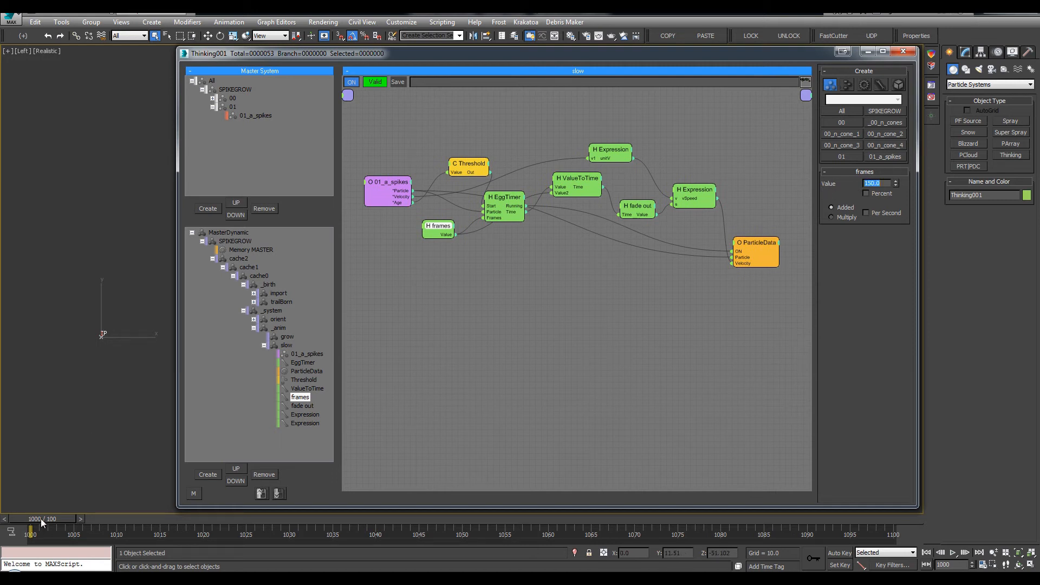
# Narrow the Thinking Particles window to uncover the viewport, play the animation, and scrub through its first frames to examine the spikes.
pyautogui.moveTo(186, 236); pyautogui.dragTo(278, 255)
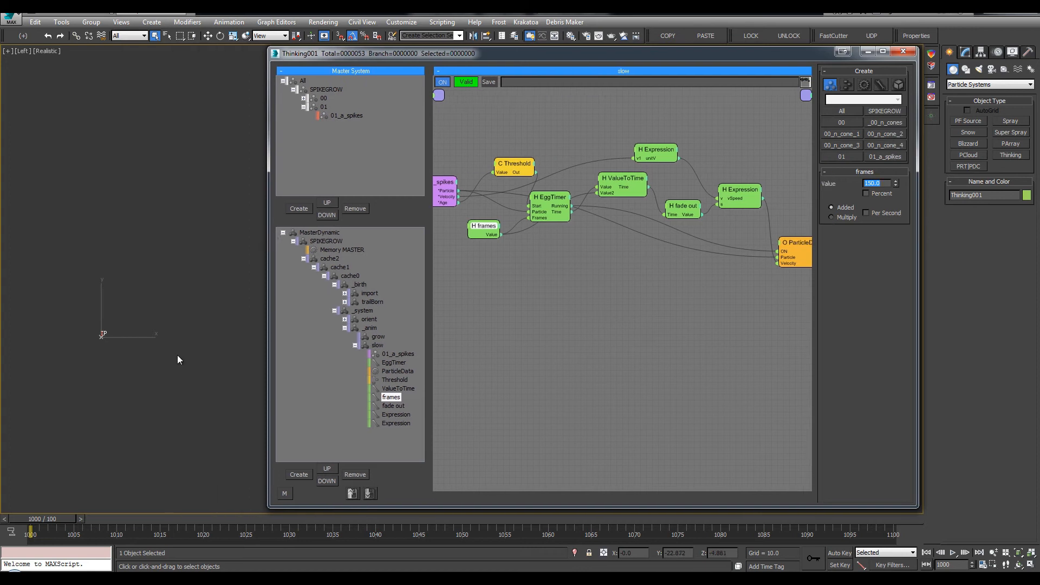
pyautogui.click(133, 404)
pyautogui.press('/')
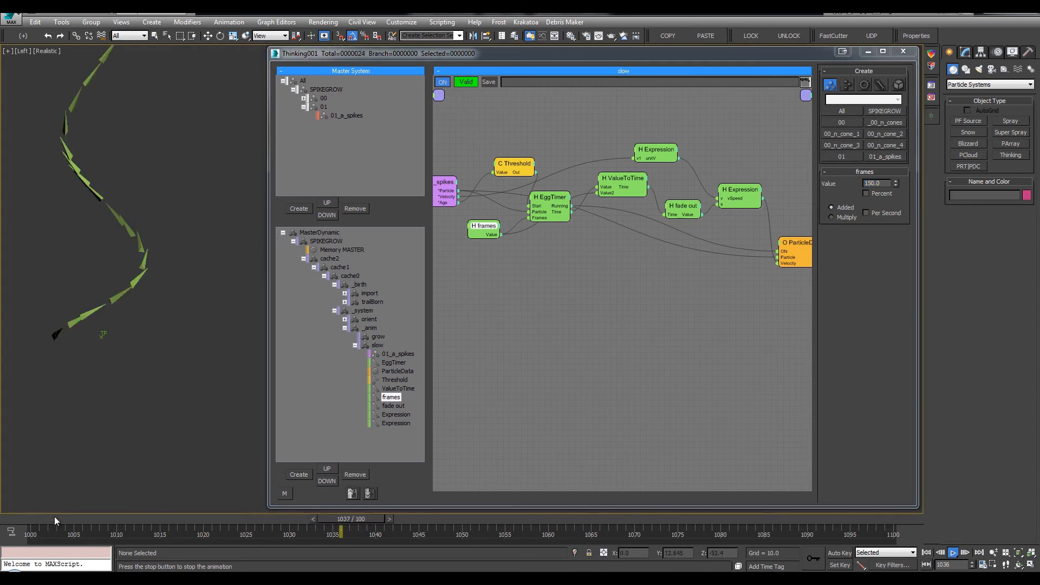
pyautogui.press('Home')
pyautogui.moveTo(55, 519); pyautogui.dragTo(151, 523)
pyautogui.moveTo(151, 524); pyautogui.dragTo(177, 523)
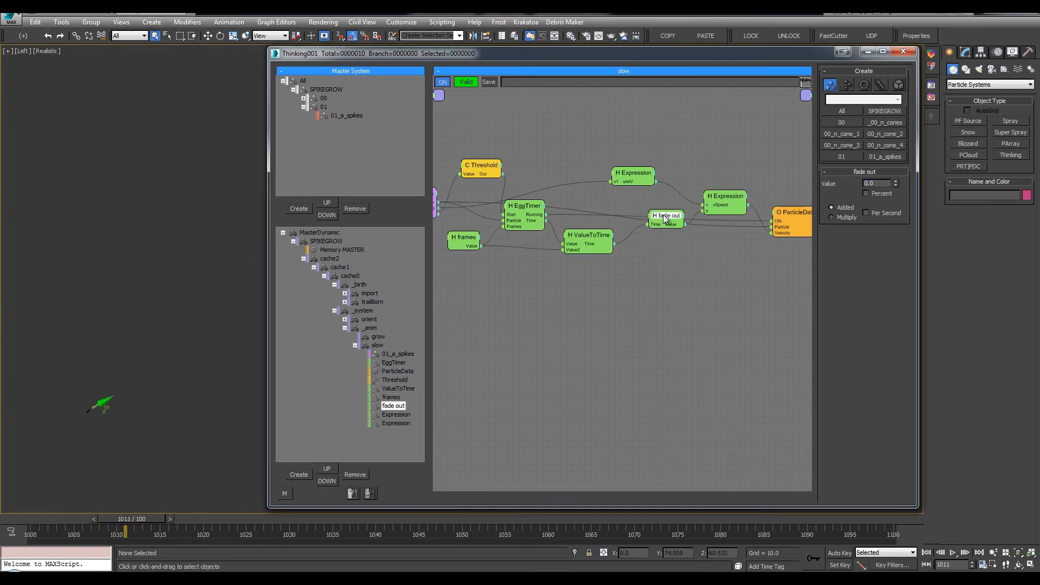
# Rearrange ValueToTime, fade out and the vSpeed Expression to make room for an operator after fade out.
pyautogui.moveTo(665, 218); pyautogui.dragTo(663, 221)
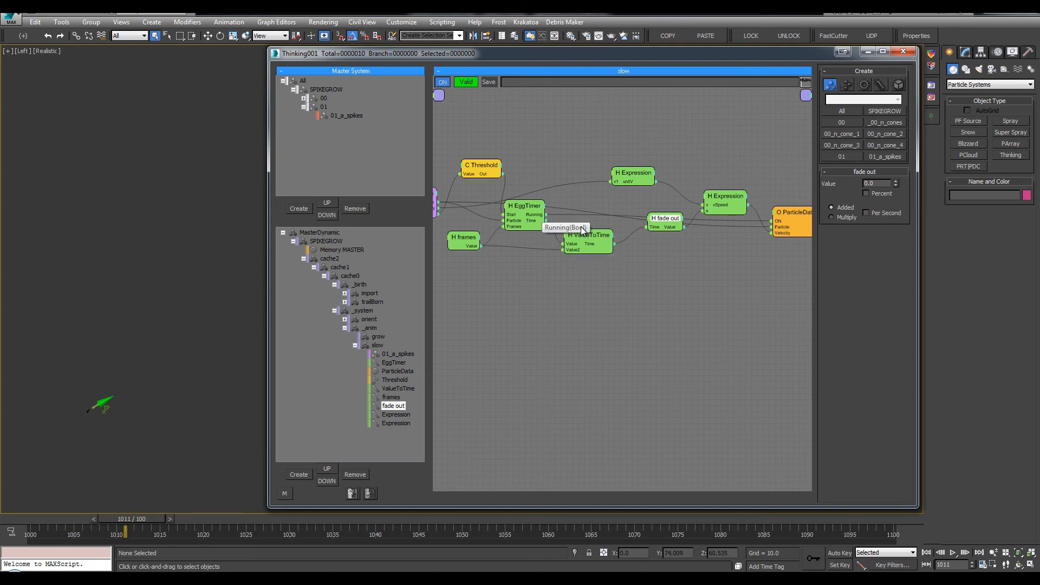
pyautogui.moveTo(594, 240); pyautogui.dragTo(598, 232)
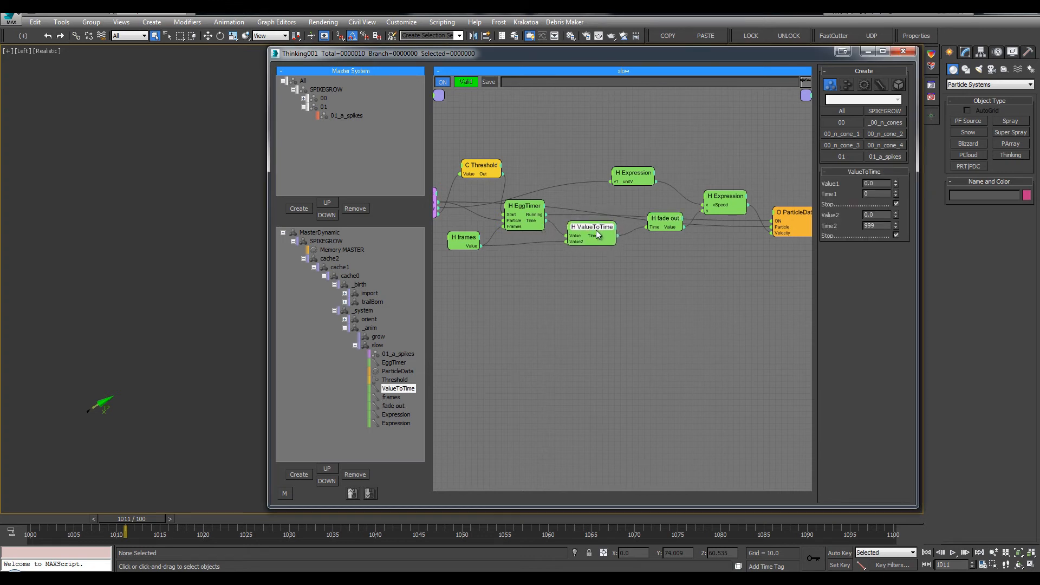
pyautogui.moveTo(665, 219); pyautogui.dragTo(646, 254)
pyautogui.moveTo(645, 254); pyautogui.dragTo(632, 250, button='middle')
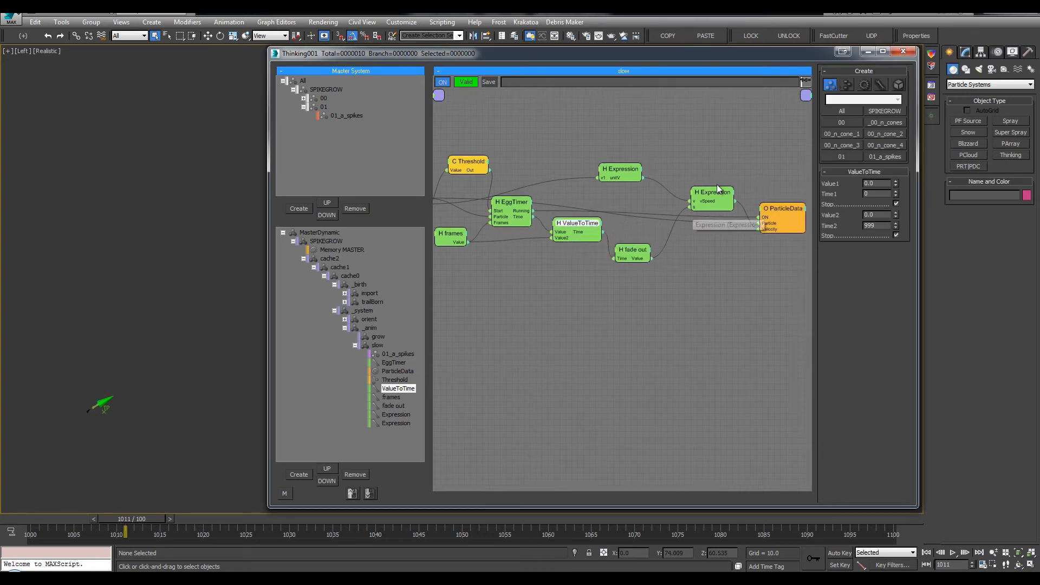
pyautogui.click(714, 195)
pyautogui.moveTo(715, 196); pyautogui.dragTo(713, 188)
pyautogui.moveTo(642, 251); pyautogui.dragTo(634, 265)
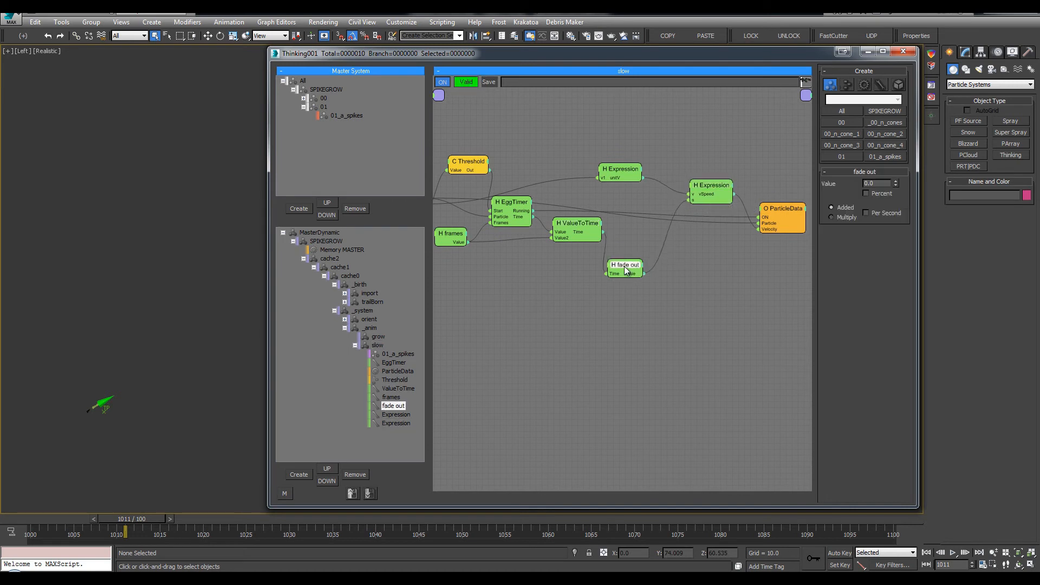
# Add a Math operator and place it between fade out and the vSpeed Expression.
pyautogui.rightClick(704, 265)
pyautogui.write('abs')
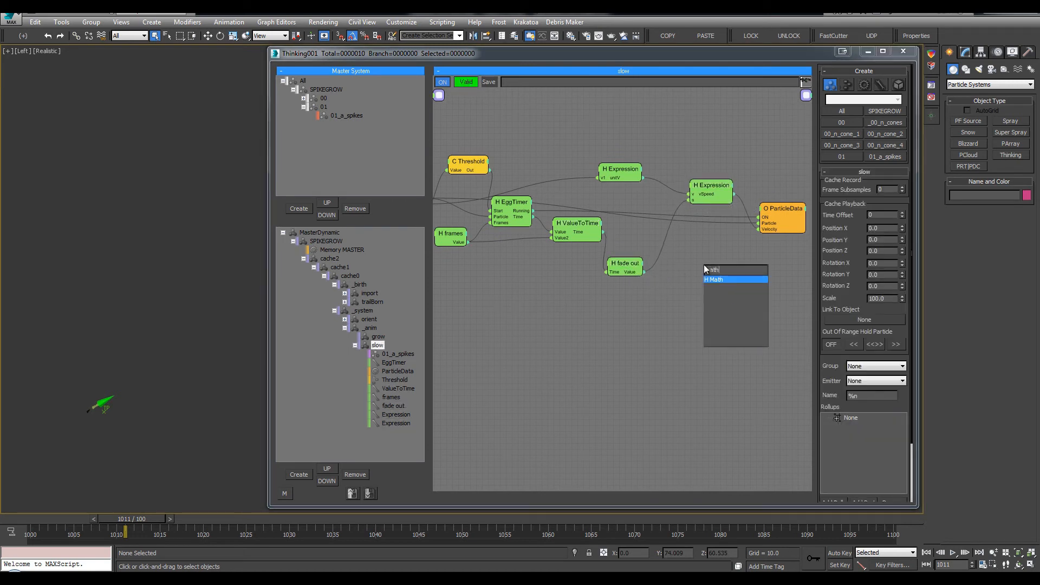
pyautogui.press('Return')
pyautogui.moveTo(716, 271); pyautogui.dragTo(688, 256)
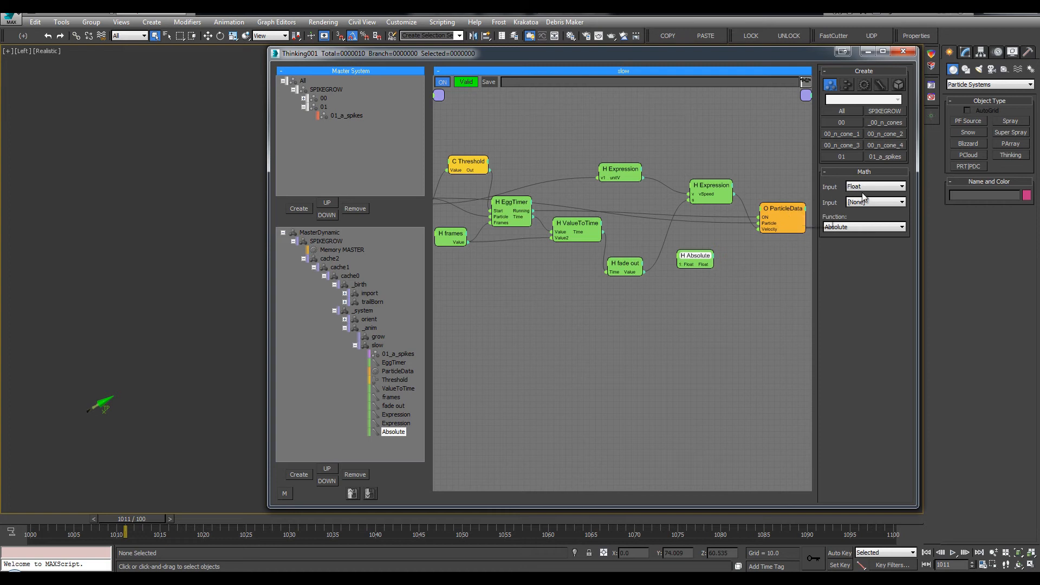
# Set the Math operator's function to Multiplication with a Float second input.
pyautogui.click(865, 222)
pyautogui.click(867, 227)
pyautogui.click(859, 287)
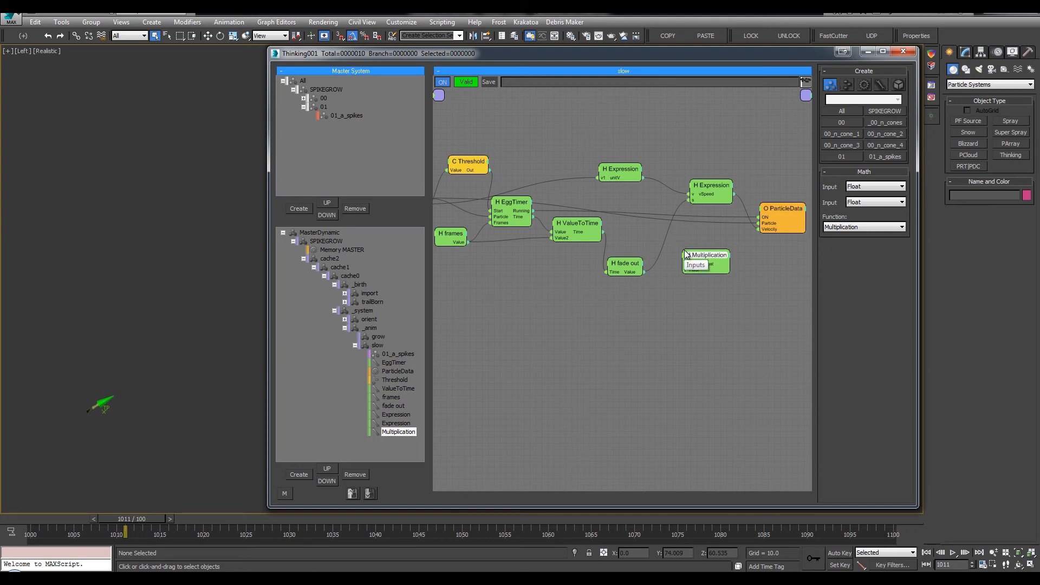
# Wire the Velocity output of 01_a_spikes into Multiplication's first input and nudge the operator clear of fade out.
pyautogui.moveTo(452, 209); pyautogui.dragTo(501, 202, button='middle')
pyautogui.moveTo(472, 197); pyautogui.dragTo(732, 257)
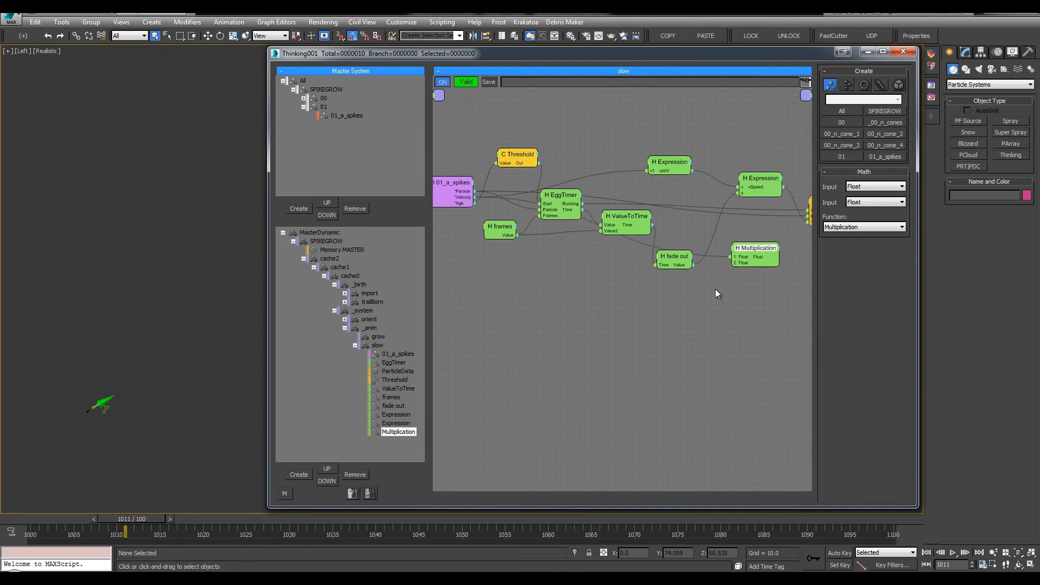
pyautogui.moveTo(715, 288); pyautogui.dragTo(649, 276, button='middle')
pyautogui.moveTo(702, 251); pyautogui.dragTo(666, 251, button='middle')
pyautogui.moveTo(667, 250); pyautogui.dragTo(675, 250)
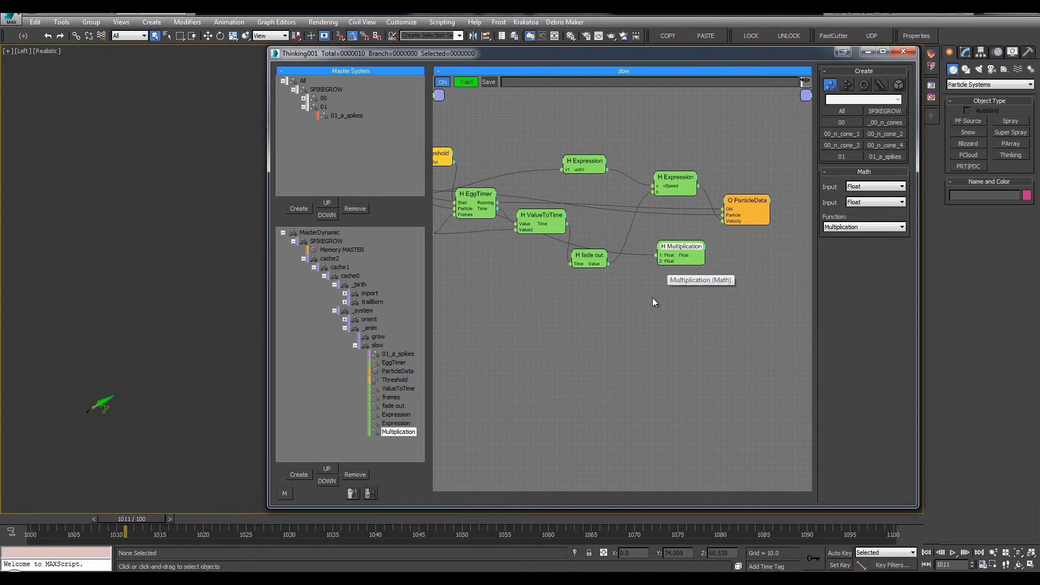
# Add a Float helper named mult between fade out and Multiplication, fed by fade out's Value.
pyautogui.doubleClick(654, 296)
pyautogui.write('flo')
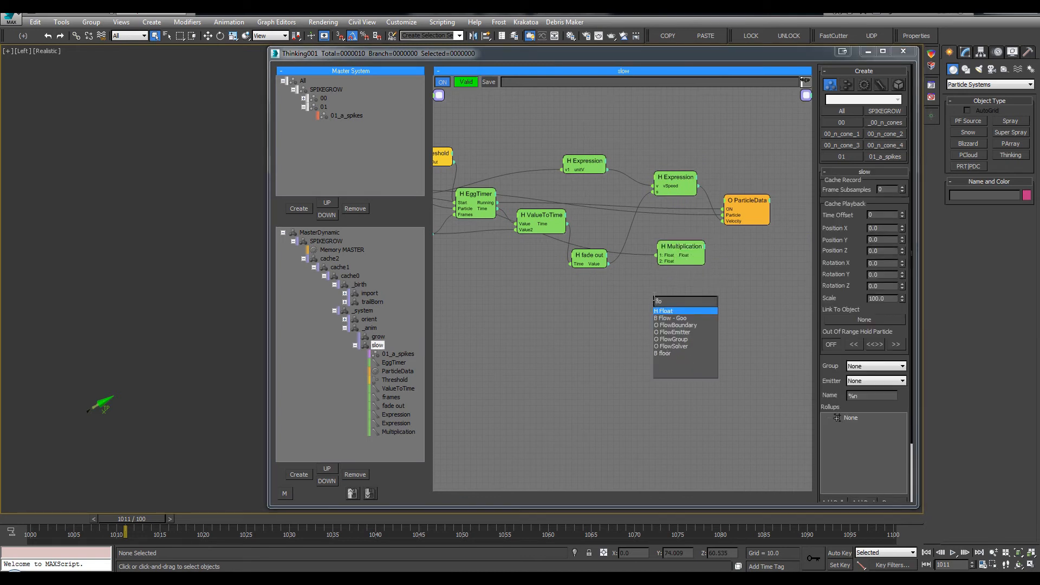
pyautogui.click(664, 311)
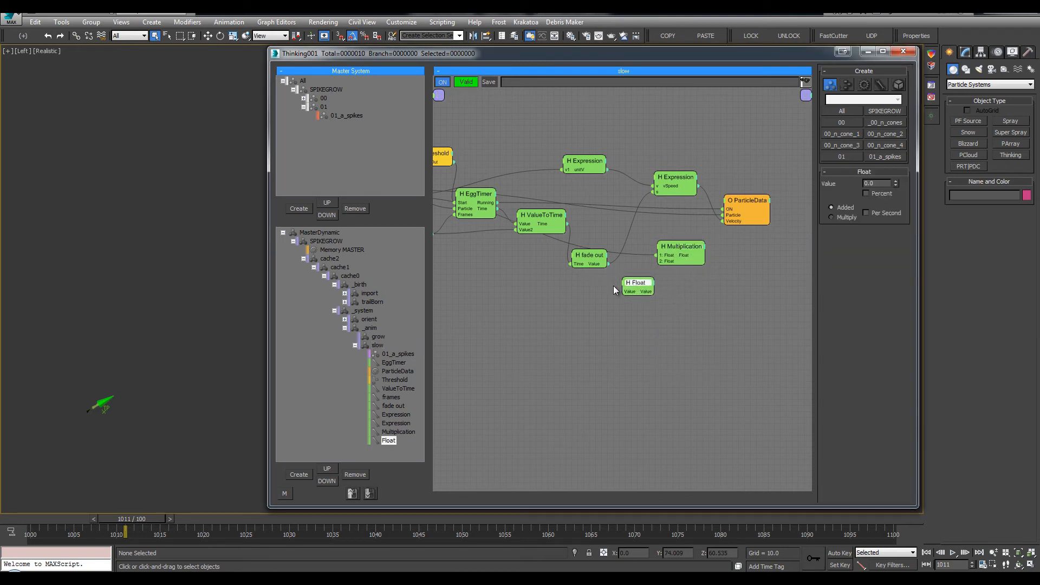
pyautogui.doubleClick(635, 283)
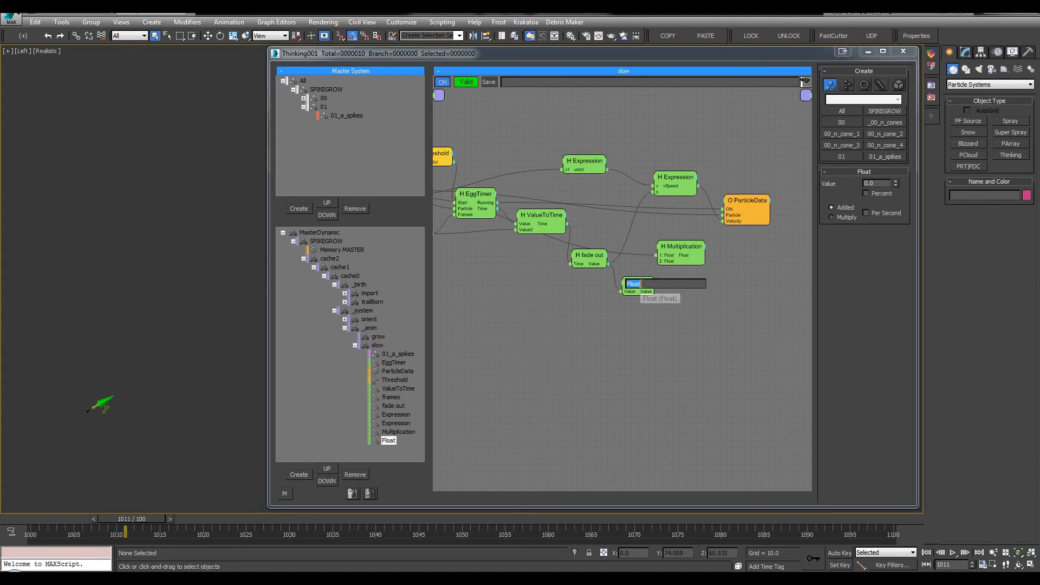
pyautogui.write('mult')
pyautogui.press('Return')
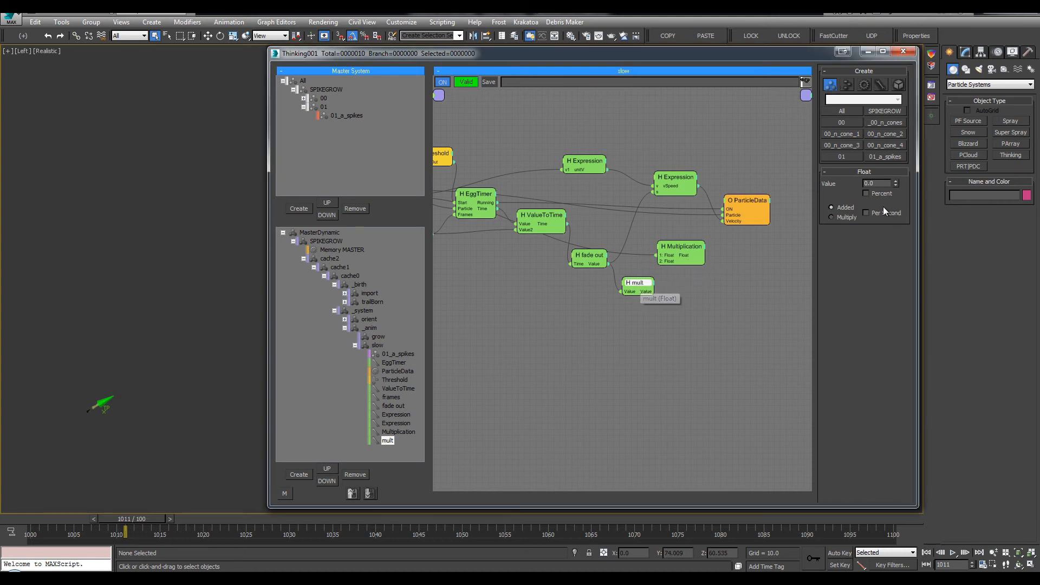
# Wire mult into Multiplication's second input and Multiplication's output into the vSpeed Expression's s input, spacing the operators apart.
pyautogui.moveTo(668, 260); pyautogui.dragTo(678, 261)
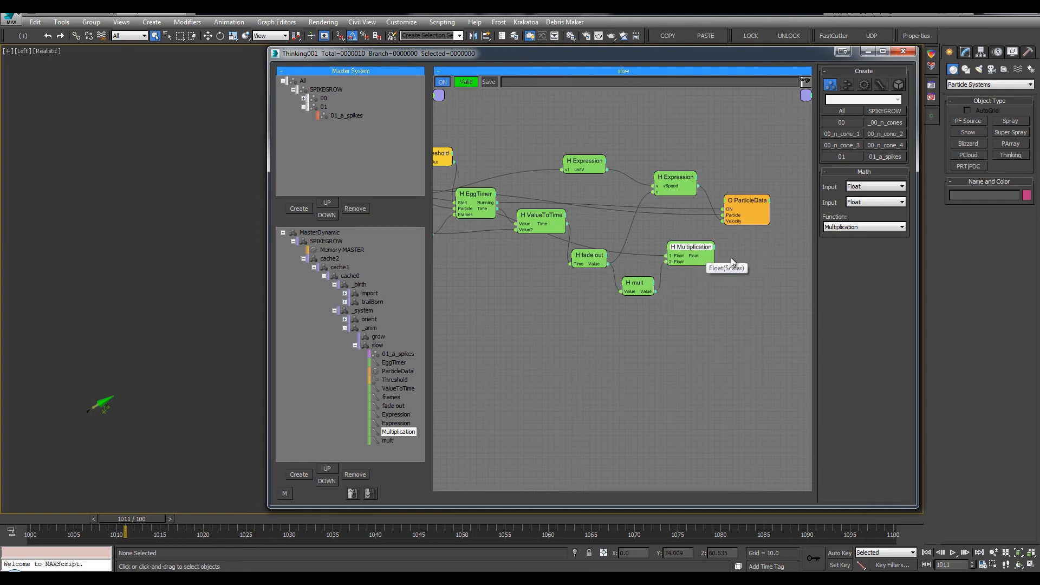
pyautogui.moveTo(770, 261); pyautogui.dragTo(755, 260, button='middle')
pyautogui.moveTo(757, 204); pyautogui.dragTo(801, 193)
pyautogui.moveTo(642, 191); pyautogui.dragTo(678, 253)
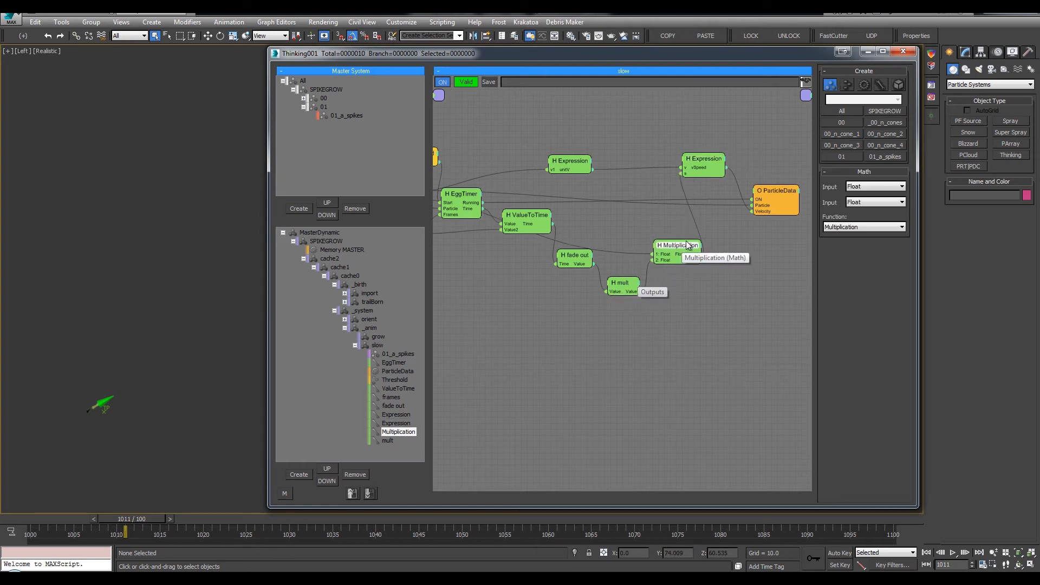
pyautogui.moveTo(708, 171); pyautogui.dragTo(714, 196)
# Play and scrub the animation up to around frame 1034, examining how the spike trail grows and slows in the viewport.
pyautogui.moveTo(135, 519); pyautogui.dragTo(218, 466)
pyautogui.moveTo(138, 373); pyautogui.dragTo(182, 335, button='middle')
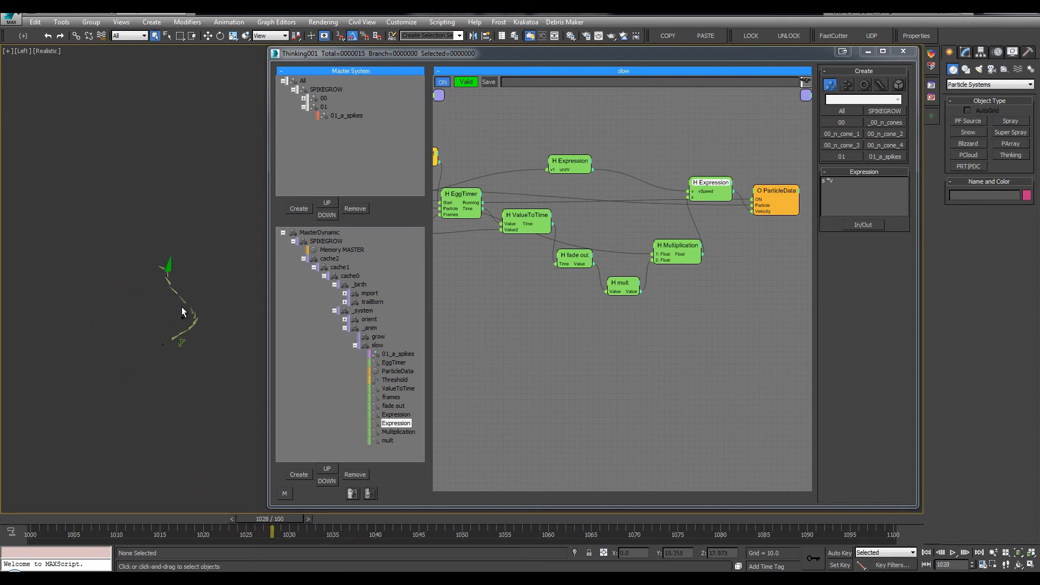
pyautogui.press('/')
pyautogui.moveTo(191, 256); pyautogui.dragTo(169, 338, button='middle')
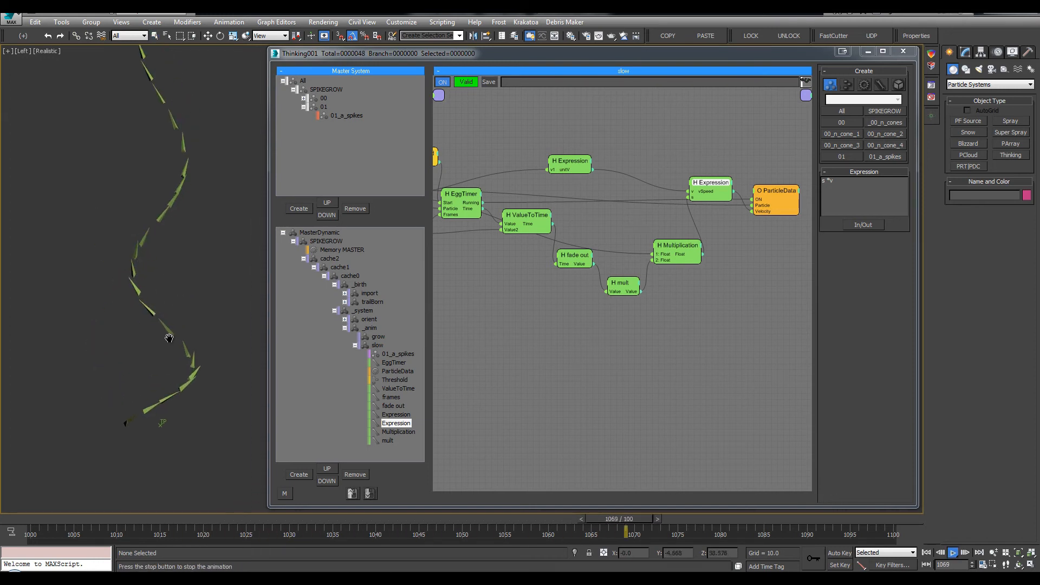
pyautogui.click(132, 519)
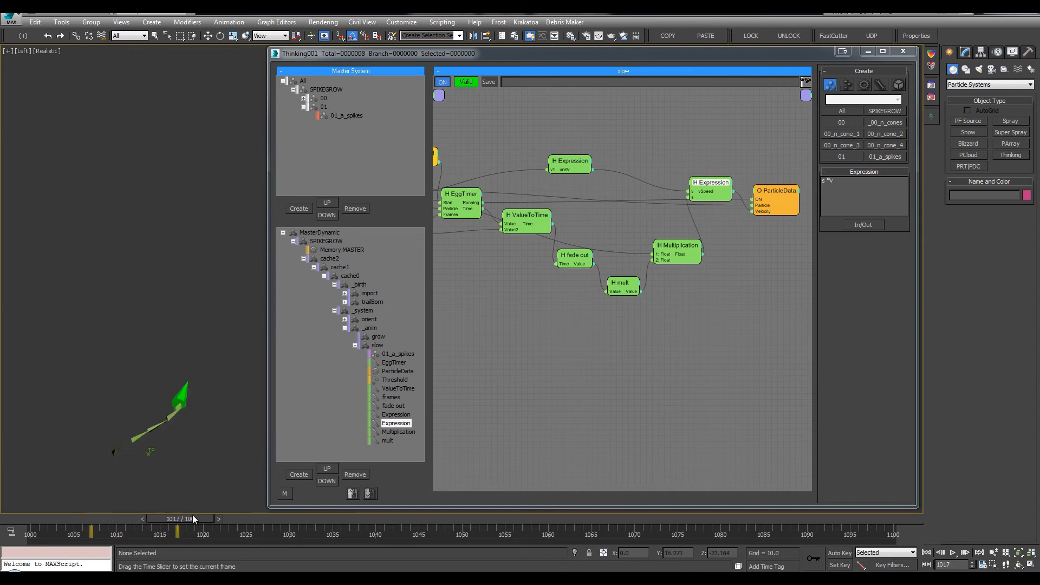
pyautogui.moveTo(212, 514); pyautogui.dragTo(339, 508)
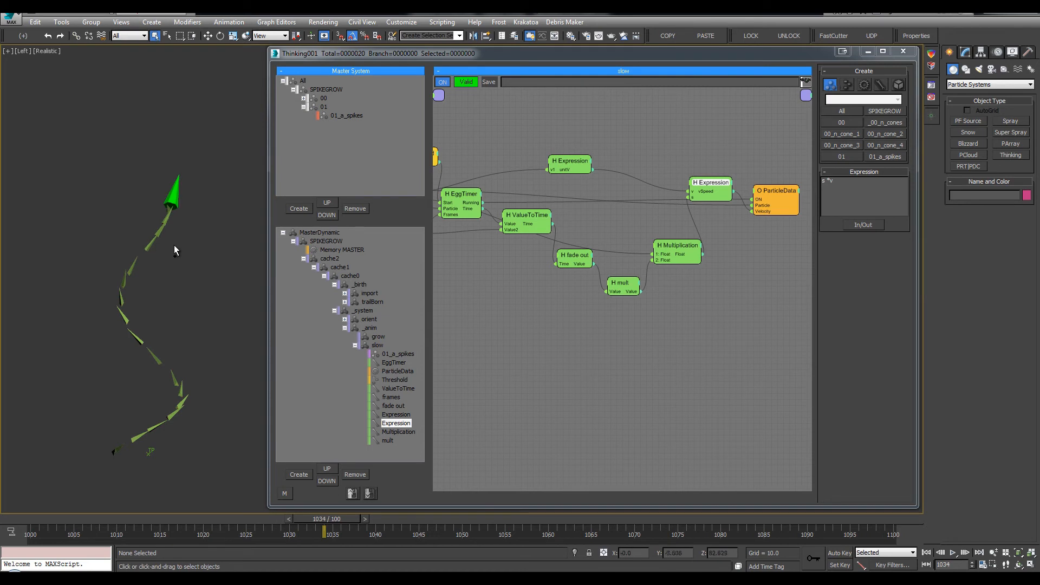
pyautogui.scroll(2, 185, 211)
pyautogui.scroll(-1, 185, 212)
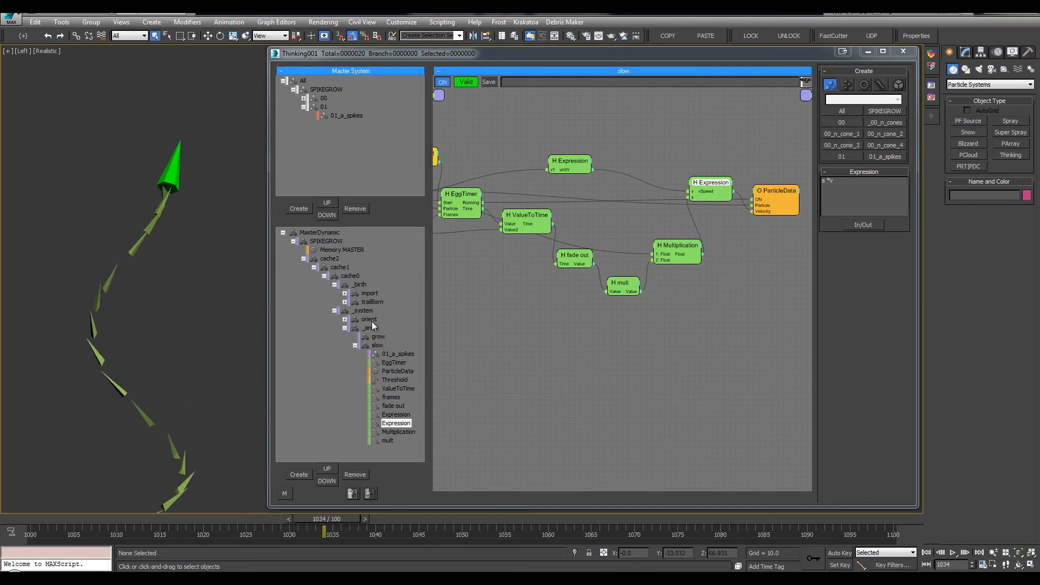
# Expand the orient dynamic set, switch off its Alignment operator and scrub the timeline to check the spikes.
pyautogui.click(345, 319)
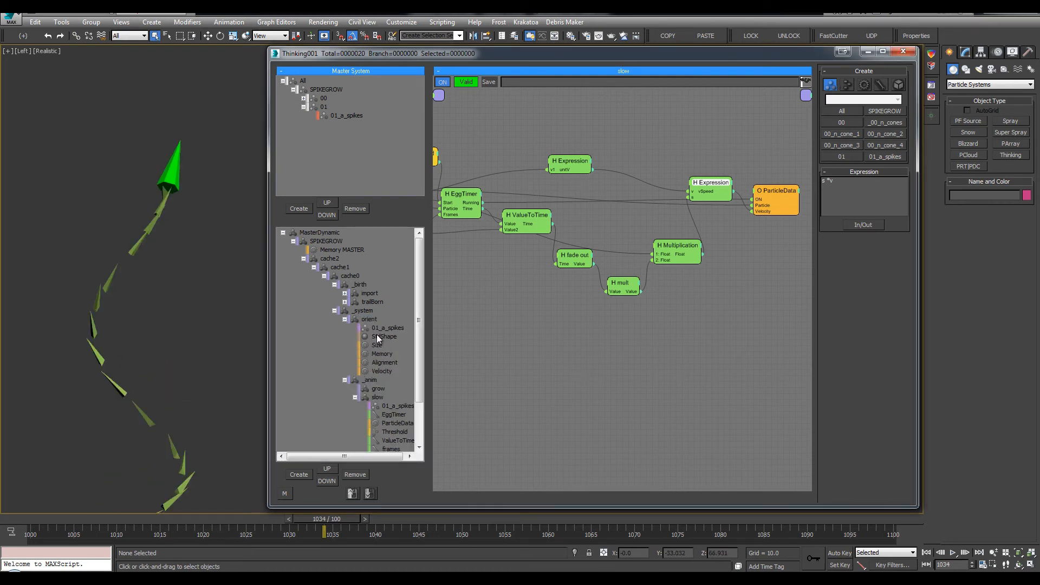
pyautogui.click(369, 322)
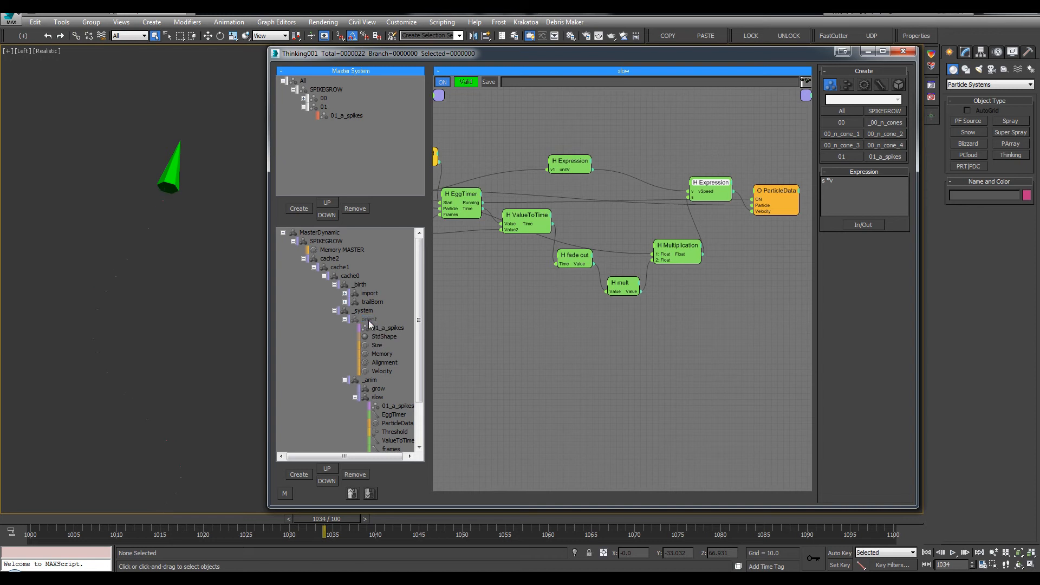
pyautogui.click(369, 320)
pyautogui.click(381, 363)
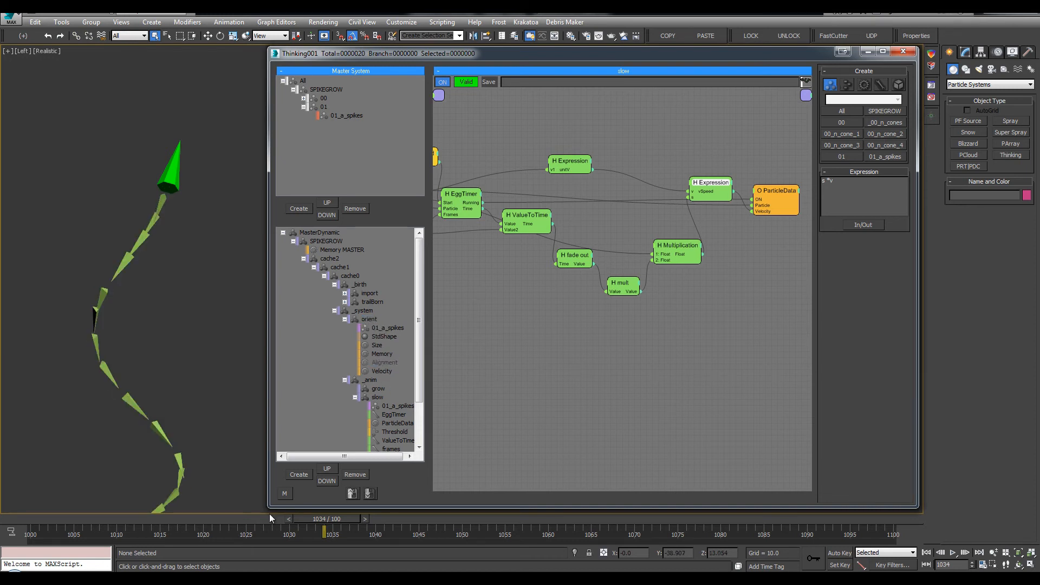
pyautogui.moveTo(268, 519); pyautogui.dragTo(336, 516)
# Try values of 2.14 and -2.589 in the mult helper and scrub the timeline to check the spike spacing.
pyautogui.click(642, 278)
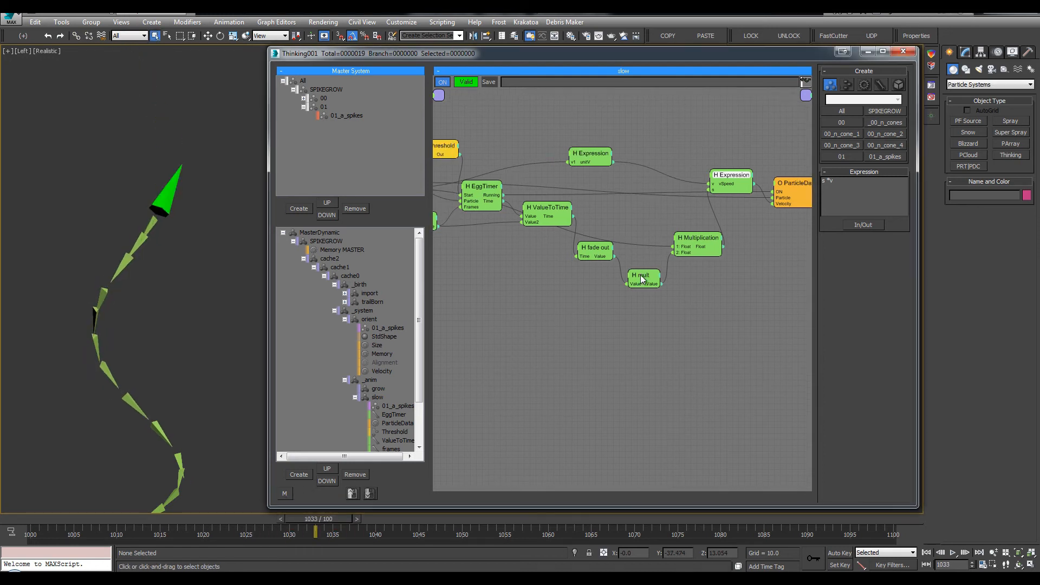
pyautogui.click(844, 218)
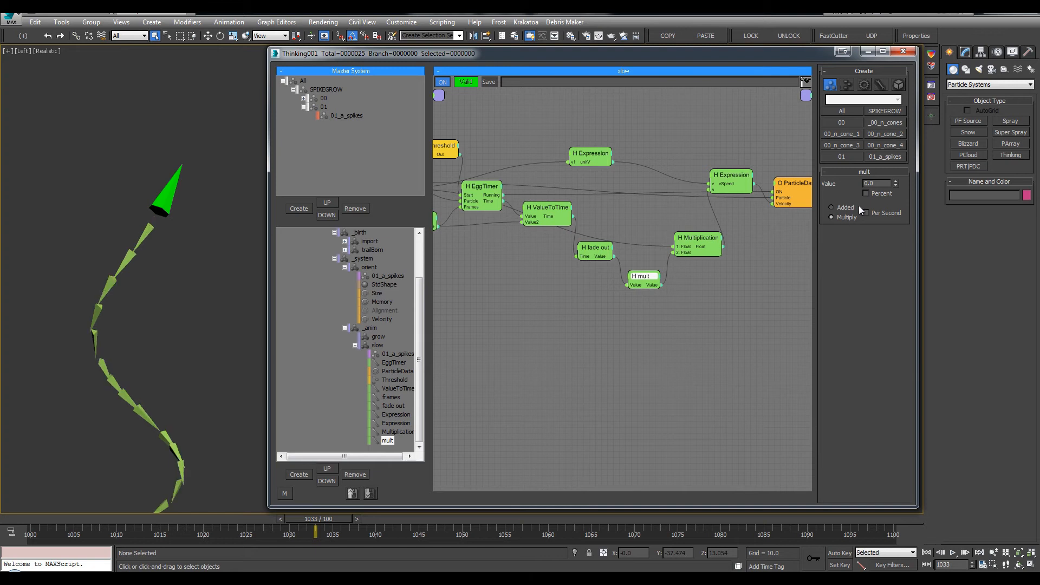
pyautogui.moveTo(896, 184); pyautogui.dragTo(902, 130)
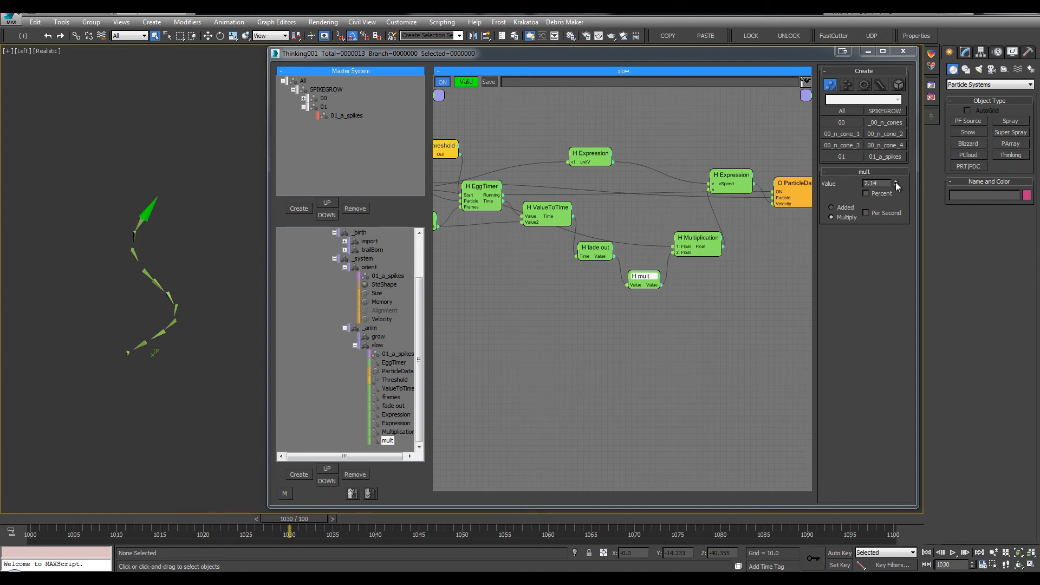
pyautogui.moveTo(896, 185); pyautogui.dragTo(906, 287)
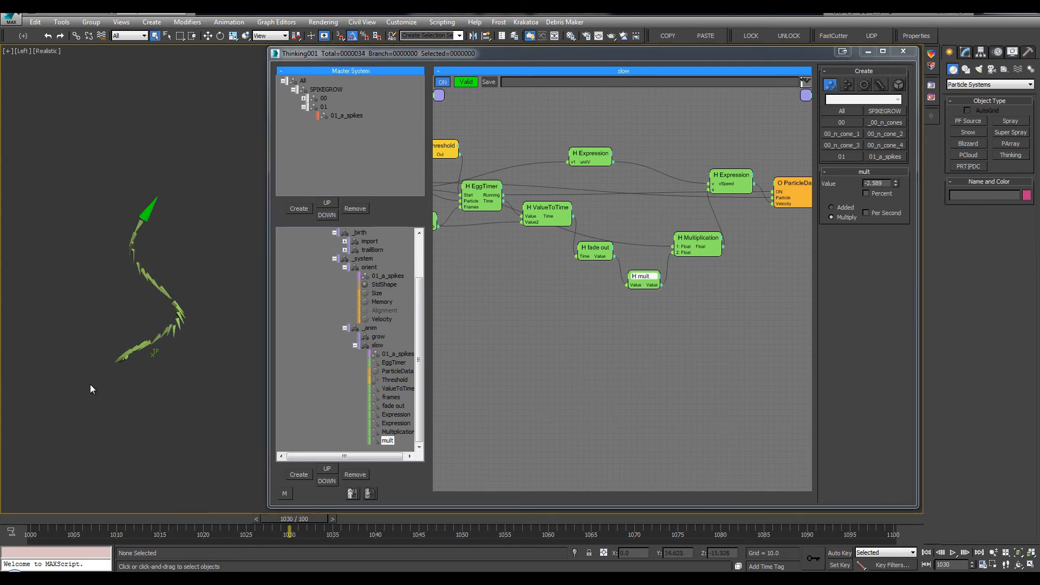
pyautogui.click(124, 521)
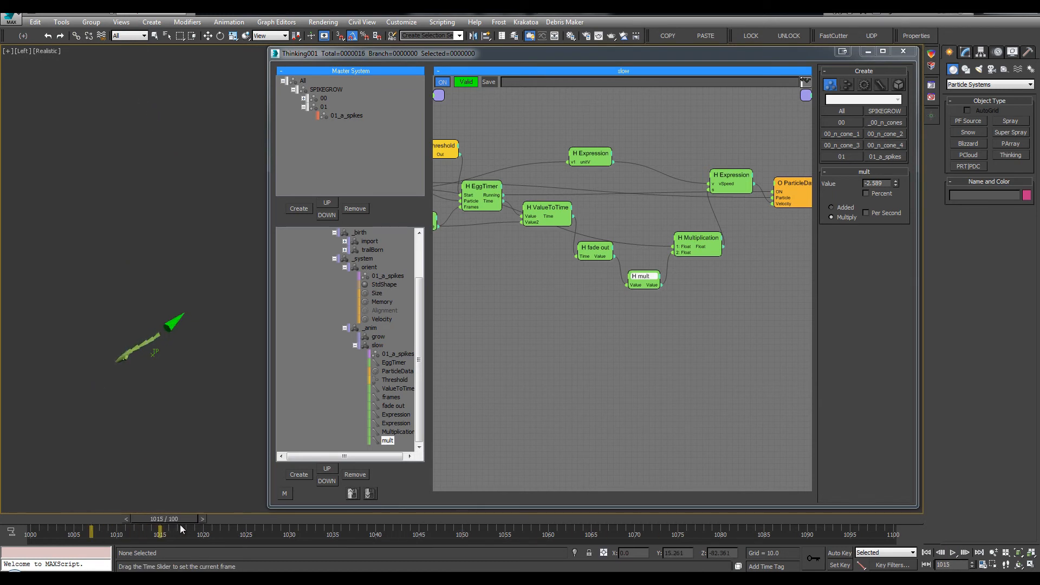
pyautogui.moveTo(180, 525); pyautogui.dragTo(230, 522)
# Try a mult helper value of -4.091, then play back and scrub the particle trail to frame 1042.
pyautogui.moveTo(895, 186); pyautogui.dragTo(897, 216)
pyautogui.press('/')
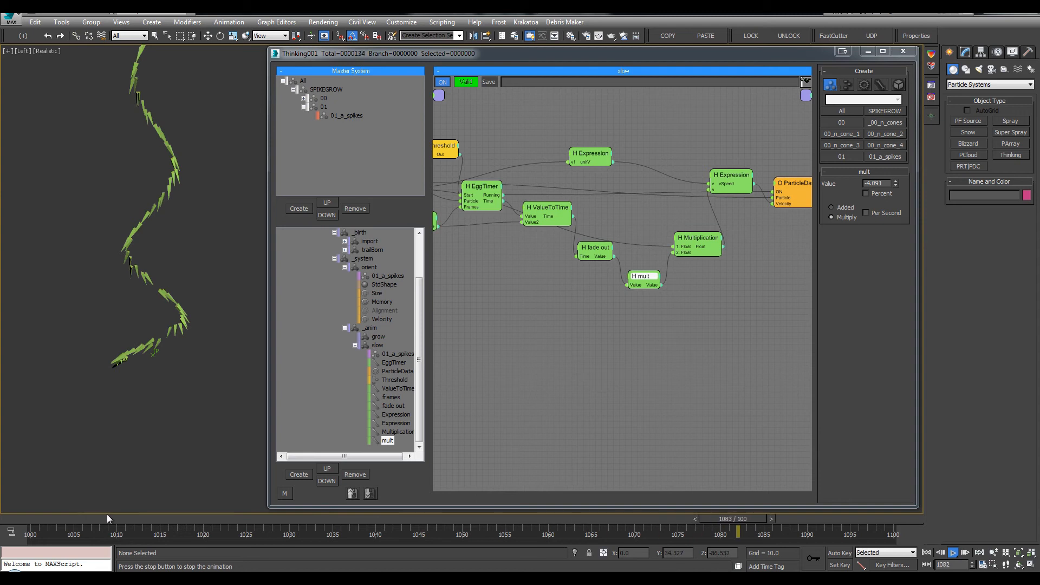
pyautogui.click(199, 526)
pyautogui.moveTo(199, 526); pyautogui.dragTo(394, 523)
# Switch the viewport to wireframe display and replay the growing spike trail, scrubbing to frame 1028.
pyautogui.moveTo(208, 188); pyautogui.dragTo(211, 316, button='middle')
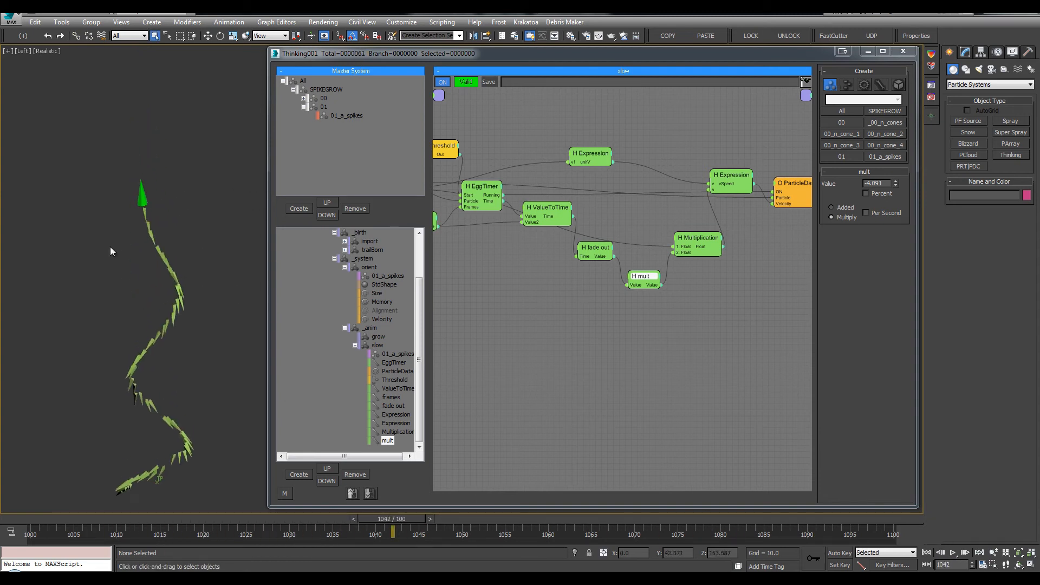
pyautogui.moveTo(109, 246); pyautogui.dragTo(107, 215, button='middle')
pyautogui.press('F3')
pyautogui.moveTo(193, 259); pyautogui.dragTo(179, 251, button='middle')
pyautogui.press('/')
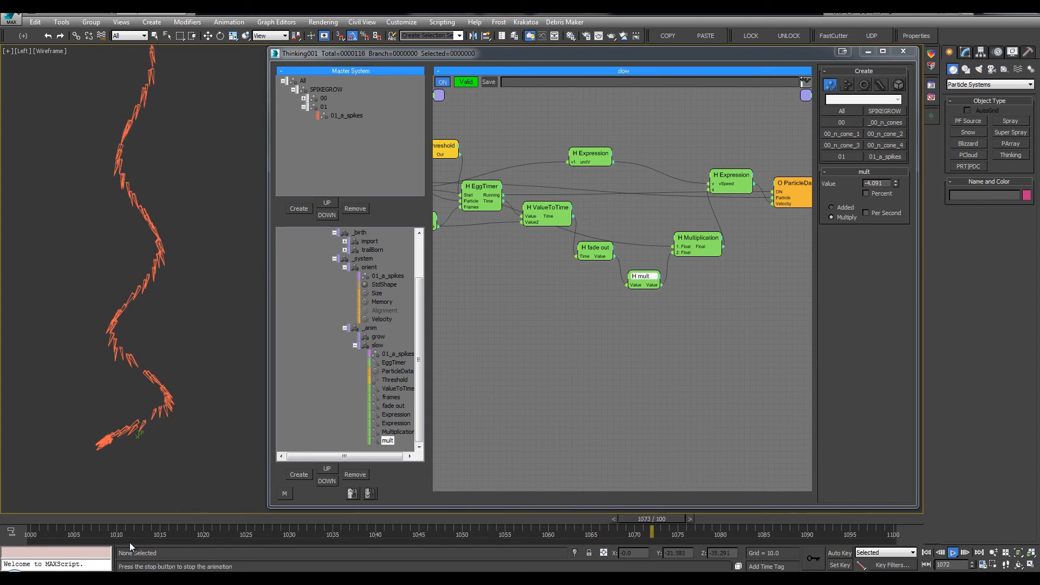
pyautogui.moveTo(78, 522); pyautogui.dragTo(272, 524)
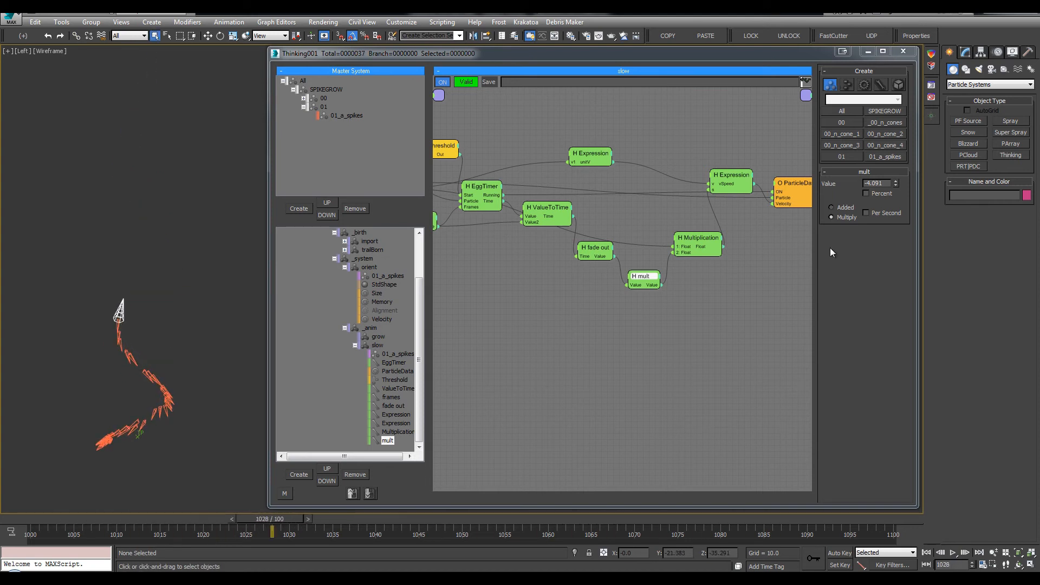
# Set the mult helper value to 1.596, check the trail up to frame 1038 and raise the value slightly further.
pyautogui.moveTo(891, 183); pyautogui.dragTo(914, 117)
pyautogui.press('/')
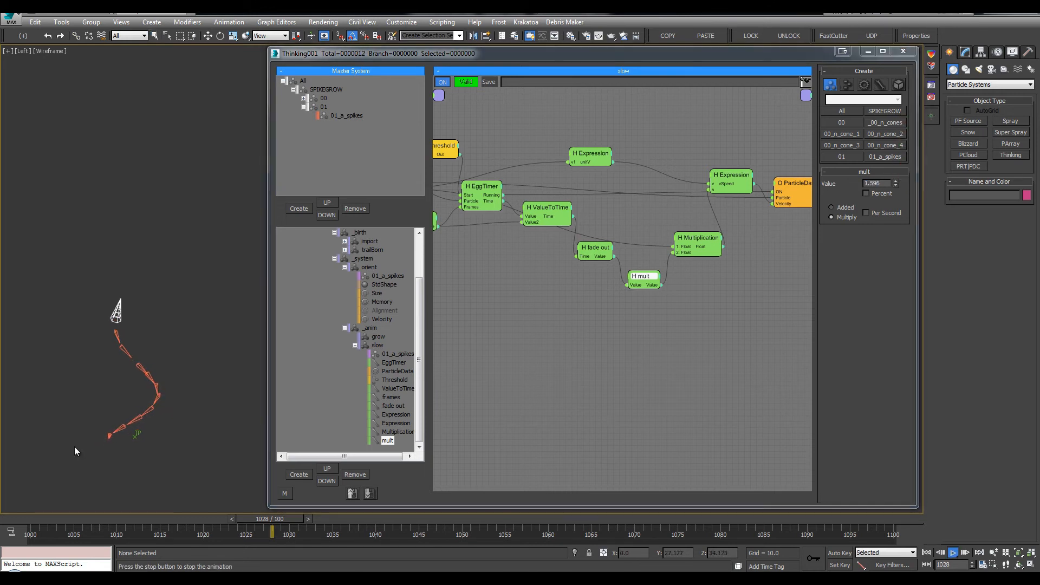
pyautogui.moveTo(99, 520); pyautogui.dragTo(373, 519)
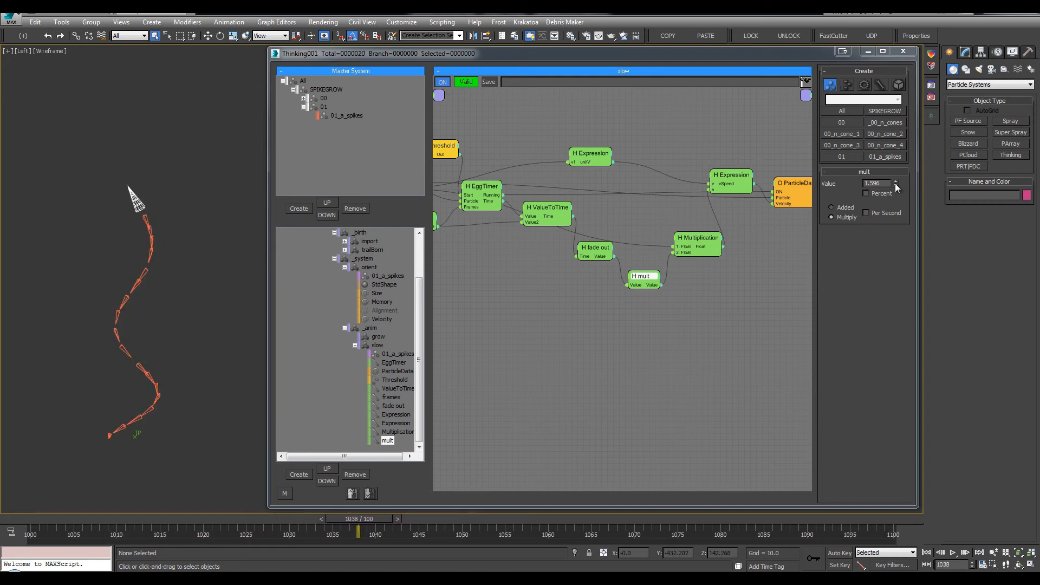
pyautogui.moveTo(897, 188); pyautogui.dragTo(916, 153)
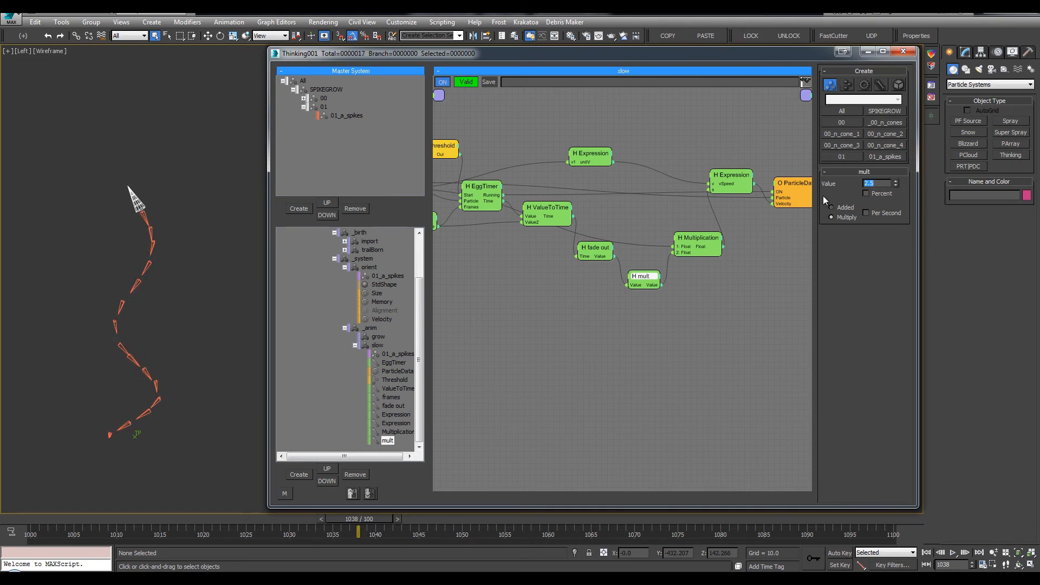
# Nudge the Multiplication and fade out nodes in the slow network and scrub the timeline back to frame 1022.
pyautogui.moveTo(681, 239); pyautogui.dragTo(668, 226)
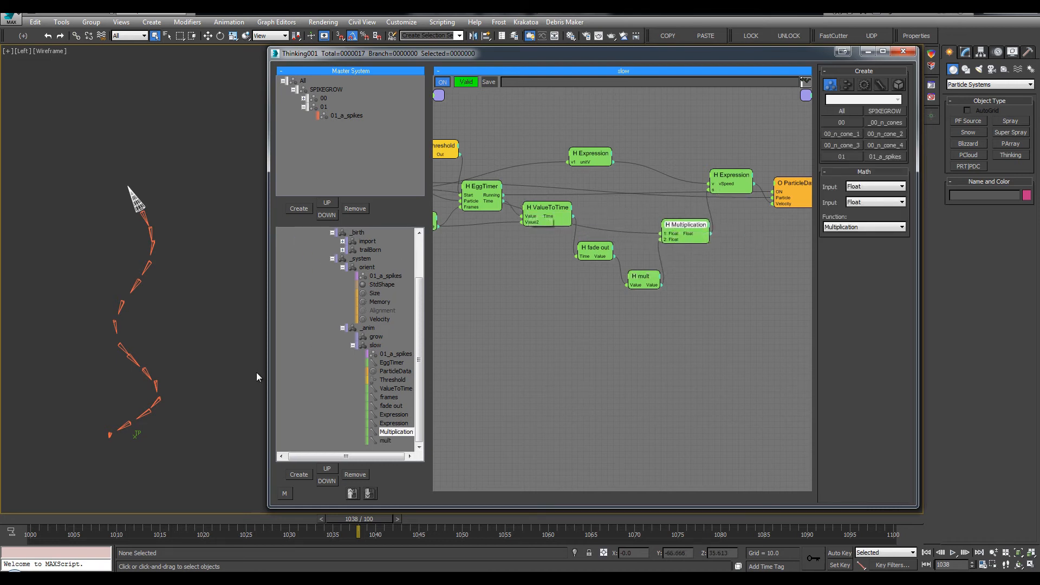
pyautogui.moveTo(447, 272); pyautogui.dragTo(485, 267, button='middle')
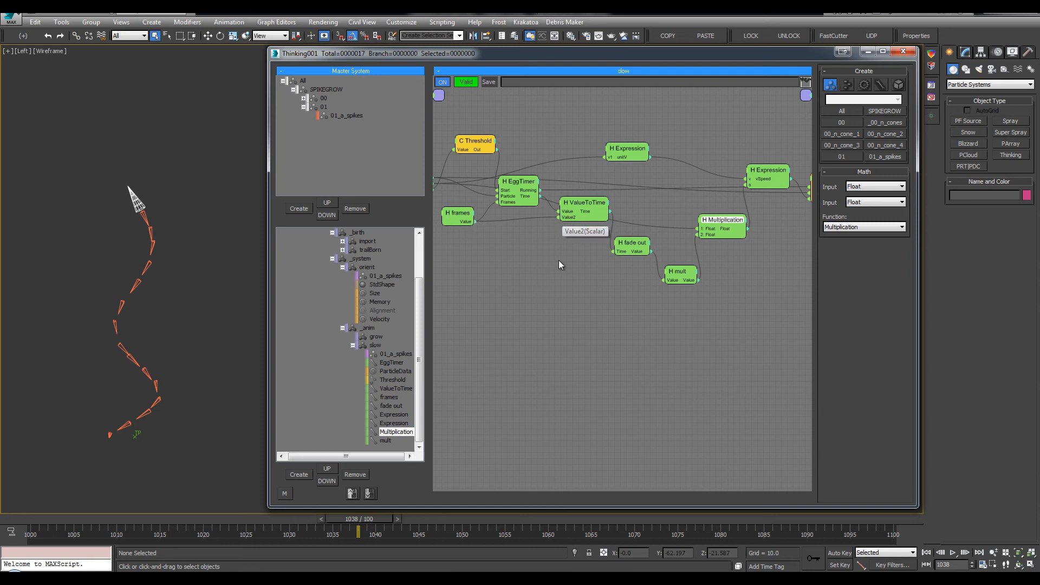
pyautogui.click(599, 214)
pyautogui.click(638, 244)
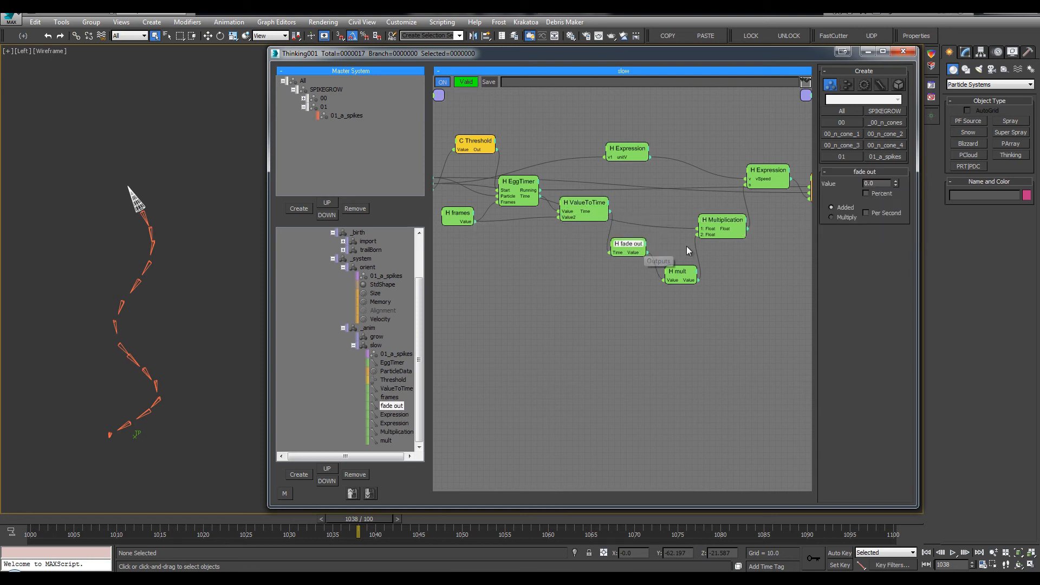
pyautogui.moveTo(358, 519); pyautogui.dragTo(221, 520)
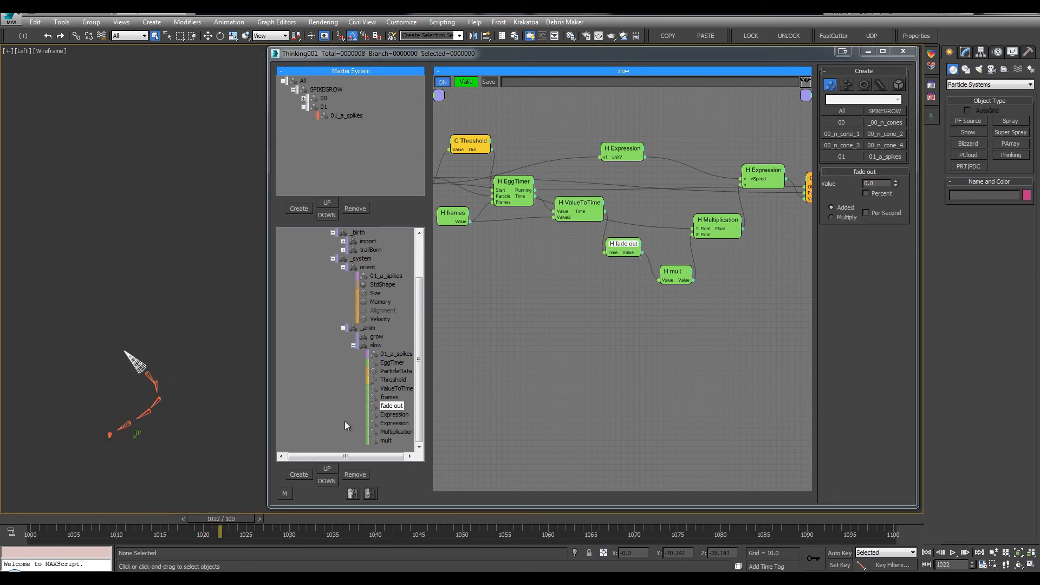
# Switch the orient set's Alignment operator back on and set its Variation to 10.0 after trying 14.0.
pyautogui.click(383, 310)
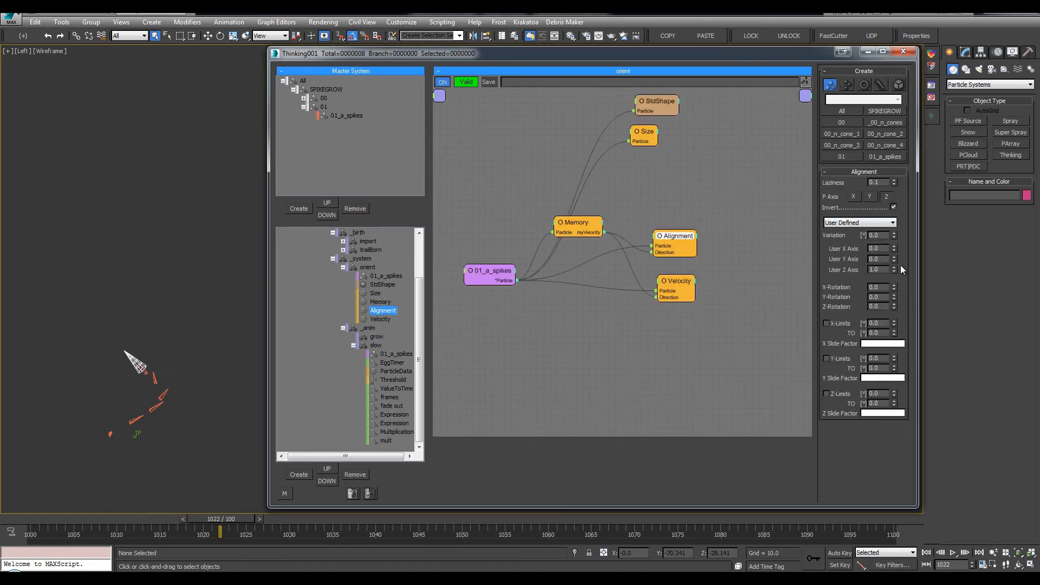
pyautogui.moveTo(895, 233)
pyautogui.mouseDown()
pyautogui.moveTo(895, 223)
pyautogui.moveTo(895, 235)
pyautogui.mouseUp()
pyautogui.moveTo(284, 518); pyautogui.dragTo(428, 518)
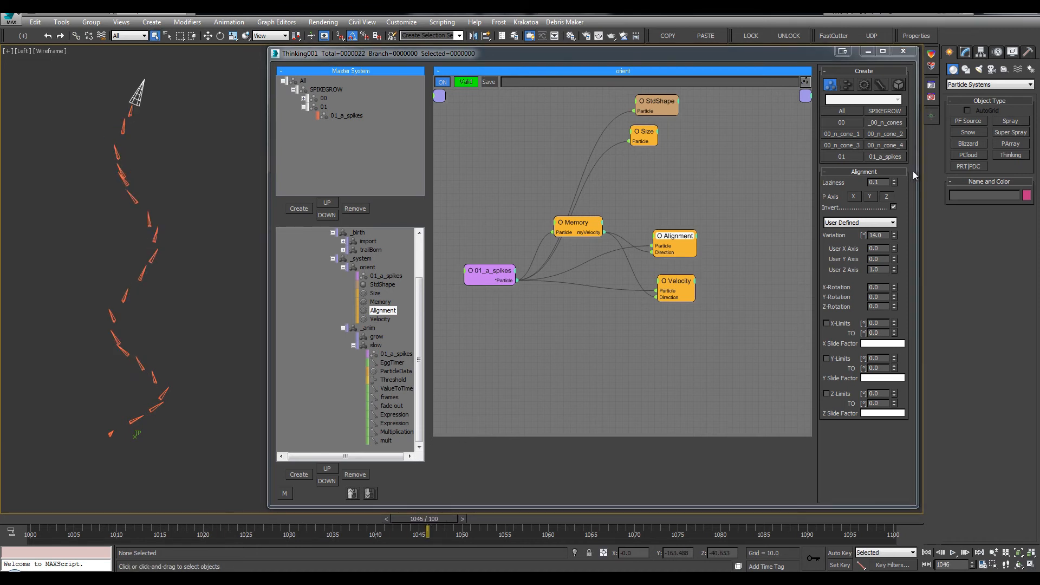
pyautogui.moveTo(896, 237); pyautogui.dragTo(898, 229)
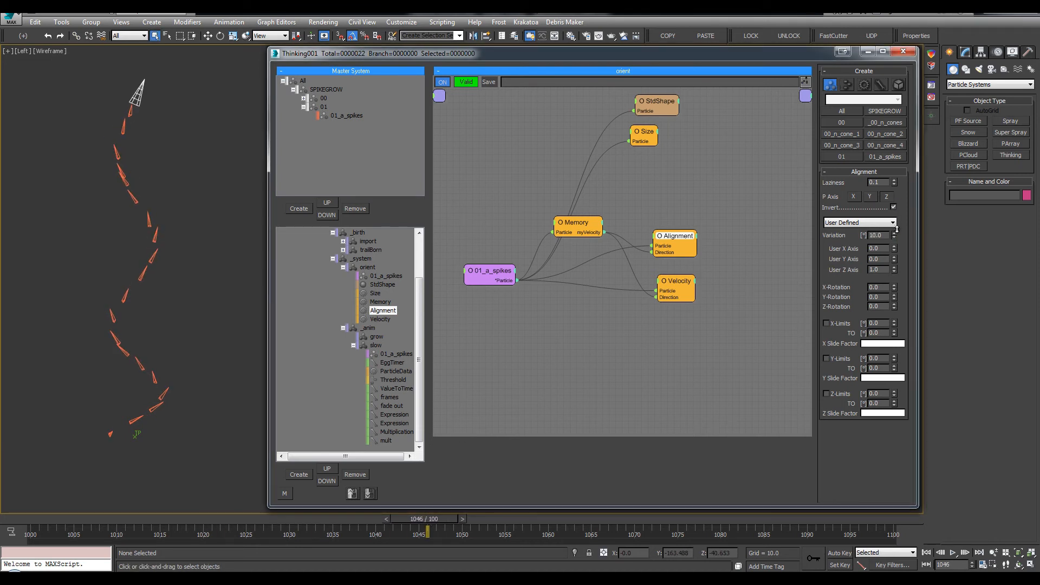
# Test an Alignment Laziness of 0.16, reset it to 0.0 and scrub the timeline to frame 1048.
pyautogui.moveTo(897, 181)
pyautogui.mouseDown()
pyautogui.moveTo(897, 189)
pyautogui.moveTo(896, 173)
pyautogui.mouseUp()
pyautogui.press('/')
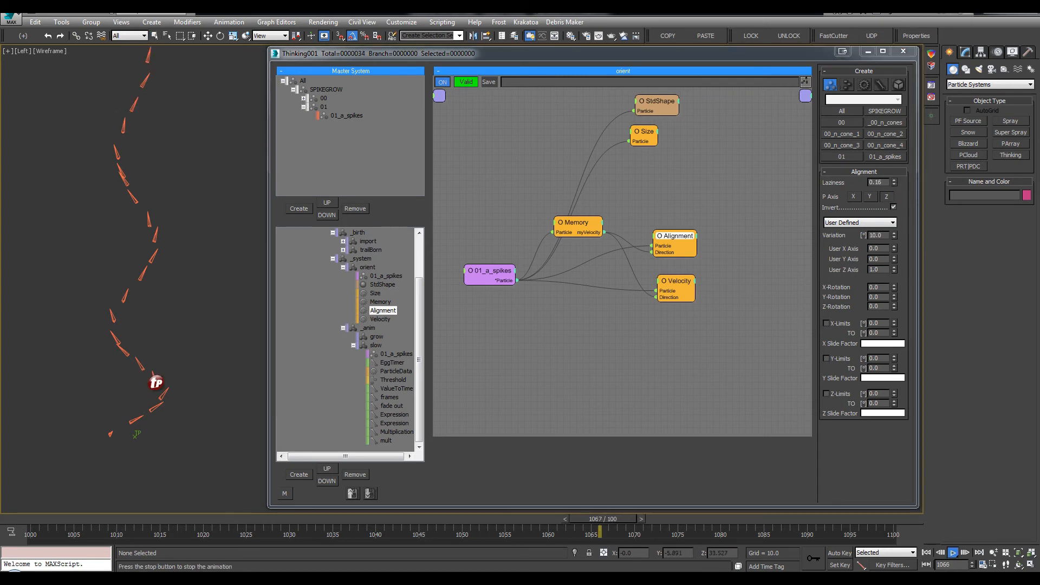
pyautogui.moveTo(106, 521); pyautogui.dragTo(290, 529)
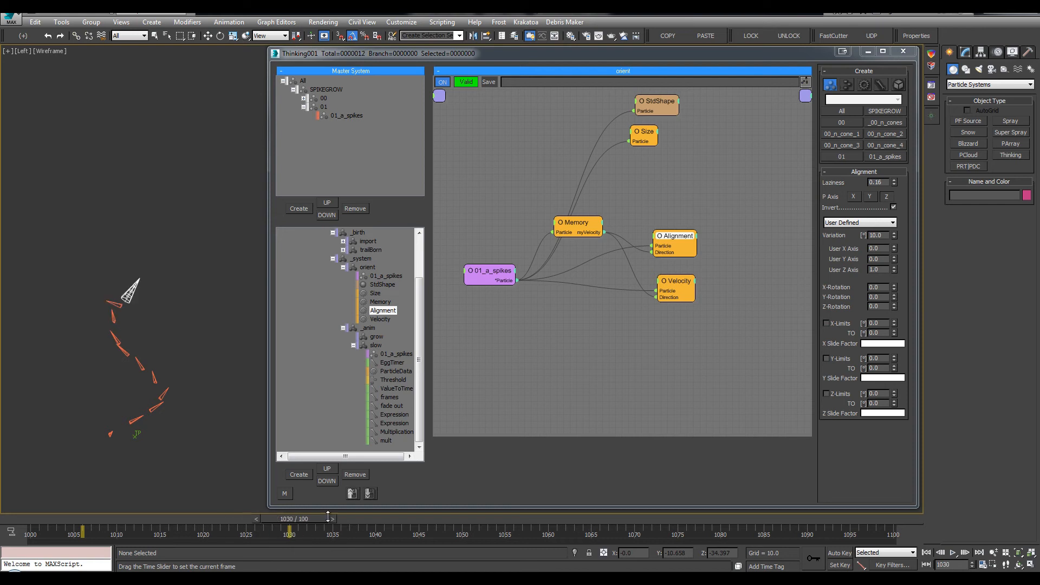
pyautogui.rightClick(895, 184)
pyautogui.moveTo(171, 530); pyautogui.dragTo(445, 530)
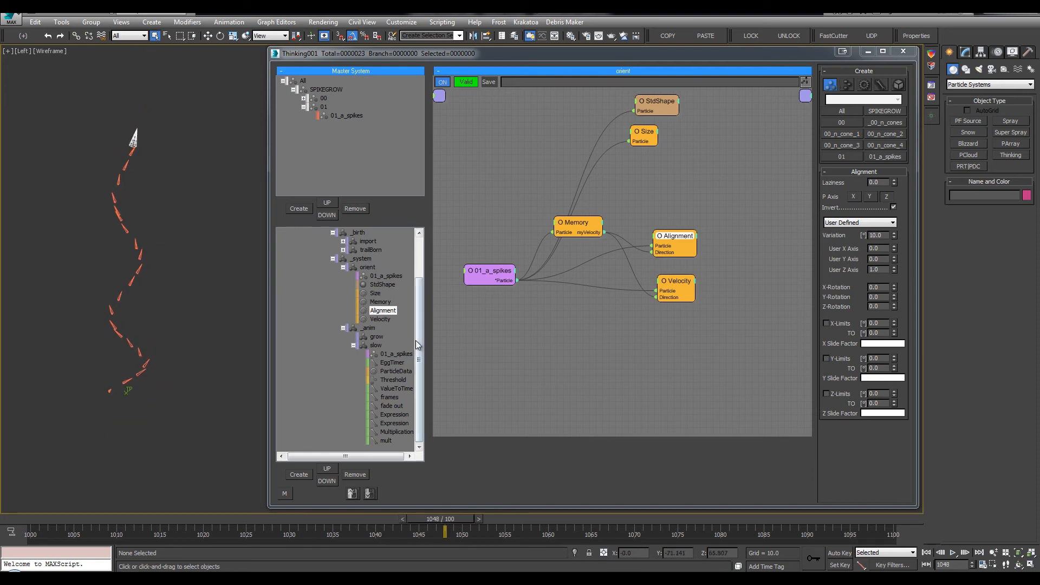
# Collapse the orient and slow dynamic sets, open the empty grow set and enlarge its node area.
pyautogui.click(343, 267)
pyautogui.click(354, 346)
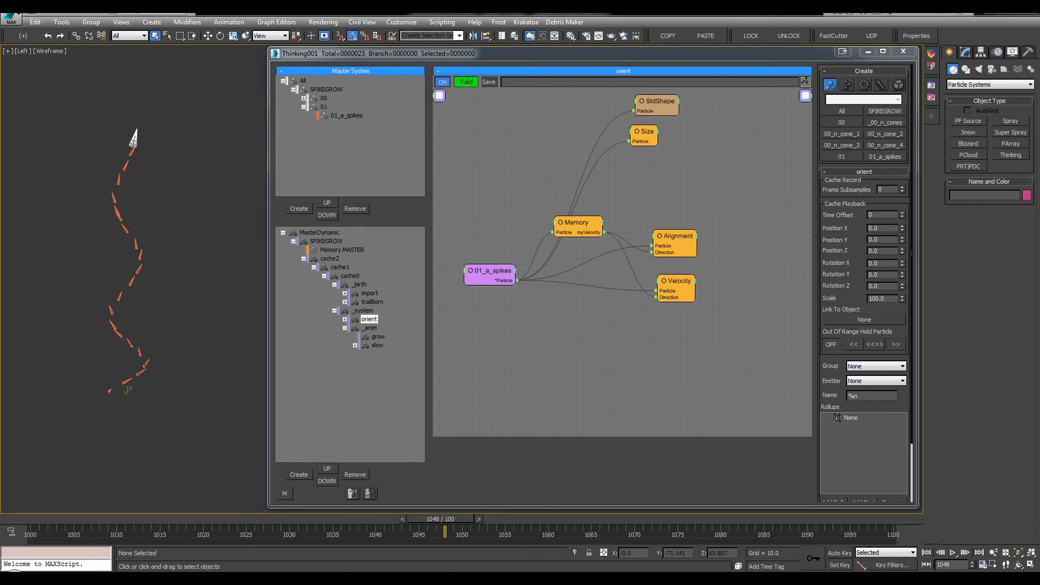
pyautogui.moveTo(132, 244); pyautogui.dragTo(131, 271, button='middle')
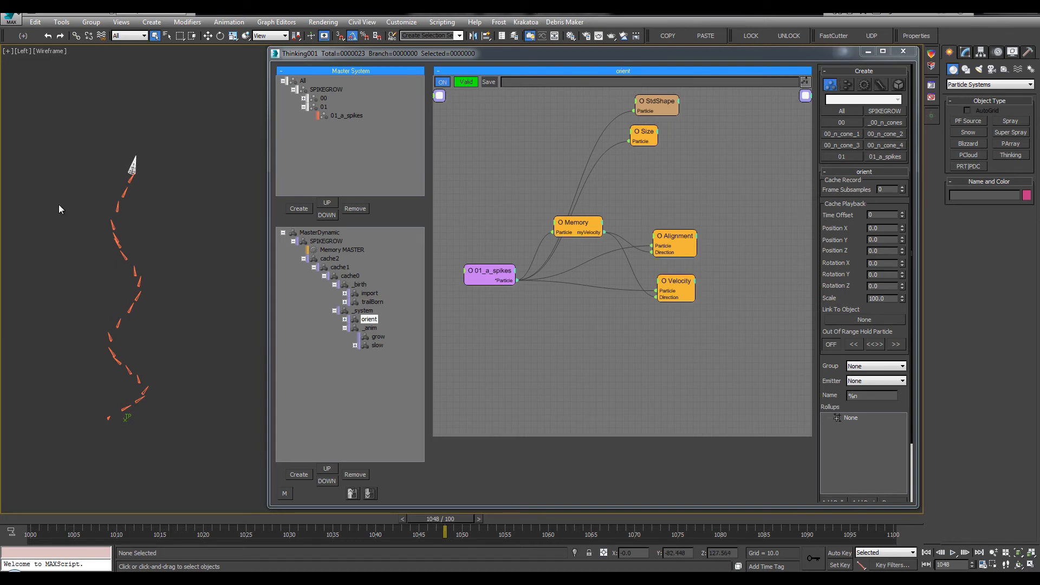
pyautogui.scroll(3, 119, 282)
pyautogui.moveTo(145, 318); pyautogui.dragTo(123, 255, button='middle')
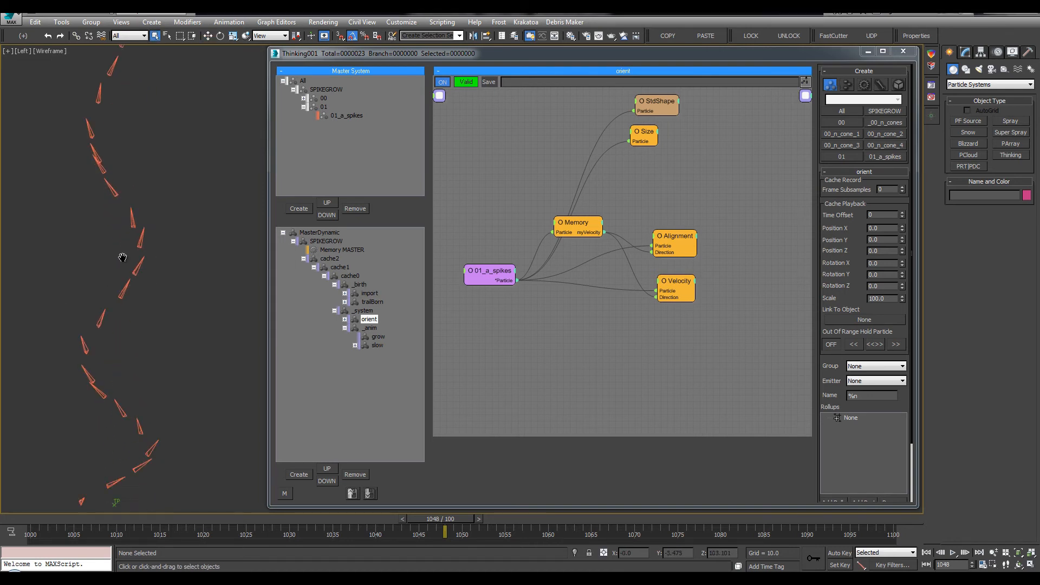
pyautogui.scroll(-2, 121, 279)
pyautogui.click(377, 337)
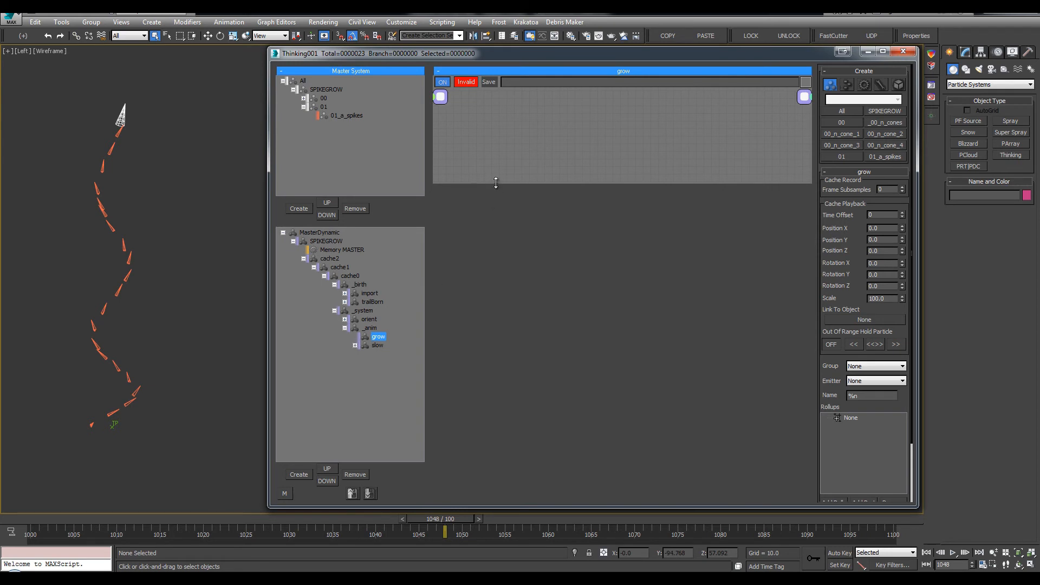
pyautogui.moveTo(496, 183); pyautogui.dragTo(226, 551)
# Play back and scrub the early frames of the spike trail, stopping at frame 1020.
pyautogui.moveTo(138, 519); pyautogui.dragTo(204, 519)
pyautogui.moveTo(131, 418); pyautogui.dragTo(144, 382, button='middle')
pyautogui.keyDown('alt'); pyautogui.moveTo(144, 381); pyautogui.dragTo(148, 358, button='middle'); pyautogui.keyUp('alt')
pyautogui.press('/')
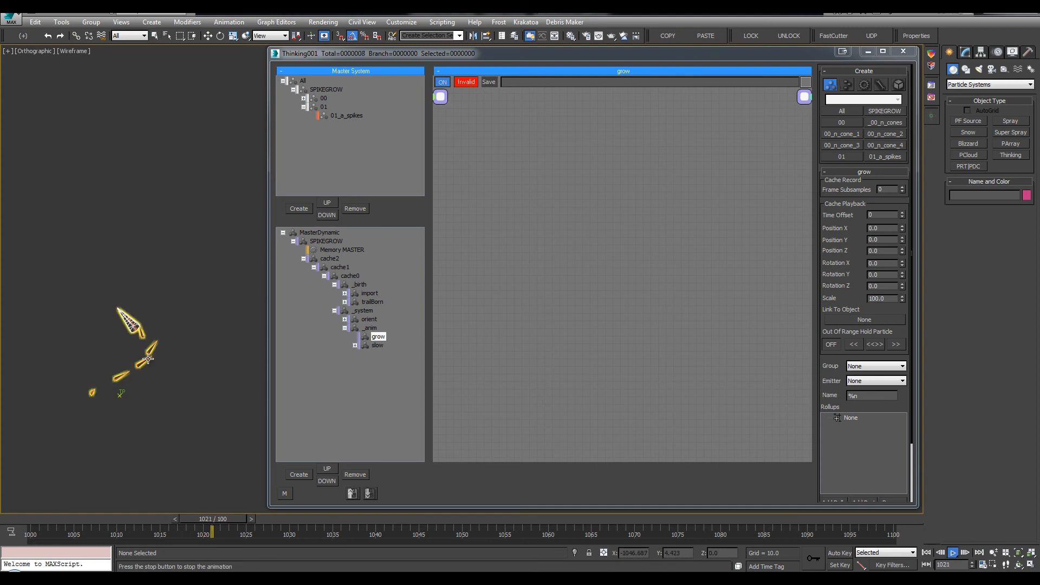
pyautogui.moveTo(134, 520); pyautogui.dragTo(204, 519)
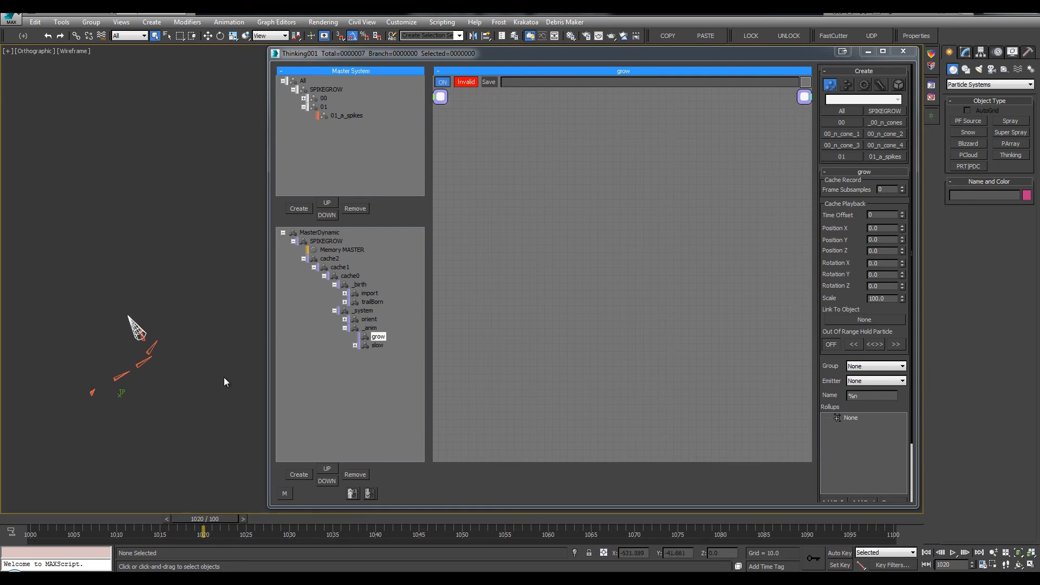
# Add the 01_a_spikes group node to the grow dynamic set.
pyautogui.rightClick(469, 195)
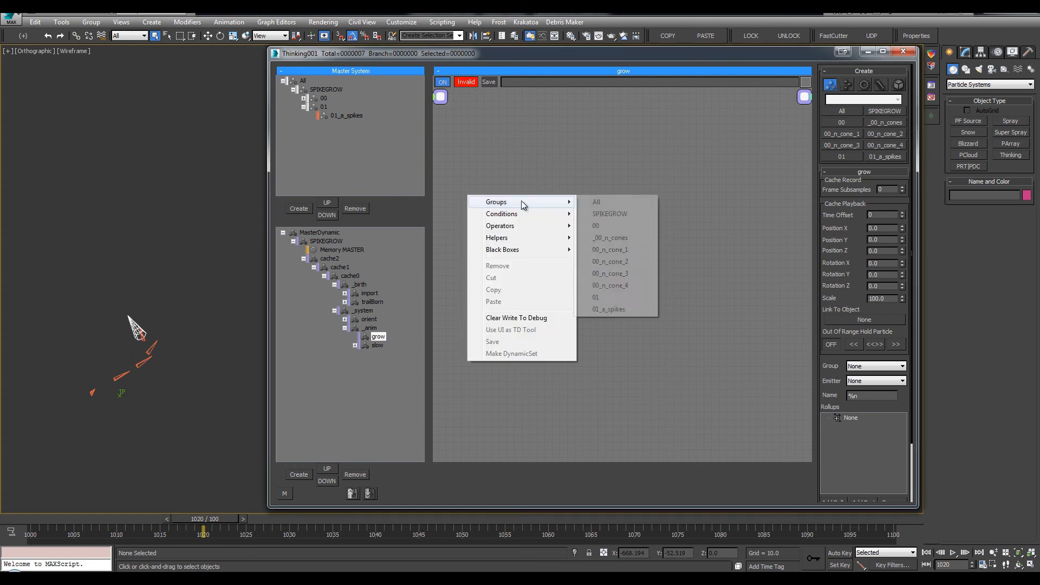
pyautogui.moveTo(524, 204)
pyautogui.click(584, 310)
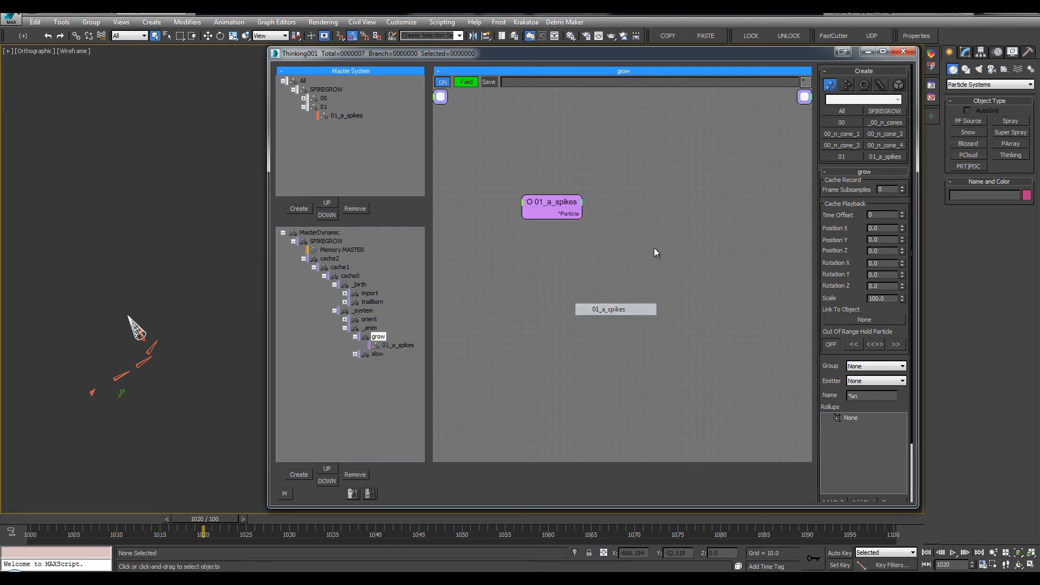
# Add an EggTimer helper beside the 01_a_spikes node and connect the particle output to its Start and Particle inputs.
pyautogui.rightClick(587, 199)
pyautogui.click(587, 202)
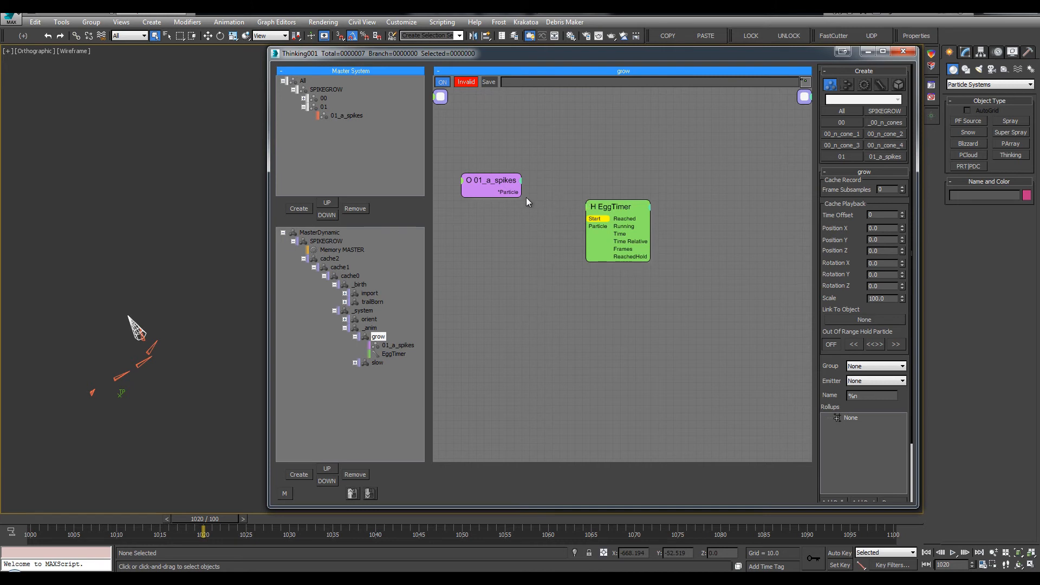
pyautogui.moveTo(510, 195); pyautogui.dragTo(585, 226)
pyautogui.click(603, 202)
pyautogui.scroll(-3, 588, 156)
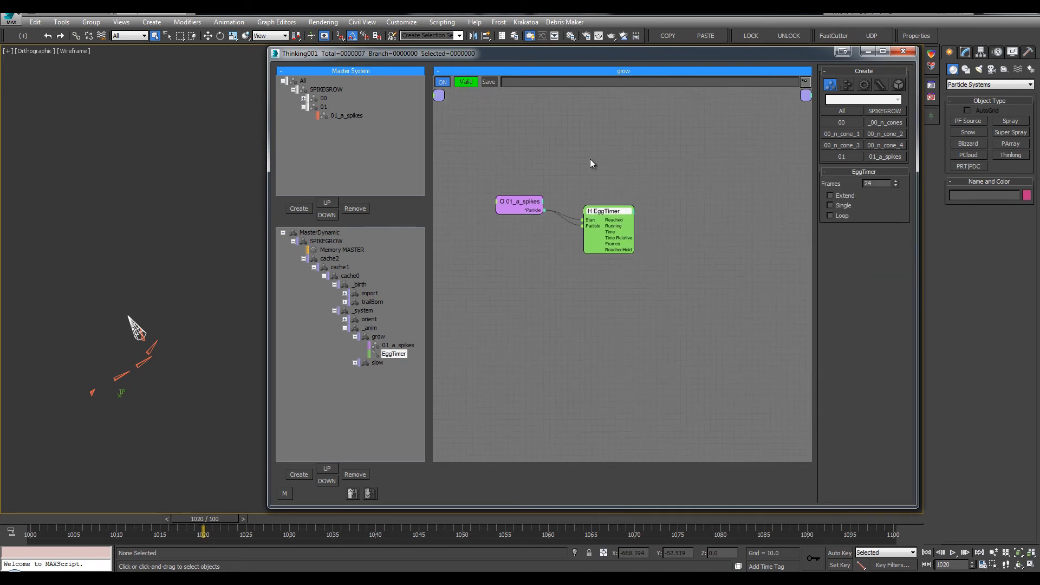
# Add a Scale operator to the grow set and connect the 01_a_spikes particle output to its Particle input.
pyautogui.moveTo(583, 163); pyautogui.dragTo(576, 162, button='middle')
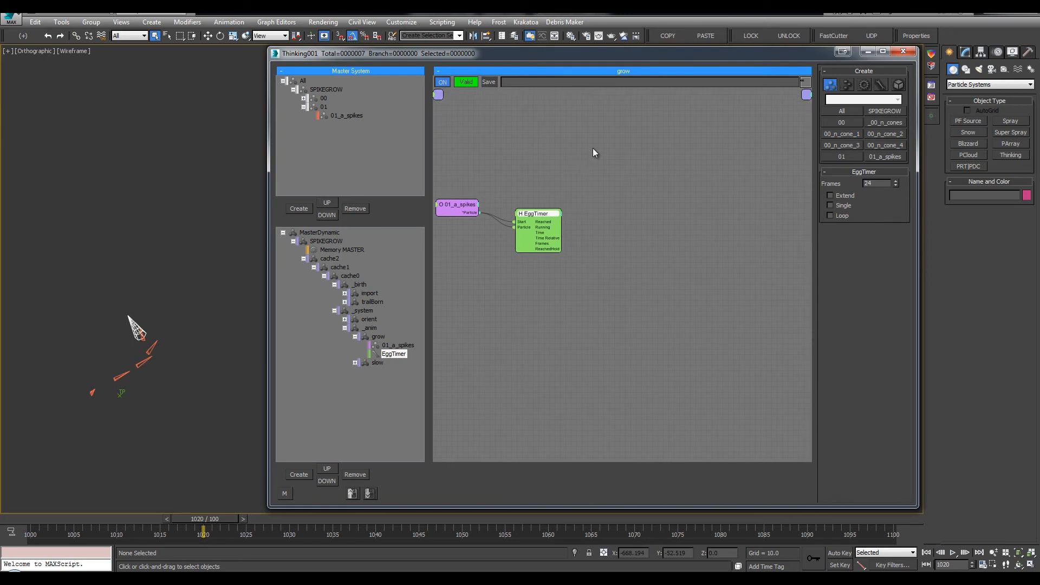
pyautogui.doubleClick(592, 148)
pyautogui.write('sca')
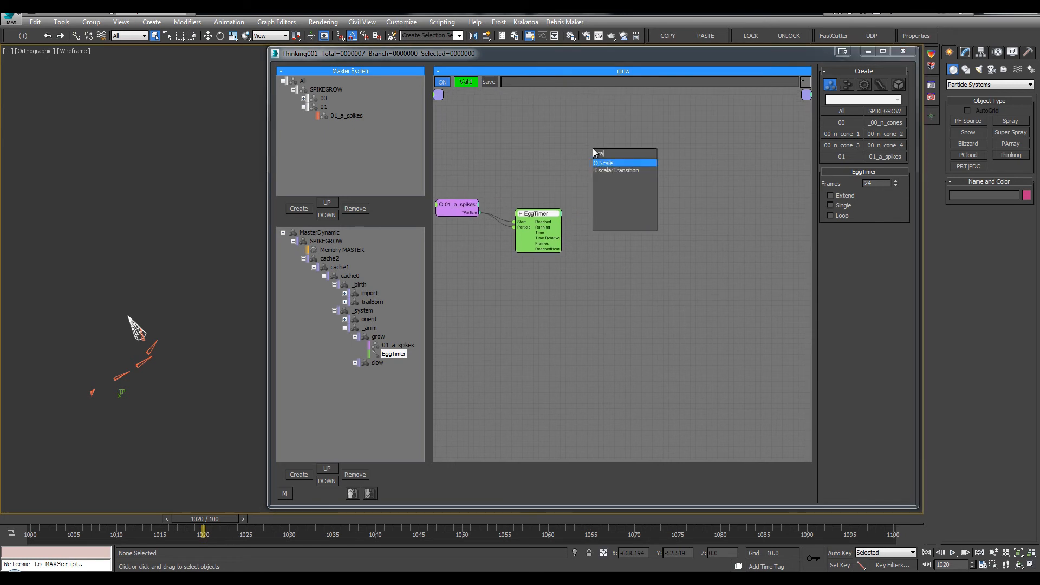
pyautogui.press('Return')
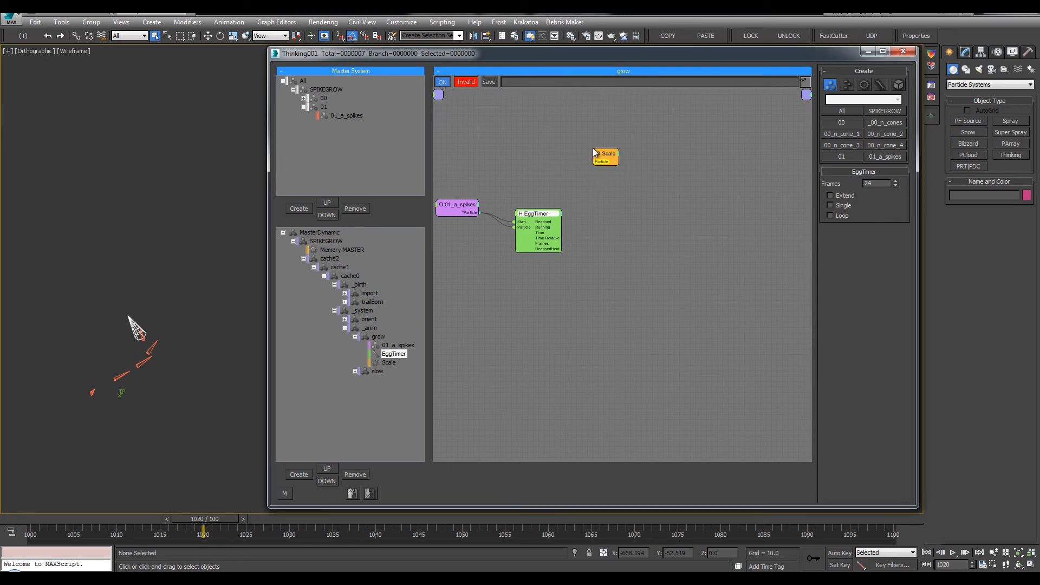
pyautogui.moveTo(611, 166); pyautogui.dragTo(743, 210)
pyautogui.moveTo(479, 212); pyautogui.dragTo(754, 211)
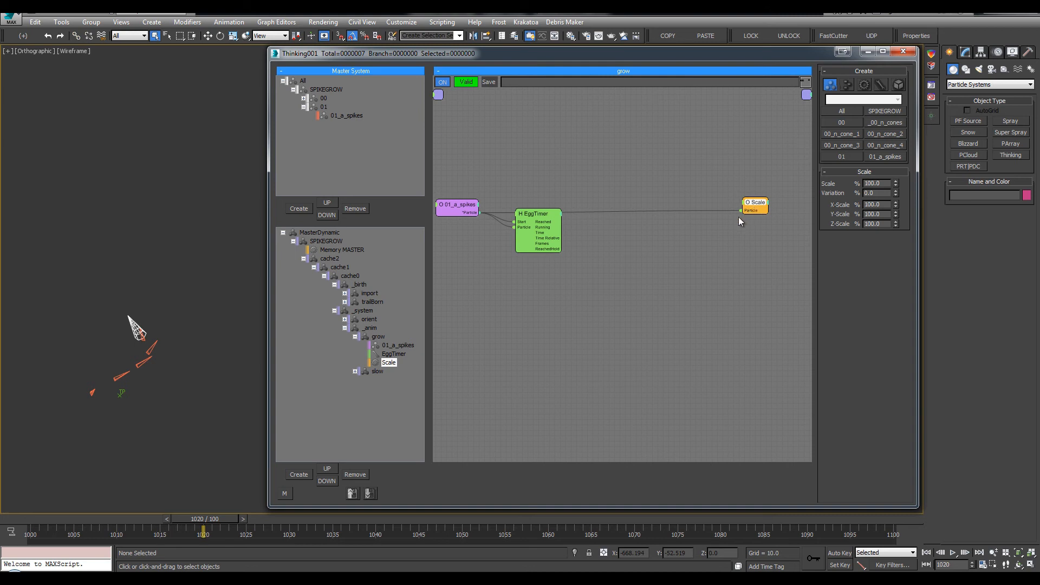
# Copy the fade out helper from the slow set into the grow set, rename it fade in and place it near Scale.
pyautogui.click(376, 372)
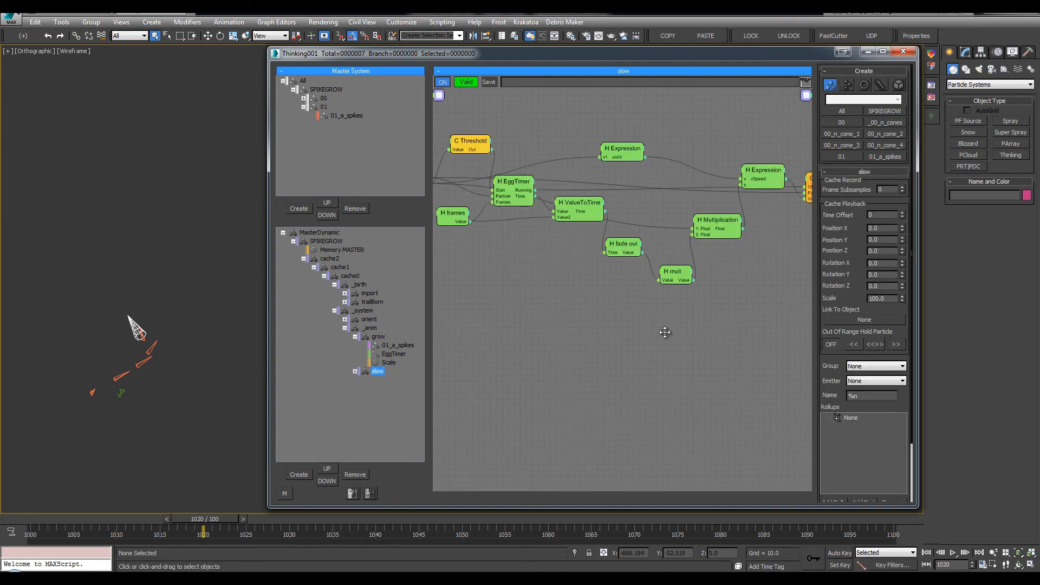
pyautogui.click(606, 269)
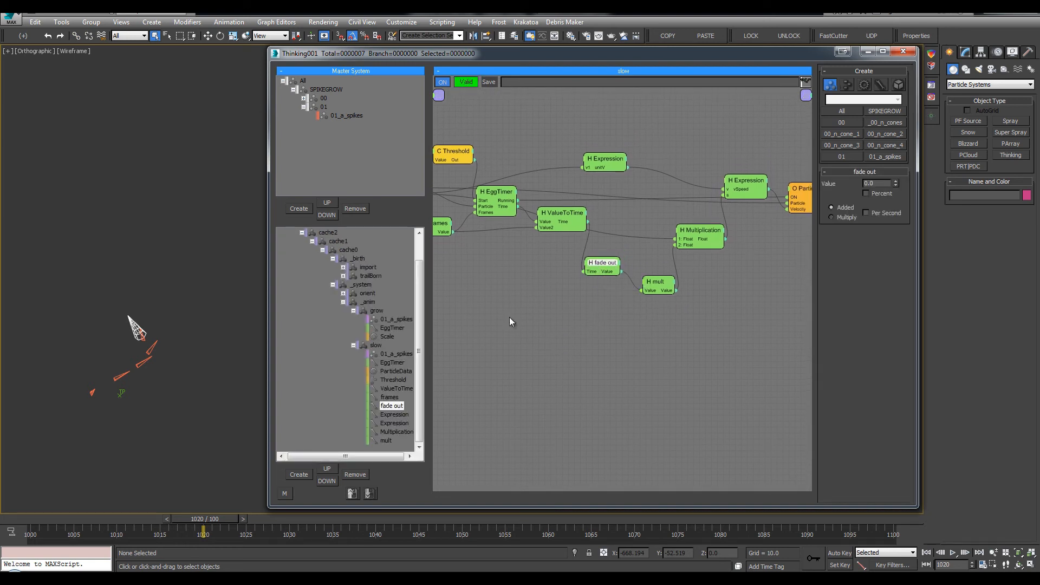
pyautogui.click(386, 334)
pyautogui.hotkey('ctrl', 'v')
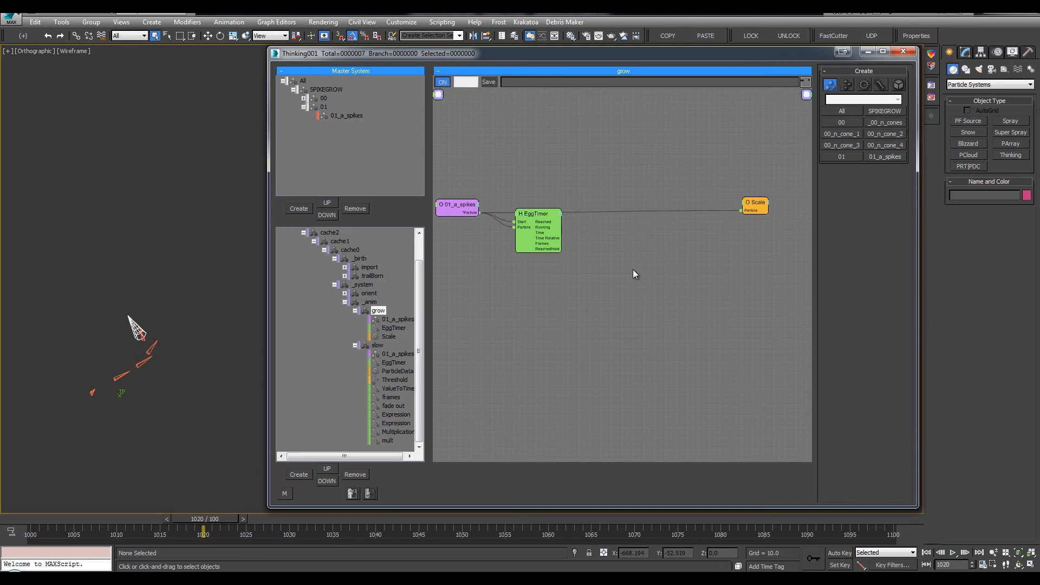
pyautogui.moveTo(640, 278); pyautogui.dragTo(650, 258)
pyautogui.doubleClick(650, 258)
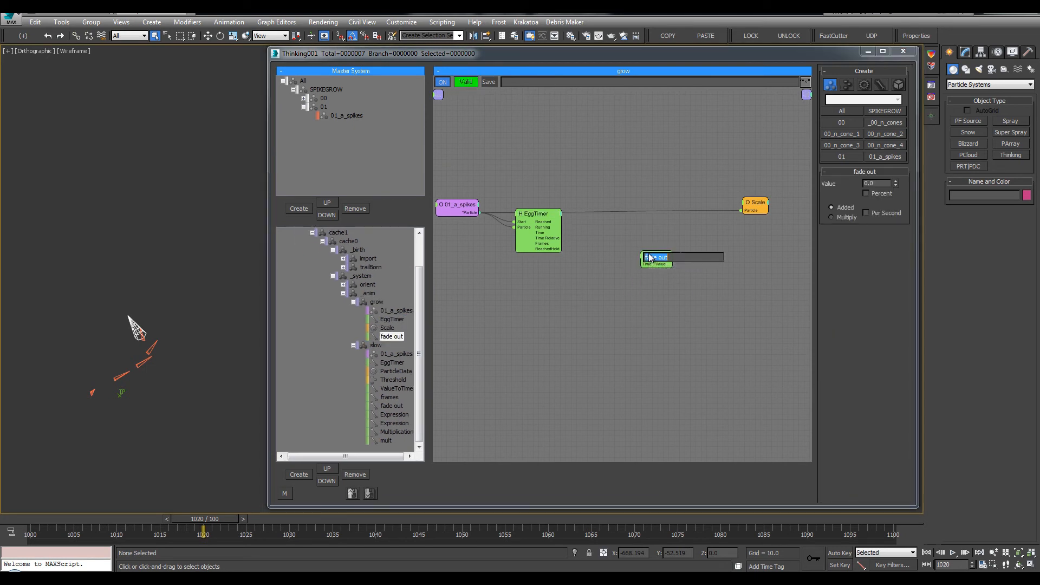
pyautogui.write('fade in')
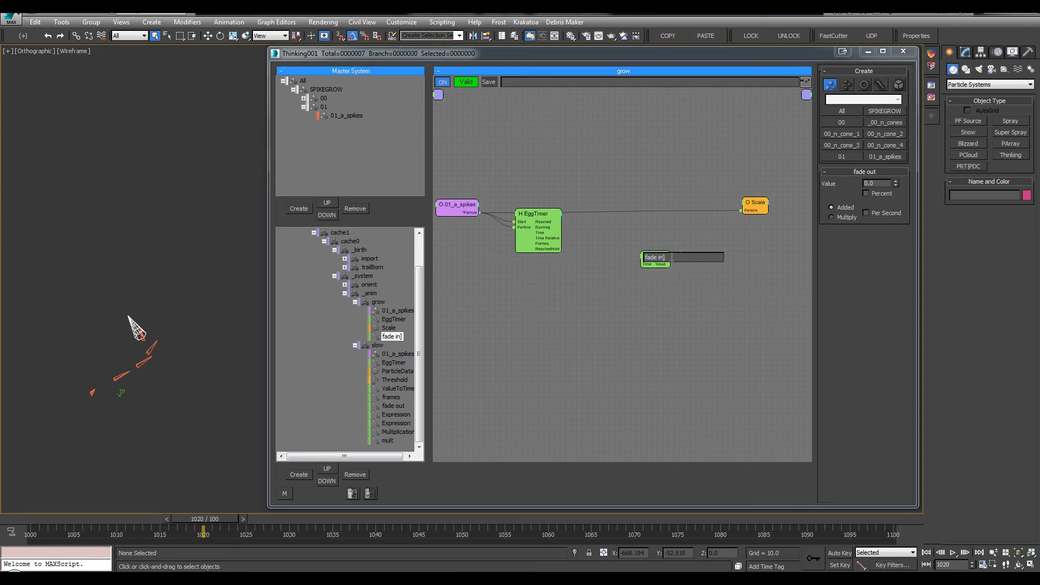
pyautogui.press('Return')
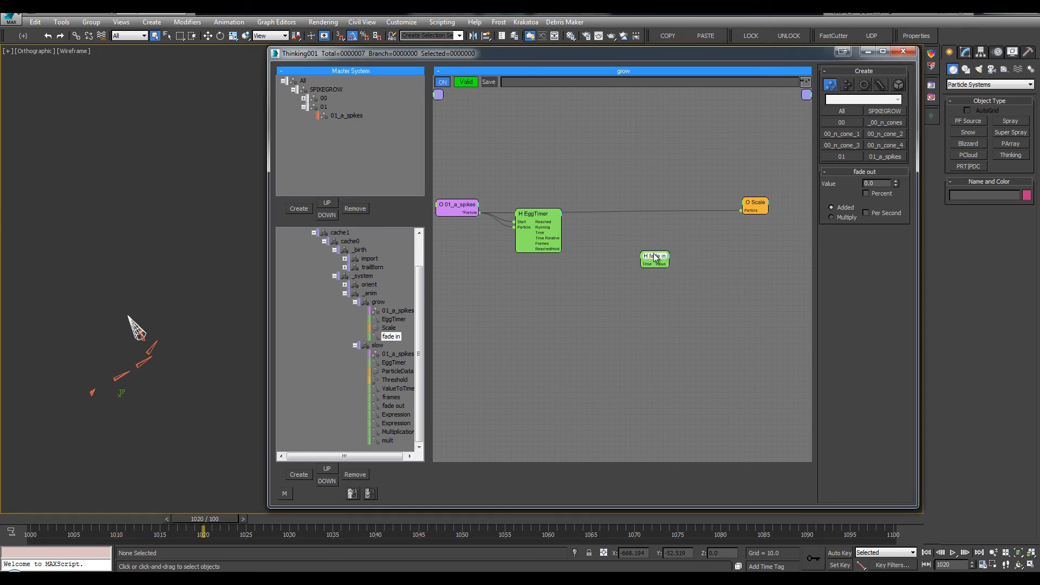
pyautogui.moveTo(656, 258); pyautogui.dragTo(701, 194)
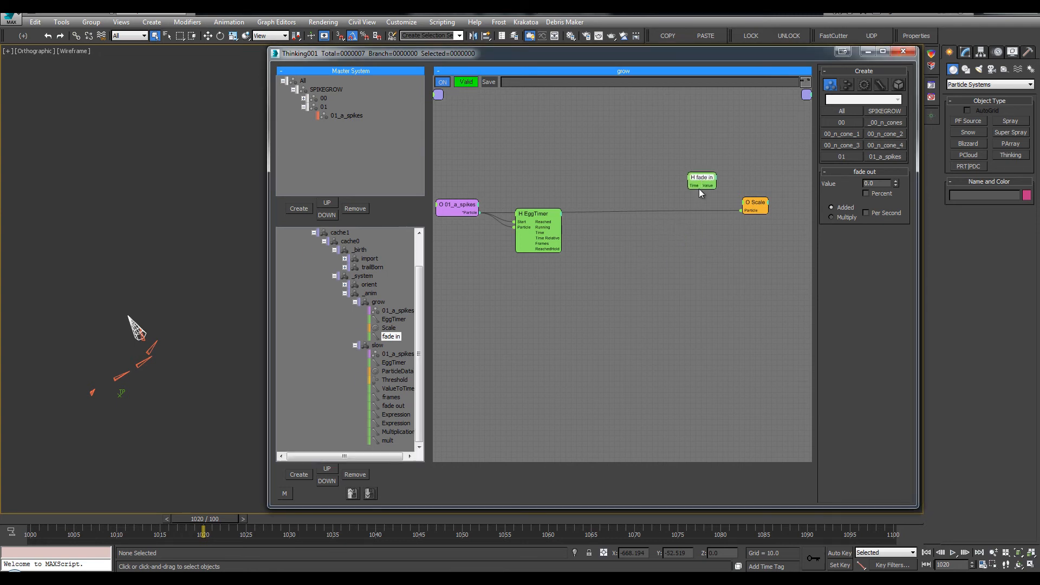
# Expose the XScale, YScale and ZScale inputs on the Scale operator.
pyautogui.moveTo(757, 211); pyautogui.dragTo(761, 199)
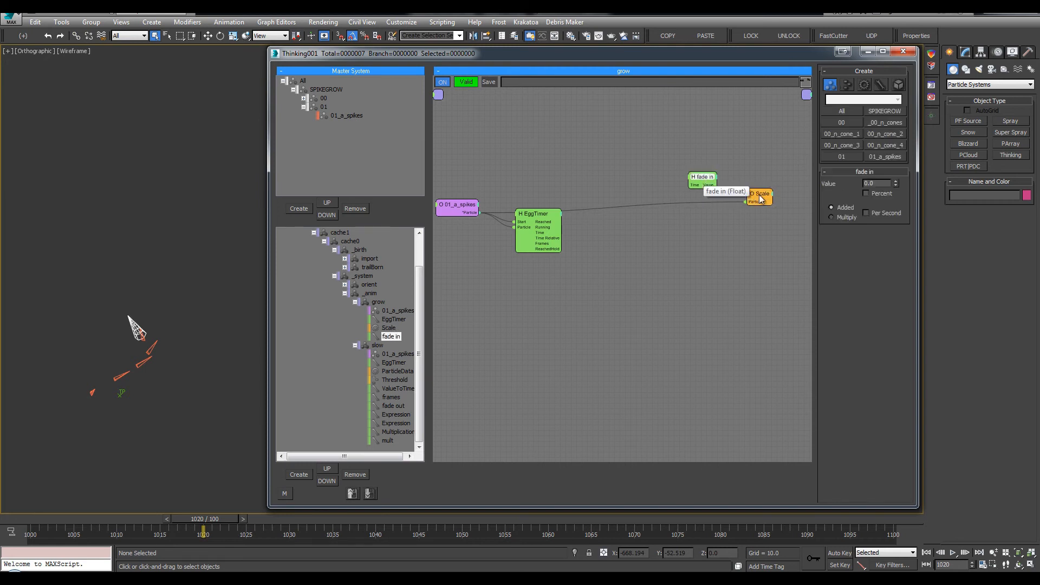
pyautogui.rightClick(761, 199)
pyautogui.click(749, 236)
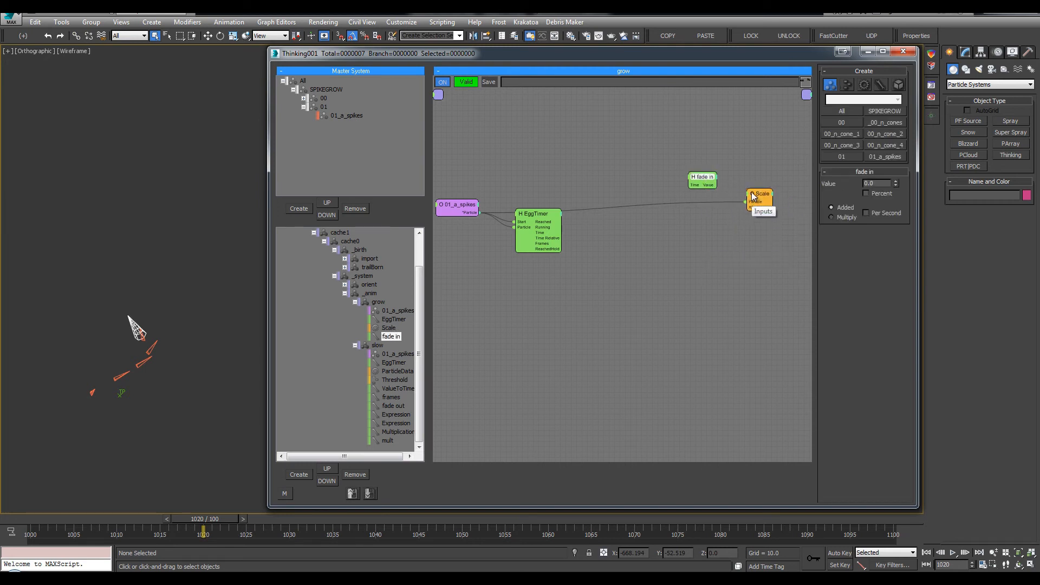
pyautogui.rightClick(753, 196)
pyautogui.click(750, 276)
pyautogui.rightClick(756, 198)
pyautogui.click(744, 283)
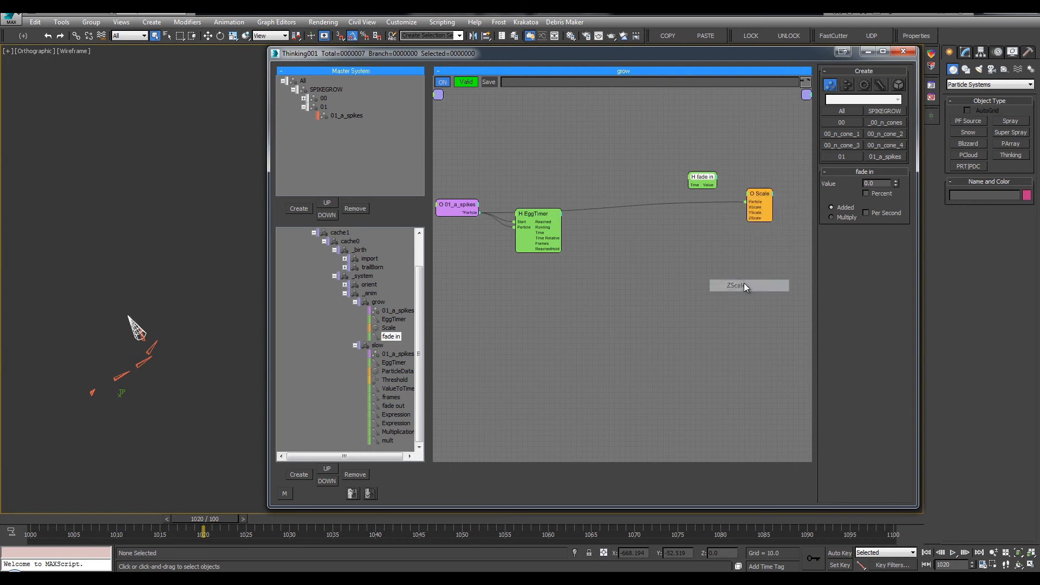
pyautogui.moveTo(755, 217); pyautogui.dragTo(758, 216)
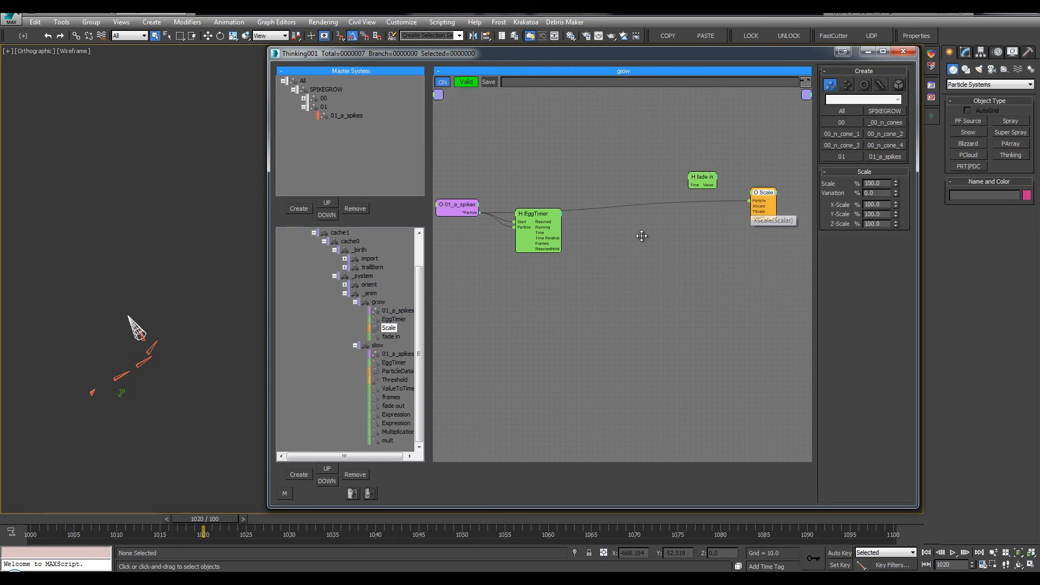
# Add a ValueToTime helper beside the EggTimer and connect the timer's Time output to its Value input.
pyautogui.moveTo(539, 217); pyautogui.dragTo(538, 256)
pyautogui.rightClick(604, 244)
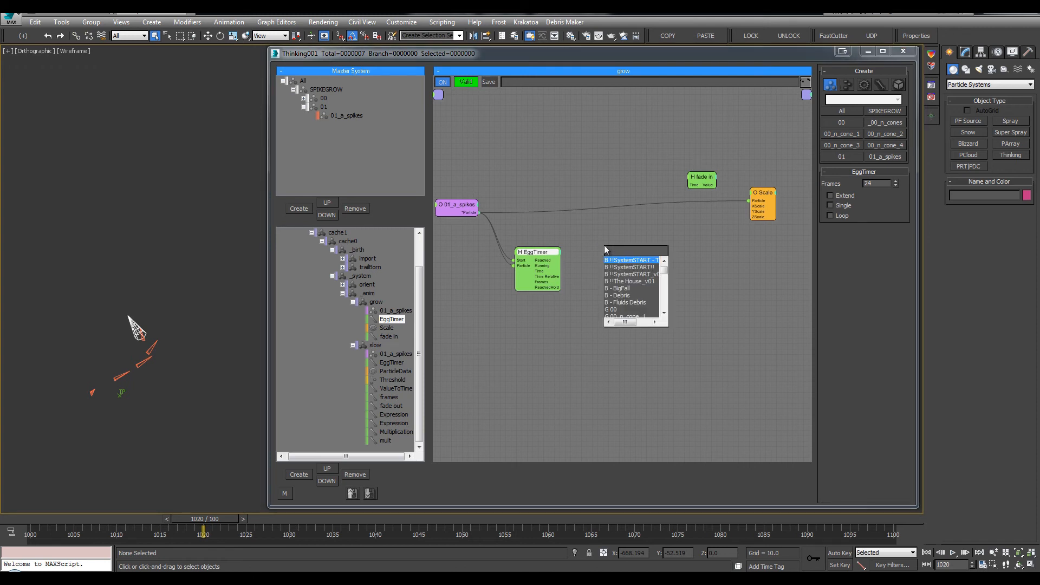
pyautogui.write('ValueToTime')
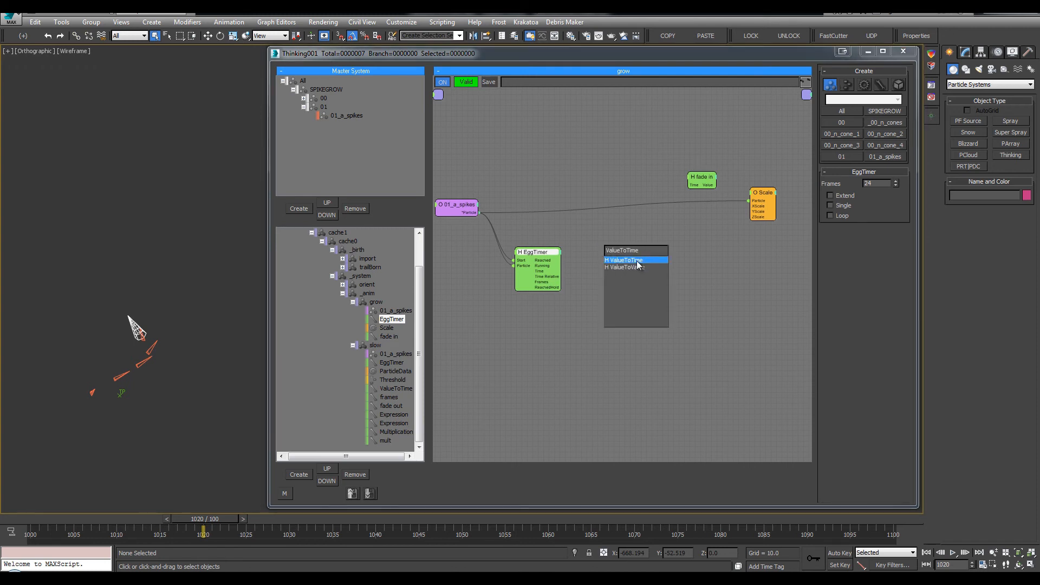
pyautogui.click(623, 260)
pyautogui.moveTo(629, 232)
pyautogui.mouseDown()
pyautogui.moveTo(642, 224)
pyautogui.moveTo(629, 218)
pyautogui.mouseUp()
pyautogui.moveTo(601, 259); pyautogui.dragTo(603, 259, button='middle')
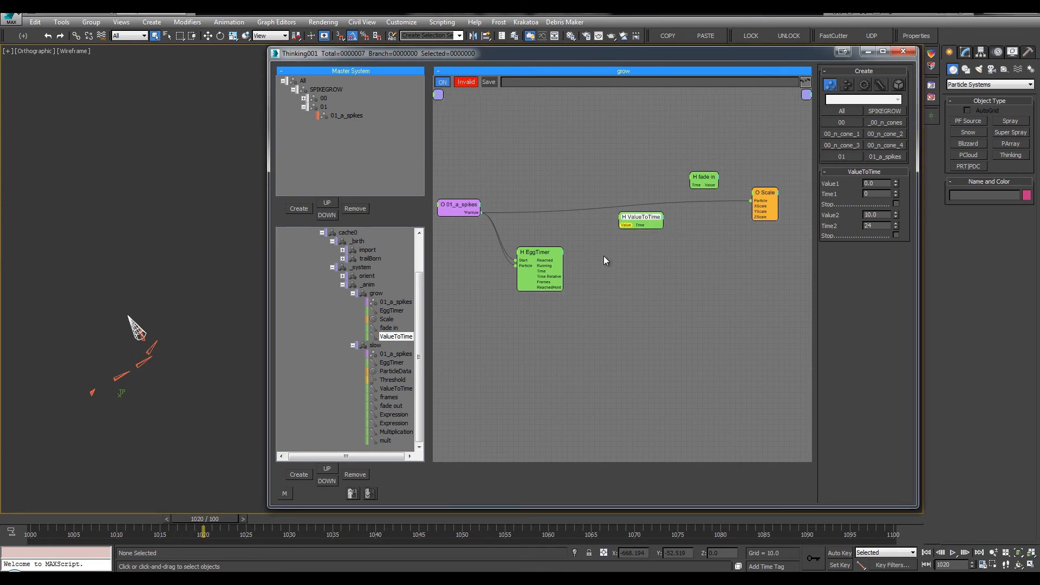
pyautogui.moveTo(564, 271); pyautogui.dragTo(618, 225)
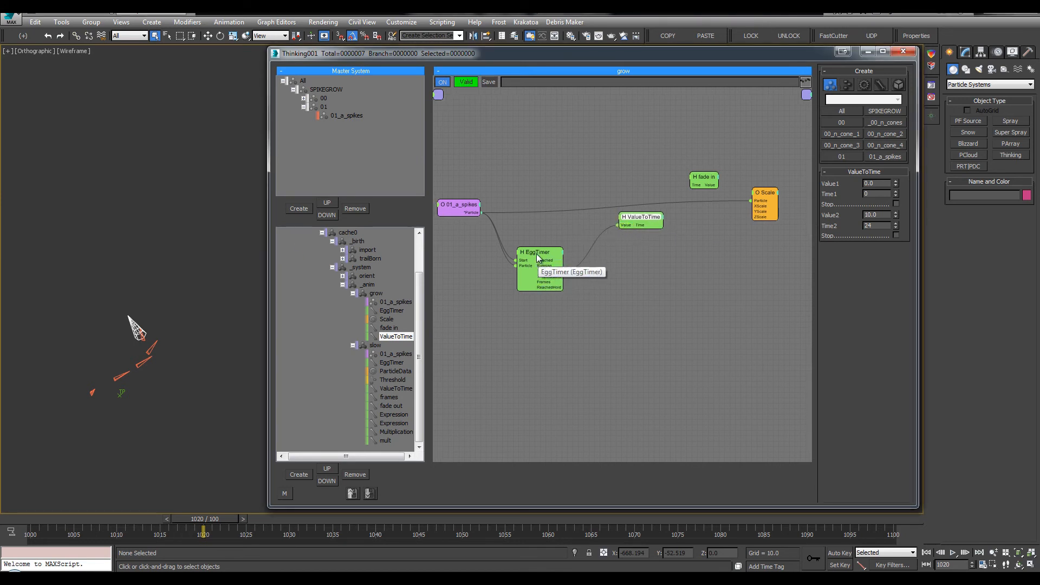
# Arrange the EggTimer and ValueToTime nodes and enable both Stop options on ValueToTime.
pyautogui.moveTo(538, 256); pyautogui.dragTo(534, 238)
pyautogui.moveTo(636, 220); pyautogui.dragTo(642, 226)
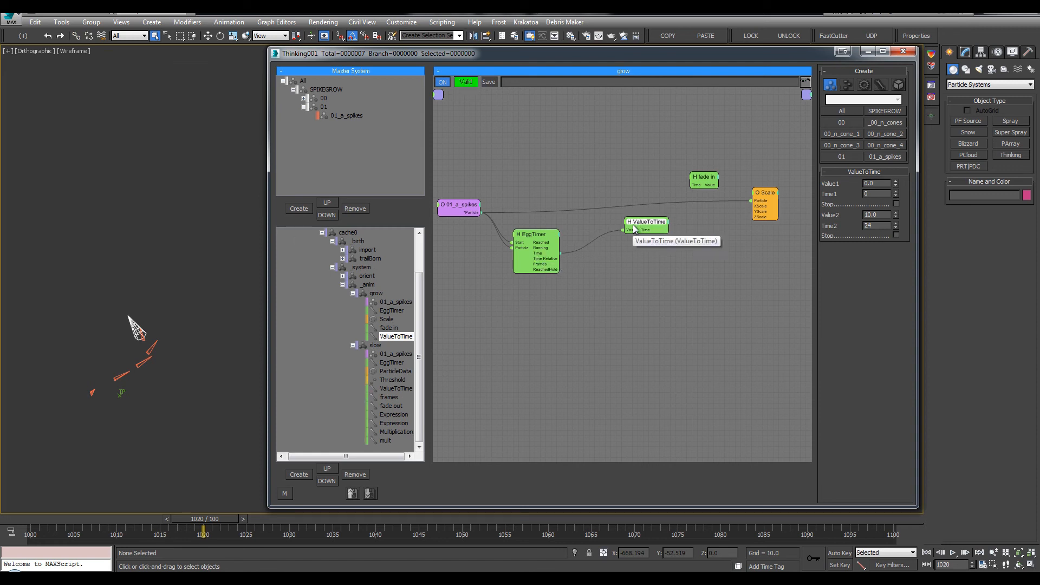
pyautogui.moveTo(643, 226); pyautogui.dragTo(635, 221)
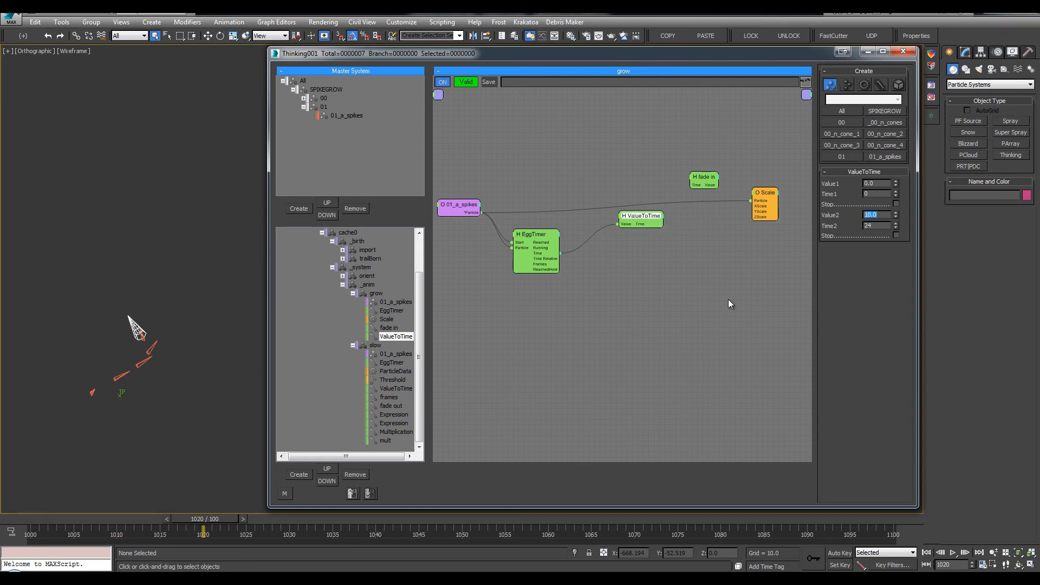
pyautogui.click(896, 204)
pyautogui.moveTo(644, 216); pyautogui.dragTo(629, 223)
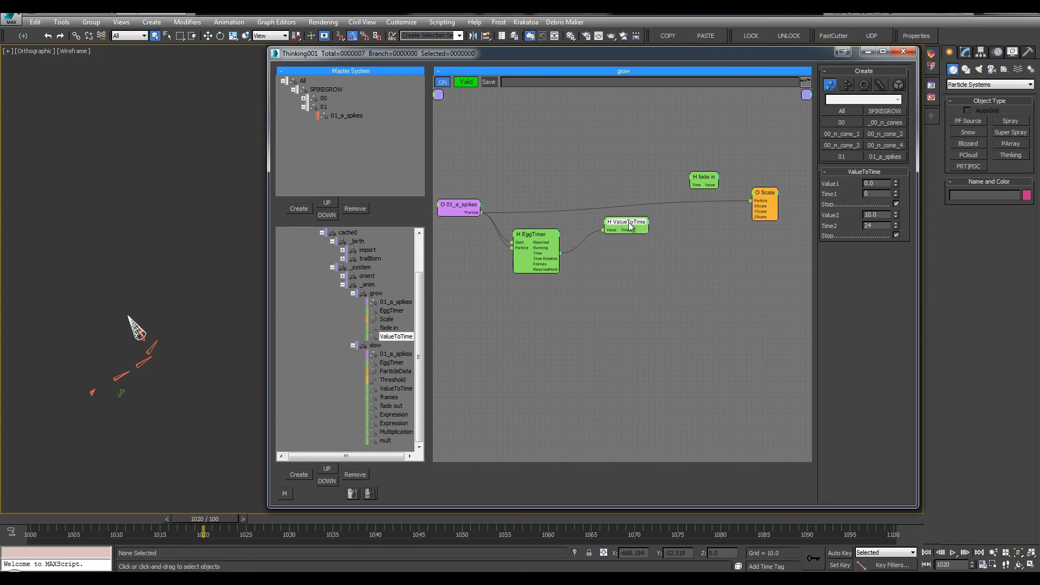
# Wire ValueToTime into fade in's Time input, connect fade in's Value to XScale, YScale and ZScale, and tidy the nodes.
pyautogui.moveTo(689, 185); pyautogui.dragTo(751, 206)
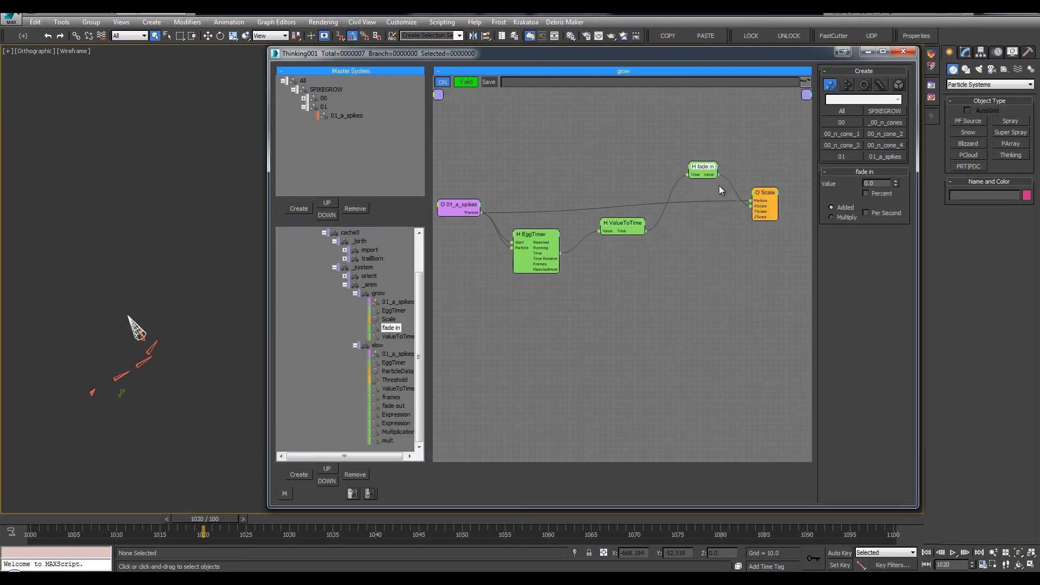
pyautogui.moveTo(717, 175); pyautogui.dragTo(752, 217)
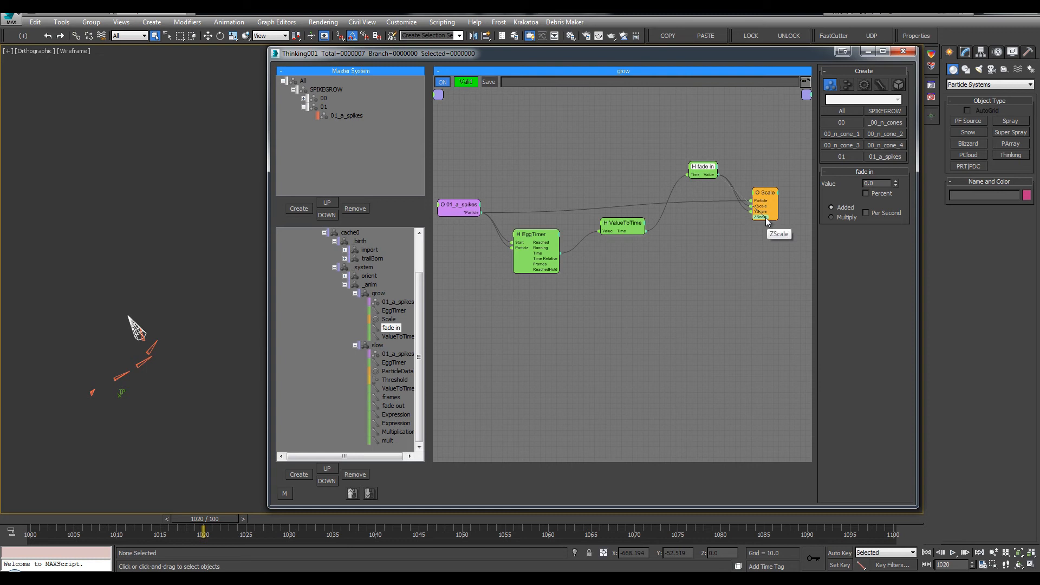
pyautogui.click(623, 229)
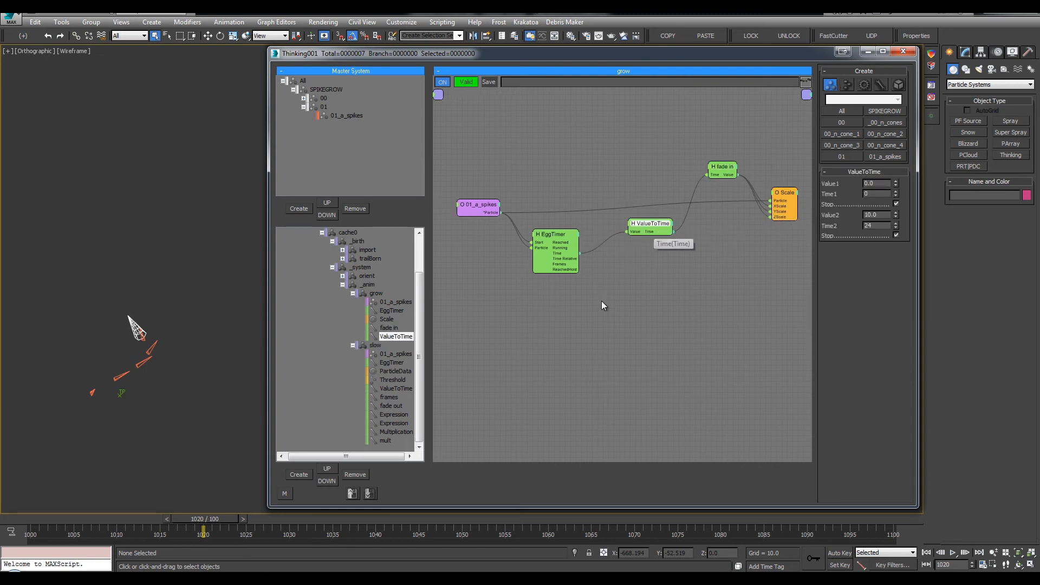
pyautogui.moveTo(543, 239); pyautogui.dragTo(561, 243)
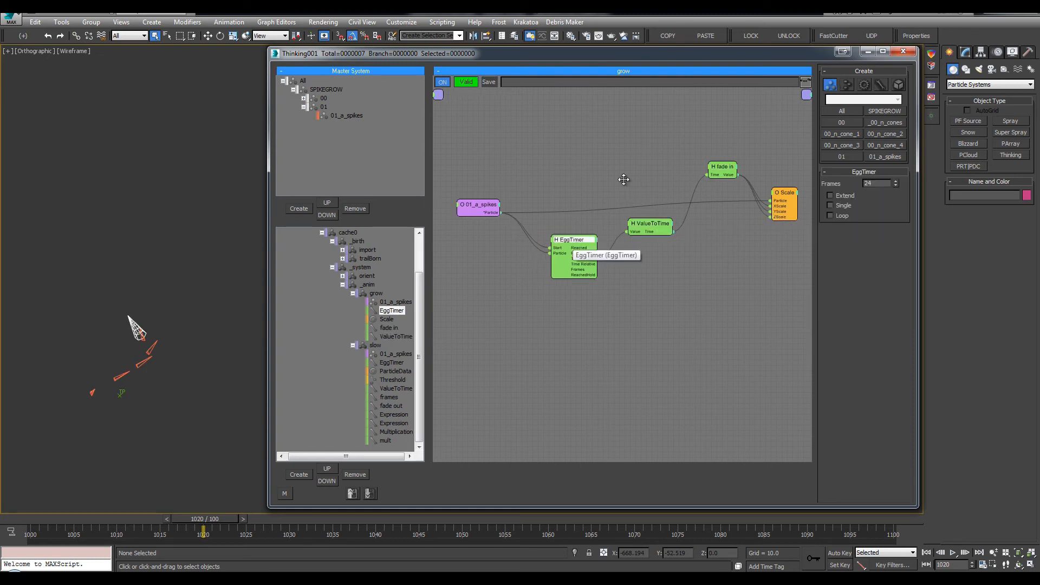
pyautogui.click(721, 167)
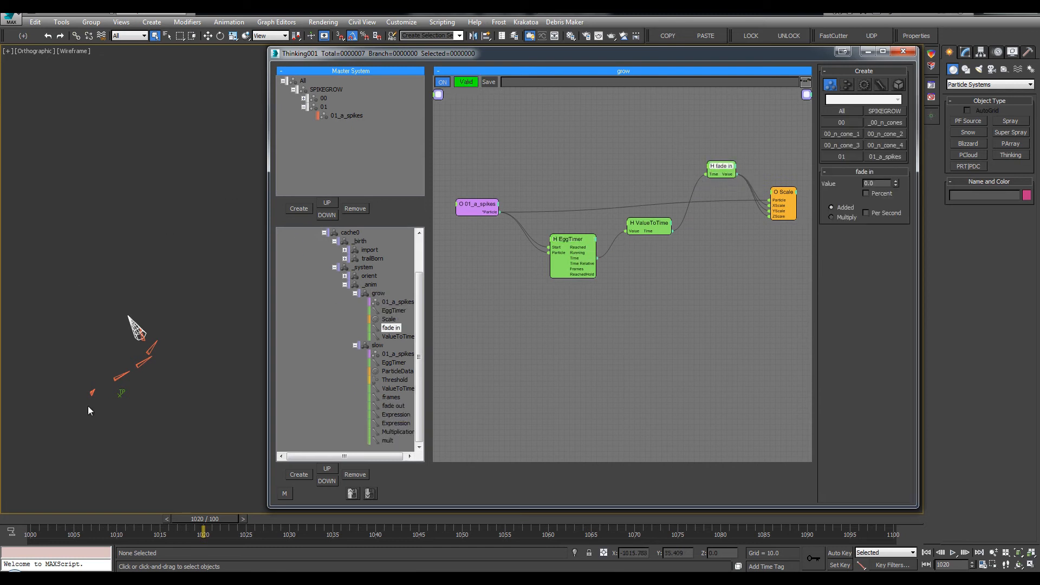
# Select the Thinking001 particle system and display the Value curve of grow's fade in helper in the Curve Editor.
pyautogui.click(118, 394)
pyautogui.click(530, 36)
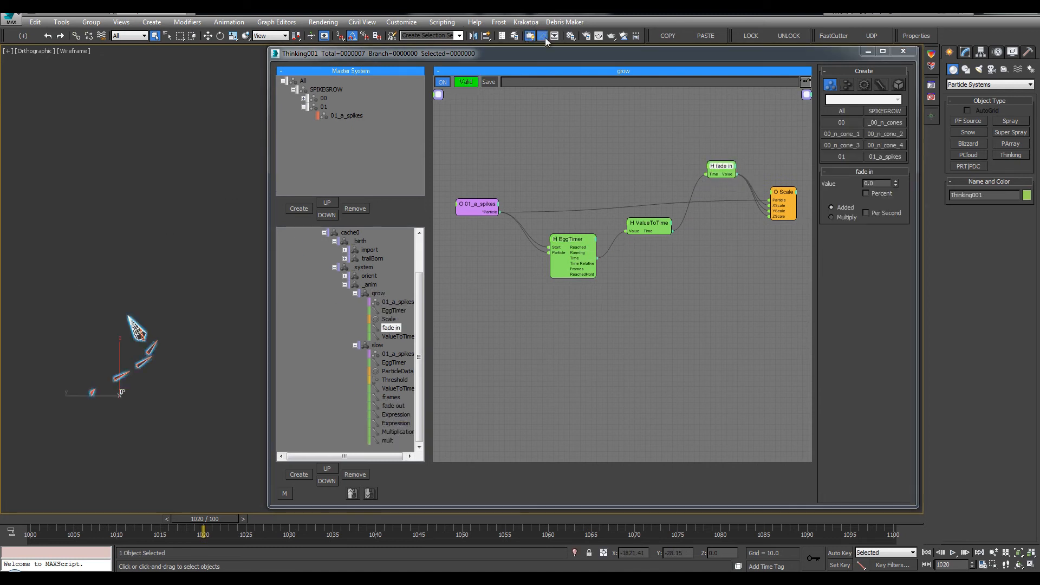
pyautogui.moveTo(417, 309); pyautogui.dragTo(386, 292, button='middle')
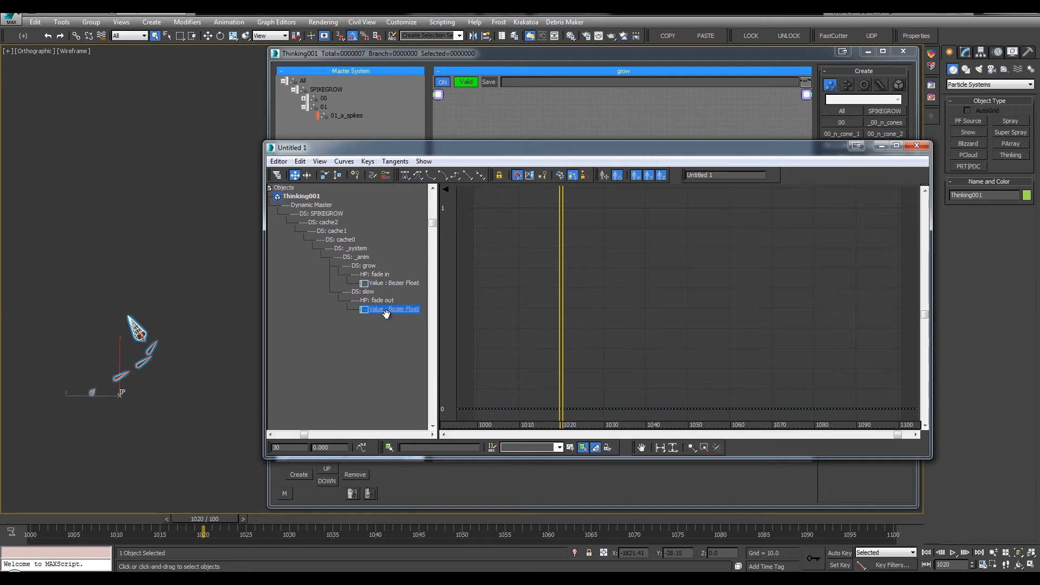
pyautogui.click(391, 283)
pyautogui.moveTo(547, 313); pyautogui.dragTo(703, 284, button='middle')
pyautogui.scroll(-8, 590, 333)
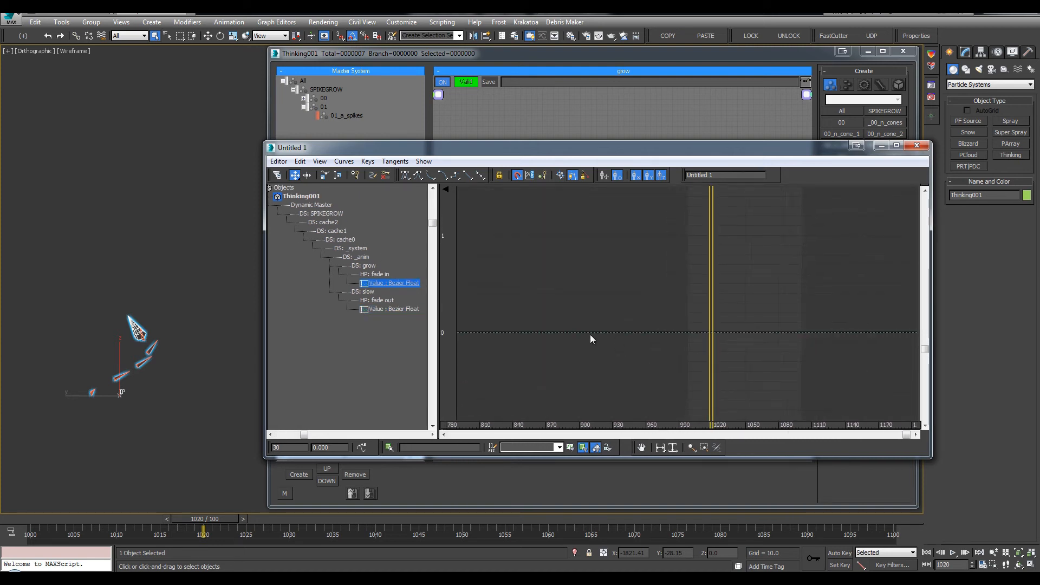
pyautogui.moveTo(479, 345); pyautogui.dragTo(739, 320, button='middle')
pyautogui.moveTo(471, 279); pyautogui.dragTo(638, 217, button='middle')
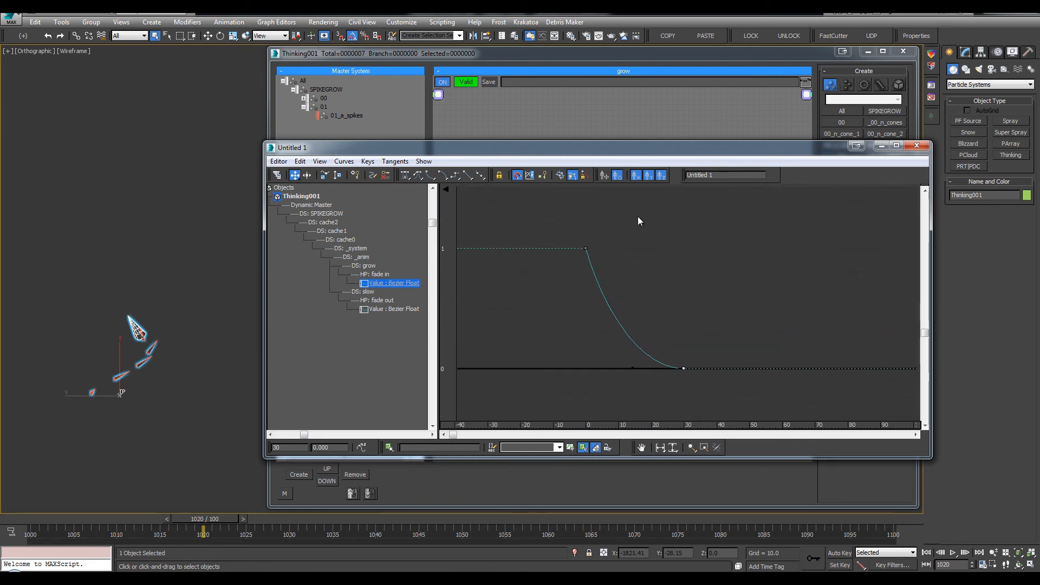
# Set the fade in curve's key at frame 0 to 0 and its key at frame 30 to 1.
pyautogui.write('0')
pyautogui.press('Return')
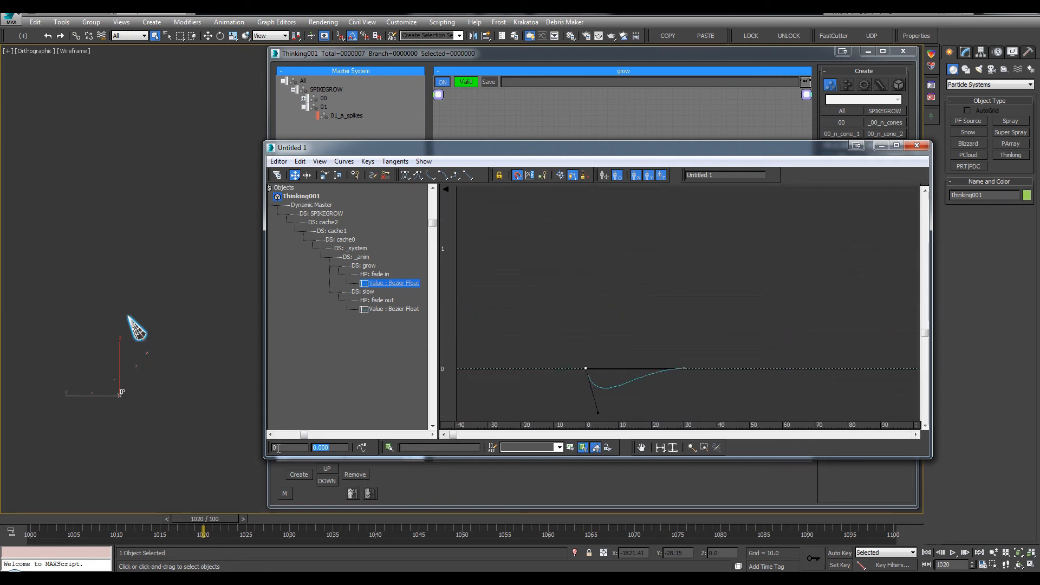
pyautogui.click(684, 368)
pyautogui.write('1')
pyautogui.press('Return')
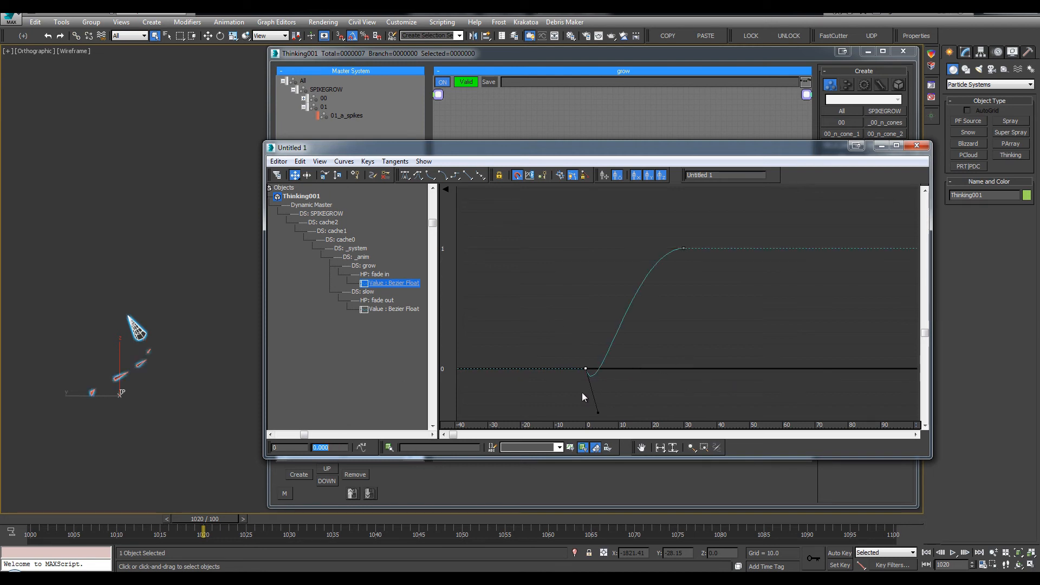
# Flatten the tangent handles of both fade in keys to shape a smooth ease-in, ease-out curve.
pyautogui.moveTo(598, 413); pyautogui.dragTo(632, 364)
pyautogui.moveTo(631, 364); pyautogui.dragTo(681, 319, button='middle')
pyautogui.moveTo(738, 295); pyautogui.dragTo(658, 252)
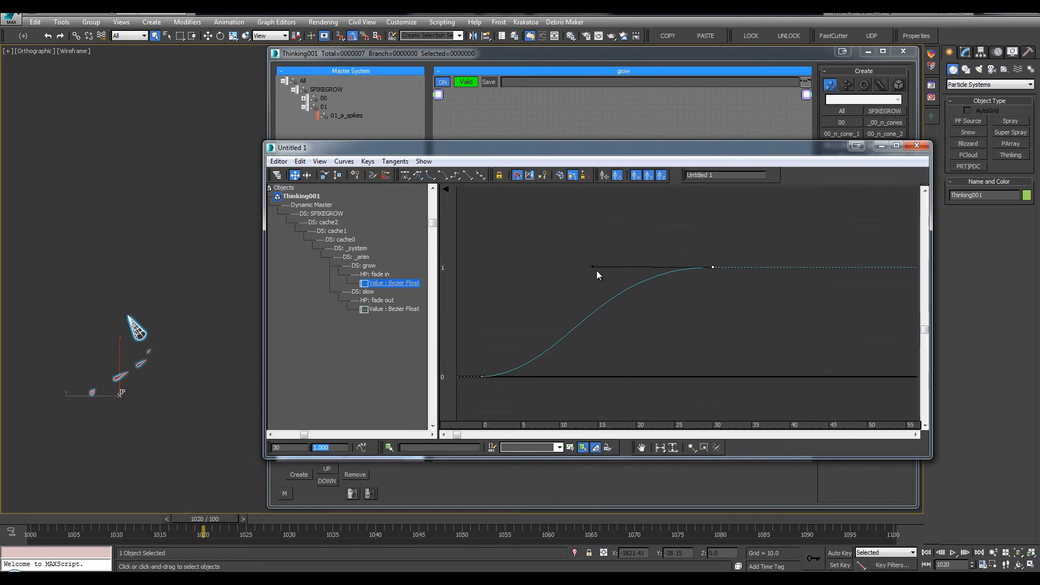
pyautogui.moveTo(597, 271); pyautogui.dragTo(633, 268)
pyautogui.scroll(-3, 668, 282)
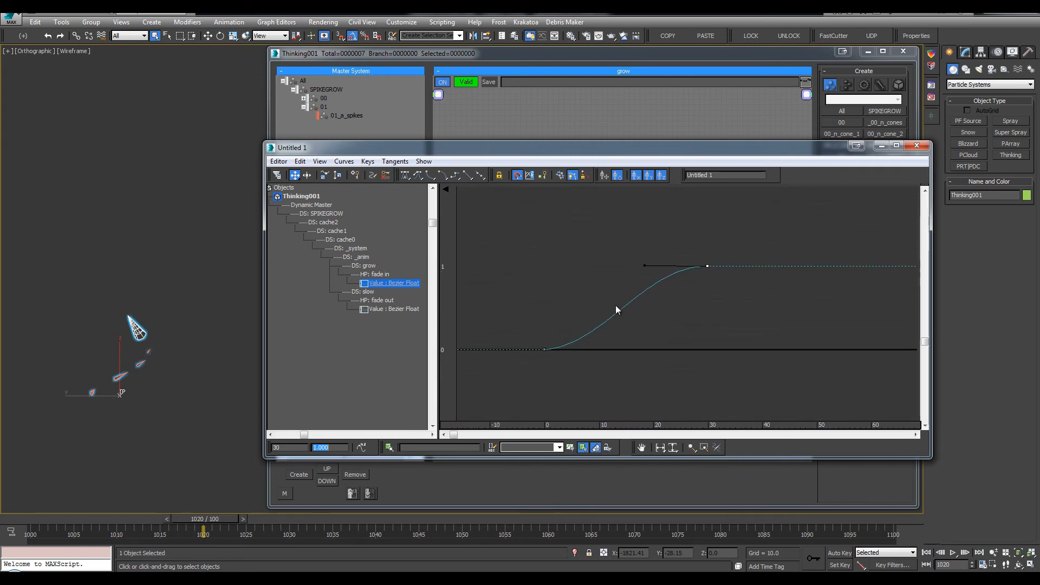
# Zoom in on the spikes and scrub back to frame 1012 to examine how they grow.
pyautogui.click(542, 350)
pyautogui.scroll(5, 114, 377)
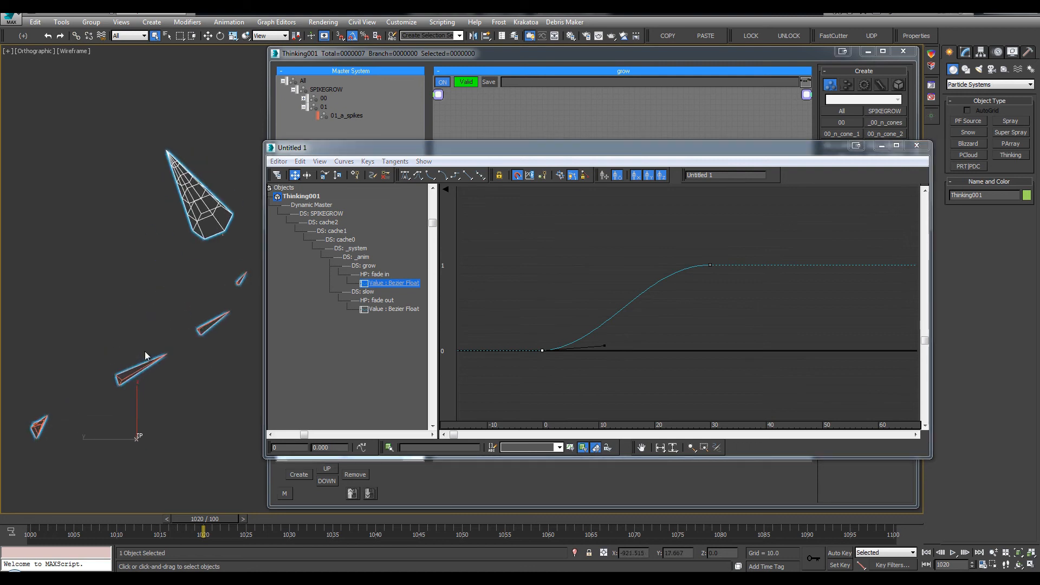
pyautogui.moveTo(150, 524); pyautogui.dragTo(135, 522)
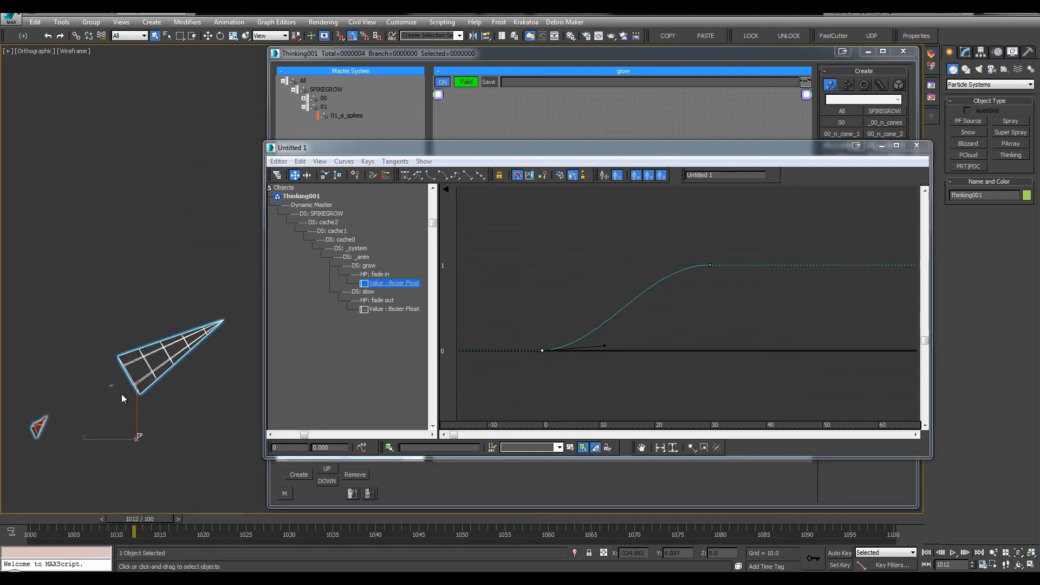
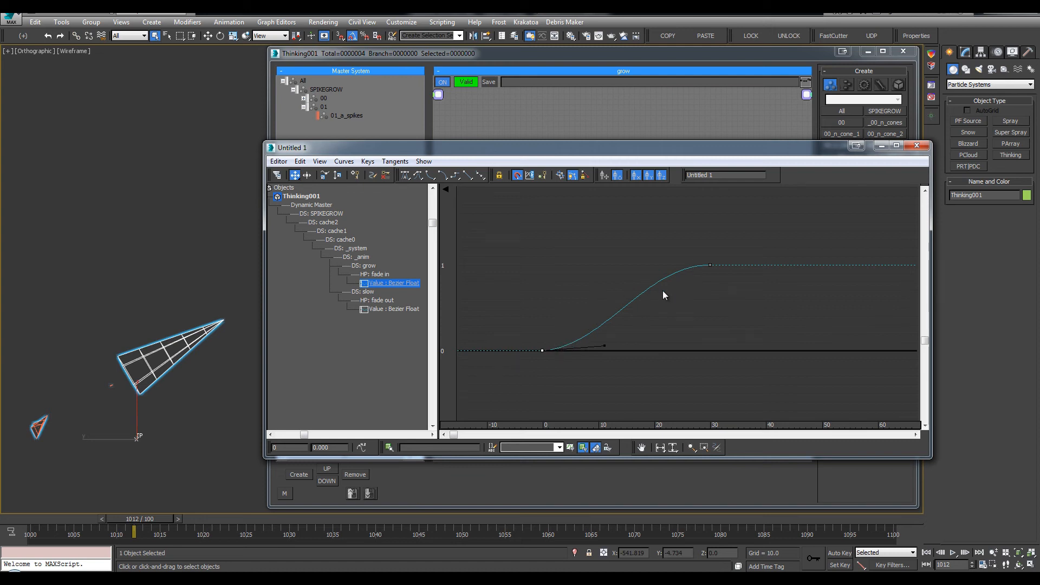
# Redraw the fade in Value curve freehand as an uneven ramp rising from frame 0 to about frame 30.
pyautogui.moveTo(662, 291); pyautogui.dragTo(652, 292, button='middle')
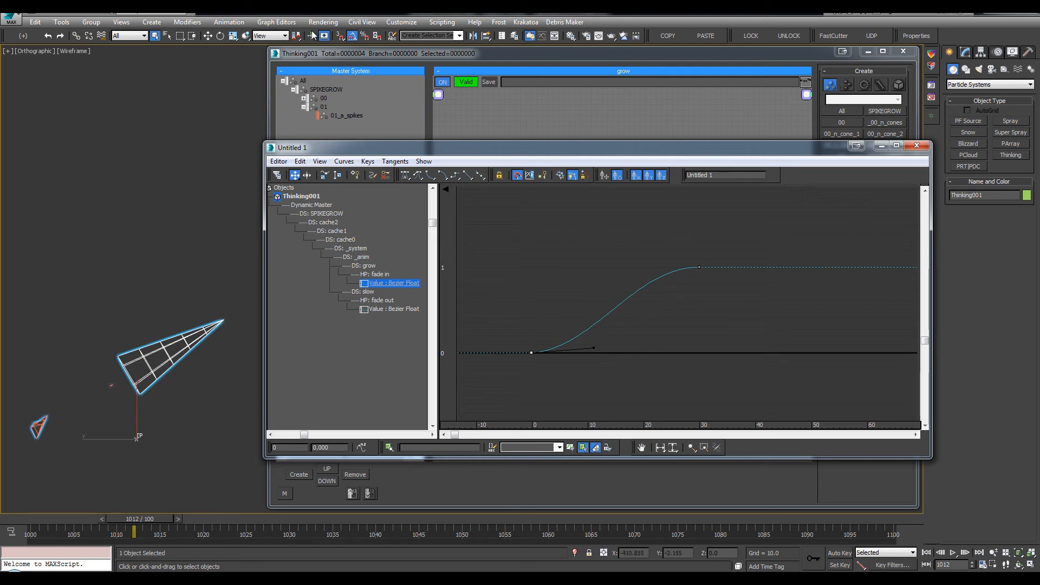
pyautogui.click(370, 178)
pyautogui.moveTo(534, 351)
pyautogui.mouseDown()
pyautogui.moveTo(679, 269)
pyautogui.moveTo(696, 271)
pyautogui.mouseUp()
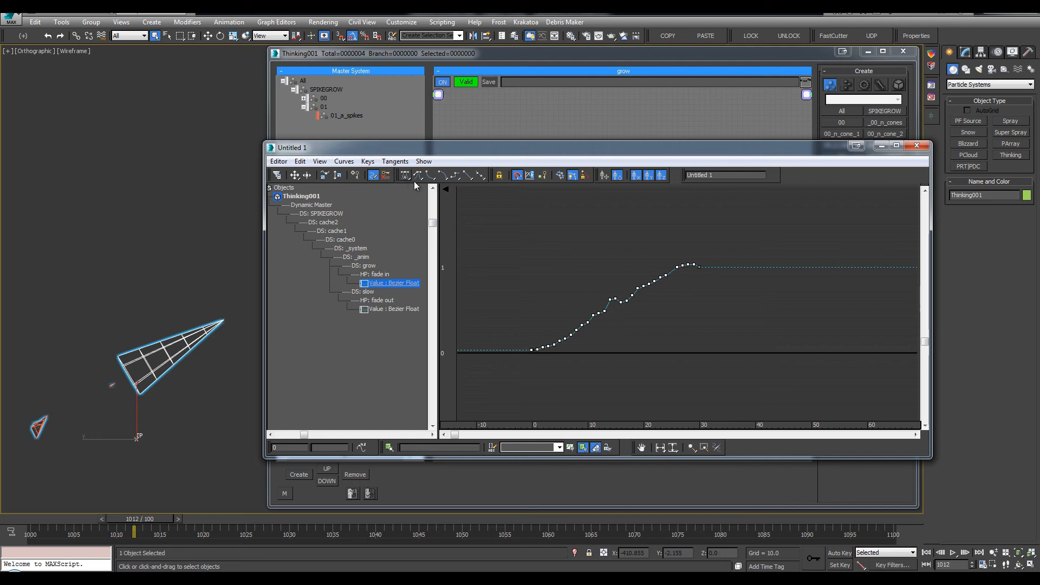
pyautogui.moveTo(606, 266); pyautogui.dragTo(595, 271, button='middle')
pyautogui.rightClick(680, 255)
pyautogui.moveTo(685, 280); pyautogui.dragTo(682, 278, button='middle')
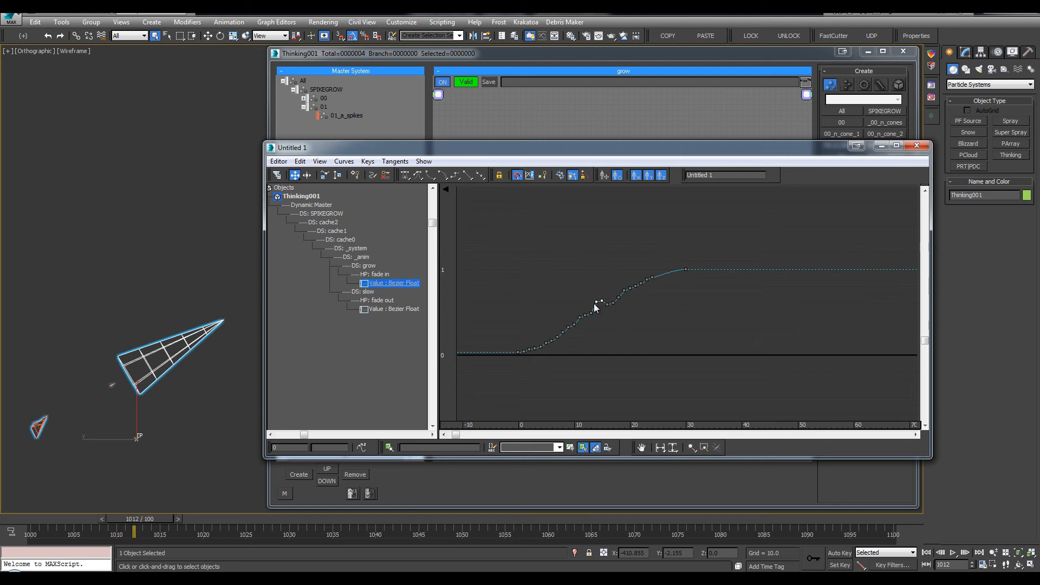
# Set the fade in curve's key at frame 0 to 0 and close the Curve Editor.
pyautogui.click(519, 352)
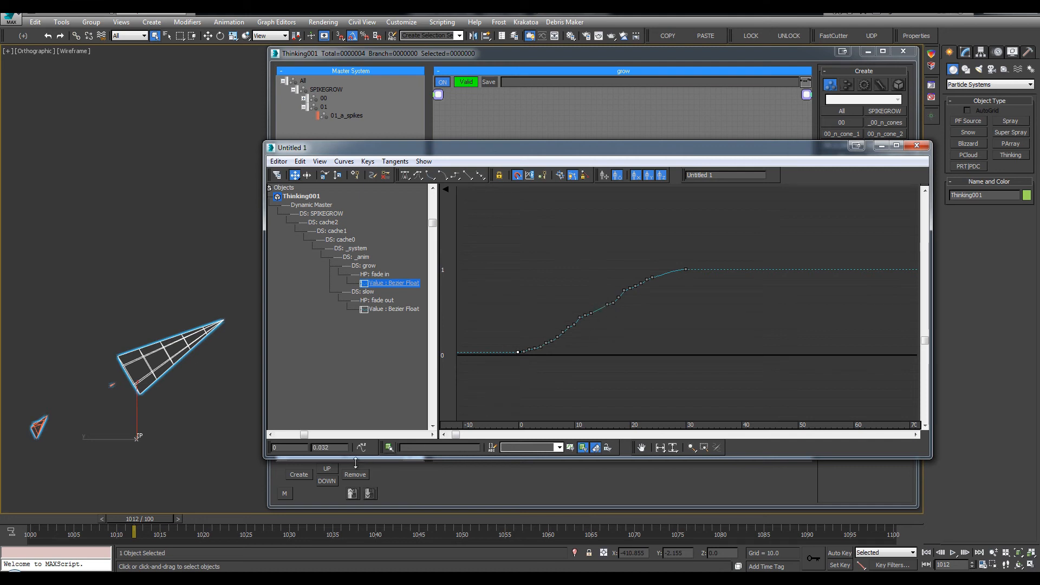
pyautogui.doubleClick(322, 448)
pyautogui.write('0')
pyautogui.press('Return')
pyautogui.click(625, 272)
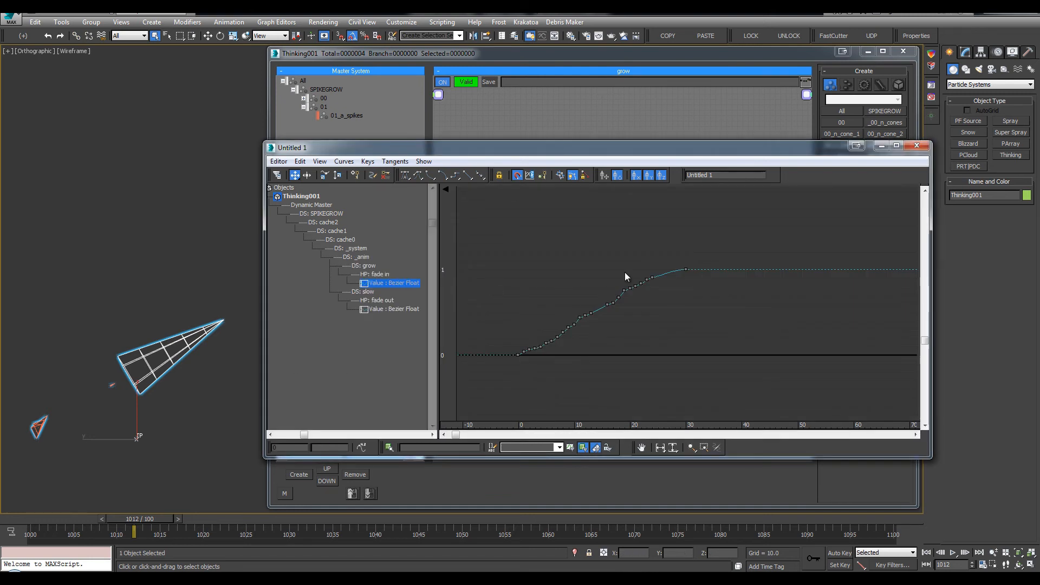
pyautogui.keyDown('ctrl'); pyautogui.keyDown('alt'); pyautogui.moveTo(639, 298); pyautogui.dragTo(675, 258, button='middle'); pyautogui.keyUp('alt'); pyautogui.keyUp('ctrl')
pyautogui.moveTo(467, 396); pyautogui.dragTo(547, 366, button='middle')
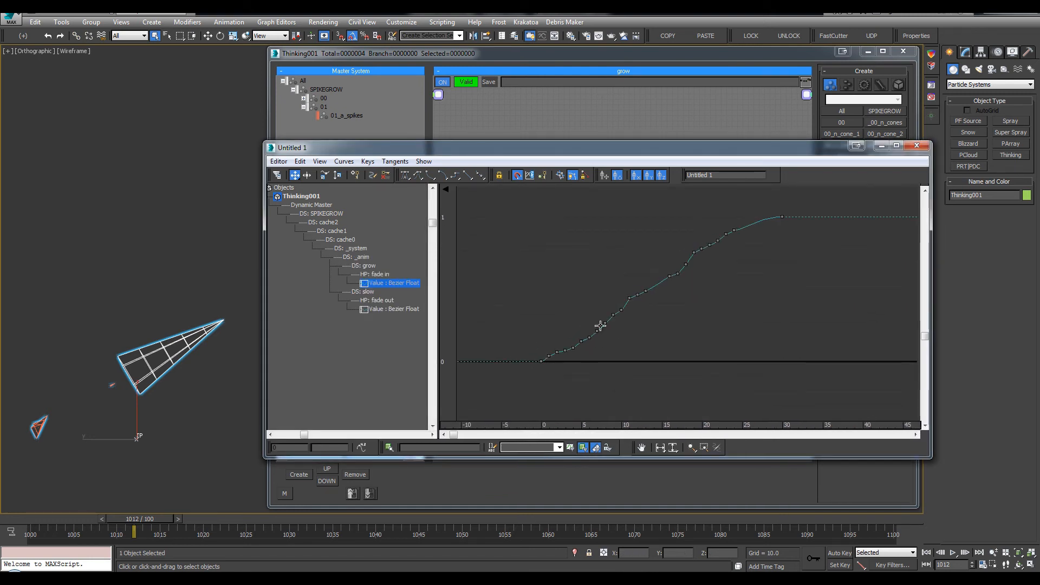
pyautogui.keyDown('ctrl'); pyautogui.keyDown('alt'); pyautogui.moveTo(808, 237); pyautogui.dragTo(728, 307, button='middle'); pyautogui.keyUp('alt'); pyautogui.keyUp('ctrl')
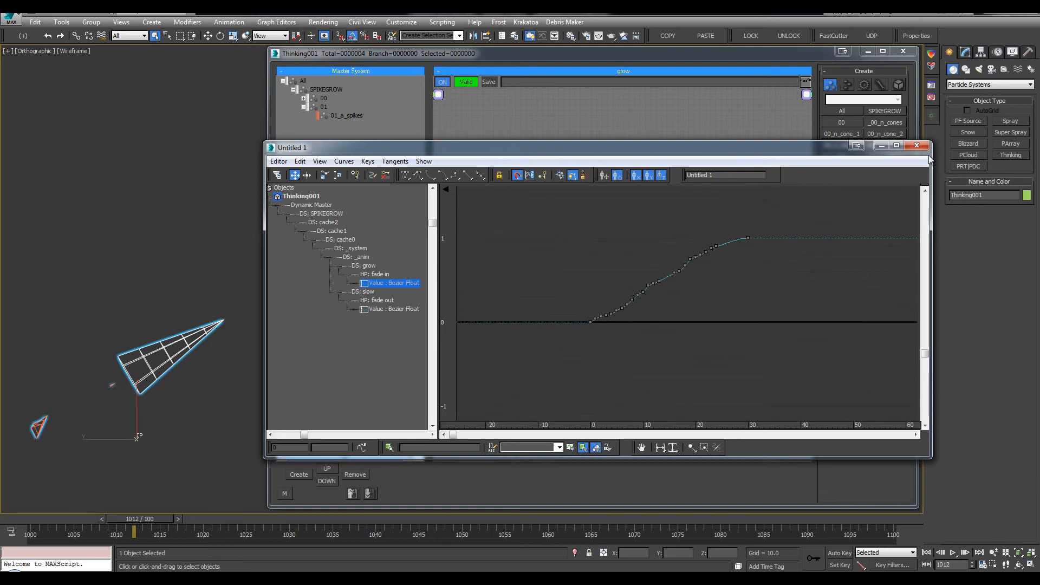
pyautogui.click(917, 146)
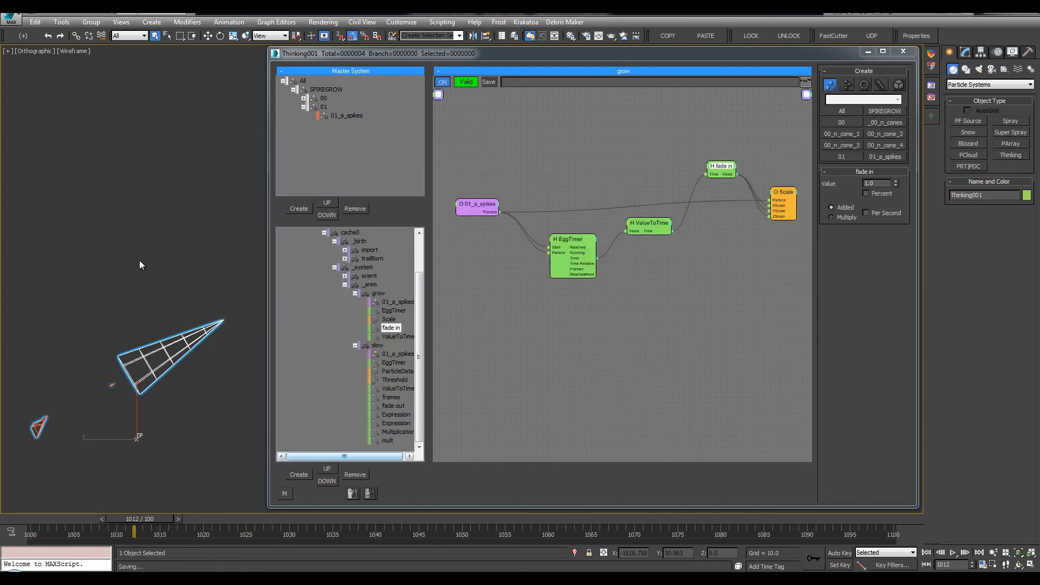
# Close the particle setup window and frame the spikes in a maximized perspective view with the grid shown.
pyautogui.scroll(-4, 143, 250)
pyautogui.moveTo(151, 416); pyautogui.dragTo(162, 366, button='middle')
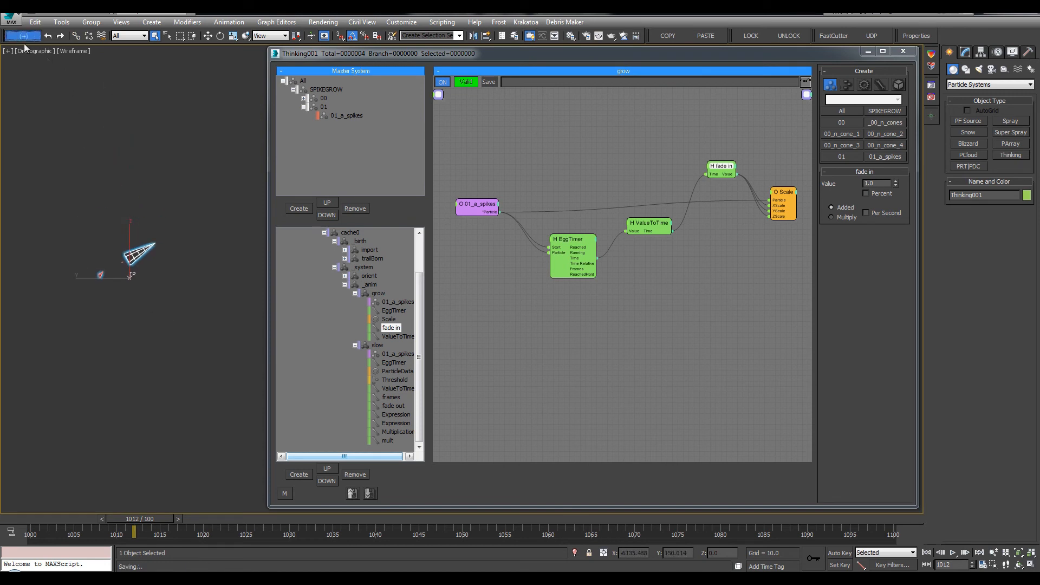
pyautogui.hotkey('alt', 'w')
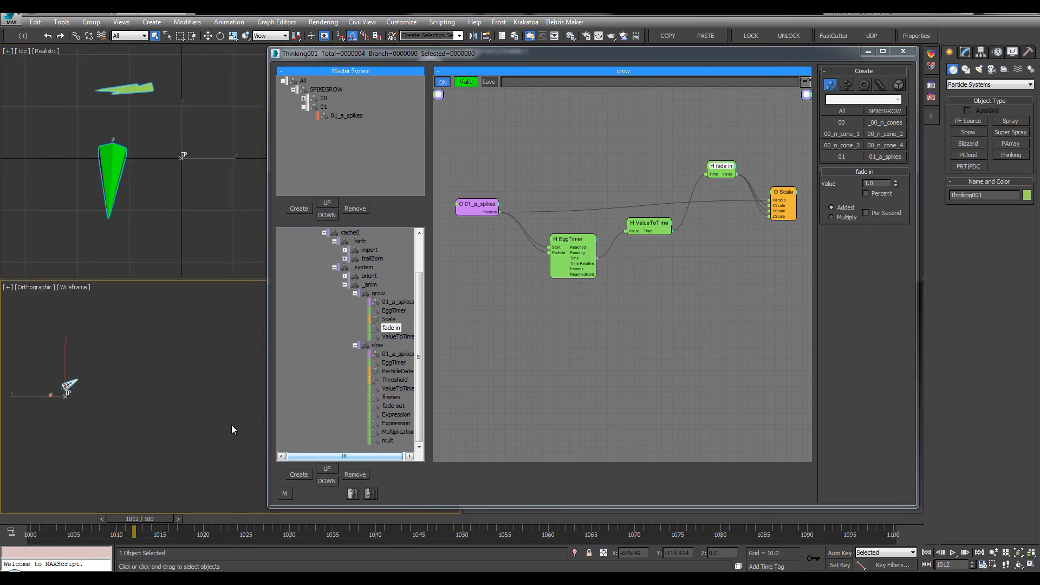
pyautogui.click(903, 52)
pyautogui.hotkey('alt', 'w')
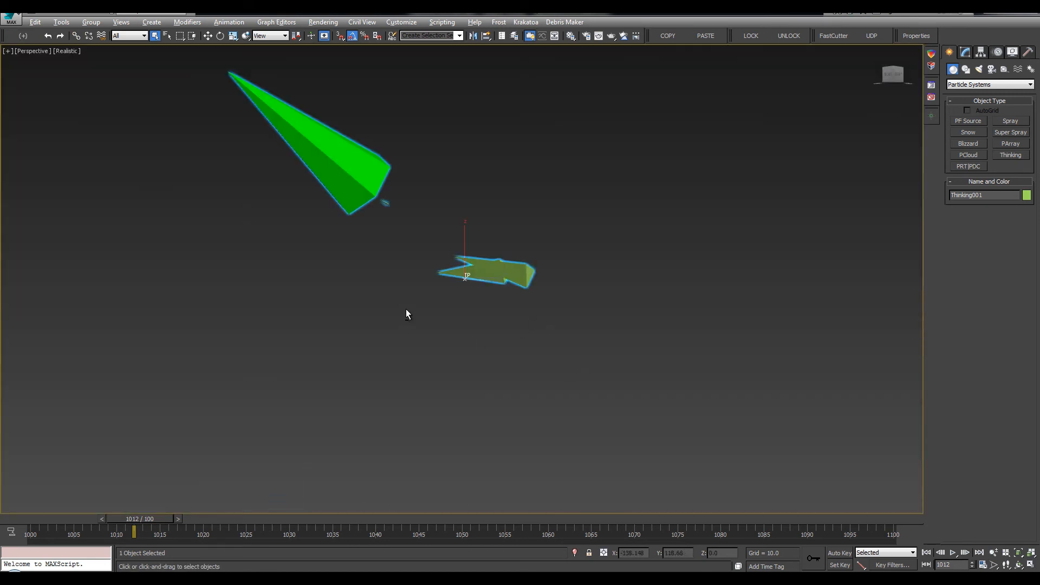
pyautogui.keyDown('alt'); pyautogui.moveTo(406, 310); pyautogui.dragTo(405, 322, button='middle'); pyautogui.keyUp('alt')
pyautogui.press('g')
pyautogui.scroll(-4, 478, 316)
pyautogui.keyDown('alt'); pyautogui.moveTo(508, 313); pyautogui.dragTo(378, 333, button='middle'); pyautogui.keyUp('alt')
pyautogui.scroll(-3, 378, 333)
pyautogui.moveTo(434, 351); pyautogui.dragTo(426, 402, button='middle')
pyautogui.keyDown('alt'); pyautogui.moveTo(547, 327); pyautogui.dragTo(511, 329, button='middle'); pyautogui.keyUp('alt')
pyautogui.click(512, 377)
pyautogui.moveTo(534, 383); pyautogui.dragTo(523, 314, button='middle')
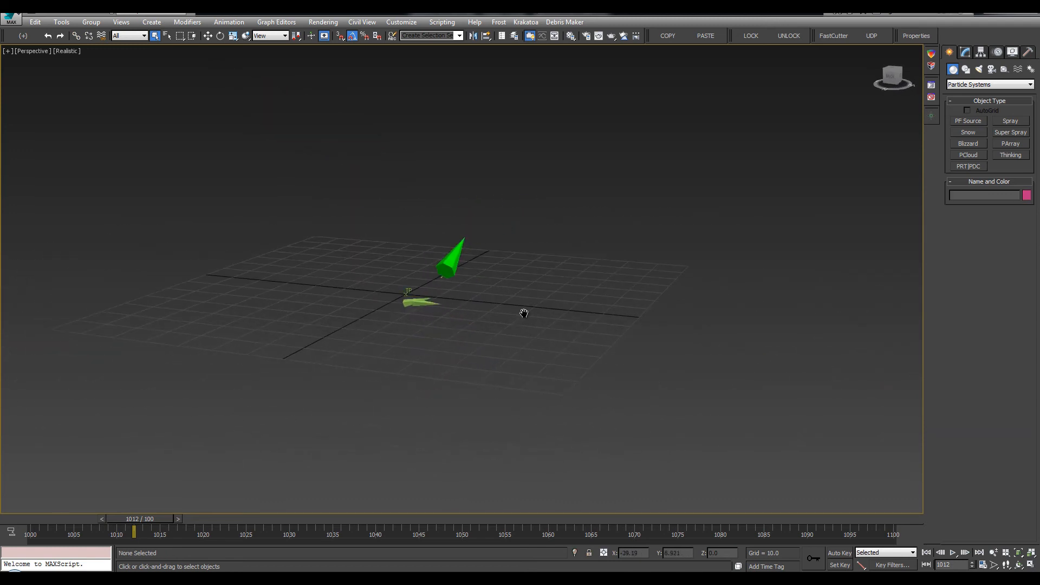
# Play the animation and scrub through it to examine the spikes scaling up along the trail.
pyautogui.press('/')
pyautogui.moveTo(479, 343); pyautogui.dragTo(443, 483, button='middle')
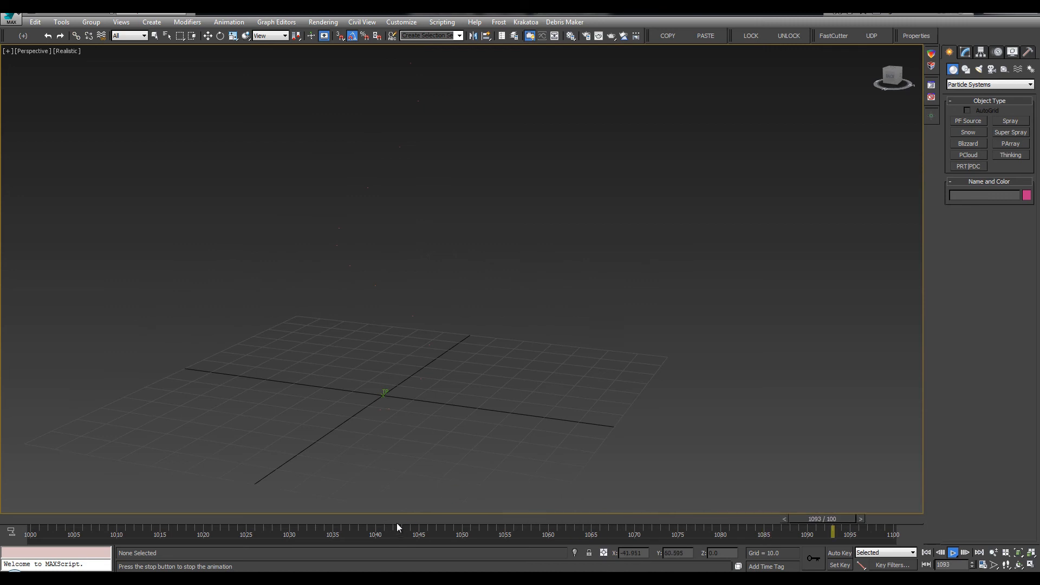
pyautogui.moveTo(404, 519); pyautogui.dragTo(311, 518)
pyautogui.press('/')
pyautogui.moveTo(423, 404); pyautogui.dragTo(415, 329, button='middle')
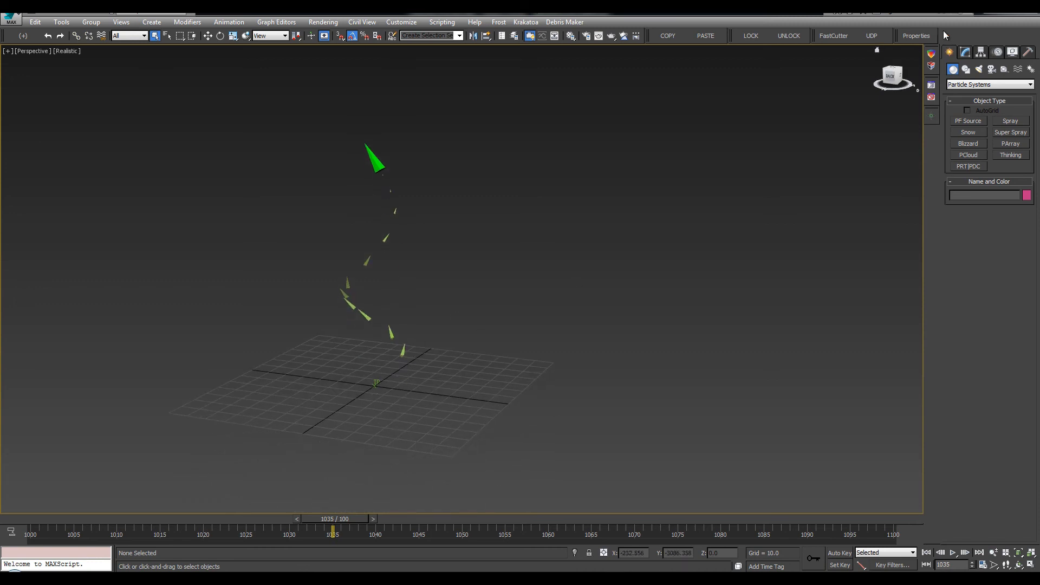
# Disable the grow dynamic set and replay the animation to compare the spikes without growth.
pyautogui.click(917, 36)
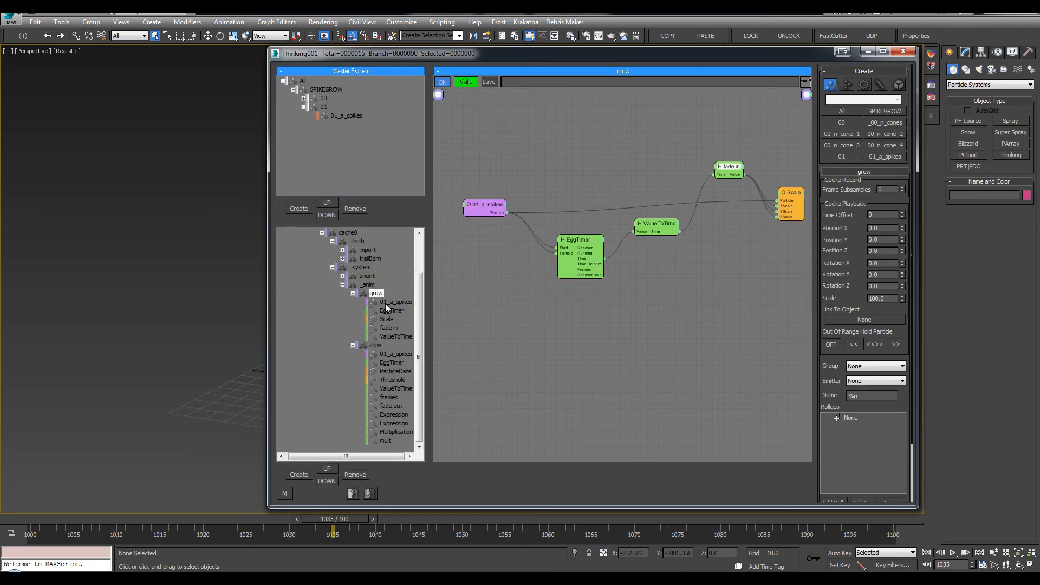
pyautogui.click(903, 51)
pyautogui.press('/')
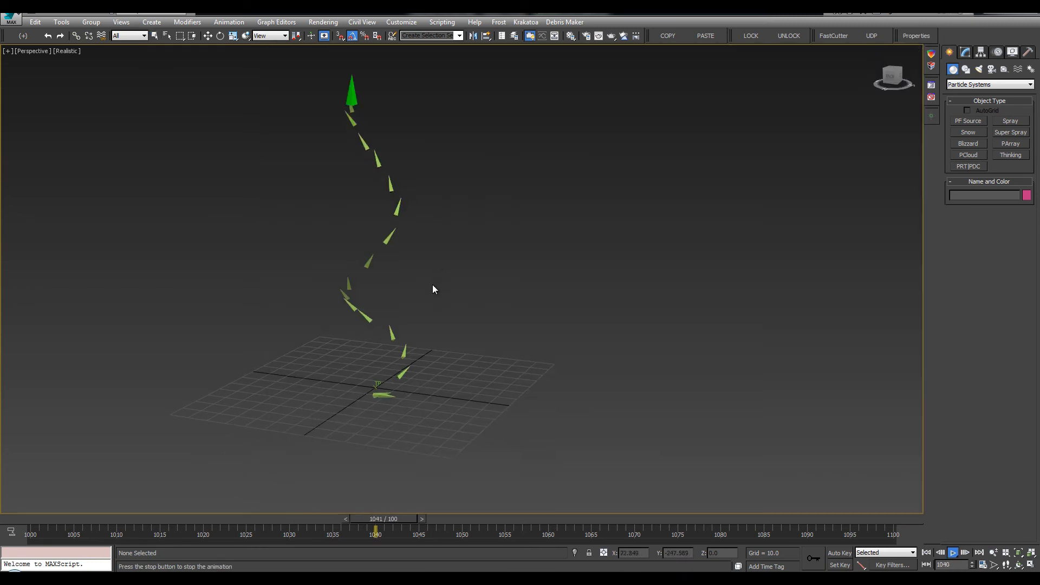
pyautogui.moveTo(558, 519); pyautogui.dragTo(274, 522)
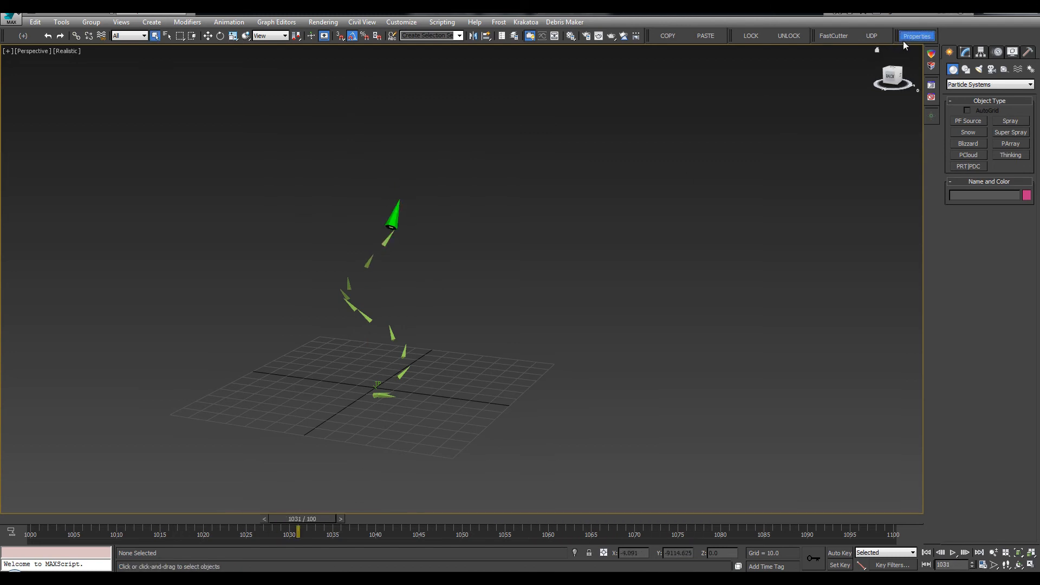
# Review the settings of the fade in and ValueToTime helpers in the grow dynamic set.
pyautogui.click(916, 35)
pyautogui.moveTo(588, 268); pyautogui.dragTo(569, 260, button='middle')
pyautogui.click(704, 167)
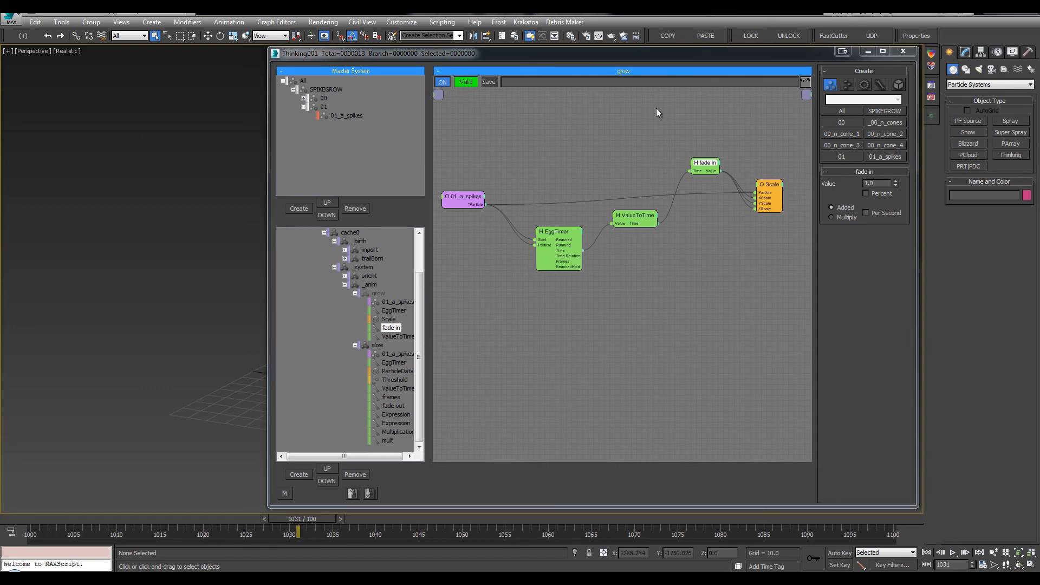
pyautogui.moveTo(638, 223); pyautogui.dragTo(650, 208)
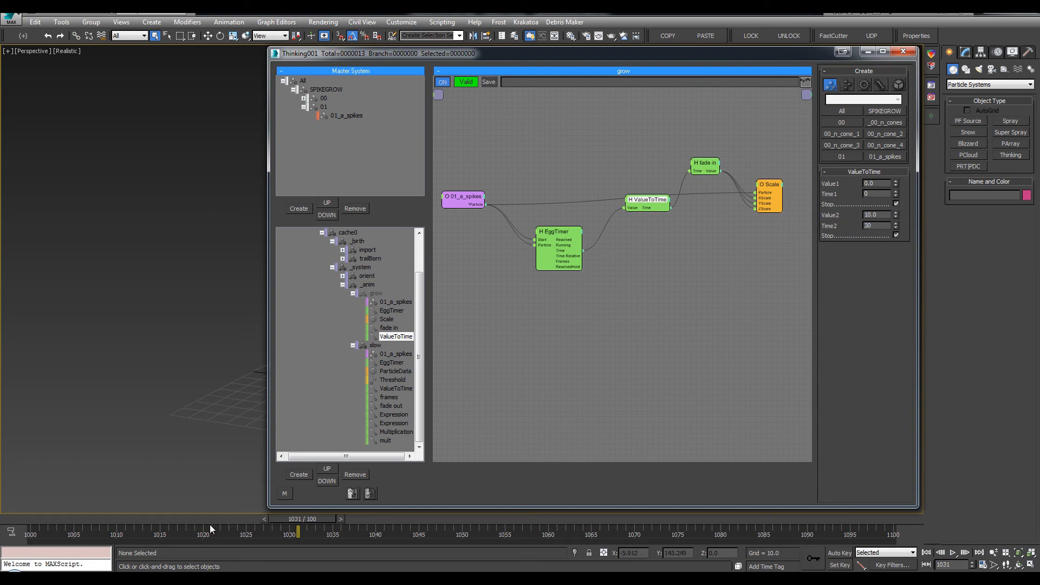
pyautogui.click(704, 165)
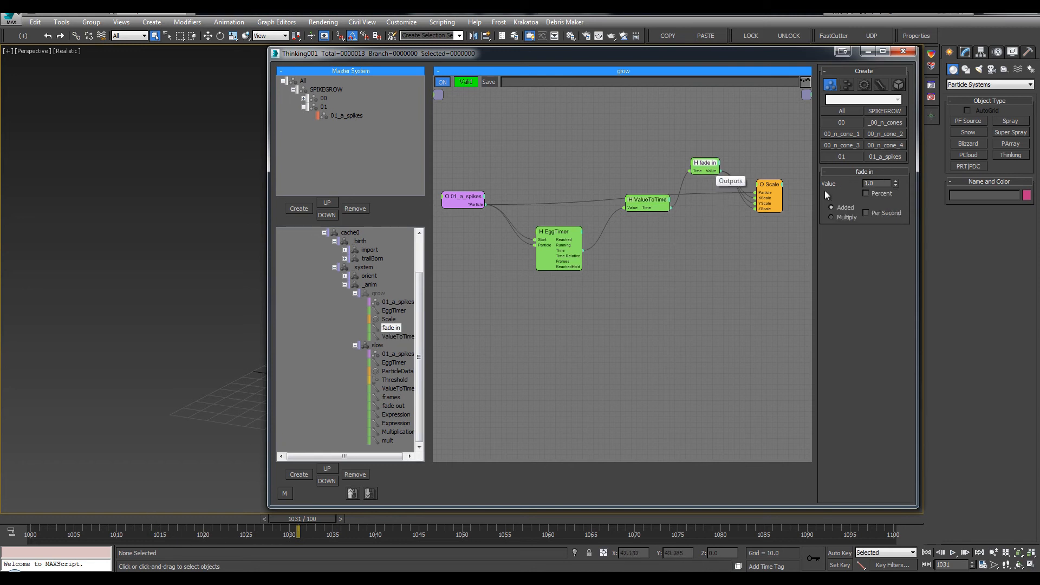
pyautogui.moveTo(665, 204); pyautogui.dragTo(656, 216)
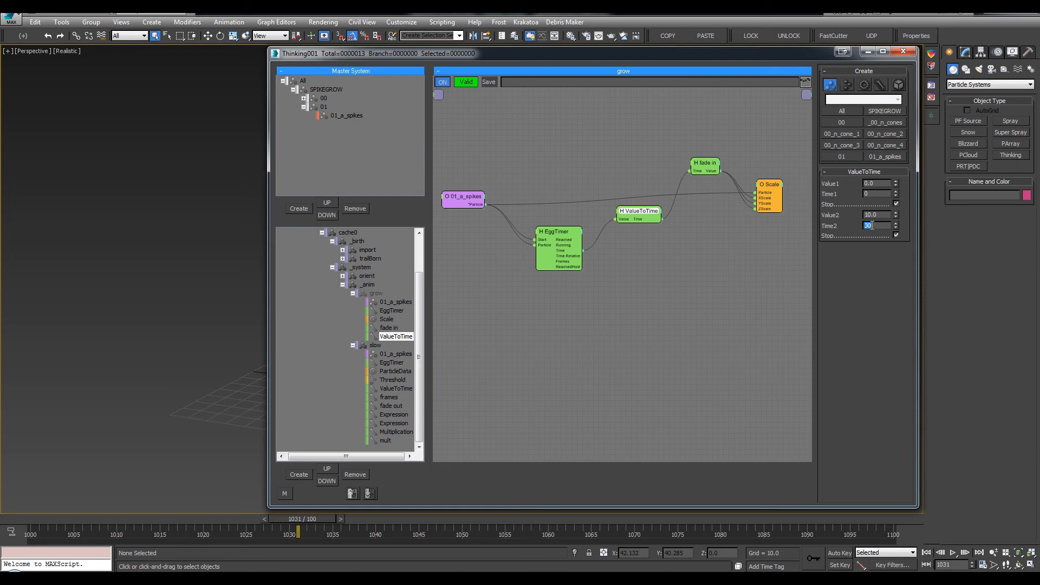
pyautogui.moveTo(708, 165); pyautogui.dragTo(709, 171)
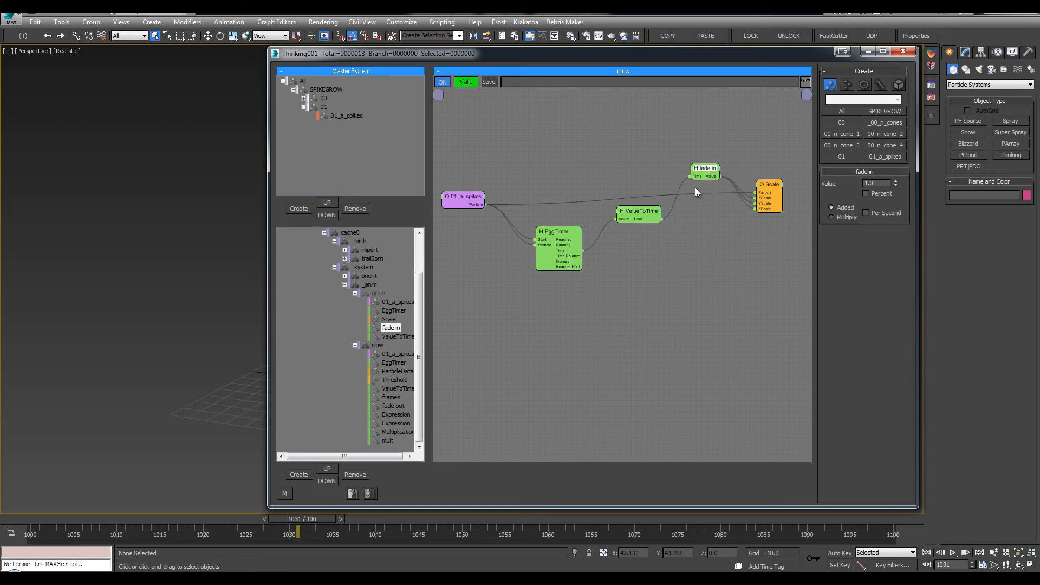
pyautogui.click(710, 214)
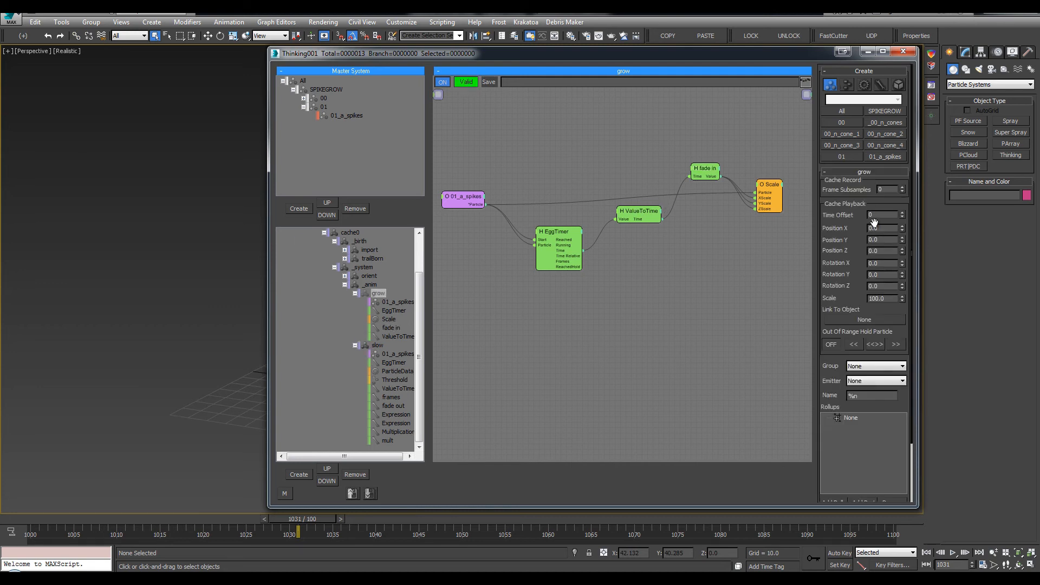
# Expose the Value2 input on grow's ValueToTime helper.
pyautogui.click(640, 218)
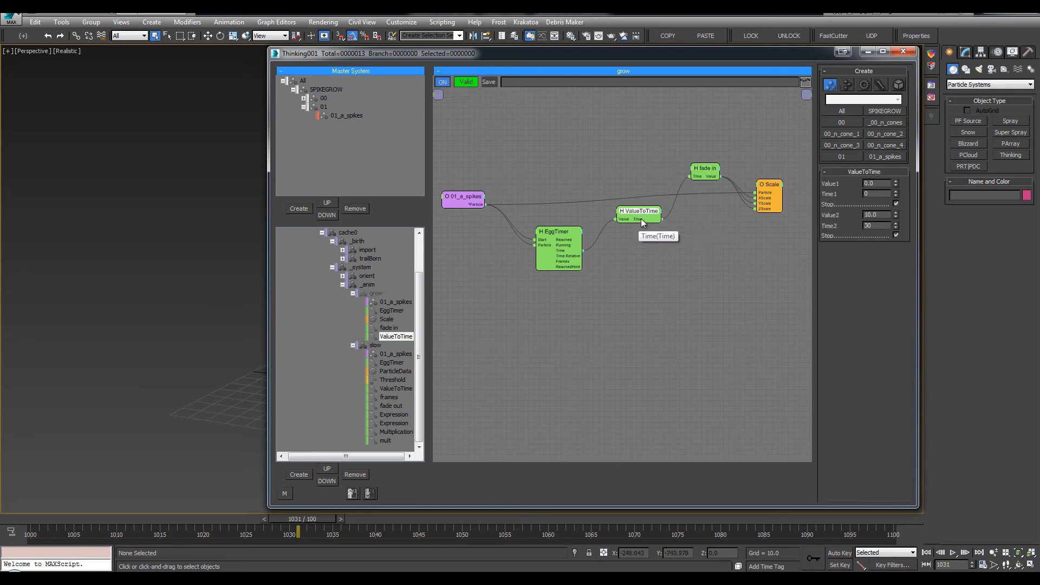
pyautogui.rightClick(618, 264)
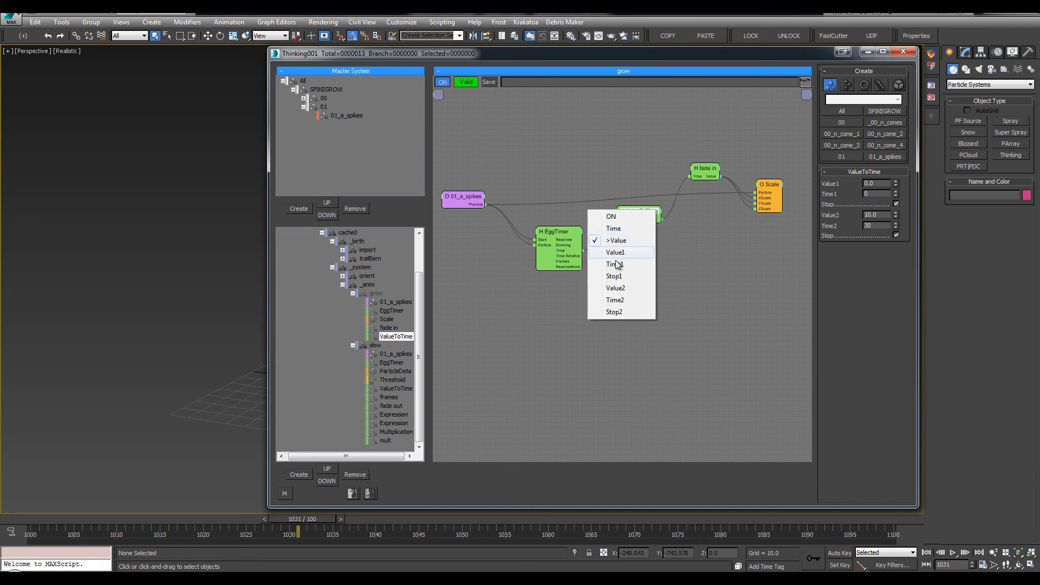
pyautogui.click(616, 288)
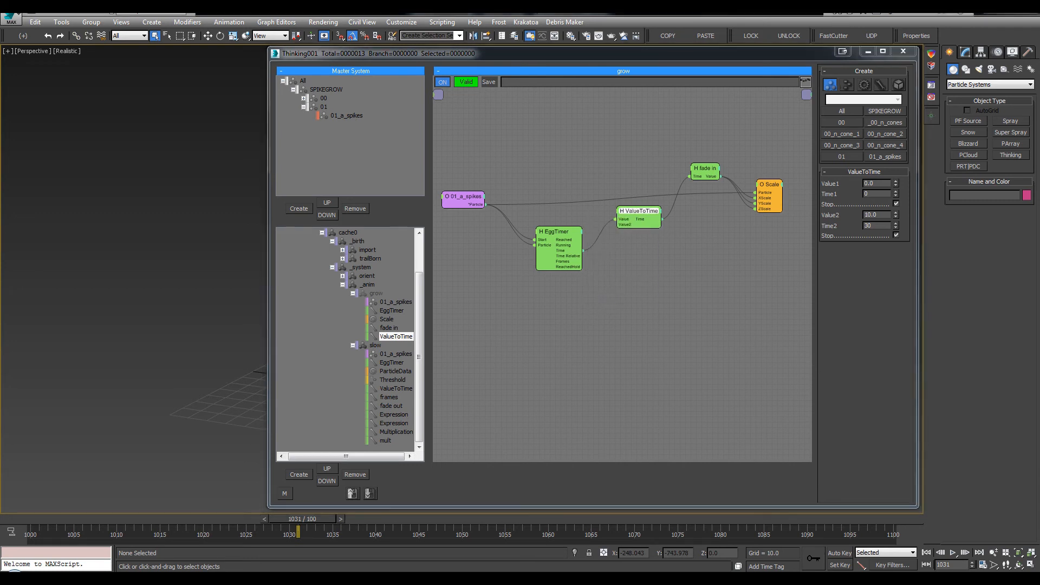
# Add a Random helper fed by 01_a_spikes, ranging from 10 to 90 per Animation, and wire its Value into ValueToTime's Value2.
pyautogui.click(549, 178)
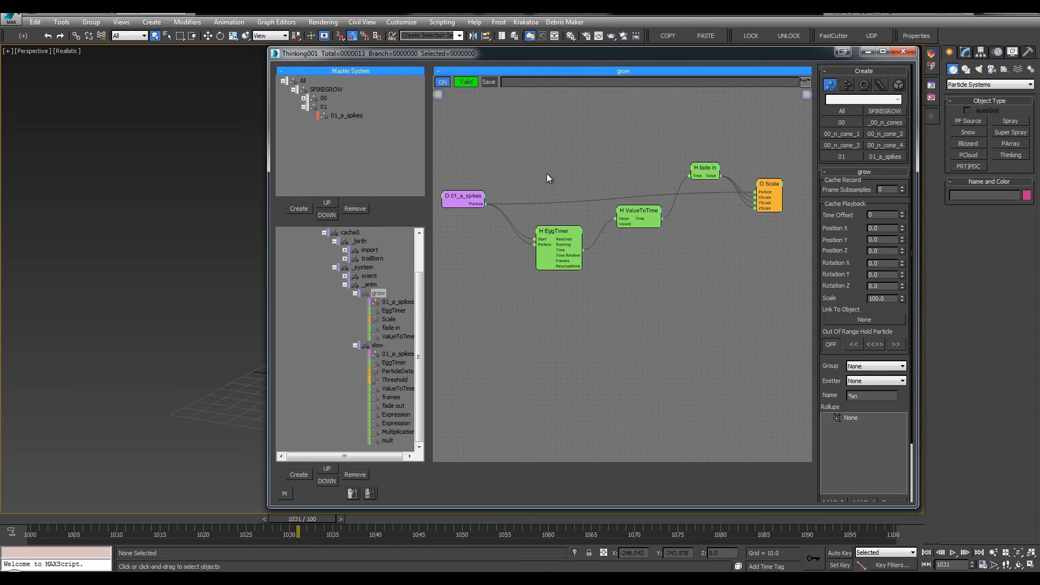
pyautogui.write('ran')
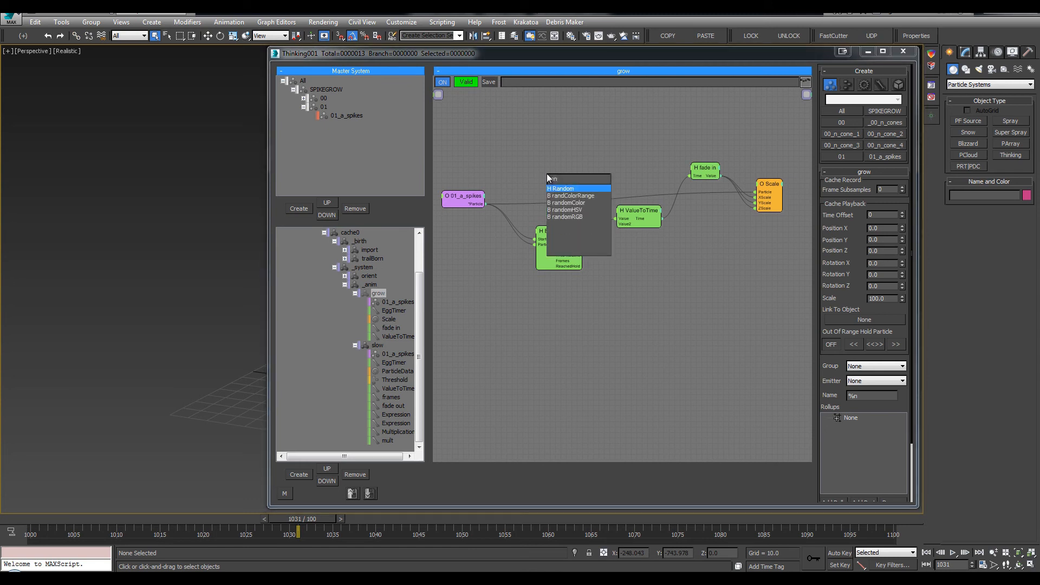
pyautogui.press('Return')
pyautogui.moveTo(549, 185); pyautogui.dragTo(481, 198)
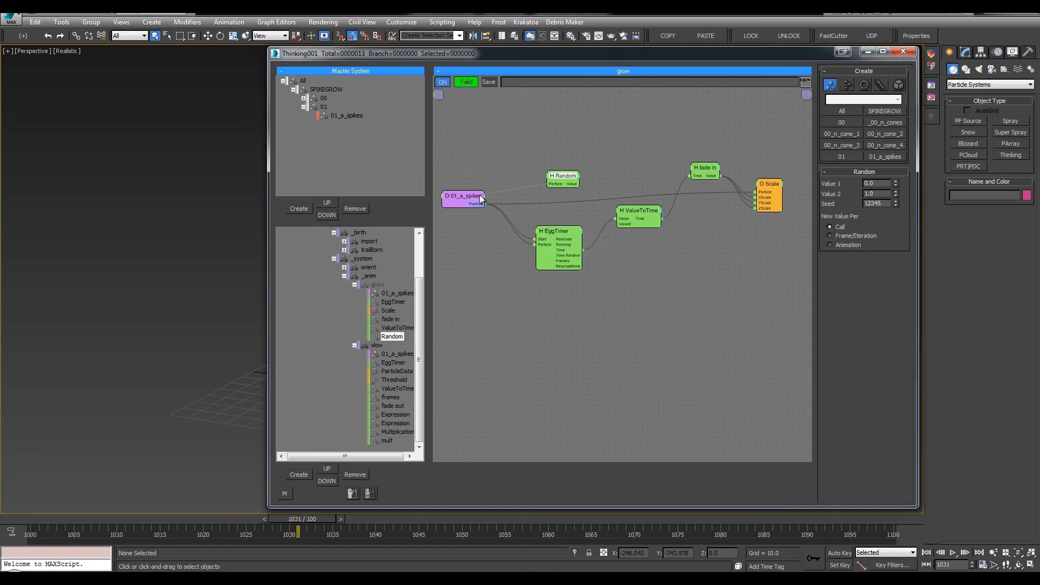
pyautogui.click(590, 216)
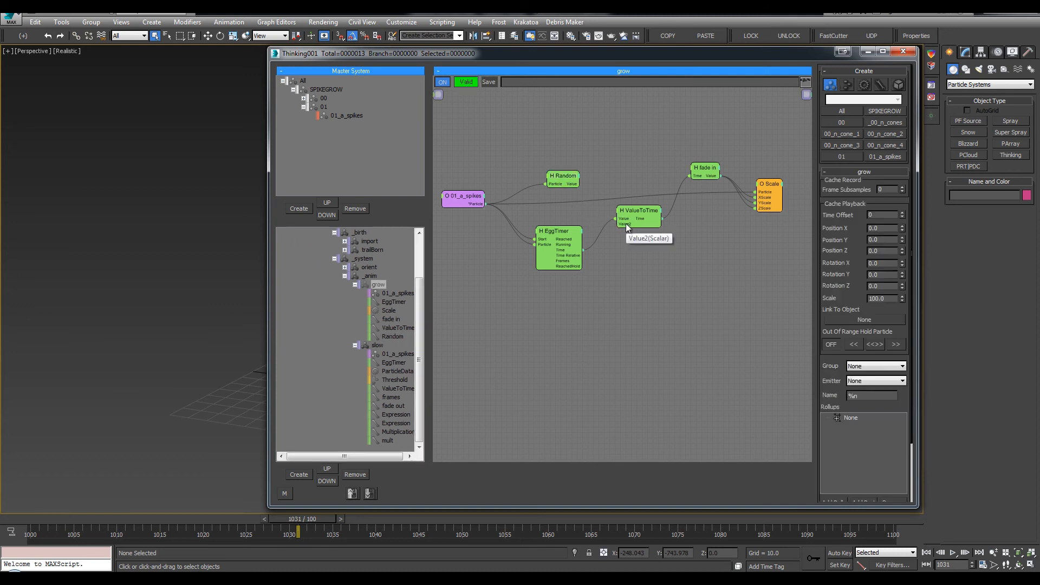
pyautogui.moveTo(627, 227)
pyautogui.mouseDown()
pyautogui.moveTo(551, 164)
pyautogui.moveTo(616, 218)
pyautogui.mouseUp()
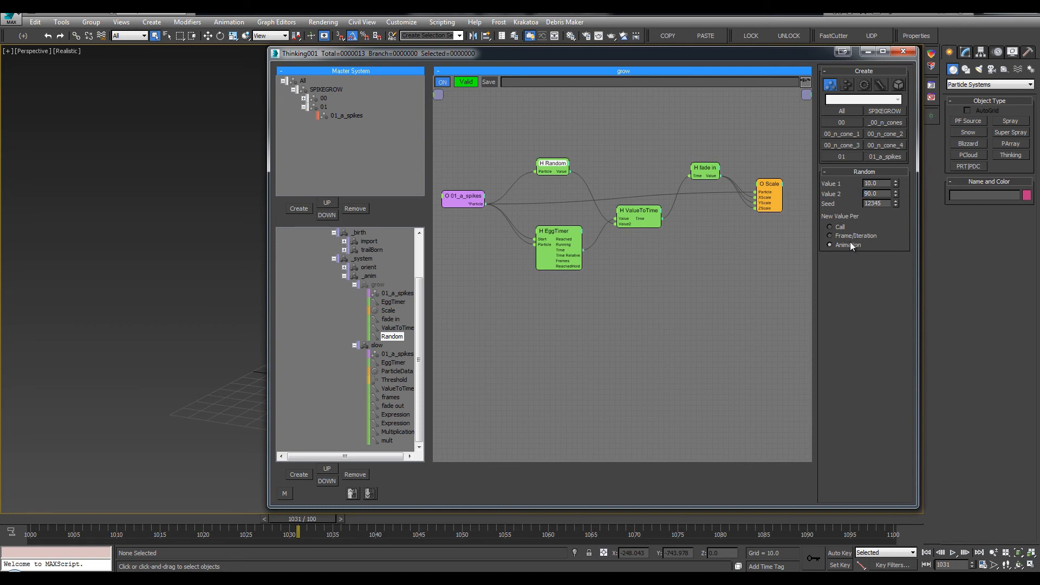
# Collapse the unused outputs of grow's EggTimer, set its Frames to 99999 and enable Single.
pyautogui.doubleClick(553, 232)
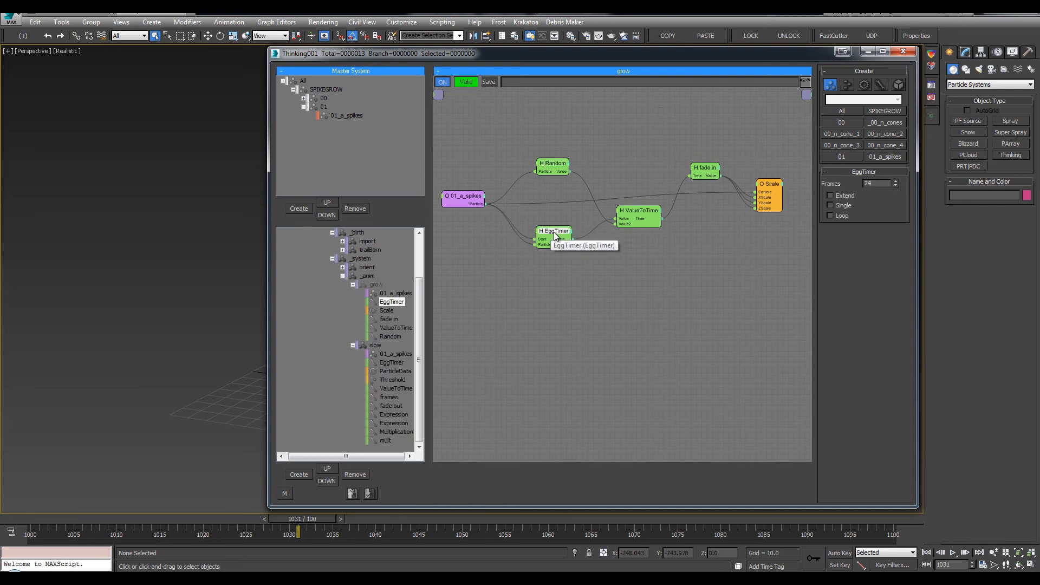
pyautogui.moveTo(554, 229); pyautogui.dragTo(552, 227)
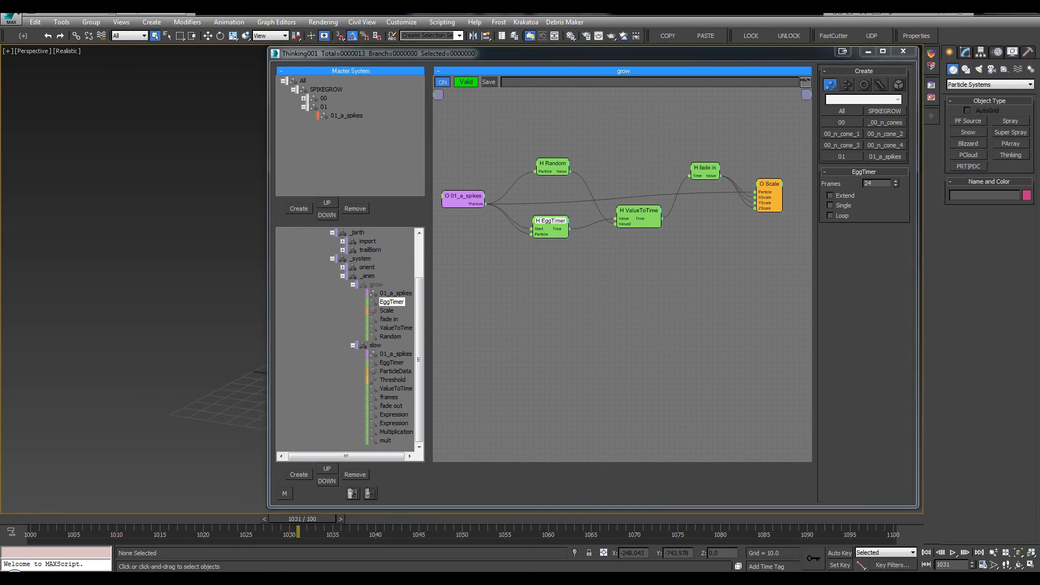
pyautogui.click(847, 208)
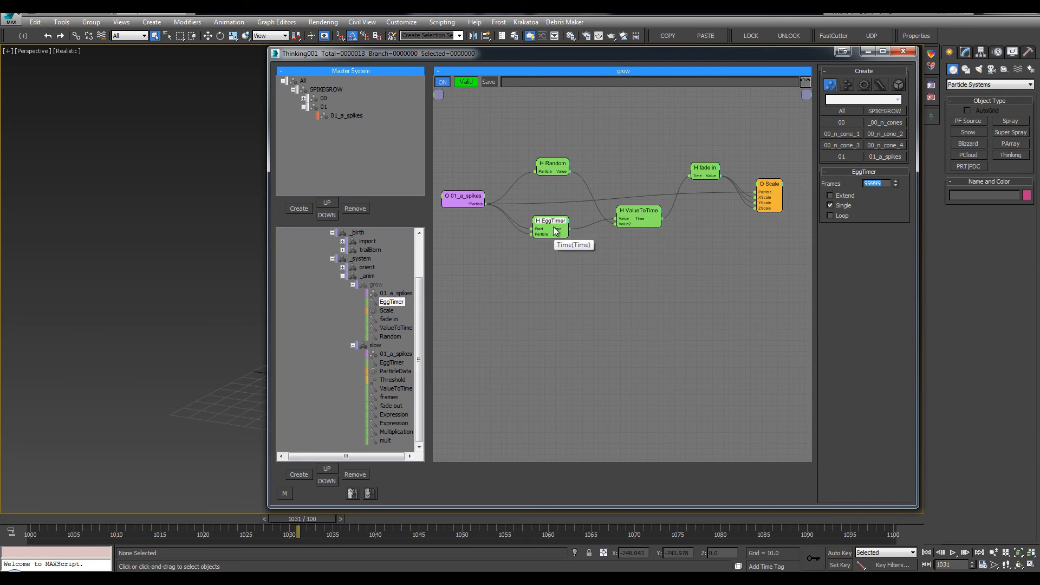
pyautogui.moveTo(555, 232); pyautogui.dragTo(555, 227)
# Expose the Time2 input on grow's ValueToTime helper.
pyautogui.click(622, 214)
pyautogui.click(622, 214)
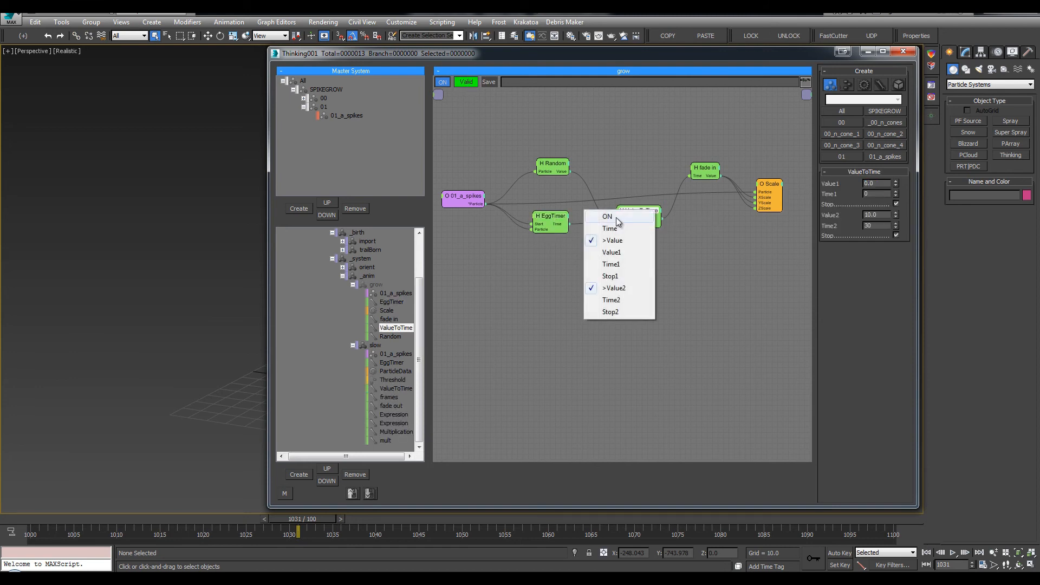
pyautogui.click(613, 300)
# Add a second Random helper fed by 01_a_spikes, ranging from 18 to 75 per Animation, and wire its Value into ValueToTime's Time2.
pyautogui.doubleClick(550, 271)
pyautogui.write('ra')
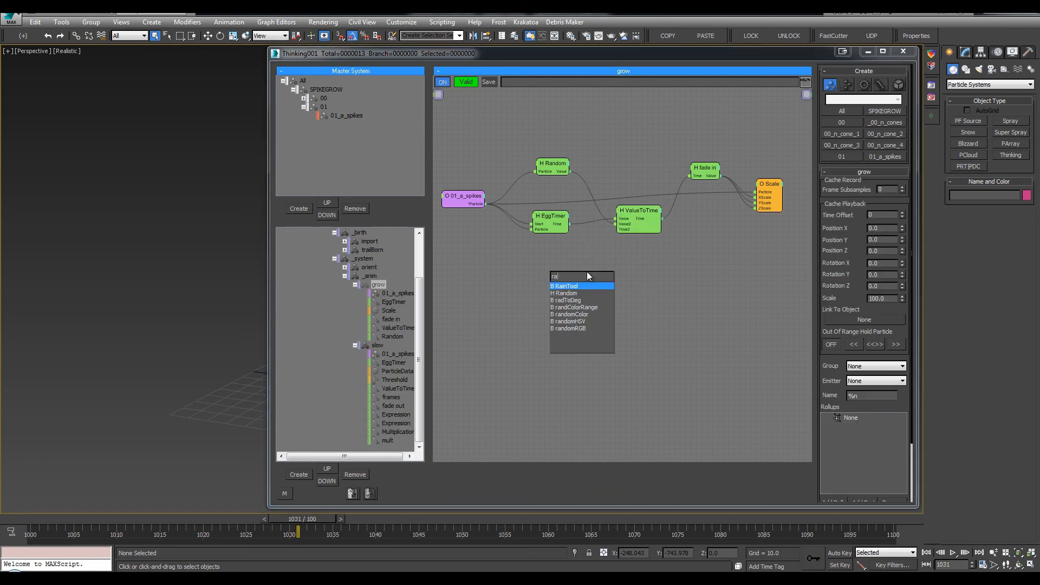
pyautogui.click(566, 293)
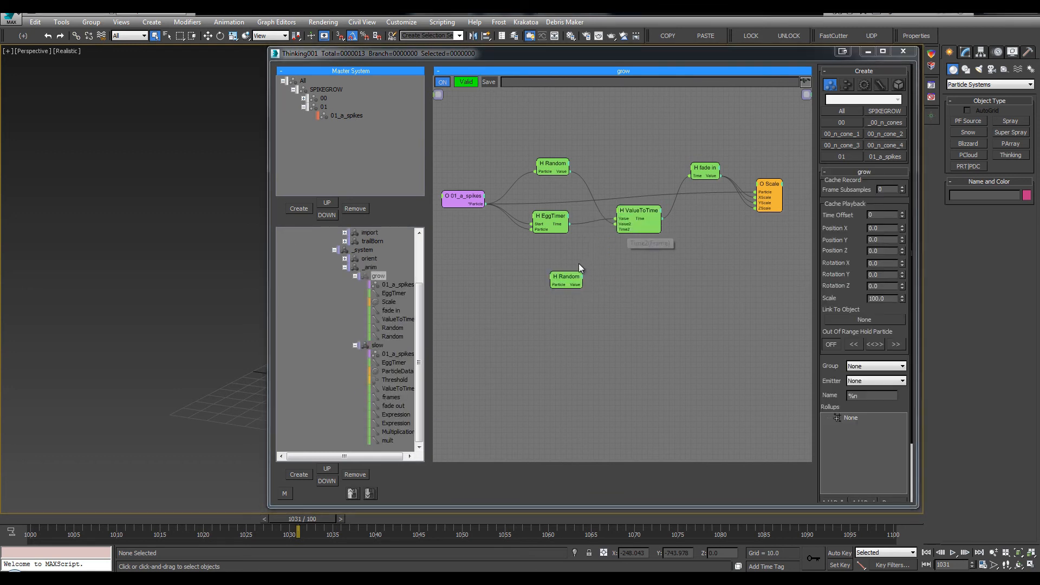
pyautogui.moveTo(567, 279); pyautogui.dragTo(566, 273)
pyautogui.moveTo(482, 203); pyautogui.dragTo(550, 280)
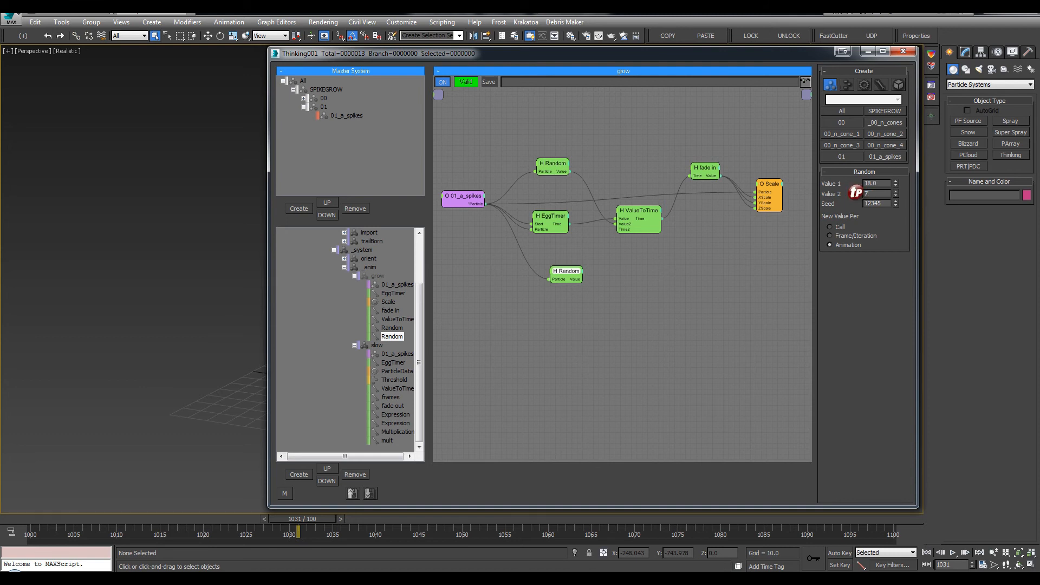
pyautogui.write('75')
pyautogui.press('Return')
pyautogui.moveTo(583, 279); pyautogui.dragTo(616, 229)
pyautogui.moveTo(566, 271); pyautogui.dragTo(572, 258)
pyautogui.click(644, 215)
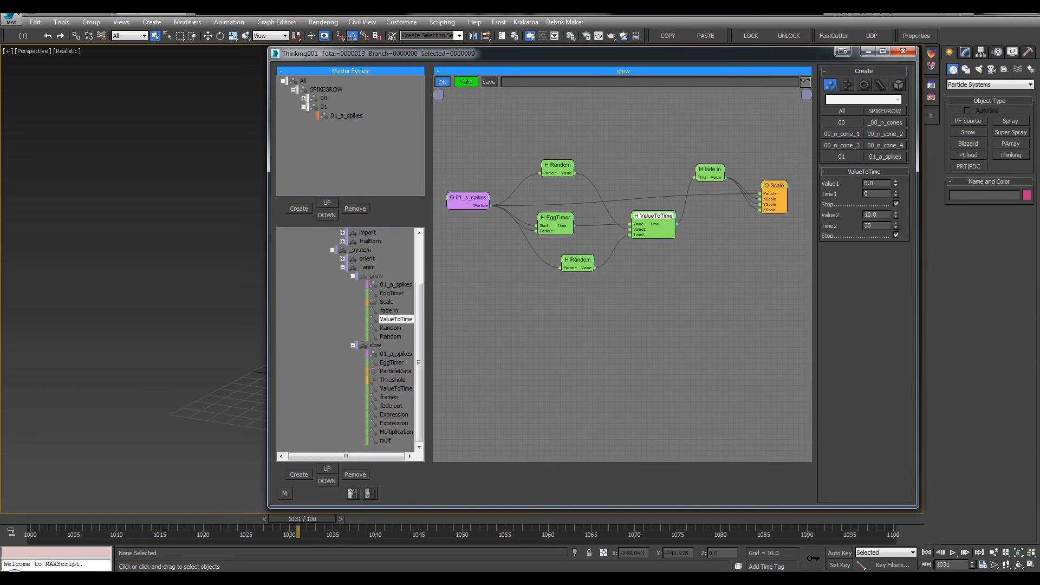
# Check the trail spikes in wireframe and turn the grow dynamic set back on.
pyautogui.click(904, 51)
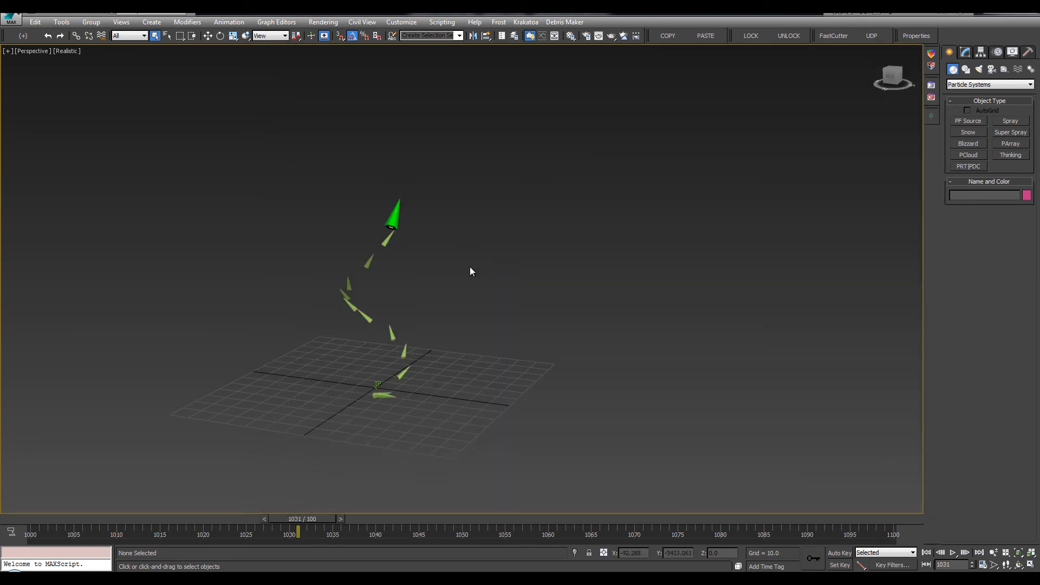
pyautogui.moveTo(24, 519); pyautogui.dragTo(304, 527)
pyautogui.press('F3')
pyautogui.scroll(4, 377, 268)
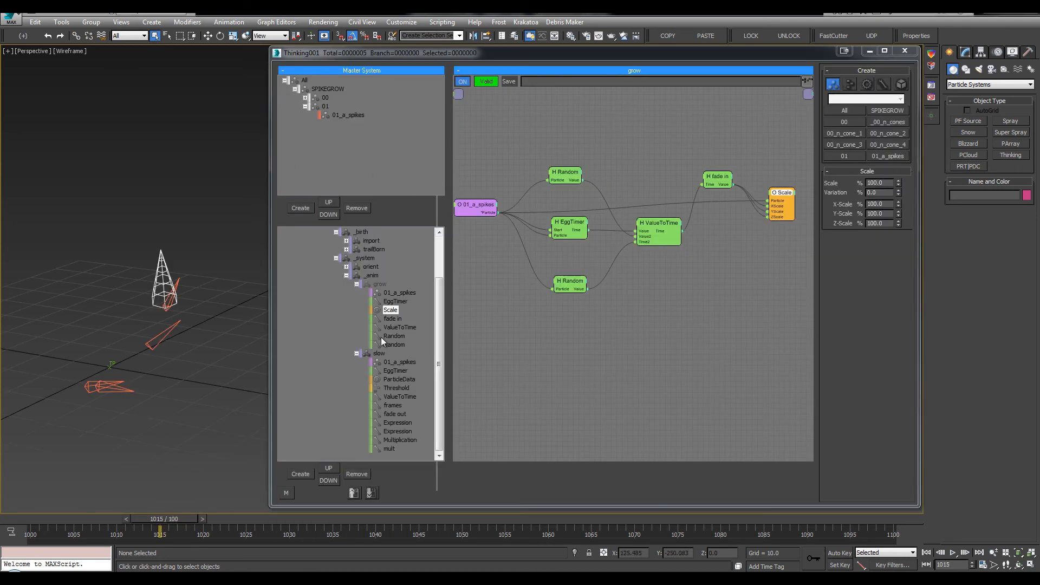
pyautogui.click(384, 287)
pyautogui.click(381, 285)
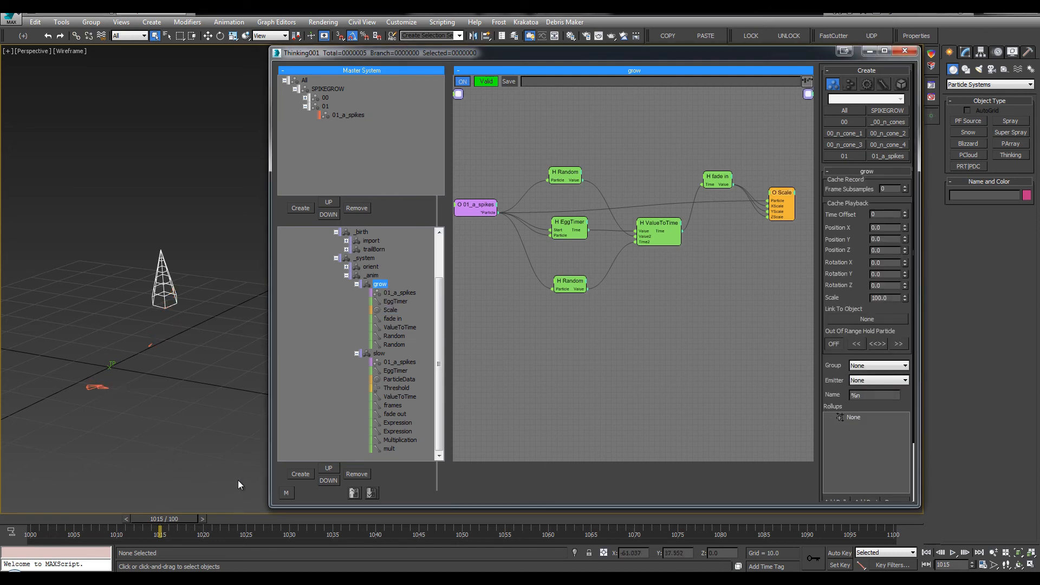
# Replay and scrub the animation to examine how the spikes grow along the trail with the randomized durations.
pyautogui.moveTo(168, 522); pyautogui.dragTo(75, 519)
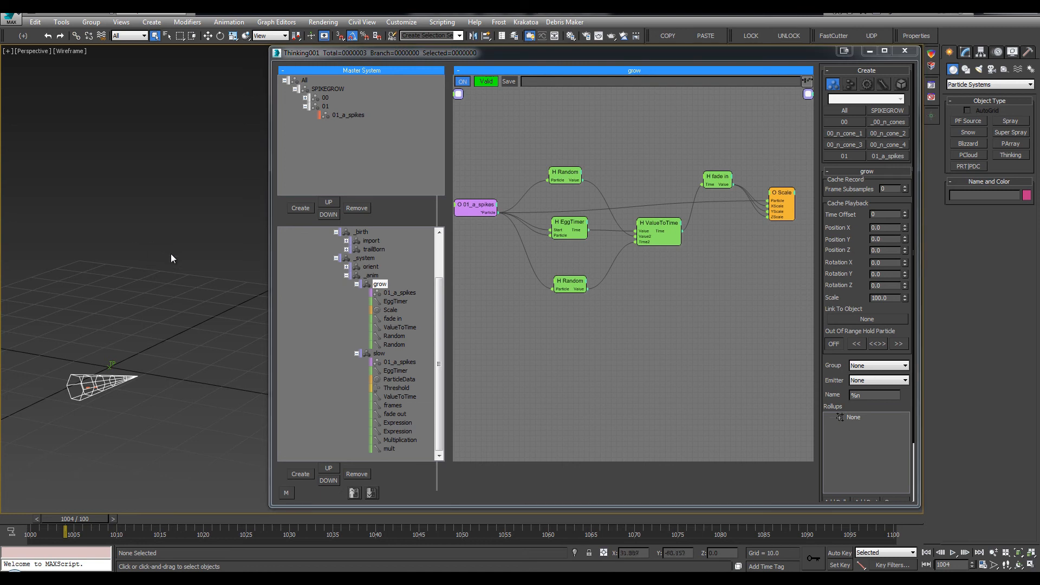
pyautogui.press('/')
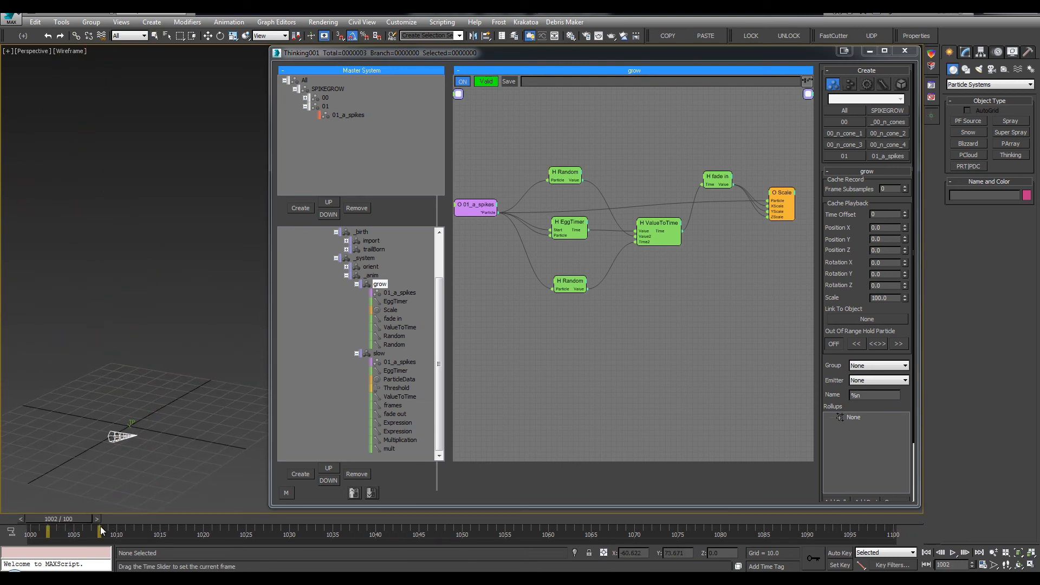
pyautogui.click(183, 524)
pyautogui.press('/')
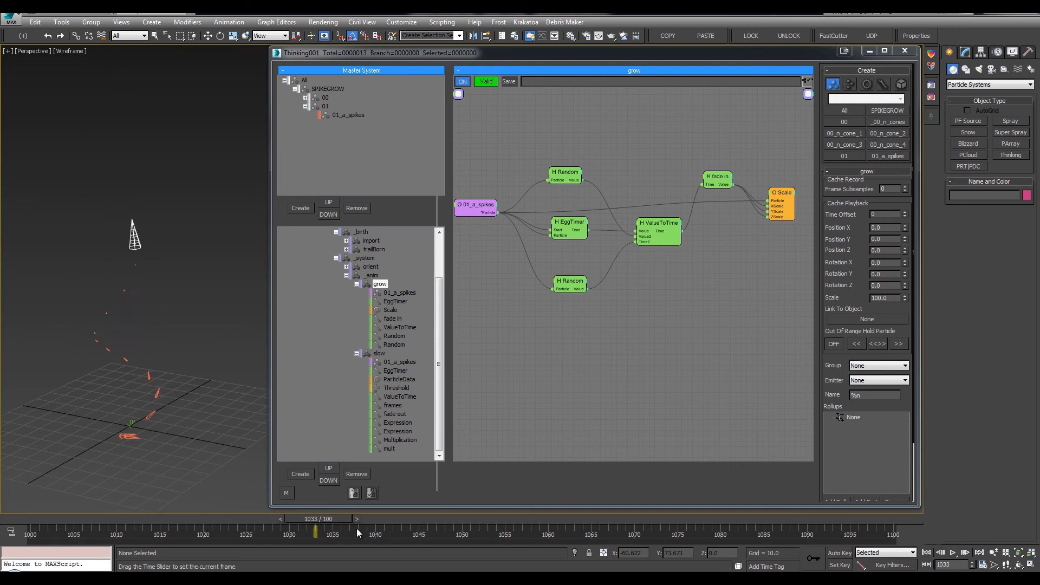
pyautogui.click(458, 534)
pyautogui.moveTo(459, 533); pyautogui.dragTo(531, 534)
pyautogui.moveTo(142, 202); pyautogui.dragTo(148, 334, button='middle')
pyautogui.press('/')
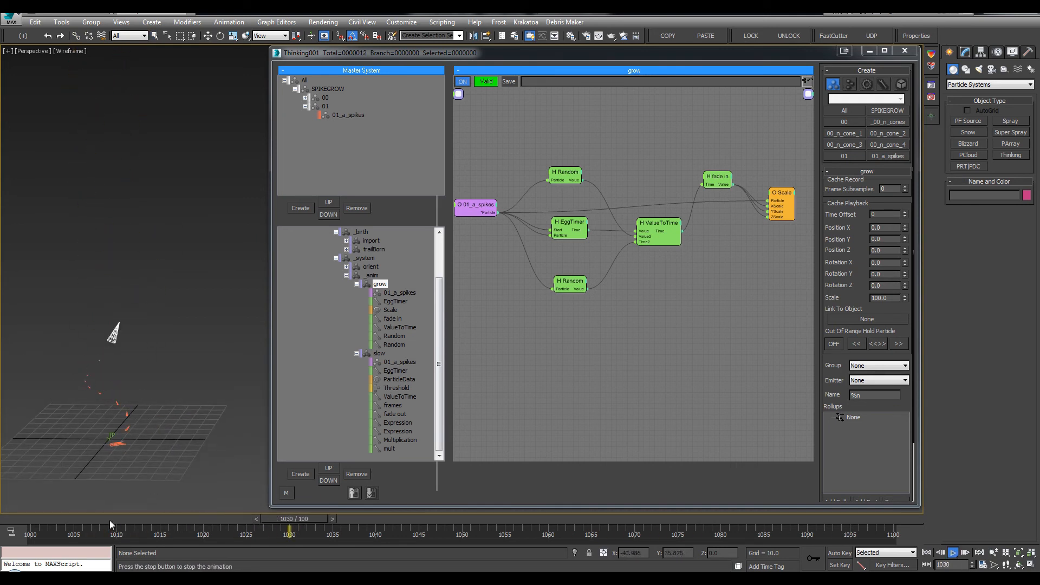
# Inspect the spike trail from other viewports and return to a shaded perspective view.
pyautogui.hotkey('alt', 'w')
pyautogui.click(137, 400)
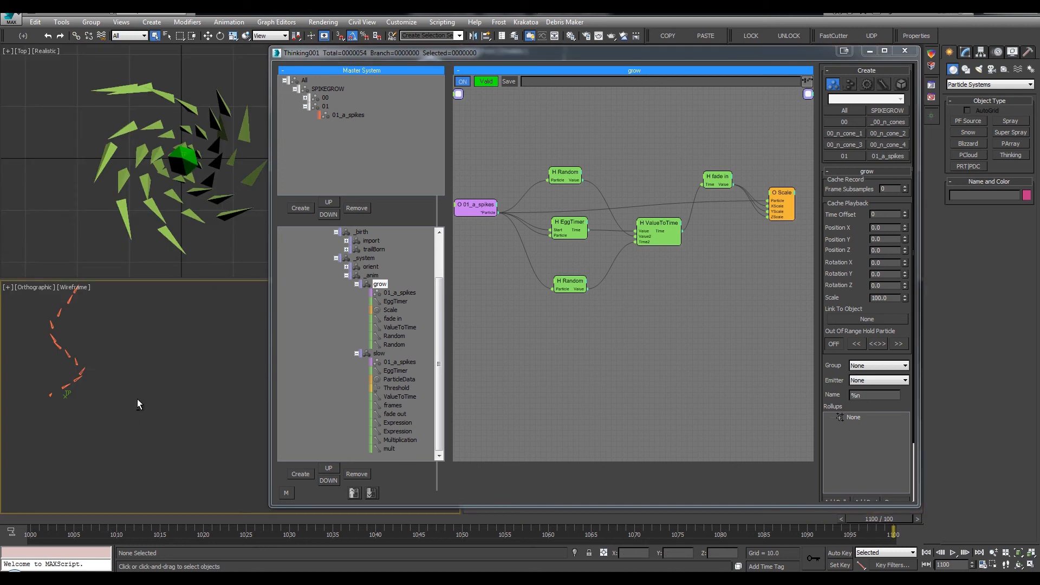
pyautogui.hotkey('alt', 'w')
pyautogui.moveTo(214, 139); pyautogui.dragTo(165, 389, button='middle')
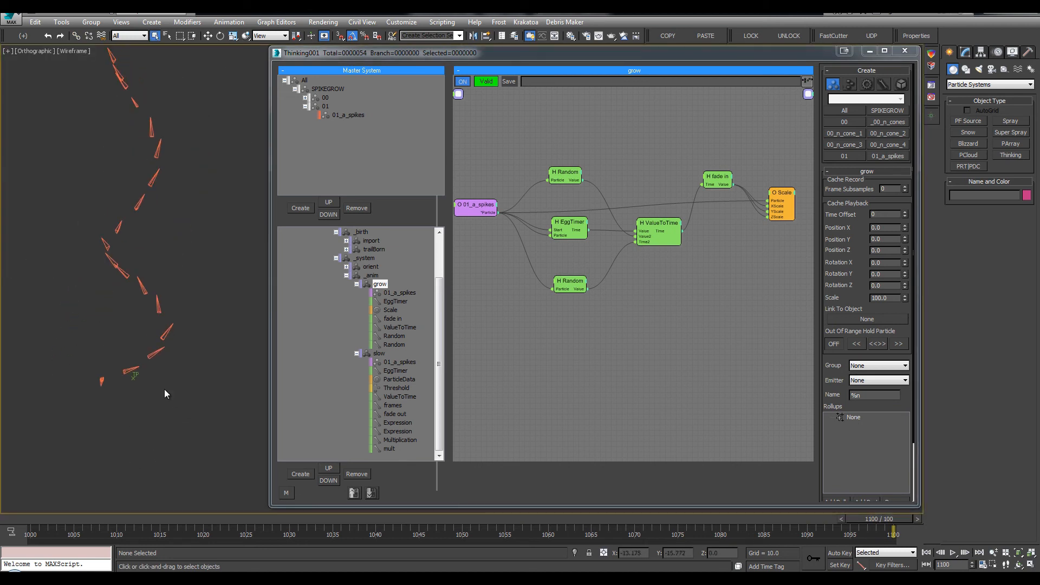
pyautogui.press('p')
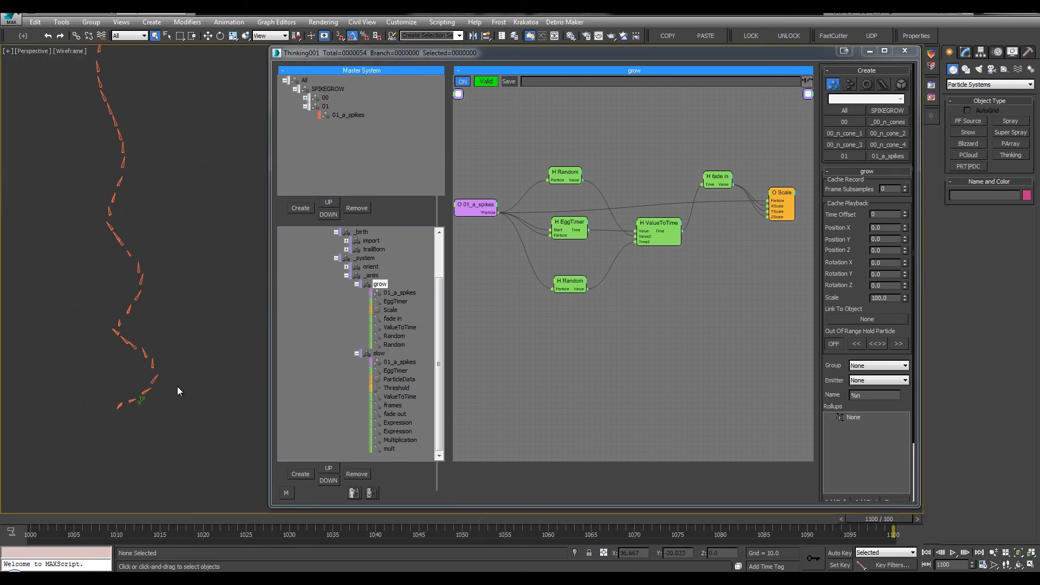
pyautogui.press('F3')
pyautogui.moveTo(167, 393)
pyautogui.mouseDown(button='middle')
pyautogui.moveTo(149, 347)
pyautogui.moveTo(132, 371)
pyautogui.moveTo(146, 444)
pyautogui.mouseUp(button='middle')
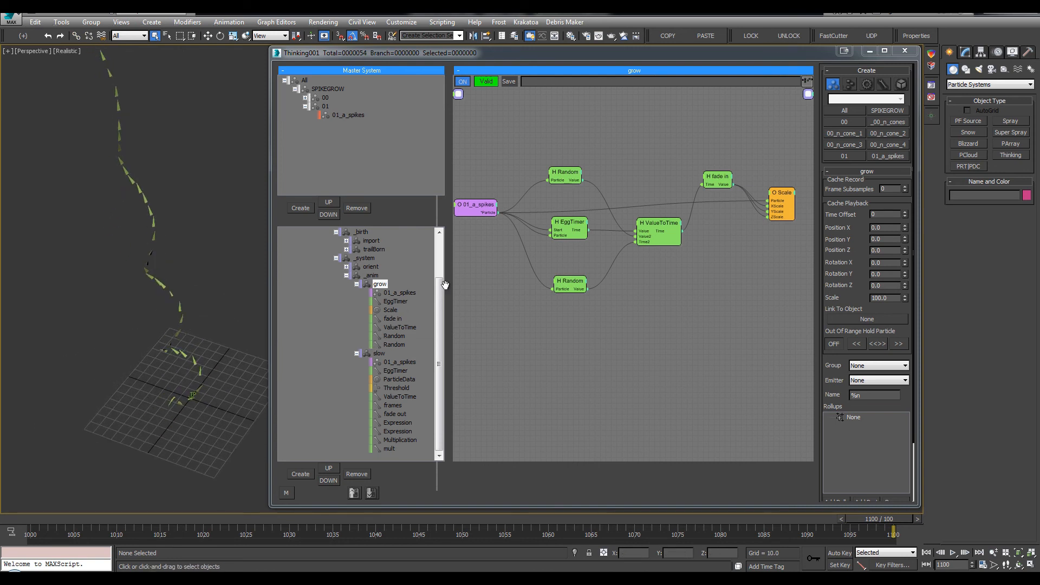
# Collapse the grow and slow dynamic sets in the tree and scrub the animation to frame 1062.
pyautogui.moveTo(440, 281); pyautogui.dragTo(445, 255)
pyautogui.click(357, 318)
pyautogui.click(357, 344)
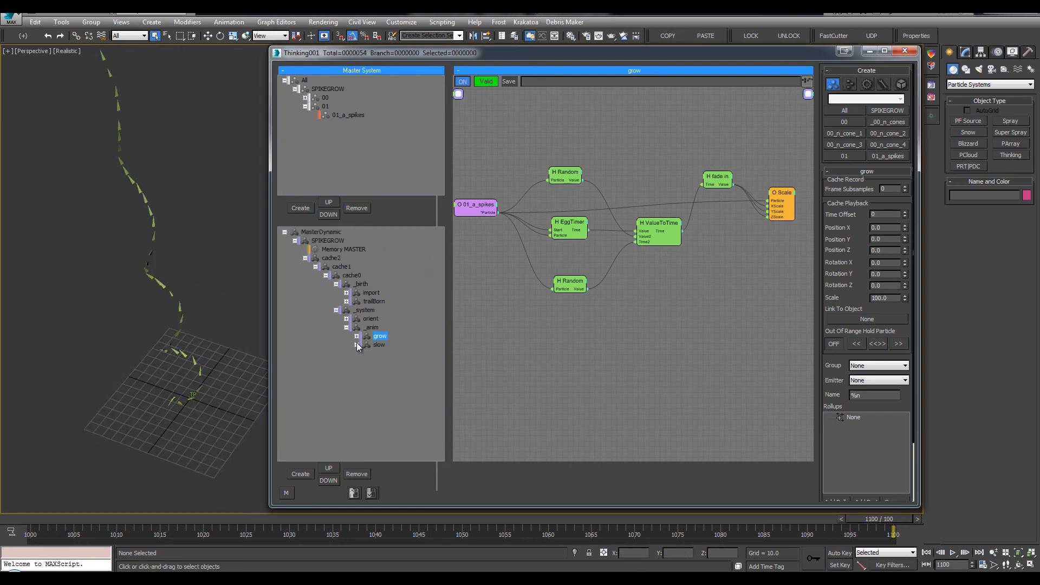
pyautogui.moveTo(85, 516); pyautogui.dragTo(565, 520)
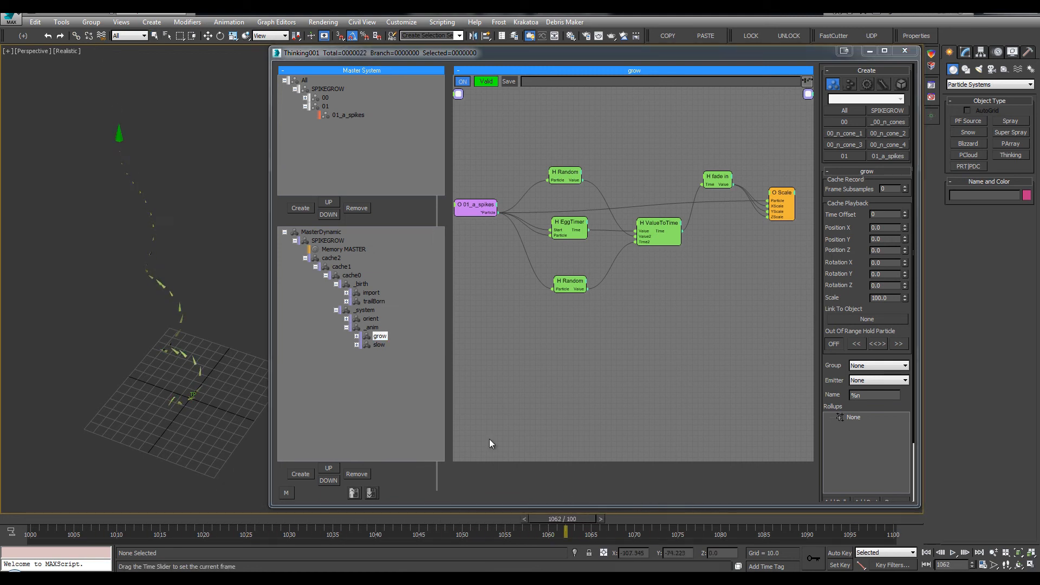
# Open the trailBorn dynamic set and delete its disabled PositionBorn operator.
pyautogui.click(373, 302)
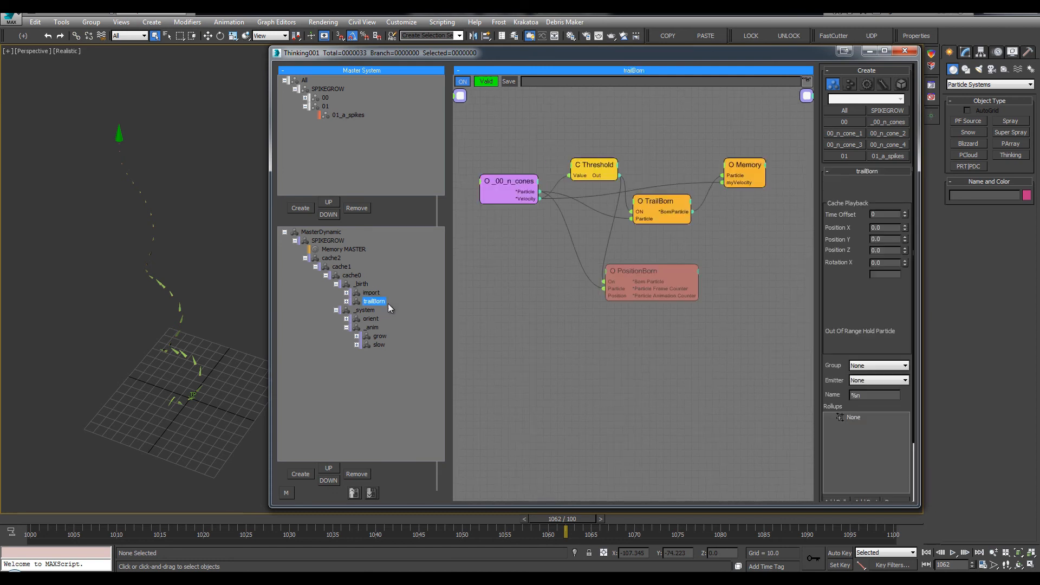
pyautogui.click(654, 206)
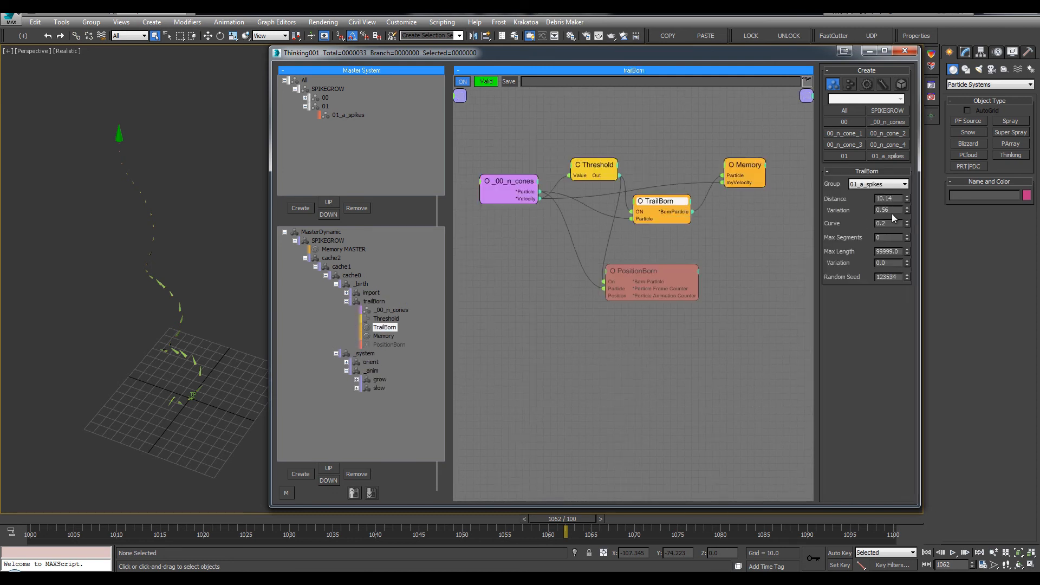
pyautogui.click(697, 270)
pyautogui.press('Delete')
# Set the TrailBorn operator's Distance to 2 and replay the animation.
pyautogui.click(666, 204)
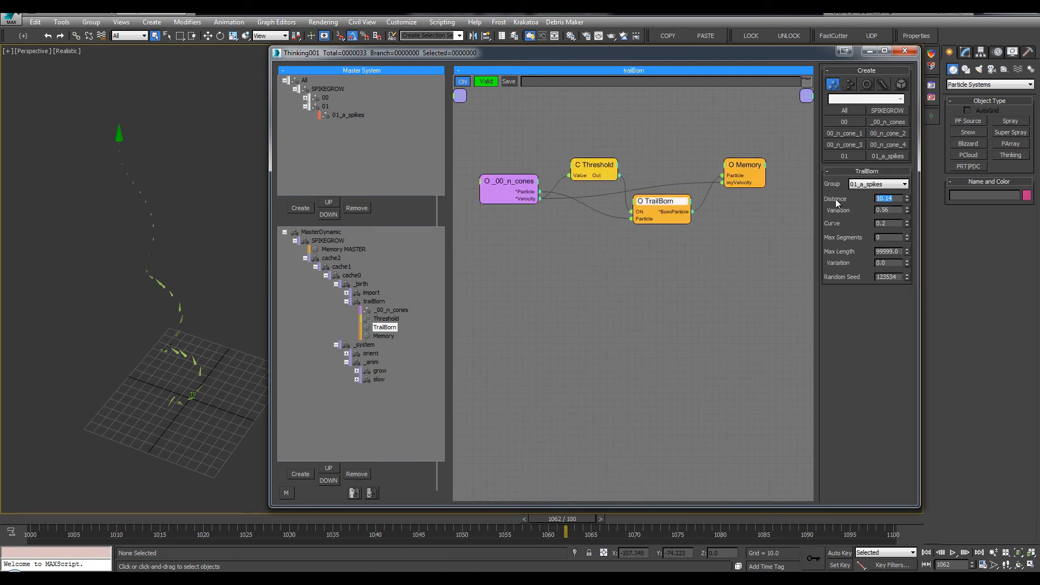
pyautogui.write('2')
pyautogui.press('Return')
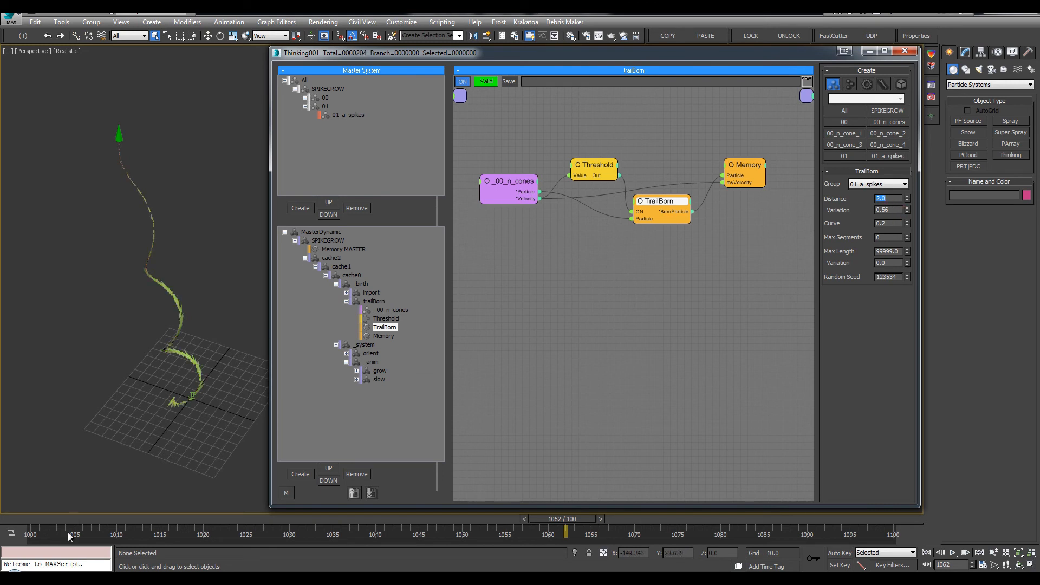
pyautogui.click(51, 518)
pyautogui.press('/')
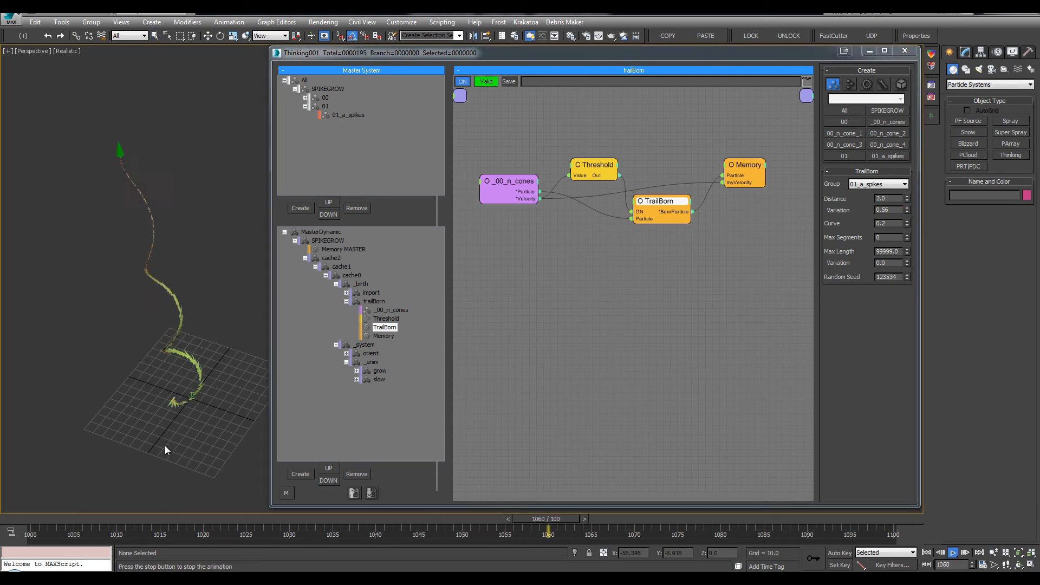
# Replay and scrub the animation from a lower viewing angle to examine the growth of the denser spike trail.
pyautogui.moveTo(107, 518); pyautogui.dragTo(134, 519)
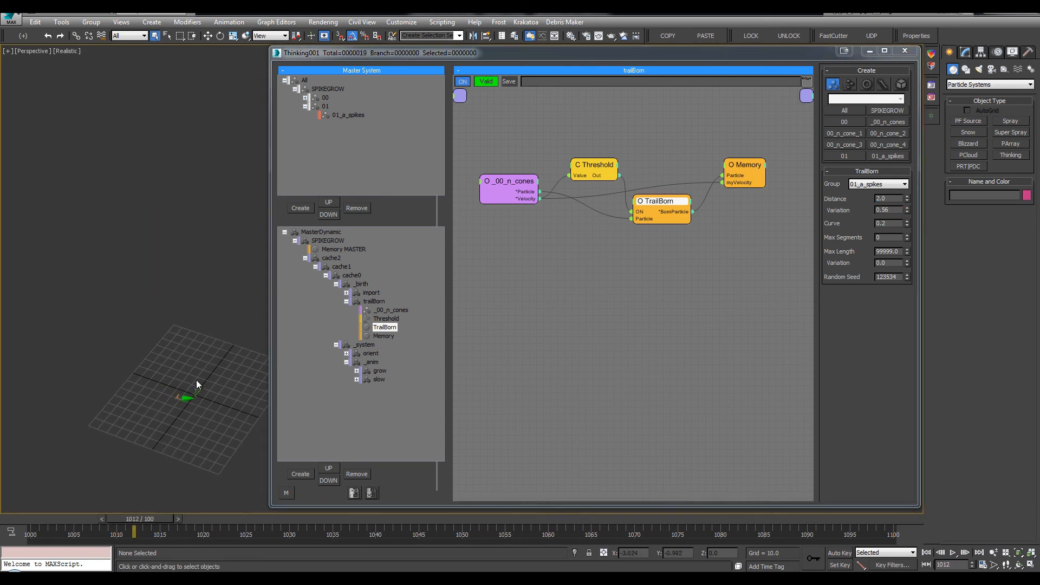
pyautogui.keyDown('alt'); pyautogui.moveTo(196, 383); pyautogui.dragTo(166, 374, button='middle'); pyautogui.keyUp('alt')
pyautogui.press('/')
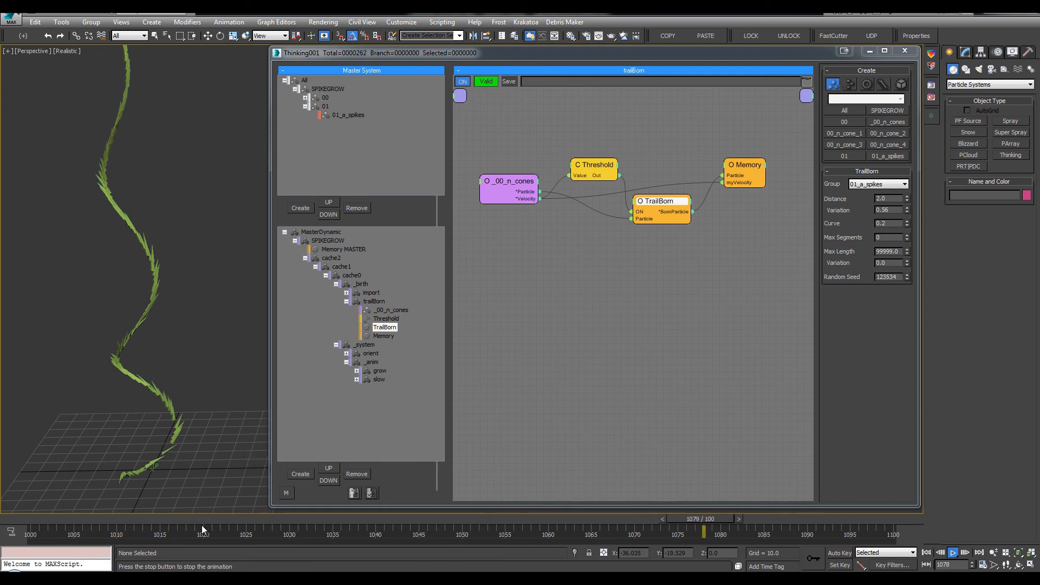
pyautogui.moveTo(126, 519); pyautogui.dragTo(434, 526)
pyautogui.press('/')
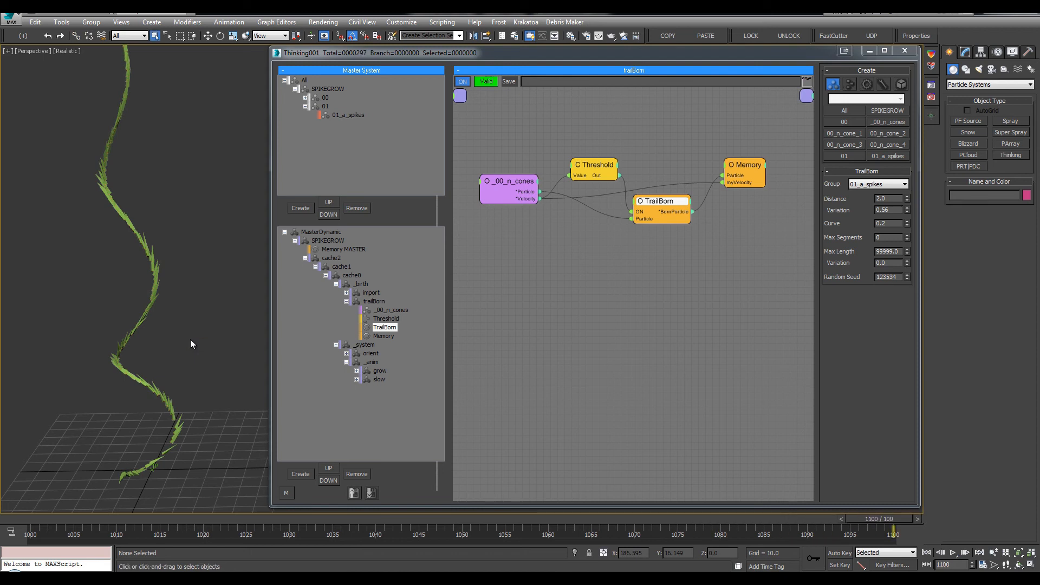
pyautogui.press('/')
pyautogui.moveTo(109, 519); pyautogui.dragTo(302, 517)
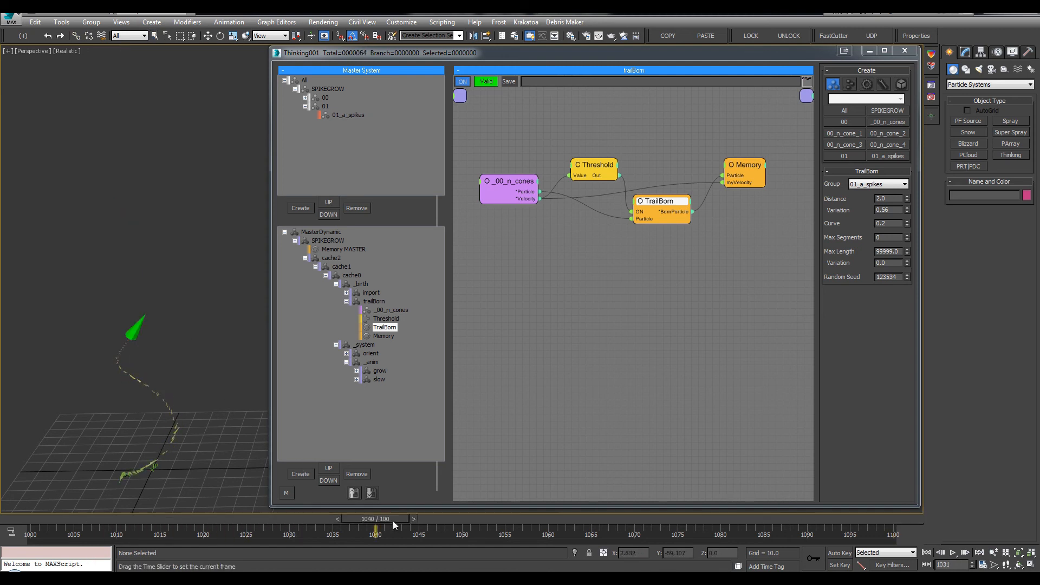
pyautogui.moveTo(393, 521); pyautogui.dragTo(449, 519)
# Set the Variation of the Alignment operator in the orient dynamic set to 39 and preview the spikes' orientation.
pyautogui.doubleClick(374, 302)
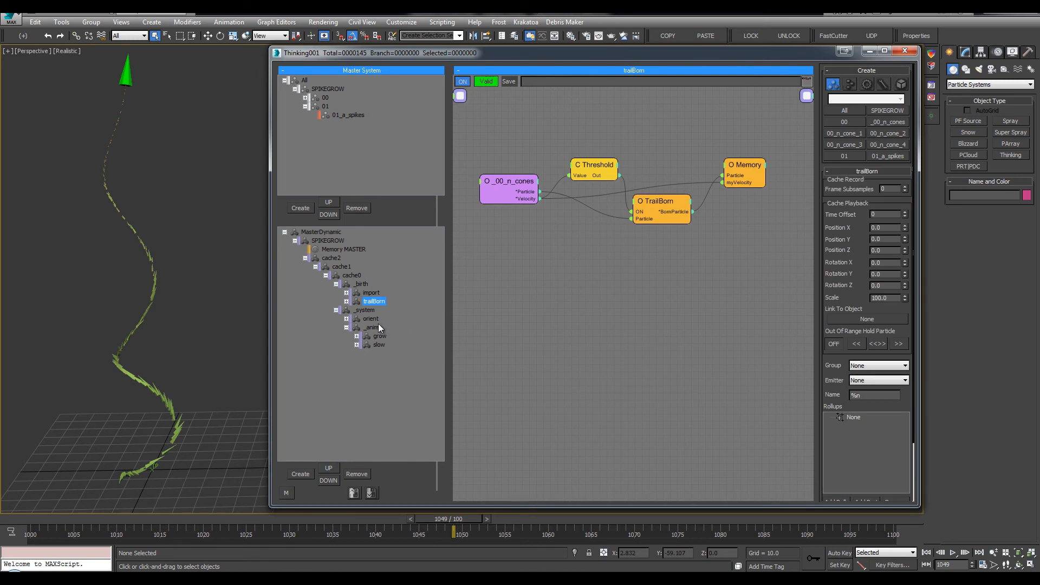
pyautogui.doubleClick(371, 319)
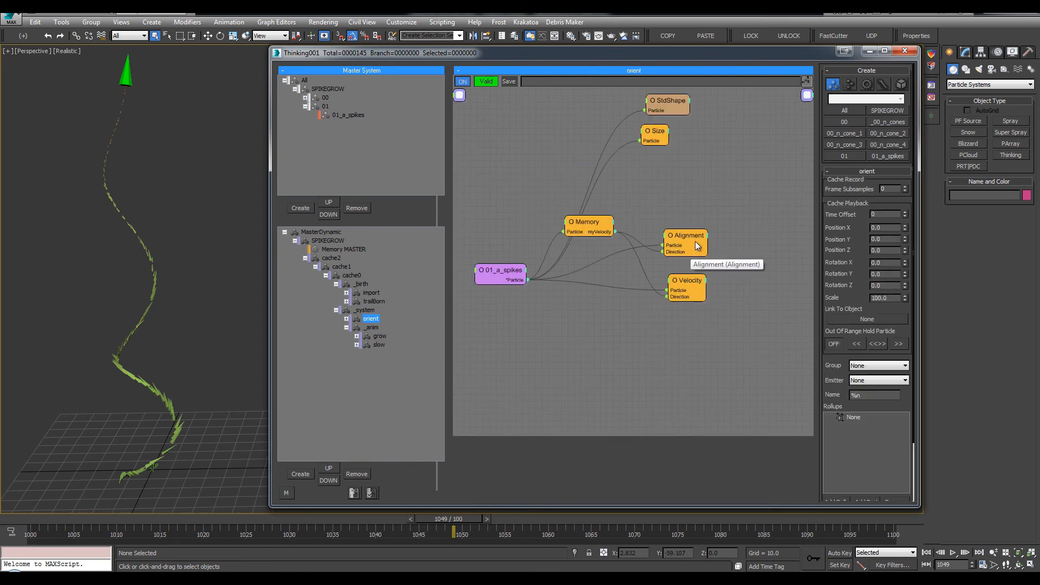
pyautogui.click(690, 239)
pyautogui.moveTo(685, 180); pyautogui.dragTo(673, 187, button='middle')
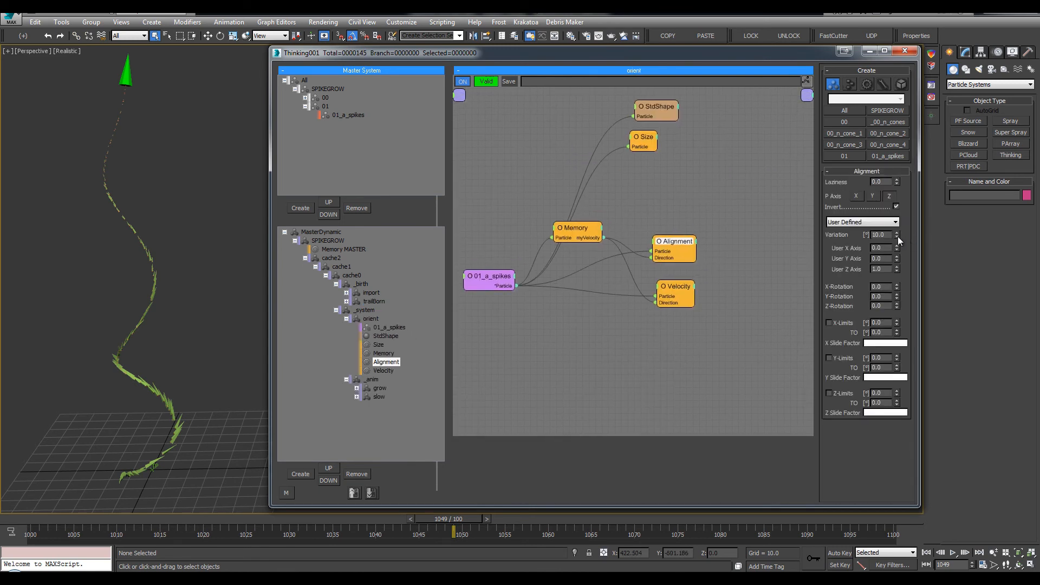
pyautogui.moveTo(899, 237); pyautogui.dragTo(898, 223)
pyautogui.press('/')
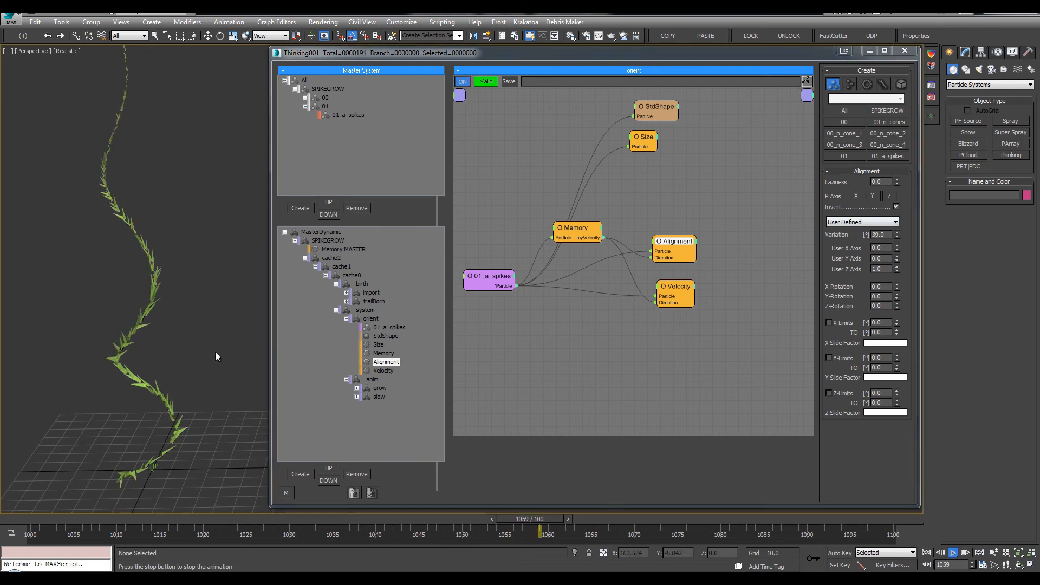
pyautogui.moveTo(148, 520); pyautogui.dragTo(471, 524)
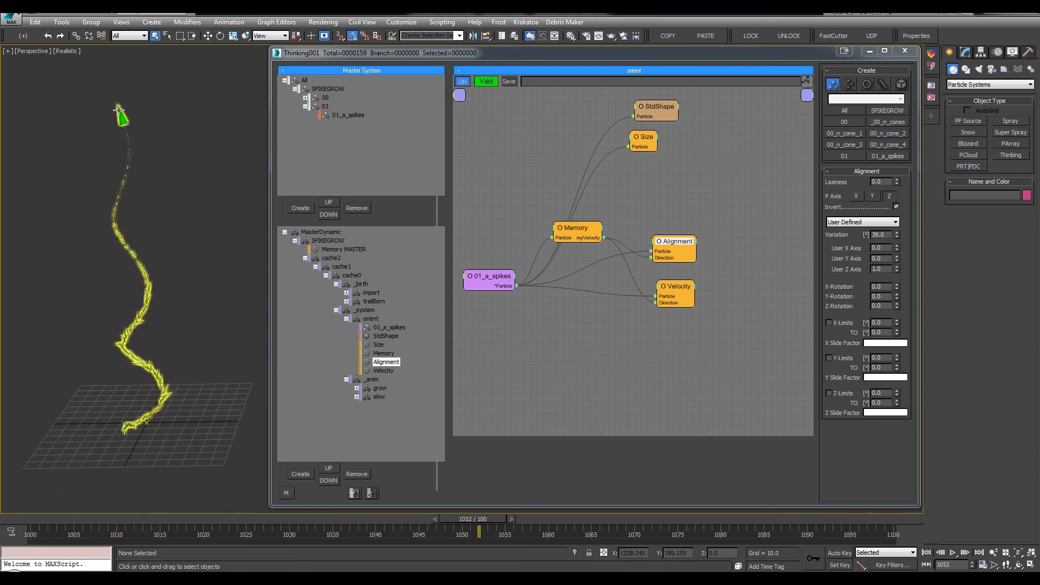
# Open the Layer Explorer beside a narrowed Thinking window, unhide the 05_curveCntrls layer and select Point003.
pyautogui.click(128, 163)
pyautogui.click(160, 217)
pyautogui.keyDown('alt'); pyautogui.moveTo(167, 202); pyautogui.dragTo(177, 213, button='middle'); pyautogui.keyUp('alt')
pyautogui.click(514, 36)
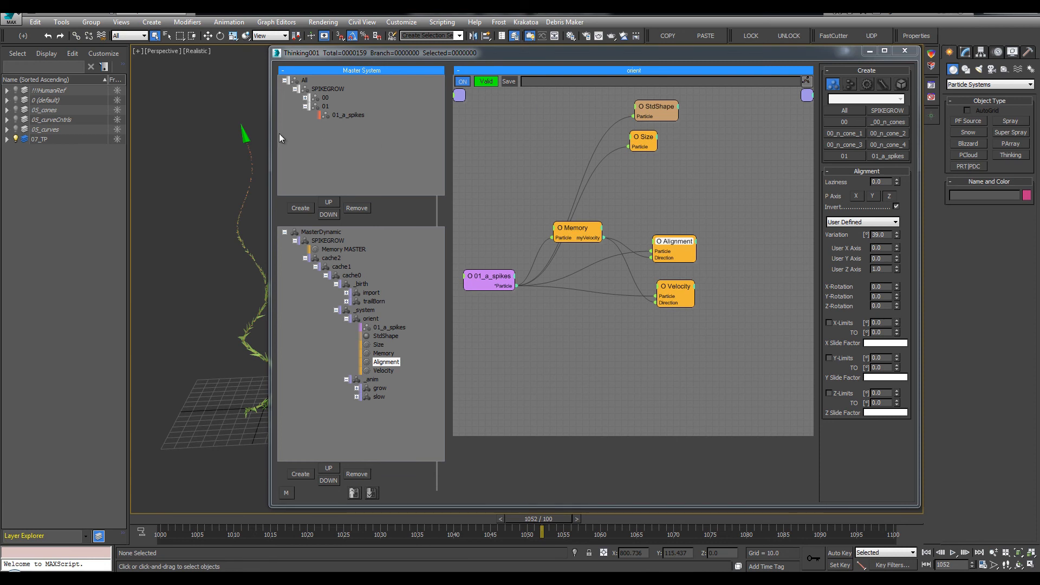
pyautogui.moveTo(272, 132); pyautogui.dragTo(382, 132)
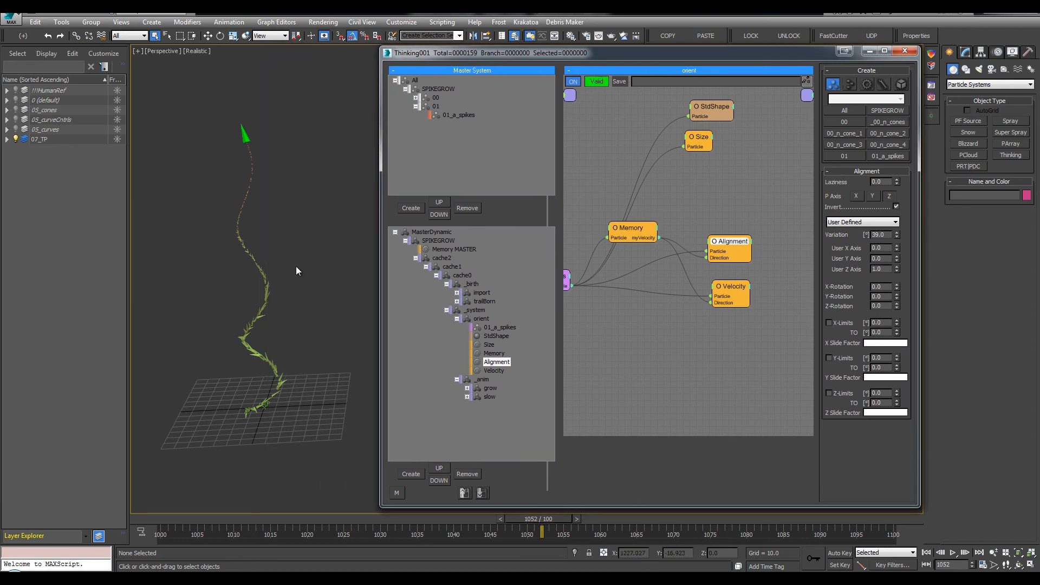
pyautogui.click(16, 119)
pyautogui.click(248, 219)
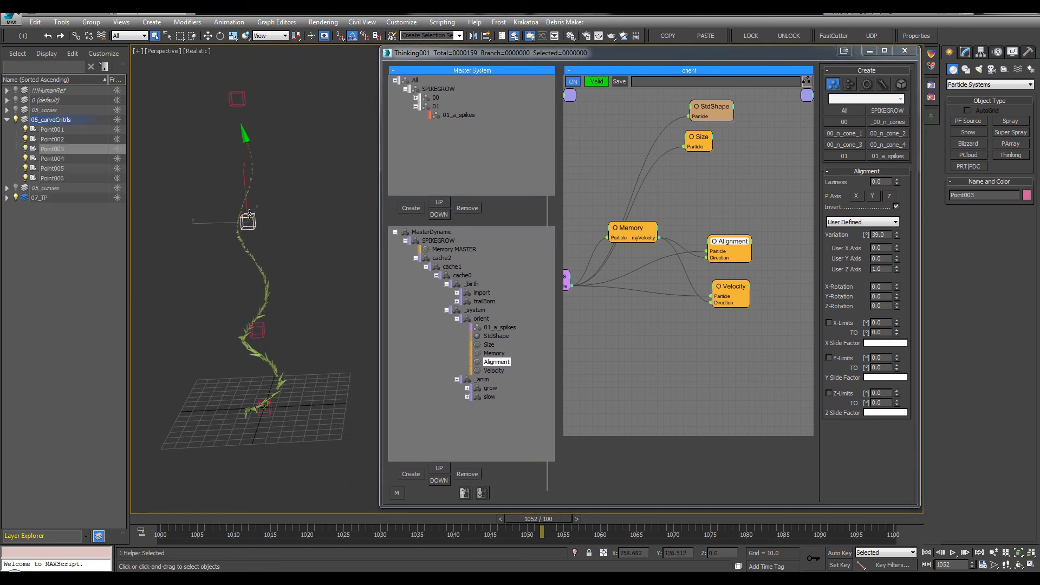
# Try moving the Point003 curve control lower and to the side, and undo the move.
pyautogui.press('w')
pyautogui.moveTo(250, 219)
pyautogui.keyDown('alt'); pyautogui.mouseDown(button='middle')
pyautogui.moveTo(273, 213)
pyautogui.moveTo(250, 224)
pyautogui.mouseUp(button='middle'); pyautogui.keyUp('alt')
pyautogui.moveTo(244, 220); pyautogui.dragTo(195, 301)
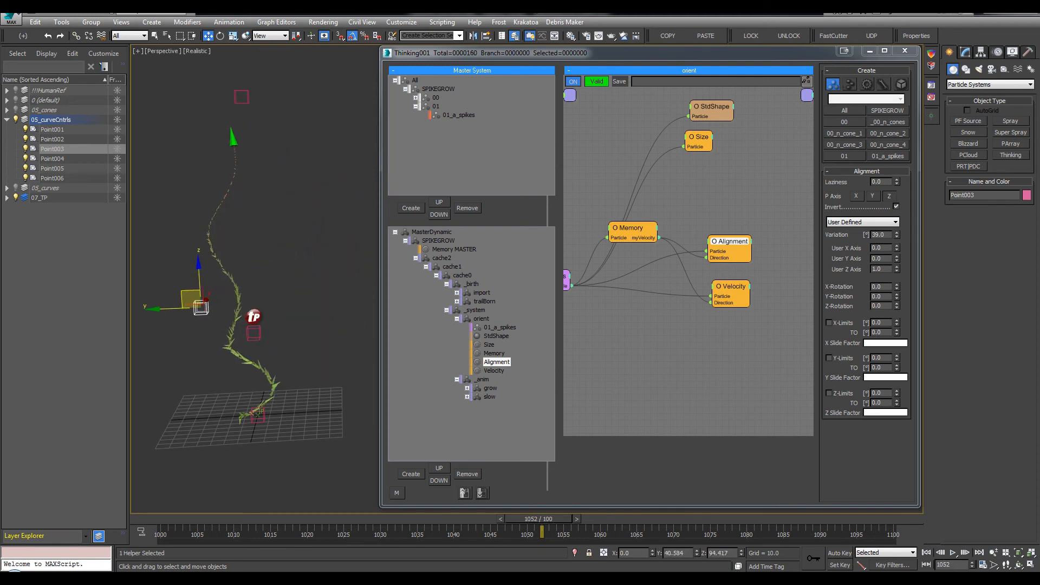
pyautogui.hotkey('ctrl', 'z')
# Scrub and play the animation up close to examine the spikes growing along the trail.
pyautogui.scroll(4, 282, 300)
pyautogui.moveTo(251, 525); pyautogui.dragTo(279, 526)
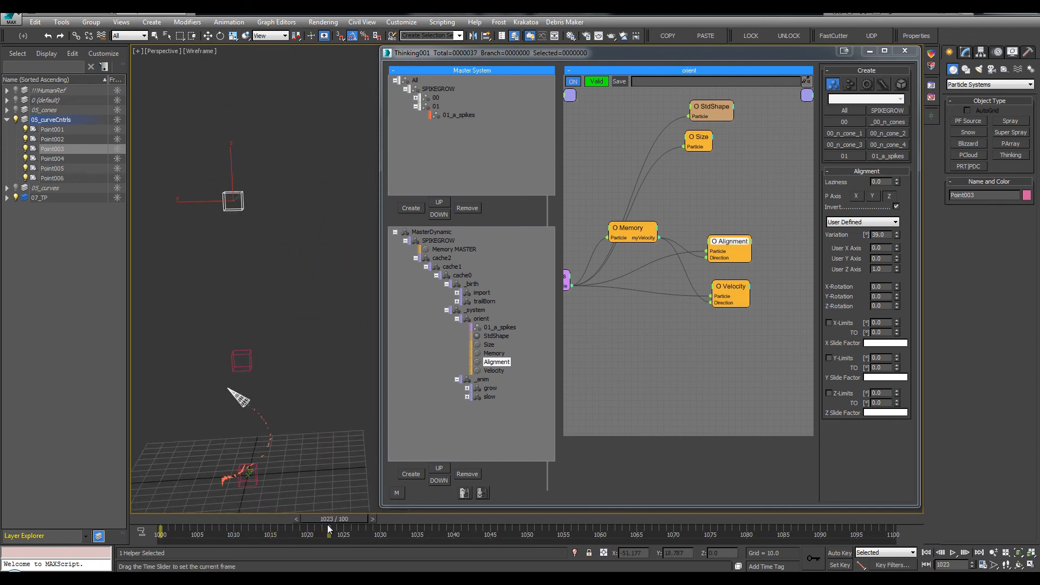
pyautogui.press('/')
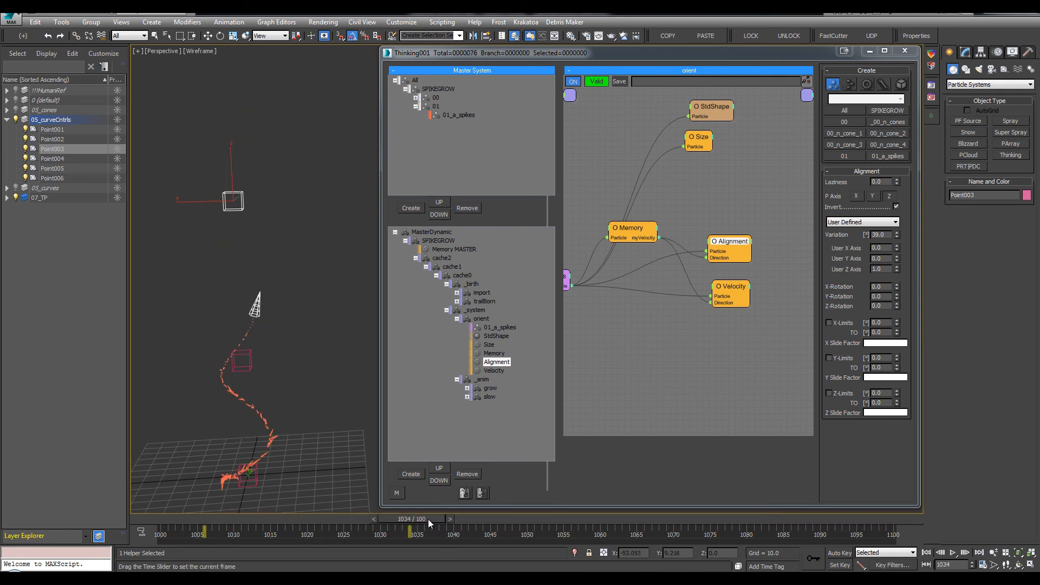
pyautogui.press('/')
# Try moving the Point002 curve control sideways to reshape the path, and replay the spike growth along it.
pyautogui.press('w')
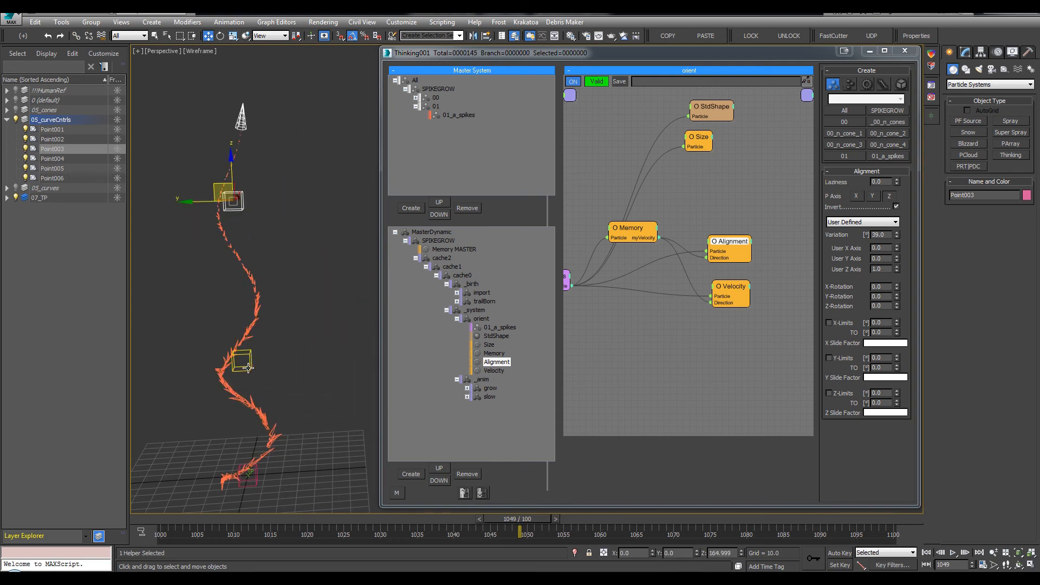
pyautogui.moveTo(248, 368); pyautogui.dragTo(214, 357)
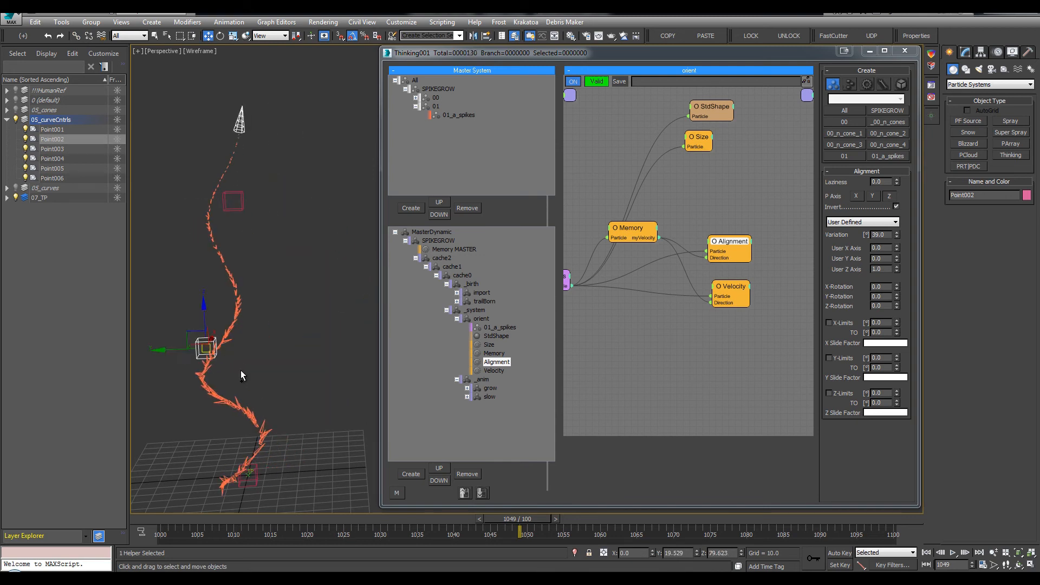
pyautogui.keyDown('alt'); pyautogui.moveTo(242, 373); pyautogui.dragTo(249, 341, button='middle'); pyautogui.keyUp('alt')
pyautogui.moveTo(250, 348); pyautogui.dragTo(338, 245)
pyautogui.keyDown('alt'); pyautogui.moveTo(330, 309); pyautogui.dragTo(369, 297, button='middle'); pyautogui.keyUp('alt')
pyautogui.moveTo(369, 297); pyautogui.dragTo(239, 334, button='middle')
pyautogui.press('/')
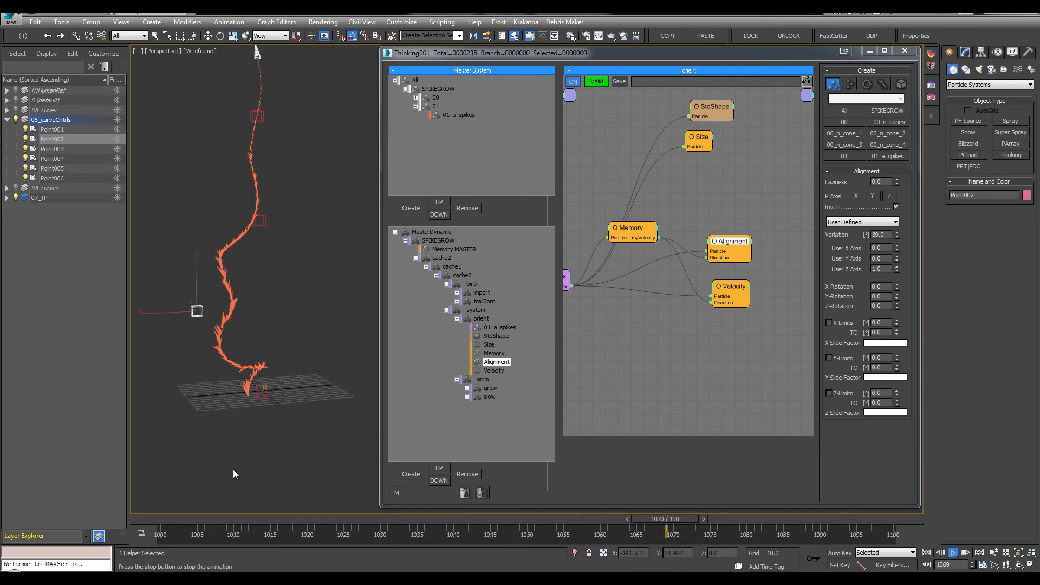
pyautogui.moveTo(202, 519); pyautogui.dragTo(287, 519)
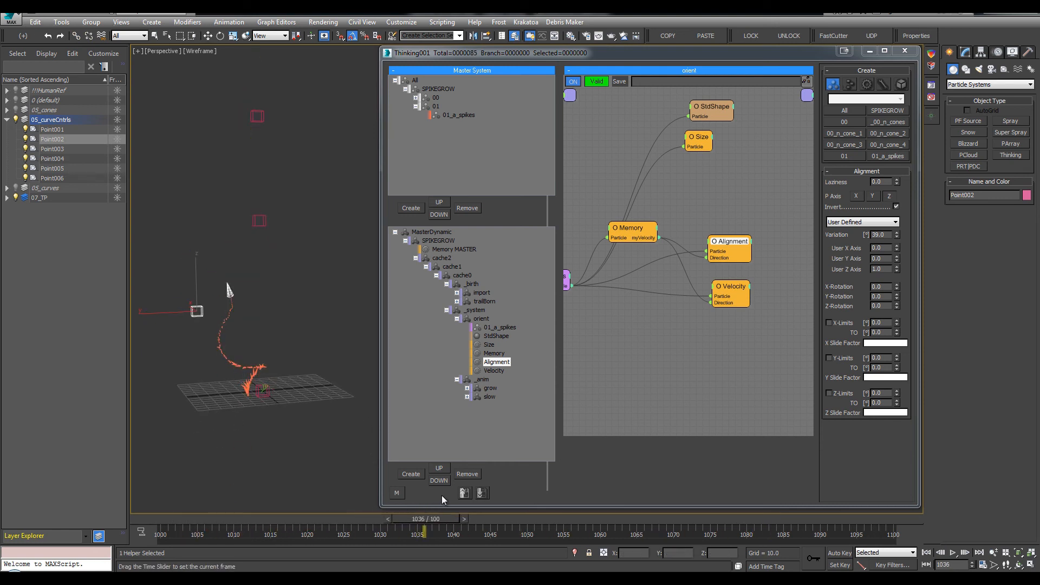
# Replay the animation from a closer, rotated viewing angle to examine the spike growth around the curve controls.
pyautogui.press('w')
pyautogui.keyDown('alt'); pyautogui.moveTo(337, 298); pyautogui.dragTo(281, 348, button='middle'); pyautogui.keyUp('alt')
pyautogui.scroll(4, 249, 315)
pyautogui.press('/')
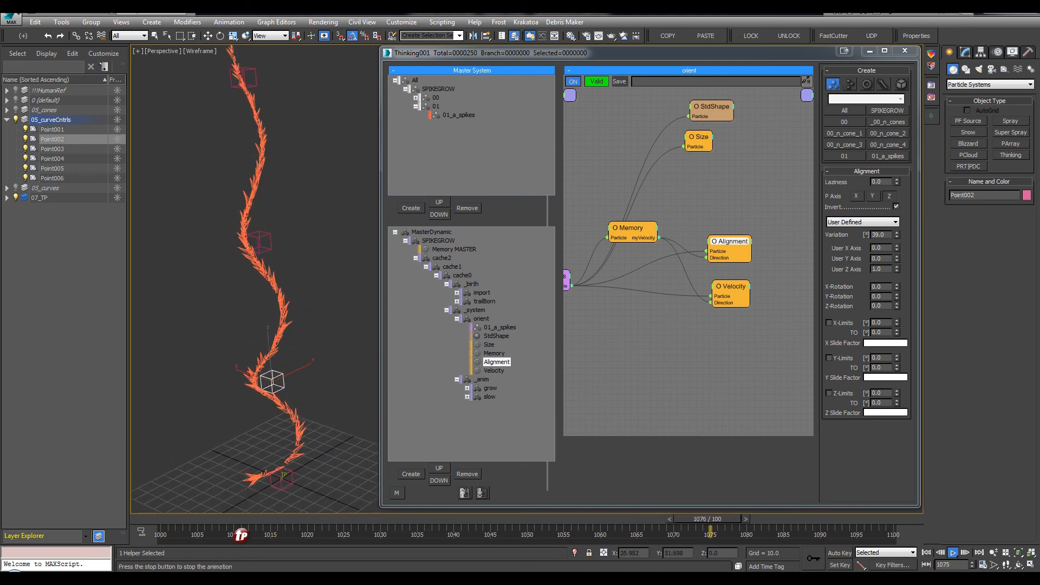
pyautogui.press('/')
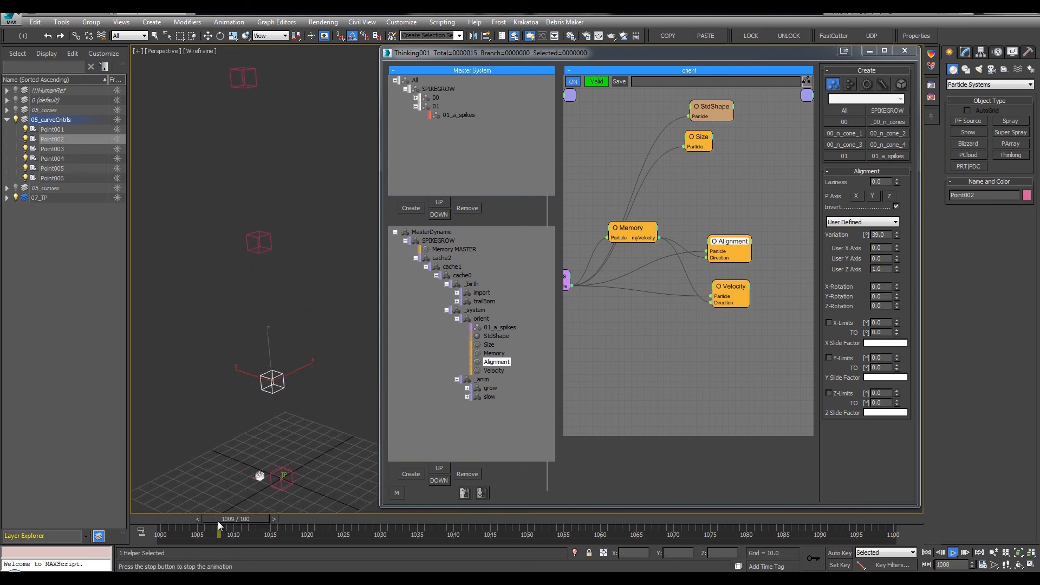
pyautogui.press('/')
# Collapse the orient dynamic set and open the 00_cones operator in the import set.
pyautogui.click(457, 320)
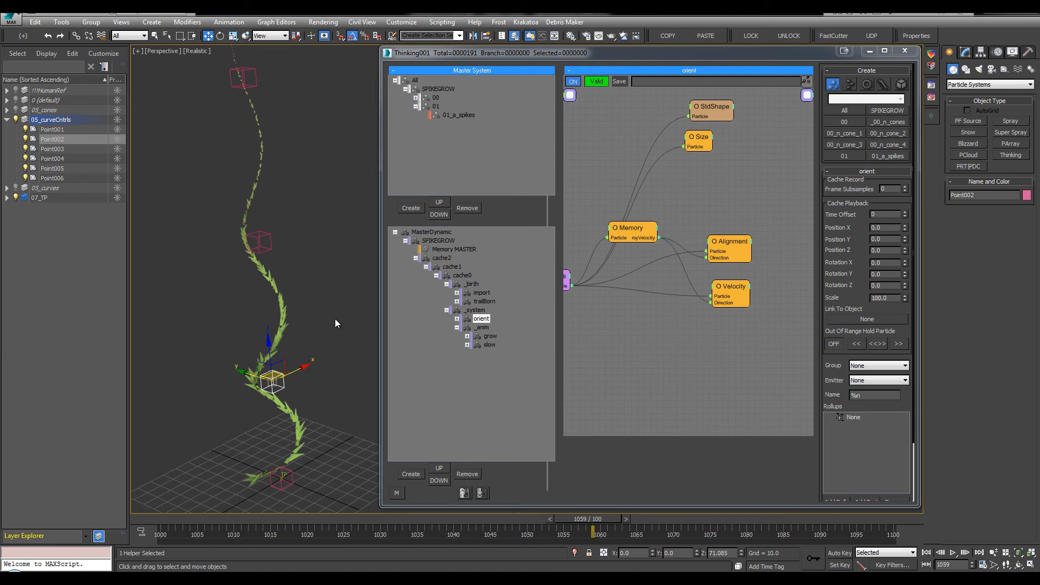
pyautogui.press('q')
pyautogui.click(482, 292)
pyautogui.click(626, 164)
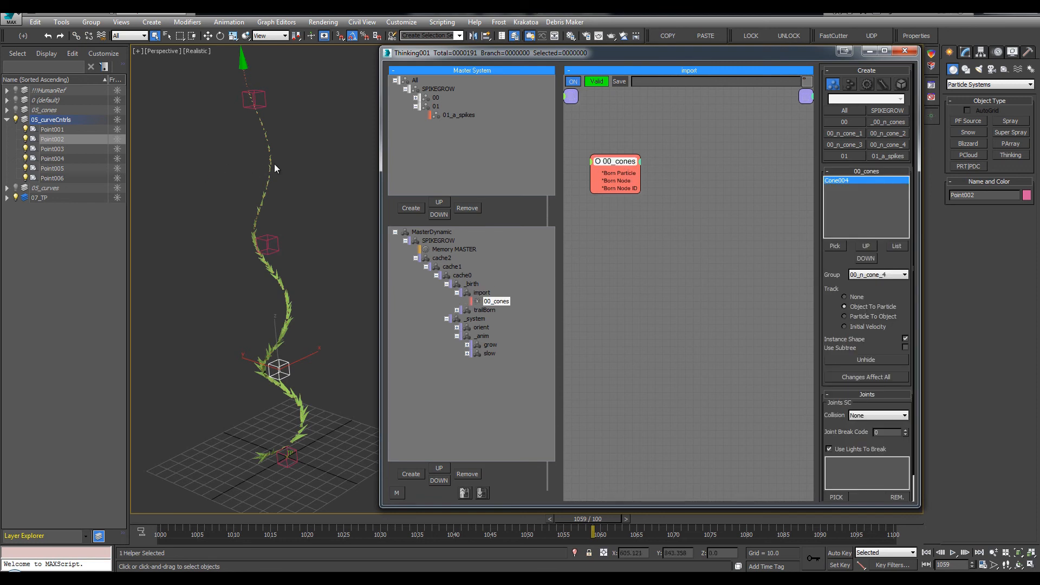
# Unhide the 05_cones layer, go to frame 1000 and add Cone001, Cone002 and Cone003 to the 00_cones operator.
pyautogui.keyDown('alt'); pyautogui.moveTo(274, 164); pyautogui.dragTo(314, 389, button='middle'); pyautogui.keyUp('alt')
pyautogui.click(173, 174)
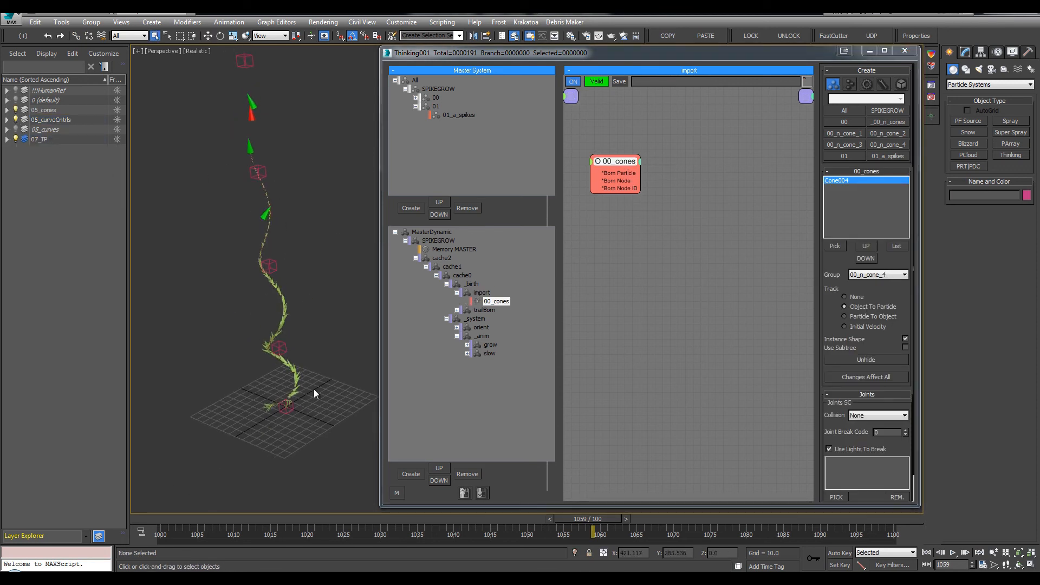
pyautogui.click(161, 519)
pyautogui.moveTo(240, 459); pyautogui.dragTo(239, 430, button='middle')
pyautogui.click(839, 246)
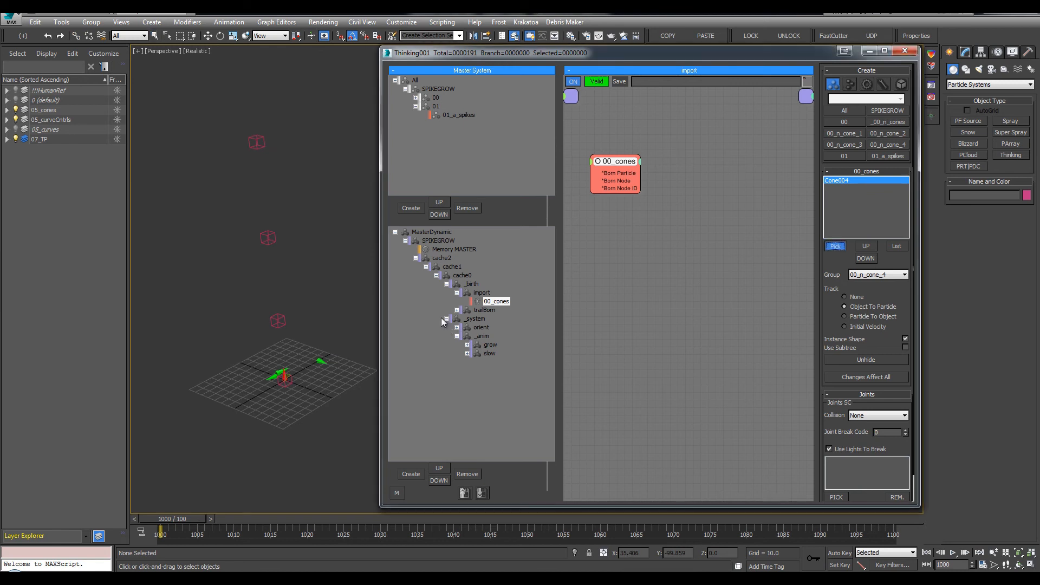
pyautogui.press('h')
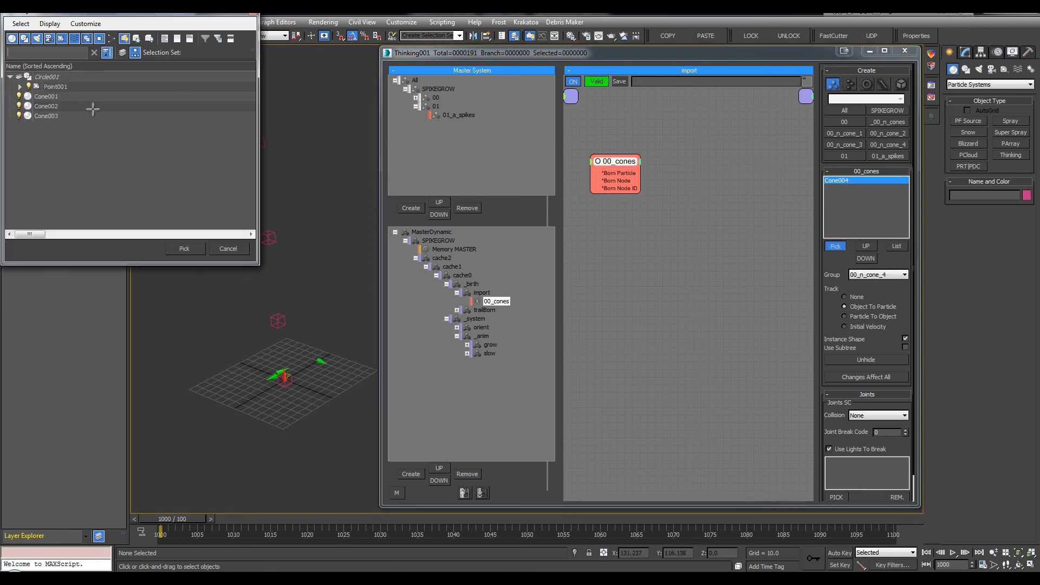
pyautogui.click(54, 96)
pyautogui.keyDown('shift'); pyautogui.click(55, 115); pyautogui.keyUp('shift')
pyautogui.click(184, 249)
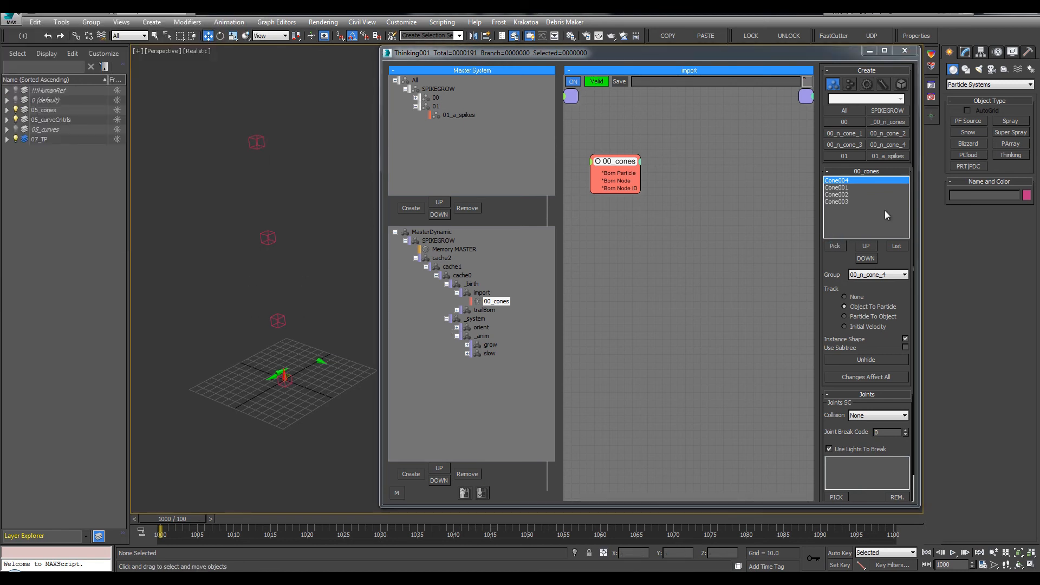
# Reorder the cones in the 00_cones operator into ascending order from Cone001 to Cone004.
pyautogui.click(868, 260)
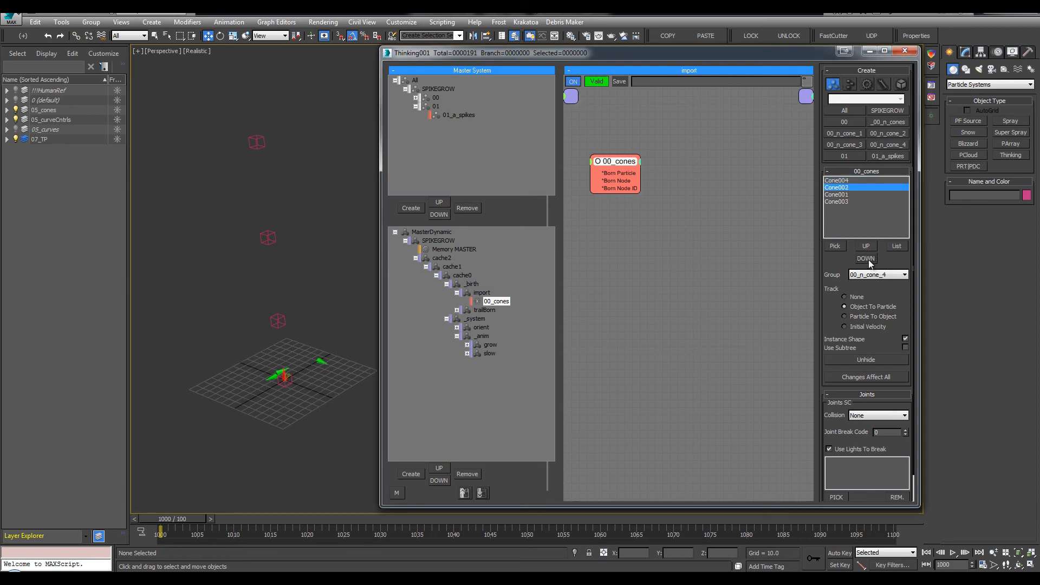
pyautogui.click(869, 260)
pyautogui.click(869, 259)
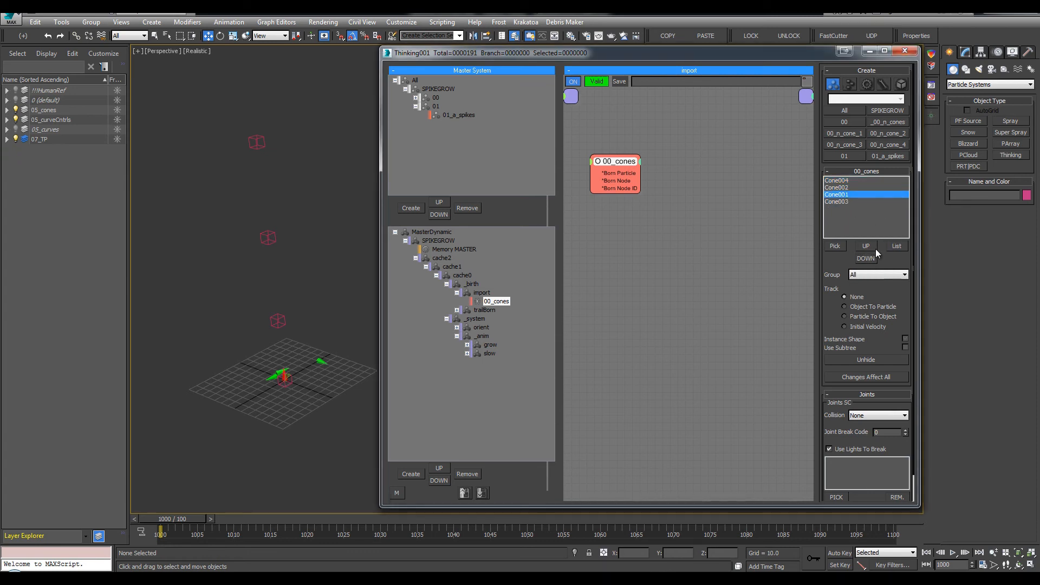
pyautogui.click(872, 247)
pyautogui.click(871, 245)
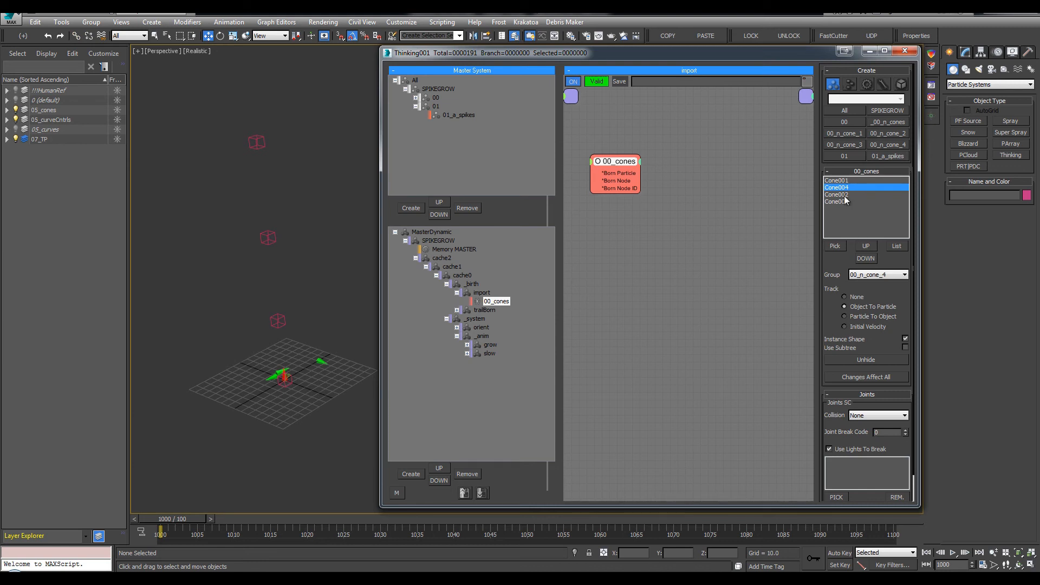
pyautogui.click(846, 195)
pyautogui.click(872, 246)
pyautogui.click(846, 202)
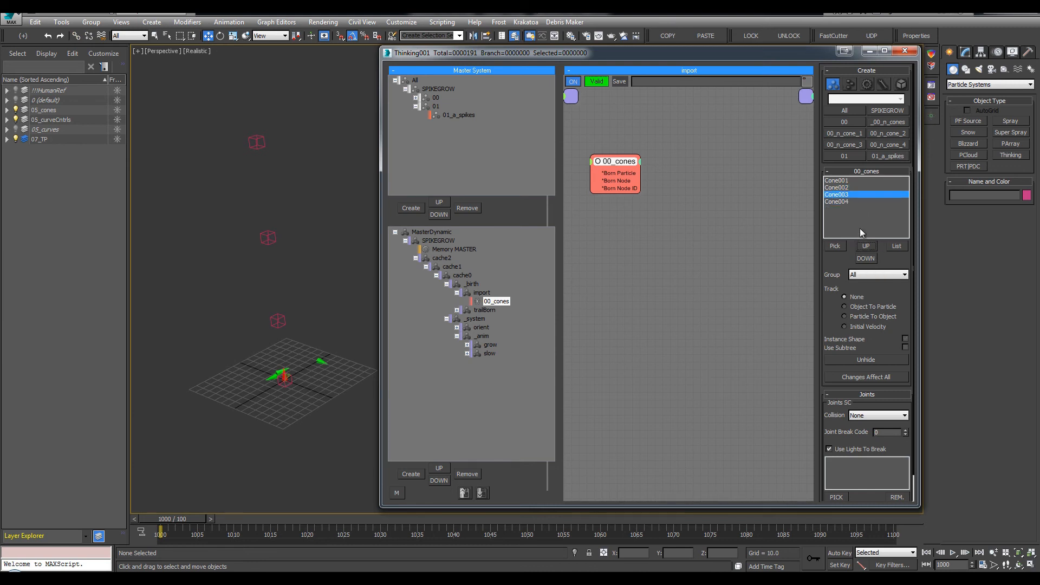
# Assign Cone001, Cone002 and Cone003 to their matching 00_n_cone particle groups.
pyautogui.click(847, 181)
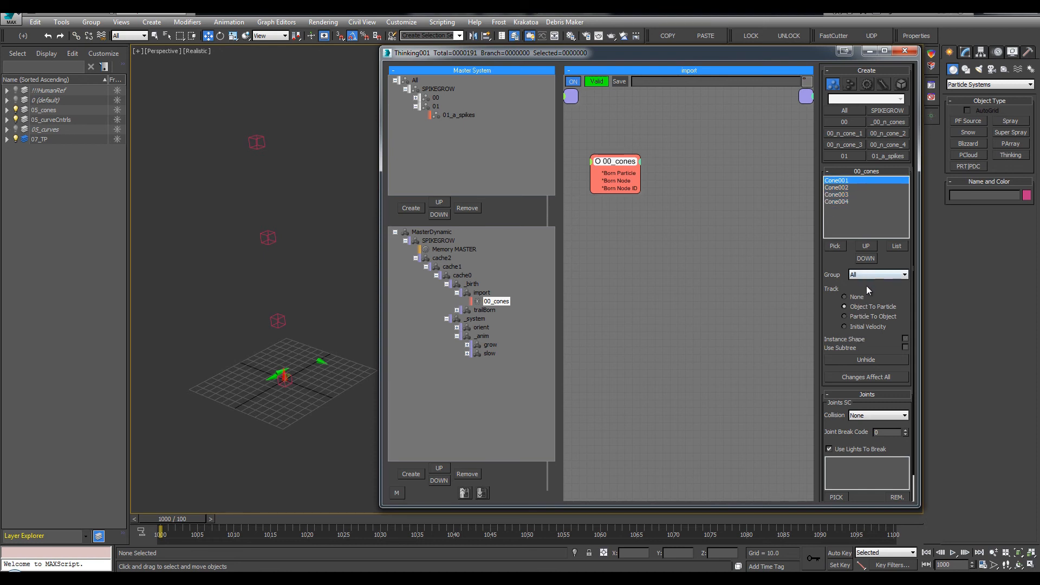
pyautogui.click(877, 275)
pyautogui.click(878, 319)
pyautogui.click(841, 188)
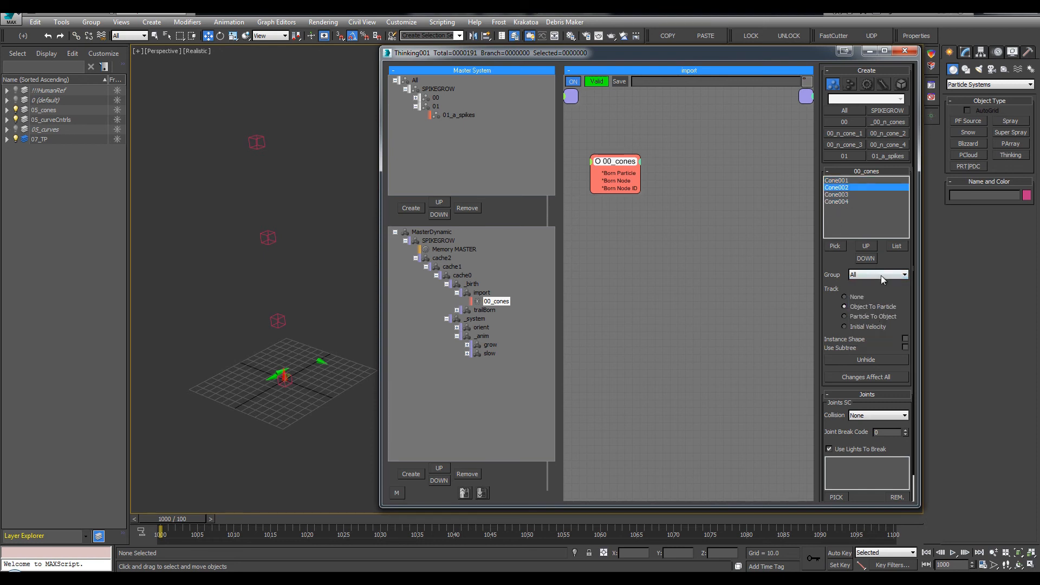
pyautogui.click(883, 276)
pyautogui.click(878, 334)
pyautogui.click(845, 194)
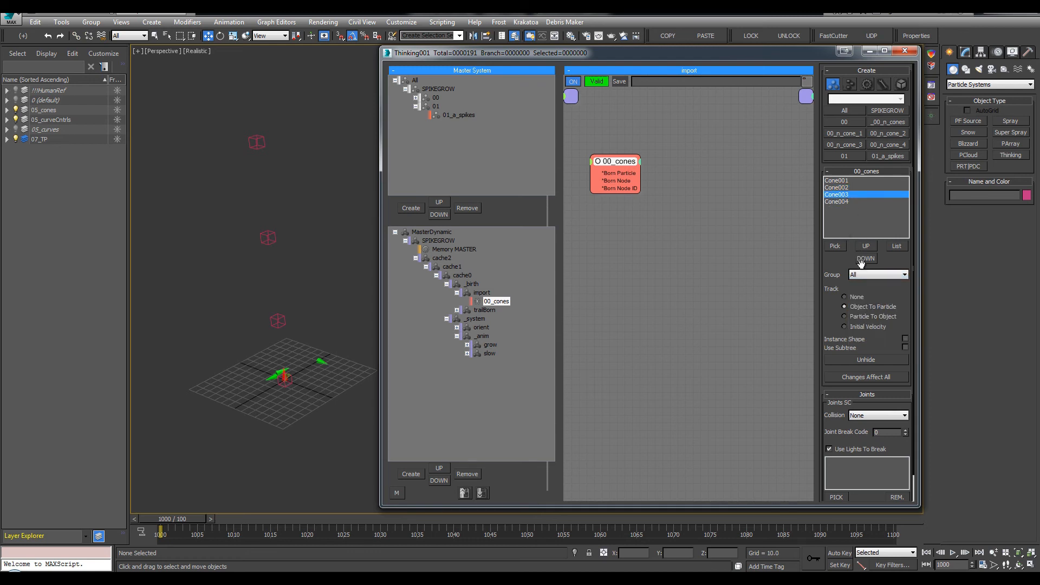
pyautogui.click(878, 274)
pyautogui.click(877, 327)
# Select all four cones in the 00_cones operator and enable Instance Shape for them.
pyautogui.moveTo(841, 205)
pyautogui.mouseDown()
pyautogui.moveTo(843, 182)
pyautogui.moveTo(847, 203)
pyautogui.mouseUp()
pyautogui.click(905, 339)
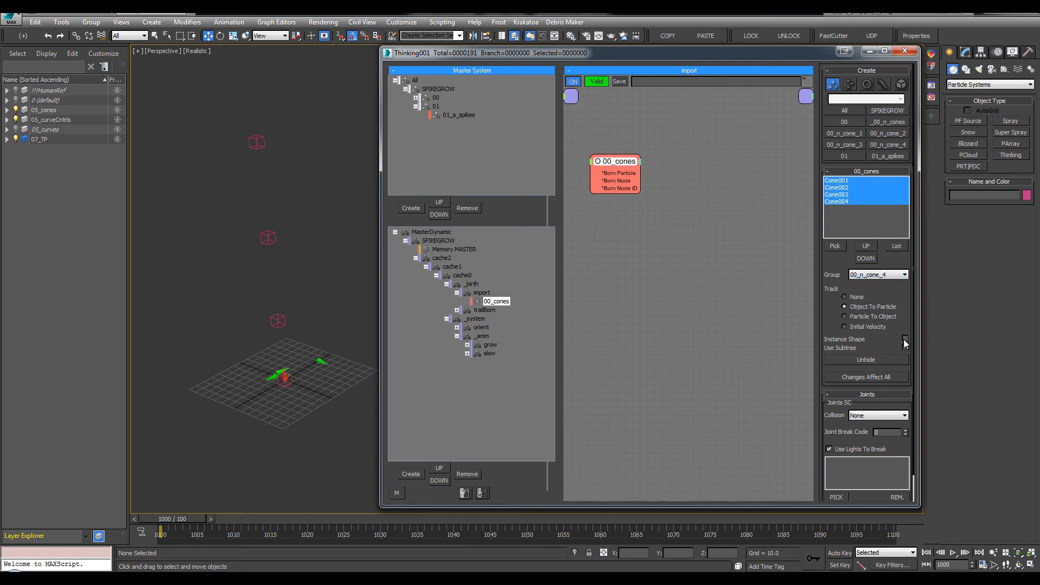
pyautogui.press('q')
pyautogui.moveTo(154, 240); pyautogui.dragTo(154, 241, button='middle')
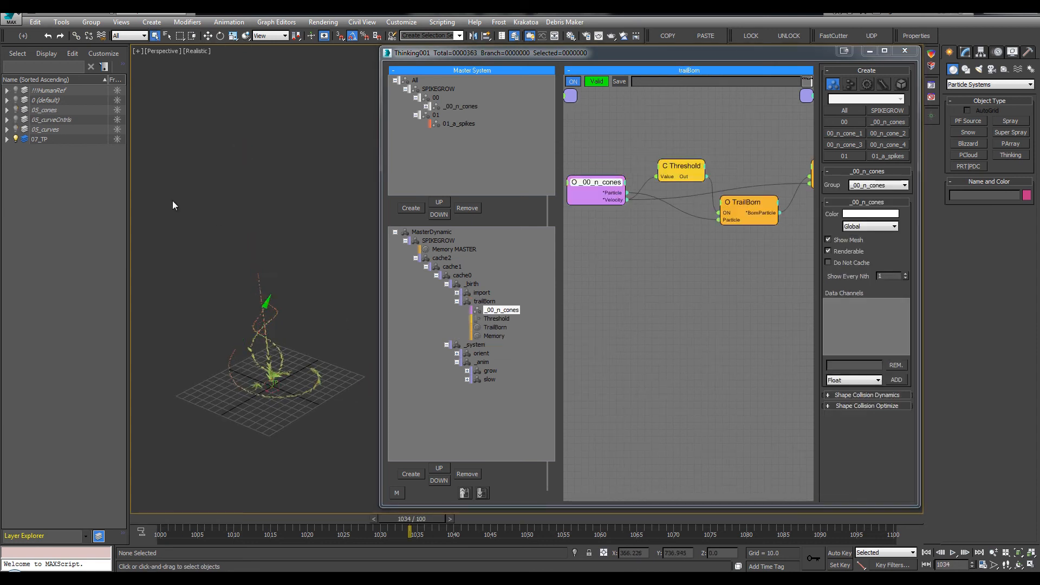
# Play the animation repeatedly in an enlarged viewport to examine spikes growing along all four cone trails.
pyautogui.press('/')
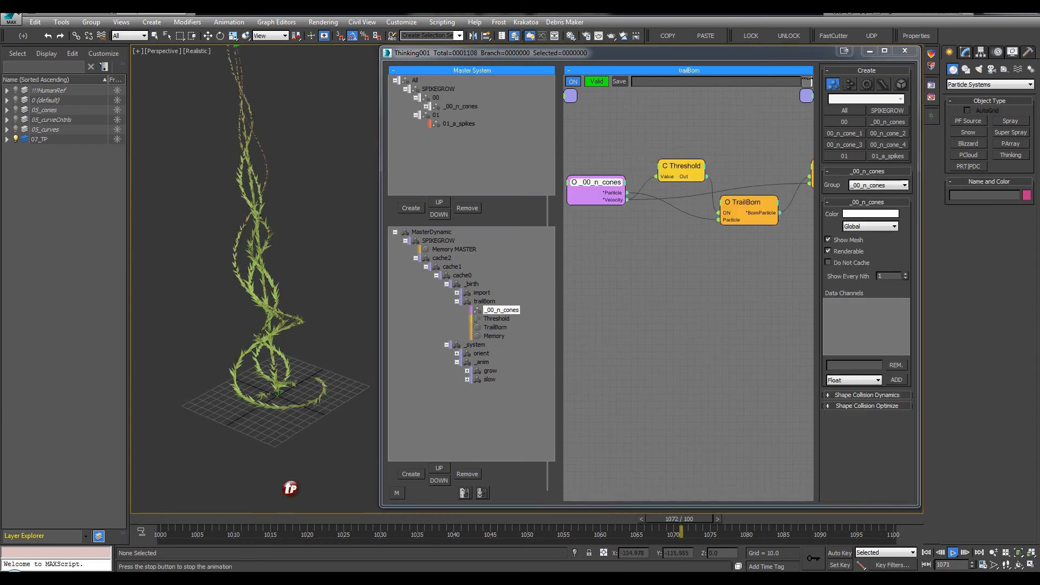
pyautogui.press('/')
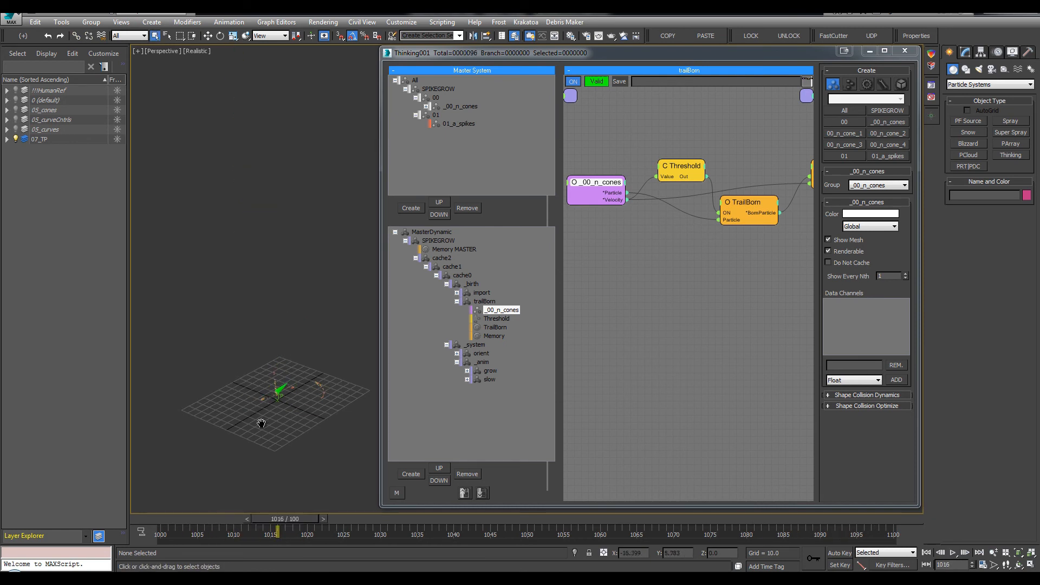
pyautogui.moveTo(261, 424); pyautogui.dragTo(254, 378, button='middle')
pyautogui.press('/')
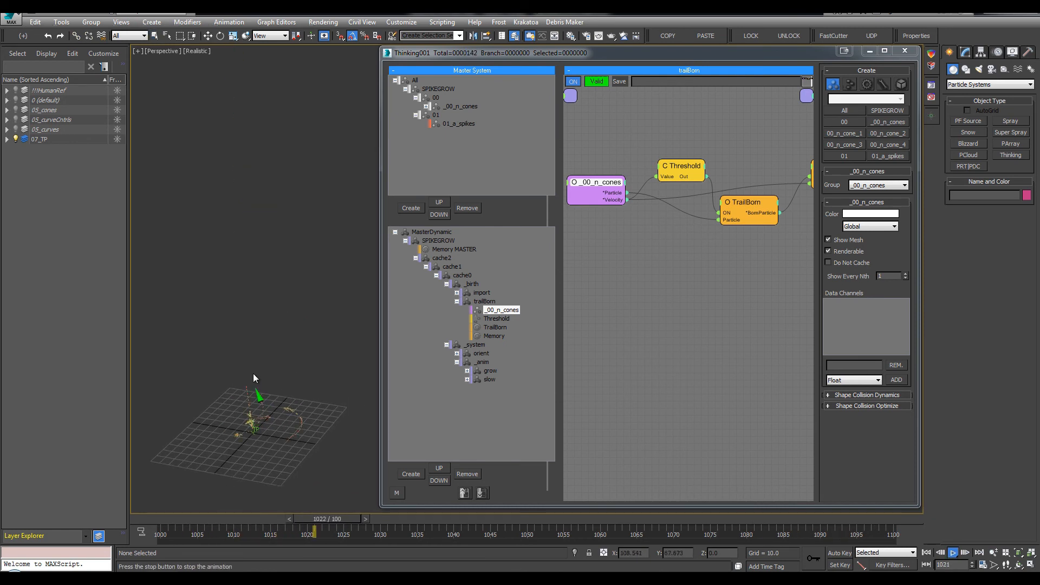
pyautogui.press('/')
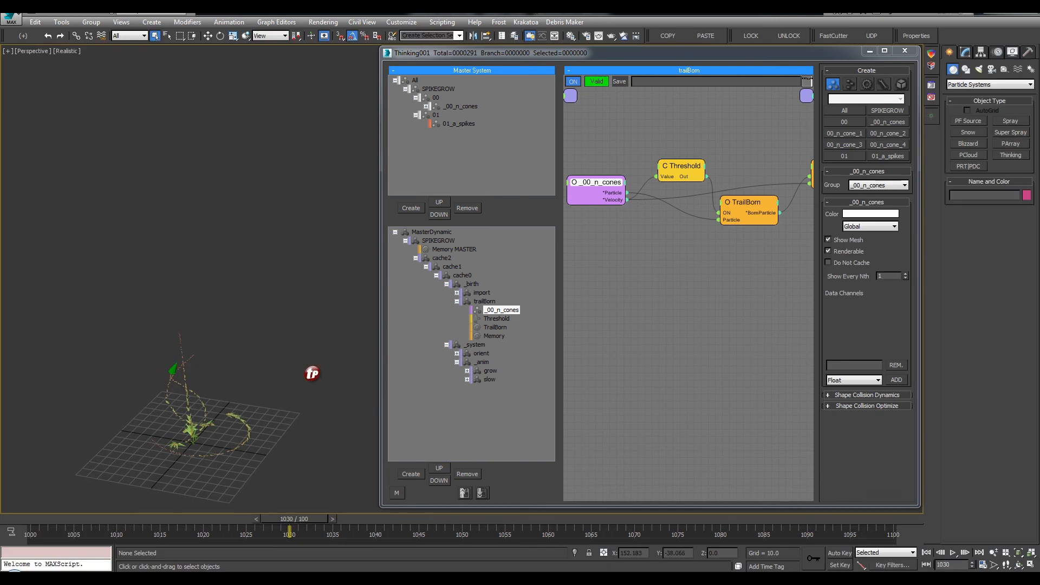
pyautogui.press('/')
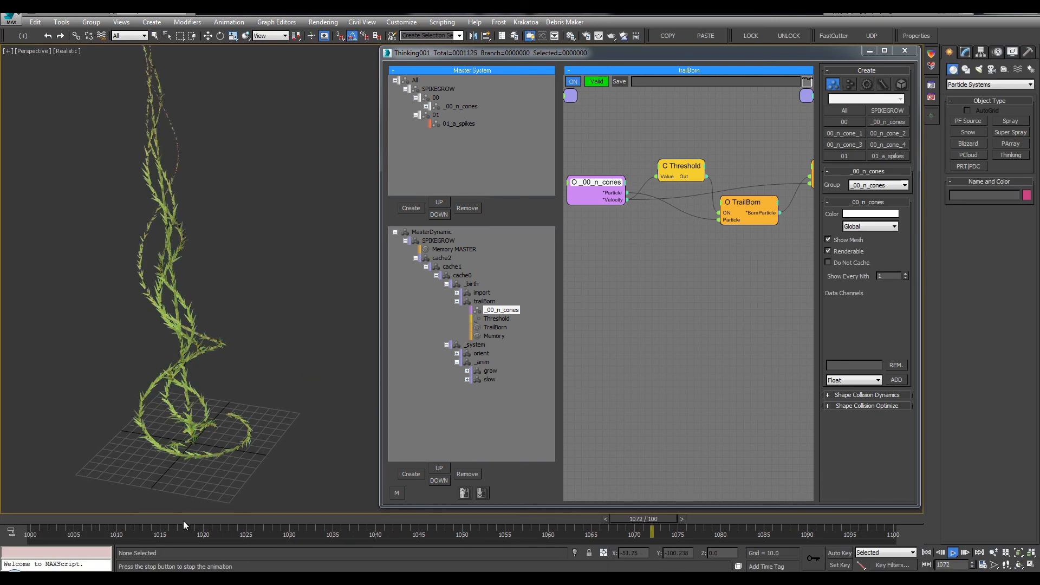
# Show the 05_curveCntrls layer and replay the four-trail spike growth from frame 1000.
pyautogui.press('Home')
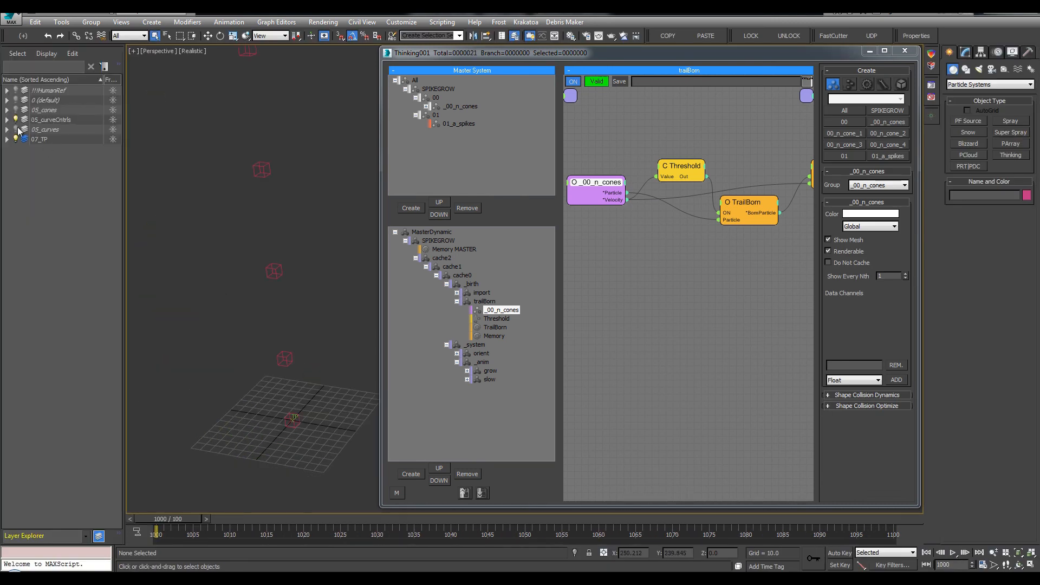
pyautogui.press('/')
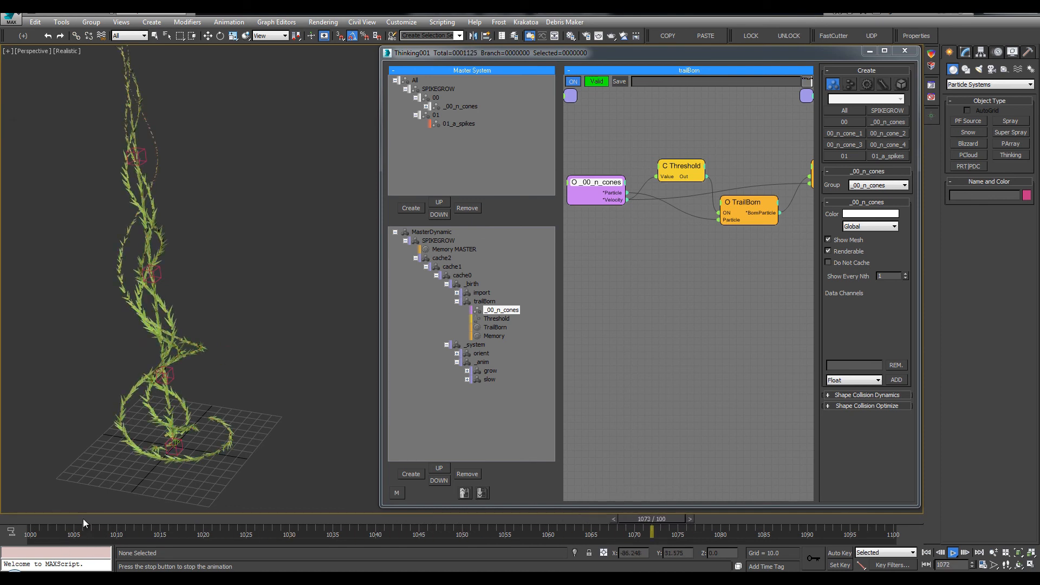
pyautogui.press('Home')
pyautogui.press('/')
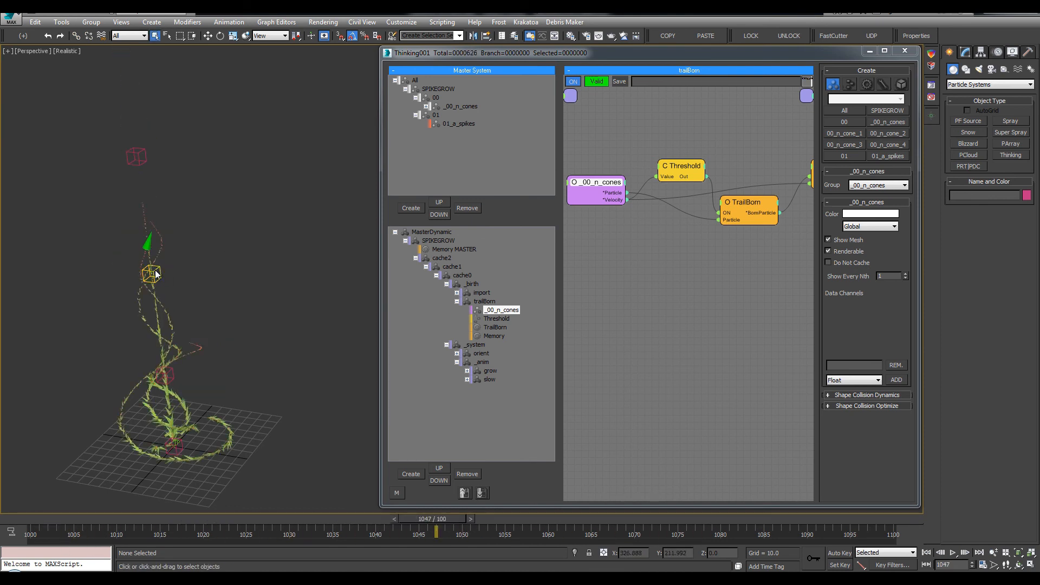
# Select the middle curve control helper and scrub the spike growth forward to frame 1066.
pyautogui.click(155, 274)
pyautogui.keyDown('alt'); pyautogui.moveTo(165, 288); pyautogui.dragTo(141, 294, button='middle'); pyautogui.keyUp('alt')
pyautogui.press('/')
pyautogui.moveTo(244, 520); pyautogui.dragTo(603, 523)
pyautogui.press('w')
pyautogui.keyDown('alt'); pyautogui.moveTo(177, 265); pyautogui.dragTo(284, 287, button='middle'); pyautogui.keyUp('alt')
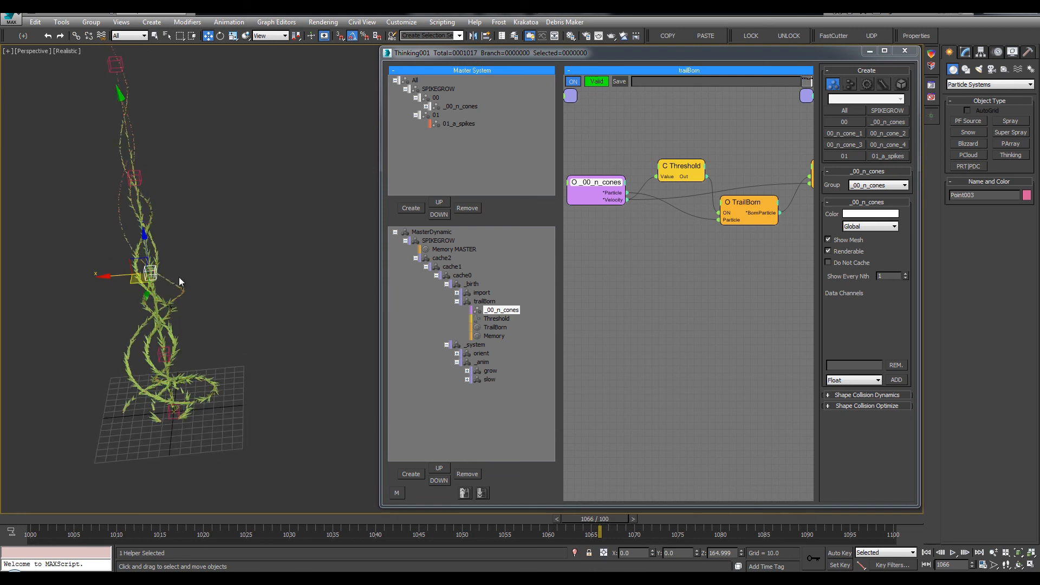
# Replay and scrub the spike growth from several angles to examine how the four spike trails wind around the curve.
pyautogui.moveTo(127, 312)
pyautogui.keyDown('alt'); pyautogui.mouseDown(button='middle')
pyautogui.moveTo(81, 331)
pyautogui.moveTo(184, 264)
pyautogui.moveTo(215, 294)
pyautogui.moveTo(132, 263)
pyautogui.moveTo(110, 274)
pyautogui.moveTo(122, 248)
pyautogui.moveTo(219, 259)
pyautogui.moveTo(193, 258)
pyautogui.mouseUp(button='middle'); pyautogui.keyUp('alt')
pyautogui.press('F3')
pyautogui.click(149, 193)
pyautogui.moveTo(132, 218); pyautogui.dragTo(232, 261, button='middle')
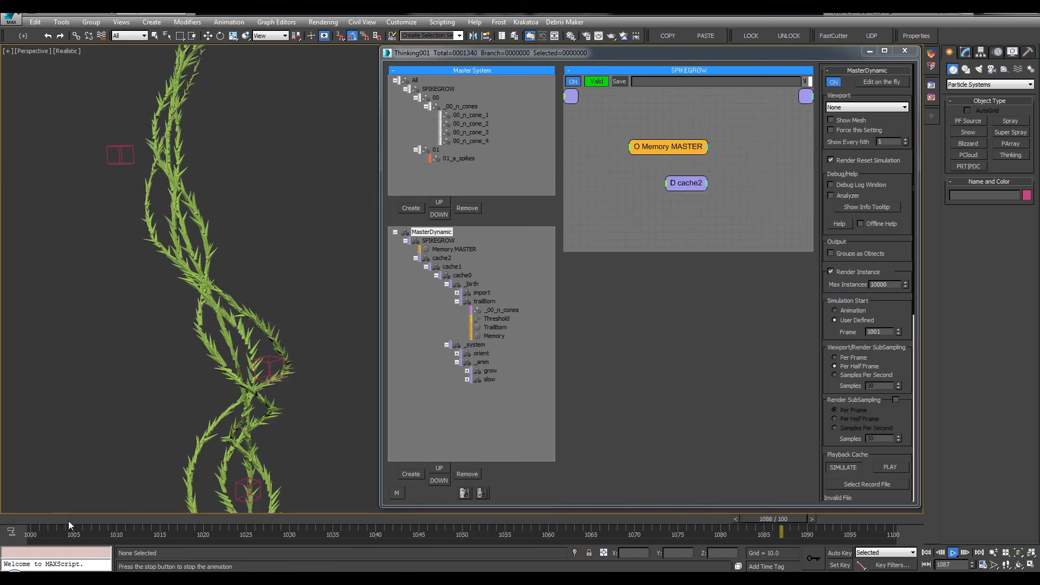
pyautogui.moveTo(68, 520); pyautogui.dragTo(341, 519)
pyautogui.scroll(-5, 279, 332)
pyautogui.keyDown('alt'); pyautogui.moveTo(279, 332); pyautogui.dragTo(235, 306, button='middle'); pyautogui.keyUp('alt')
pyautogui.press('/')
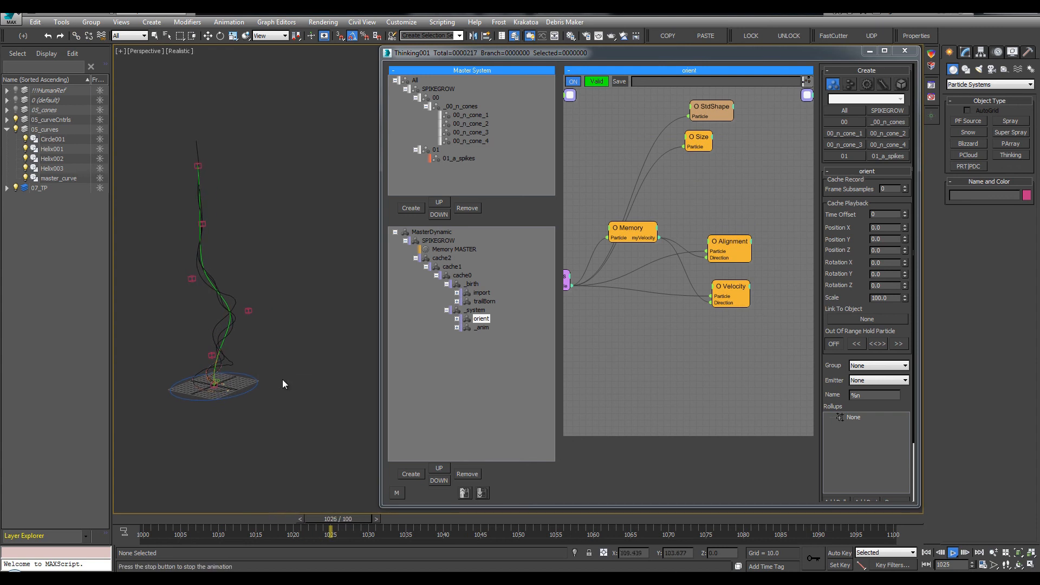
pyautogui.press('/')
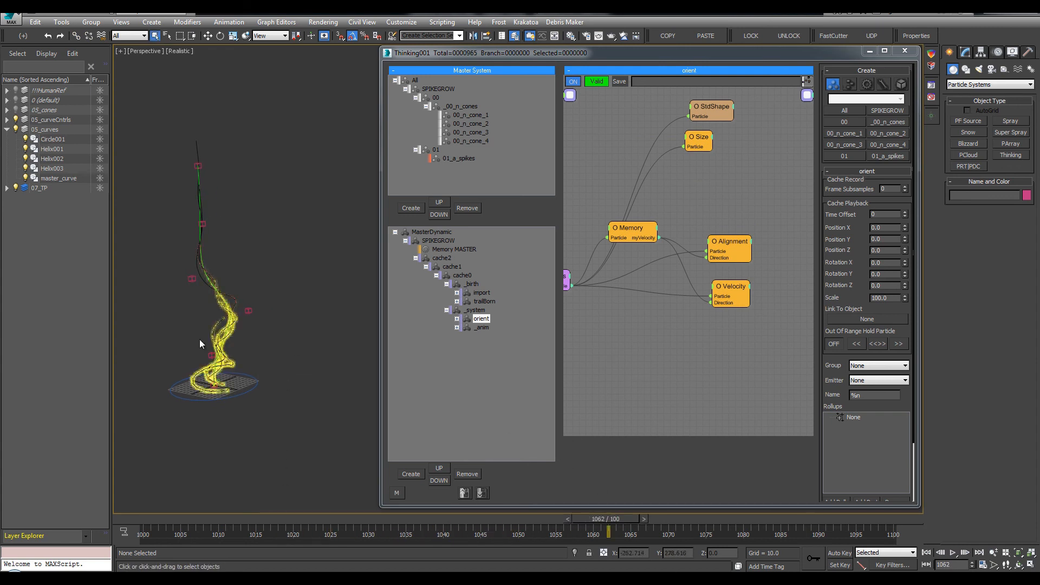
# Select the base circle Circle001 and rotate it 70 degrees about X to tilt the whole curve rig.
pyautogui.click(261, 383)
pyautogui.press('e')
pyautogui.scroll(3, 255, 374)
pyautogui.moveTo(233, 347); pyautogui.dragTo(269, 350, button='middle')
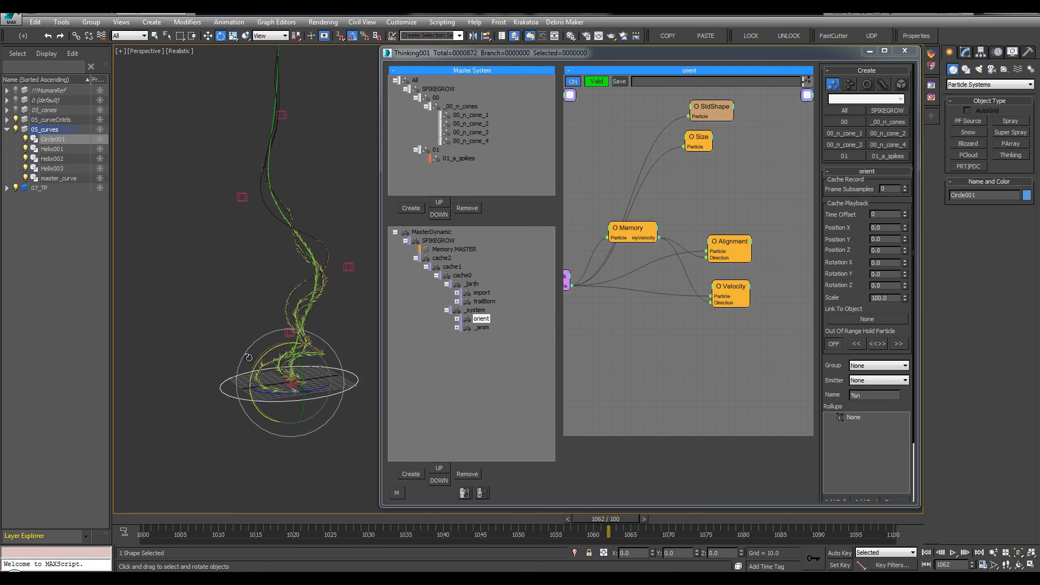
pyautogui.moveTo(249, 358); pyautogui.dragTo(236, 368)
pyautogui.keyDown('alt'); pyautogui.moveTo(236, 368); pyautogui.dragTo(264, 345, button='middle'); pyautogui.keyUp('alt')
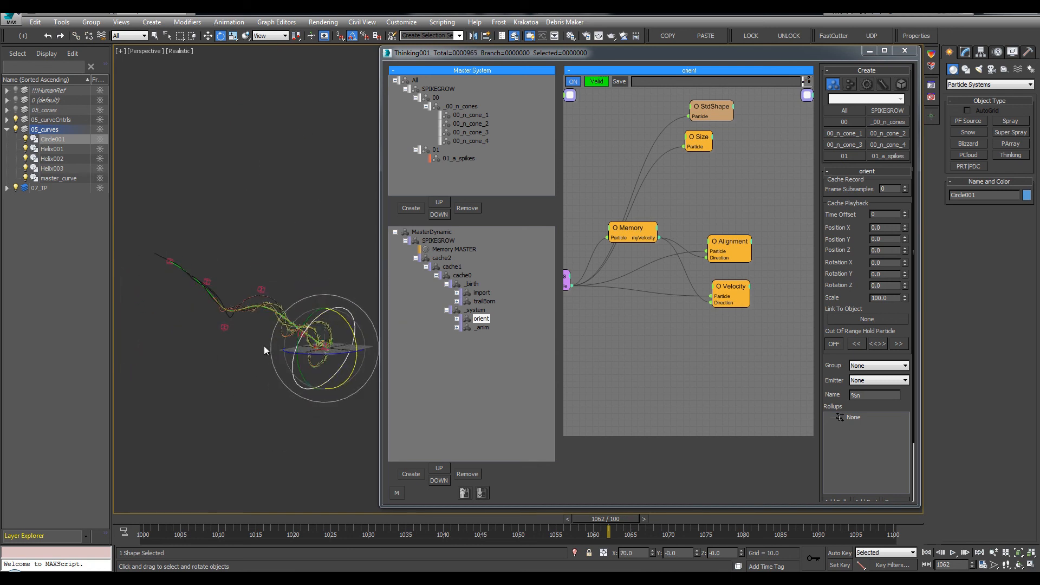
# Move Circle001 with its attached curves off the grid to about X -280, Y -287.
pyautogui.press('q')
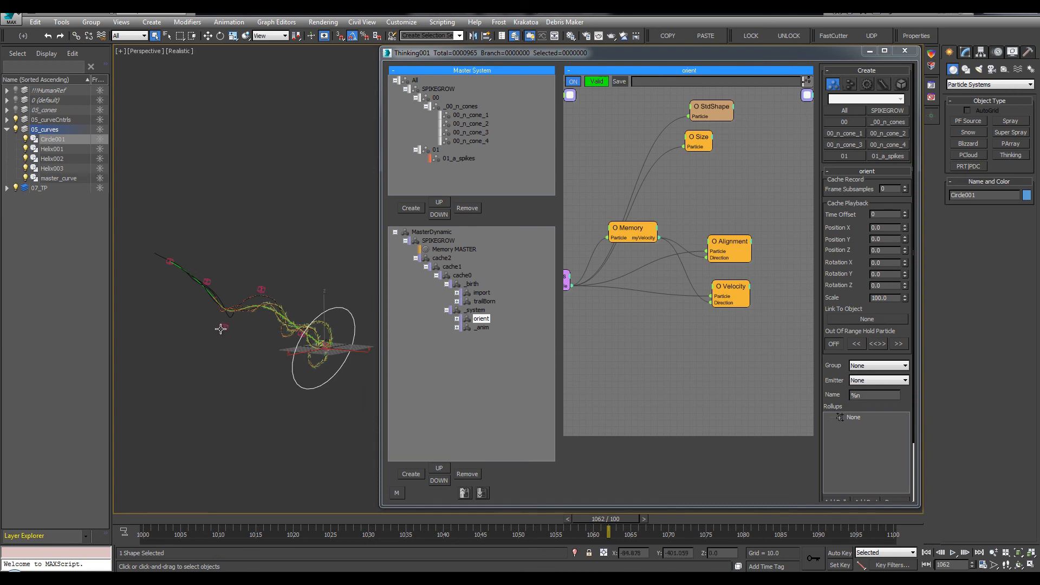
pyautogui.press('l')
pyautogui.keyDown('alt'); pyautogui.moveTo(255, 325); pyautogui.dragTo(237, 363, button='middle'); pyautogui.keyUp('alt')
pyautogui.press('w')
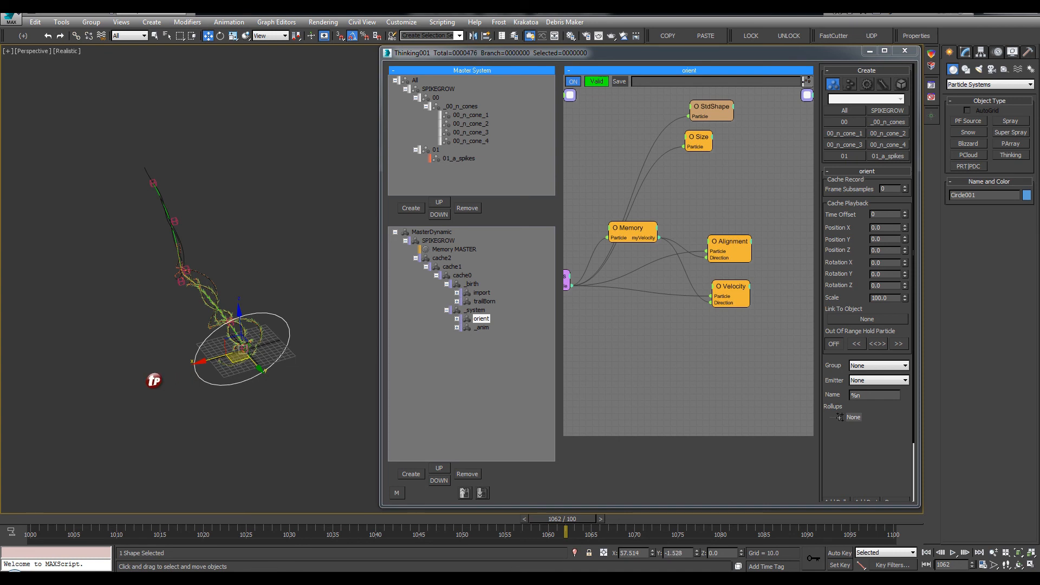
pyautogui.moveTo(153, 380); pyautogui.dragTo(318, 281)
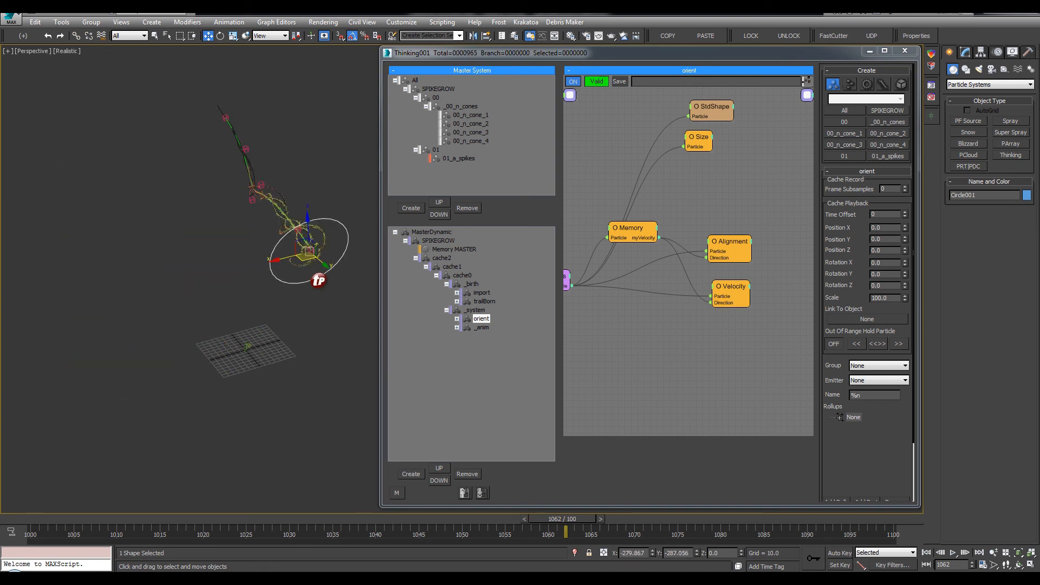
pyautogui.keyDown('alt'); pyautogui.moveTo(318, 280); pyautogui.dragTo(282, 334, button='middle'); pyautogui.keyUp('alt')
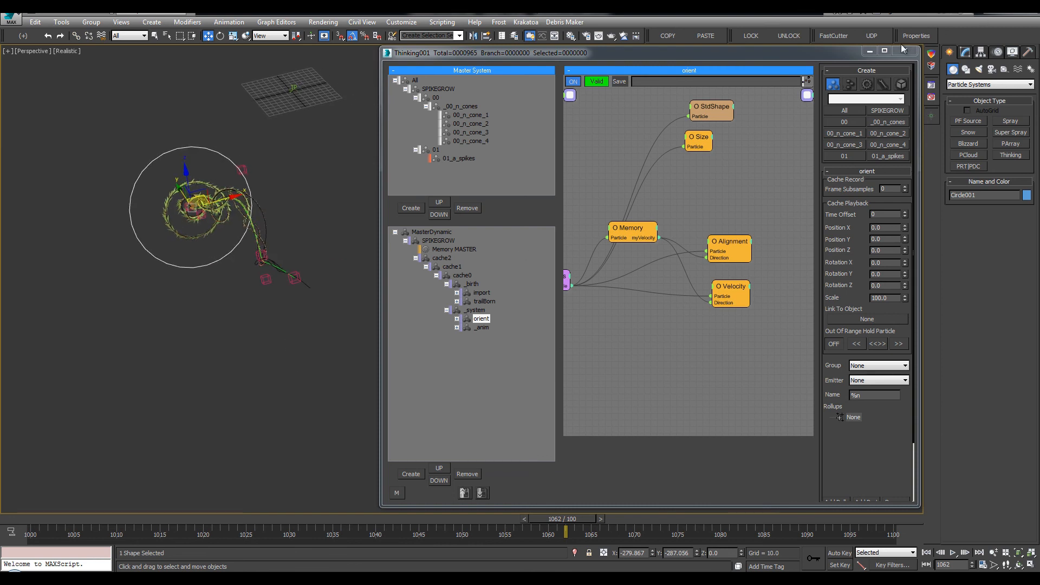
# Close the Thinking Particles window, return to frame 1000 and reposition the curve control helpers to bend the master curve into an arch.
pyautogui.click(905, 50)
pyautogui.moveTo(401, 260)
pyautogui.keyDown('alt'); pyautogui.mouseDown(button='middle')
pyautogui.moveTo(437, 242)
pyautogui.moveTo(500, 311)
pyautogui.moveTo(492, 199)
pyautogui.moveTo(504, 262)
pyautogui.moveTo(394, 254)
pyautogui.moveTo(405, 249)
pyautogui.mouseUp(button='middle'); pyautogui.keyUp('alt')
pyautogui.click(500, 169)
pyautogui.press('Home')
pyautogui.moveTo(477, 203); pyautogui.dragTo(359, 190)
pyautogui.click(531, 129)
pyautogui.moveTo(522, 111); pyautogui.dragTo(217, 275)
pyautogui.moveTo(460, 242); pyautogui.dragTo(494, 184)
pyautogui.moveTo(333, 156); pyautogui.dragTo(333, 156)
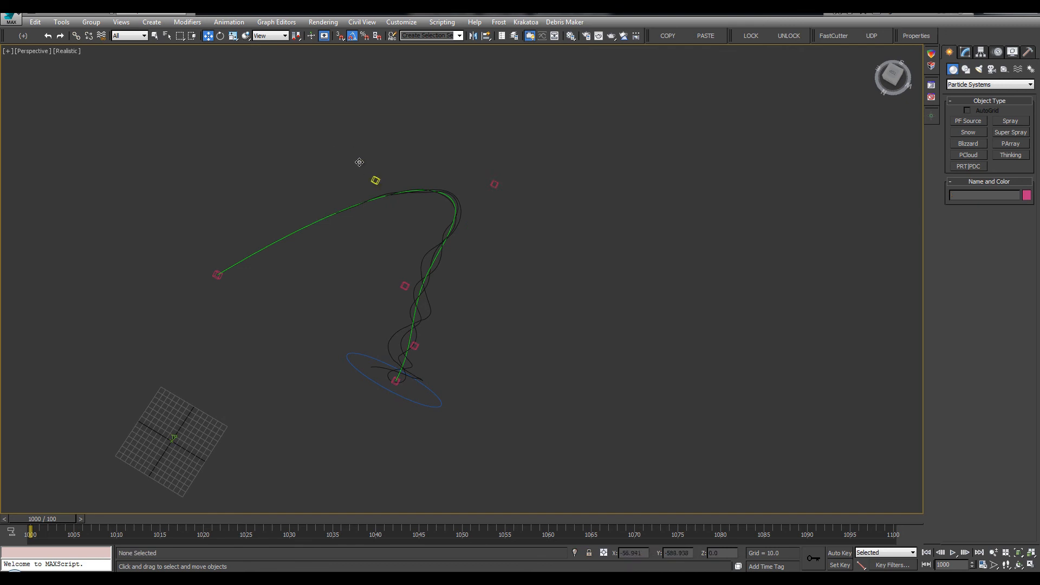
# Deselect the helpers and replay the spike growth along the reshaped curve.
pyautogui.keyDown('alt'); pyautogui.moveTo(333, 156); pyautogui.dragTo(520, 346, button='middle'); pyautogui.keyUp('alt')
pyautogui.click(408, 268)
pyautogui.press('q')
pyautogui.keyDown('alt'); pyautogui.moveTo(381, 372); pyautogui.dragTo(425, 327, button='middle'); pyautogui.keyUp('alt')
pyautogui.press('/')
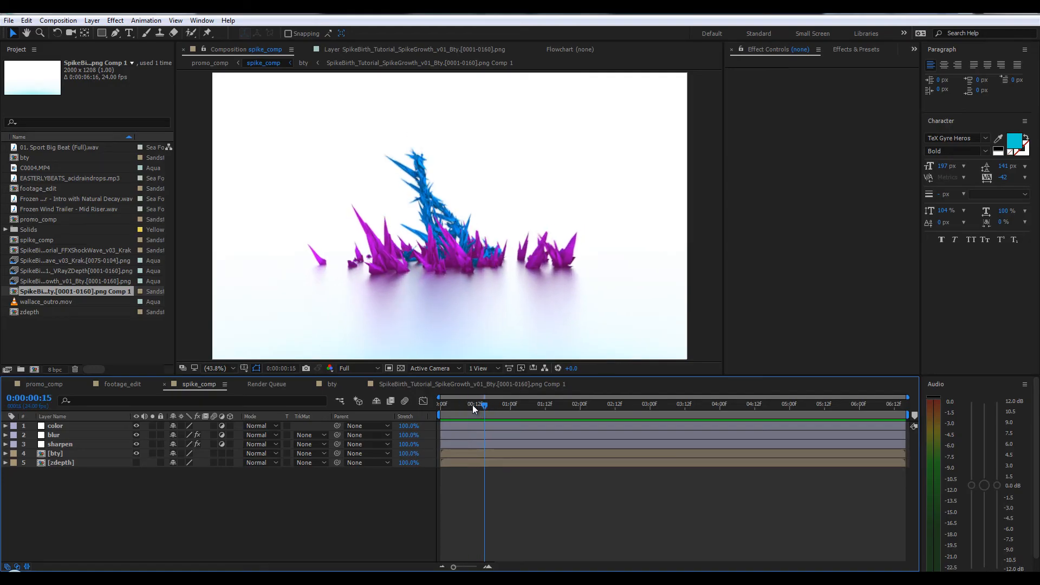
# Preview and scrub the rendered spike animation in the After Effects spike_comp composition.
pyautogui.press('space')
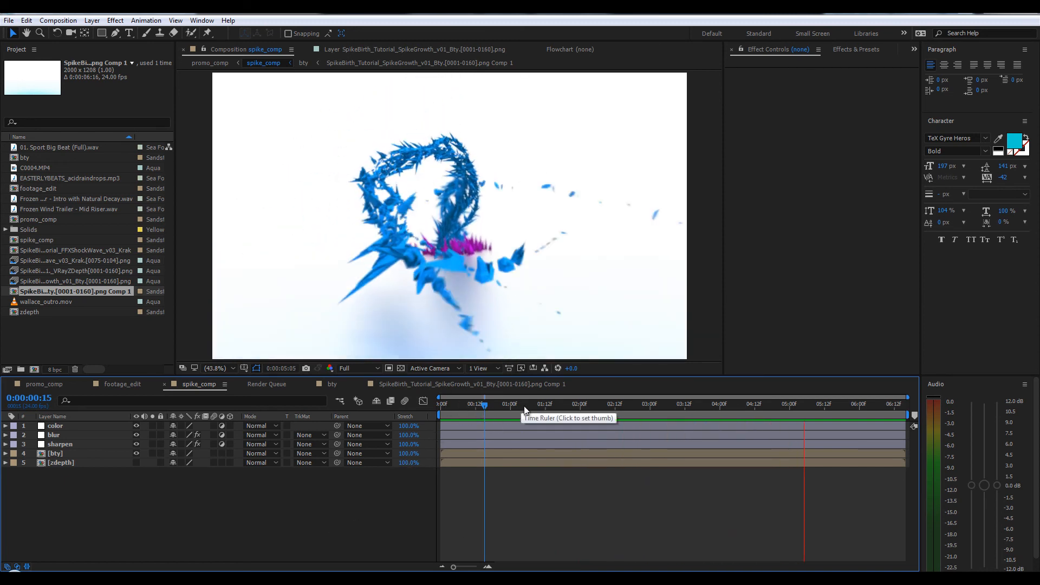
pyautogui.moveTo(518, 408); pyautogui.dragTo(850, 407)
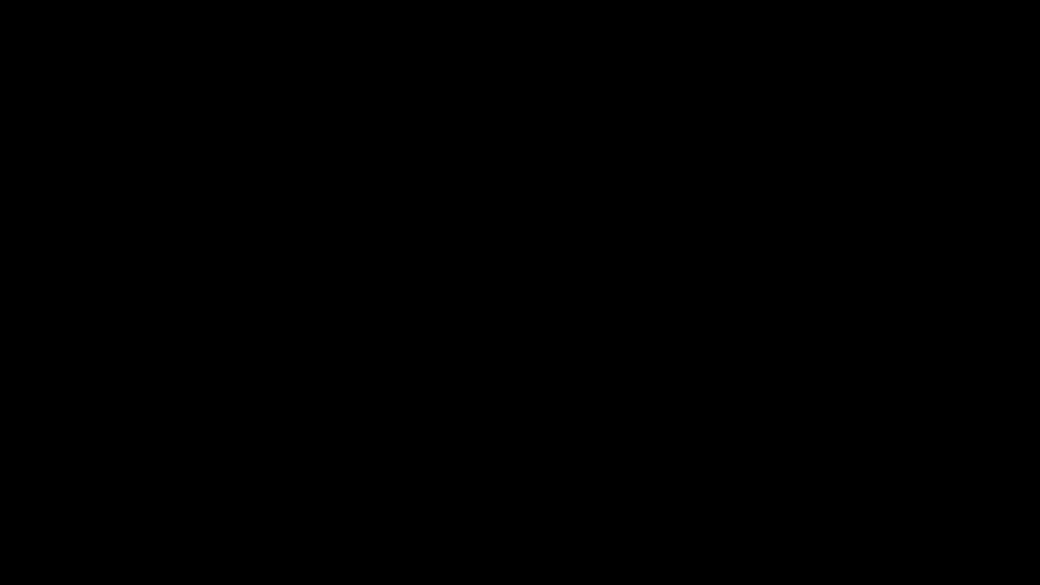
# Back in 3ds Max, close the Thinking Particles window and hide the 05_curveCntrls and 05_curves layers.
pyautogui.scroll(2, 191, 389)
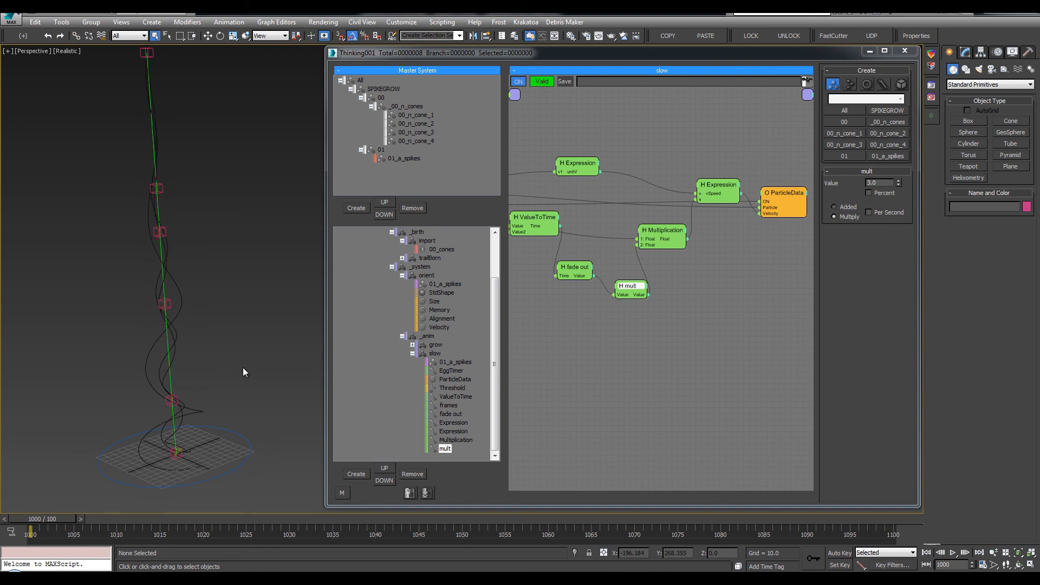
pyautogui.moveTo(225, 404); pyautogui.dragTo(239, 384, button='middle')
pyautogui.click(905, 50)
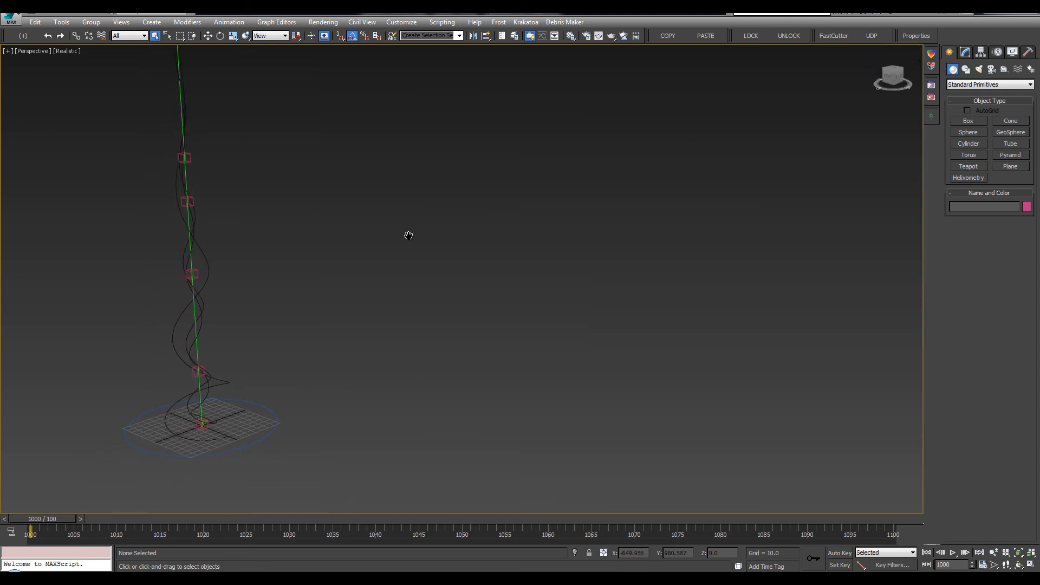
pyautogui.moveTo(406, 232); pyautogui.dragTo(590, 243, button='middle')
pyautogui.click(15, 119)
pyautogui.click(15, 129)
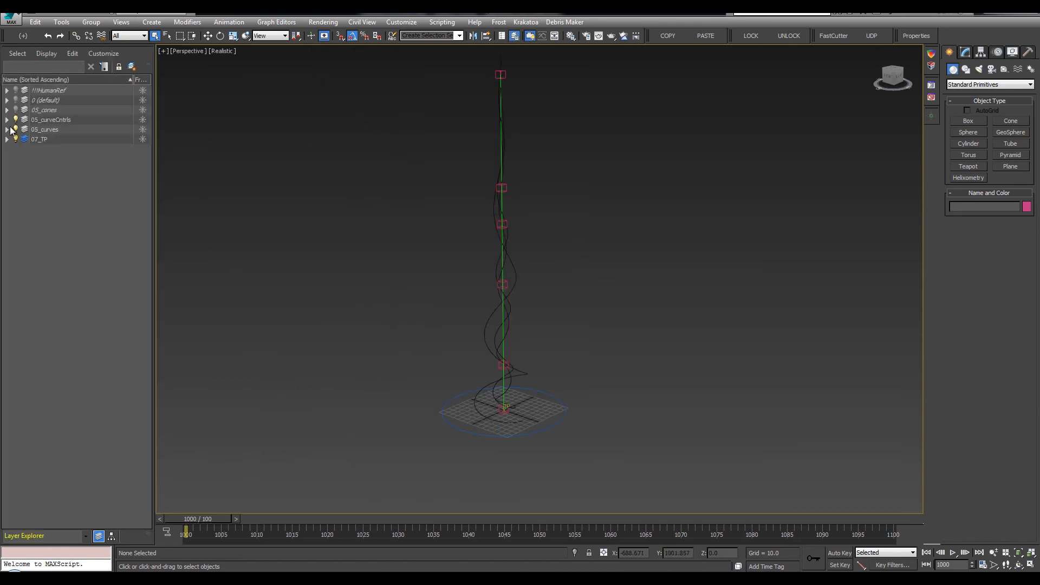
# Create a new layer and name it 05_instGeo.
pyautogui.click(132, 66)
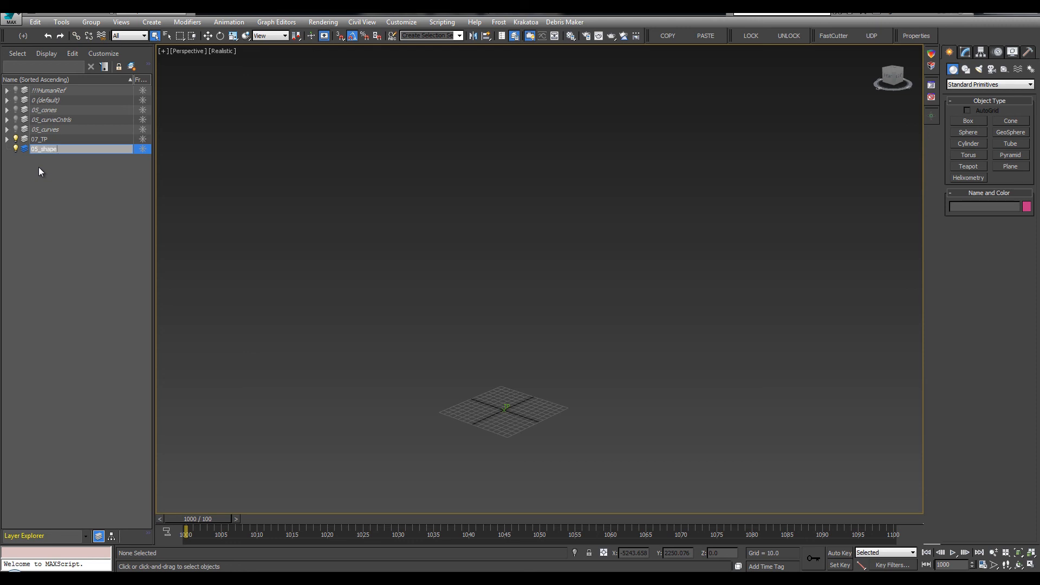
pyautogui.write('sd')
pyautogui.press('Return')
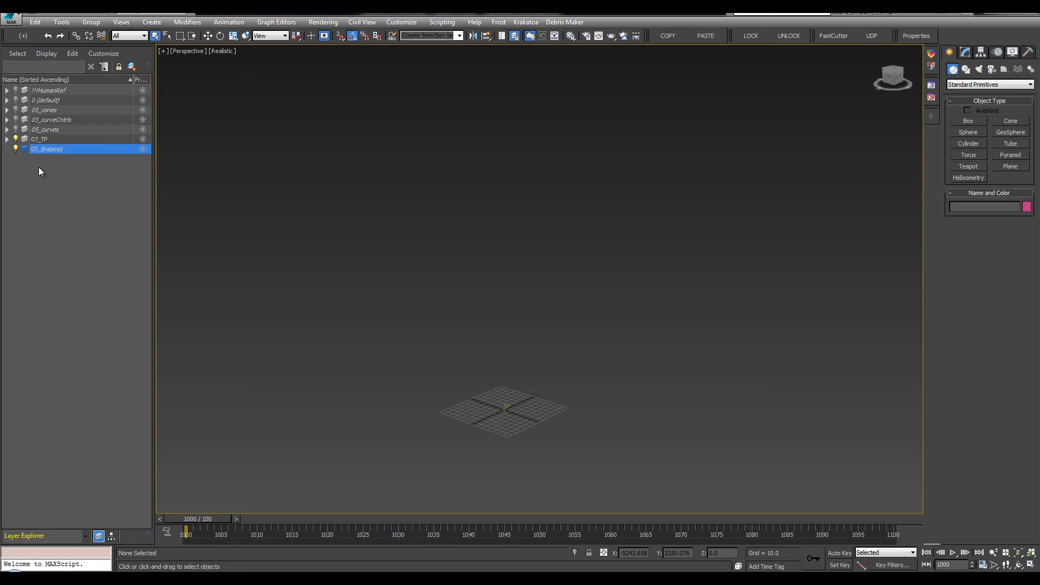
pyautogui.click(60, 150)
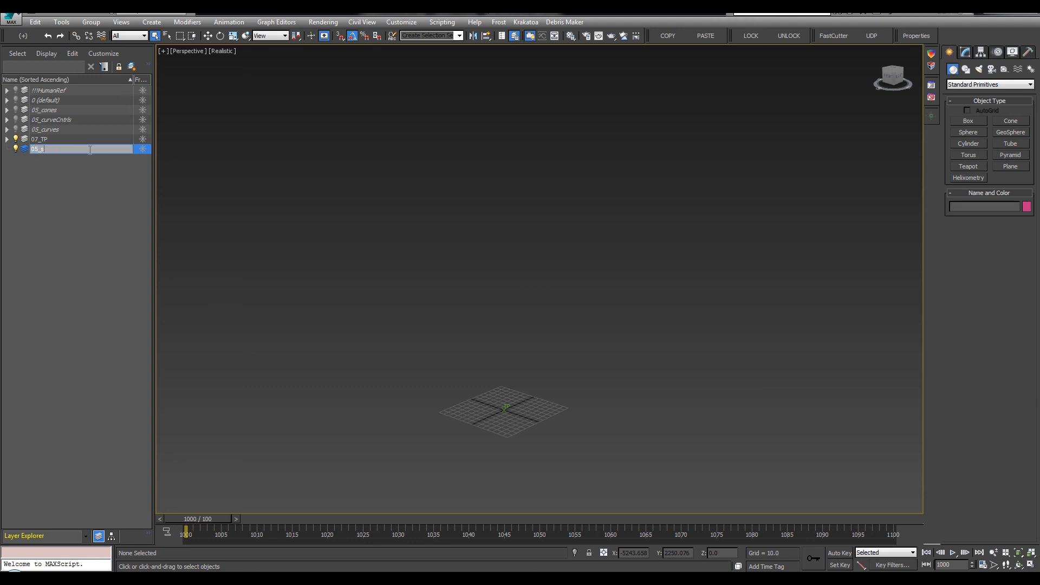
pyautogui.write('05_instGeo')
pyautogui.press('Return')
pyautogui.hotkey('ctrl', 'x')
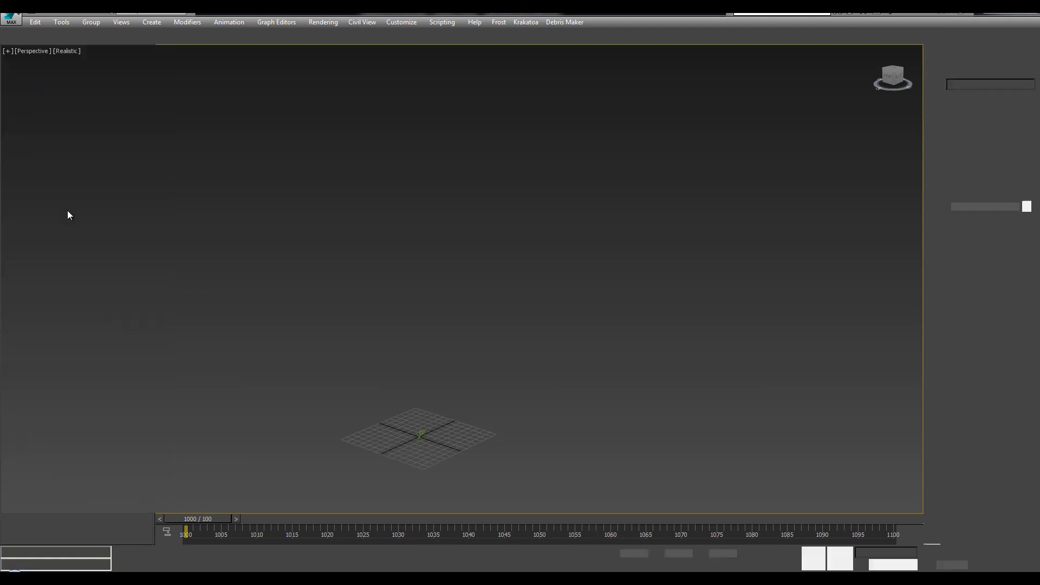
pyautogui.hotkey('ctrl', 'x')
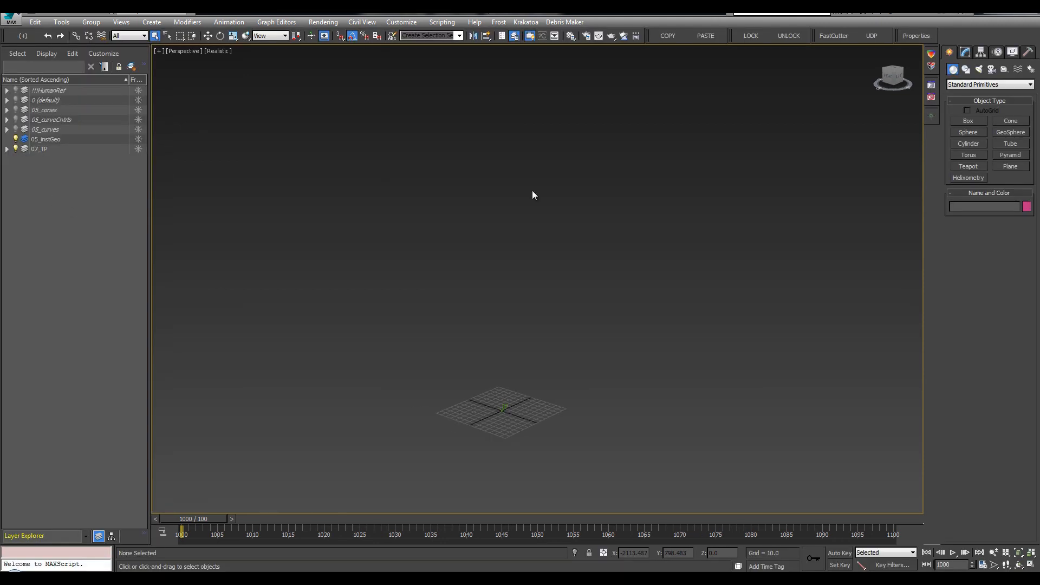
# Create a pointed cone near the grid centre with a base radius of about 11.3 and a height of about 76.5.
pyautogui.keyDown('alt'); pyautogui.moveTo(515, 311); pyautogui.dragTo(588, 305, button='middle'); pyautogui.keyUp('alt')
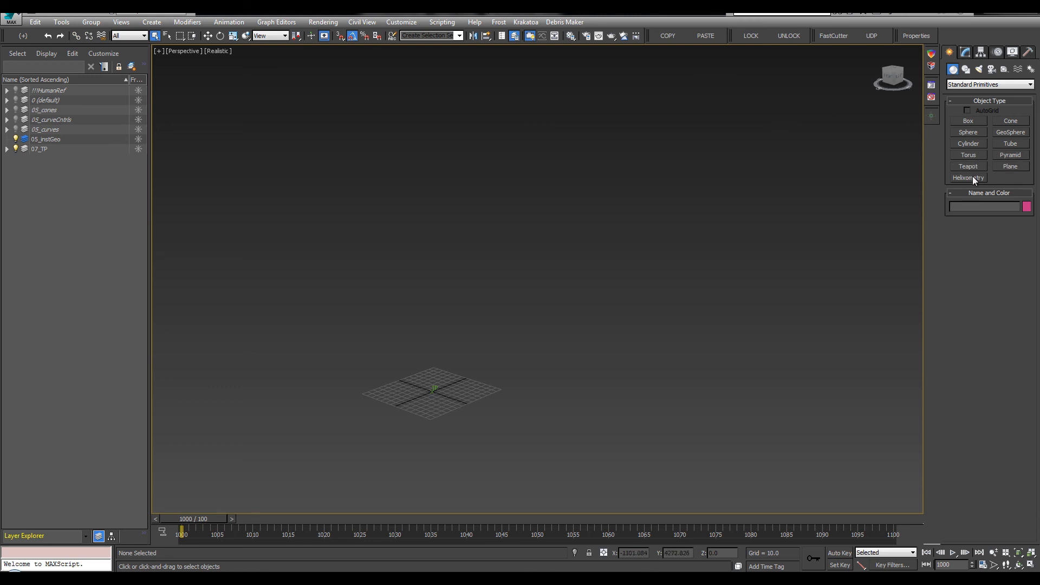
pyautogui.click(1010, 121)
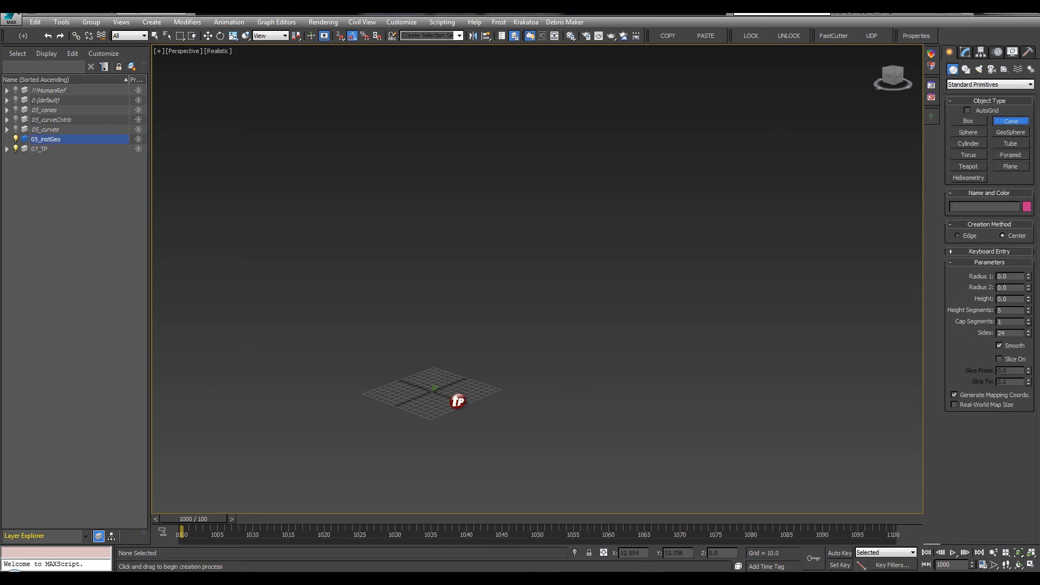
pyautogui.moveTo(444, 390); pyautogui.dragTo(451, 392)
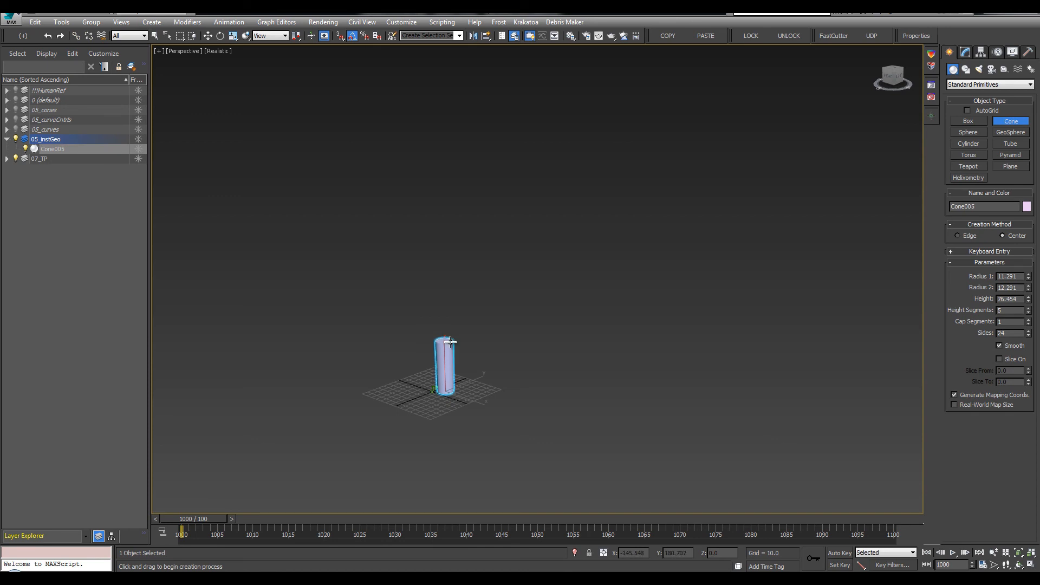
pyautogui.rightClick(596, 254)
# Show the MasterDynamic settings in Thinking Particles, close the window and hide the 07_TP layer.
pyautogui.click(931, 54)
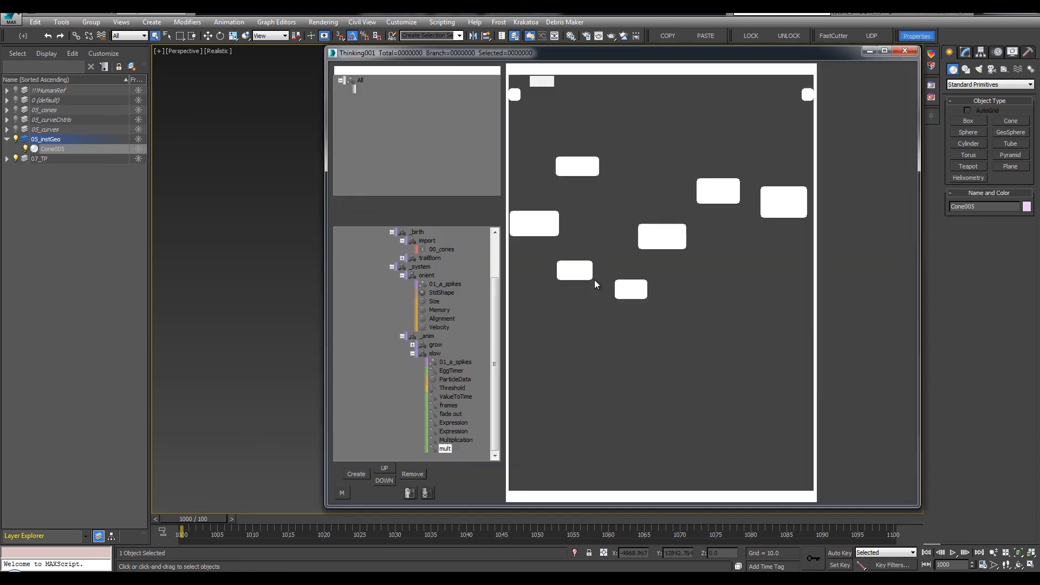
pyautogui.click(497, 253)
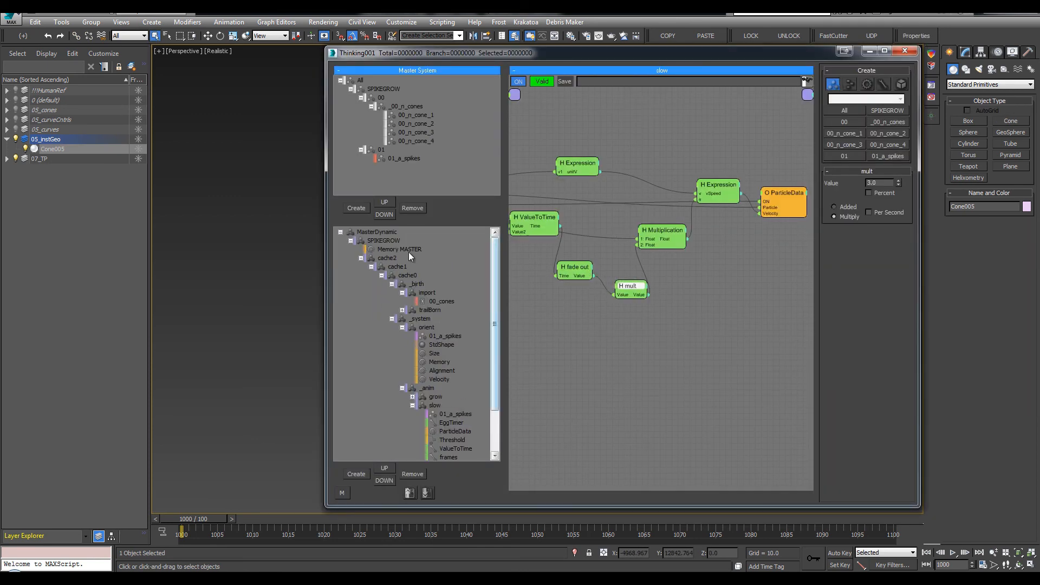
pyautogui.click(373, 233)
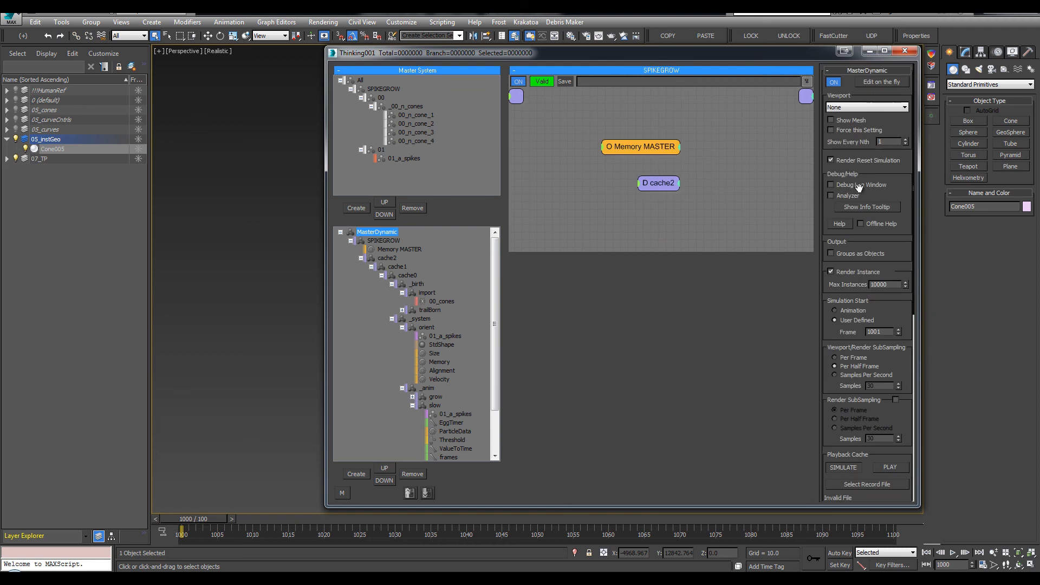
pyautogui.click(902, 53)
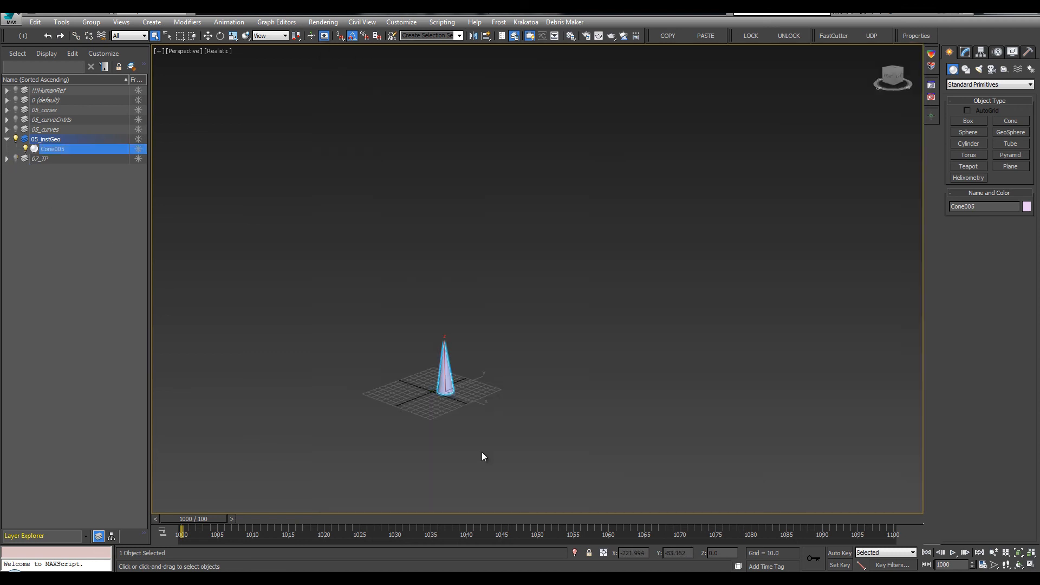
# Display edged faces in the viewport and turn off Smooth for the new cone.
pyautogui.scroll(4, 460, 402)
pyautogui.press('F4')
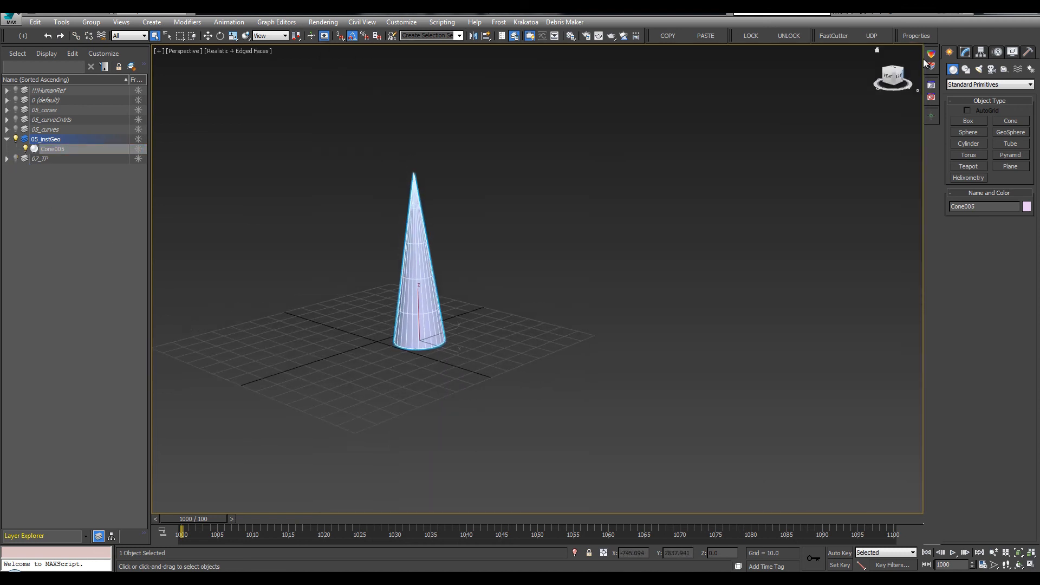
pyautogui.click(969, 51)
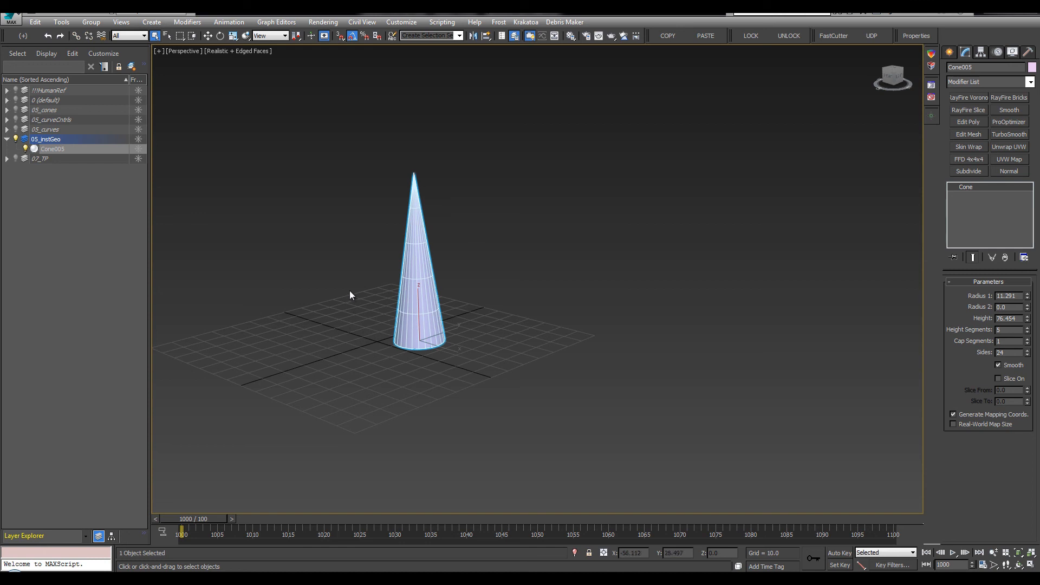
pyautogui.keyDown('alt'); pyautogui.moveTo(367, 293); pyautogui.dragTo(456, 319, button='middle'); pyautogui.keyUp('alt')
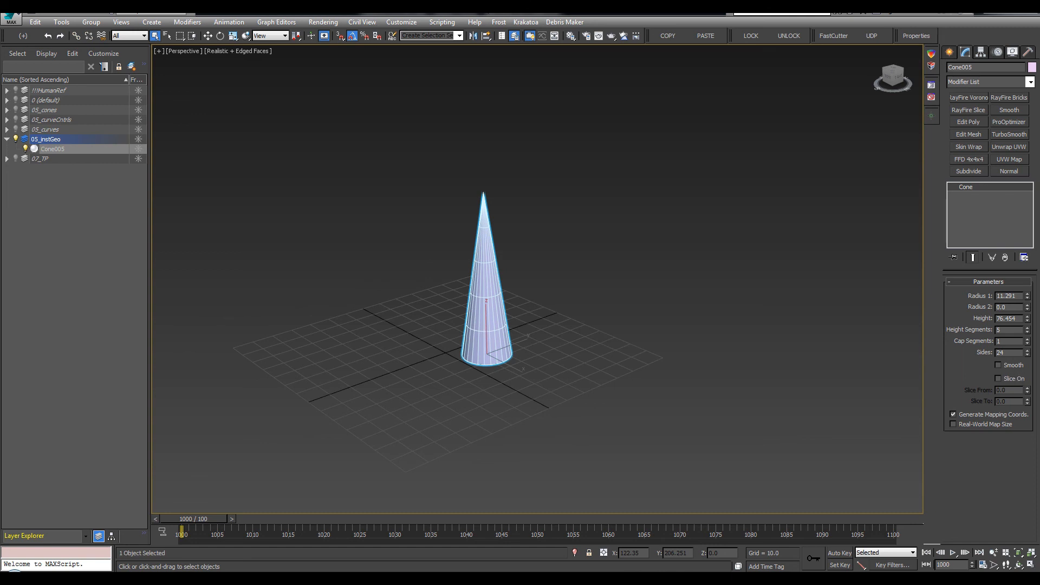
# Set the cone to 4 height segments, 3 cap segments and 6 sides.
pyautogui.click(1000, 329)
pyautogui.write('4')
pyautogui.press('Return')
pyautogui.press('Tab')
pyautogui.press('Tab')
pyautogui.write('6')
pyautogui.press('Return')
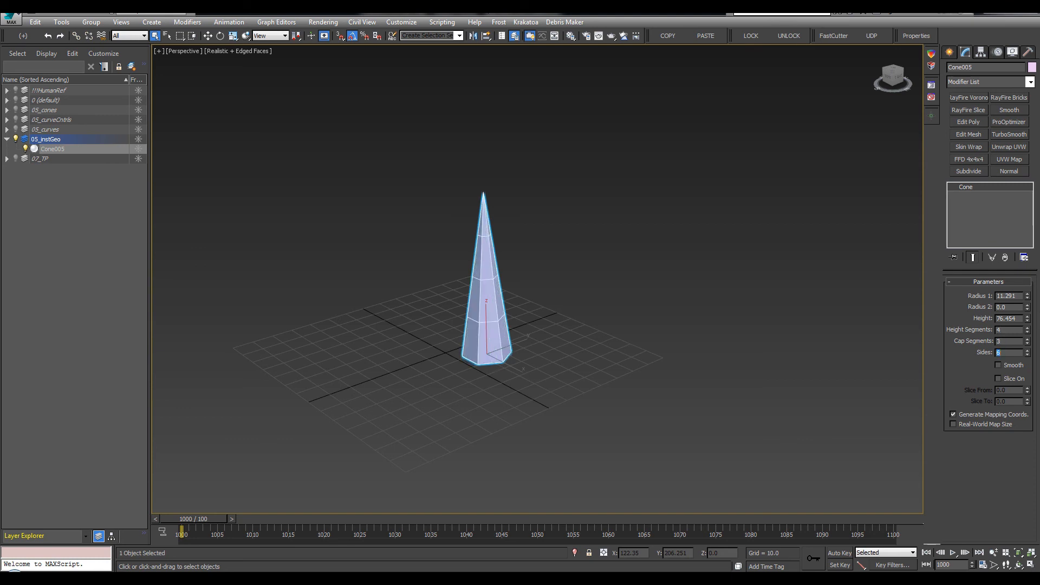
# Set the cone's Radius 1 to 15 and its height to 55.
pyautogui.moveTo(1019, 295); pyautogui.dragTo(968, 295)
pyautogui.write('15')
pyautogui.press('Tab')
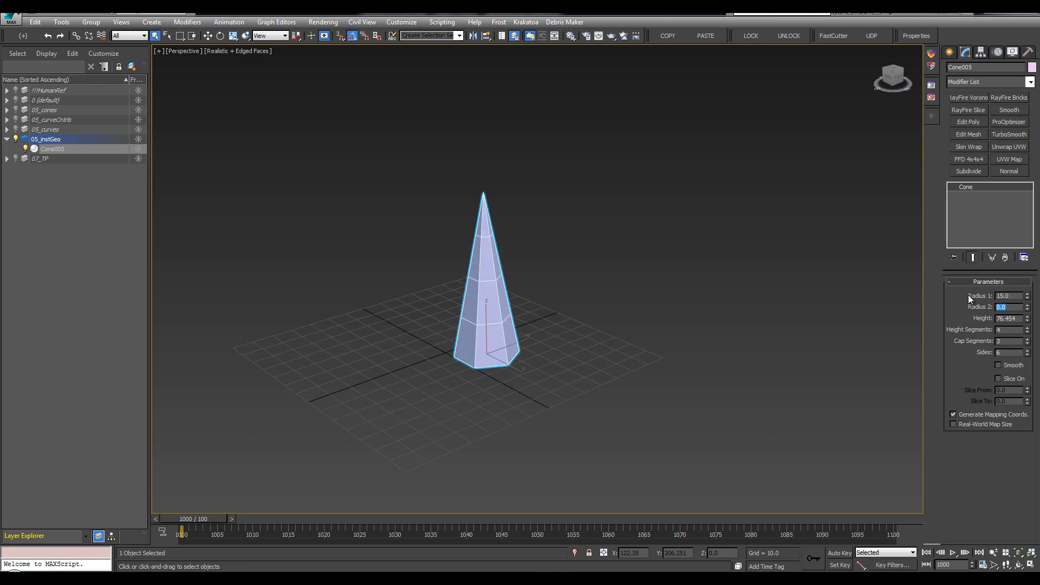
pyautogui.press('Tab')
pyautogui.write('55')
pyautogui.press('Return')
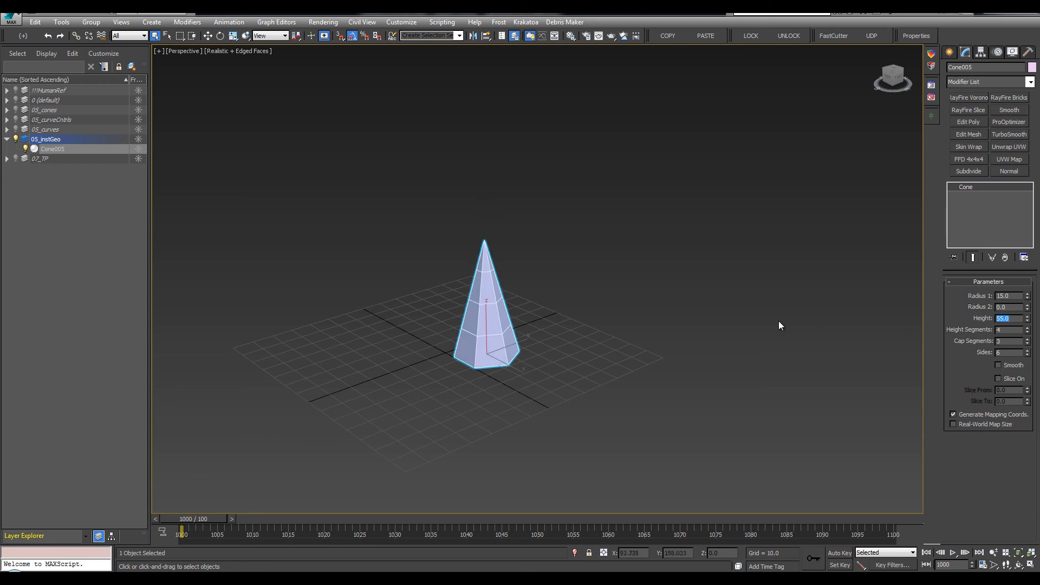
# Add a Noise modifier to the cone and enable Fractal.
pyautogui.moveTo(574, 350)
pyautogui.keyDown('alt'); pyautogui.mouseDown(button='middle')
pyautogui.moveTo(542, 347)
pyautogui.moveTo(569, 340)
pyautogui.mouseUp(button='middle'); pyautogui.keyUp('alt')
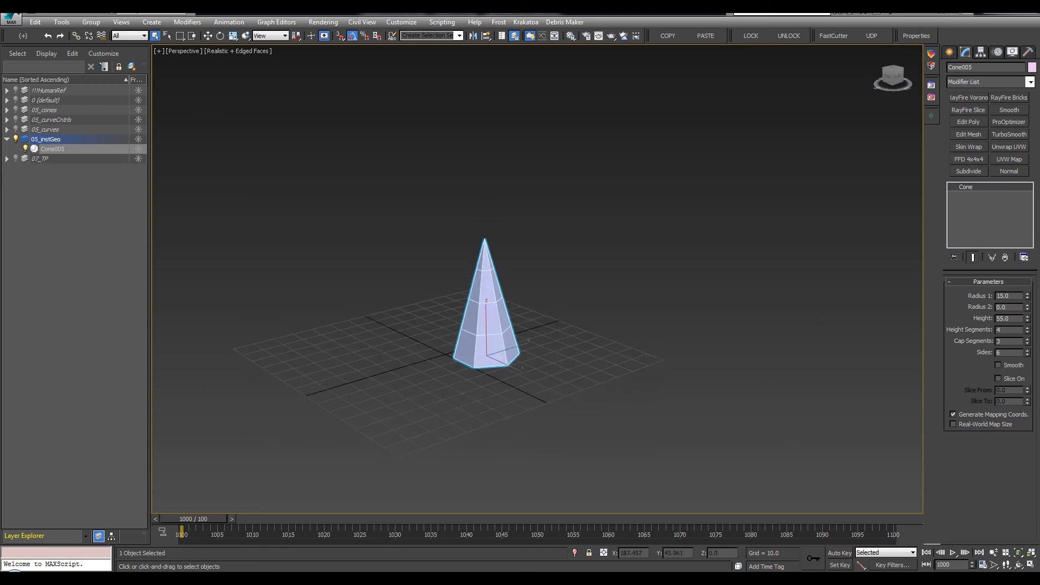
pyautogui.click(971, 84)
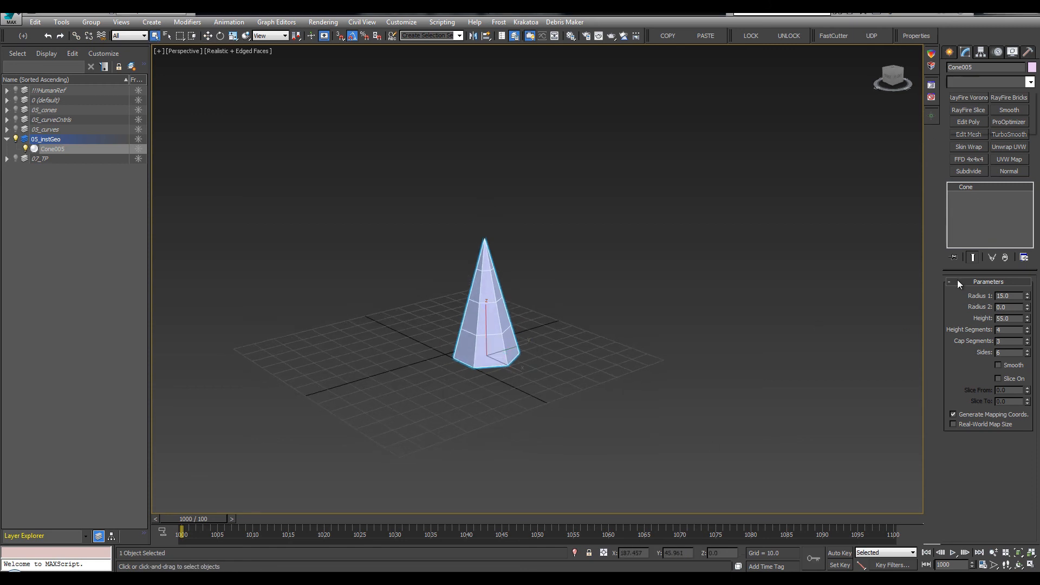
pyautogui.press('n')
pyautogui.click(964, 93)
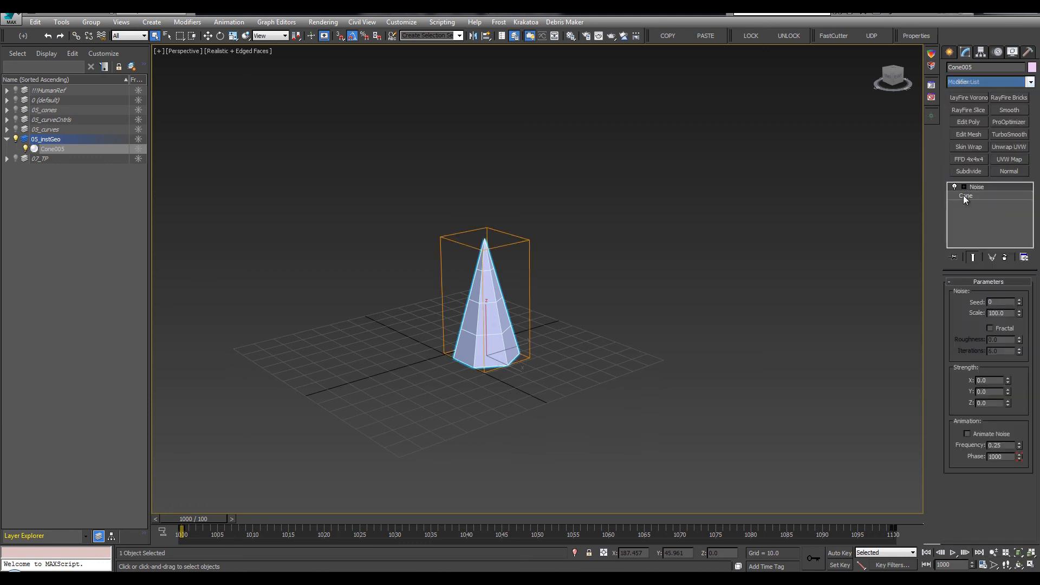
pyautogui.click(1009, 329)
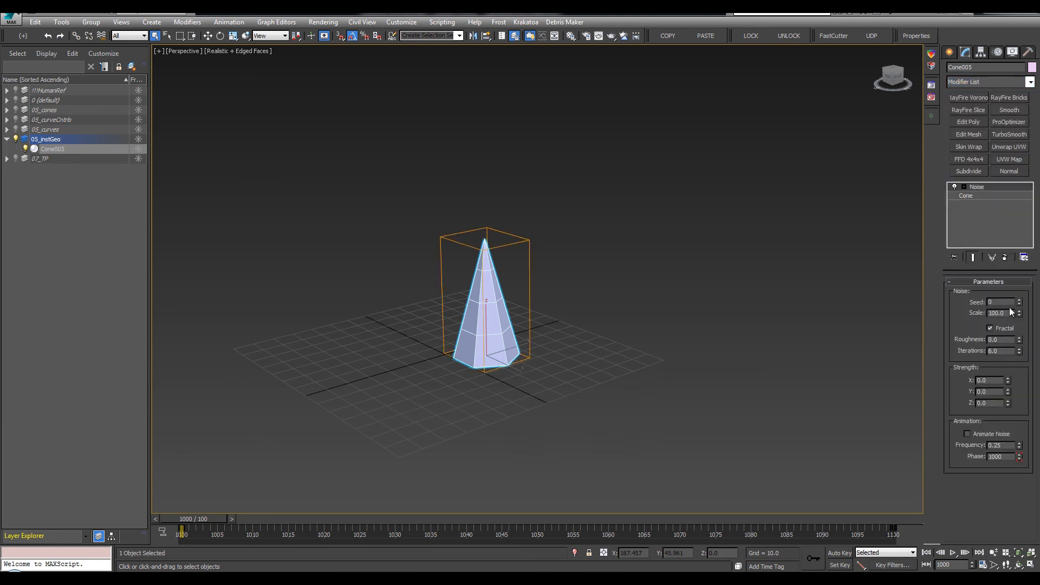
# Set the cone's Noise scale to 1.3, its Z strength to 33 and its seed to 234.
pyautogui.moveTo(1019, 301); pyautogui.dragTo(1025, 305)
pyautogui.press('Tab')
pyautogui.write('1')
pyautogui.click(1000, 380)
pyautogui.press('Tab')
pyautogui.press('Tab')
pyautogui.write('33')
pyautogui.press('Return')
pyautogui.keyDown('alt'); pyautogui.moveTo(638, 320); pyautogui.dragTo(623, 303, button='middle'); pyautogui.keyUp('alt')
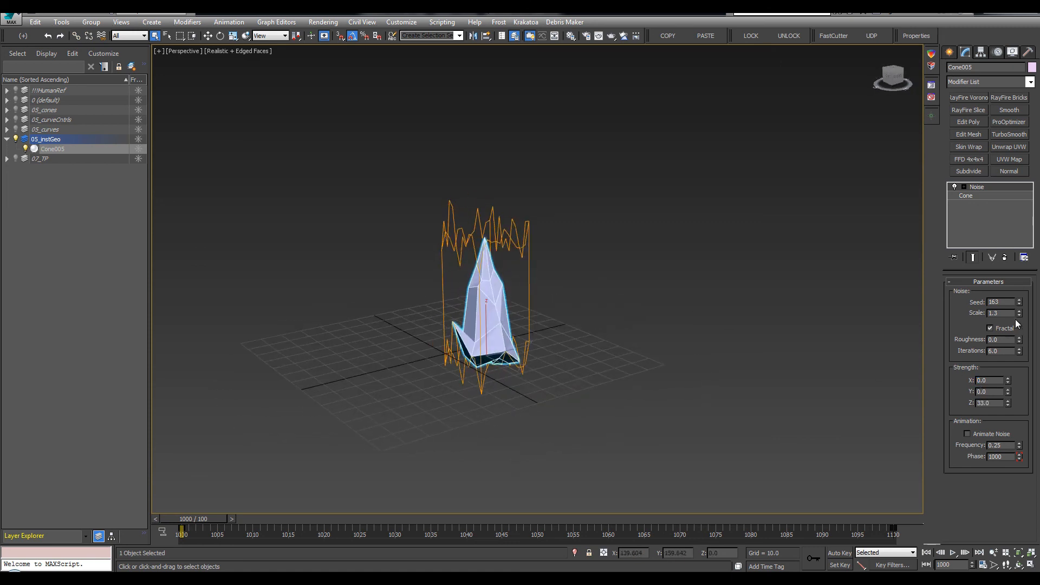
pyautogui.moveTo(1020, 301); pyautogui.dragTo(1021, 262)
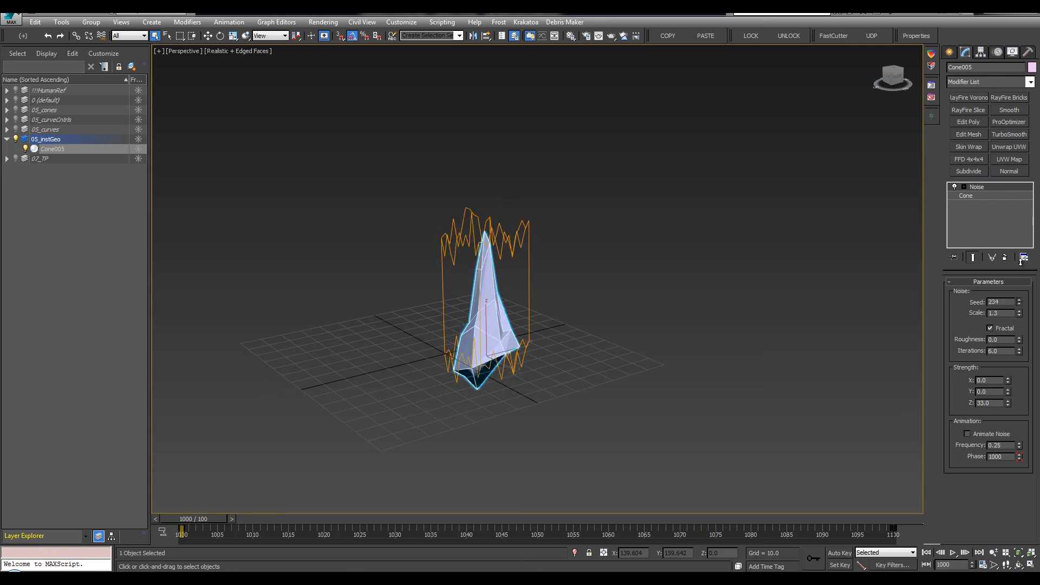
# Turn off edged faces and clone the spike sideways as one independent copy.
pyautogui.keyDown('alt'); pyautogui.moveTo(675, 286); pyautogui.dragTo(661, 289, button='middle'); pyautogui.keyUp('alt')
pyautogui.press('F4')
pyautogui.keyDown('alt'); pyautogui.moveTo(564, 356); pyautogui.dragTo(477, 339, button='middle'); pyautogui.keyUp('alt')
pyautogui.press('w')
pyautogui.moveTo(406, 341)
pyautogui.mouseDown()
pyautogui.moveTo(327, 336)
pyautogui.moveTo(421, 349)
pyautogui.mouseUp()
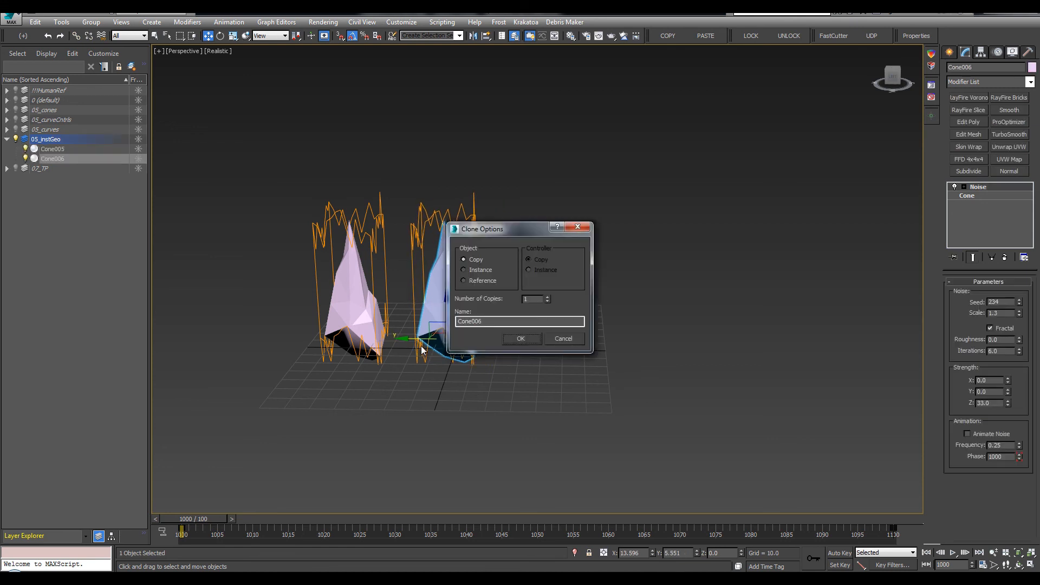
pyautogui.click(502, 338)
# Set the Noise seed of the second spike to 638 to vary its shape.
pyautogui.keyDown('alt'); pyautogui.moveTo(558, 339); pyautogui.dragTo(872, 325, button='middle'); pyautogui.keyUp('alt')
pyautogui.moveTo(1019, 300); pyautogui.dragTo(1021, 219)
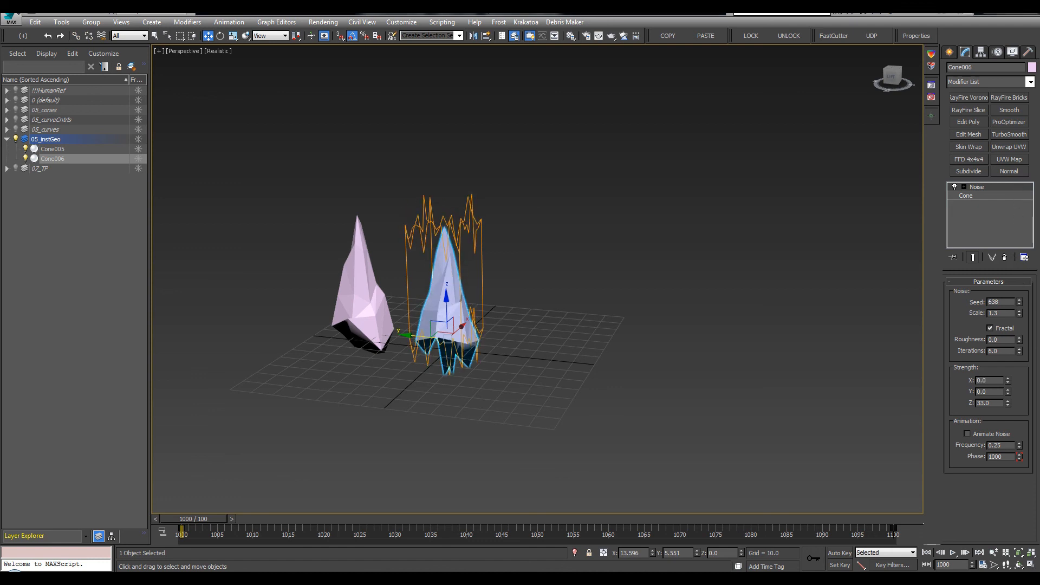
pyautogui.keyDown('alt'); pyautogui.moveTo(605, 296); pyautogui.dragTo(486, 297, button='middle'); pyautogui.keyUp('alt')
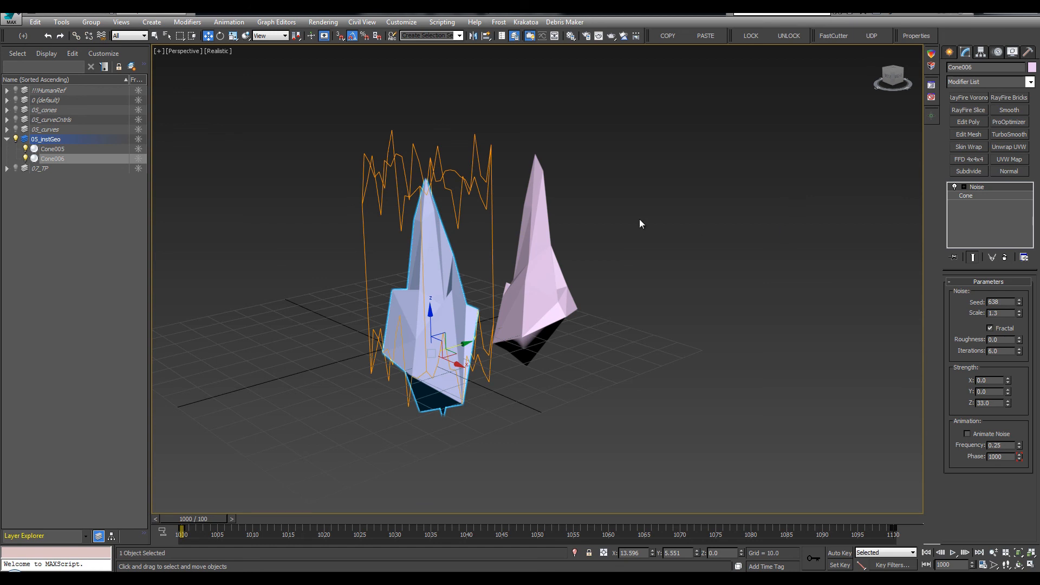
pyautogui.keyDown('alt'); pyautogui.moveTo(580, 262); pyautogui.dragTo(404, 265, button='middle'); pyautogui.keyUp('alt')
pyautogui.press('q')
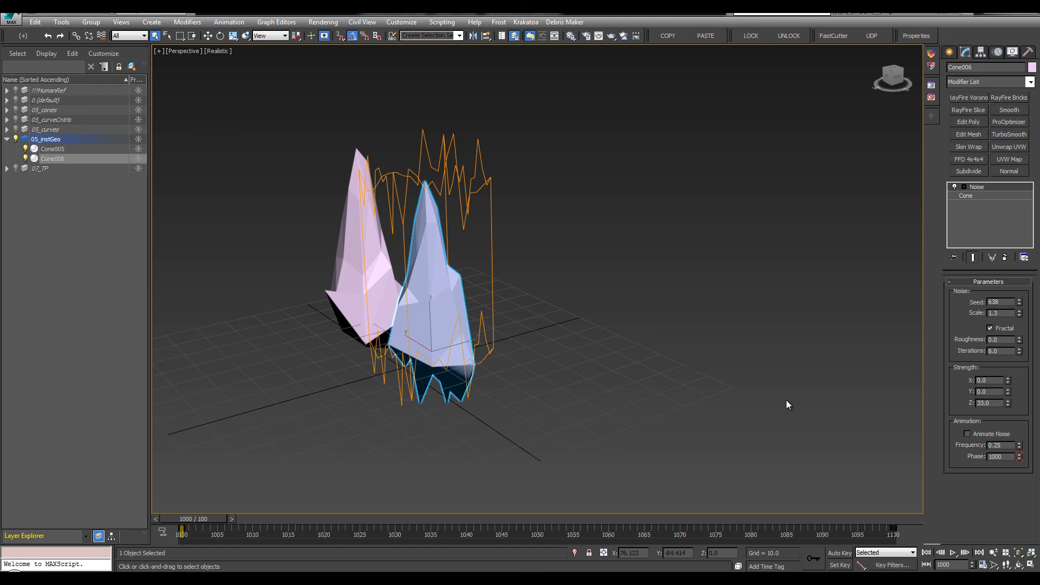
# Raise the second spike's base cone height to 105.6.
pyautogui.click(985, 198)
pyautogui.moveTo(1027, 318); pyautogui.dragTo(1026, 267)
pyautogui.scroll(-3, 585, 244)
pyautogui.keyDown('alt'); pyautogui.moveTo(587, 272); pyautogui.dragTo(379, 290, button='middle'); pyautogui.keyUp('alt')
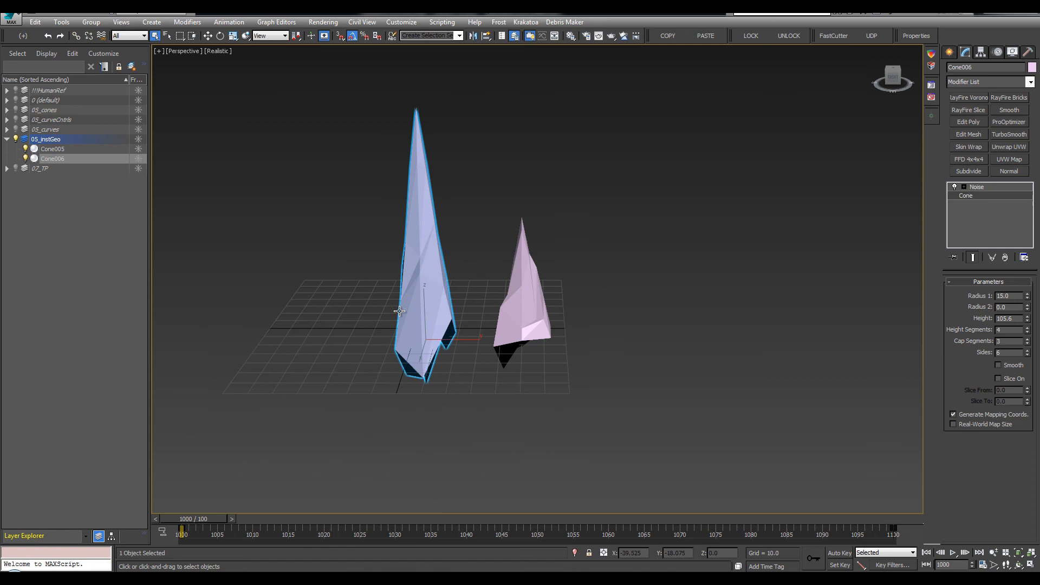
# Set the second spike's Noise scale to 1.43, Z strength to 42.57 and seed to 743.
pyautogui.click(997, 187)
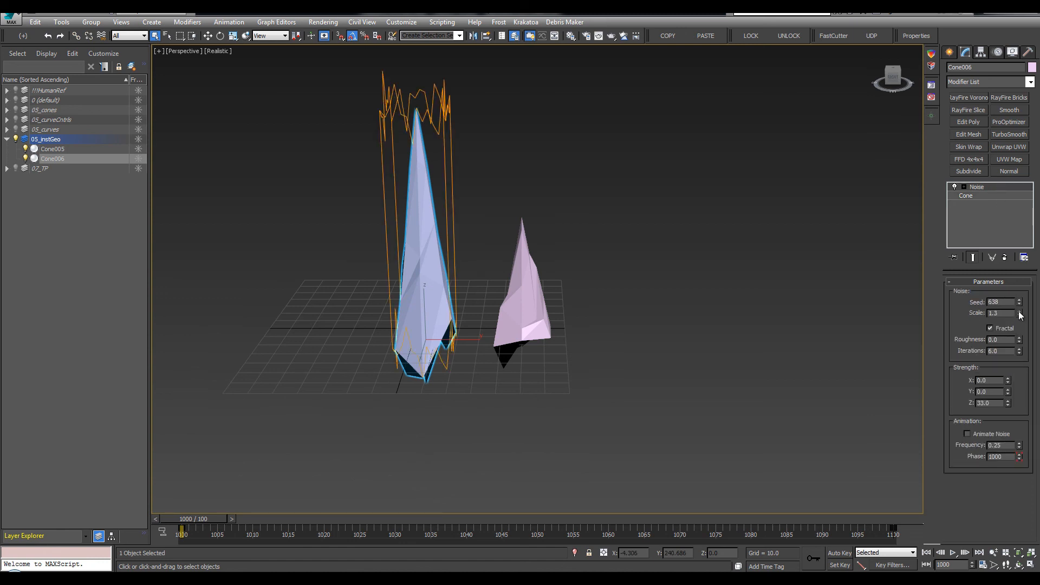
pyautogui.moveTo(1019, 314); pyautogui.dragTo(1019, 302)
pyautogui.moveTo(1008, 404)
pyautogui.mouseDown()
pyautogui.moveTo(1009, 375)
pyautogui.moveTo(1005, 386)
pyautogui.mouseUp()
pyautogui.moveTo(1023, 302); pyautogui.dragTo(1019, 242)
pyautogui.keyDown('alt'); pyautogui.moveTo(798, 268); pyautogui.dragTo(510, 308, button='middle'); pyautogui.keyUp('alt')
# Clone the tall second spike sideways as an independent copy to make a third spike.
pyautogui.press('w')
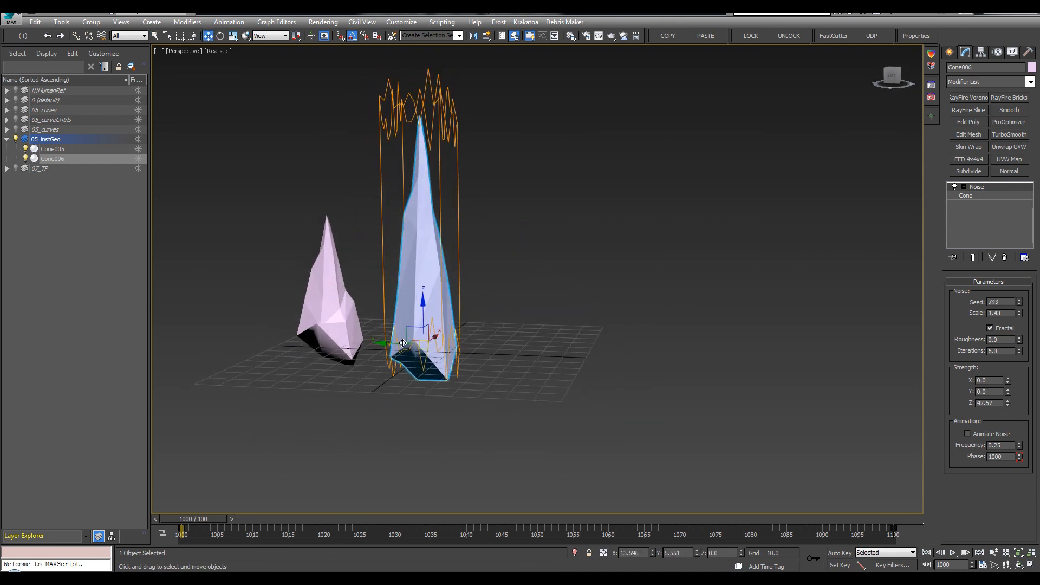
pyautogui.keyDown('shift'); pyautogui.moveTo(424, 347); pyautogui.dragTo(522, 342); pyautogui.keyUp('shift')
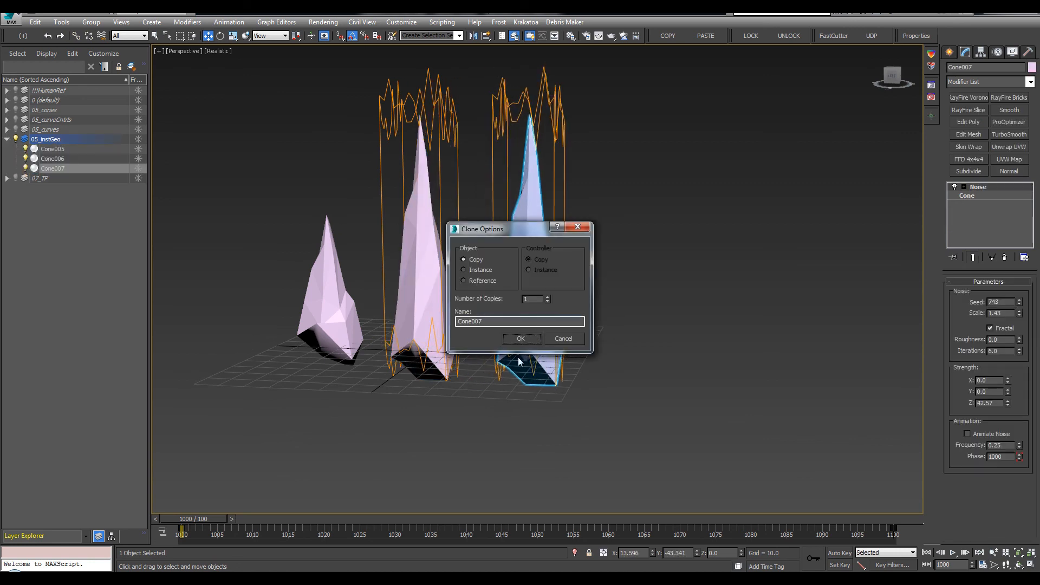
pyautogui.click(521, 339)
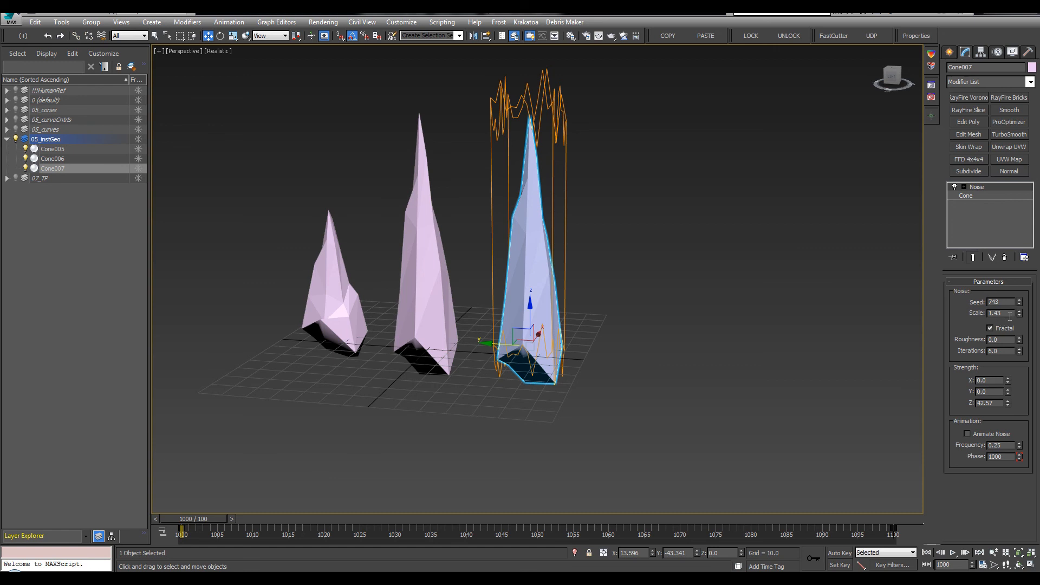
# Set the third spike's Noise scale to 1.3, X strength to 2.5 and Y strength to 8.
pyautogui.write('1.3')
pyautogui.press('Return')
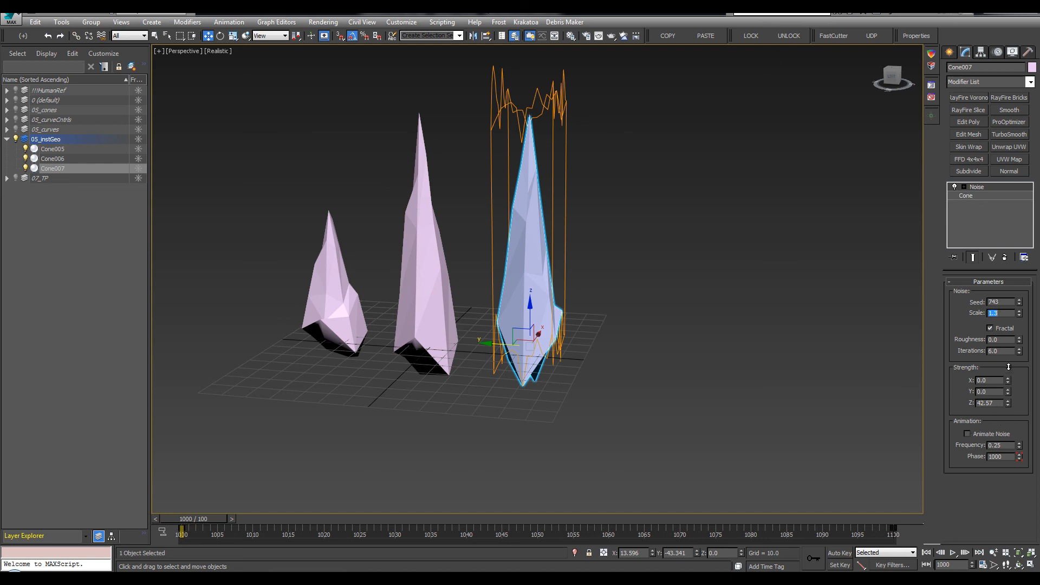
pyautogui.moveTo(1008, 380); pyautogui.dragTo(998, 238)
pyautogui.keyDown('alt'); pyautogui.moveTo(648, 283); pyautogui.dragTo(613, 291, button='middle'); pyautogui.keyUp('alt')
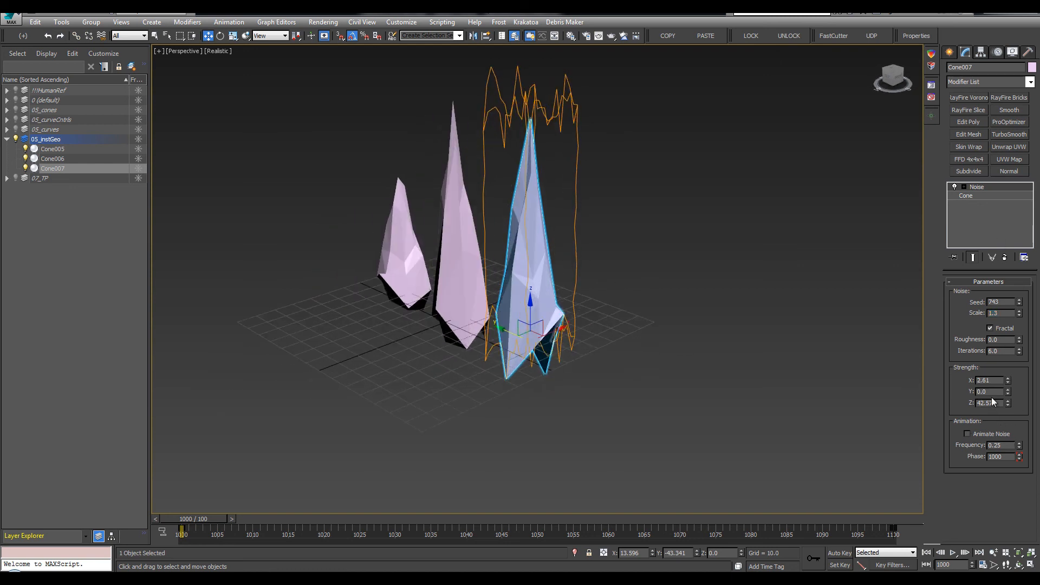
pyautogui.click(983, 380)
pyautogui.write('2.5')
pyautogui.press('Tab')
pyautogui.write('8')
pyautogui.press('Return')
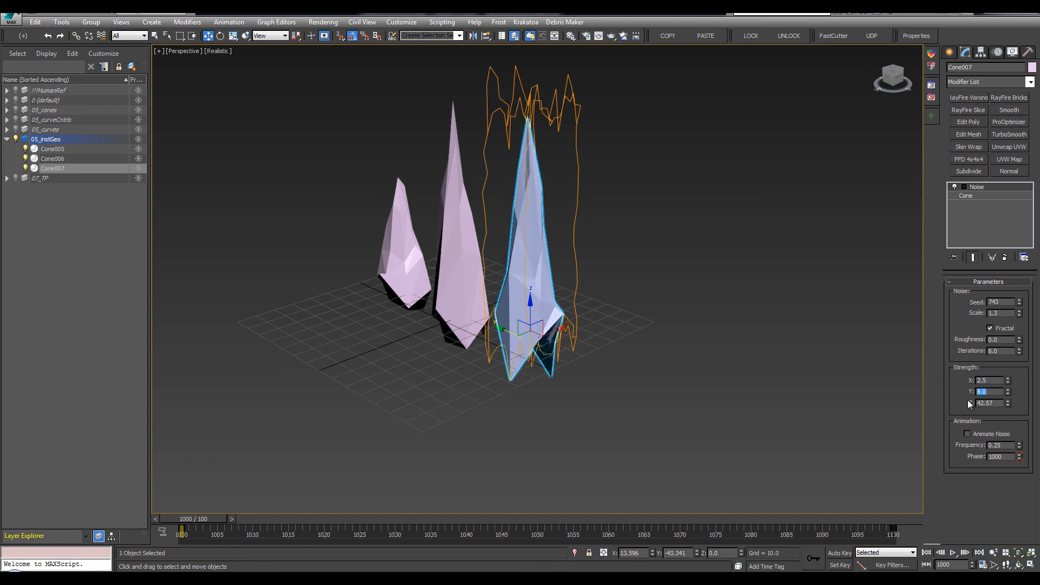
# Set the third spike's Noise Z strength to 79.18 and its seed to 868.
pyautogui.moveTo(1009, 403); pyautogui.dragTo(1008, 369)
pyautogui.moveTo(1009, 368); pyautogui.dragTo(1021, 232)
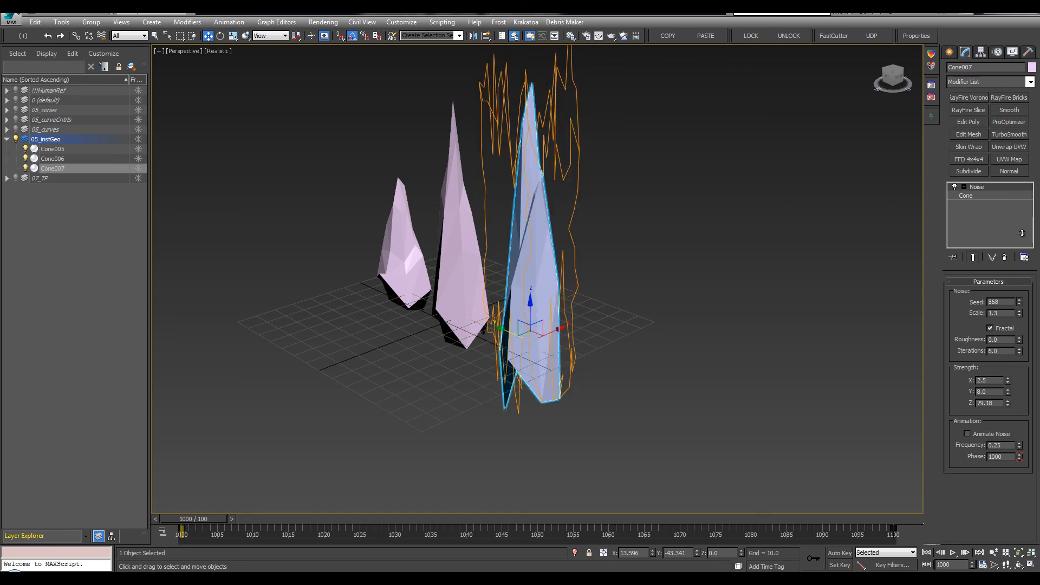
pyautogui.keyDown('alt'); pyautogui.moveTo(681, 296); pyautogui.dragTo(554, 349, button='middle'); pyautogui.keyUp('alt')
# Clone the third spike sideways as an independent copy to make a fourth spike.
pyautogui.keyDown('alt'); pyautogui.moveTo(613, 382); pyautogui.dragTo(506, 337, button='middle'); pyautogui.keyUp('alt')
pyautogui.keyDown('shift'); pyautogui.moveTo(505, 336); pyautogui.dragTo(606, 337); pyautogui.keyUp('shift')
pyautogui.click(517, 339)
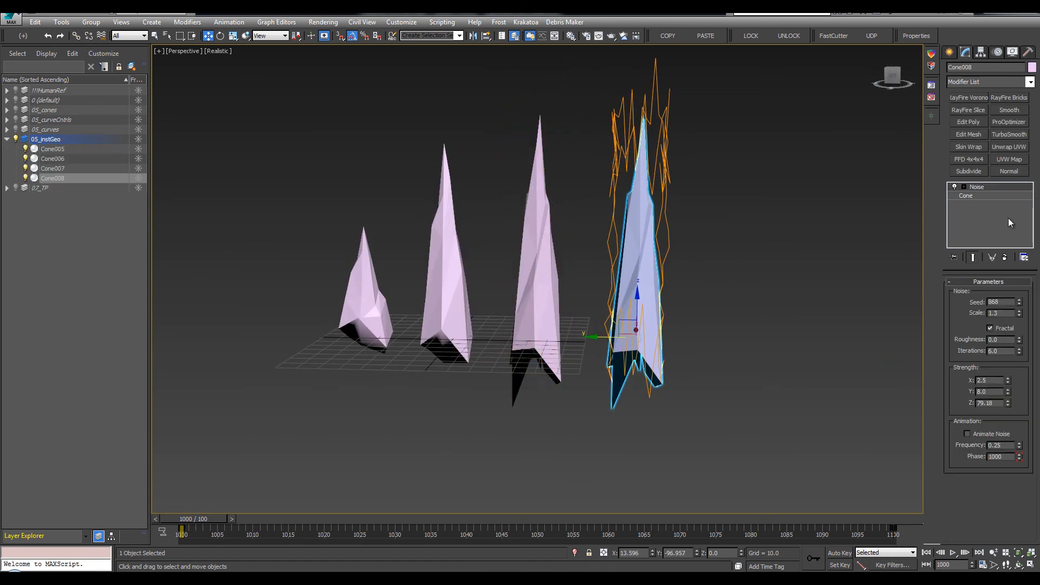
# Reduce the fourth spike's base cone to a height of 33.792 and a Radius 1 of 10.2.
pyautogui.click(1002, 194)
pyautogui.moveTo(1027, 319); pyautogui.dragTo(1028, 355)
pyautogui.moveTo(1027, 296); pyautogui.dragTo(1027, 314)
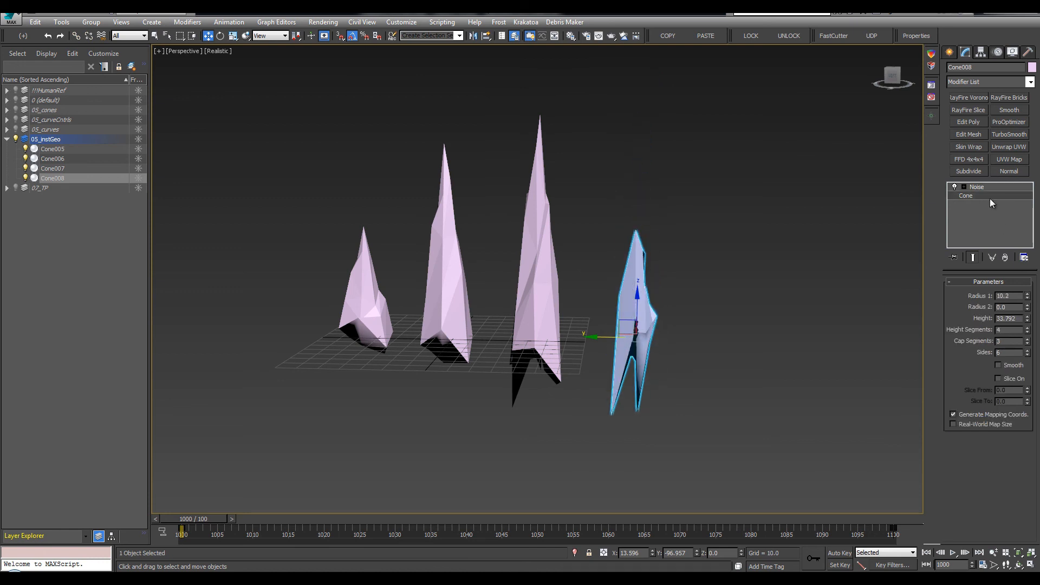
# Set the fourth spike's Noise Z strength to 24.546, X strength to 5.9 and seed to 1016.
pyautogui.click(977, 187)
pyautogui.moveTo(1009, 400); pyautogui.dragTo(1009, 421)
pyautogui.keyDown('alt'); pyautogui.moveTo(623, 282); pyautogui.dragTo(488, 284, button='middle'); pyautogui.keyUp('alt')
pyautogui.scroll(2, 849, 355)
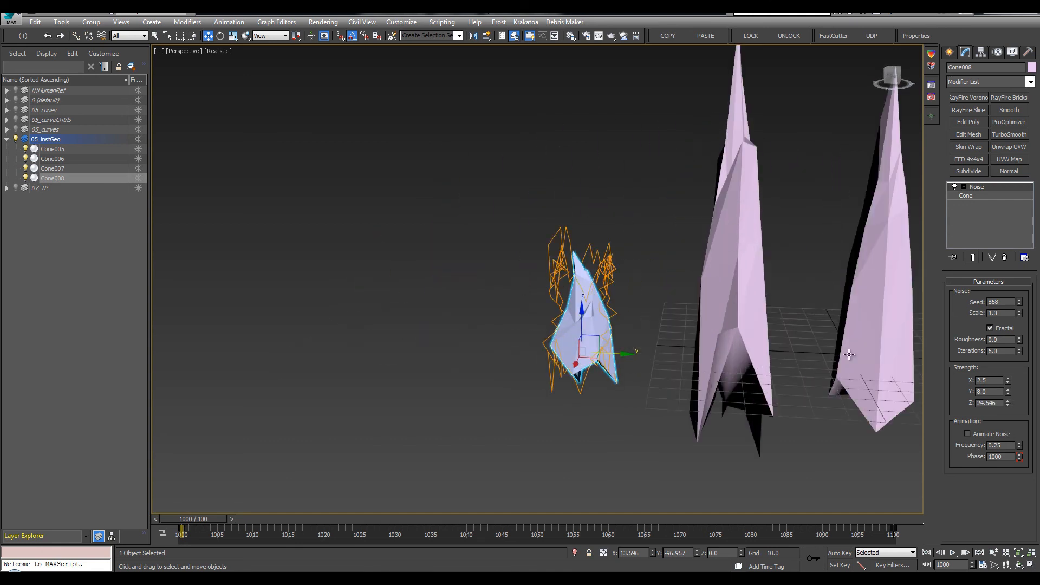
pyautogui.moveTo(1009, 381); pyautogui.dragTo(1019, 223)
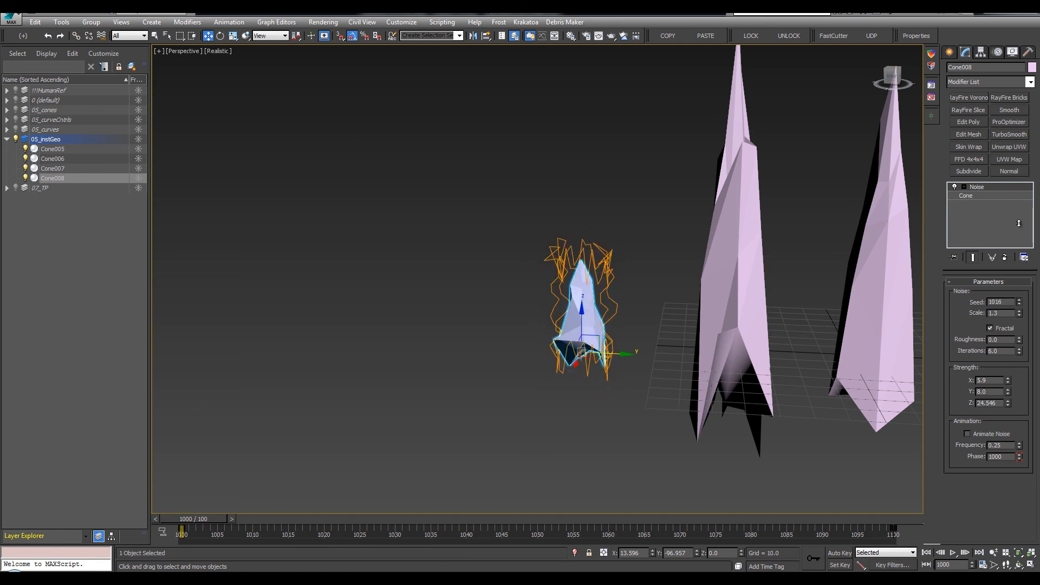
pyautogui.keyDown('alt'); pyautogui.moveTo(542, 320); pyautogui.dragTo(724, 274, button='middle'); pyautogui.keyUp('alt')
# Increase the fourth spike's base cone height to 44.605.
pyautogui.click(966, 196)
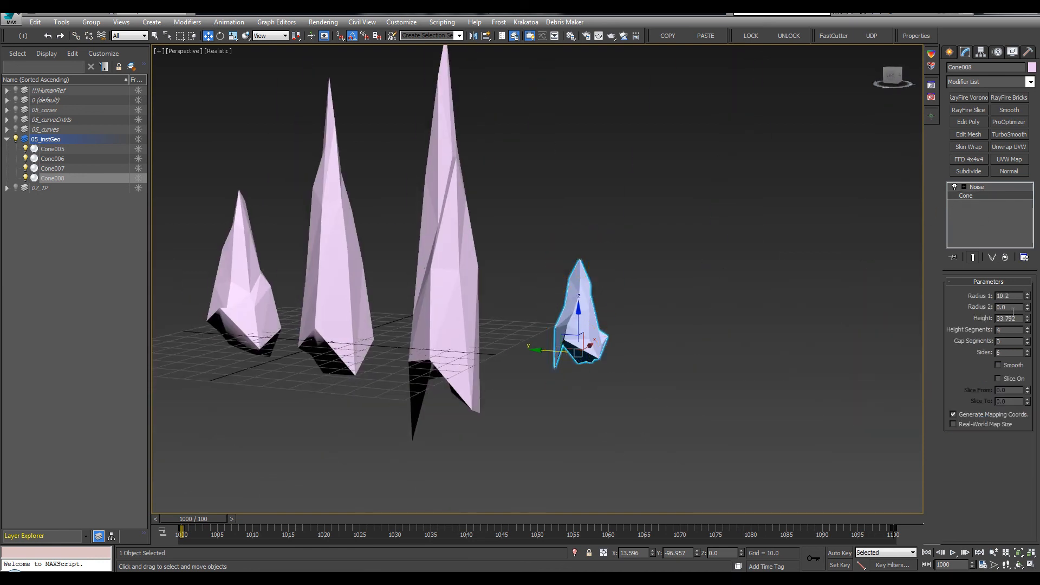
pyautogui.moveTo(1028, 318); pyautogui.dragTo(1027, 300)
pyautogui.moveTo(596, 325)
pyautogui.mouseDown(button='middle')
pyautogui.moveTo(666, 333)
pyautogui.moveTo(606, 341)
pyautogui.mouseUp(button='middle')
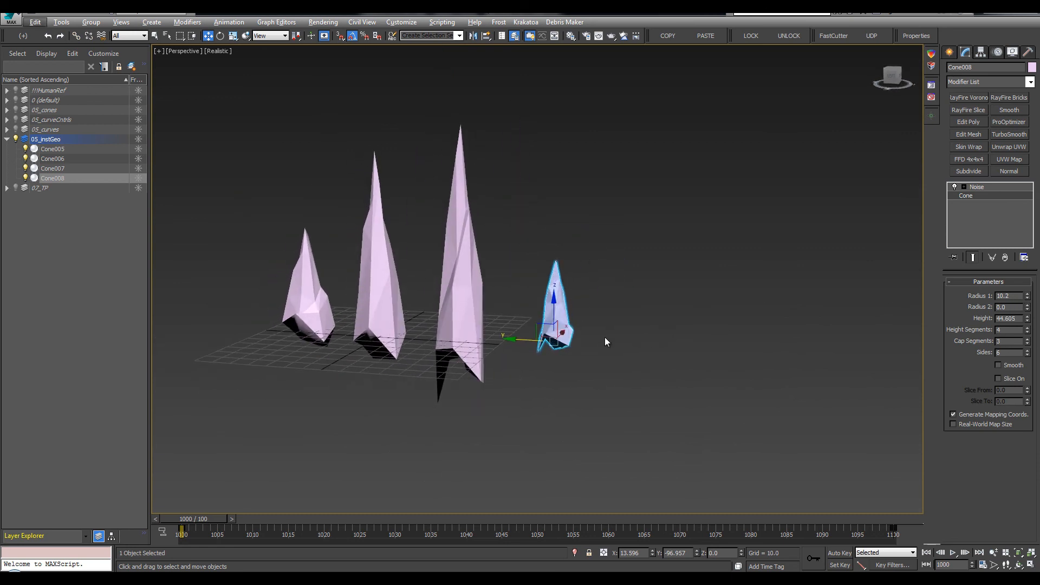
# Clone the fourth spike as an independent copy and set the new spike's Noise seed to 1131.
pyautogui.keyDown('shift'); pyautogui.moveTo(519, 344); pyautogui.dragTo(577, 359); pyautogui.keyUp('shift')
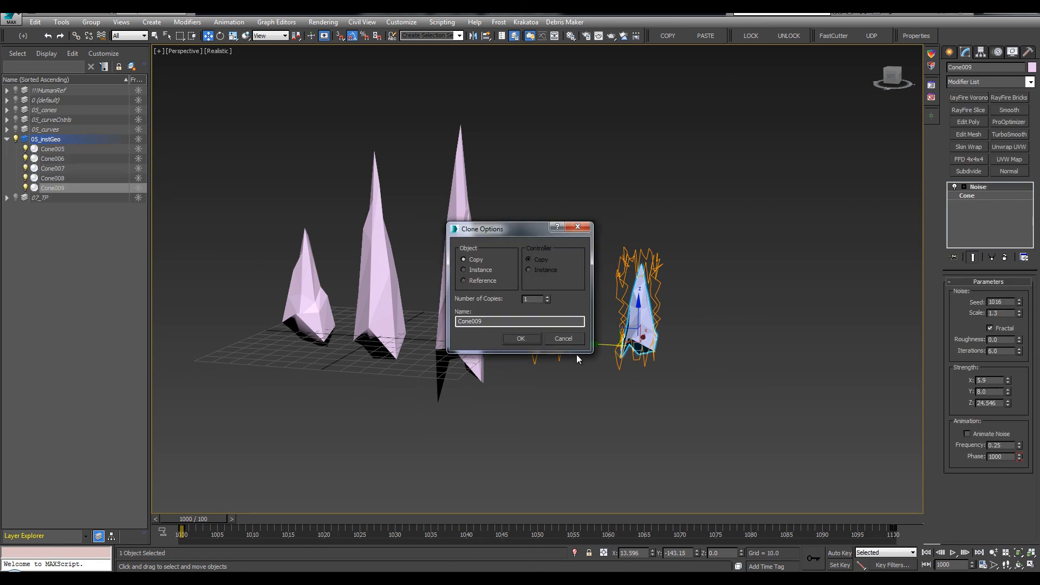
pyautogui.click(513, 342)
pyautogui.moveTo(1019, 301); pyautogui.dragTo(1022, 242)
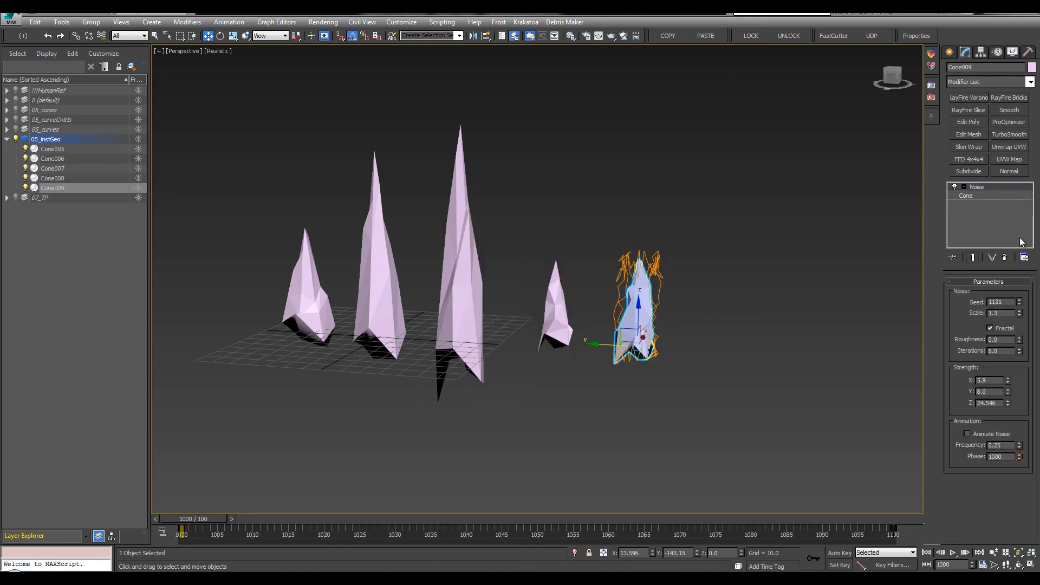
# Set the fifth spike's height to 65.124, its Noise scale to 1.755 and X strength to 1.475, and lower its Z strength.
pyautogui.click(984, 197)
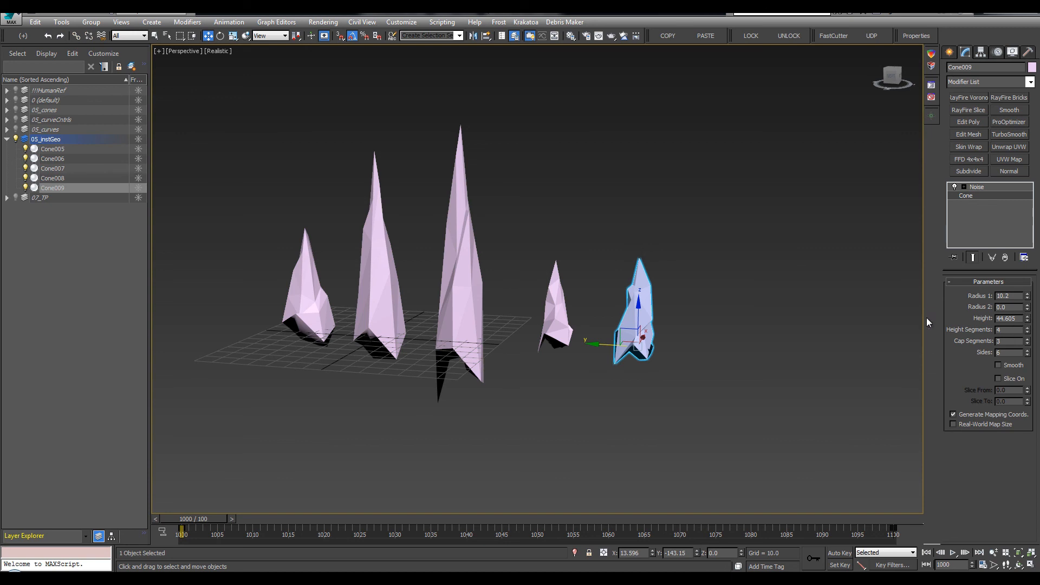
pyautogui.moveTo(1025, 320); pyautogui.dragTo(1028, 292)
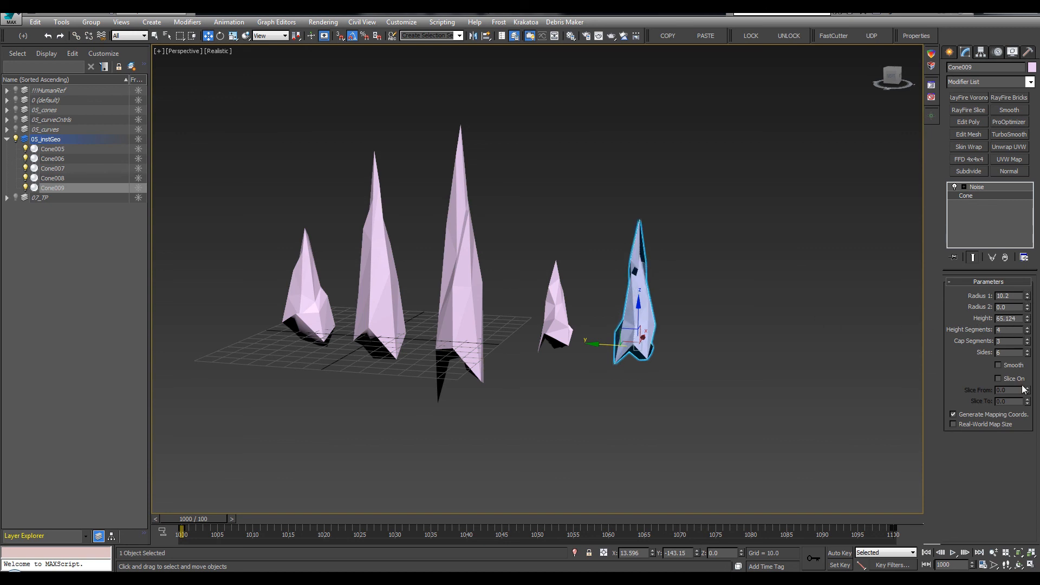
pyautogui.click(982, 187)
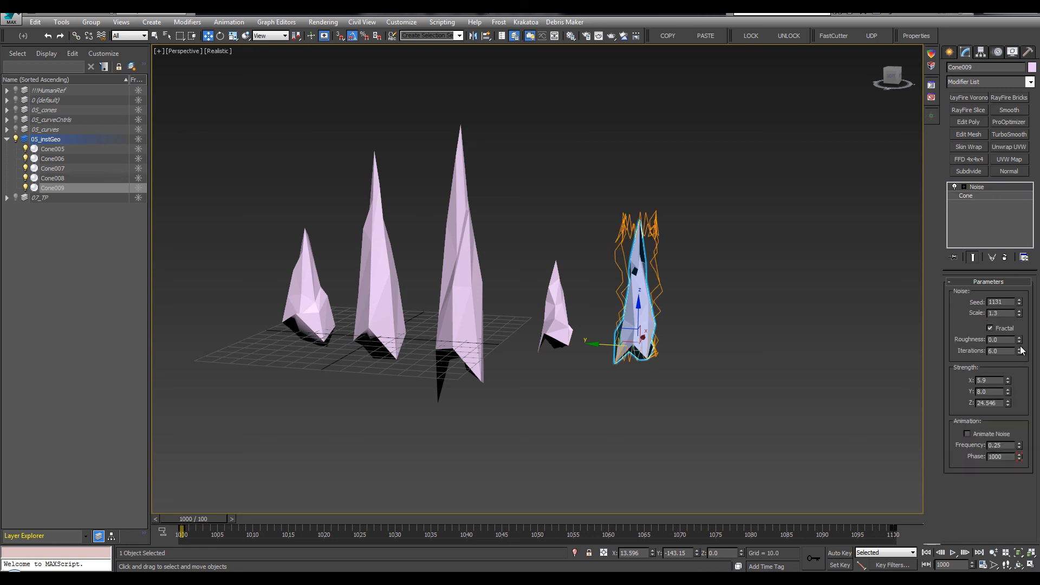
pyautogui.moveTo(1024, 317); pyautogui.dragTo(1023, 291)
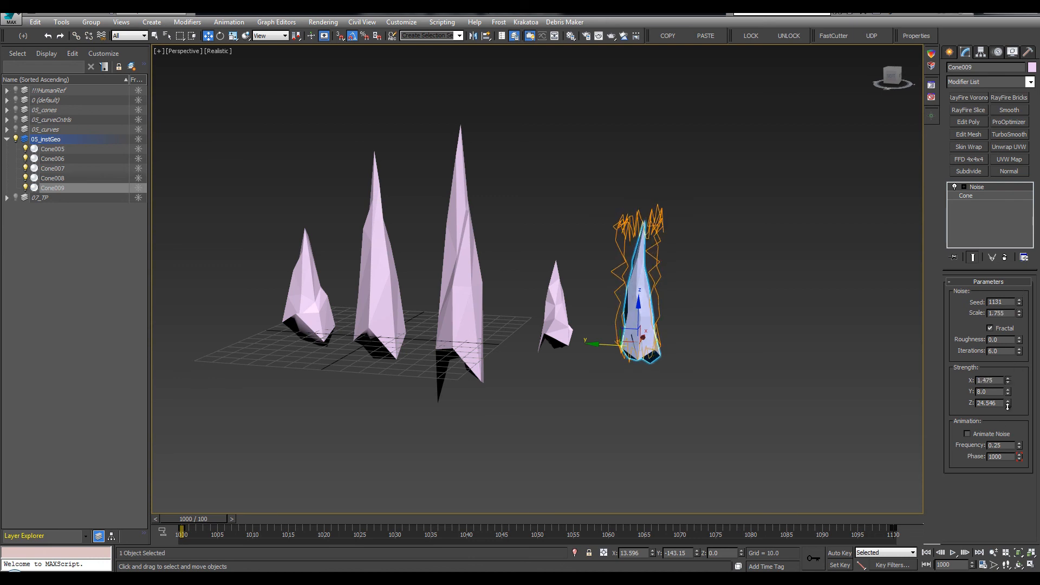
pyautogui.moveTo(1008, 406)
pyautogui.mouseDown()
pyautogui.moveTo(1008, 393)
pyautogui.moveTo(1010, 433)
pyautogui.moveTo(1010, 412)
pyautogui.moveTo(1010, 422)
pyautogui.mouseUp()
# Select the second spike and reduce its base cone height to 73.92 and Radius 1 to 11.85.
pyautogui.keyDown('alt'); pyautogui.moveTo(728, 382); pyautogui.dragTo(455, 382, button='middle'); pyautogui.keyUp('alt')
pyautogui.press('q')
pyautogui.click(678, 271)
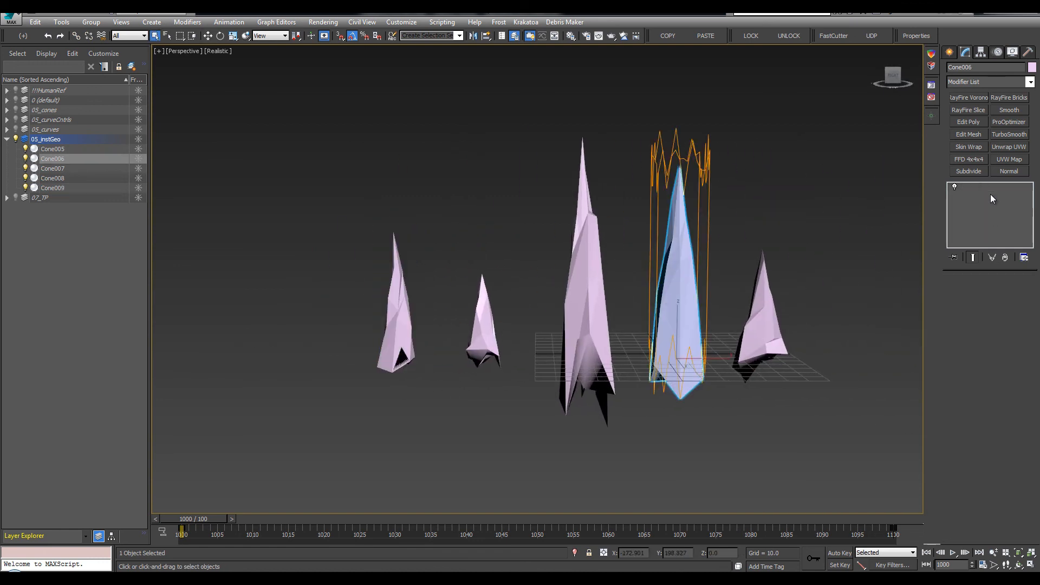
pyautogui.click(991, 195)
pyautogui.moveTo(1028, 320)
pyautogui.mouseDown()
pyautogui.moveTo(1018, 352)
pyautogui.moveTo(1026, 310)
pyautogui.mouseUp()
pyautogui.keyDown('alt'); pyautogui.moveTo(631, 381); pyautogui.dragTo(579, 382, button='middle'); pyautogui.keyUp('alt')
# Open the Material Editor and place it clear of the five spikes.
pyautogui.press('m')
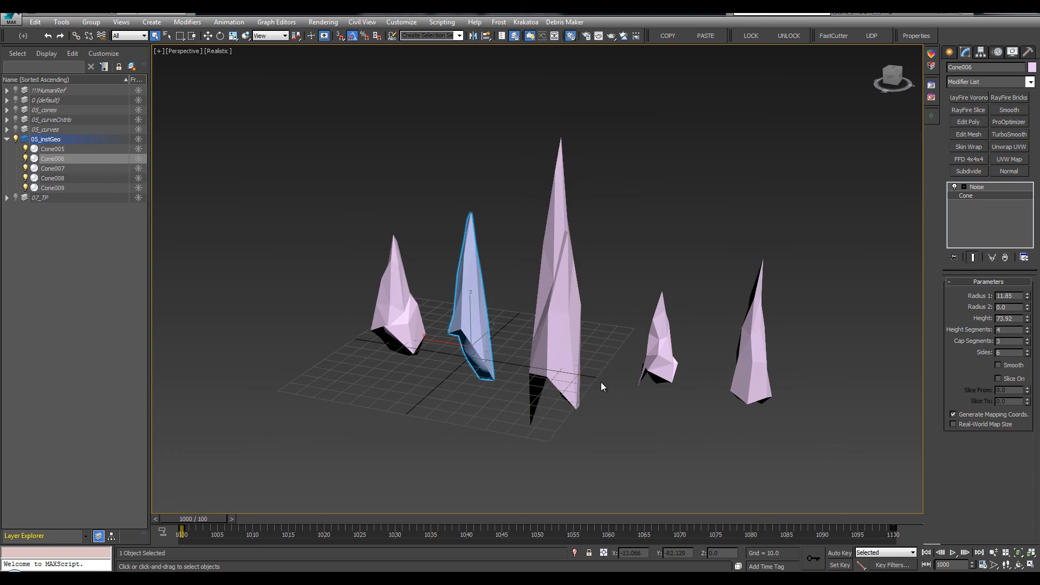
pyautogui.moveTo(721, 100); pyautogui.dragTo(788, 74)
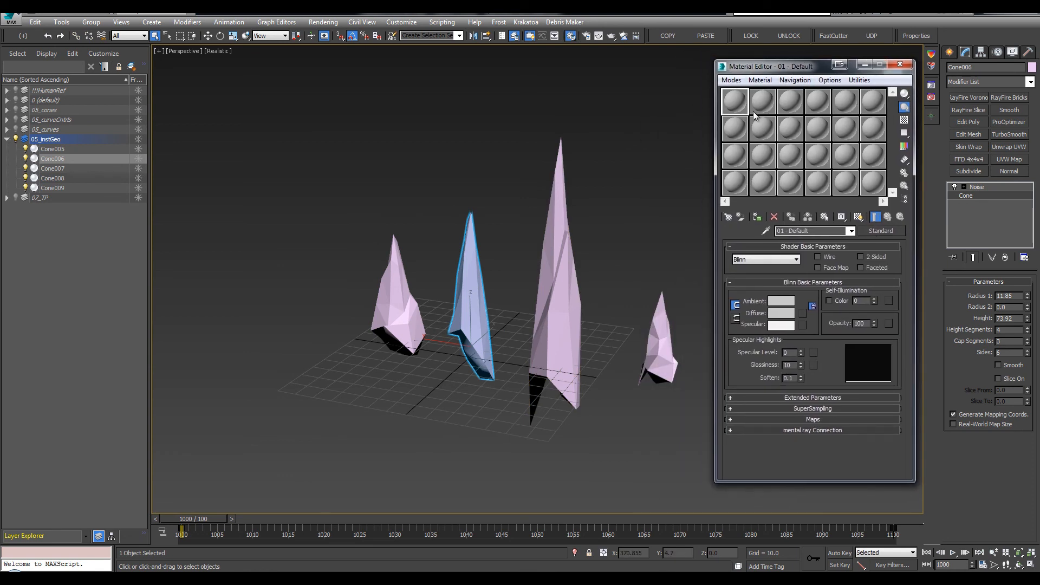
pyautogui.moveTo(676, 162); pyautogui.dragTo(553, 202, button='middle')
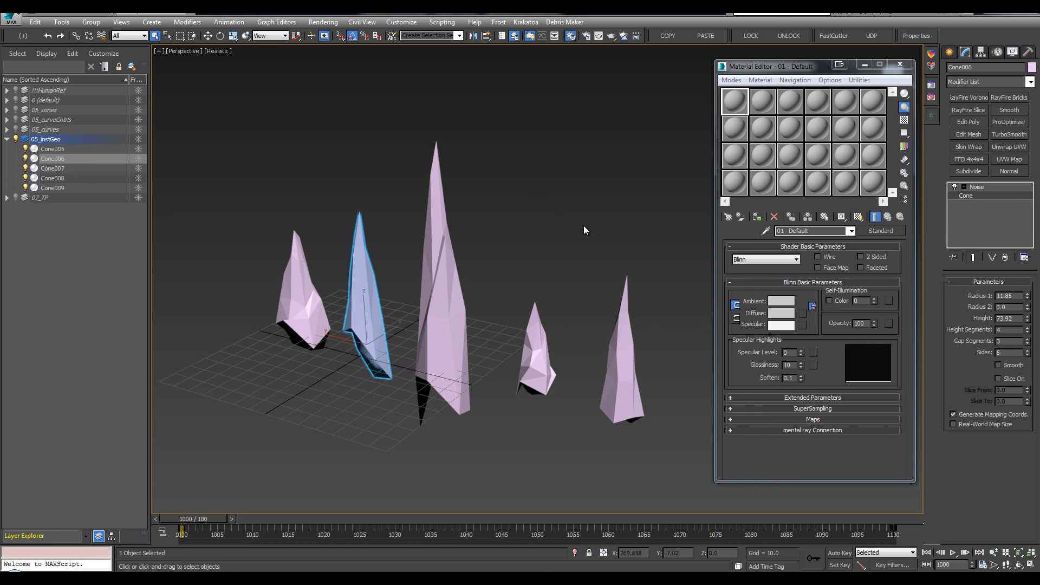
# Give the first material a bright blue diffuse colour (RGB 0, 172, 252) and assign it to the first two spikes.
pyautogui.click(782, 314)
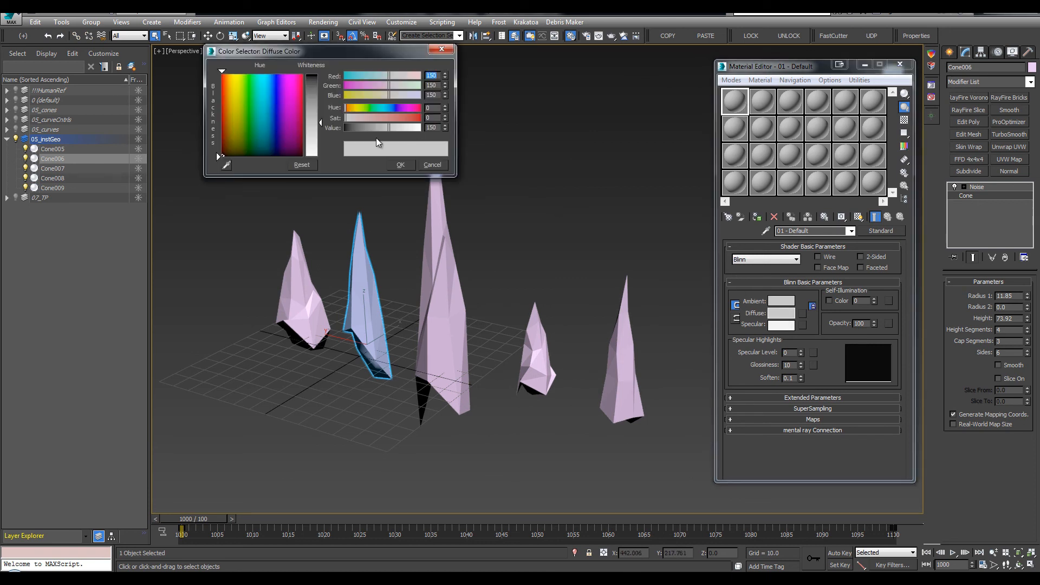
pyautogui.moveTo(279, 103); pyautogui.dragTo(266, 75)
pyautogui.moveTo(320, 123); pyautogui.dragTo(320, 74)
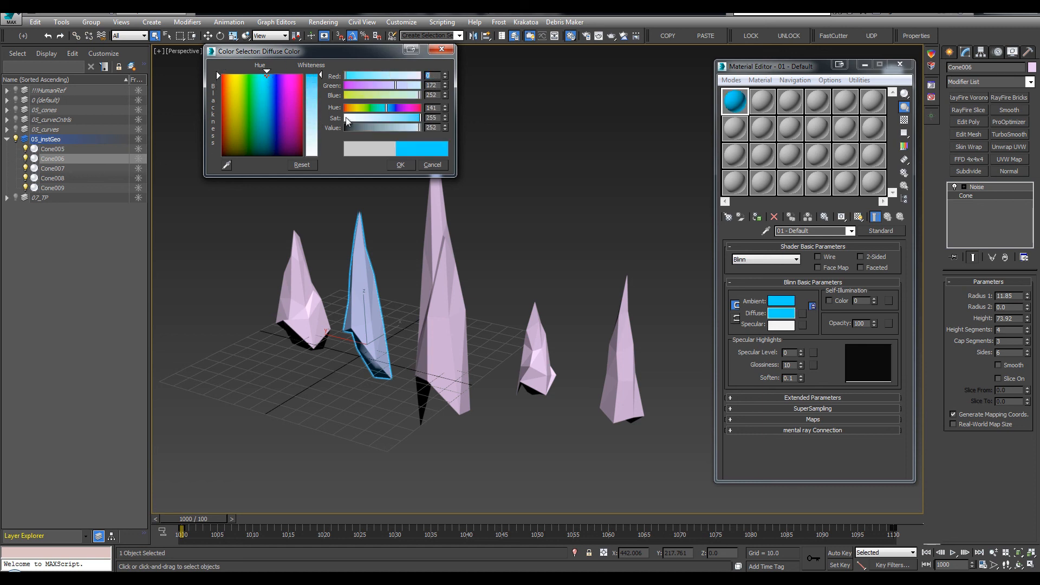
pyautogui.click(400, 164)
pyautogui.keyDown('ctrl'); pyautogui.click(296, 265); pyautogui.keyUp('ctrl')
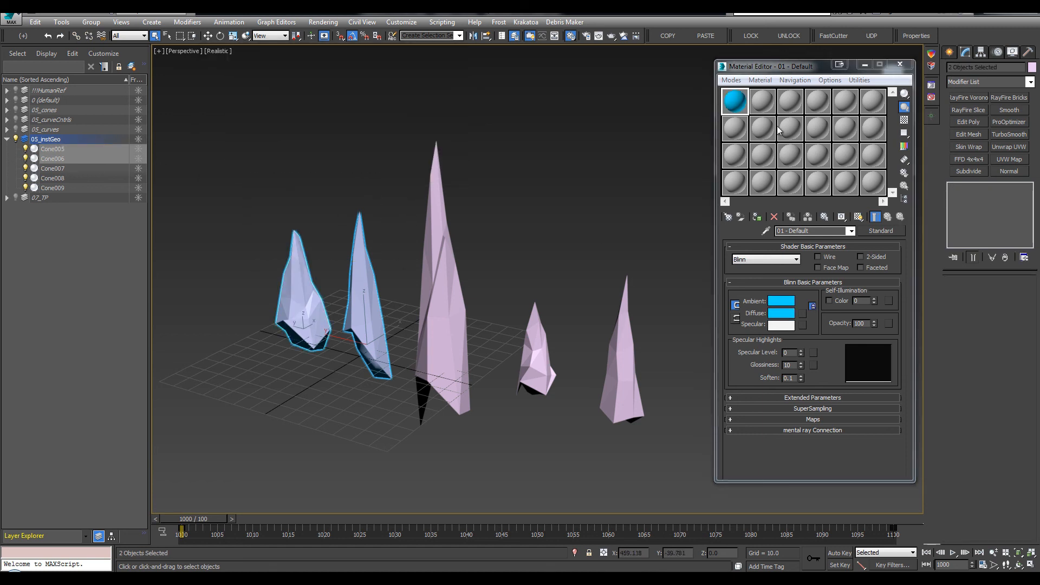
pyautogui.click(761, 217)
# Give the second material a near-white diffuse colour and assign it to the remaining three spikes.
pyautogui.click(759, 111)
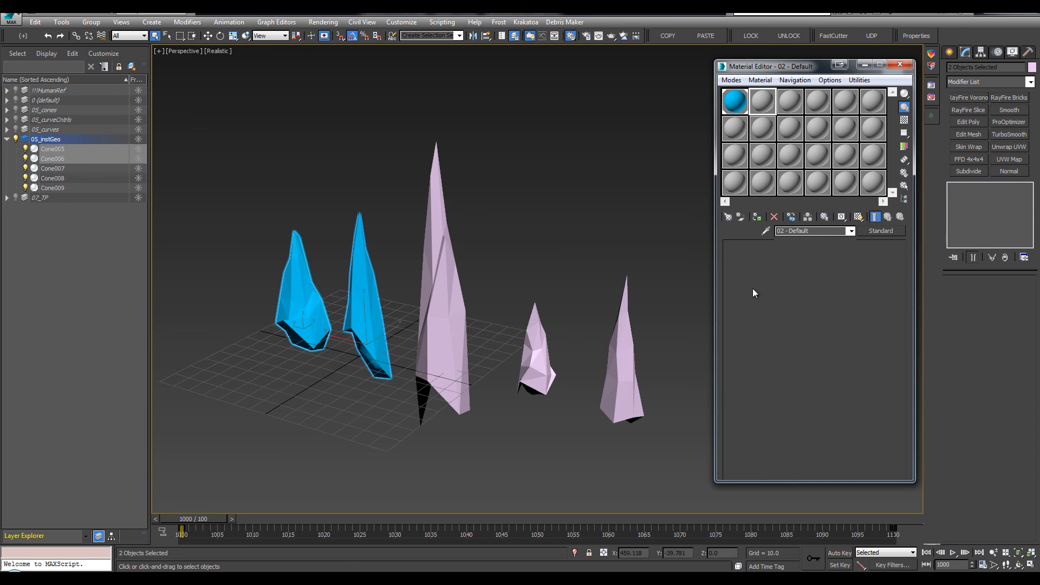
pyautogui.click(781, 313)
pyautogui.moveTo(320, 119); pyautogui.dragTo(324, 153)
pyautogui.click(401, 165)
pyautogui.moveTo(578, 285); pyautogui.dragTo(643, 348)
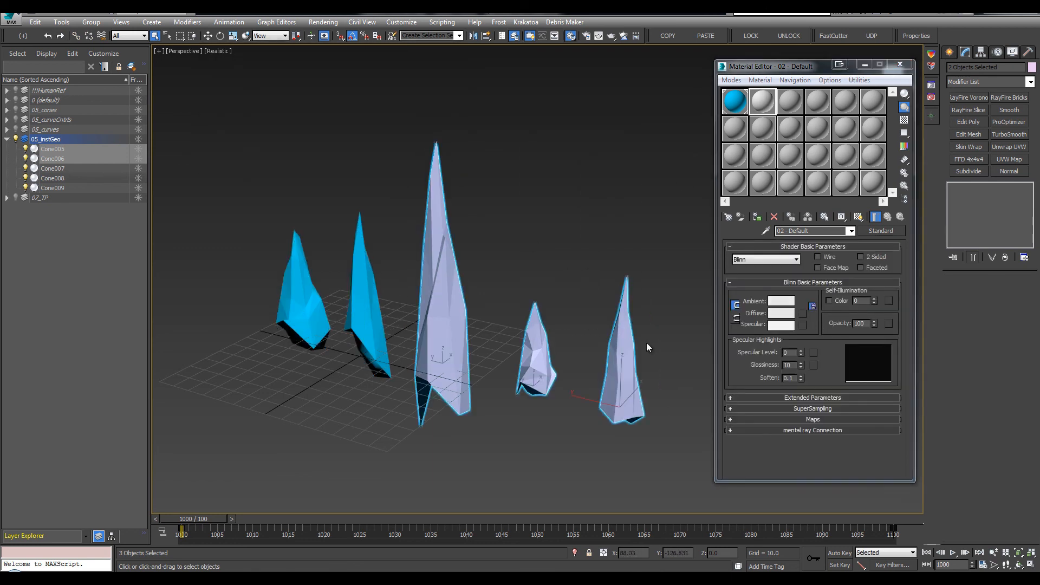
pyautogui.click(757, 216)
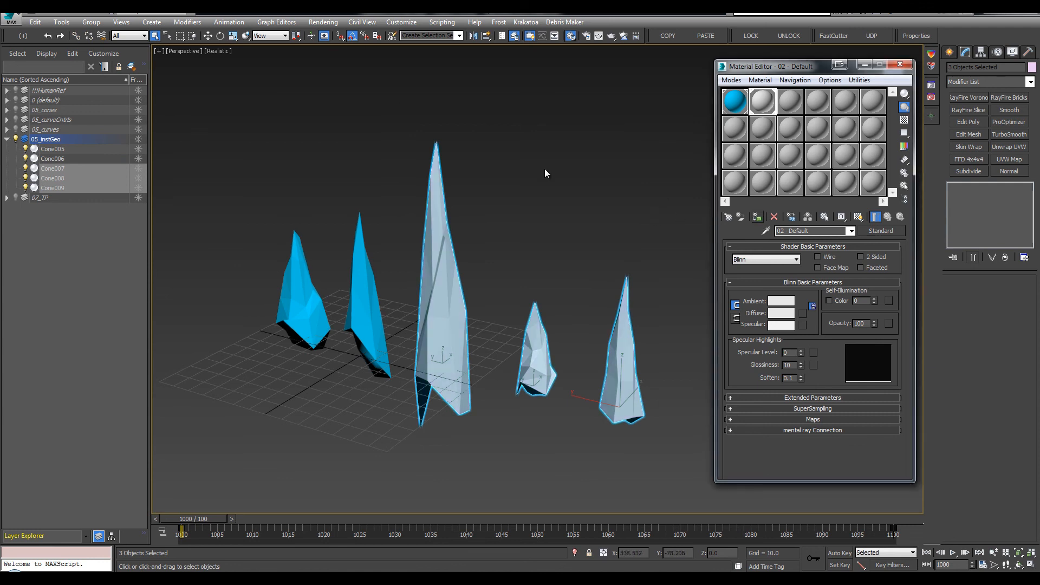
# Close the Material Editor and bring the Thinking Particles window back beside the spikes, hiding the Layer Explorer.
pyautogui.click(483, 170)
pyautogui.click(900, 64)
pyautogui.scroll(-10, 551, 224)
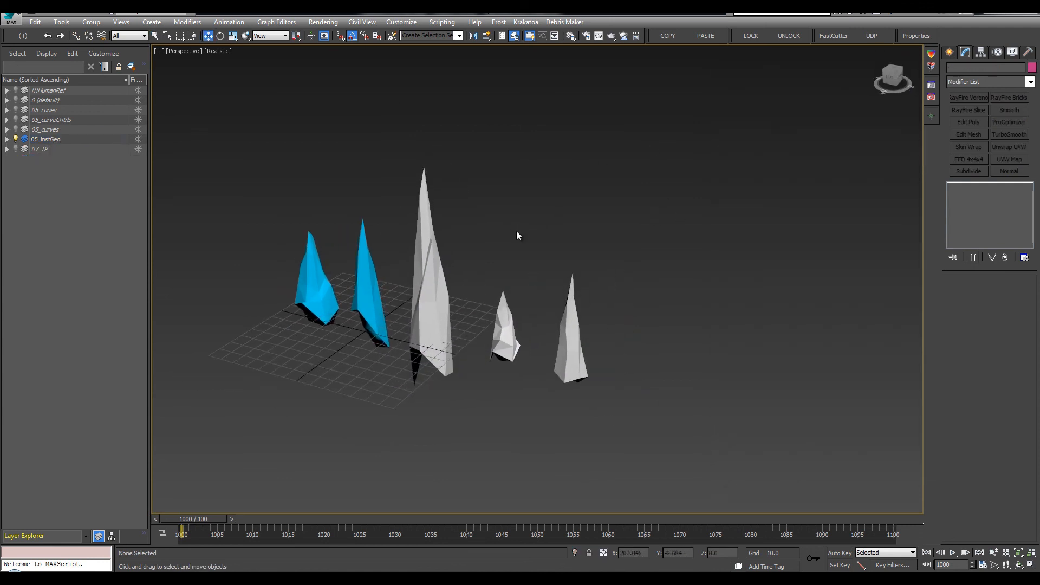
pyautogui.moveTo(484, 259); pyautogui.dragTo(327, 244, button='middle')
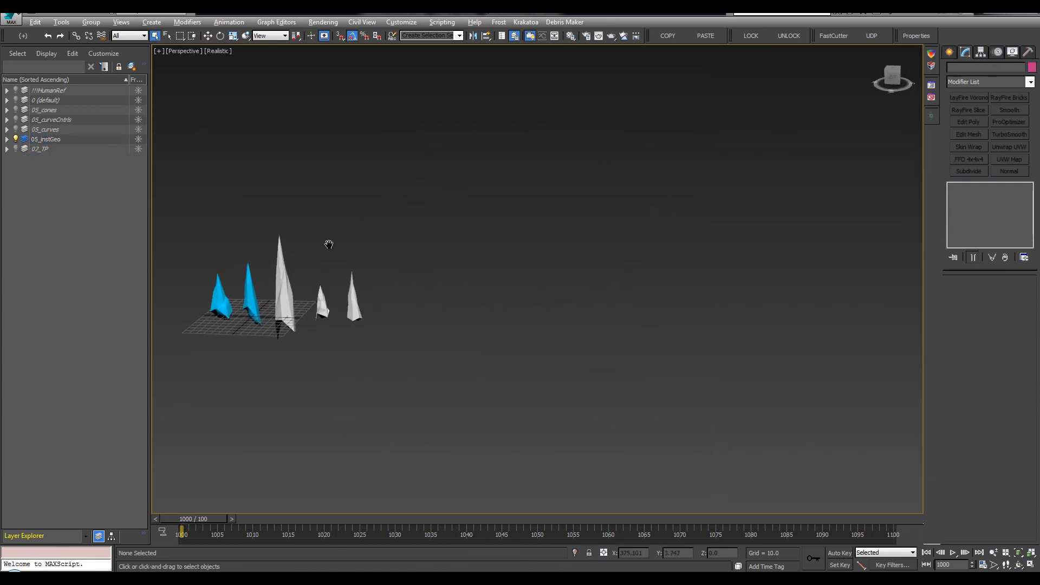
pyautogui.press('q')
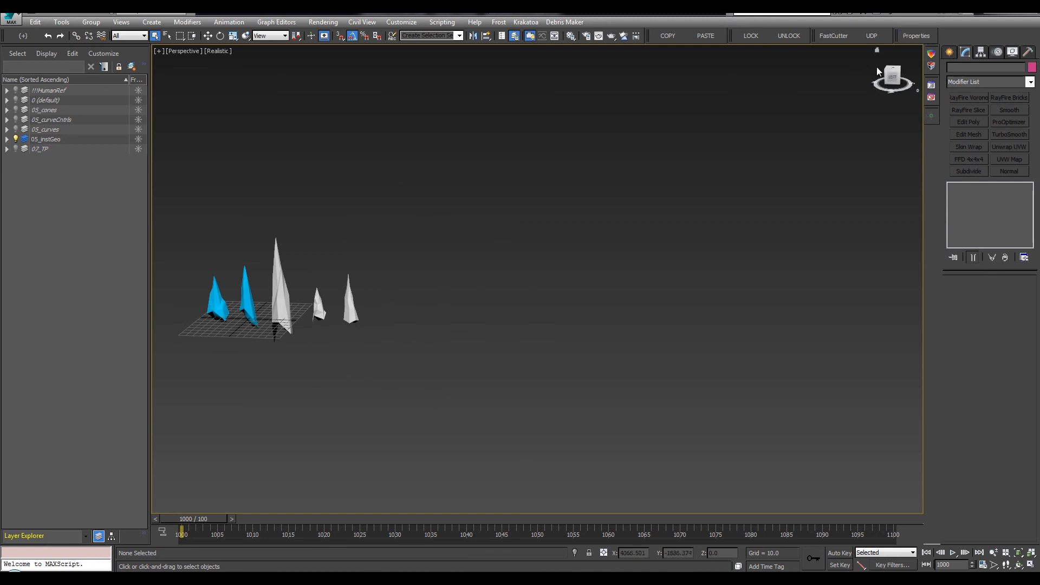
pyautogui.moveTo(1039, 102); pyautogui.dragTo(404, 55)
pyautogui.click(214, 196)
pyautogui.press('l')
pyautogui.moveTo(227, 207); pyautogui.dragTo(196, 203, button='middle')
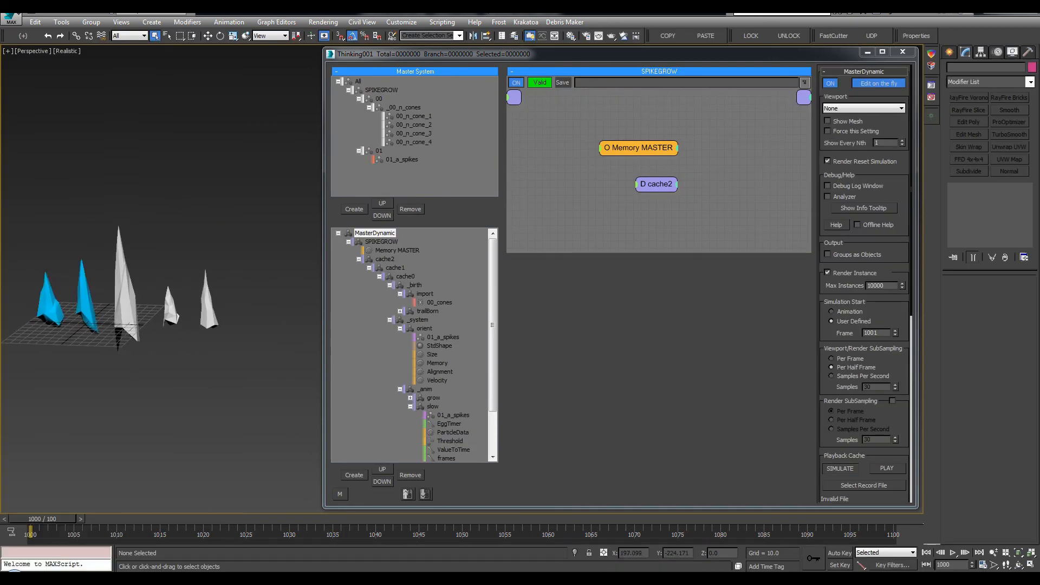
# Collapse the _birth and _system branches and create a new DynamicSet named _shape under cache0.
pyautogui.click(389, 285)
pyautogui.click(390, 294)
pyautogui.click(390, 294)
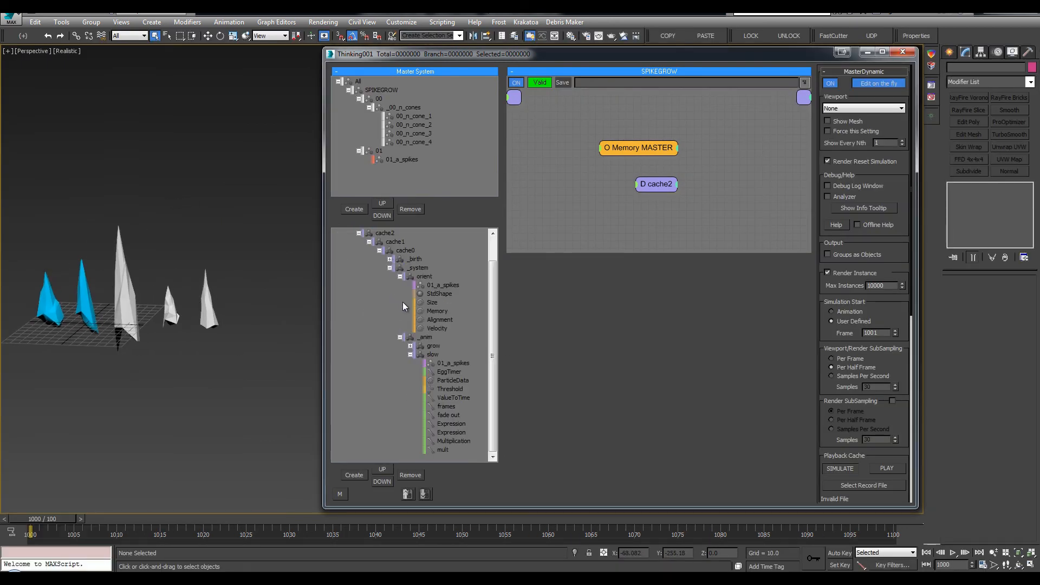
pyautogui.click(400, 302)
pyautogui.click(399, 311)
pyautogui.click(389, 293)
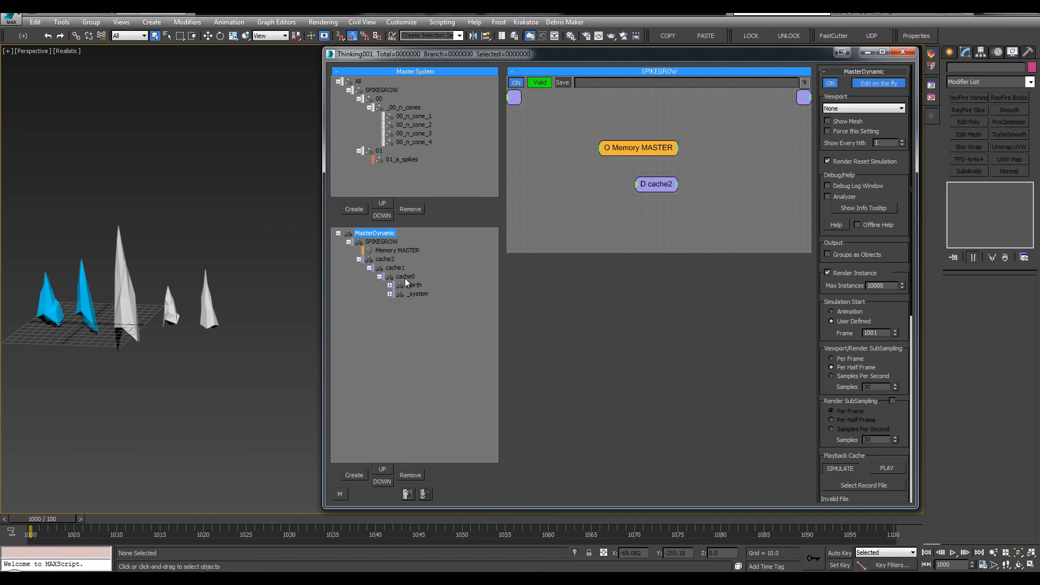
pyautogui.click(405, 276)
pyautogui.doubleClick(410, 304)
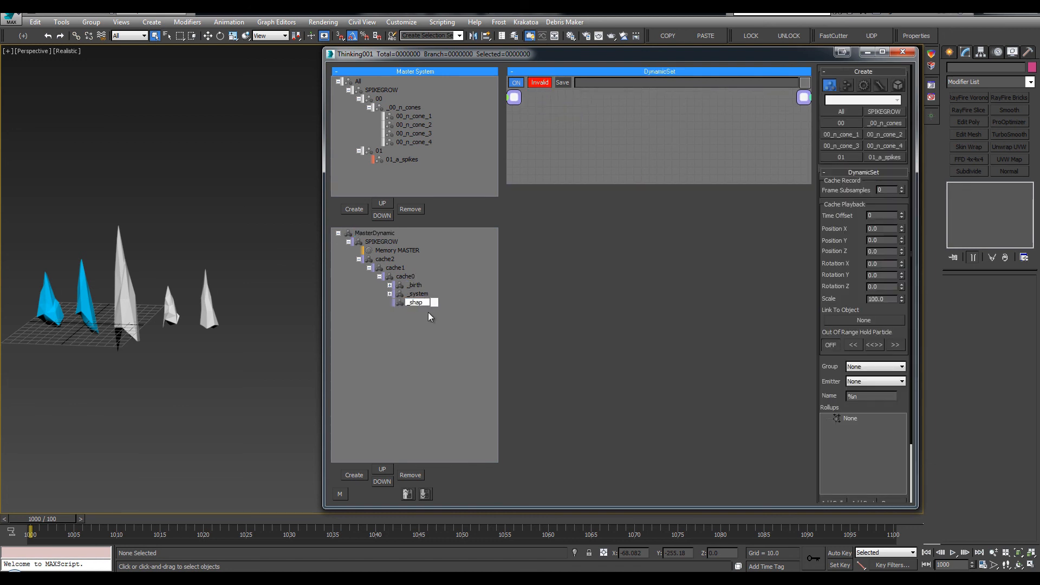
pyautogui.press('Return')
# Disable the StdShape and Size operators in the orient DynamicSet.
pyautogui.click(390, 285)
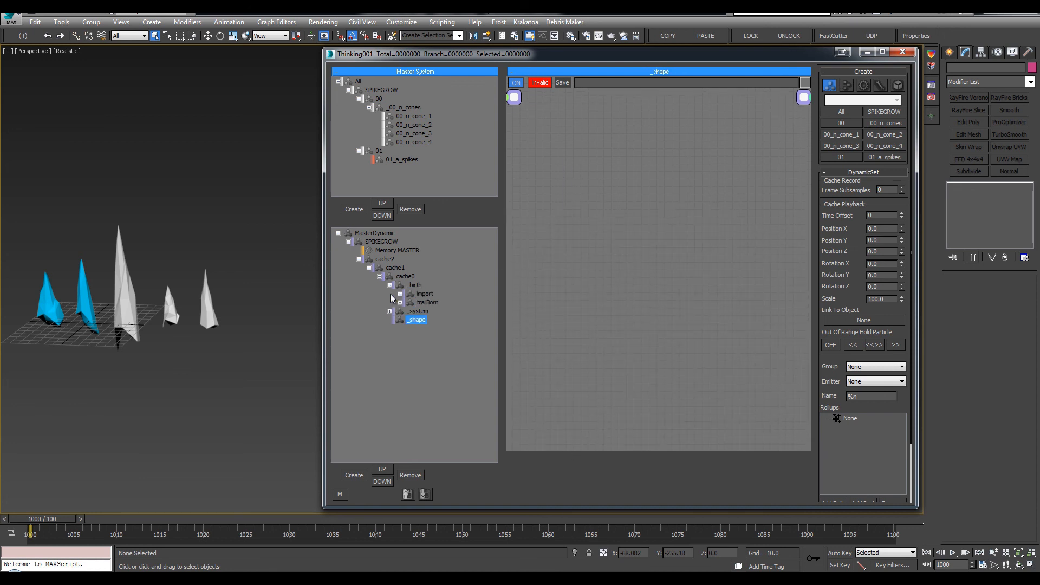
pyautogui.click(403, 311)
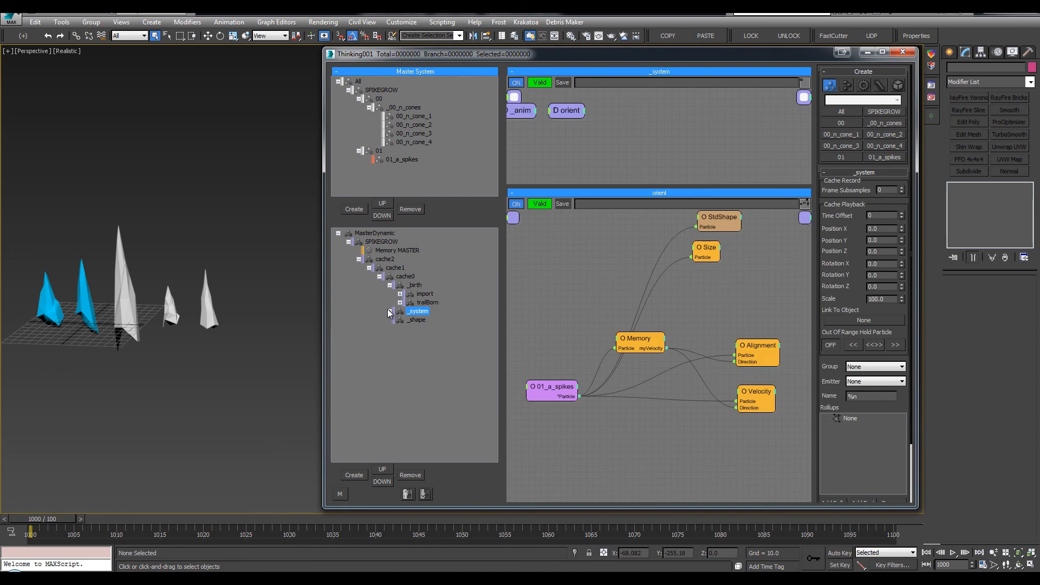
pyautogui.click(389, 311)
pyautogui.click(400, 320)
pyautogui.click(444, 328)
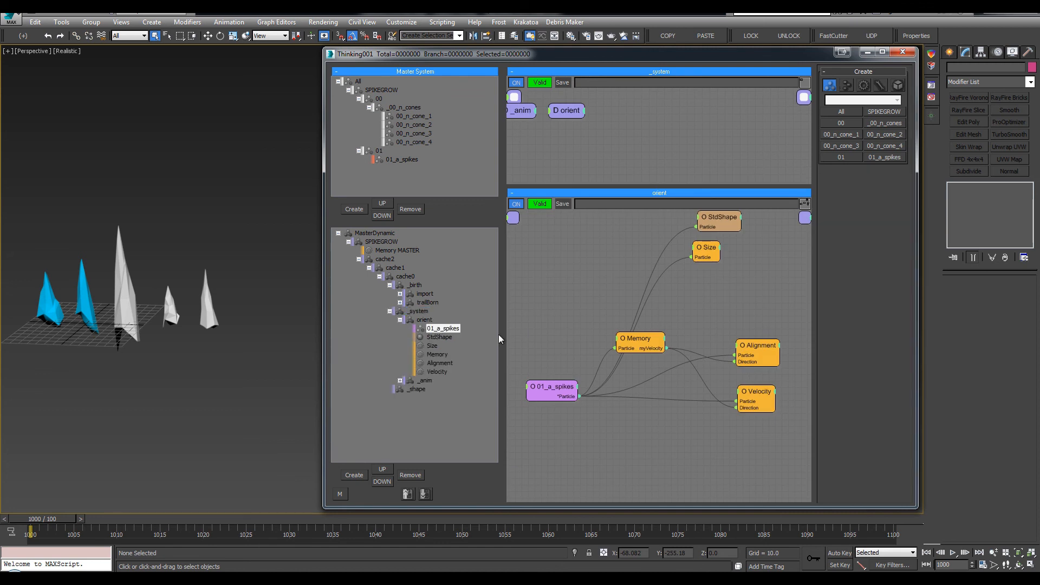
pyautogui.rightClick(729, 116)
pyautogui.click(723, 115)
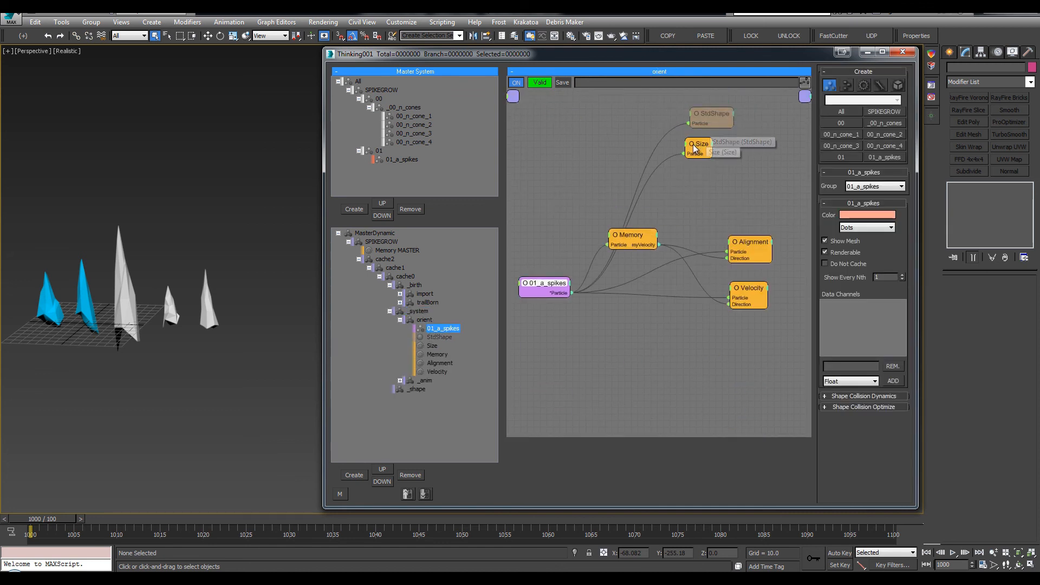
pyautogui.click(704, 147)
pyautogui.rightClick(708, 149)
pyautogui.click(707, 149)
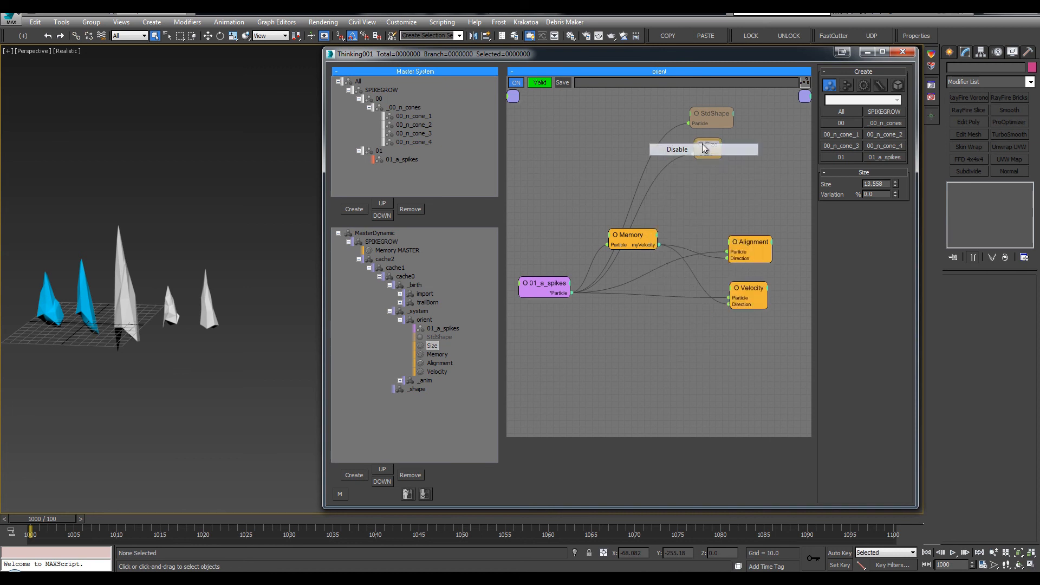
# Add the 01_a_spikes group node to the _shape DynamicSet.
pyautogui.click(400, 320)
pyautogui.click(417, 337)
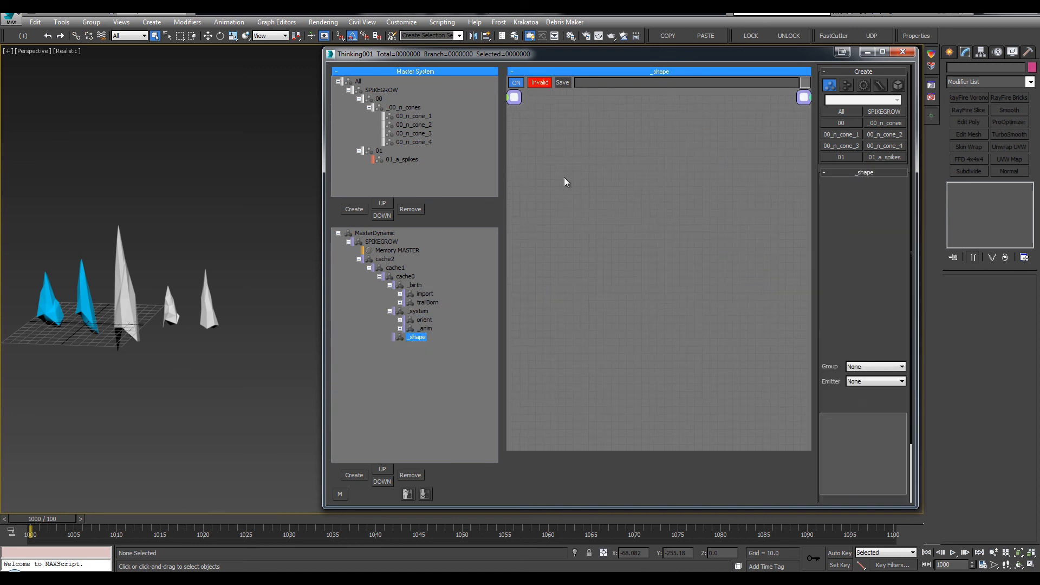
pyautogui.rightClick(572, 156)
pyautogui.moveTo(574, 161)
pyautogui.click(580, 120)
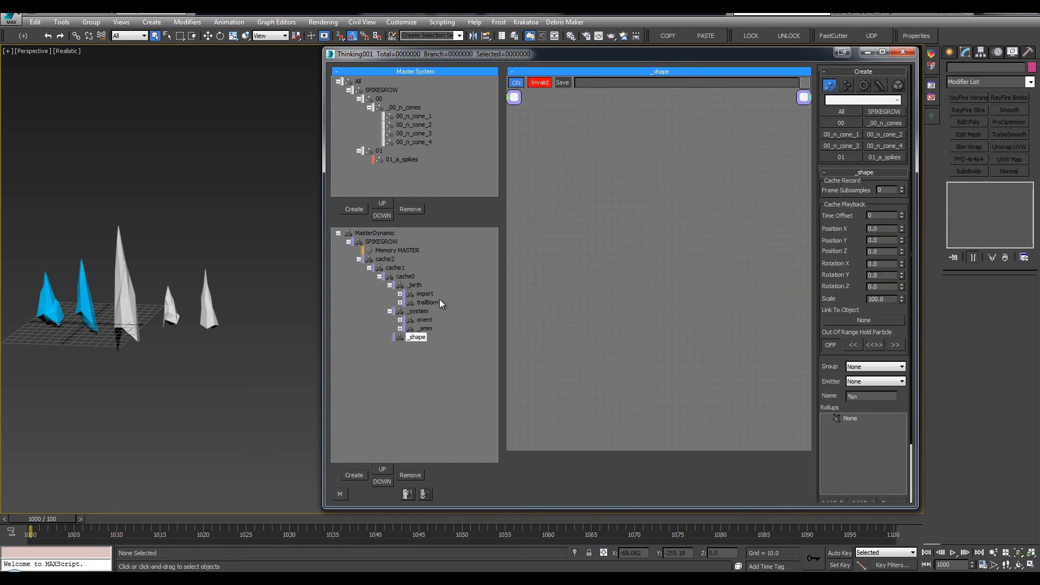
pyautogui.click(425, 319)
pyautogui.click(415, 337)
pyautogui.rightClick(502, 178)
pyautogui.moveTo(558, 185)
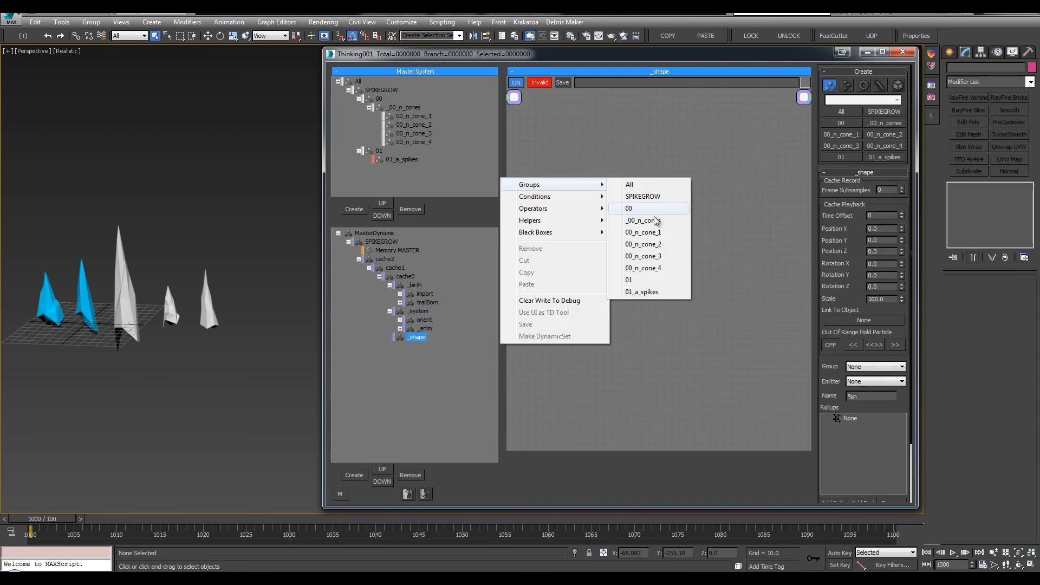
pyautogui.click(652, 292)
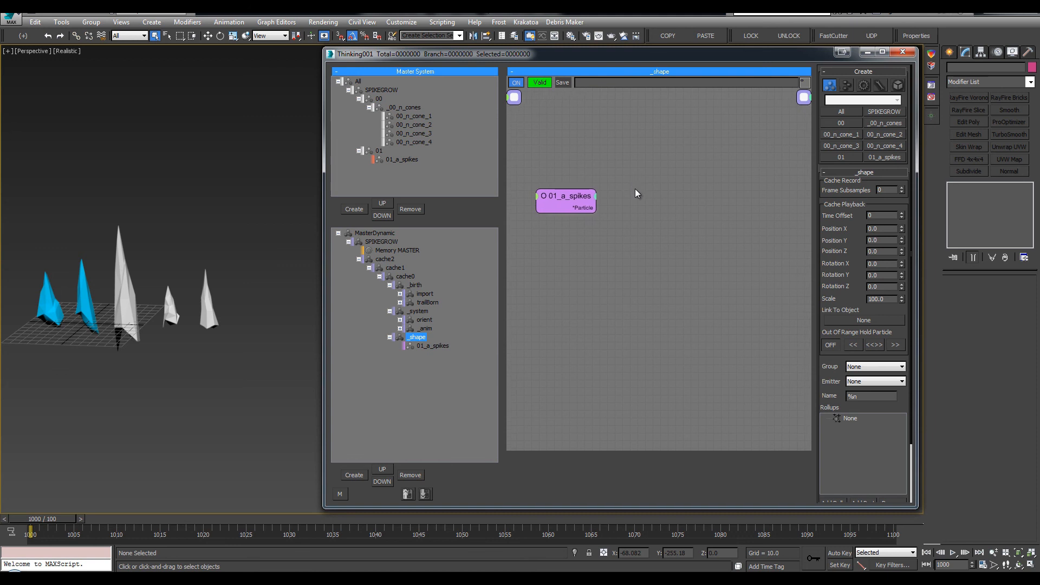
pyautogui.doubleClick(626, 223)
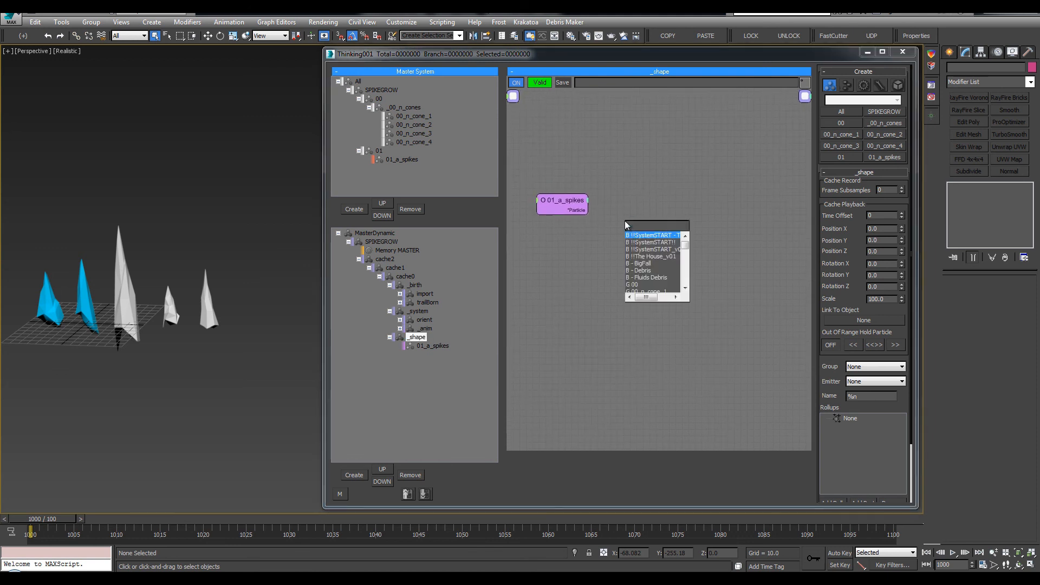
pyautogui.write('geoi')
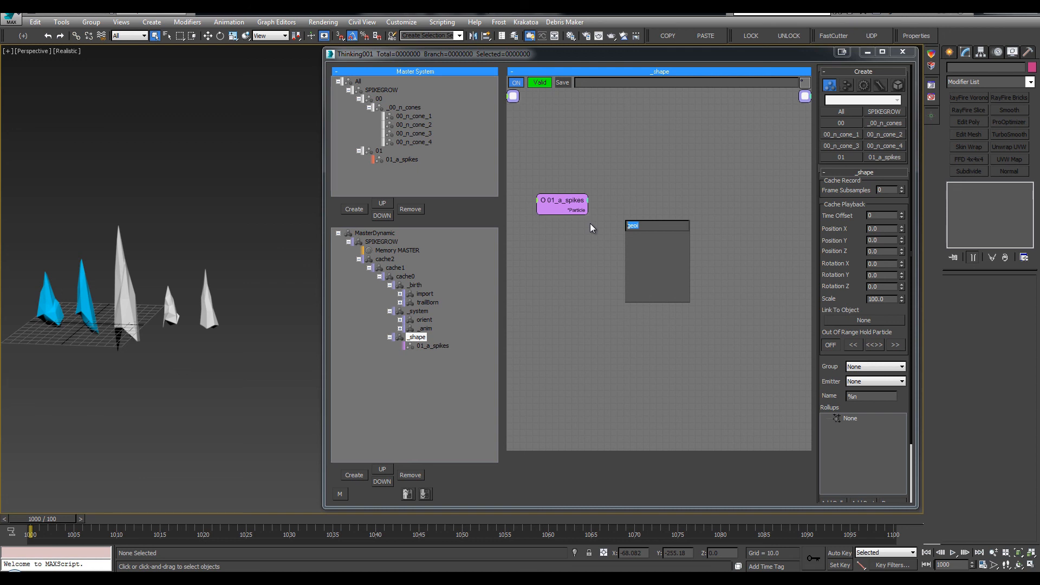
pyautogui.write('shap')
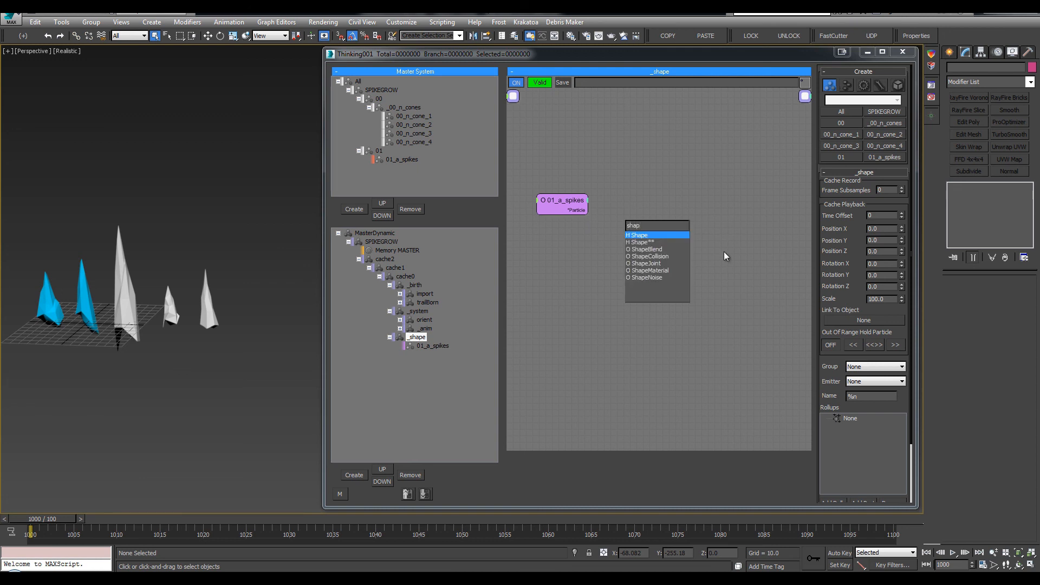
pyautogui.click(566, 238)
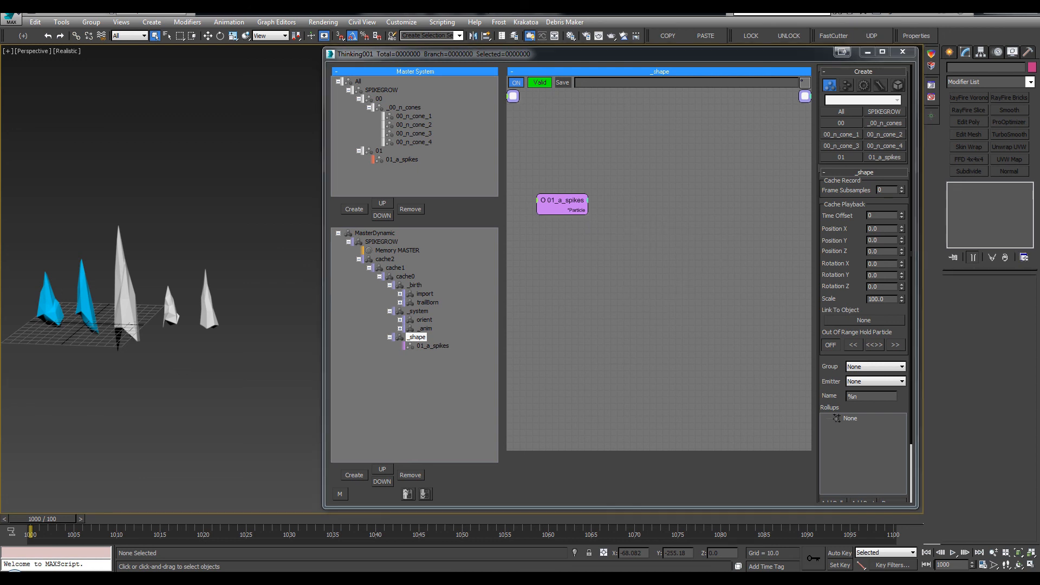
# Add a GeomInstance operator to _shape and wire the 01_a_spikes particle output into it.
pyautogui.rightClick(607, 220)
pyautogui.click(610, 208)
pyautogui.doubleClick(610, 208)
pyautogui.write('geom')
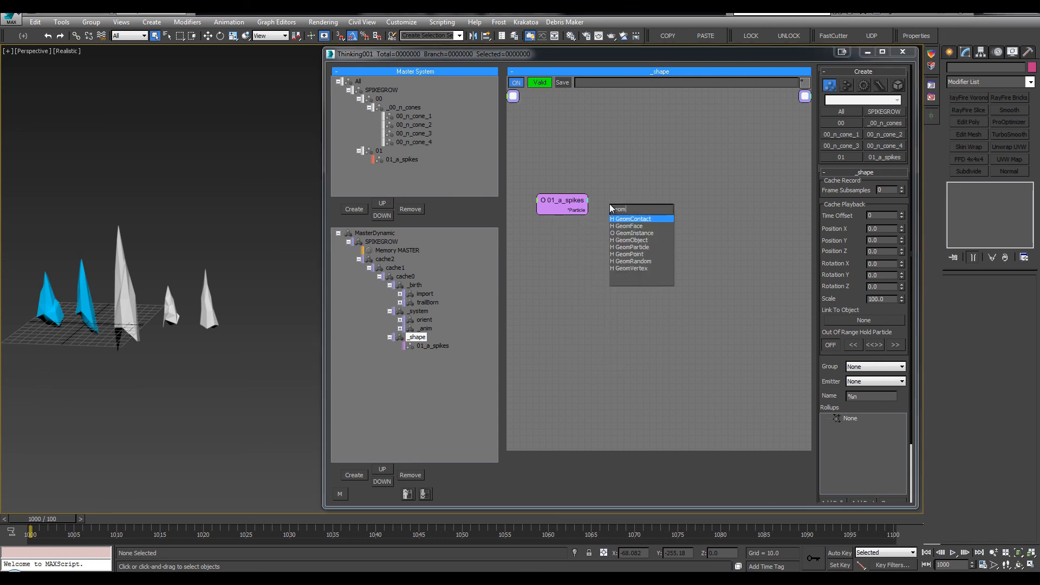
pyautogui.press('Down')
pyautogui.press('Down')
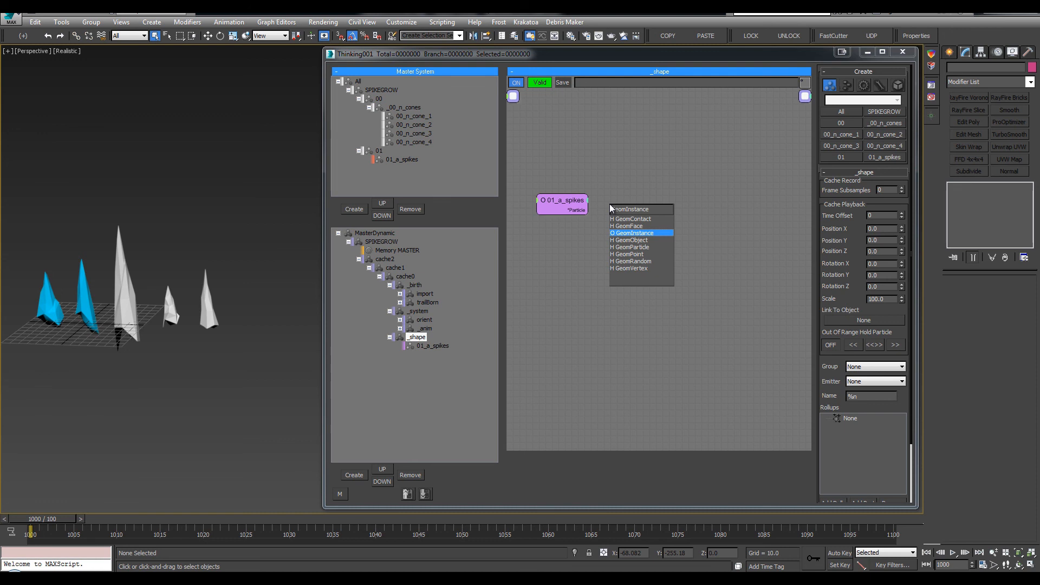
pyautogui.press('Return')
pyautogui.moveTo(589, 211); pyautogui.dragTo(712, 169)
# Load Cone005 through Cone009 into GeomInstance as its instanced objects, and collapse and reposition its node.
pyautogui.click(848, 253)
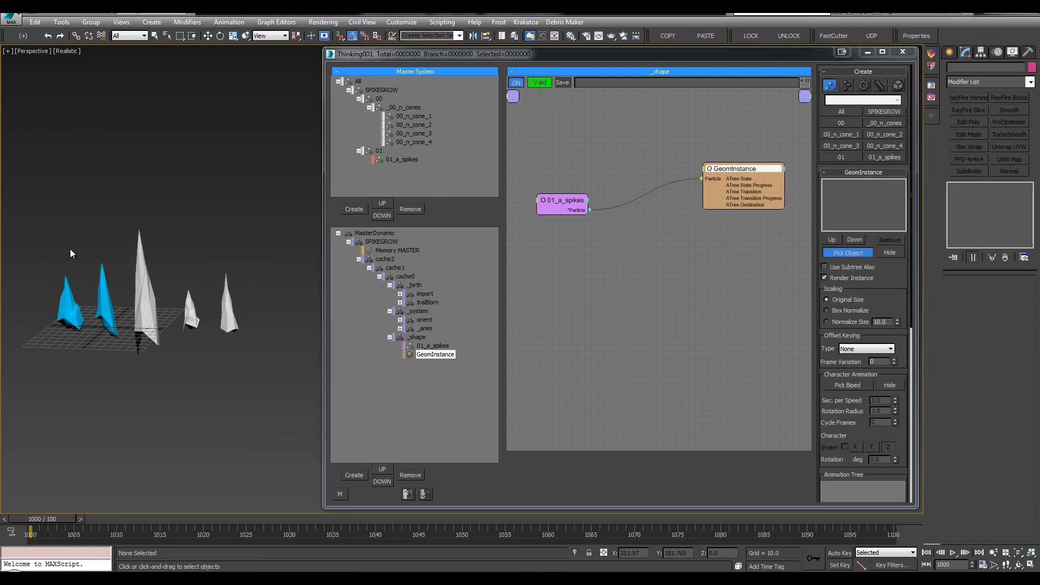
pyautogui.press('h')
pyautogui.click(55, 77)
pyautogui.keyDown('shift'); pyautogui.click(54, 107); pyautogui.keyUp('shift')
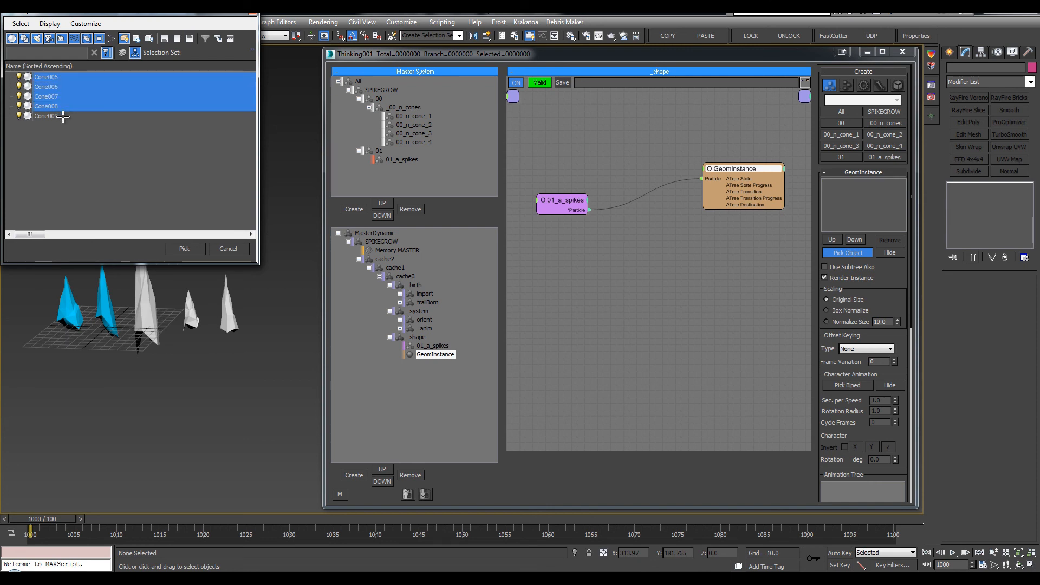
pyautogui.keyDown('shift'); pyautogui.click(63, 116); pyautogui.keyUp('shift')
pyautogui.click(184, 248)
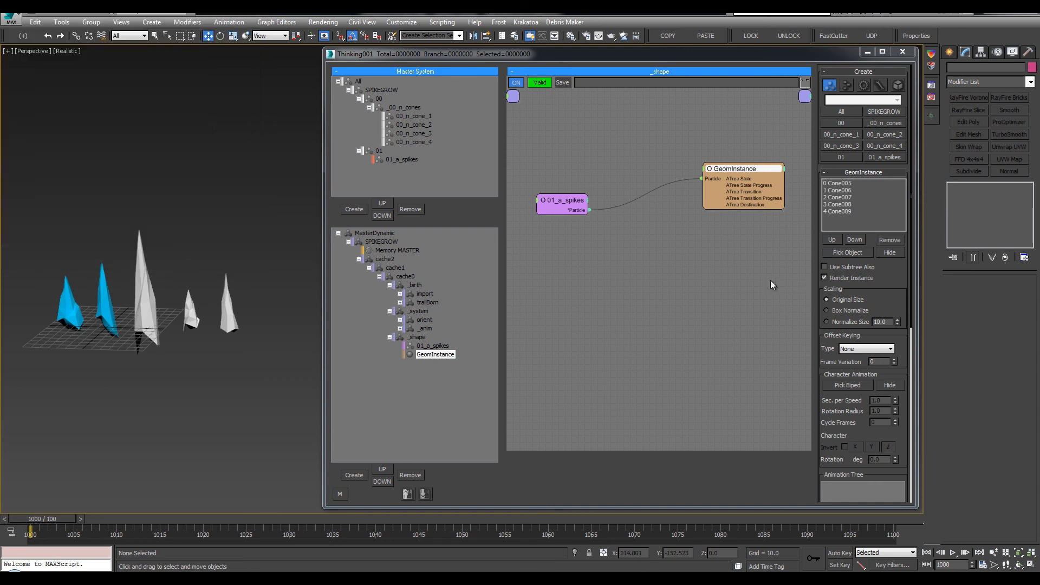
pyautogui.doubleClick(724, 171)
pyautogui.doubleClick(724, 170)
pyautogui.moveTo(724, 170); pyautogui.dragTo(715, 150)
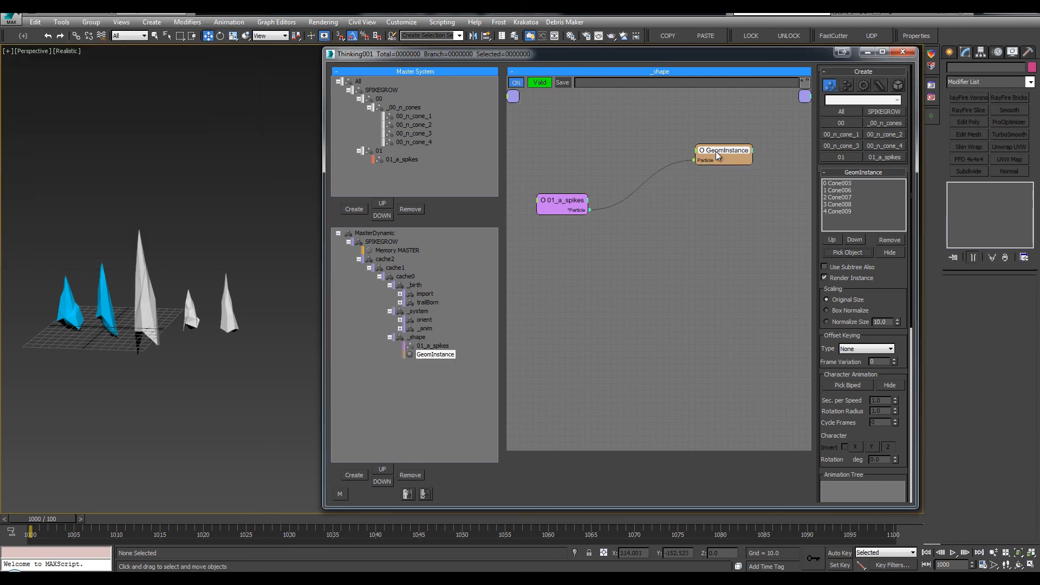
# Add a Size operator below GeomInstance in _shape and connect it to the 01_a_spikes particle output.
pyautogui.rightClick(645, 269)
pyautogui.write('size')
pyautogui.click(666, 276)
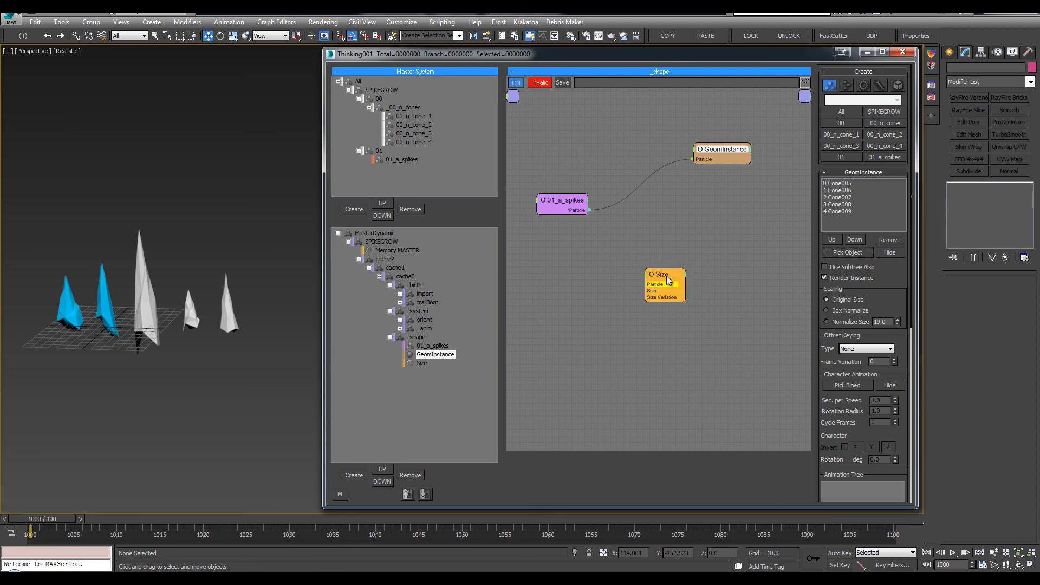
pyautogui.moveTo(669, 281); pyautogui.dragTo(716, 209)
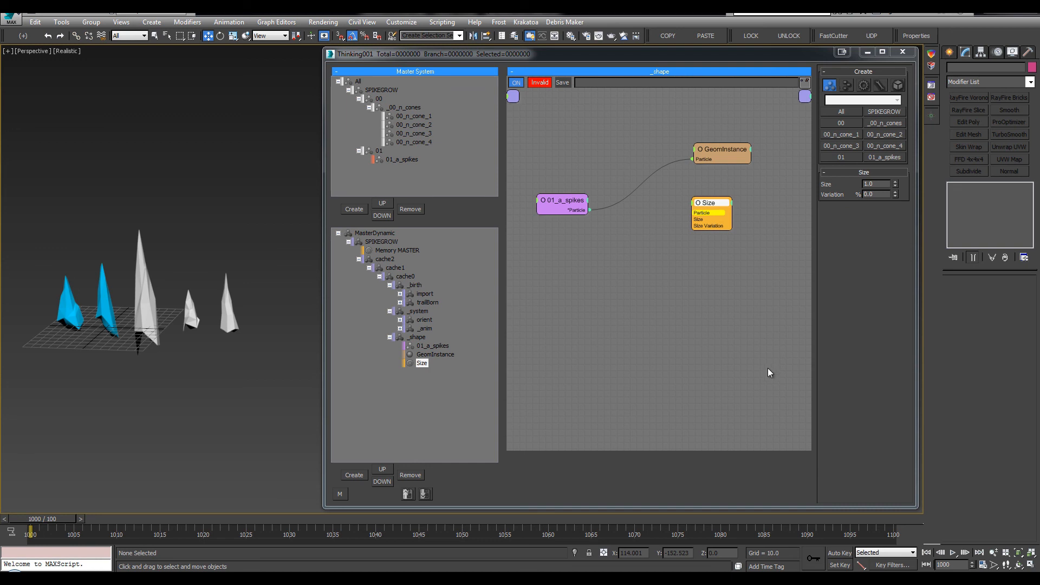
pyautogui.moveTo(727, 216); pyautogui.dragTo(590, 210)
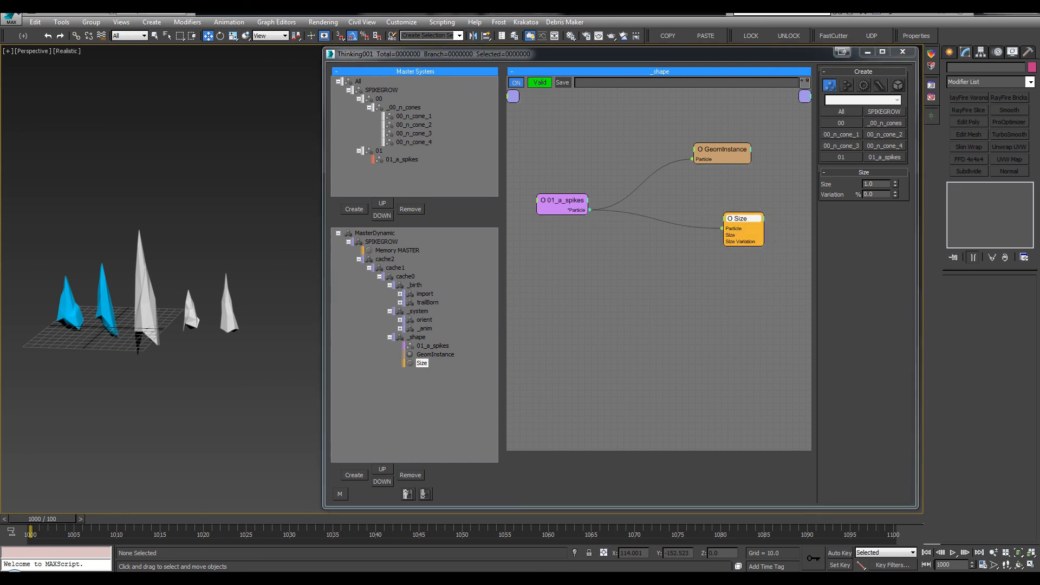
# Collapse the Size node and reposition the Size and GeomInstance nodes in the _shape set.
pyautogui.moveTo(738, 221); pyautogui.dragTo(724, 210)
pyautogui.doubleClick(724, 219)
pyautogui.doubleClick(724, 217)
pyautogui.moveTo(736, 154); pyautogui.dragTo(700, 166)
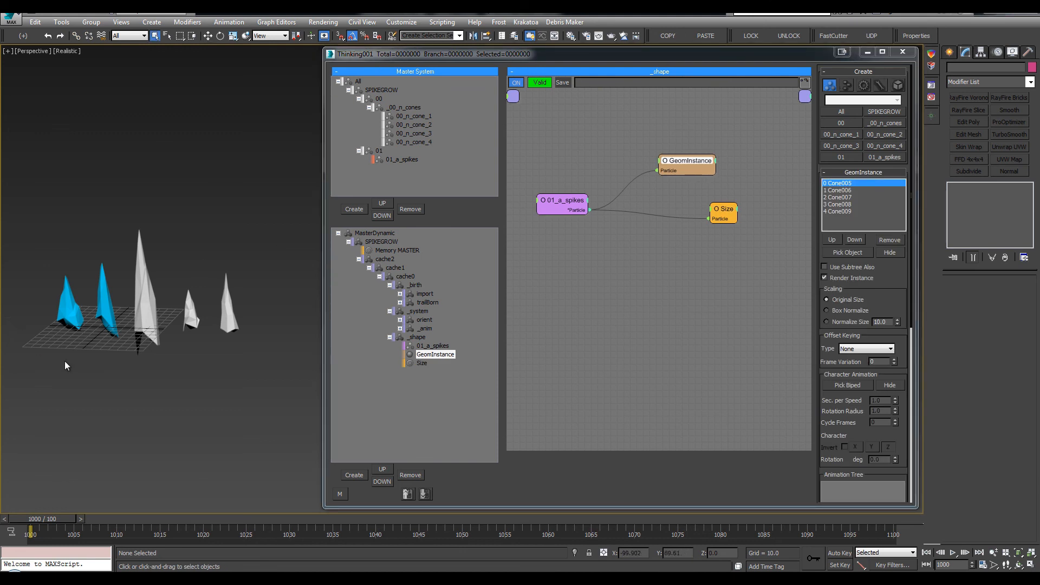
# Hide the 05_instGeo layer that holds the source cones.
pyautogui.press('l')
pyautogui.click(14, 149)
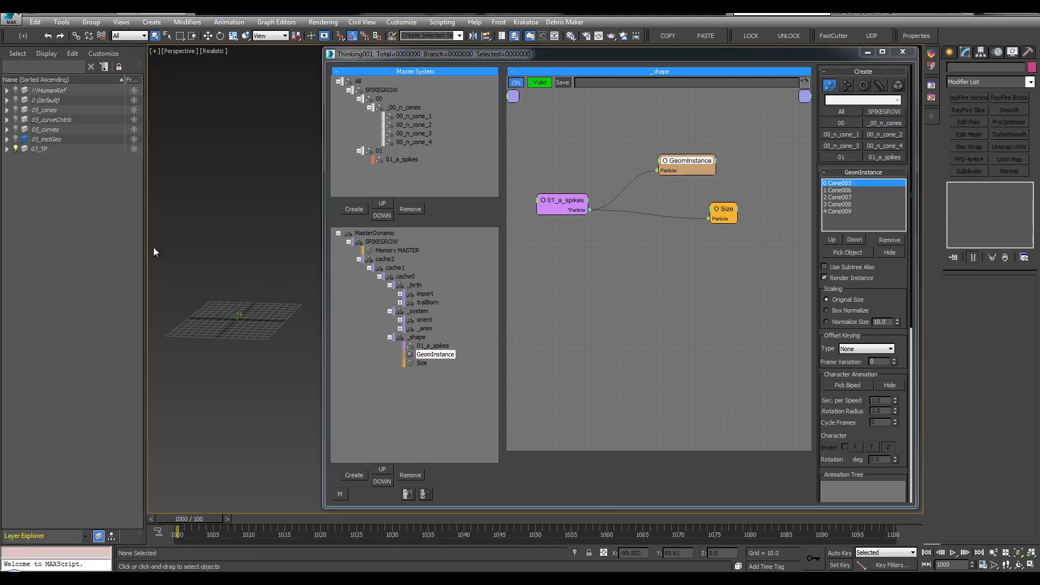
pyautogui.keyDown('alt'); pyautogui.moveTo(219, 277); pyautogui.dragTo(262, 359, button='middle'); pyautogui.keyUp('alt')
pyautogui.press('l')
# Play the simulation, stop it, and examine the instanced spikes along the curves up close.
pyautogui.hotkey('alt', 'space')
pyautogui.press('Escape')
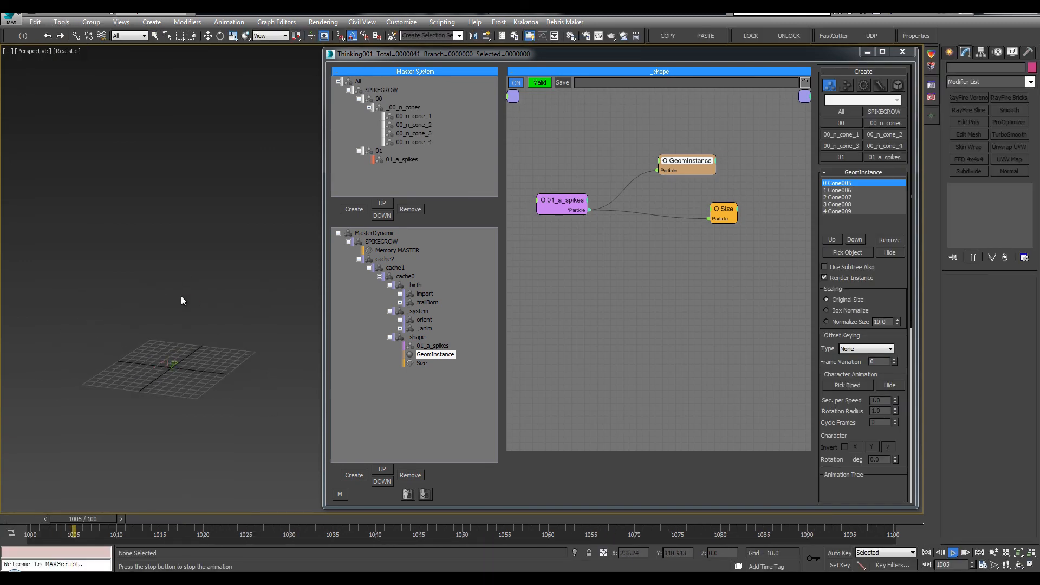
pyautogui.press('/')
pyautogui.click(952, 553)
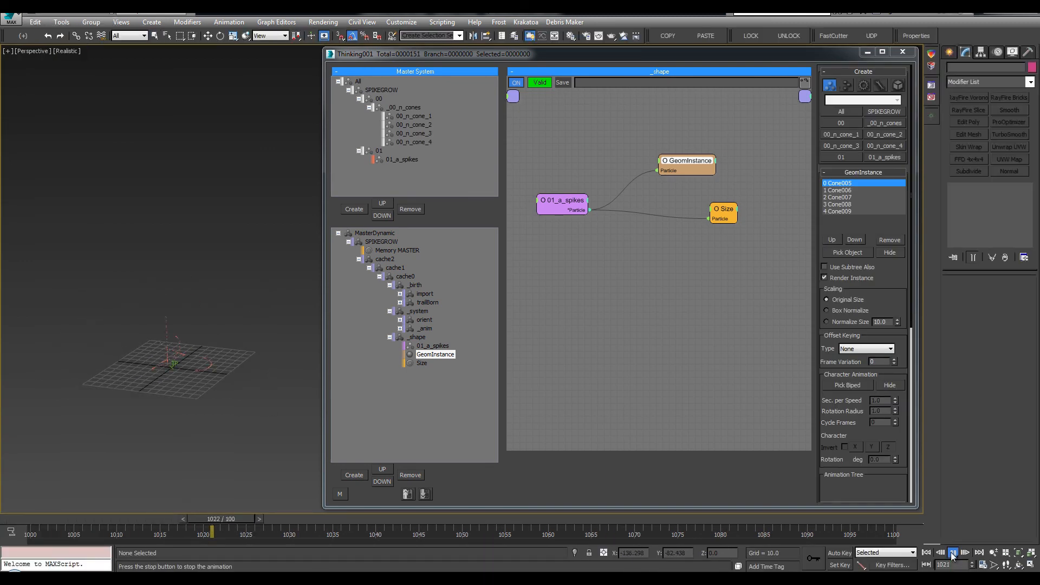
pyautogui.scroll(6, 156, 276)
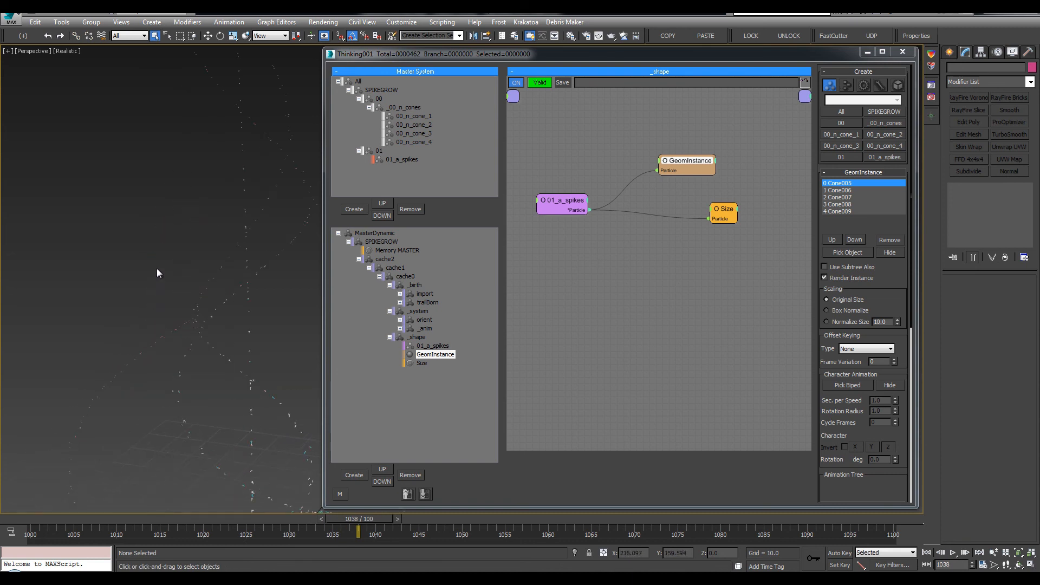
# Reposition the Size operator in _shape and set its size to 1.5.
pyautogui.moveTo(715, 217); pyautogui.dragTo(681, 210)
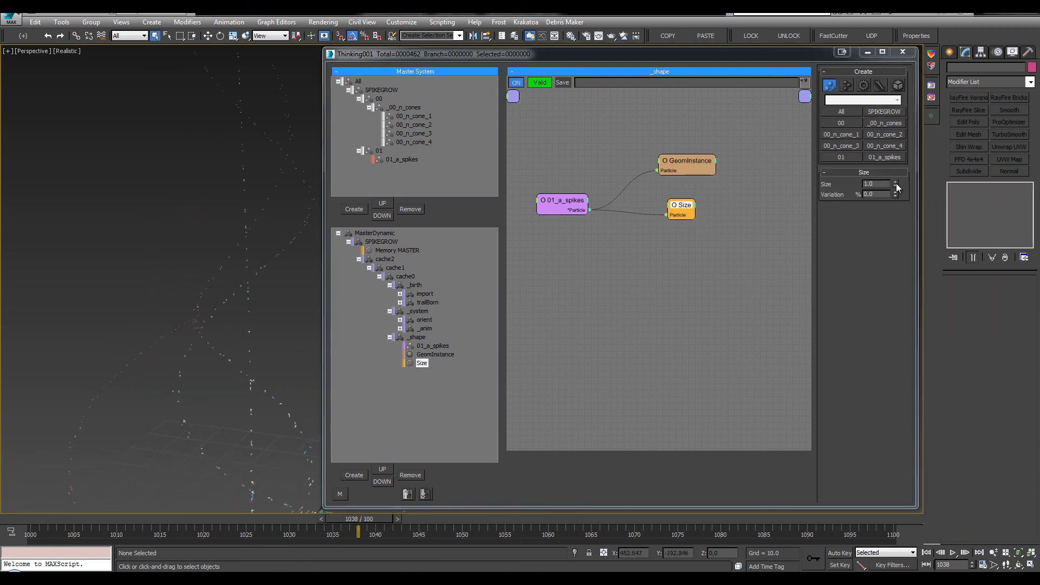
pyautogui.click(849, 187)
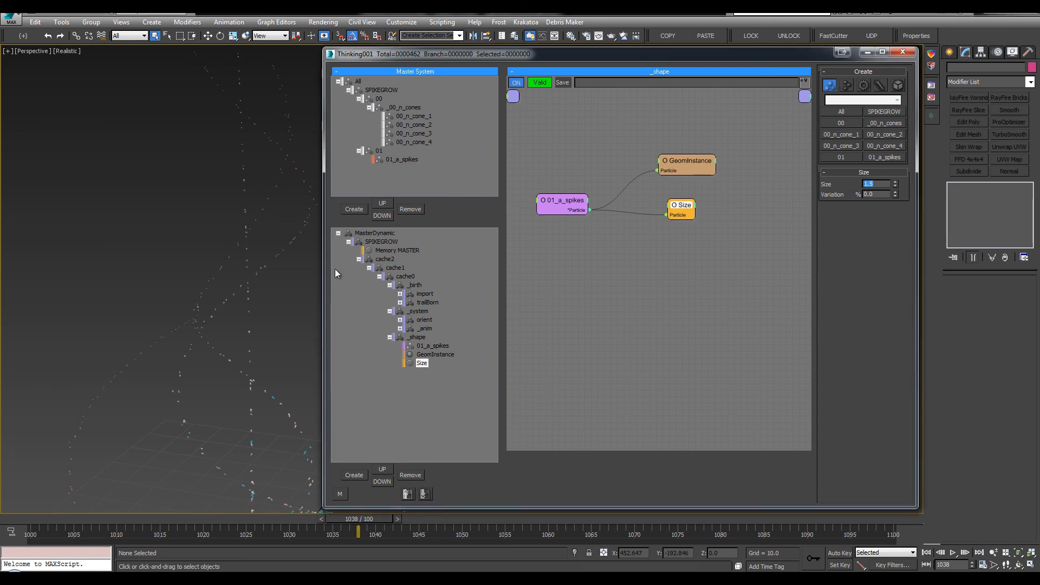
pyautogui.moveTo(671, 289); pyautogui.dragTo(664, 289, button='middle')
pyautogui.keyDown('alt'); pyautogui.moveTo(93, 322); pyautogui.dragTo(89, 320, button='middle'); pyautogui.keyUp('alt')
# Show the MasterDynamic settings and inspect the spikes up close at frame 1051.
pyautogui.click(402, 324)
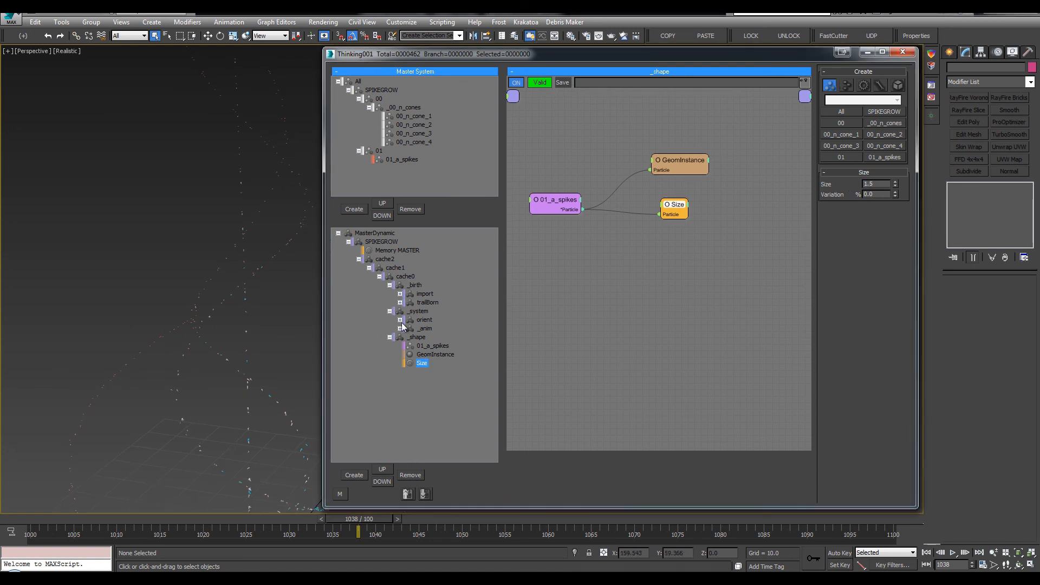
pyautogui.click(901, 53)
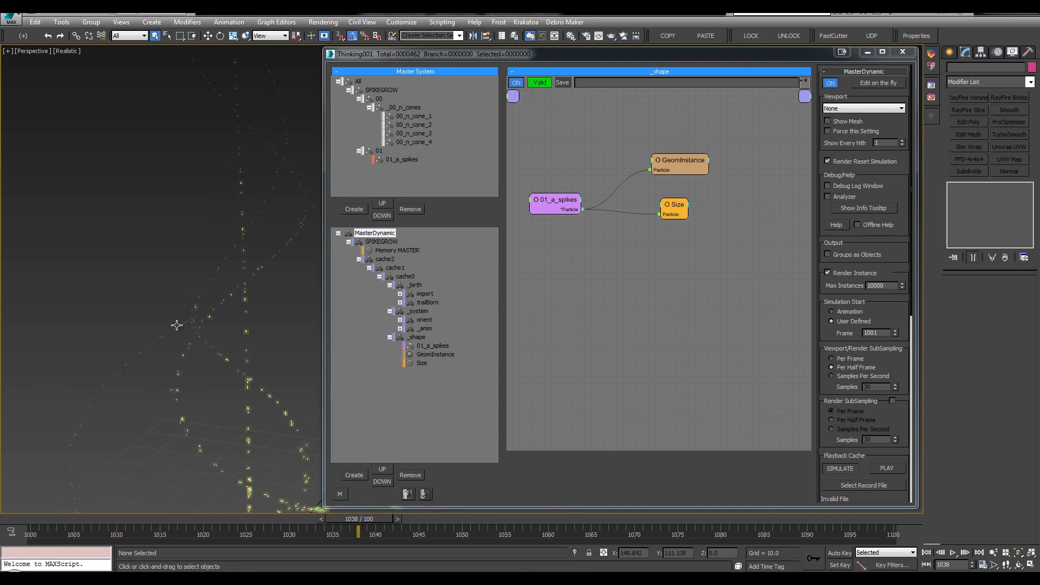
pyautogui.press('m')
pyautogui.press('m')
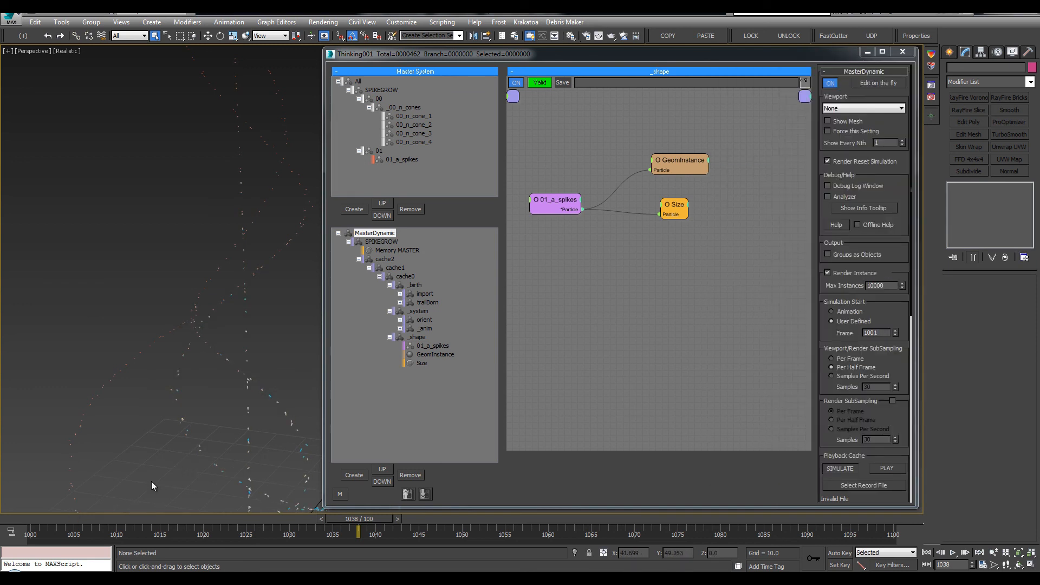
pyautogui.moveTo(44, 522); pyautogui.dragTo(471, 522)
pyautogui.press('w')
pyautogui.scroll(5, 207, 336)
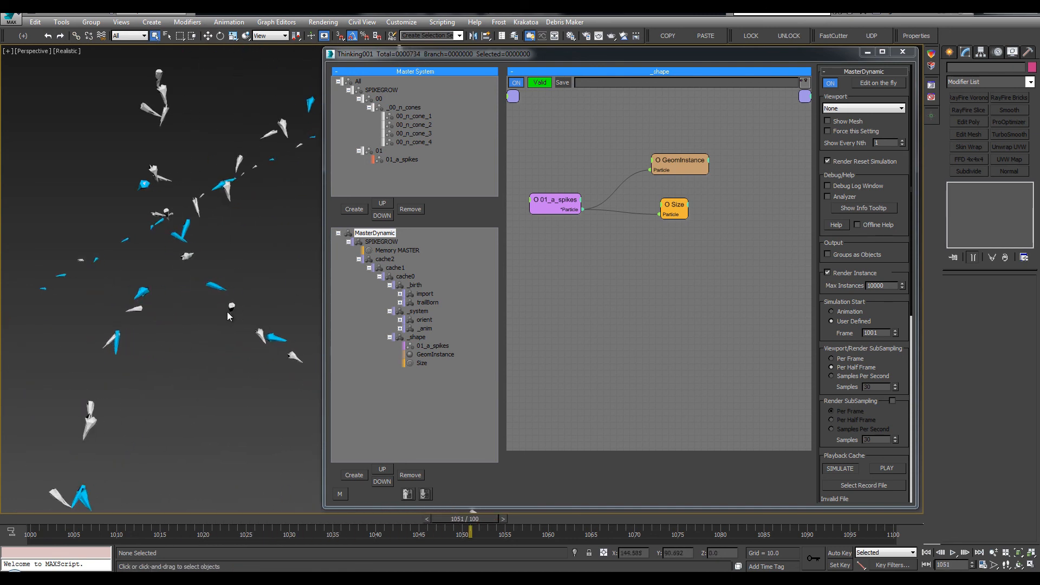
pyautogui.scroll(-2, 259, 328)
# Open the orient set to check its Size operator, and disable the Size operator in _shape.
pyautogui.click(424, 320)
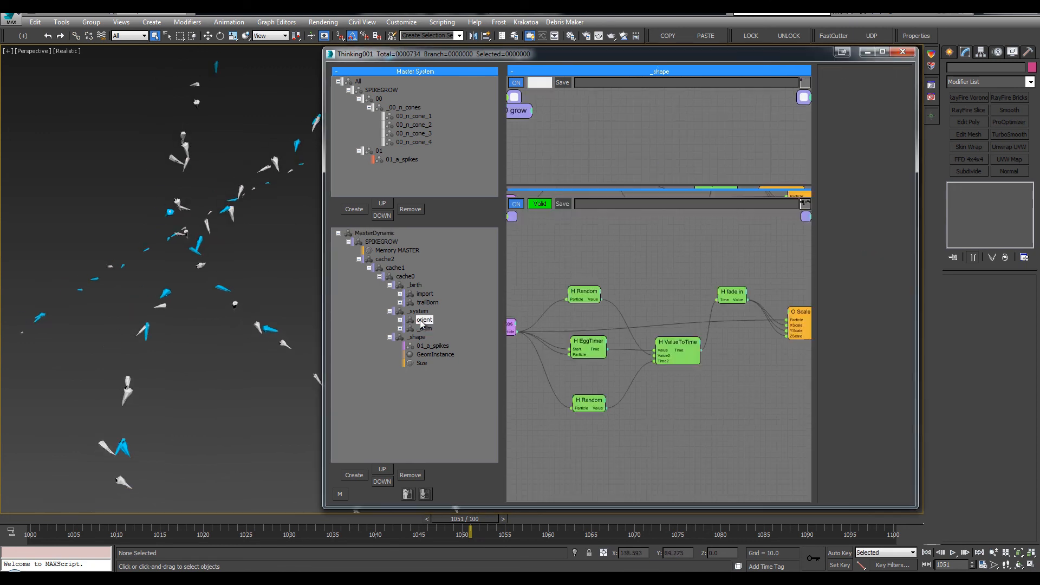
pyautogui.rightClick(711, 151)
pyautogui.click(719, 156)
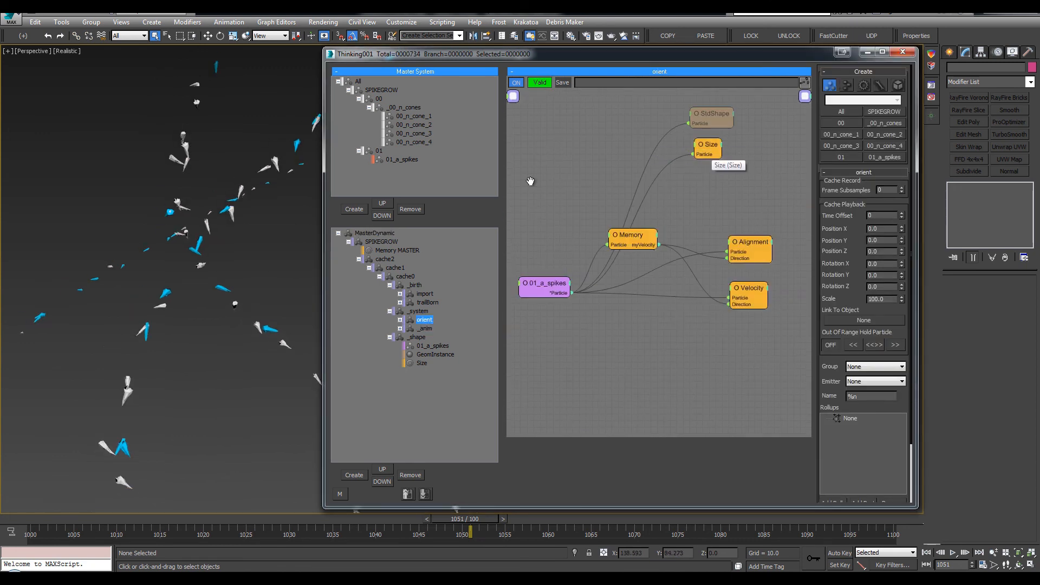
pyautogui.click(225, 250)
pyautogui.click(740, 185)
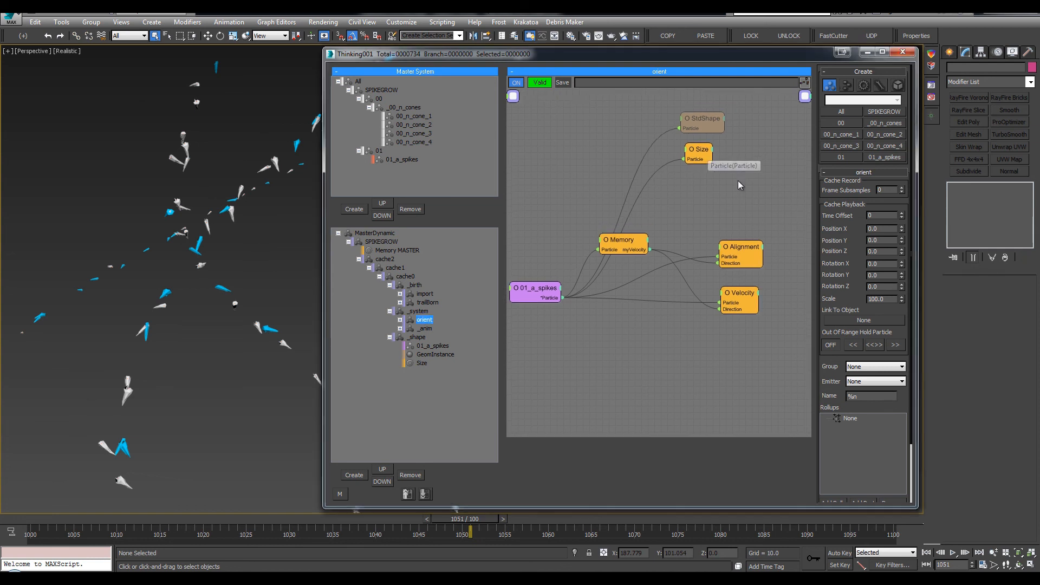
pyautogui.click(189, 234)
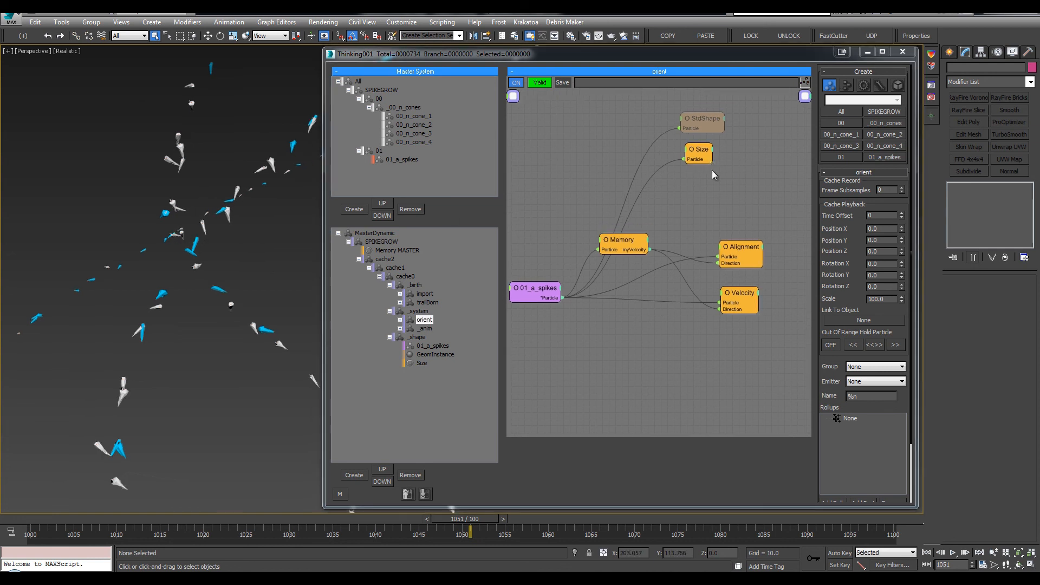
pyautogui.click(418, 367)
# Examine the whole spike growth in the viewport and the settings of the Size operator in orient.
pyautogui.moveTo(251, 317); pyautogui.dragTo(247, 396, button='middle')
pyautogui.scroll(-3, 247, 396)
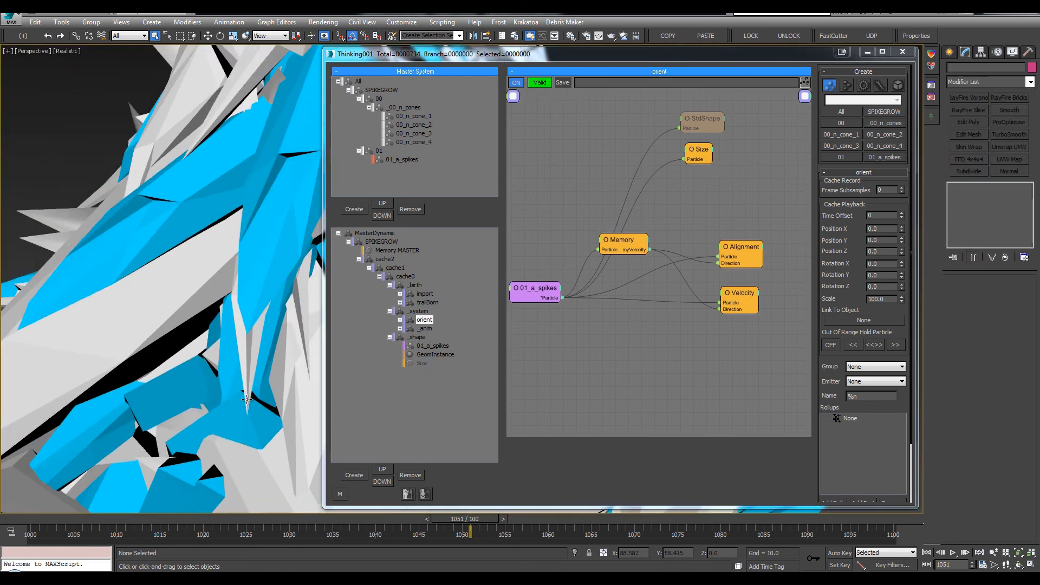
pyautogui.scroll(-5, 212, 354)
pyautogui.moveTo(229, 349); pyautogui.dragTo(207, 333, button='middle')
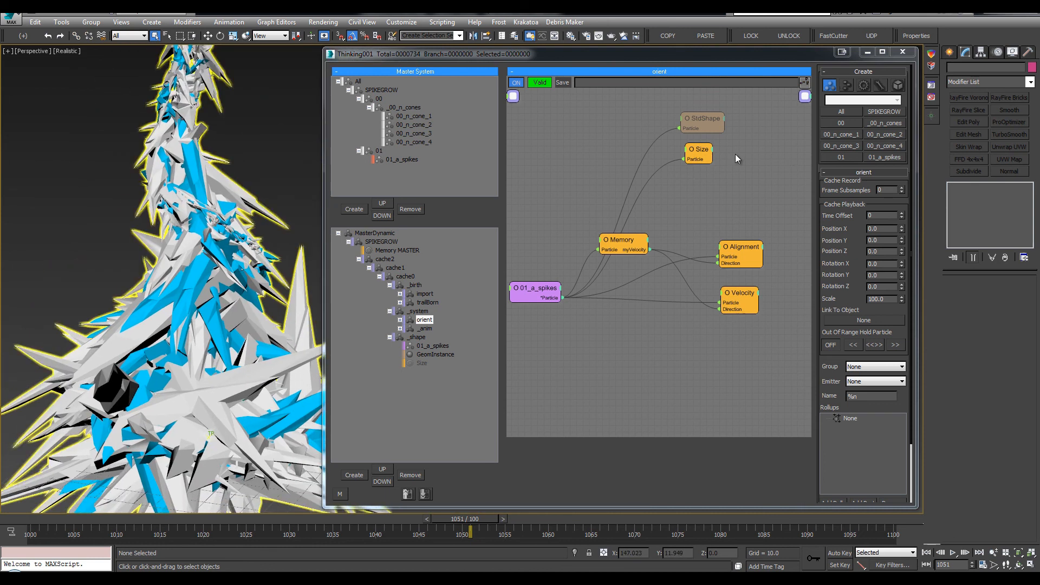
pyautogui.moveTo(703, 149); pyautogui.dragTo(707, 158)
pyautogui.keyDown('alt'); pyautogui.moveTo(262, 253); pyautogui.dragTo(235, 218, button='middle'); pyautogui.keyUp('alt')
pyautogui.scroll(-3, 235, 219)
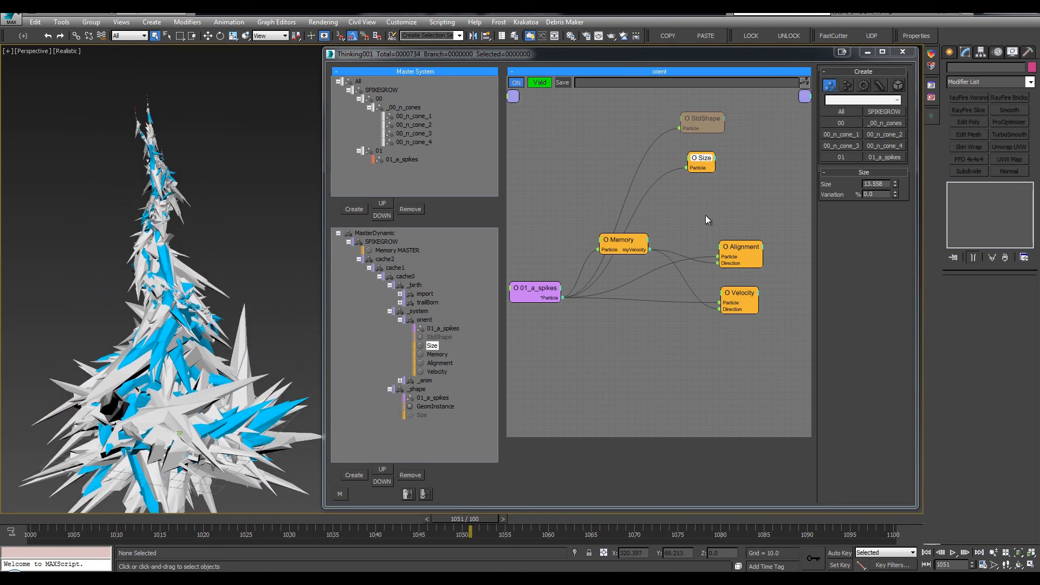
# Delete the disabled Size operator from _shape and reposition the GeomInstance node.
pyautogui.click(400, 320)
pyautogui.click(435, 355)
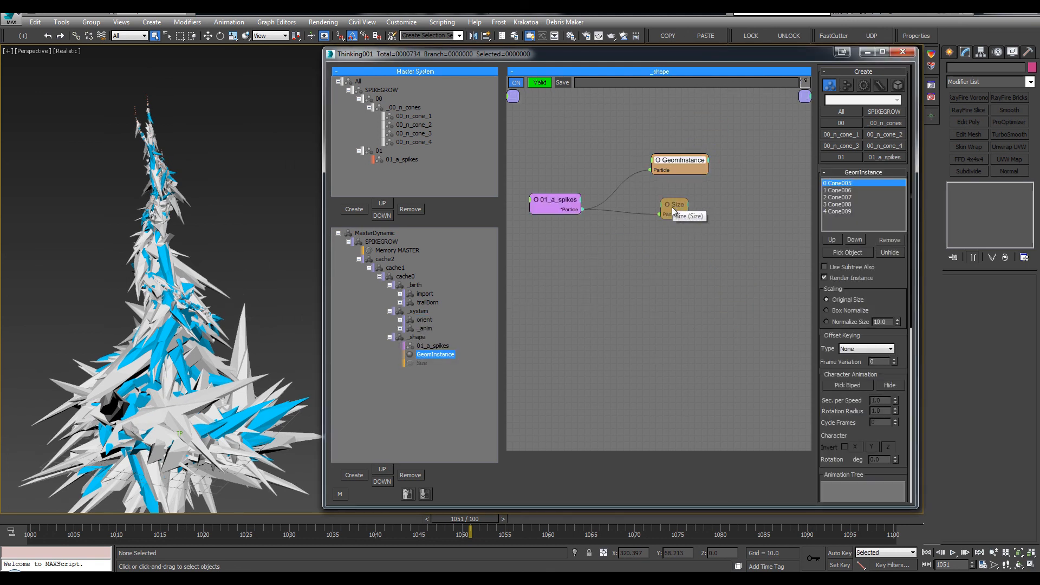
pyautogui.moveTo(682, 169); pyautogui.dragTo(730, 196)
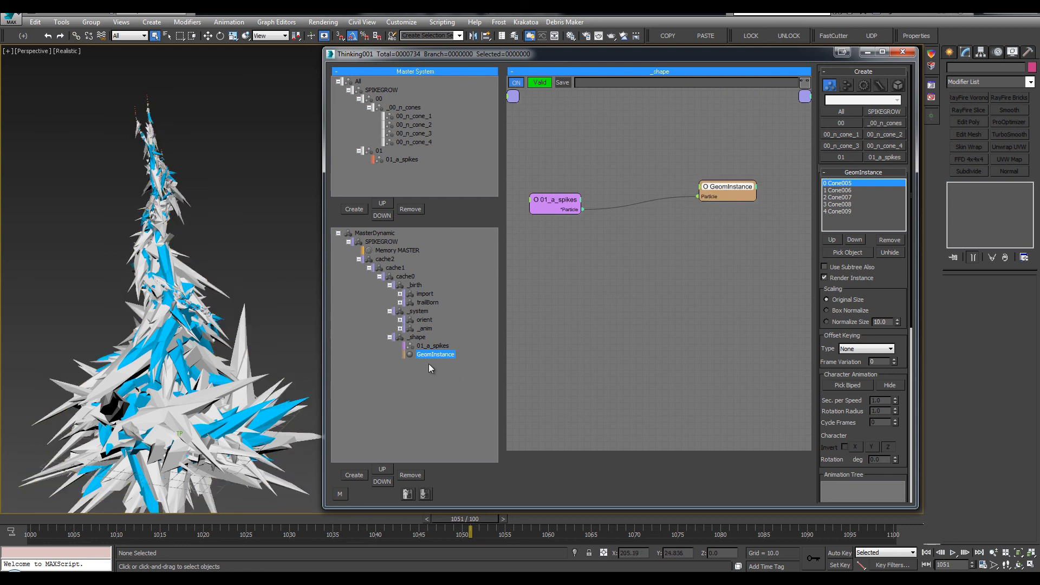
# Cut the Size operator out of the orient set.
pyautogui.click(425, 319)
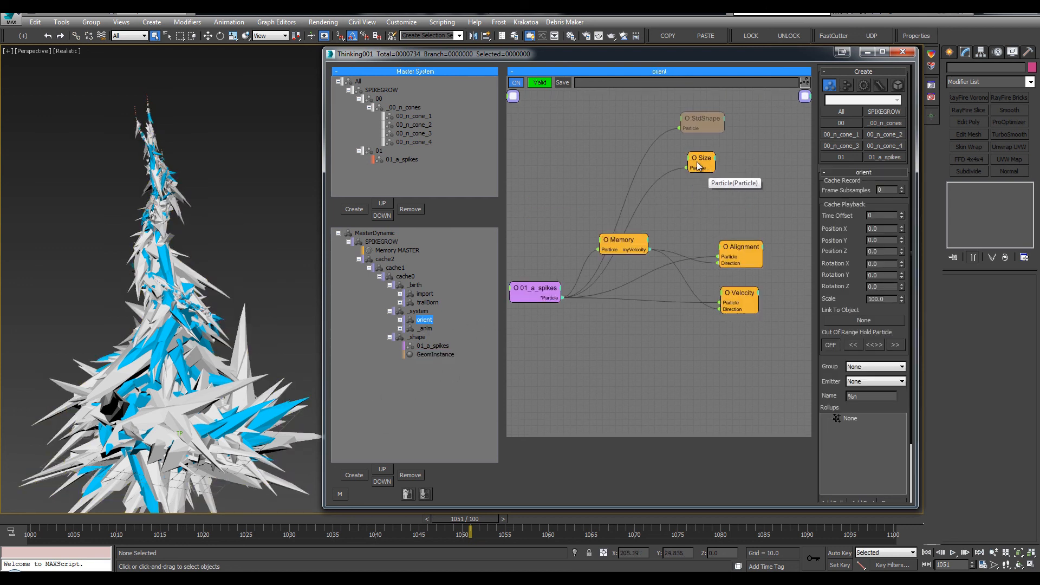
pyautogui.click(699, 165)
pyautogui.rightClick(713, 196)
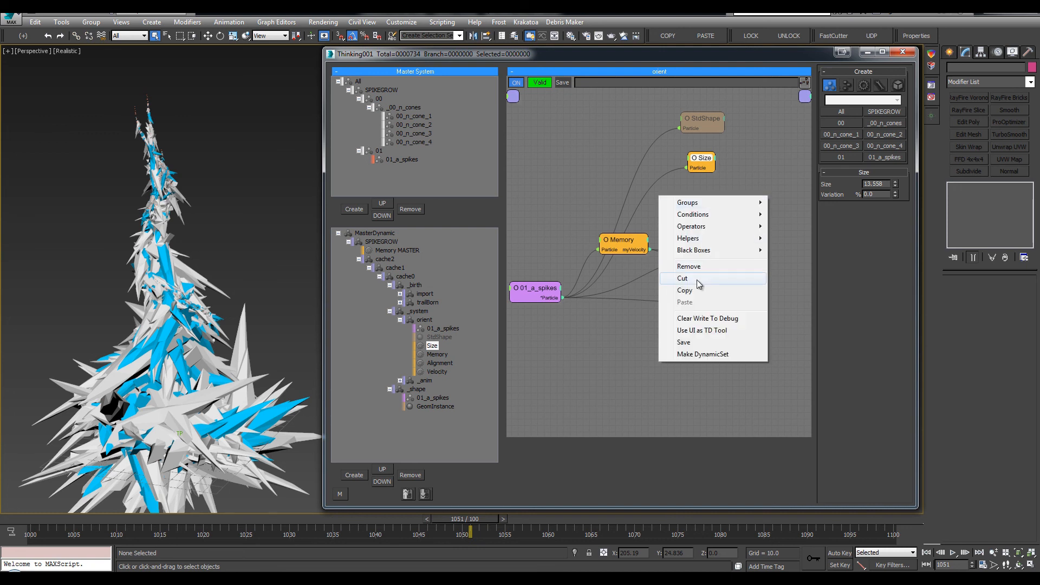
pyautogui.click(698, 283)
pyautogui.click(703, 122)
# Paste the cut Size operator into _shape below GeomInstance and wire the 01_a_spikes particle output into it.
pyautogui.click(435, 397)
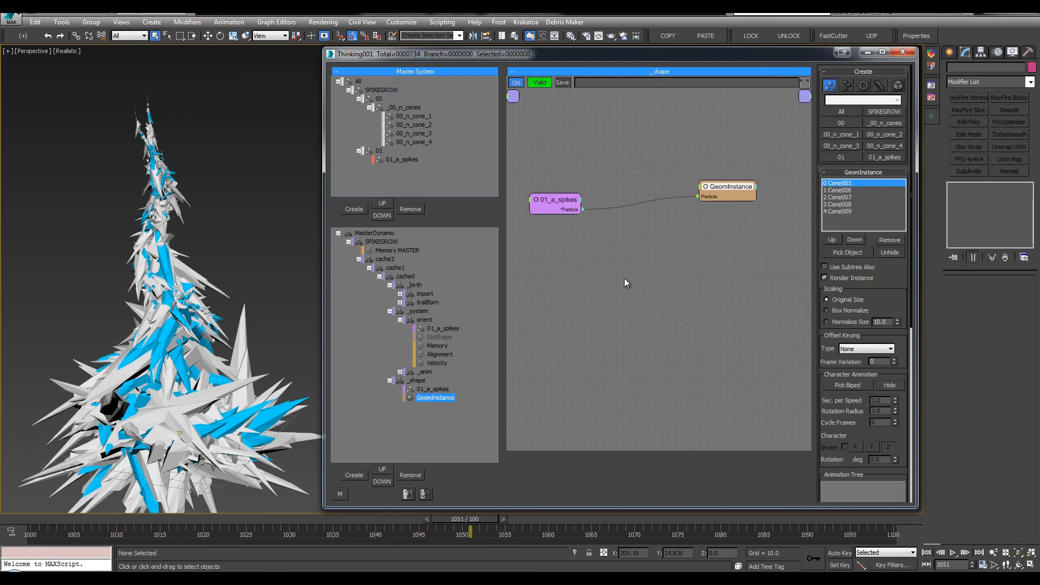
pyautogui.rightClick(625, 282)
pyautogui.click(608, 386)
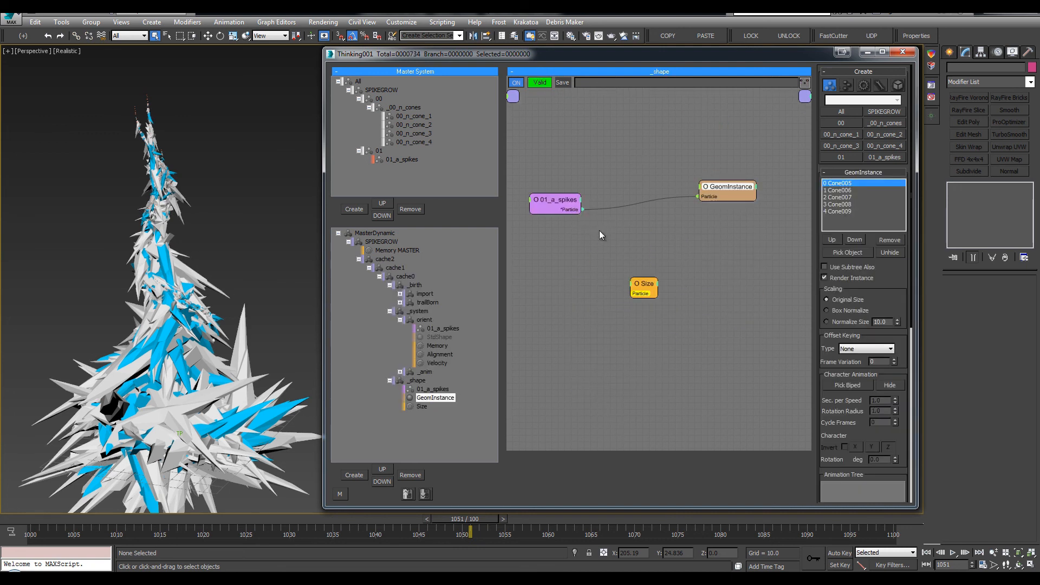
pyautogui.moveTo(638, 289); pyautogui.dragTo(710, 235)
pyautogui.moveTo(582, 209); pyautogui.dragTo(701, 238)
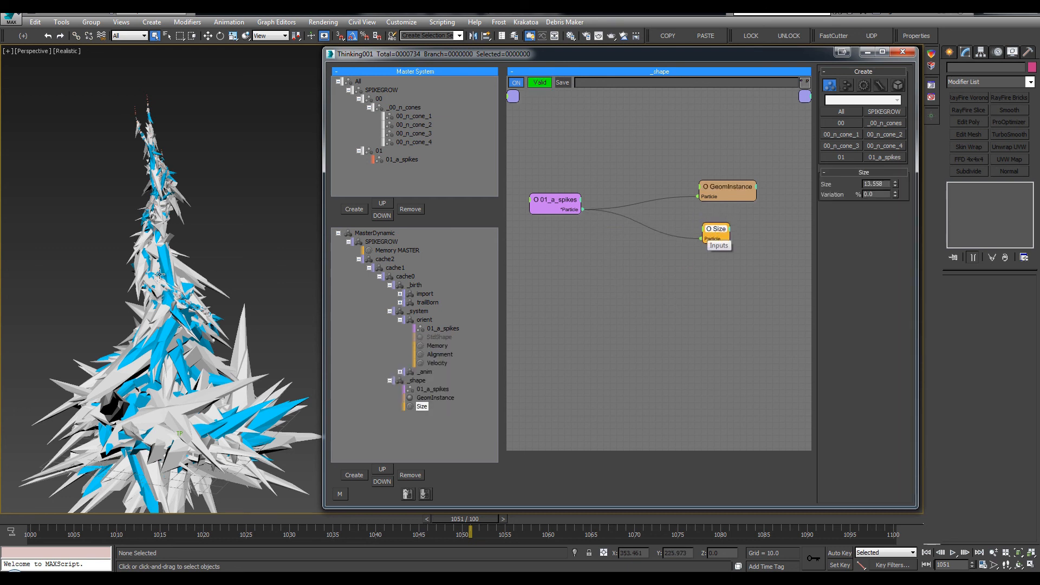
# Scrub the timeline, set the pasted Size operator to 5.0, and play the simulation to check the spikes.
pyautogui.click(50, 522)
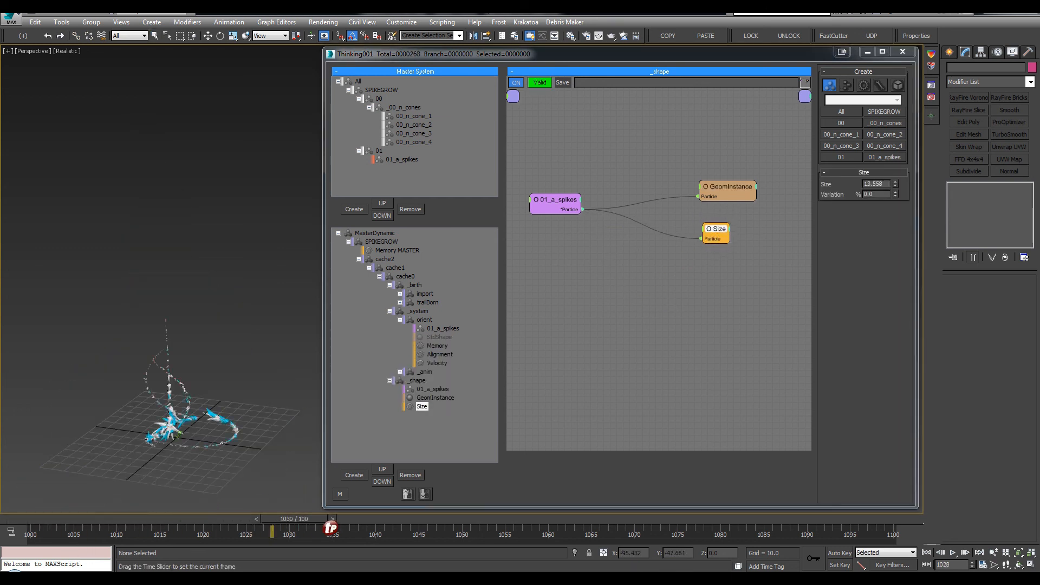
pyautogui.doubleClick(875, 184)
pyautogui.click(239, 402)
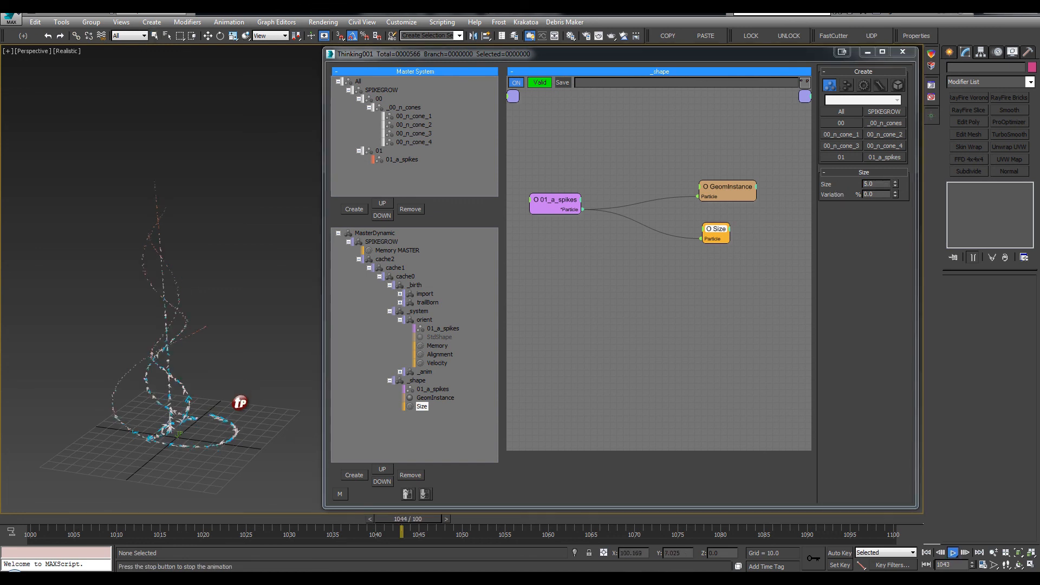
pyautogui.press('/')
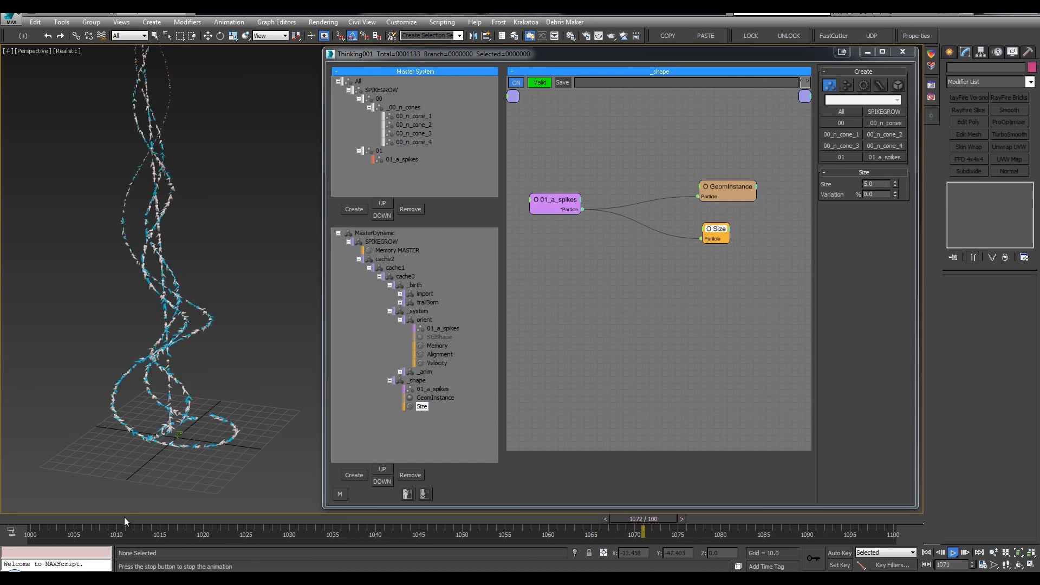
# Stop playback and set the size of the _shape Size operator to 14.25 while viewing the spikes closer.
pyautogui.press('/')
pyautogui.scroll(8, 198, 386)
pyautogui.moveTo(201, 439); pyautogui.dragTo(212, 386, button='middle')
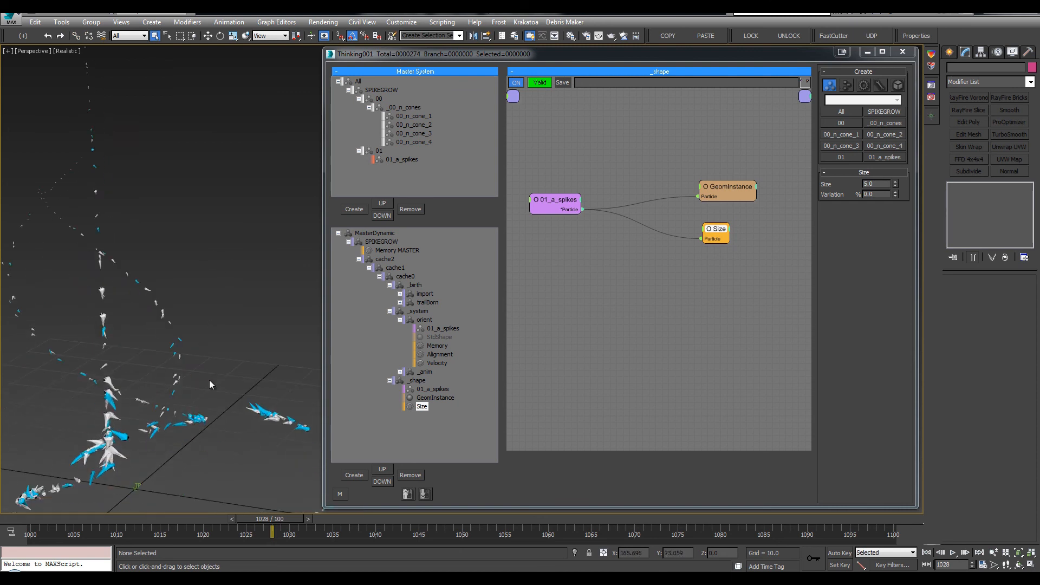
pyautogui.scroll(-2, 174, 426)
pyautogui.moveTo(896, 186); pyautogui.dragTo(893, 78)
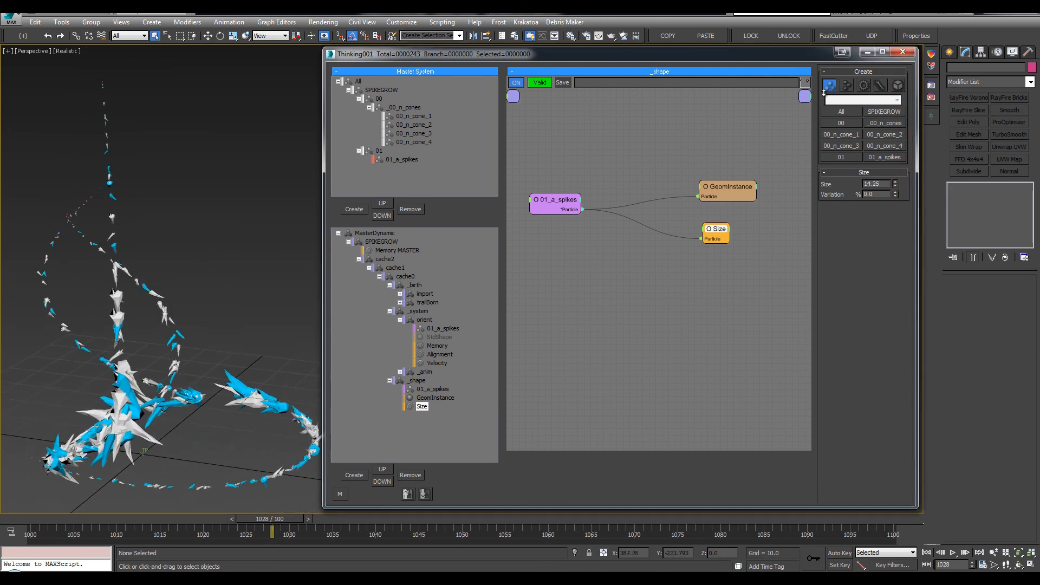
# Turn off Invert in the Alignment operator of the orient set.
pyautogui.keyDown('alt'); pyautogui.moveTo(160, 289); pyautogui.dragTo(220, 317, button='middle'); pyautogui.keyUp('alt')
pyautogui.press('s')
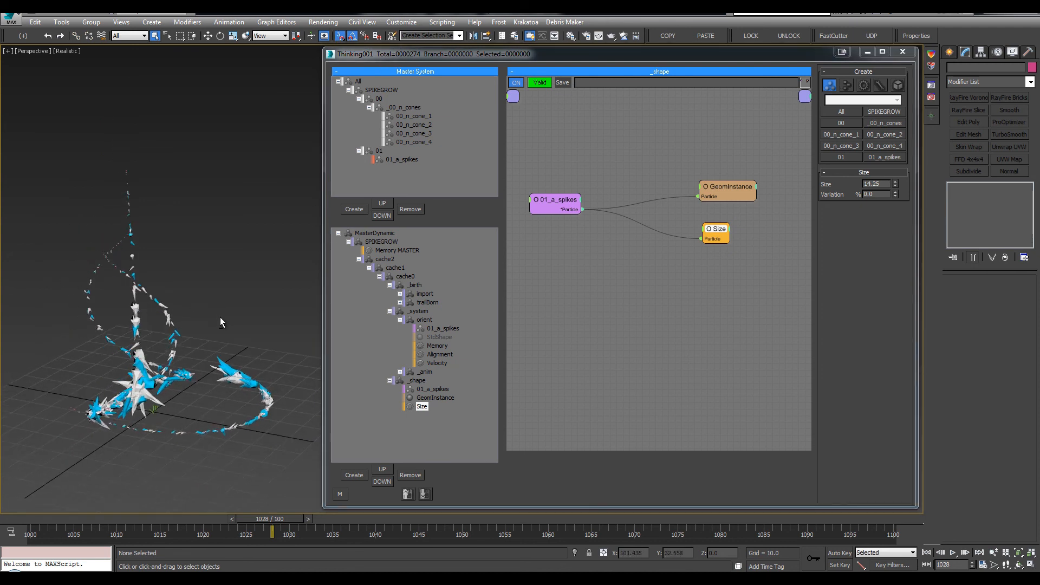
pyautogui.click(439, 355)
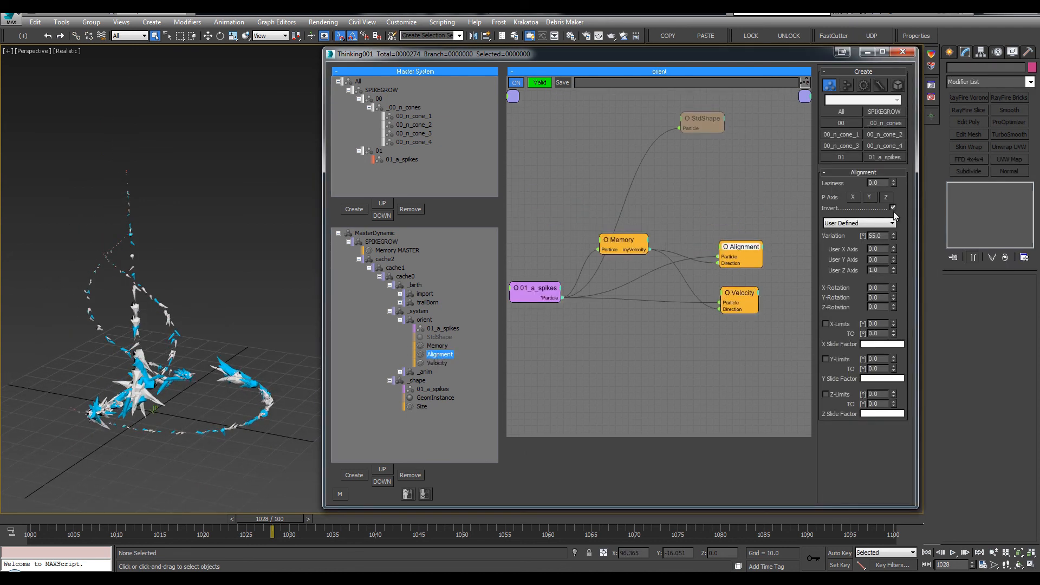
pyautogui.click(893, 208)
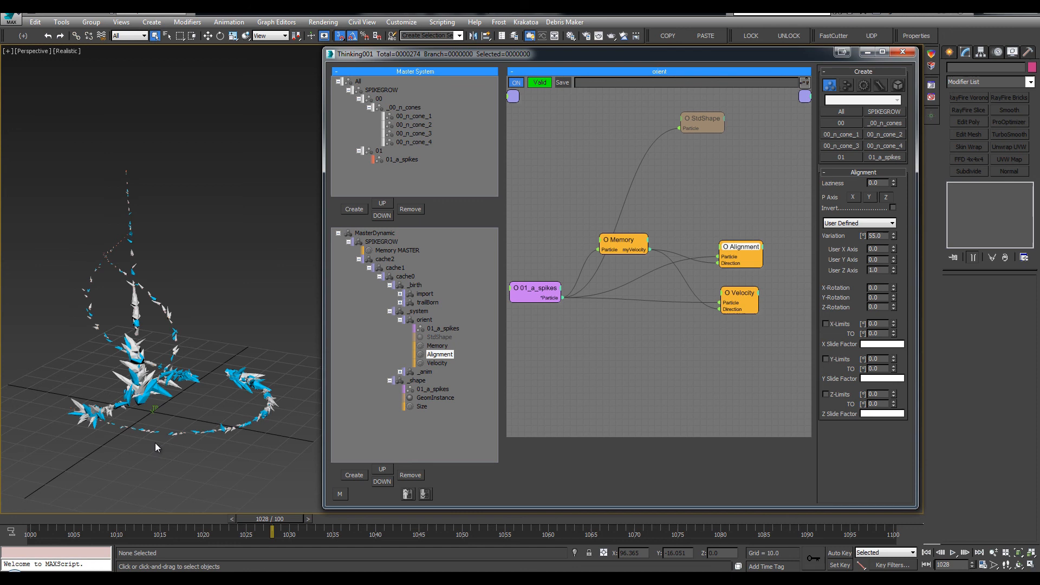
# Replay the simulation and examine the direction of the spikes along the curves.
pyautogui.click(80, 522)
pyautogui.press('/')
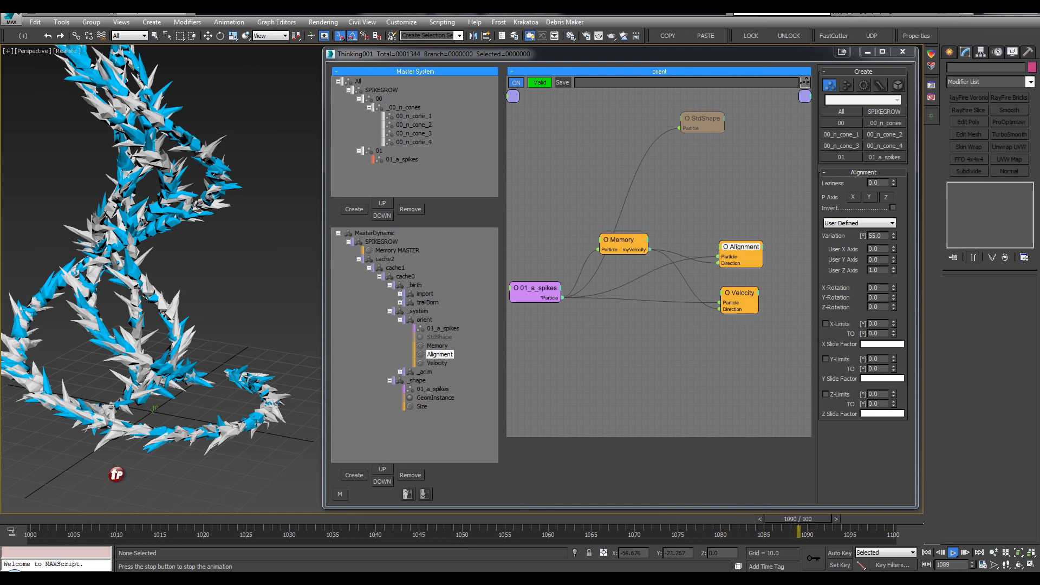
pyautogui.keyDown('alt'); pyautogui.moveTo(116, 474); pyautogui.dragTo(179, 448, button='middle'); pyautogui.keyUp('alt')
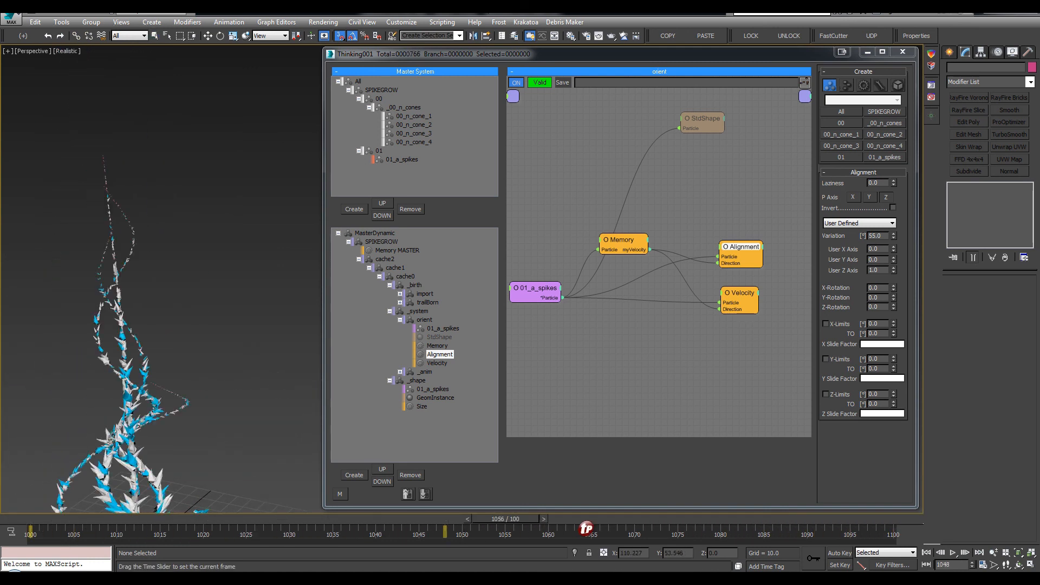
# Check the spike shapes close up, close the Thinking Particles editor and unhide the 05_curveCntrls layer.
pyautogui.scroll(5, 130, 373)
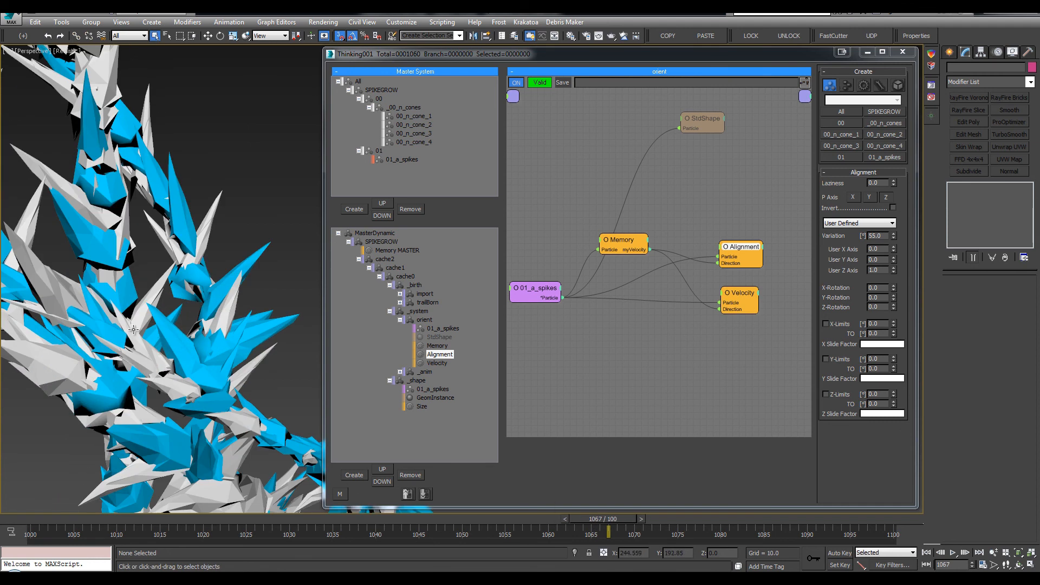
pyautogui.scroll(-5, 134, 335)
pyautogui.keyDown('alt'); pyautogui.moveTo(135, 335); pyautogui.dragTo(135, 365, button='middle'); pyautogui.keyUp('alt')
pyautogui.scroll(-5, 163, 379)
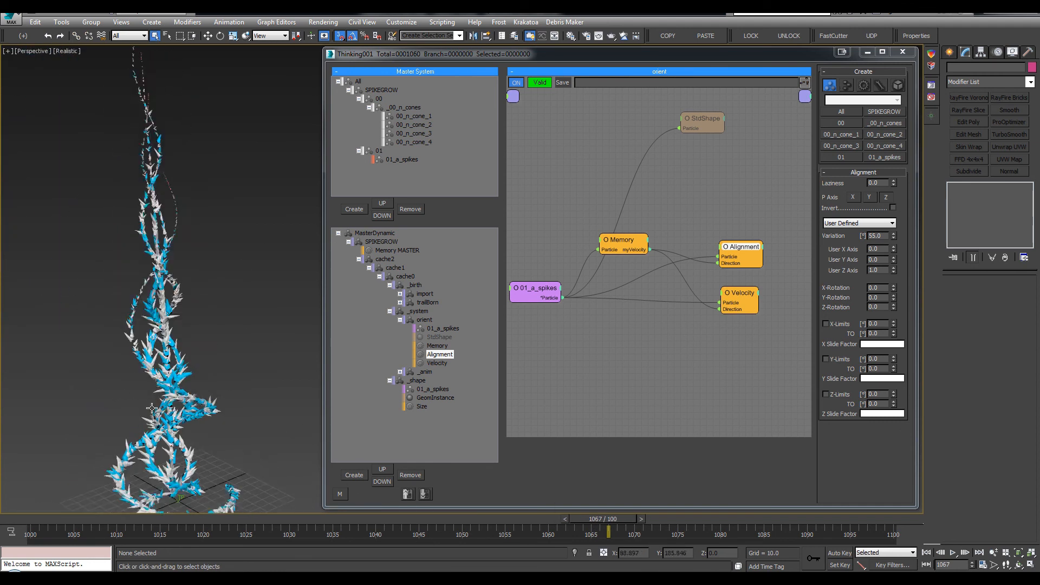
pyautogui.moveTo(203, 393); pyautogui.dragTo(238, 347, button='middle')
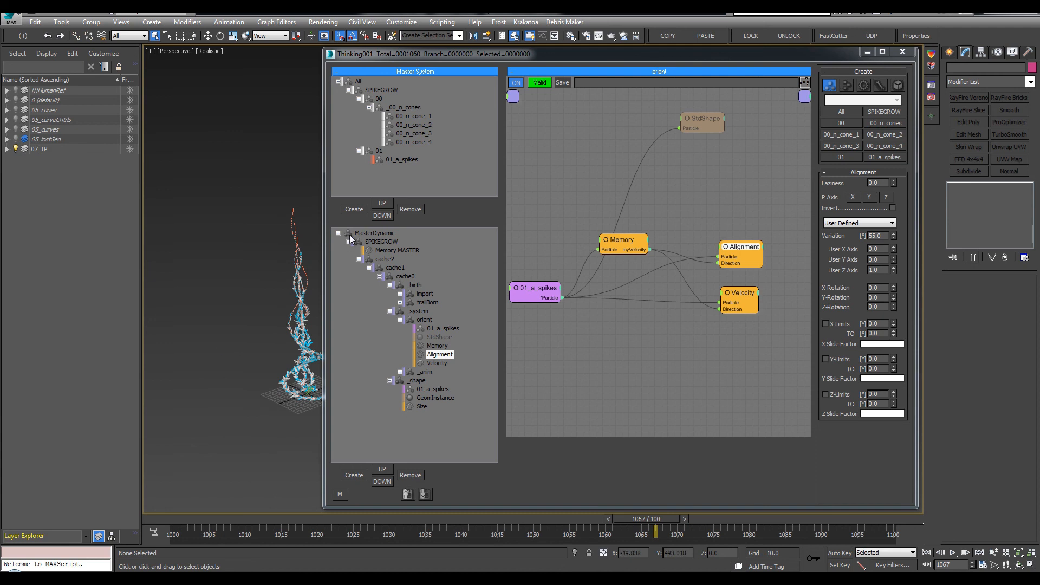
pyautogui.click(898, 55)
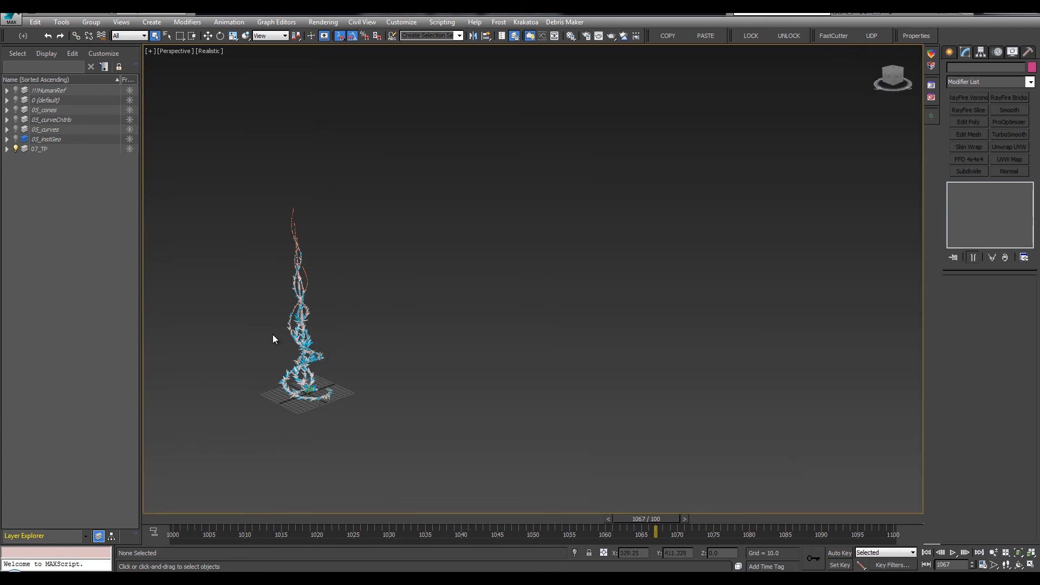
pyautogui.scroll(5, 273, 338)
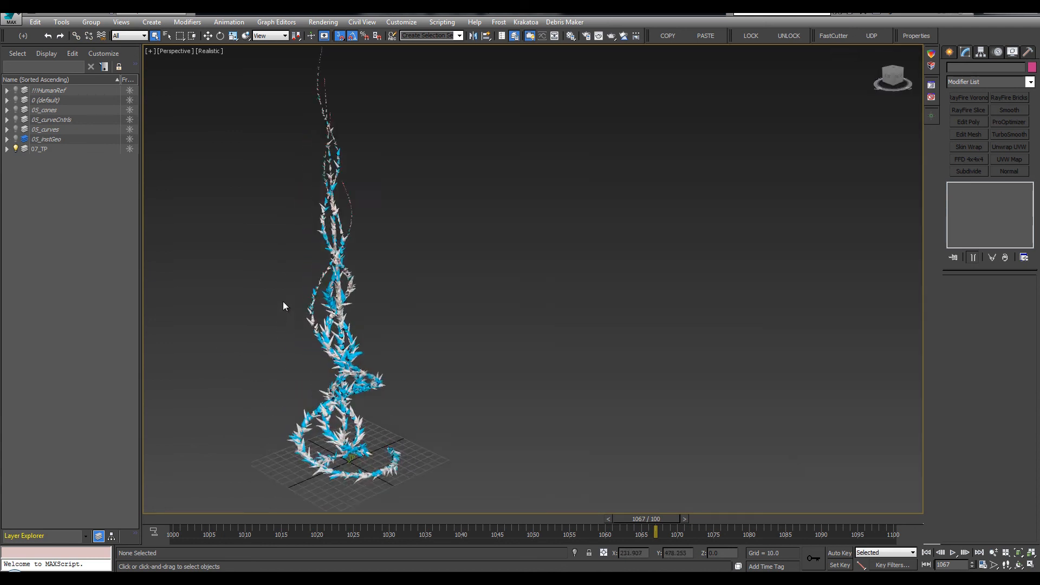
pyautogui.click(16, 148)
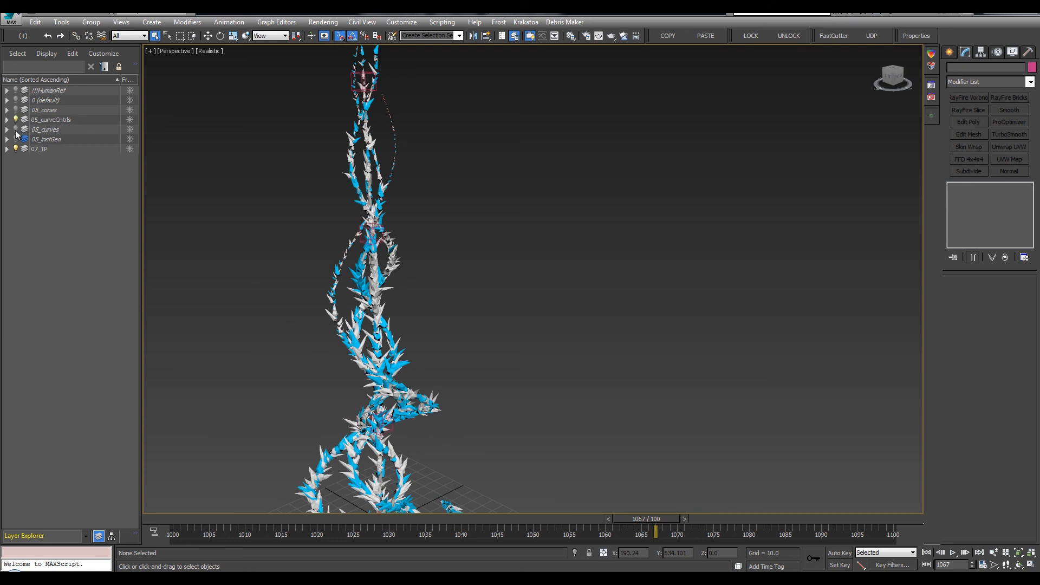
pyautogui.scroll(-3, 351, 264)
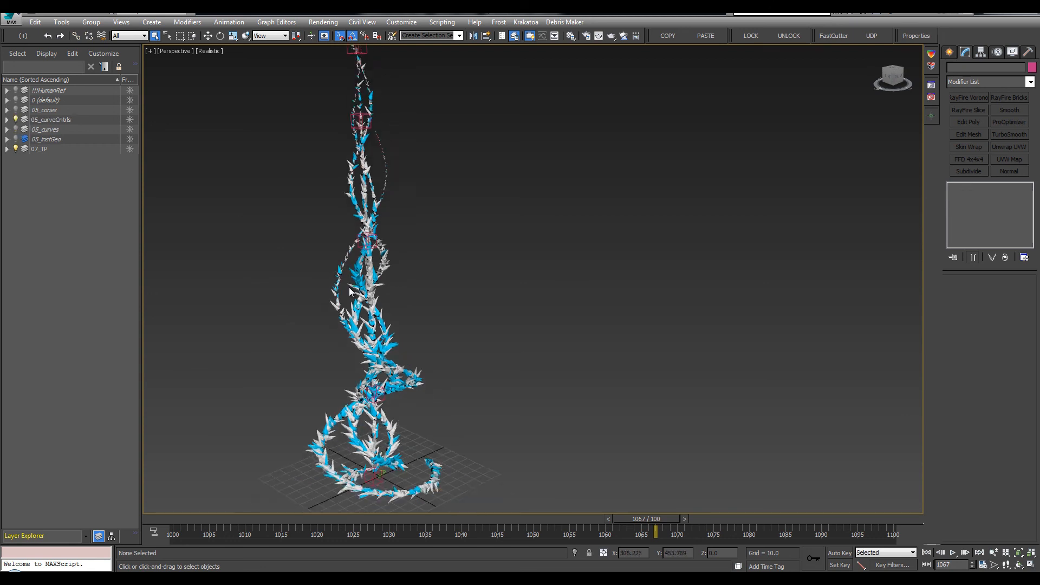
# Scrub to frame 1029 and try rotating the base control Point001 about its Y axis, then cancel the rotation.
pyautogui.keyDown('alt'); pyautogui.moveTo(351, 263); pyautogui.dragTo(364, 248, button='middle'); pyautogui.keyUp('alt')
pyautogui.moveTo(193, 528); pyautogui.dragTo(412, 462)
pyautogui.click(395, 450)
pyautogui.moveTo(395, 451); pyautogui.dragTo(450, 366, button='middle')
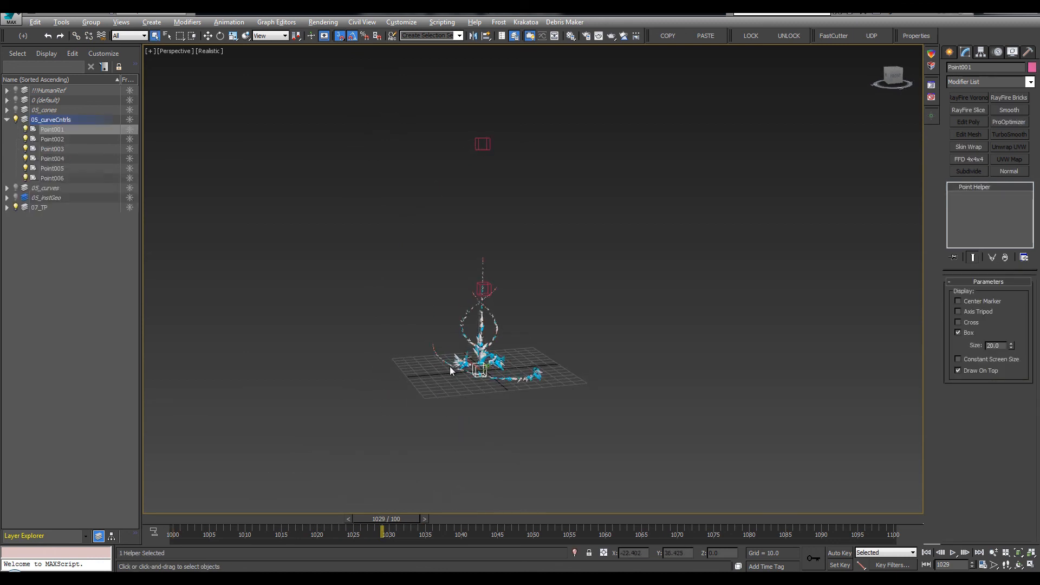
pyautogui.press('e')
pyautogui.moveTo(454, 335); pyautogui.dragTo(423, 342)
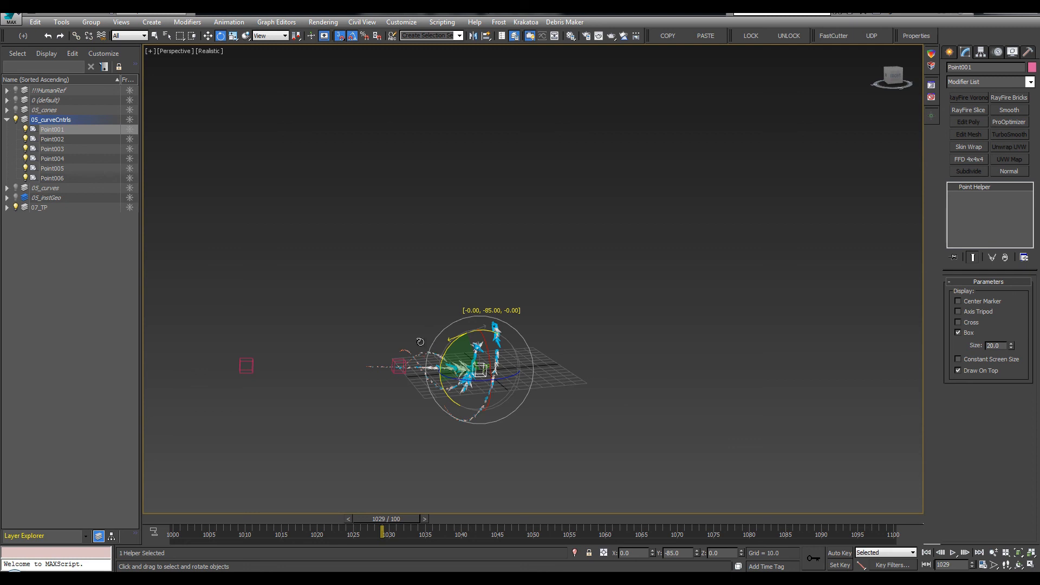
pyautogui.moveTo(412, 395); pyautogui.dragTo(311, 359)
pyautogui.rightClick(312, 359)
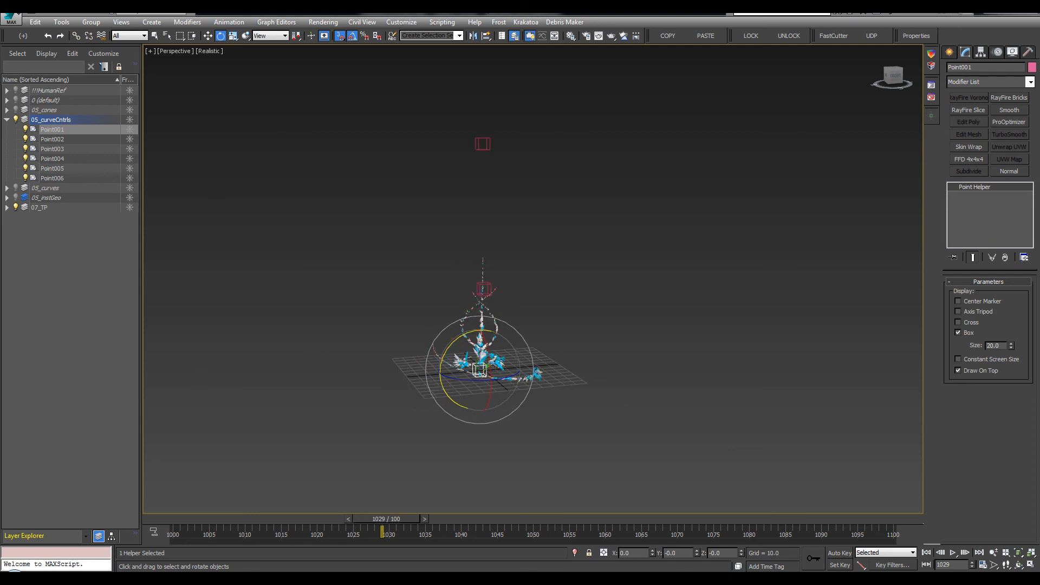
# Unhide the 05_curves layer and rotate Circle001 about Y to -90°, then back upright to about -5°.
pyautogui.click(16, 188)
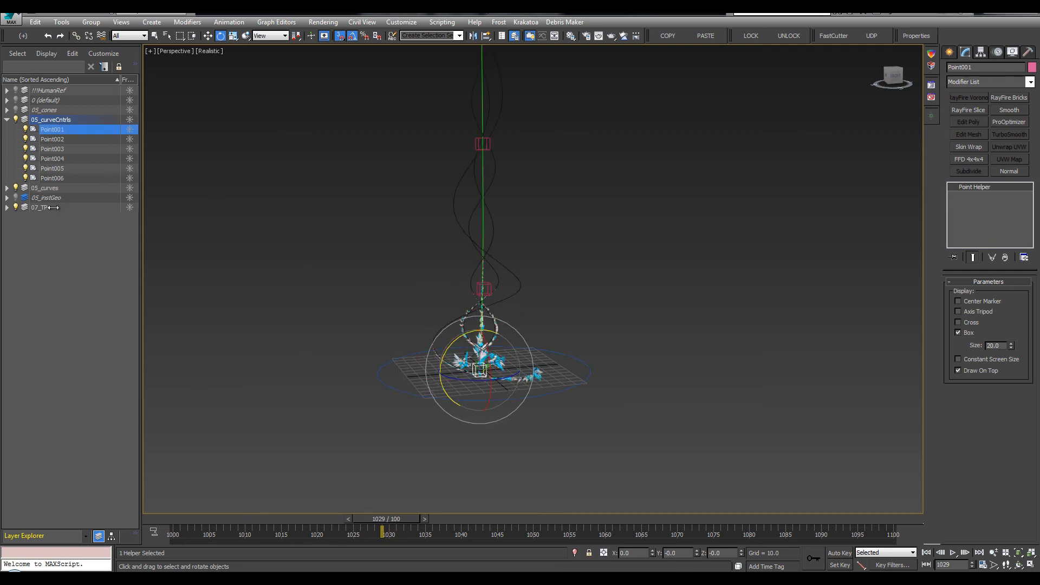
pyautogui.click(564, 358)
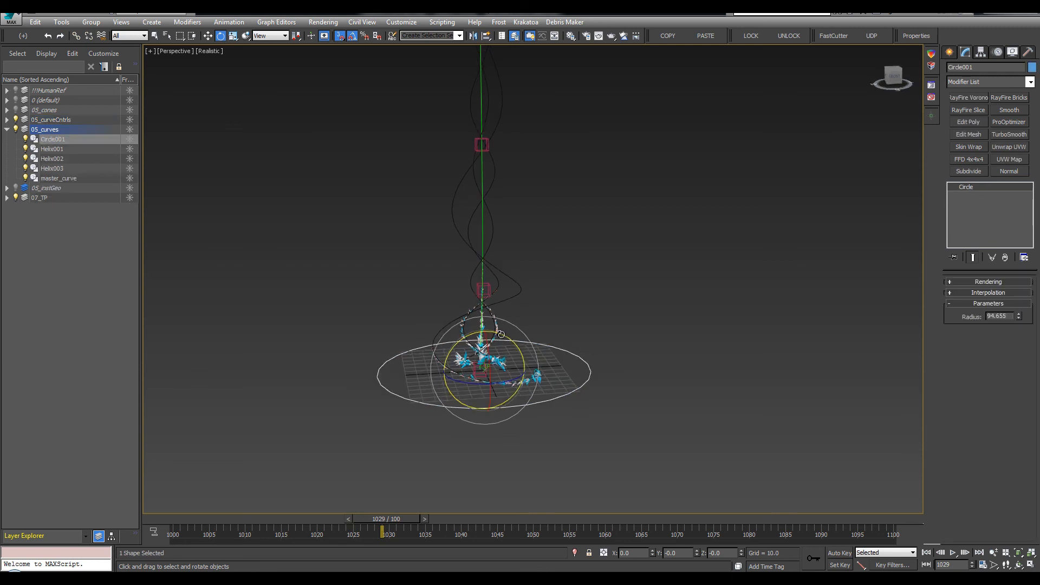
pyautogui.moveTo(563, 359); pyautogui.dragTo(544, 303)
pyautogui.keyDown('alt'); pyautogui.moveTo(545, 302); pyautogui.dragTo(585, 328, button='middle'); pyautogui.keyUp('alt')
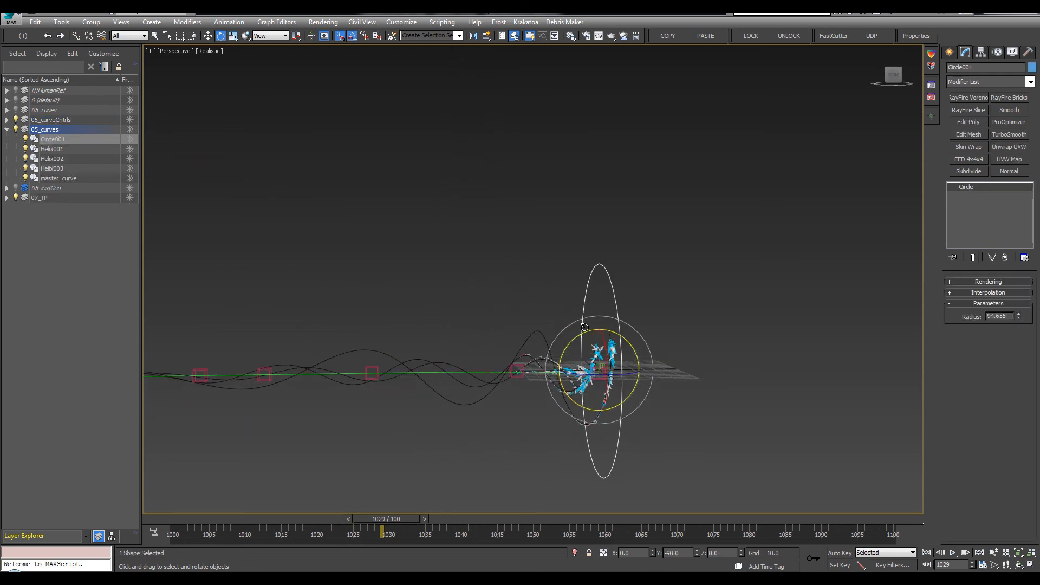
pyautogui.moveTo(585, 327); pyautogui.dragTo(631, 331)
pyautogui.keyDown('alt'); pyautogui.moveTo(588, 293); pyautogui.dragTo(627, 295, button='middle'); pyautogui.keyUp('alt')
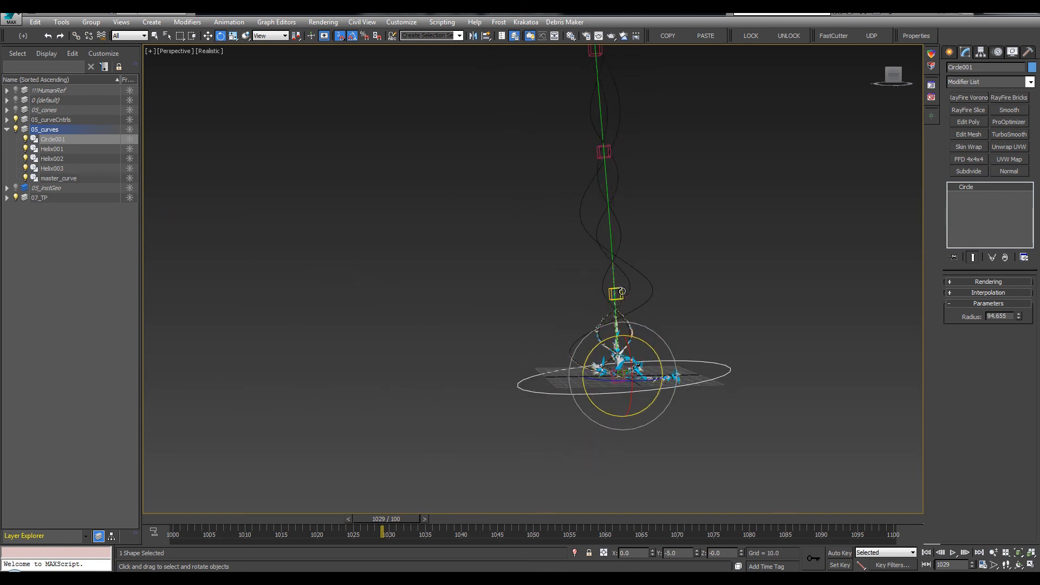
# Activate the Move tool on the helper above the base and return the timeline to frame 1000.
pyautogui.click(622, 292)
pyautogui.press('w')
pyautogui.keyDown('alt'); pyautogui.moveTo(607, 250); pyautogui.dragTo(607, 353, button='middle'); pyautogui.keyUp('alt')
pyautogui.moveTo(571, 165); pyautogui.dragTo(577, 102, button='middle')
# Try moving the topmost control Point006 down and outward, and undo the move.
pyautogui.click(585, 86)
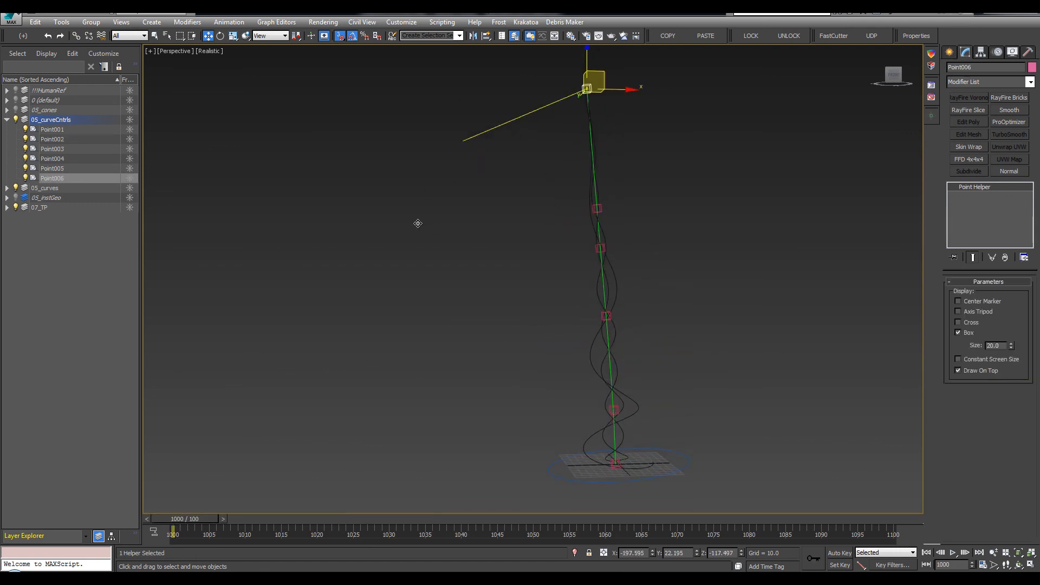
pyautogui.moveTo(417, 223); pyautogui.dragTo(321, 356)
pyautogui.moveTo(352, 333); pyautogui.dragTo(380, 271, button='middle')
pyautogui.hotkey('ctrl', 'z')
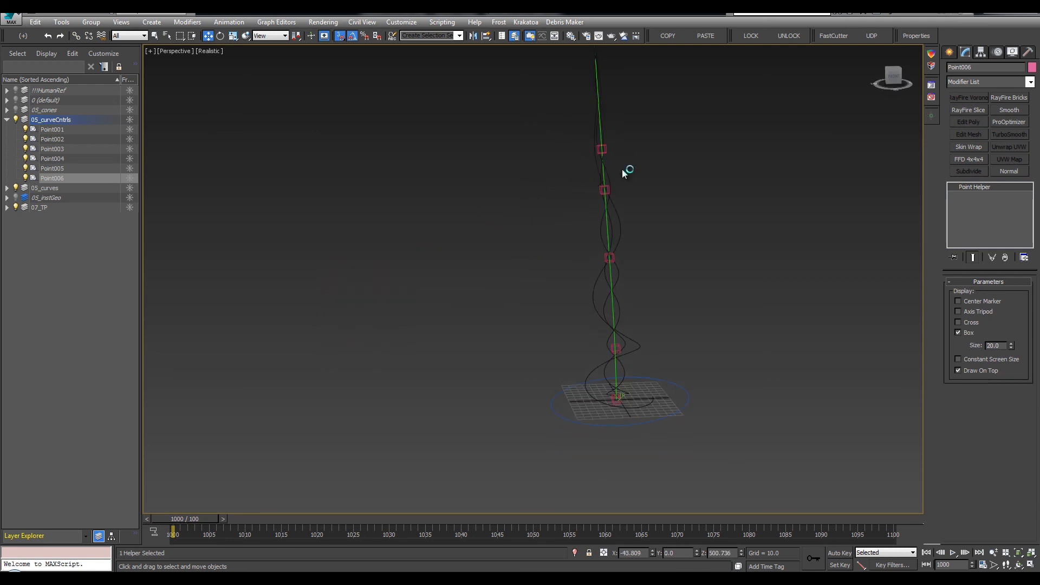
# Move the upper control helpers Point004, Point005 and Point006 down and outward to bend the master curve sideways.
pyautogui.moveTo(622, 170); pyautogui.dragTo(611, 275, button='middle')
pyautogui.click(615, 117)
pyautogui.moveTo(586, 109); pyautogui.dragTo(593, 274)
pyautogui.moveTo(512, 314); pyautogui.dragTo(265, 404)
pyautogui.moveTo(589, 259); pyautogui.dragTo(165, 417)
pyautogui.moveTo(246, 395); pyautogui.dragTo(330, 299, button='middle')
pyautogui.moveTo(333, 306); pyautogui.dragTo(495, 277)
pyautogui.keyDown('alt'); pyautogui.moveTo(495, 277); pyautogui.dragTo(509, 244, button='middle'); pyautogui.keyUp('alt')
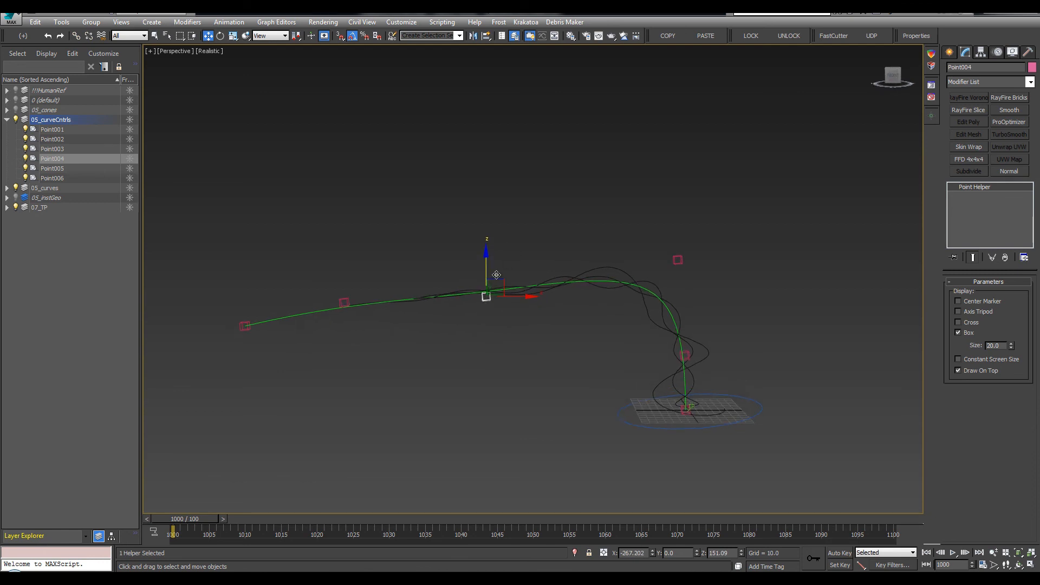
# Lower Point004, then move Point002 to about (-44, 86, 73) and Point003 to about (-109, -61, 83).
pyautogui.moveTo(494, 285); pyautogui.dragTo(494, 380)
pyautogui.moveTo(679, 257); pyautogui.dragTo(668, 345)
pyautogui.keyDown('alt'); pyautogui.moveTo(667, 345); pyautogui.dragTo(552, 287, button='middle'); pyautogui.keyUp('alt')
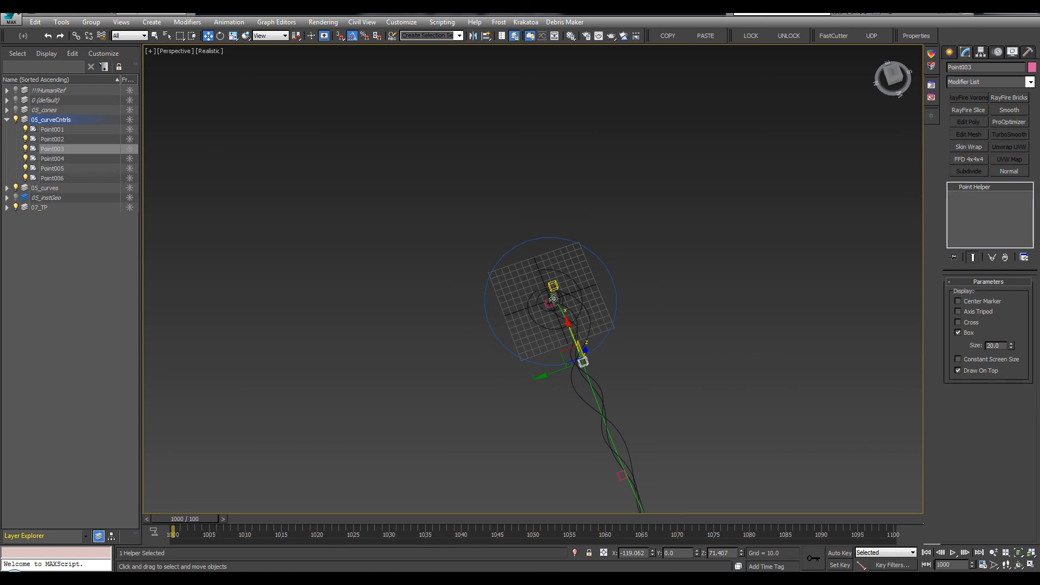
pyautogui.click(552, 286)
pyautogui.moveTo(541, 281); pyautogui.dragTo(490, 326)
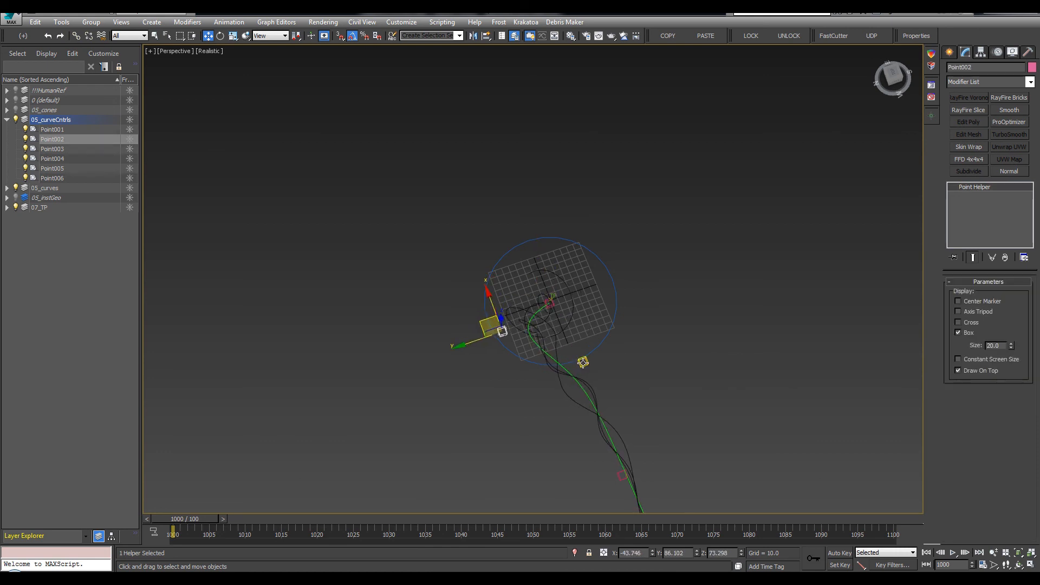
pyautogui.moveTo(590, 362); pyautogui.dragTo(630, 336)
pyautogui.keyDown('alt'); pyautogui.moveTo(629, 335); pyautogui.dragTo(558, 205, button='middle'); pyautogui.keyUp('alt')
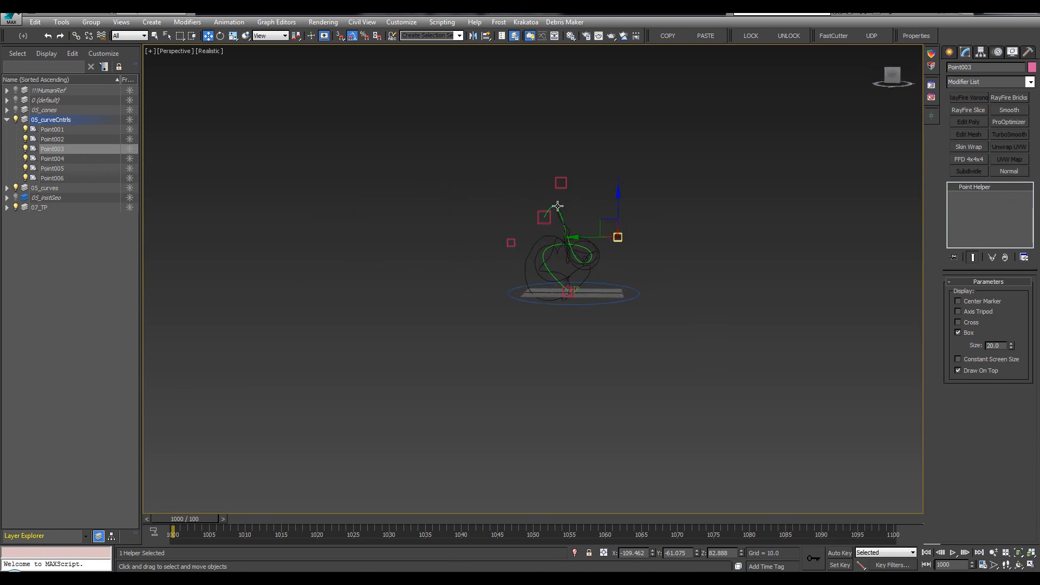
# Move Point006 to about (-591, 78, 106), Point005 to about (-448, -58, 160) and Point004 to about (-274, 47, -3).
pyautogui.moveTo(536, 213); pyautogui.dragTo(449, 218)
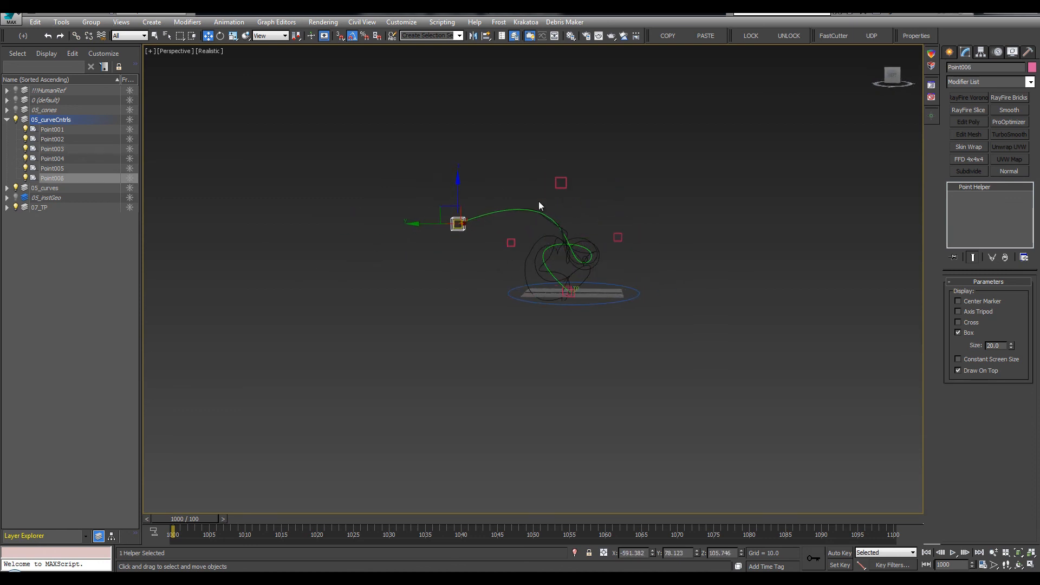
pyautogui.moveTo(560, 180); pyautogui.dragTo(622, 164)
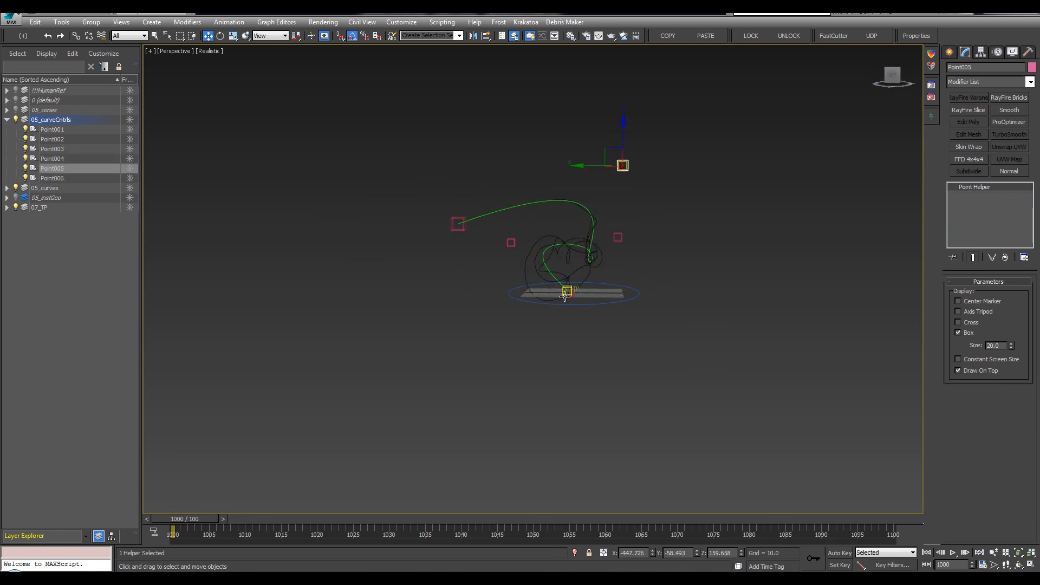
pyautogui.moveTo(553, 306); pyautogui.dragTo(525, 313)
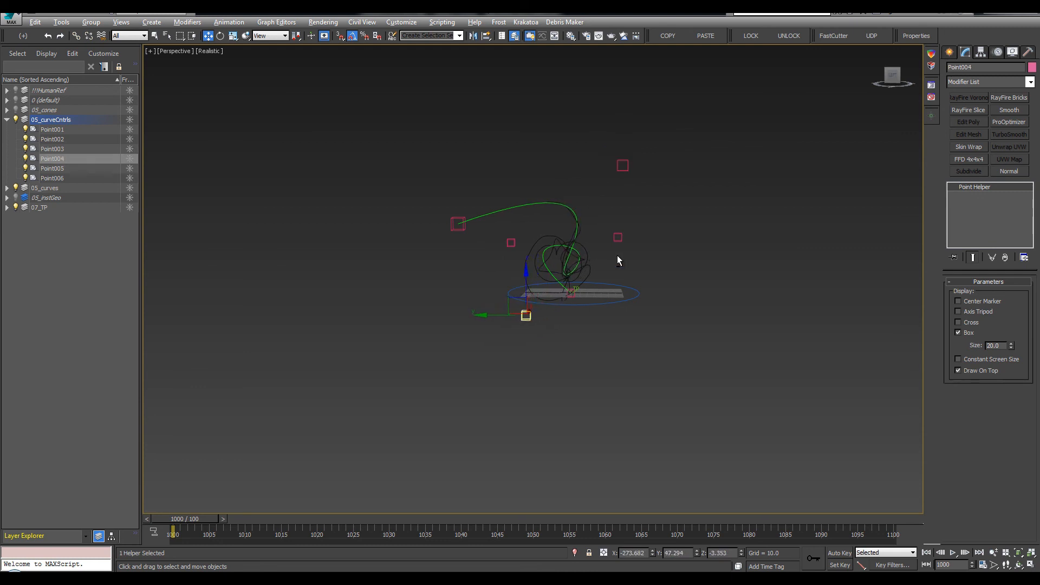
pyautogui.keyDown('alt'); pyautogui.moveTo(617, 256); pyautogui.dragTo(437, 258, button='middle'); pyautogui.keyUp('alt')
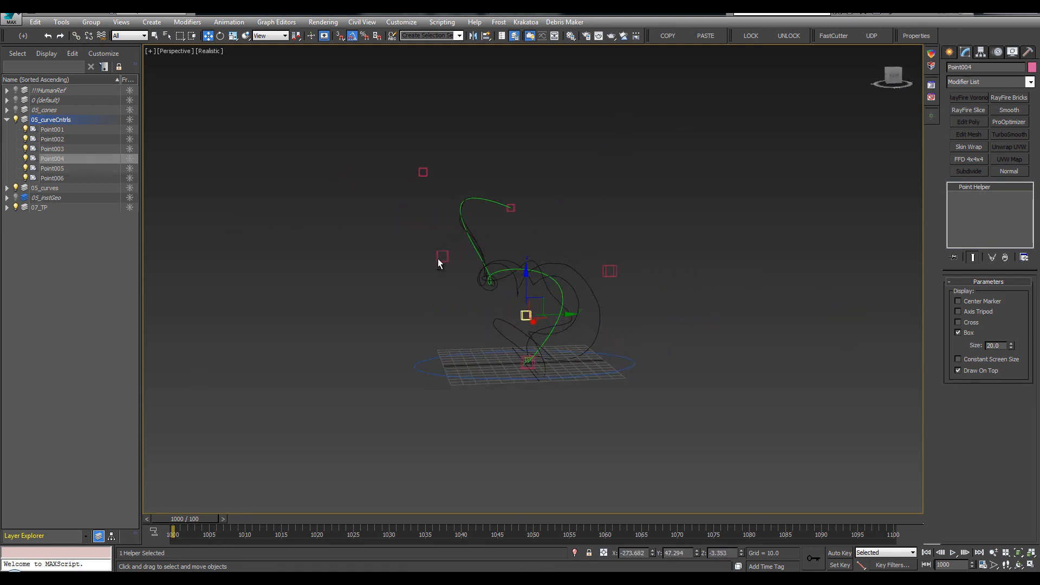
# Raise Point002 to a height of about 99 and lower the end control Point006.
pyautogui.moveTo(610, 271); pyautogui.dragTo(624, 224)
pyautogui.keyDown('alt'); pyautogui.moveTo(624, 224); pyautogui.dragTo(717, 252, button='middle'); pyautogui.keyUp('alt')
pyautogui.scroll(-3, 423, 279)
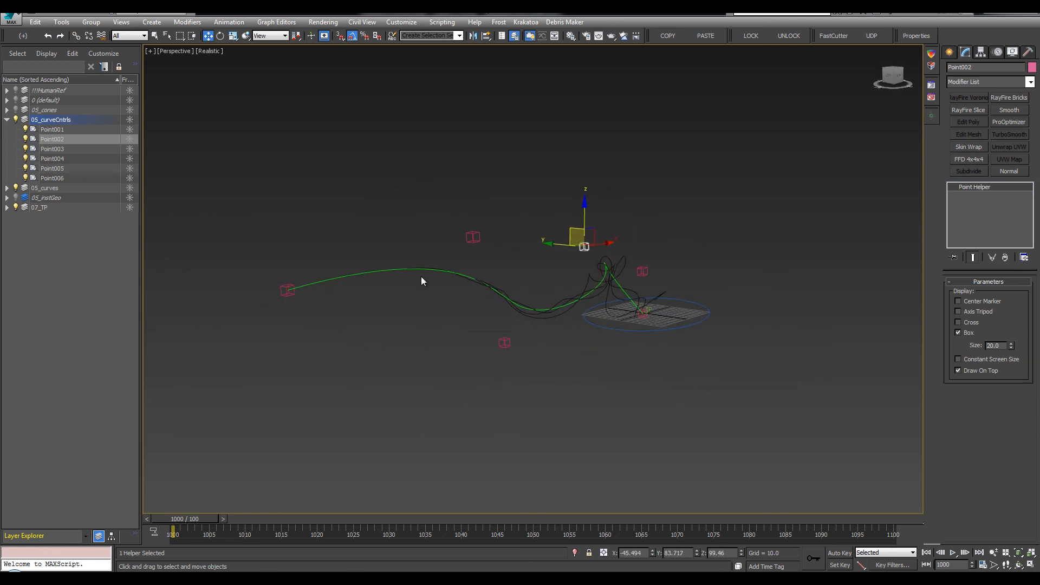
pyautogui.click(285, 289)
pyautogui.moveTo(286, 289); pyautogui.dragTo(287, 340)
pyautogui.keyDown('alt'); pyautogui.moveTo(326, 316); pyautogui.dragTo(634, 305, button='middle'); pyautogui.keyUp('alt')
# Clear the selection, play the simulation to frame 1076 and examine the spikes along the reshaped curves.
pyautogui.click(629, 270)
pyautogui.keyDown('alt'); pyautogui.moveTo(629, 268); pyautogui.dragTo(691, 222, button='middle'); pyautogui.keyUp('alt')
pyautogui.press('/')
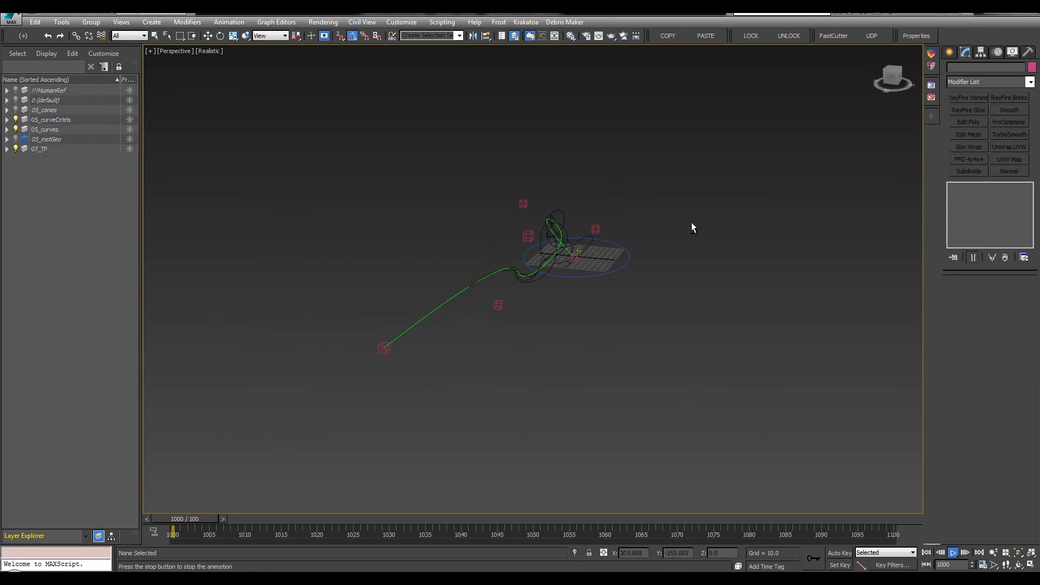
pyautogui.click(953, 552)
pyautogui.keyDown('alt'); pyautogui.moveTo(617, 258); pyautogui.dragTo(564, 314, button='middle'); pyautogui.keyUp('alt')
pyautogui.scroll(3, 463, 284)
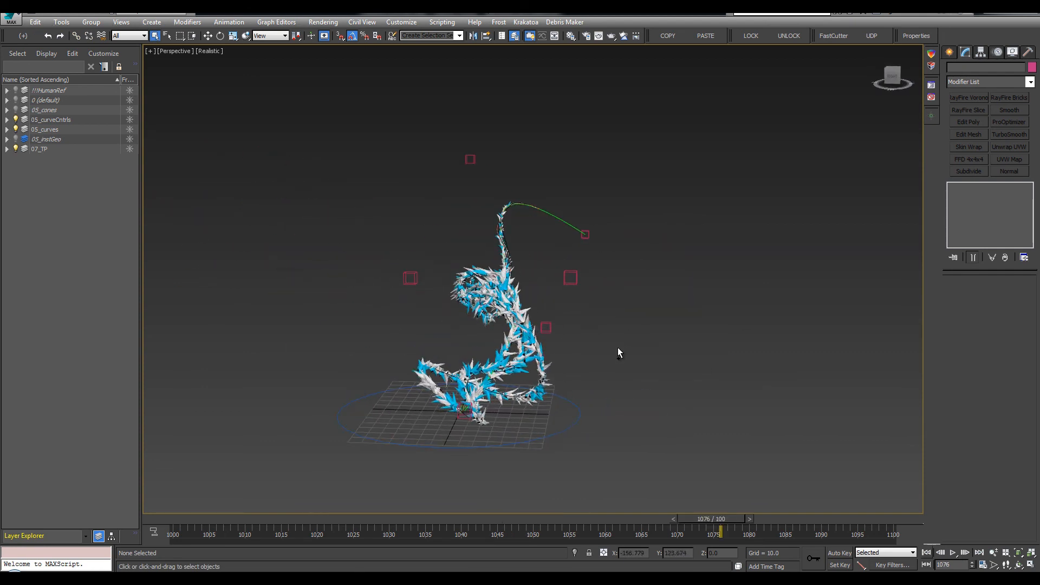
pyautogui.keyDown('alt'); pyautogui.moveTo(619, 352); pyautogui.dragTo(596, 142, button='middle'); pyautogui.keyUp('alt')
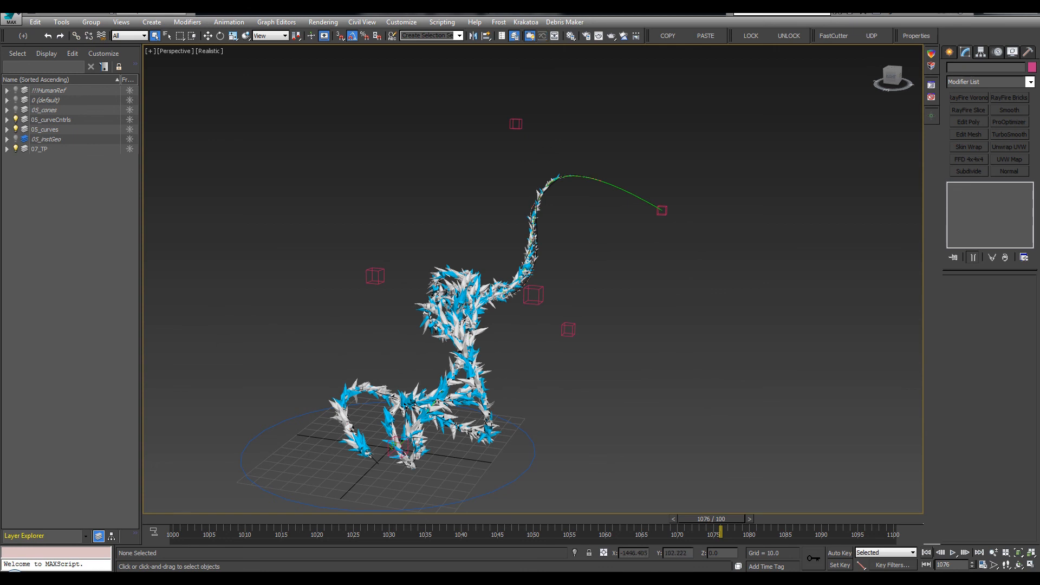
# Review the grow fade in and slow fade out animation curves of Thinking001 in the Curve Editor.
pyautogui.moveTo(1039, 142); pyautogui.dragTo(524, 131)
pyautogui.moveTo(525, 131); pyautogui.dragTo(653, 76)
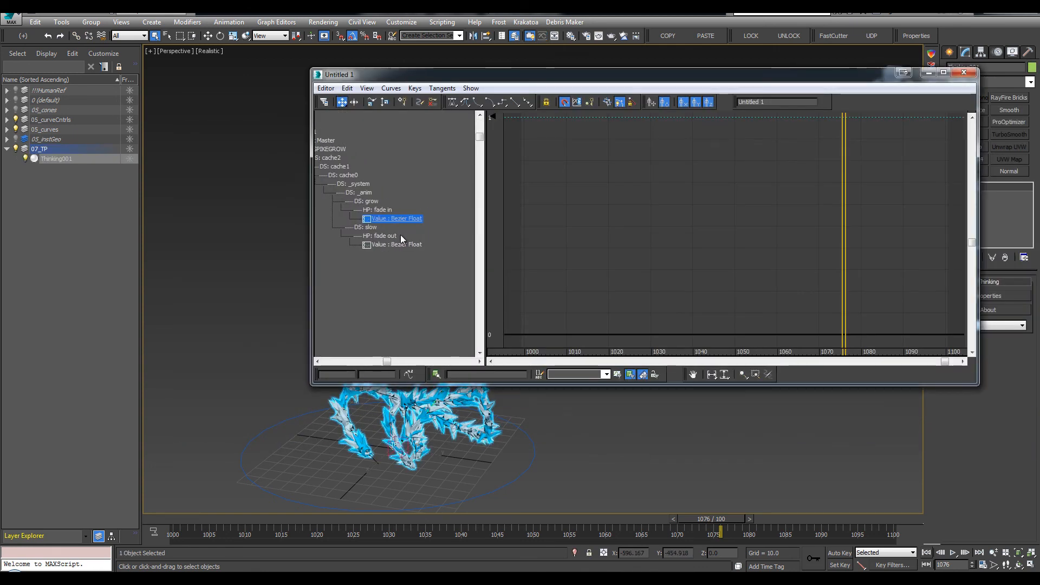
pyautogui.click(400, 245)
pyautogui.scroll(-5, 549, 273)
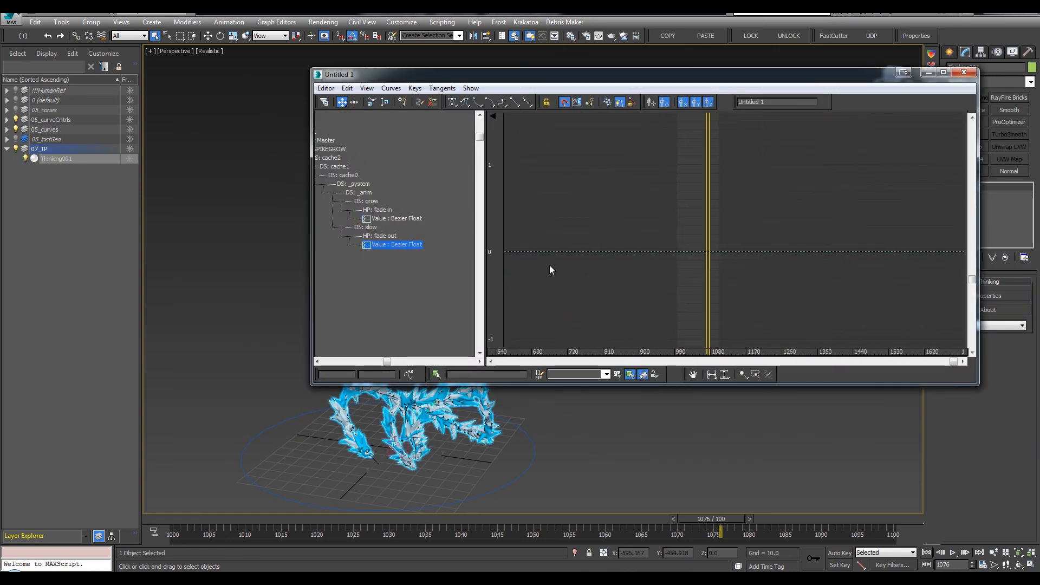
pyautogui.moveTo(549, 266); pyautogui.dragTo(653, 261, button='middle')
pyautogui.click(396, 218)
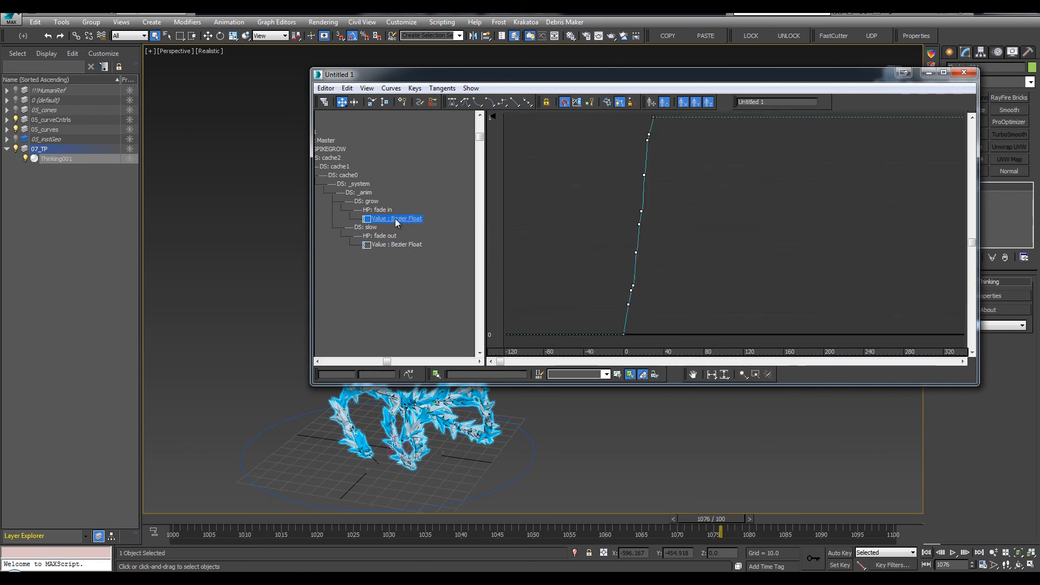
pyautogui.keyDown('ctrl'); pyautogui.keyDown('alt'); pyautogui.moveTo(737, 222); pyautogui.dragTo(880, 287, button='middle'); pyautogui.keyUp('alt'); pyautogui.keyUp('ctrl')
pyautogui.keyDown('ctrl'); pyautogui.keyDown('alt'); pyautogui.moveTo(659, 246); pyautogui.dragTo(849, 196, button='middle'); pyautogui.keyUp('alt'); pyautogui.keyUp('ctrl')
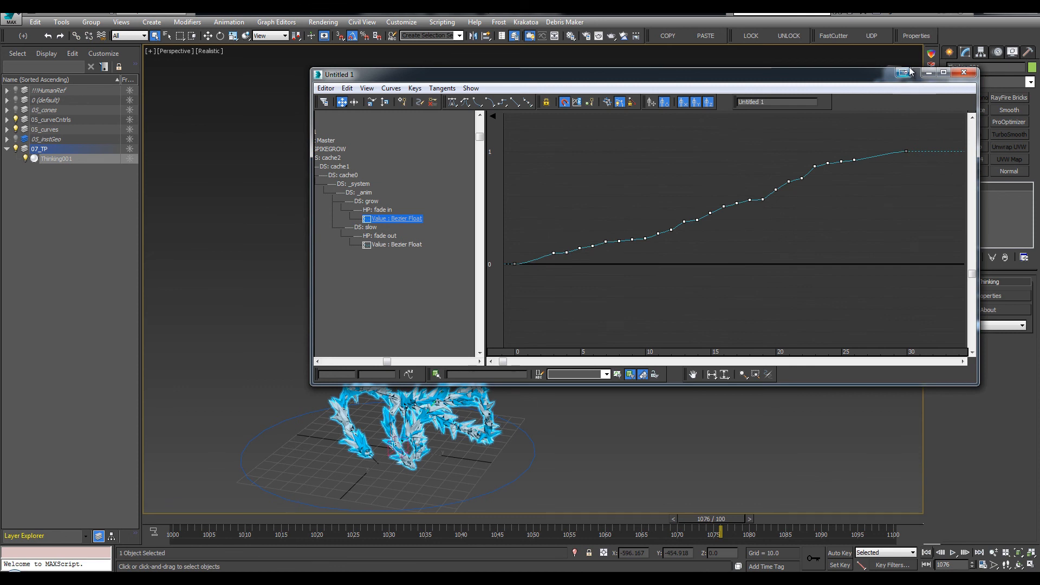
# Close the Curve Editor, deselect Thinking001 and replay the simulation from a new viewing angle.
pyautogui.moveTo(910, 71); pyautogui.dragTo(589, 146)
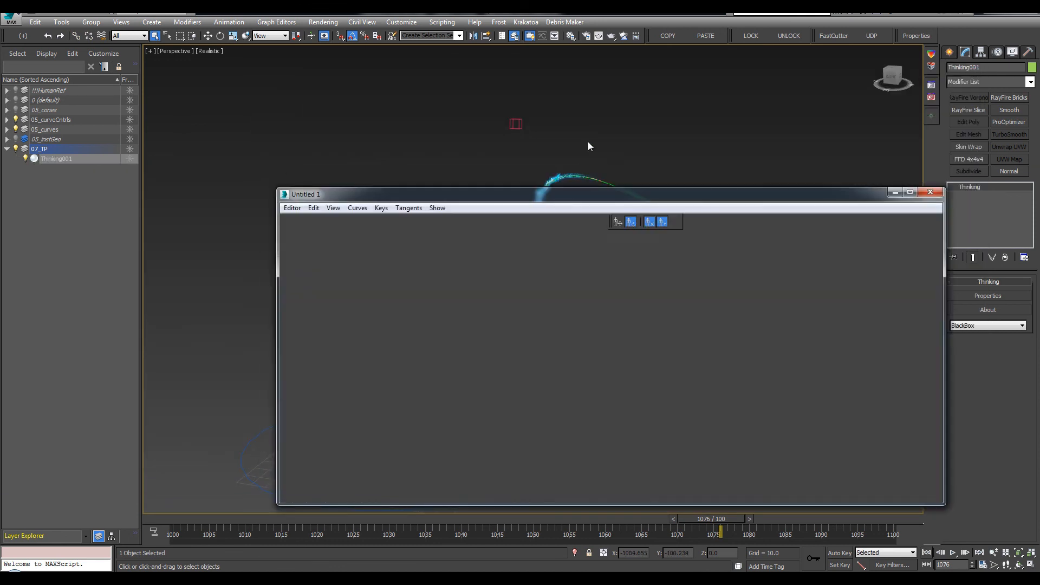
pyautogui.moveTo(591, 142); pyautogui.dragTo(569, 101, button='middle')
pyautogui.moveTo(552, 152); pyautogui.dragTo(431, 128, button='middle')
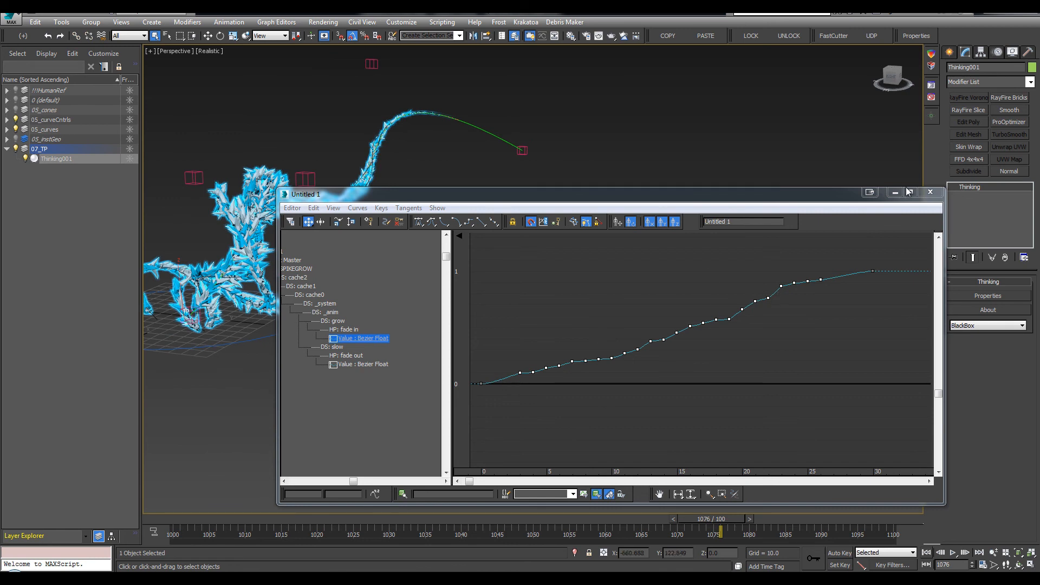
pyautogui.click(930, 192)
pyautogui.keyDown('alt'); pyautogui.moveTo(365, 277); pyautogui.dragTo(555, 292, button='middle'); pyautogui.keyUp('alt')
pyautogui.click(637, 296)
pyautogui.press('/')
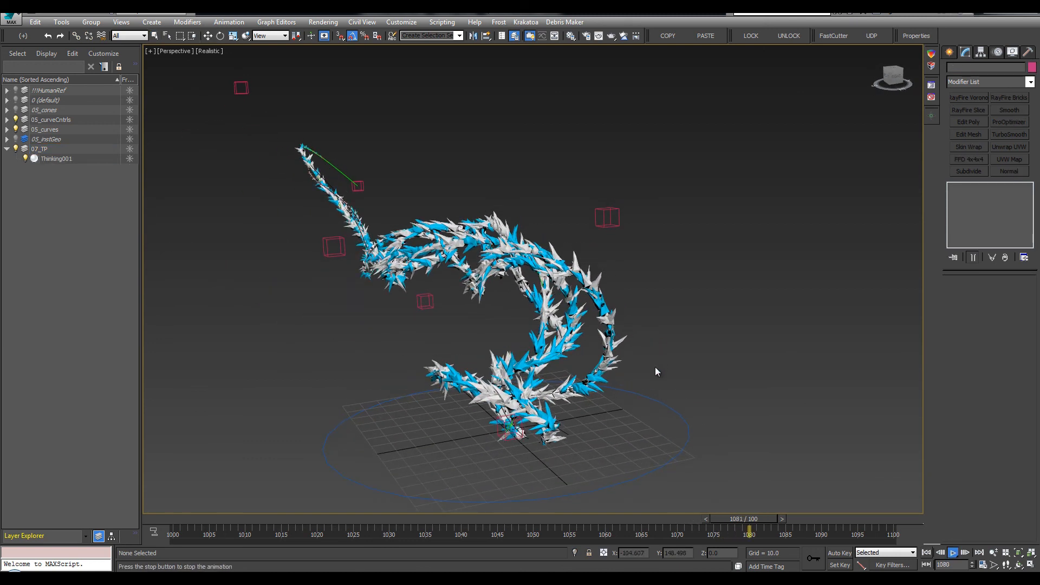
# Replay the spike growth simulation repeatedly from frame 1000 and examine the spikes along the curves from several viewing angles.
pyautogui.press('/')
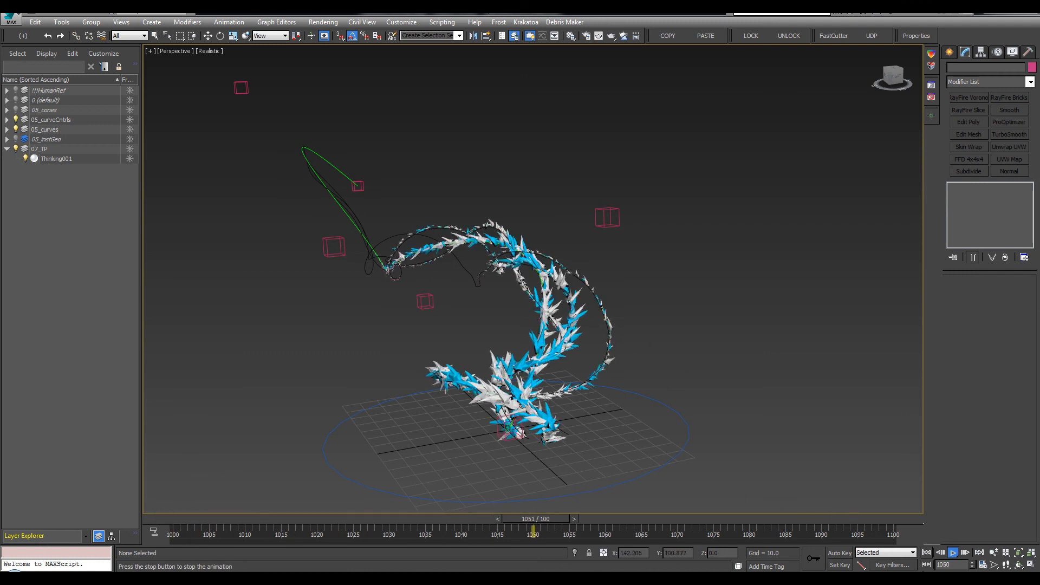
pyautogui.click(945, 552)
pyautogui.keyDown('alt'); pyautogui.moveTo(677, 368); pyautogui.dragTo(849, 369, button='middle'); pyautogui.keyUp('alt')
pyautogui.press('/')
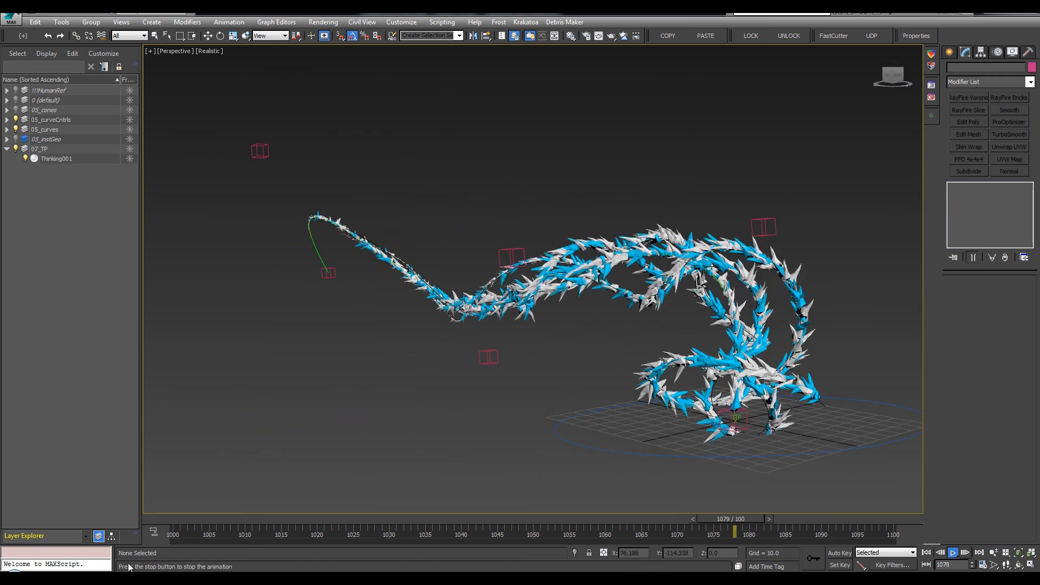
pyautogui.click(166, 518)
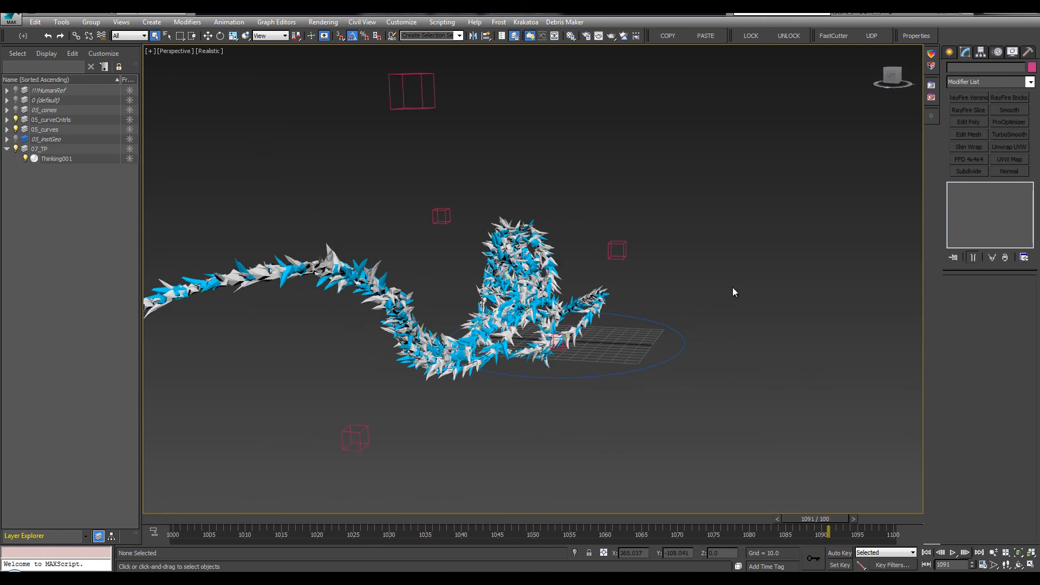
pyautogui.moveTo(733, 288)
pyautogui.keyDown('alt'); pyautogui.mouseDown(button='middle')
pyautogui.moveTo(746, 277)
pyautogui.moveTo(789, 306)
pyautogui.moveTo(726, 300)
pyautogui.mouseUp(button='middle'); pyautogui.keyUp('alt')
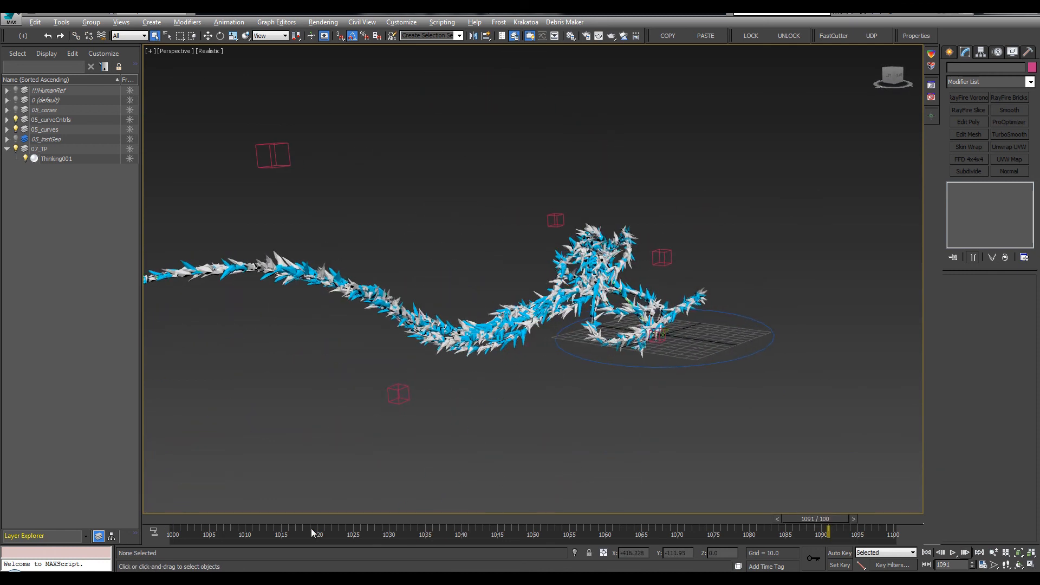
pyautogui.click(172, 518)
pyautogui.press('/')
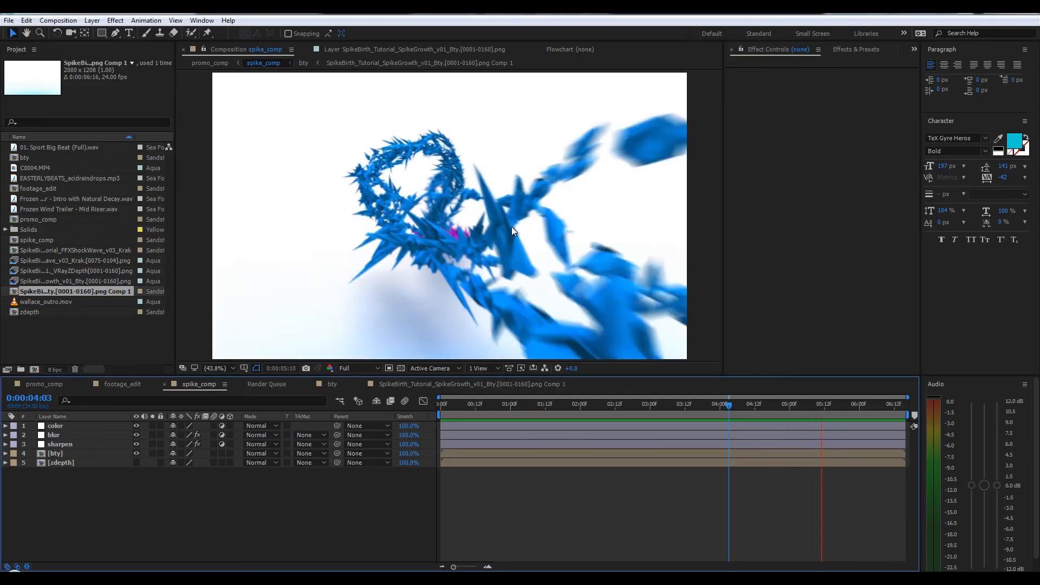
# Switch to After Effects and maximize the spike_comp composition viewer to review the rendered spike growth playback.
pyautogui.press('`')
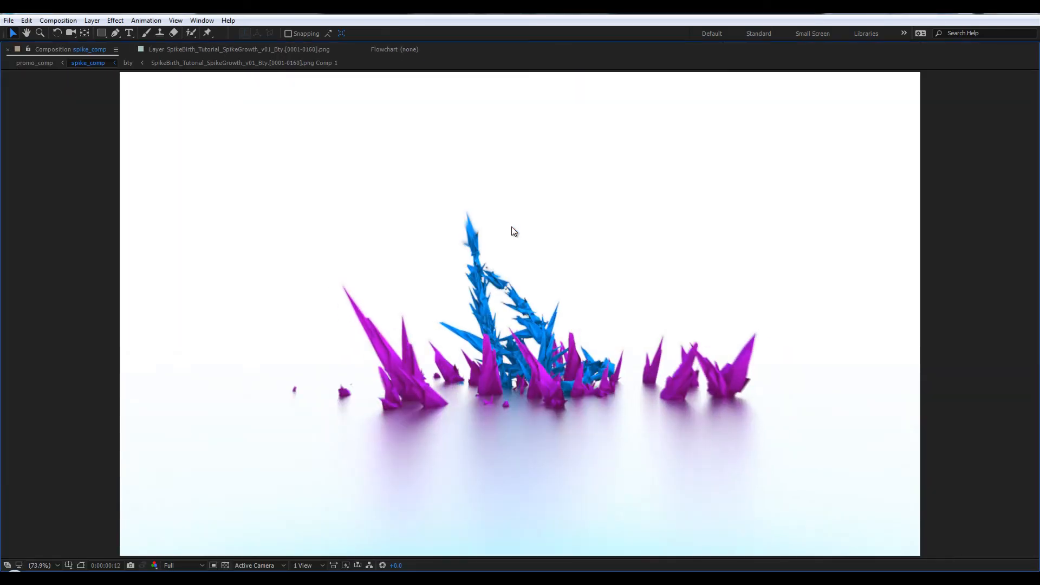